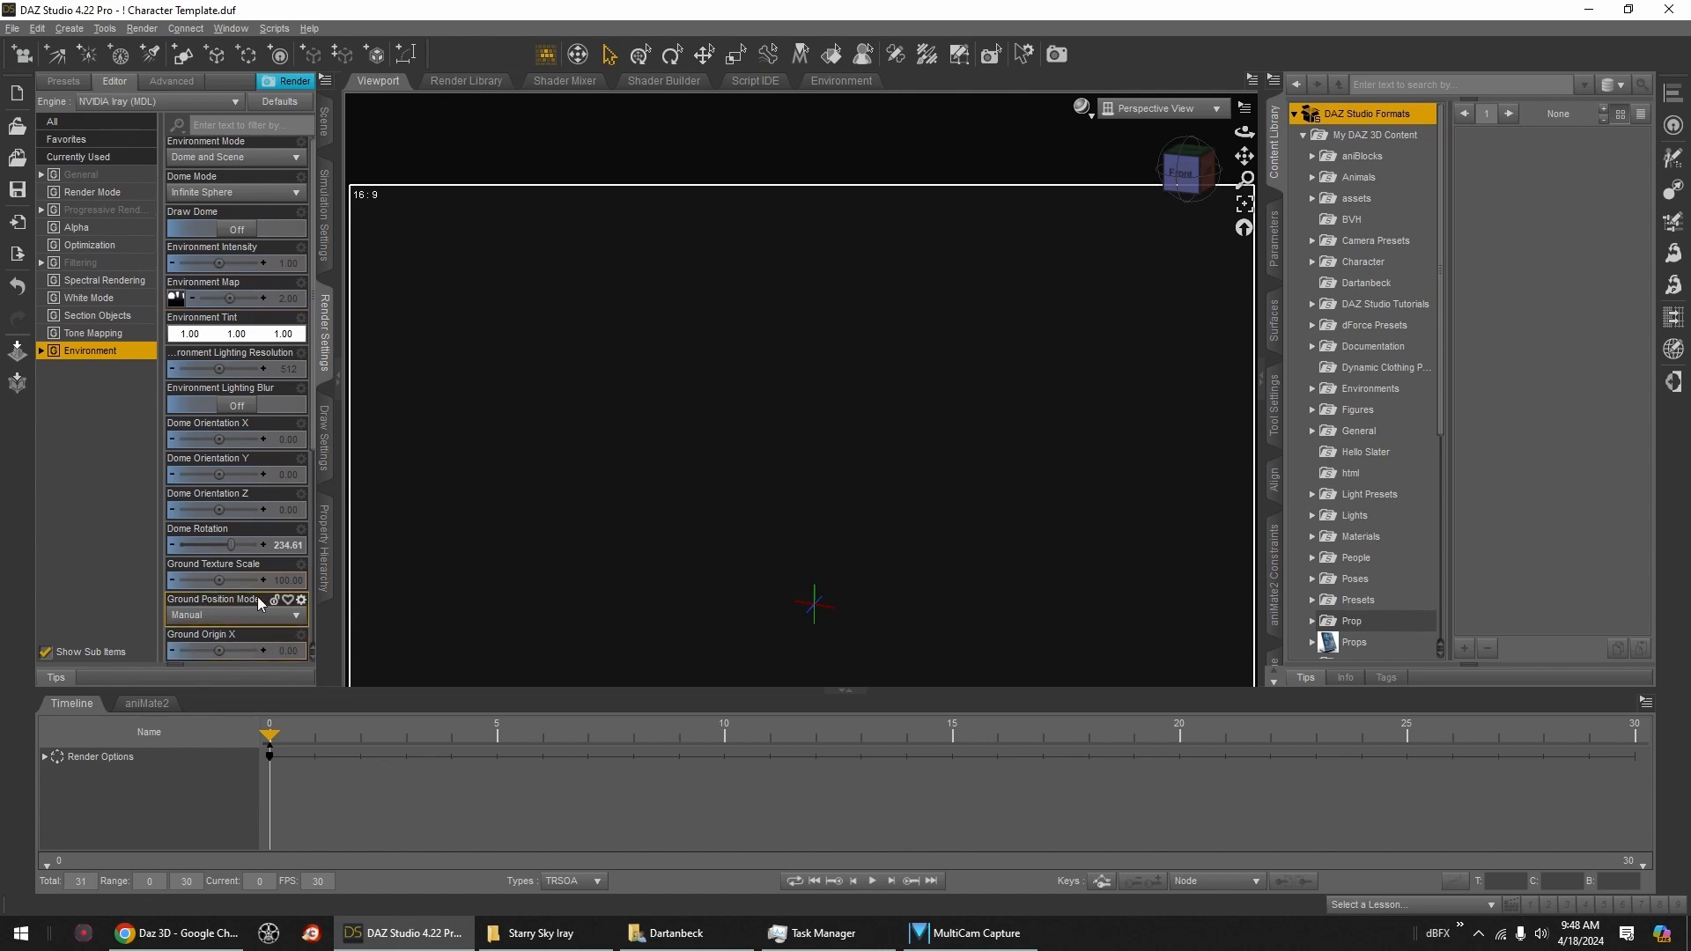
# Step: Review the General and Progressive Rendering render settings and the nodes grouped under Render Options in the scene
pyautogui.click(118, 175)
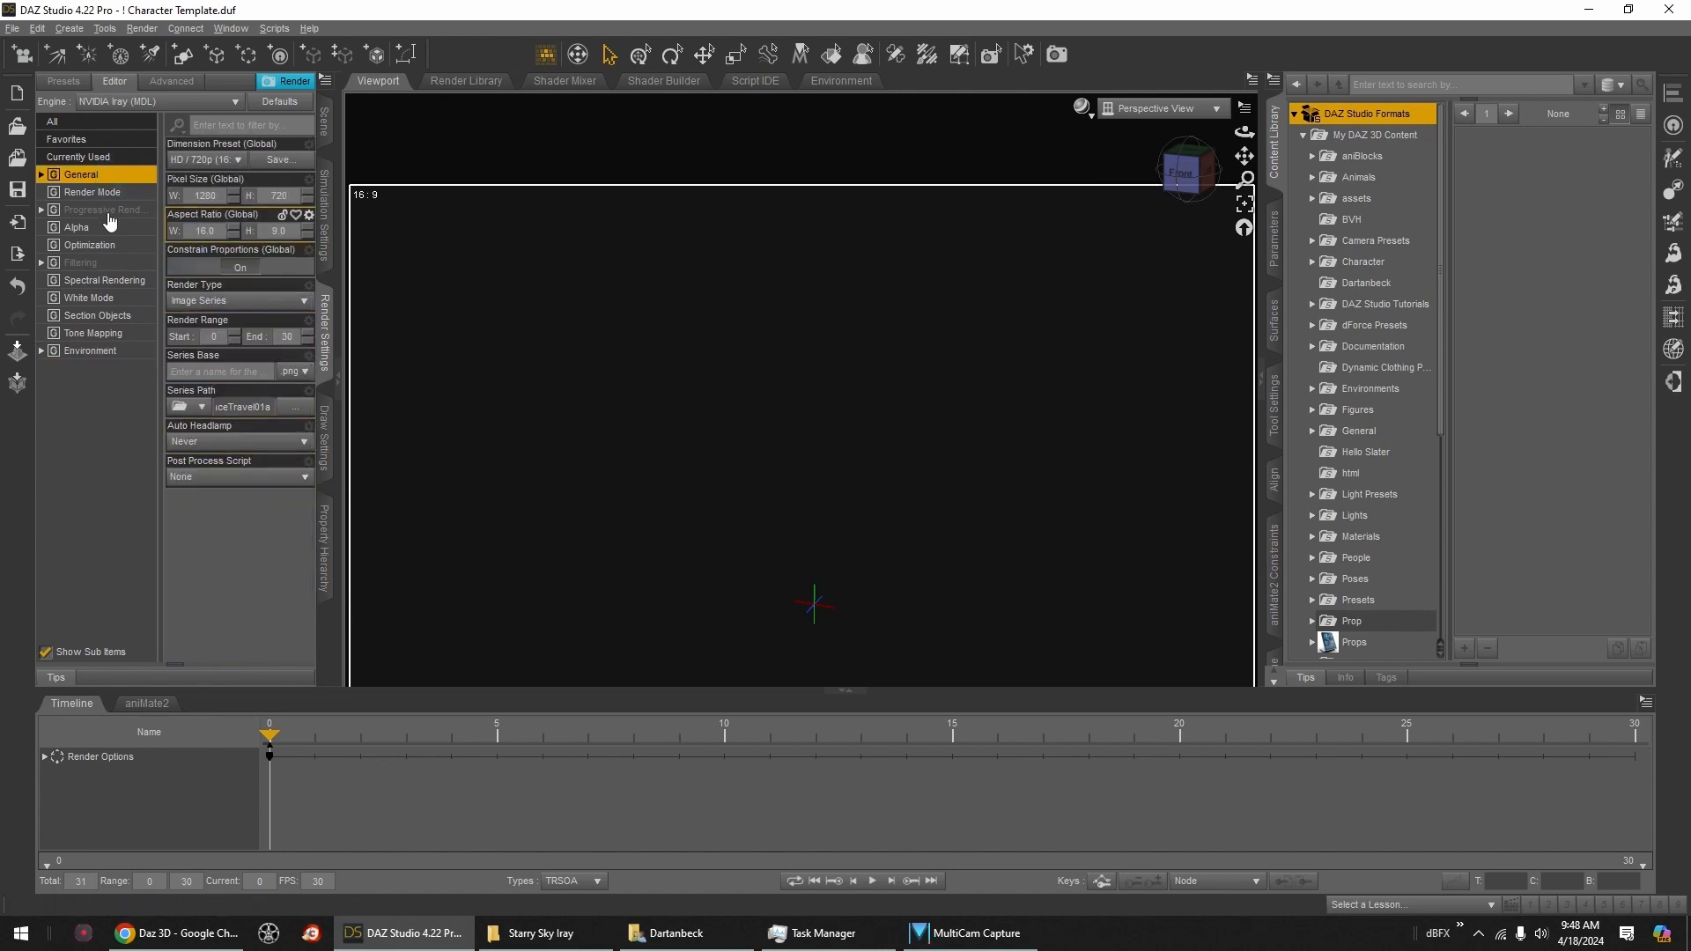
pyautogui.click(108, 211)
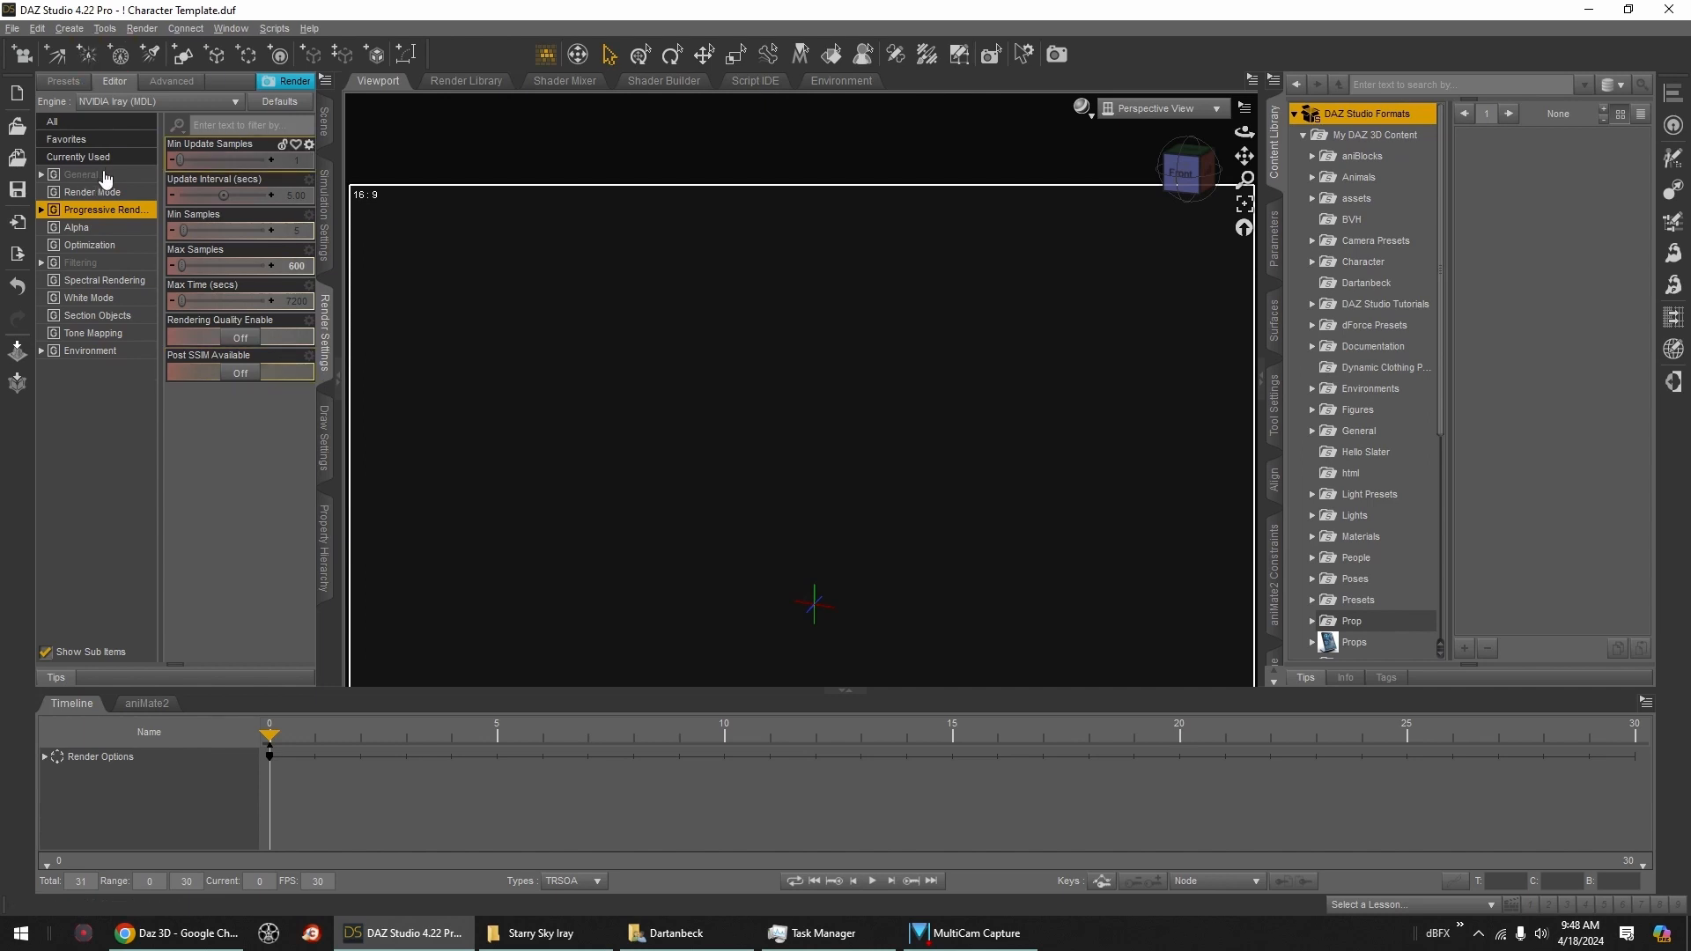
pyautogui.click(324, 120)
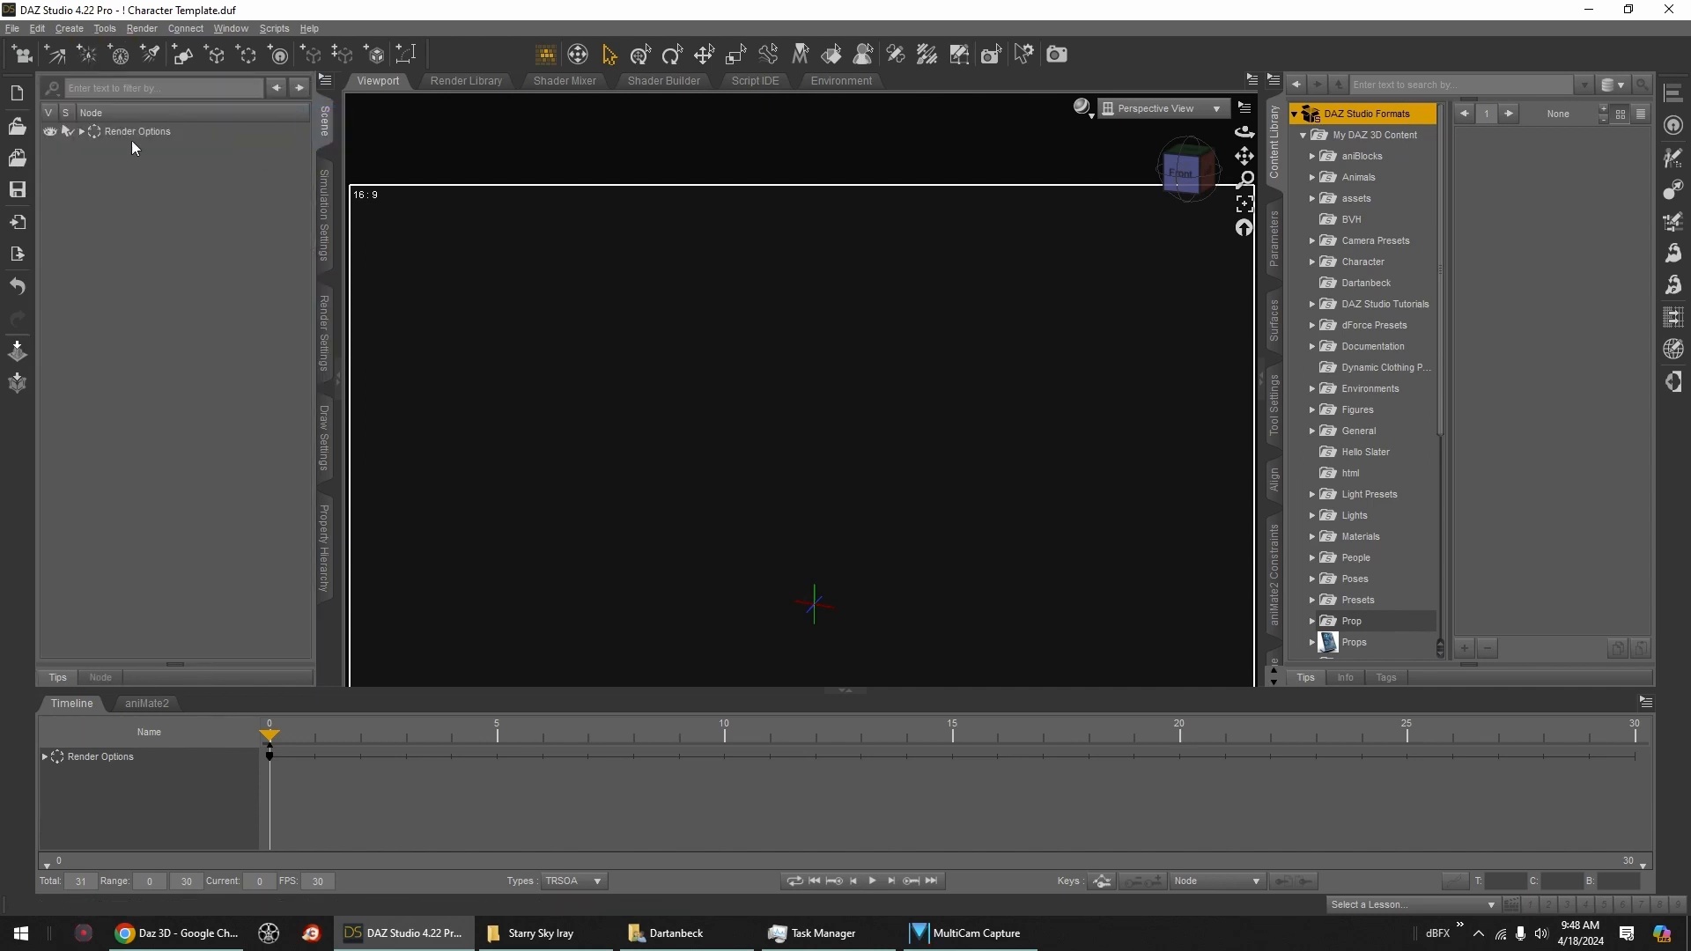
pyautogui.click(82, 131)
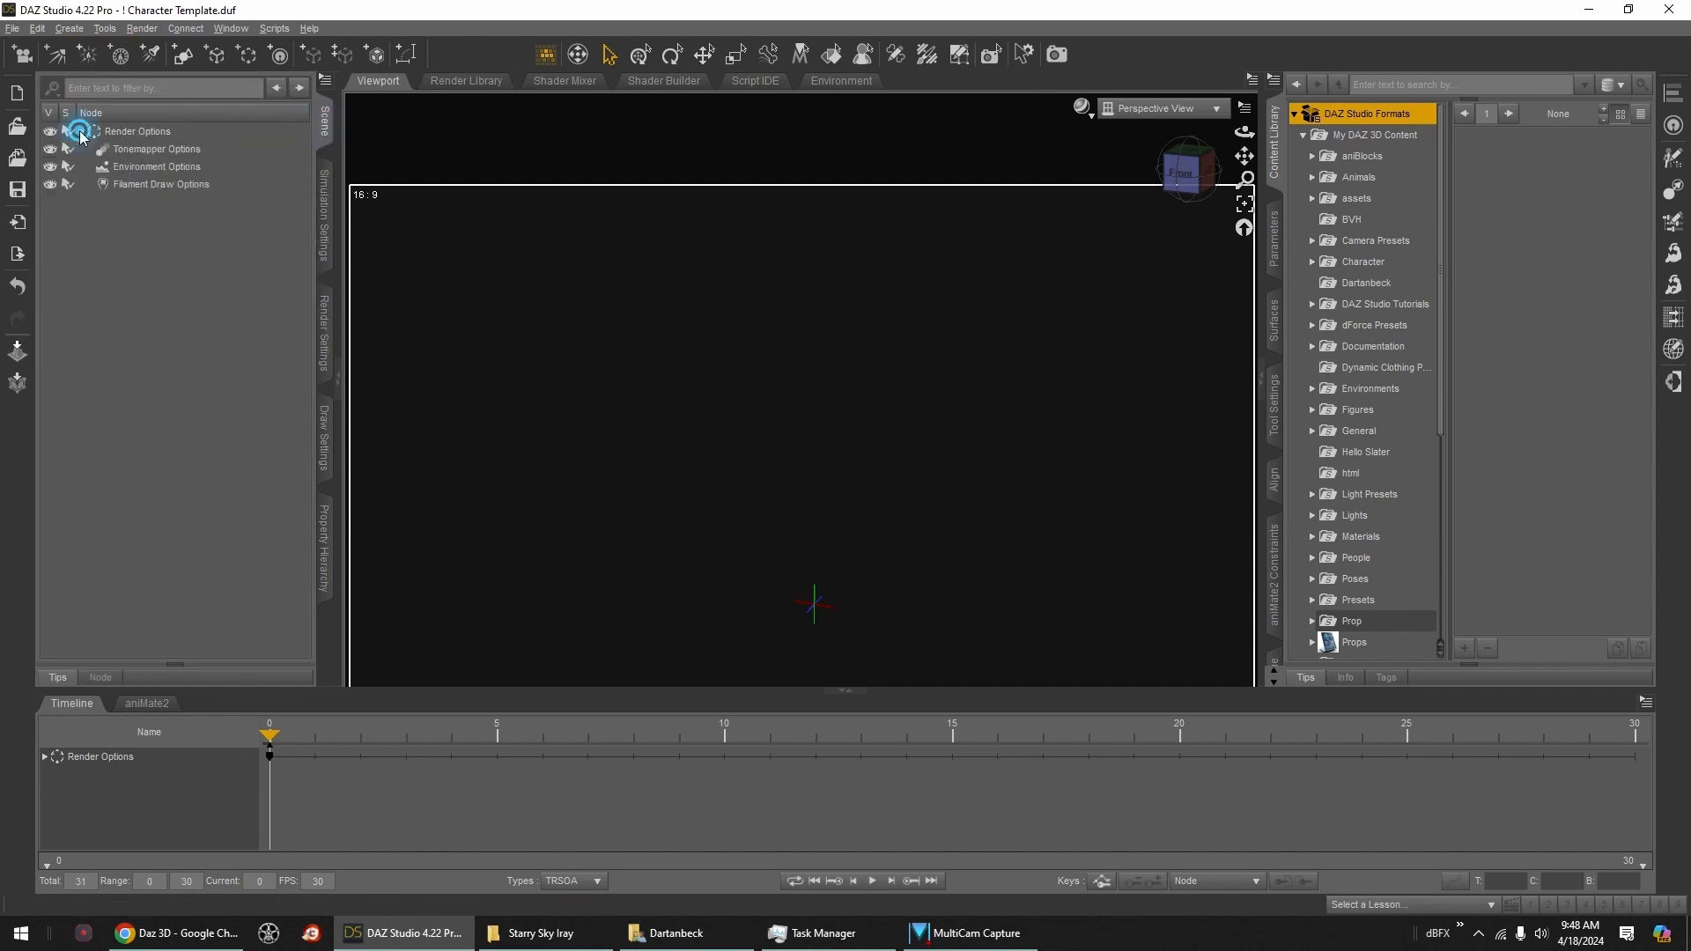
pyautogui.click(82, 131)
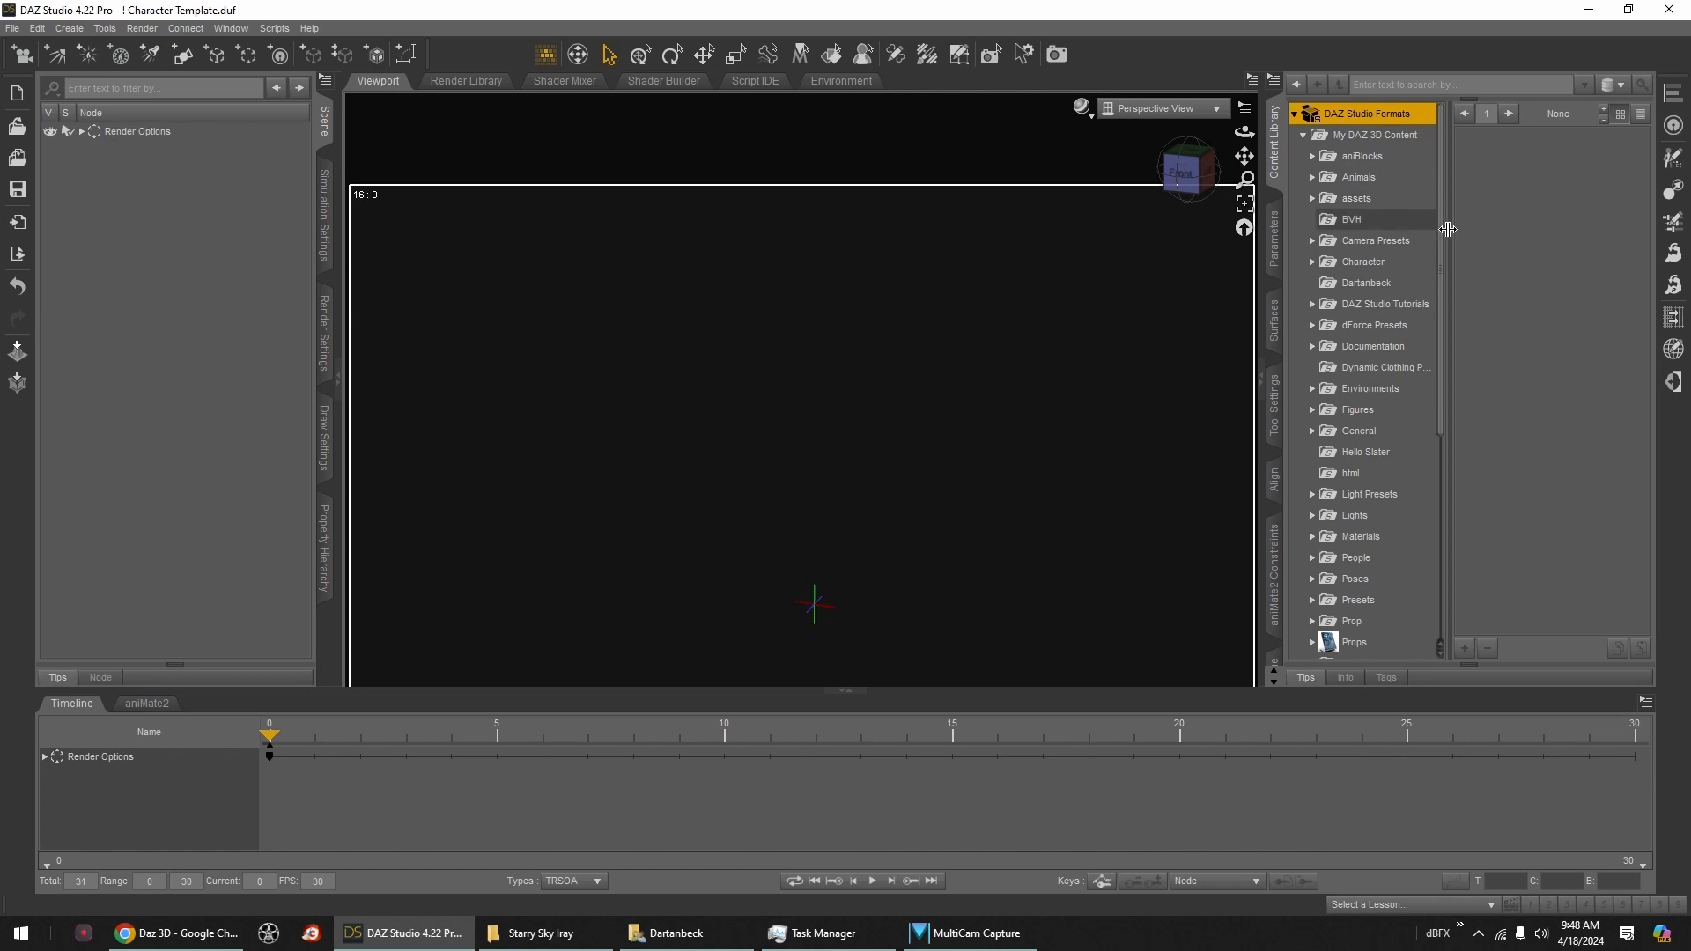
# Step: Load the Starry Sky Iray SubSet into the scene from the Dartanbeck folder under Environments in the content library
pyautogui.moveTo(1439, 239); pyautogui.dragTo(1441, 258)
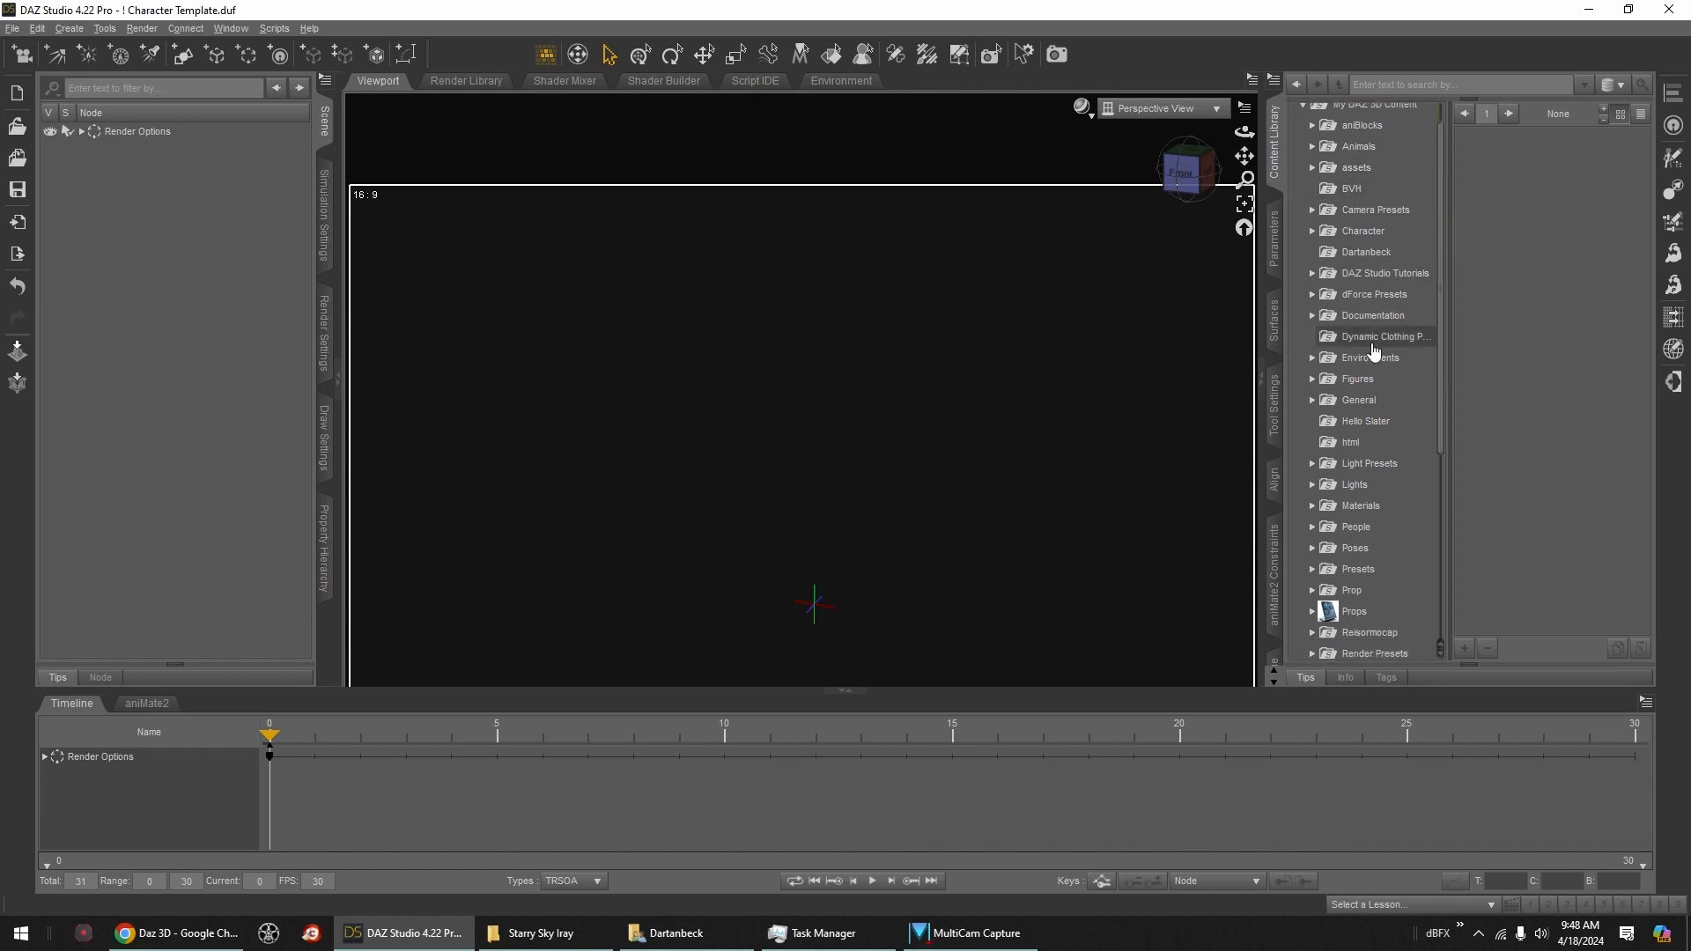
pyautogui.click(1313, 359)
pyautogui.scroll(-4, 1321, 387)
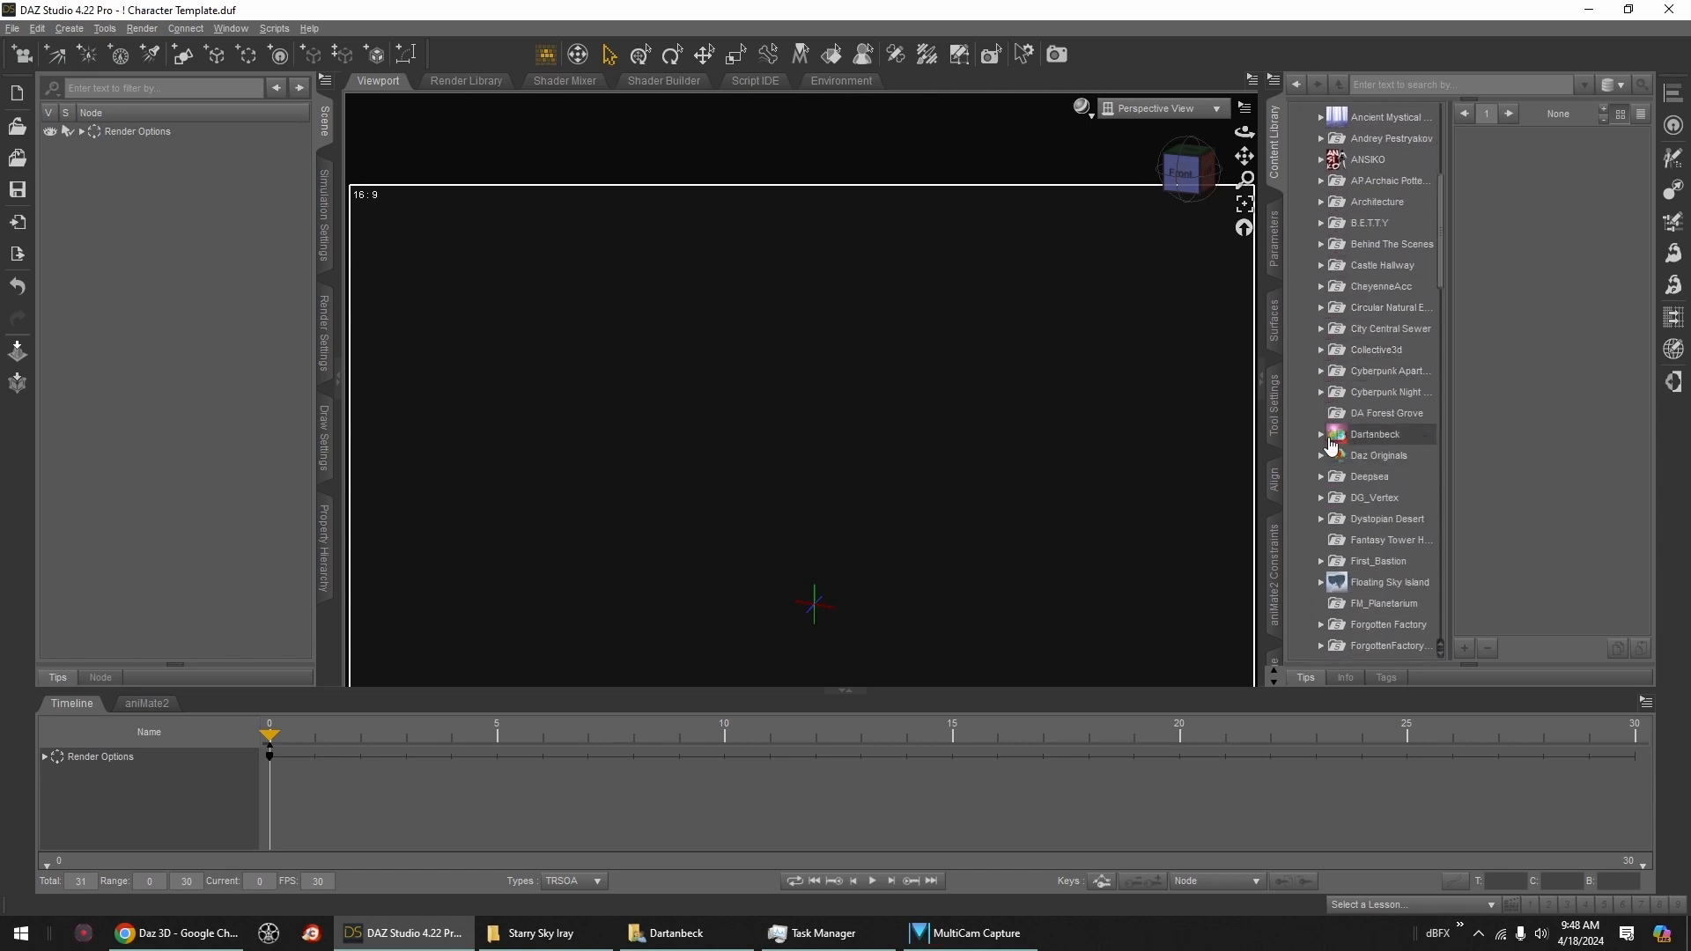
pyautogui.click(1321, 435)
pyautogui.scroll(-2, 1326, 436)
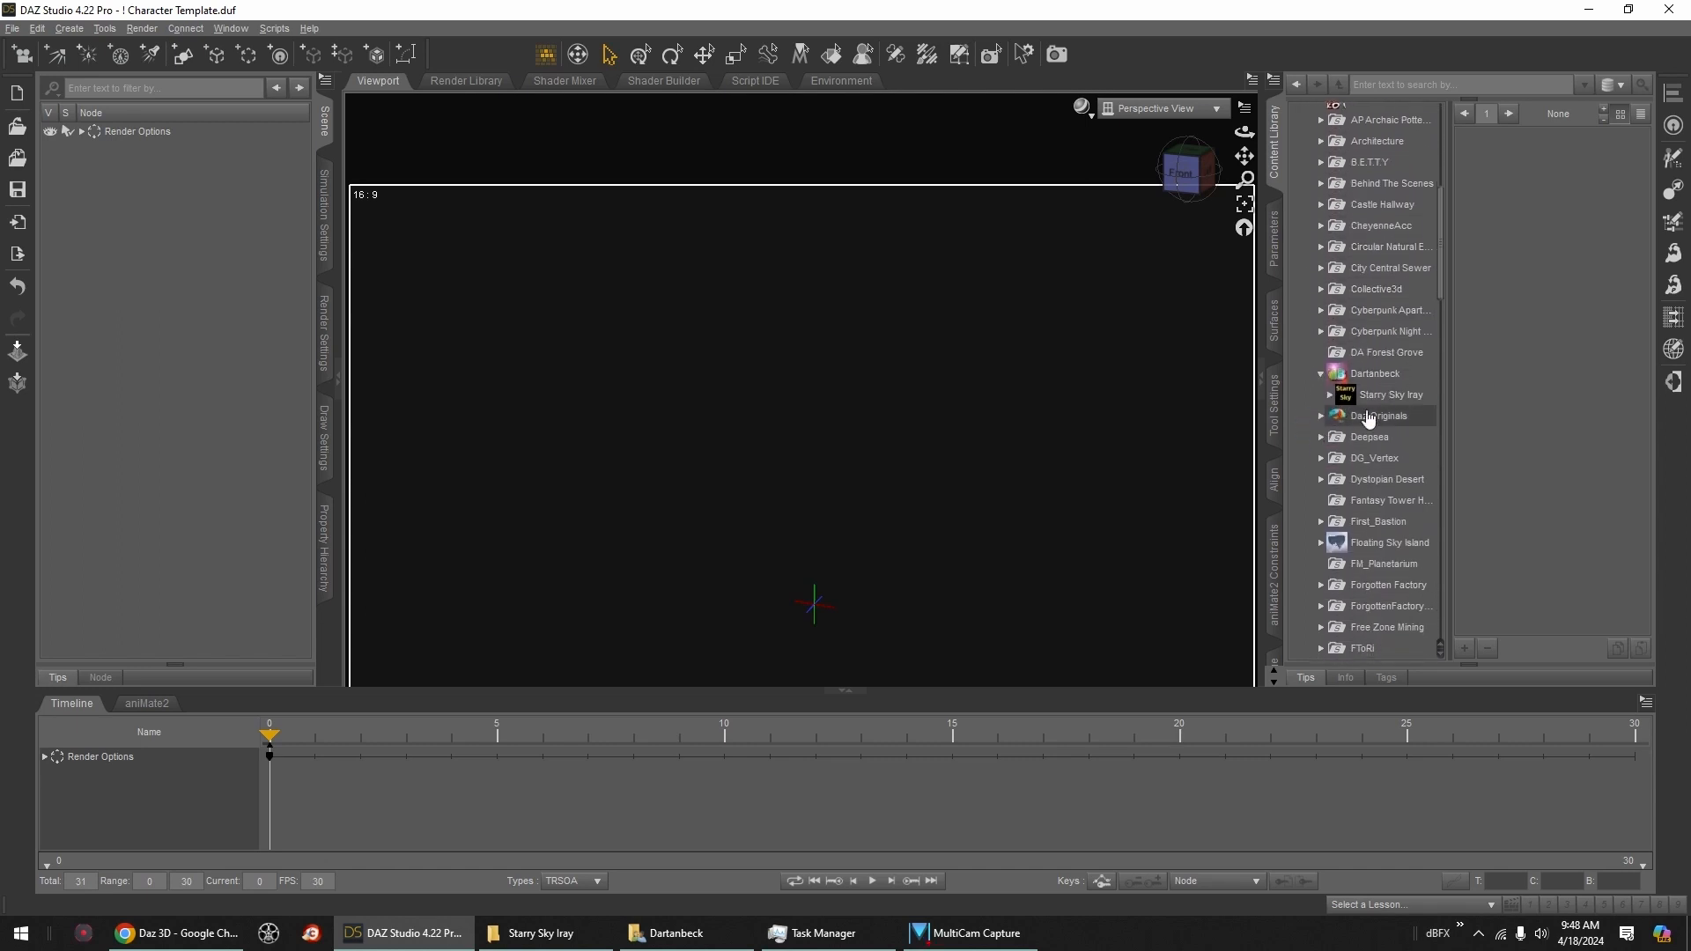
pyautogui.click(1374, 398)
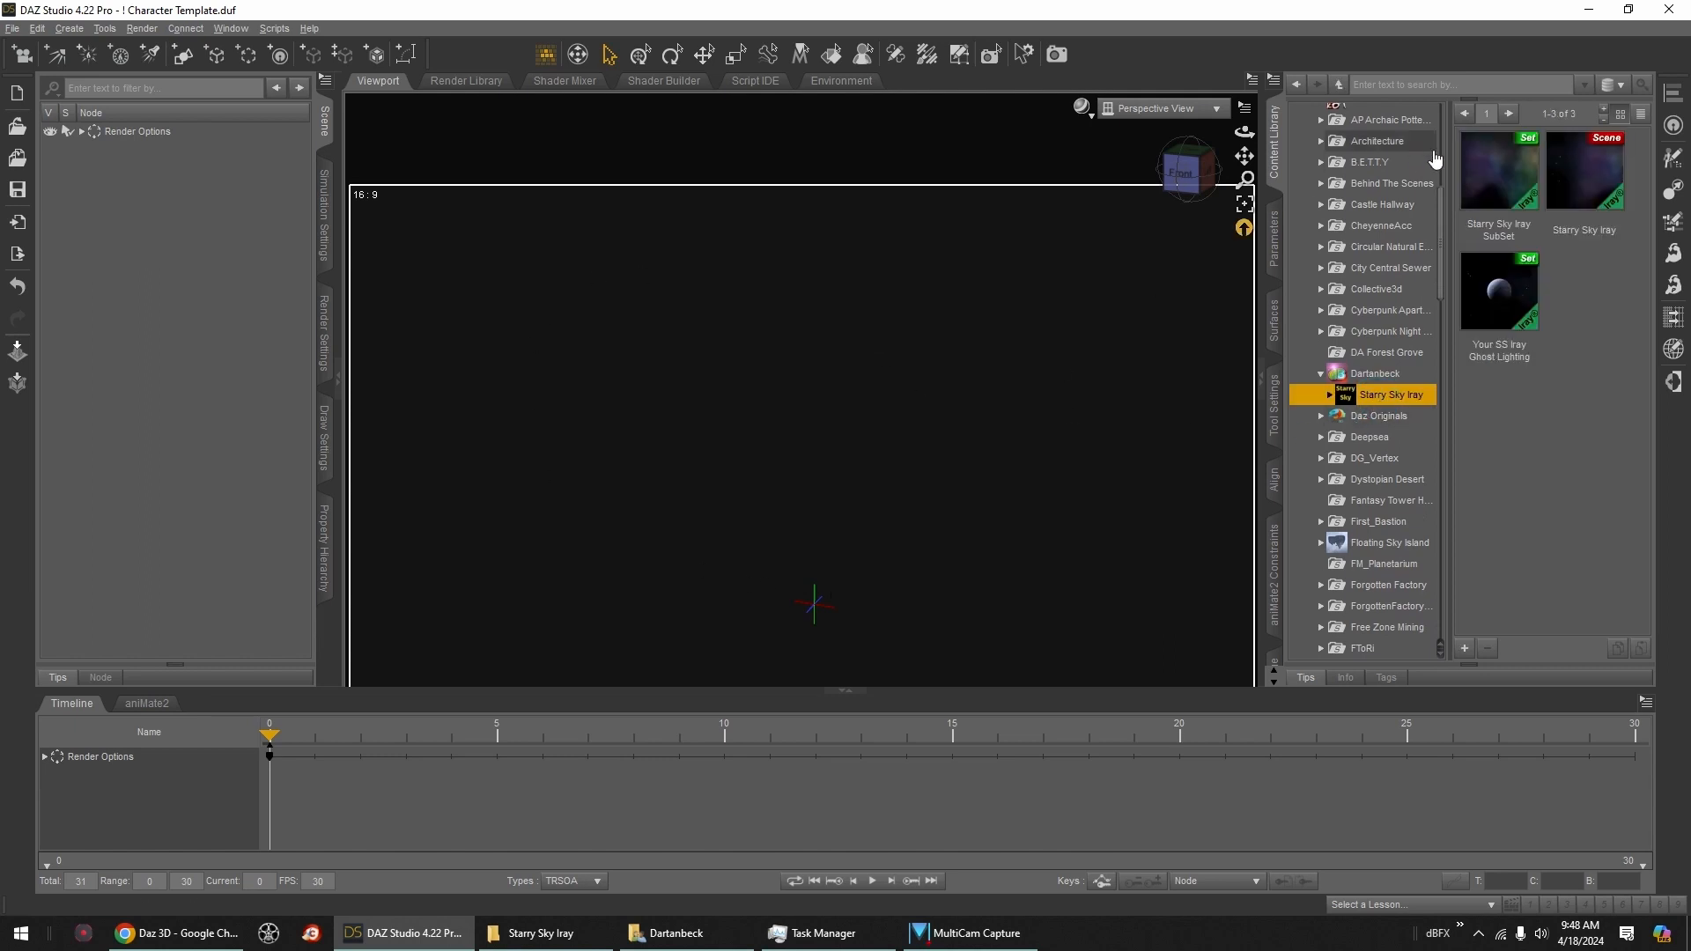
pyautogui.doubleClick(1495, 176)
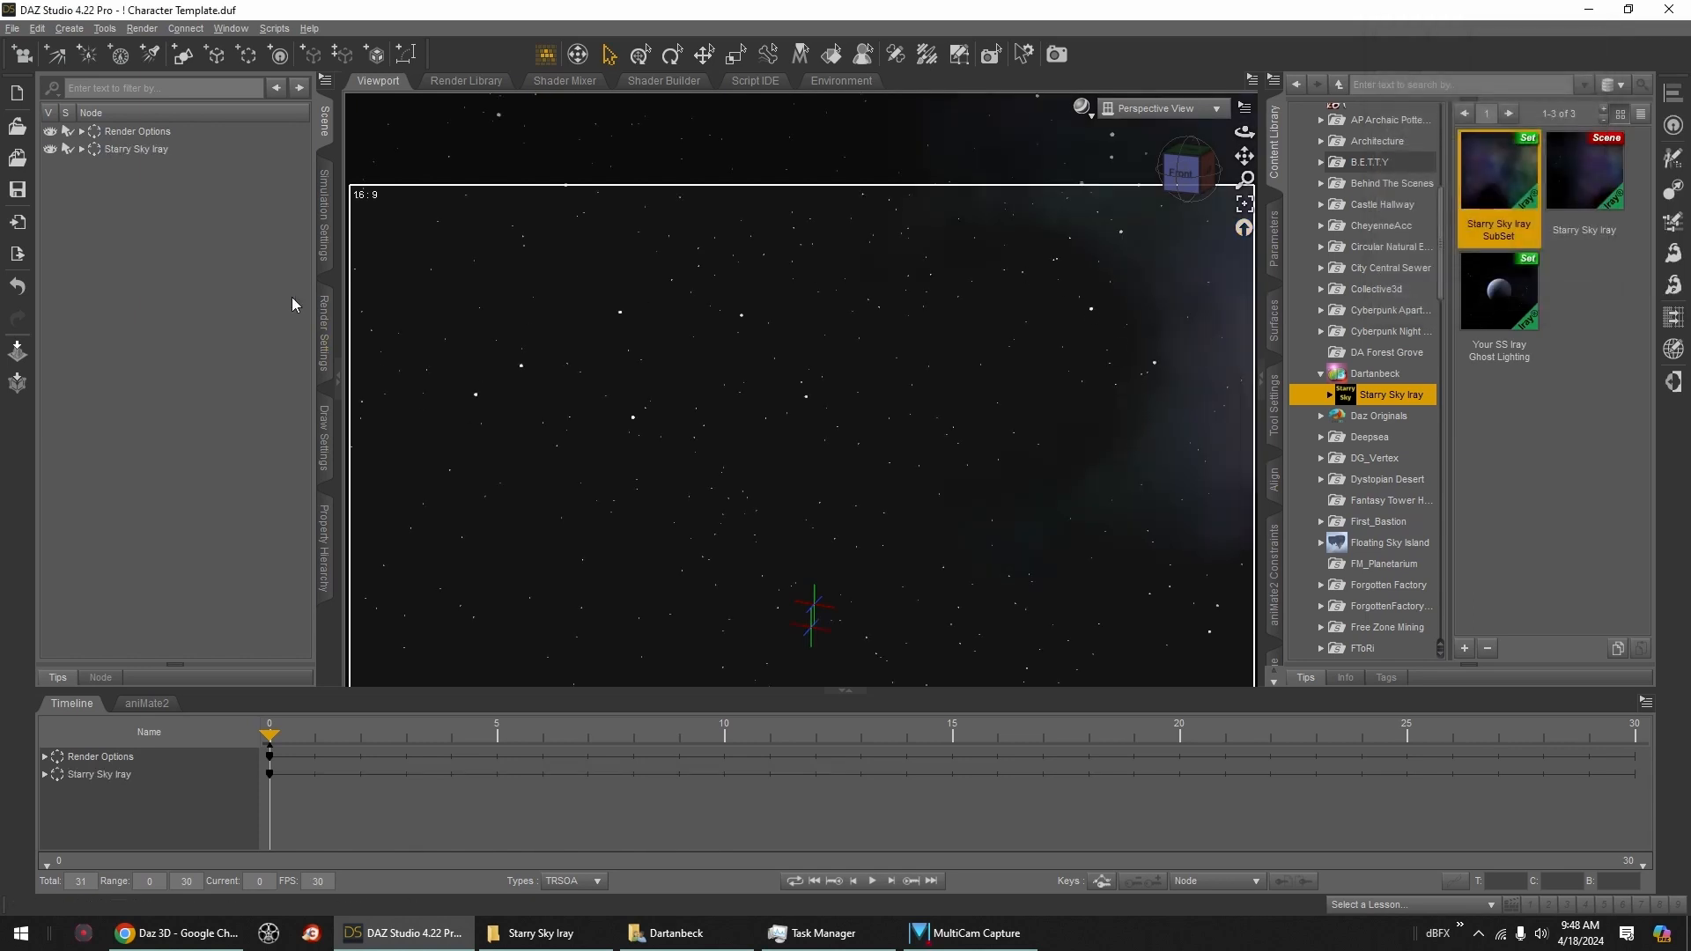
# Step: Set the viewport draw style to NVIDIA Iray, then deselect Nebula and collapse the Starry Sky Iray group
pyautogui.click(325, 357)
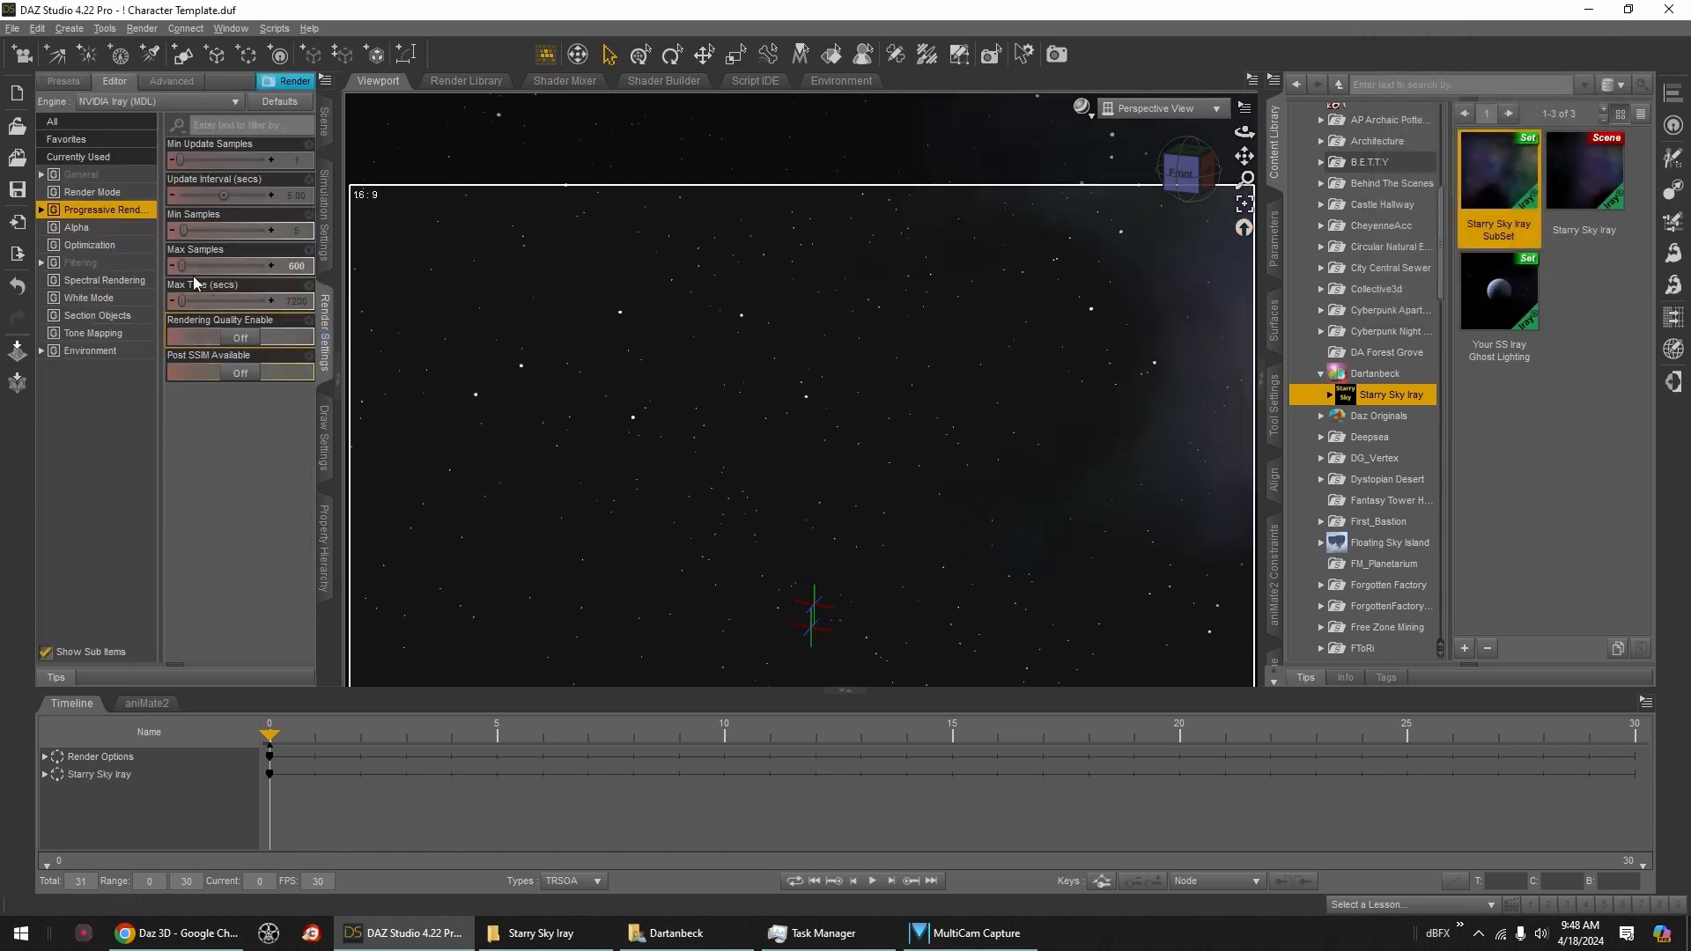
pyautogui.click(76, 351)
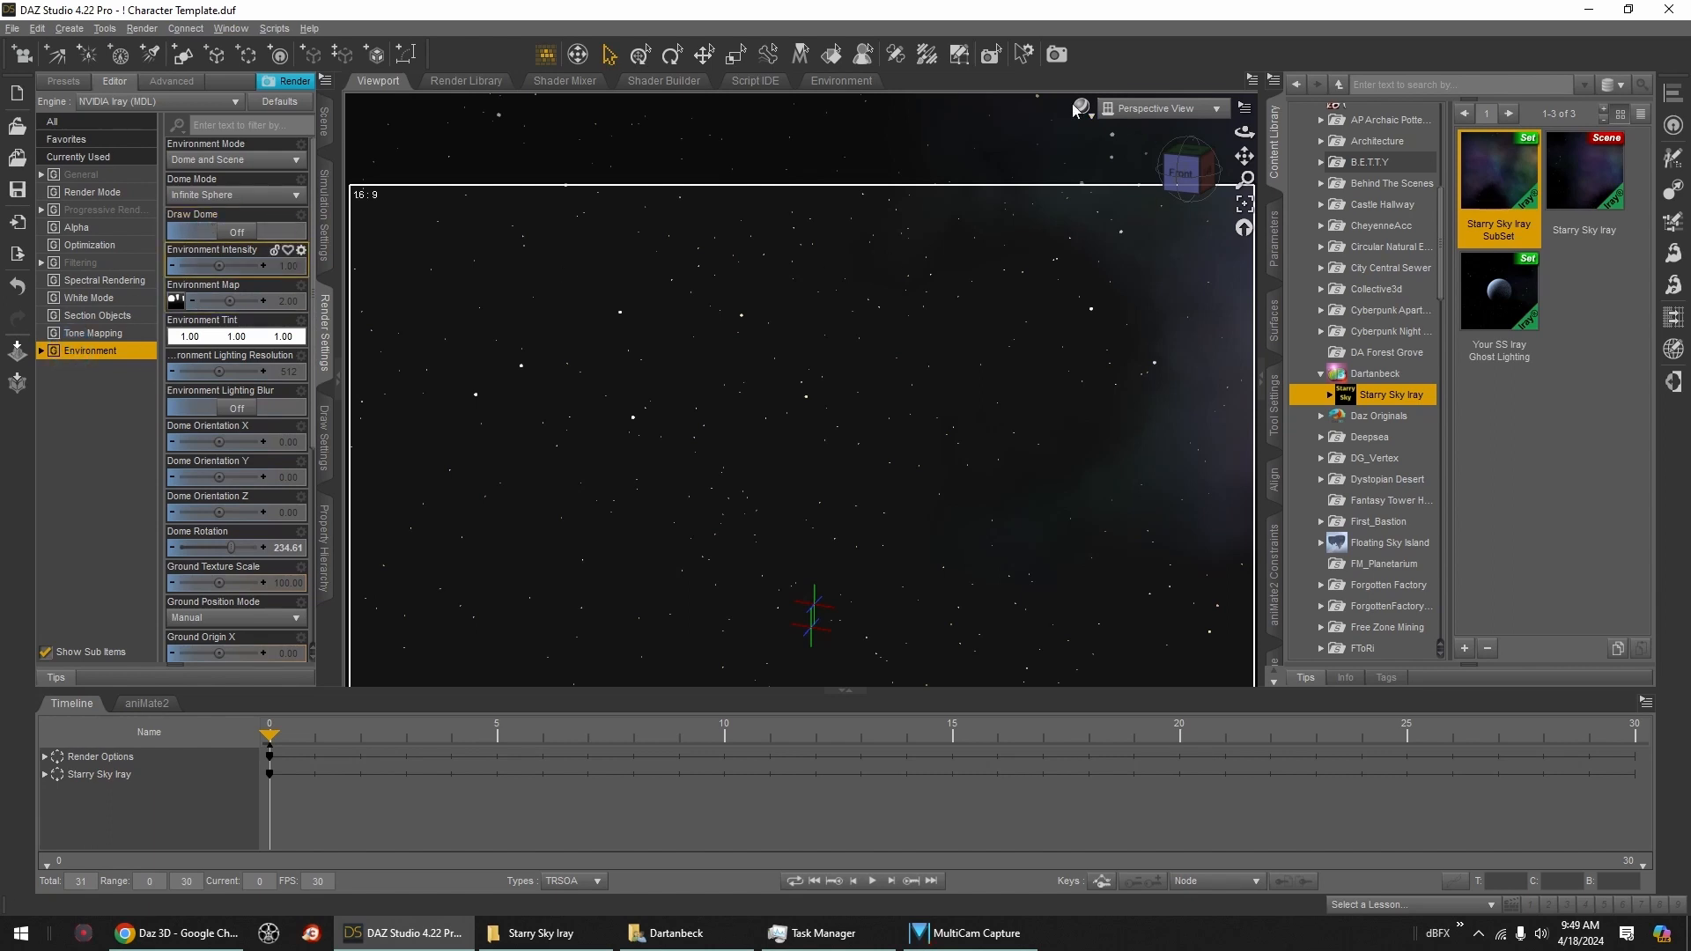
pyautogui.click(1081, 109)
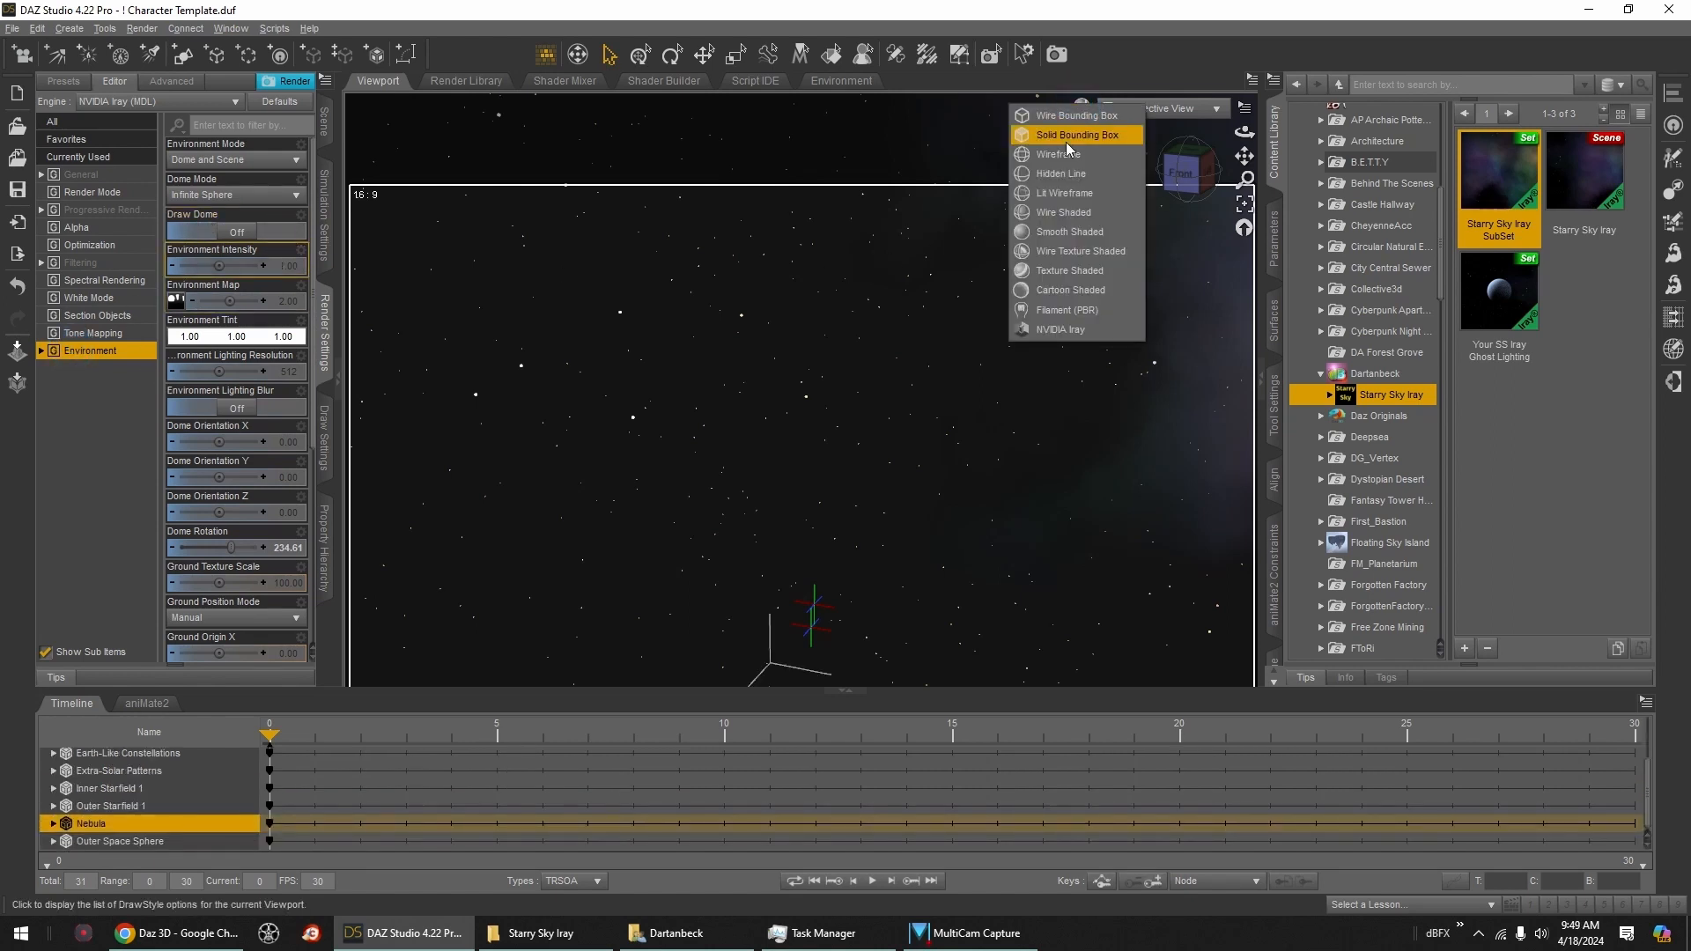
pyautogui.click(1070, 331)
pyautogui.click(324, 122)
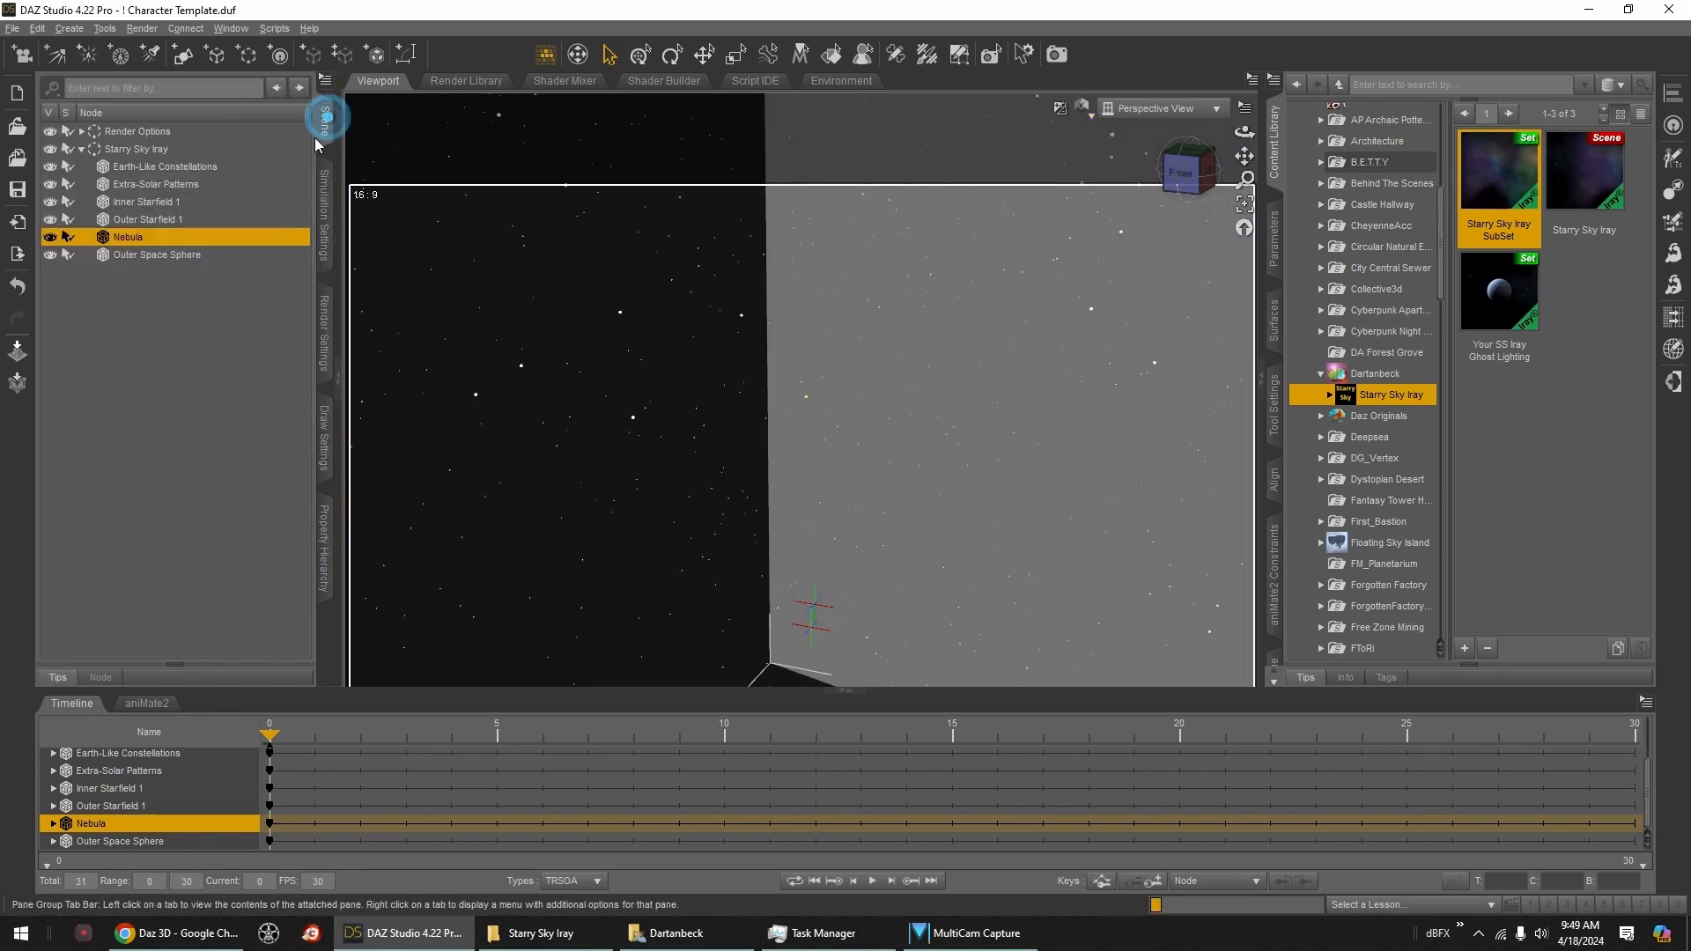
pyautogui.click(134, 293)
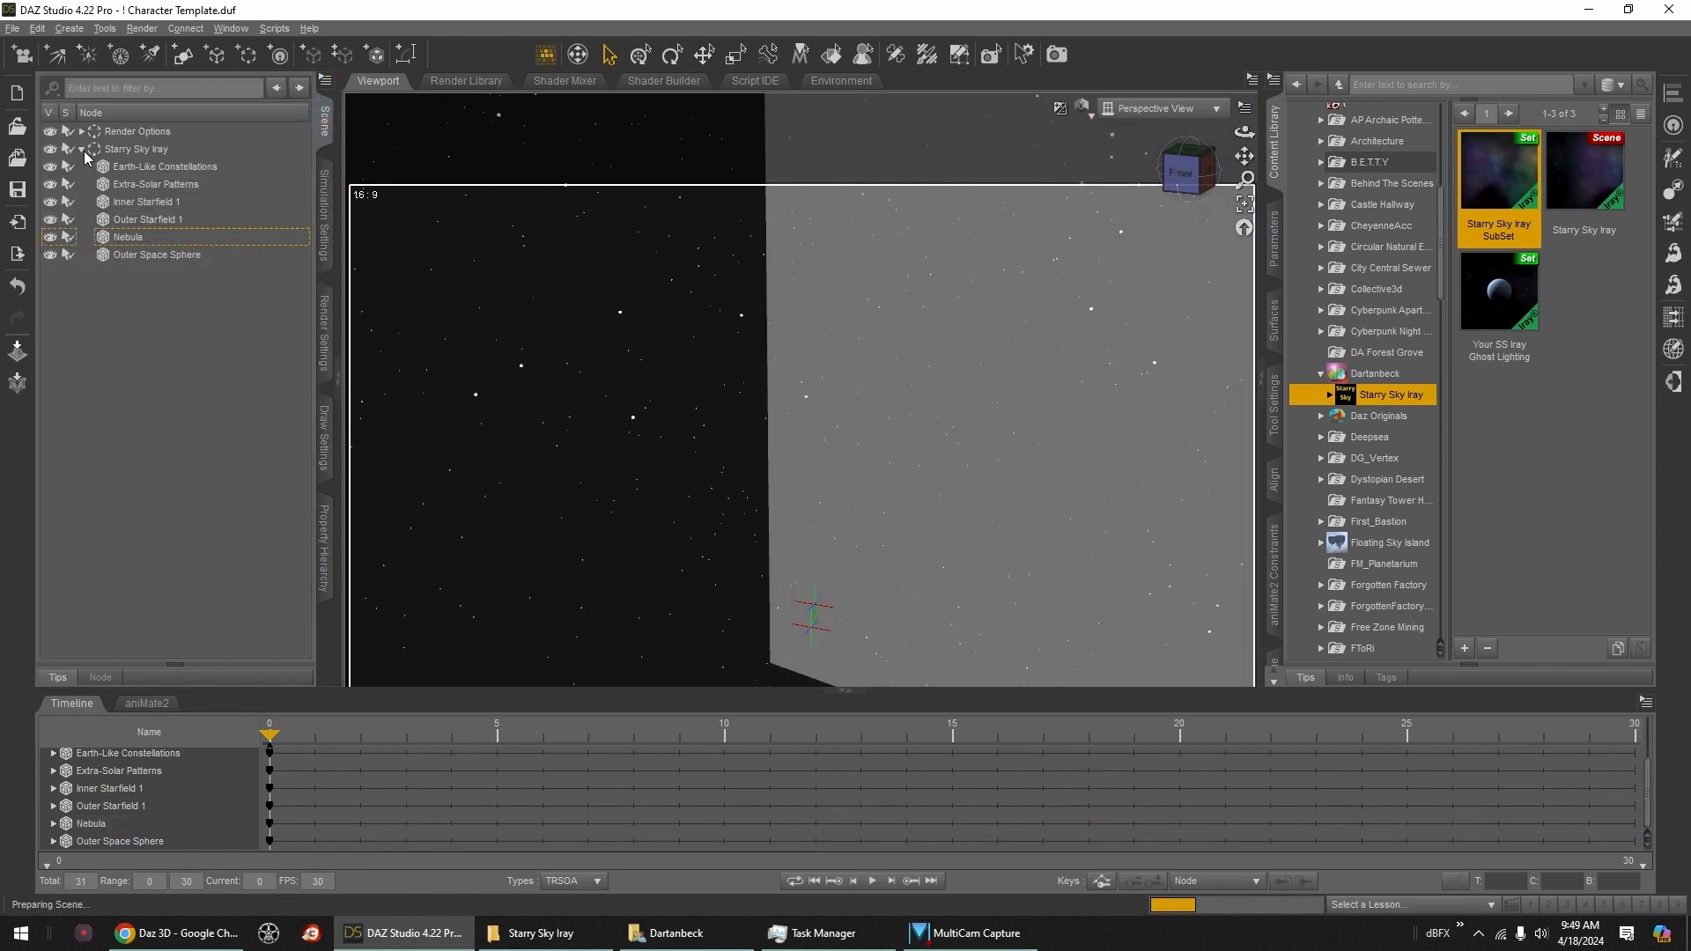
pyautogui.click(80, 150)
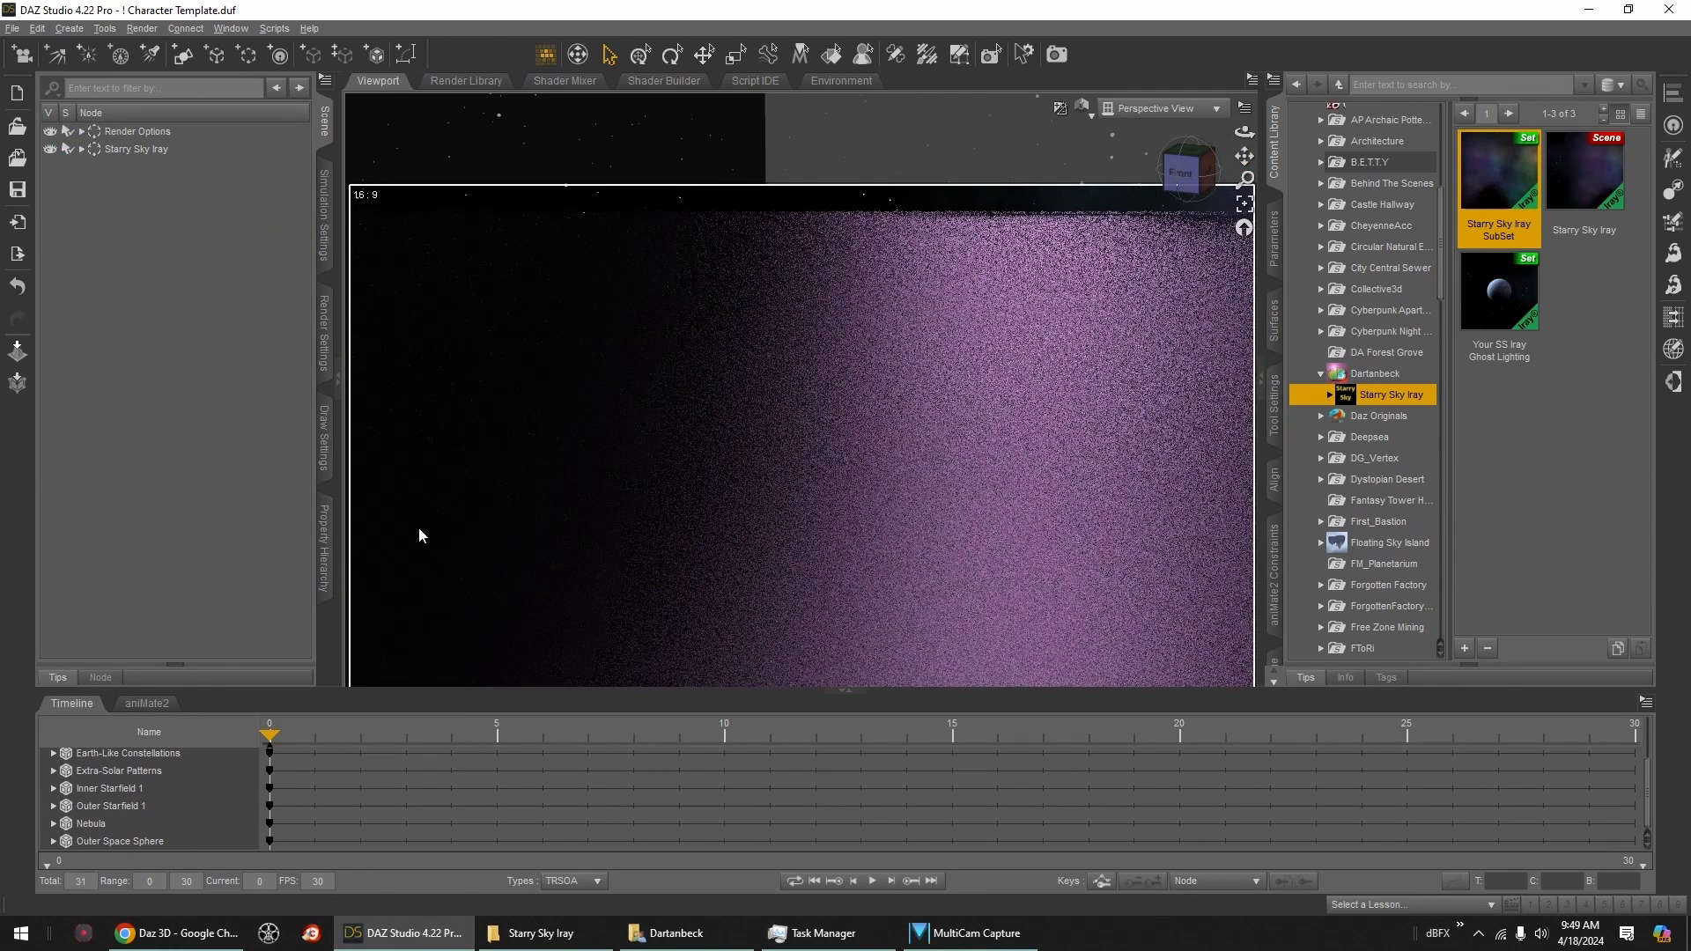
# Step: Turn off Draw Ground in the Environment render settings
pyautogui.click(333, 354)
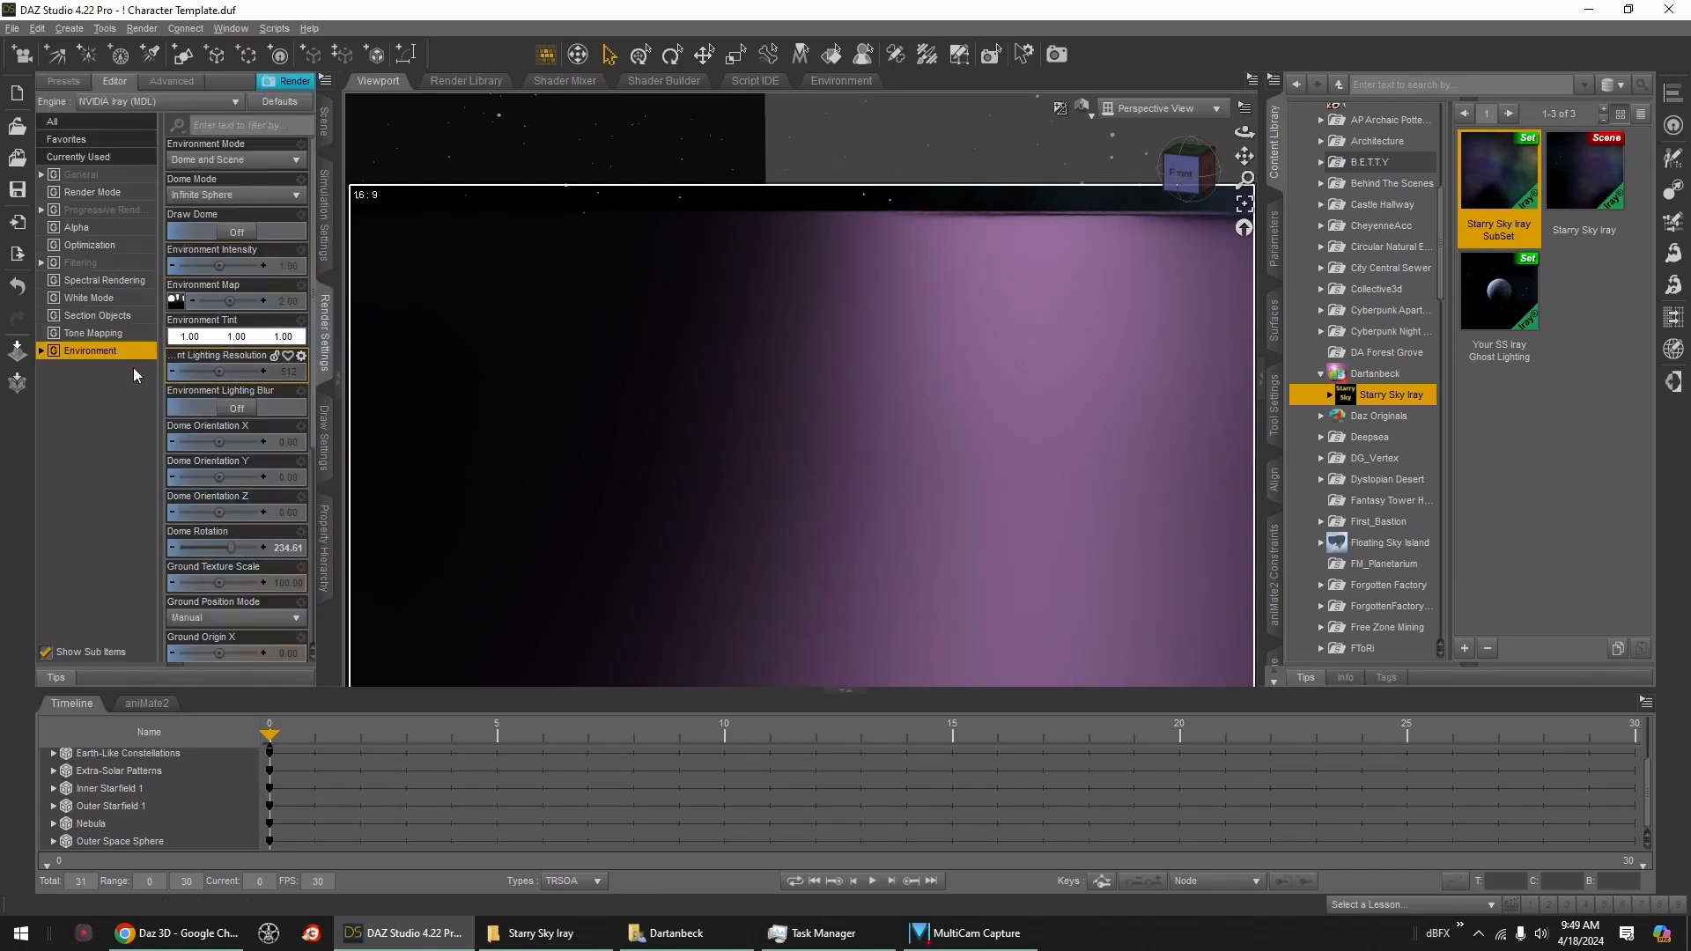
pyautogui.scroll(-3, 255, 541)
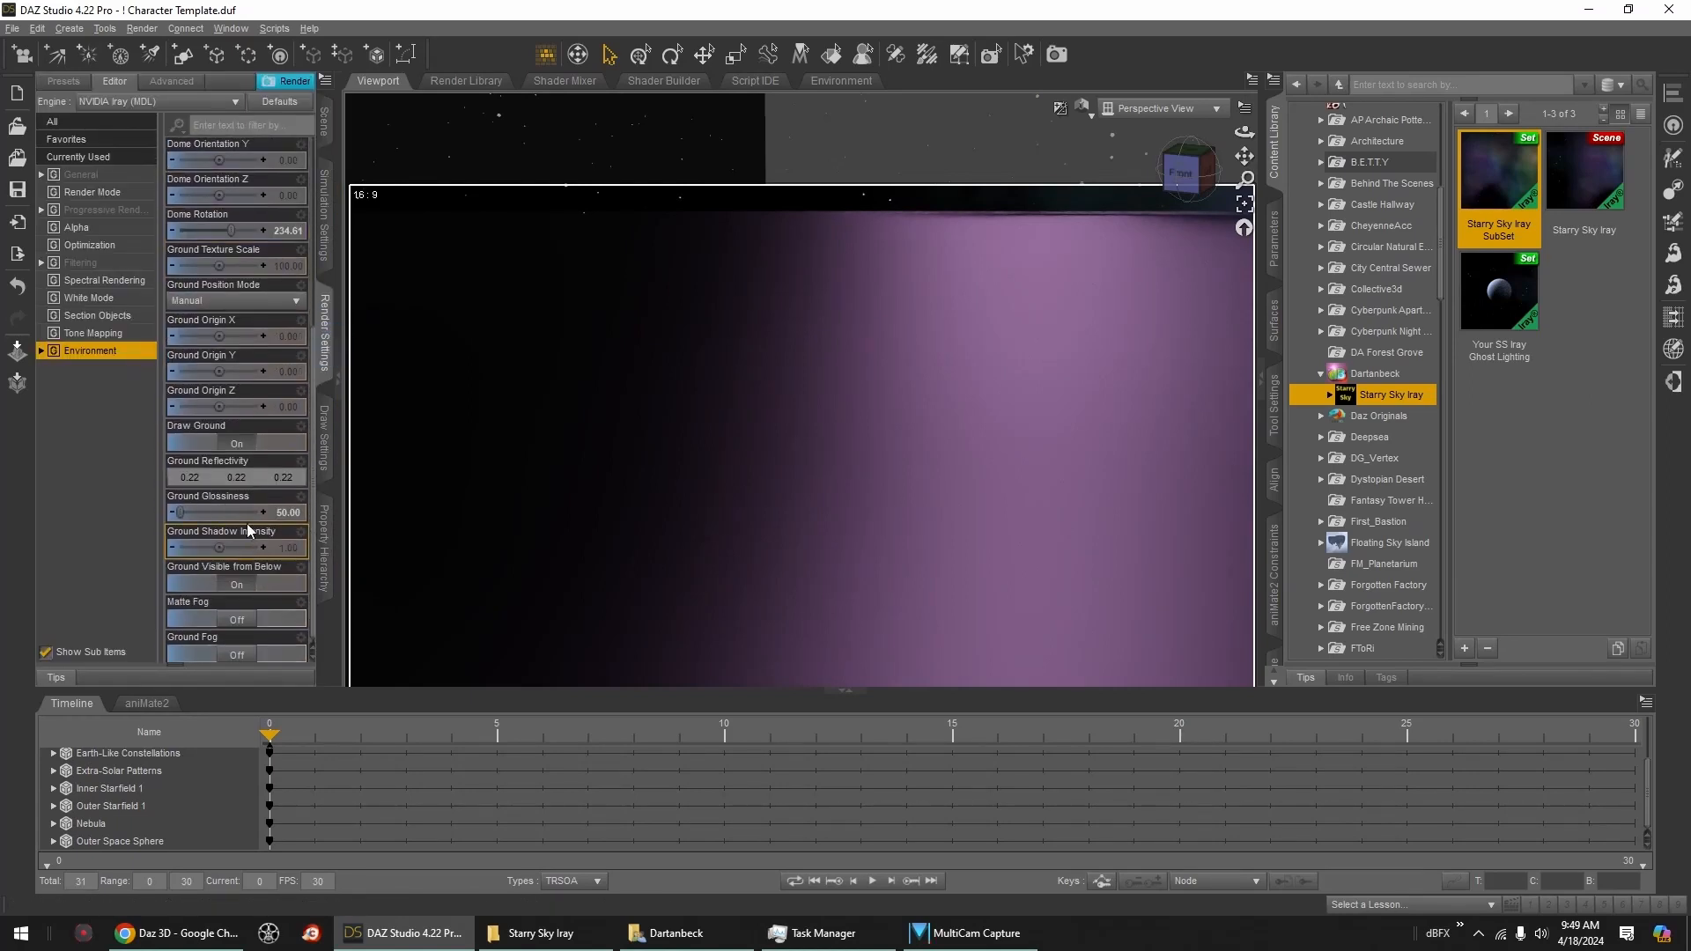
pyautogui.click(238, 447)
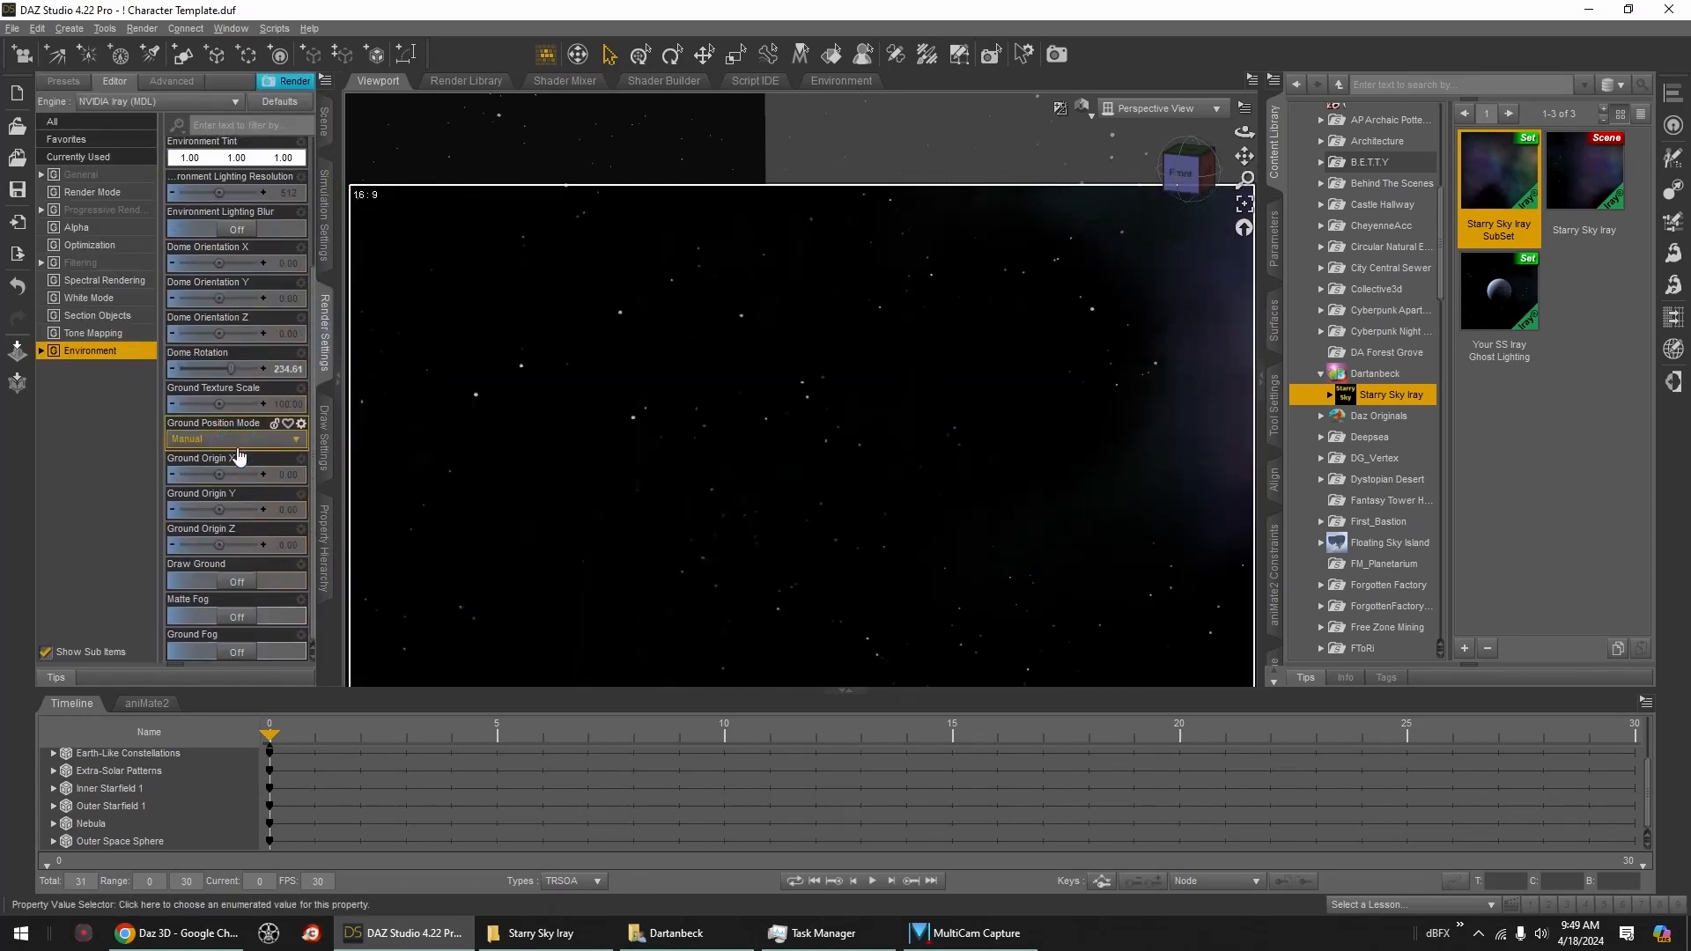
pyautogui.click(1181, 173)
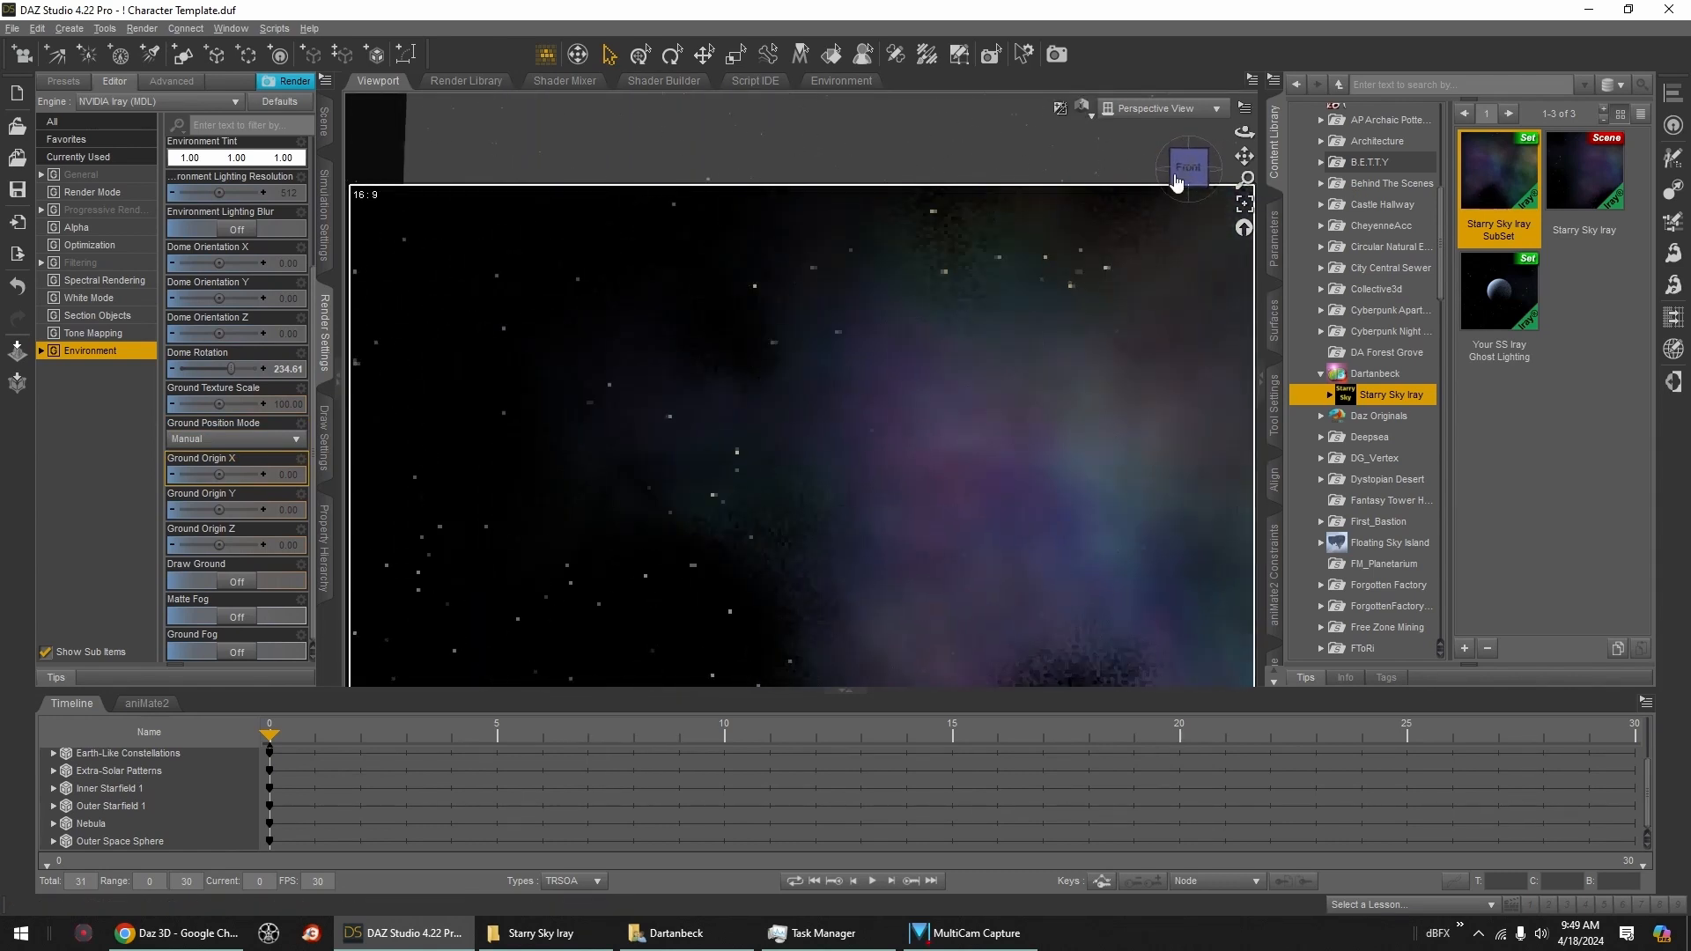
# Step: Create a sphere primitive at the world center with a 0.5 m diameter, 36 segments and 36 sides, and frame it in the viewport
pyautogui.click(69, 28)
pyautogui.click(123, 162)
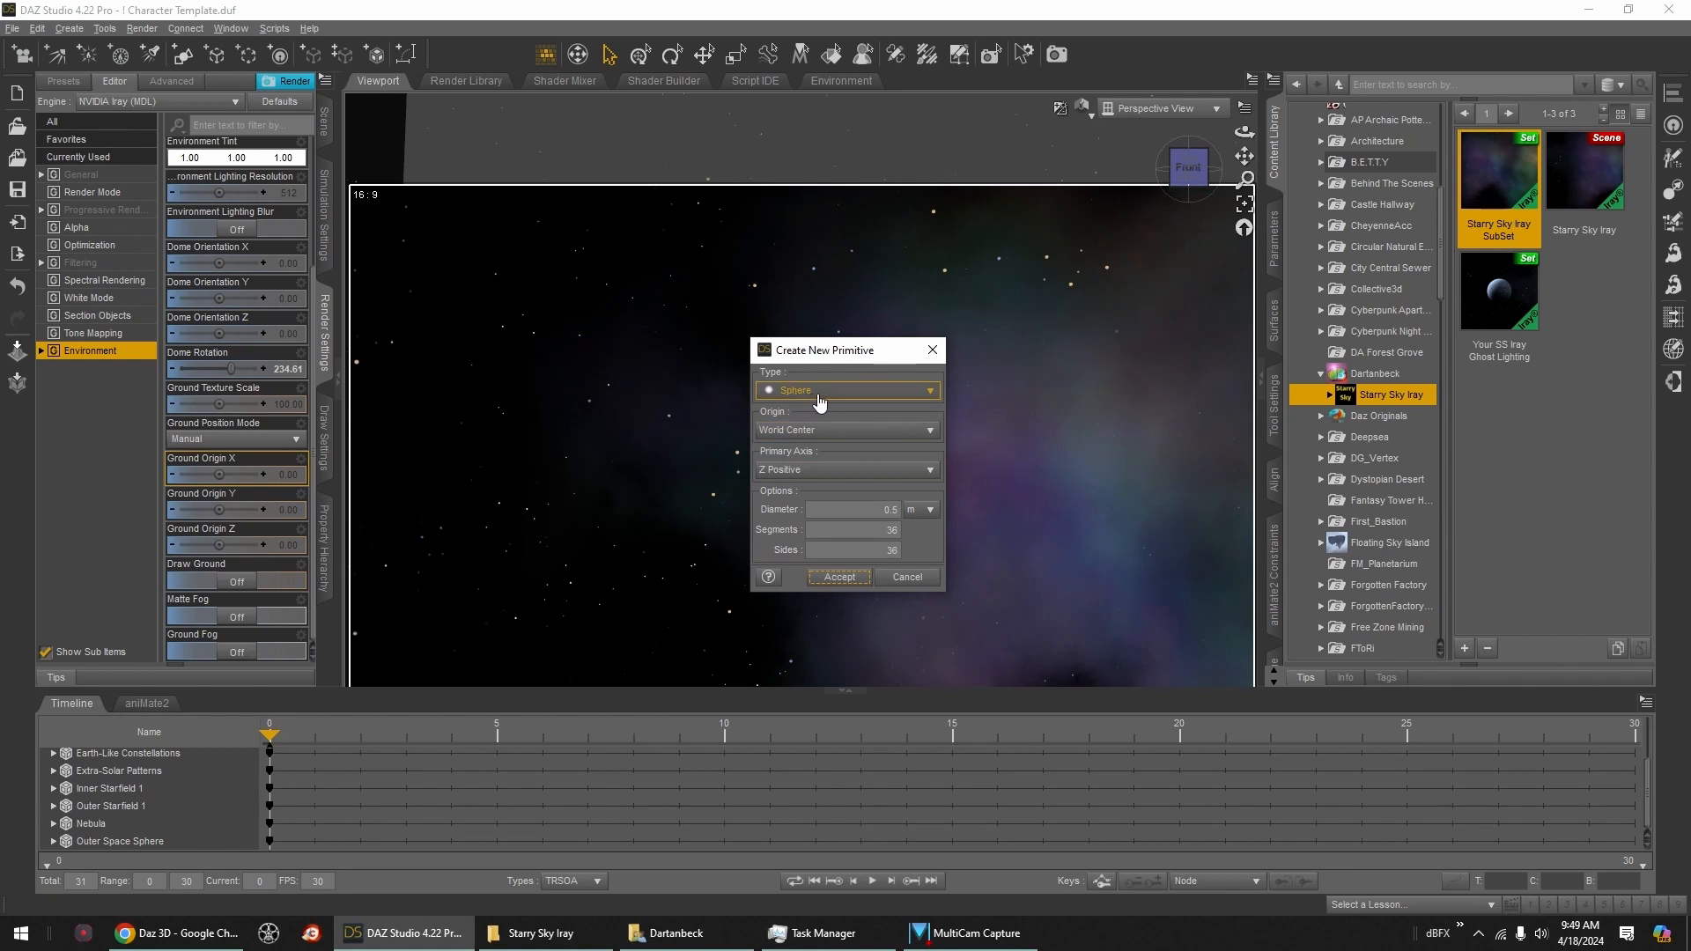
pyautogui.click(847, 574)
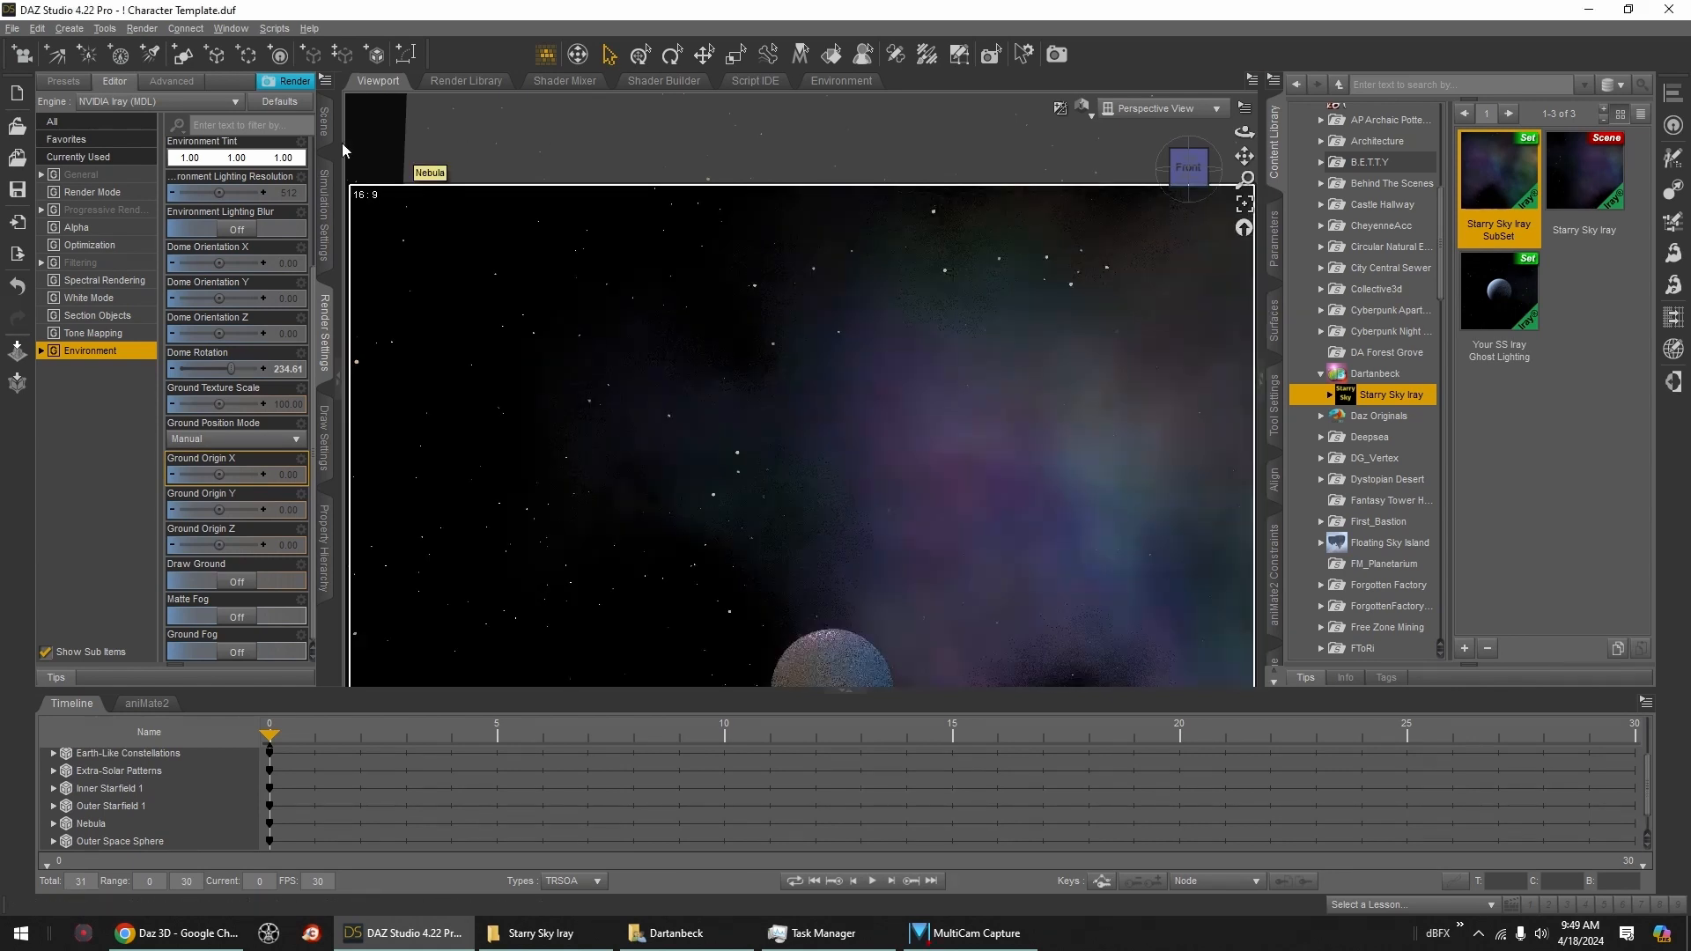
pyautogui.click(326, 134)
pyautogui.click(114, 166)
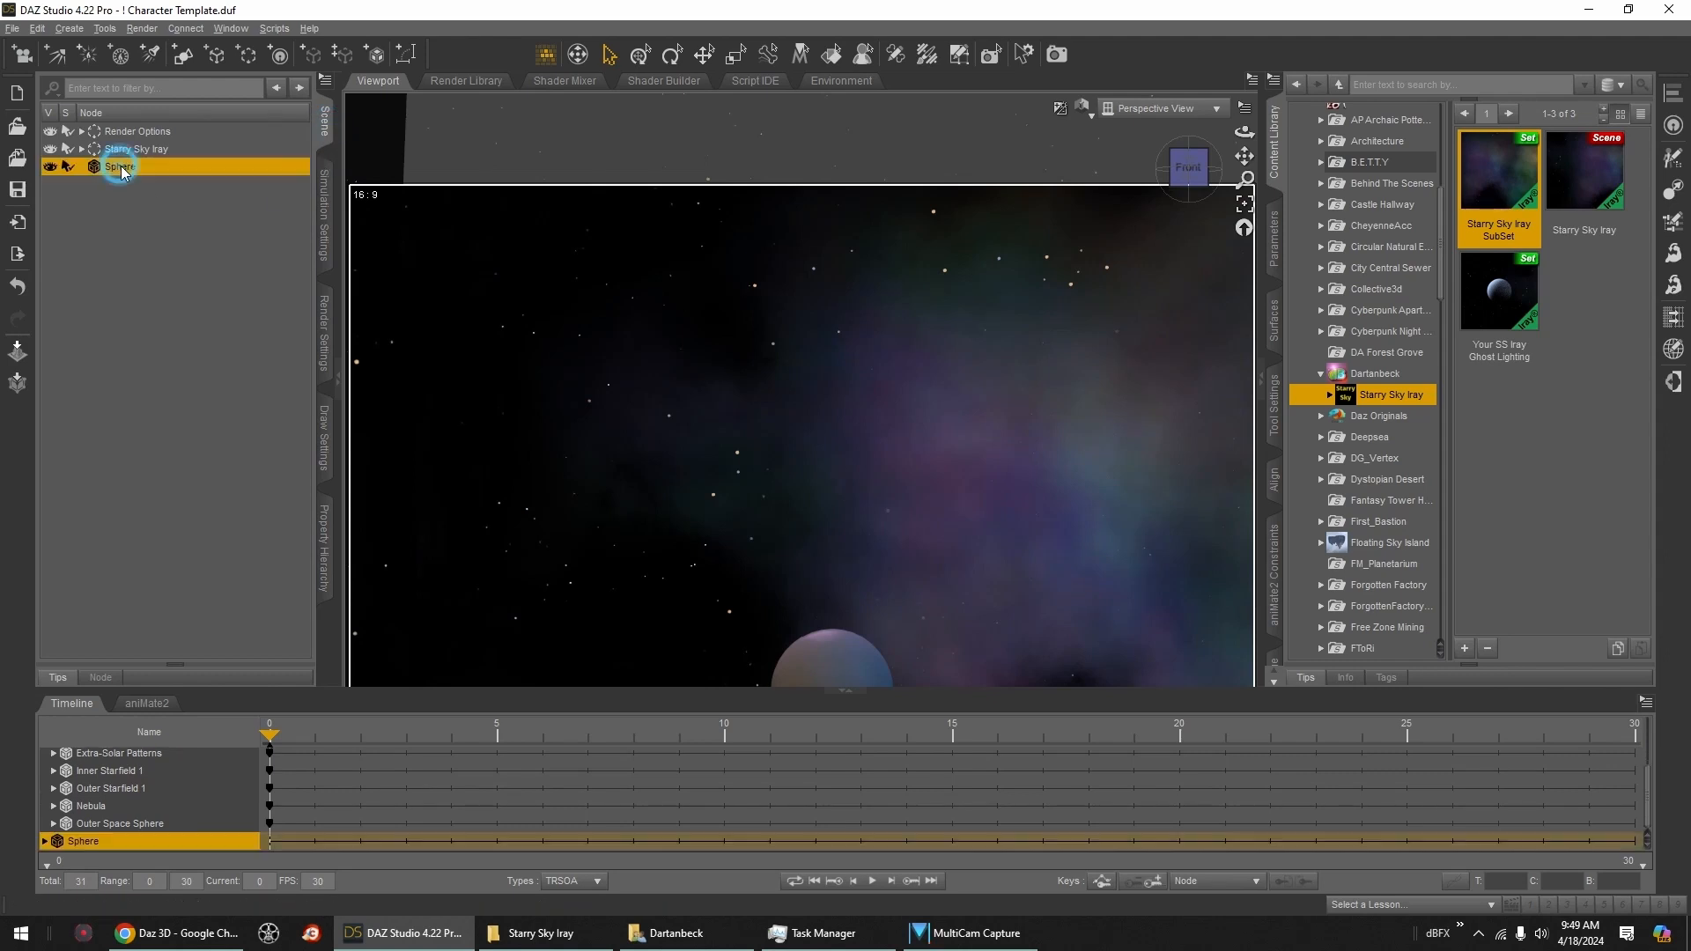
pyautogui.click(1244, 204)
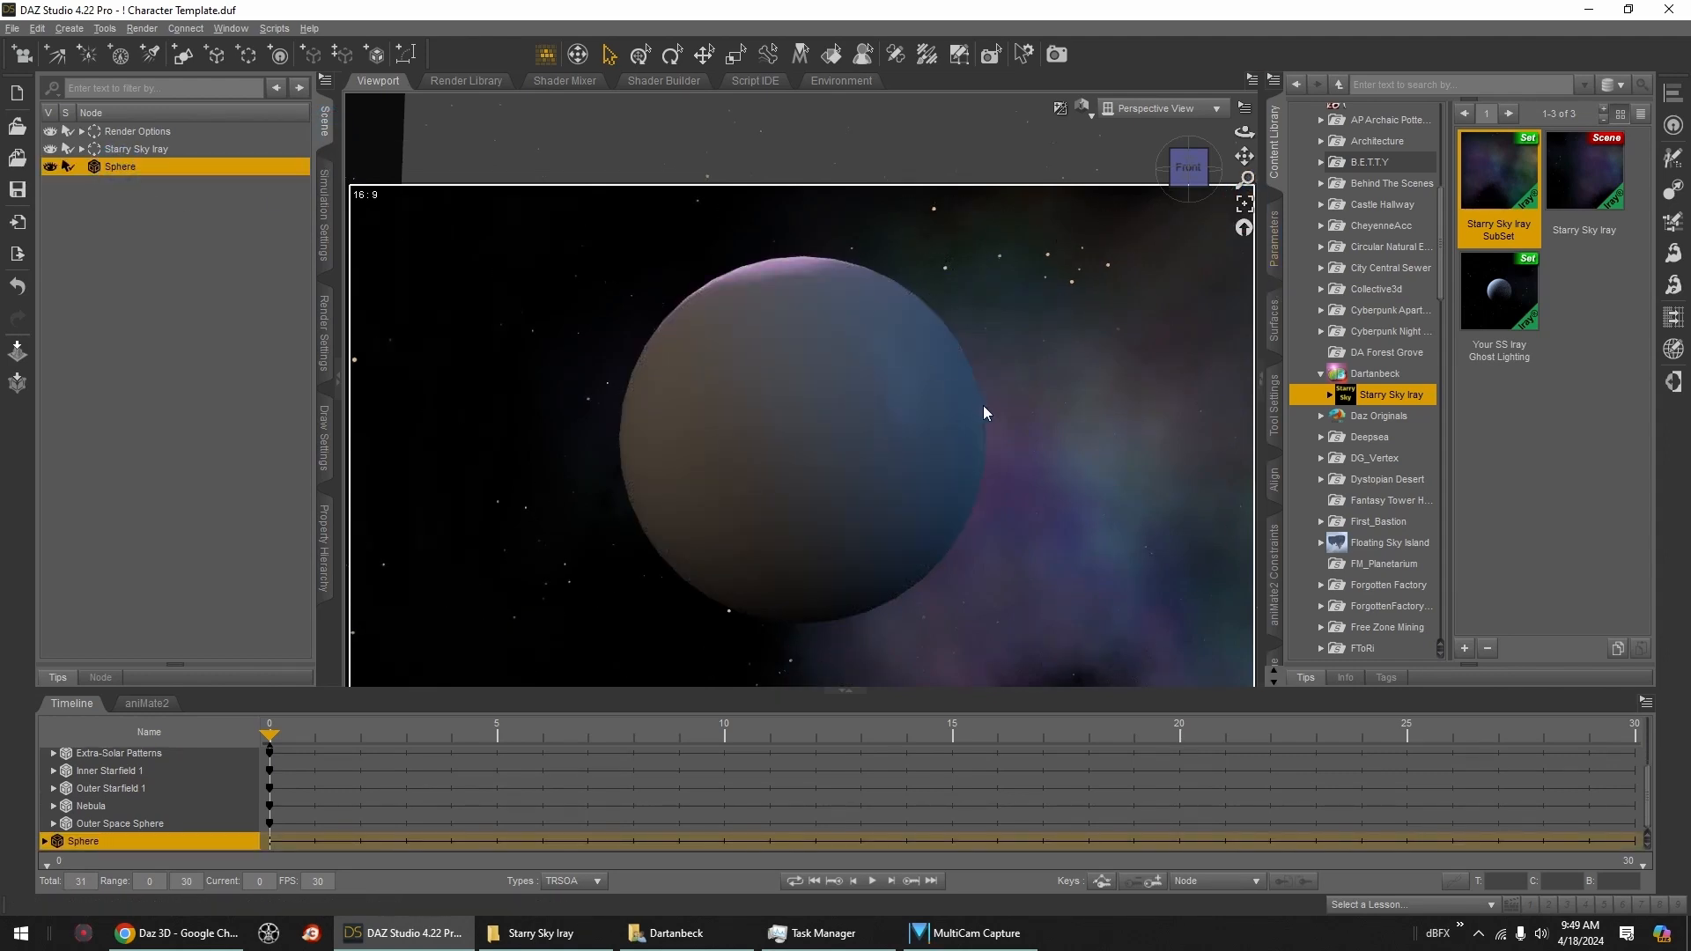
pyautogui.scroll(-3, 983, 405)
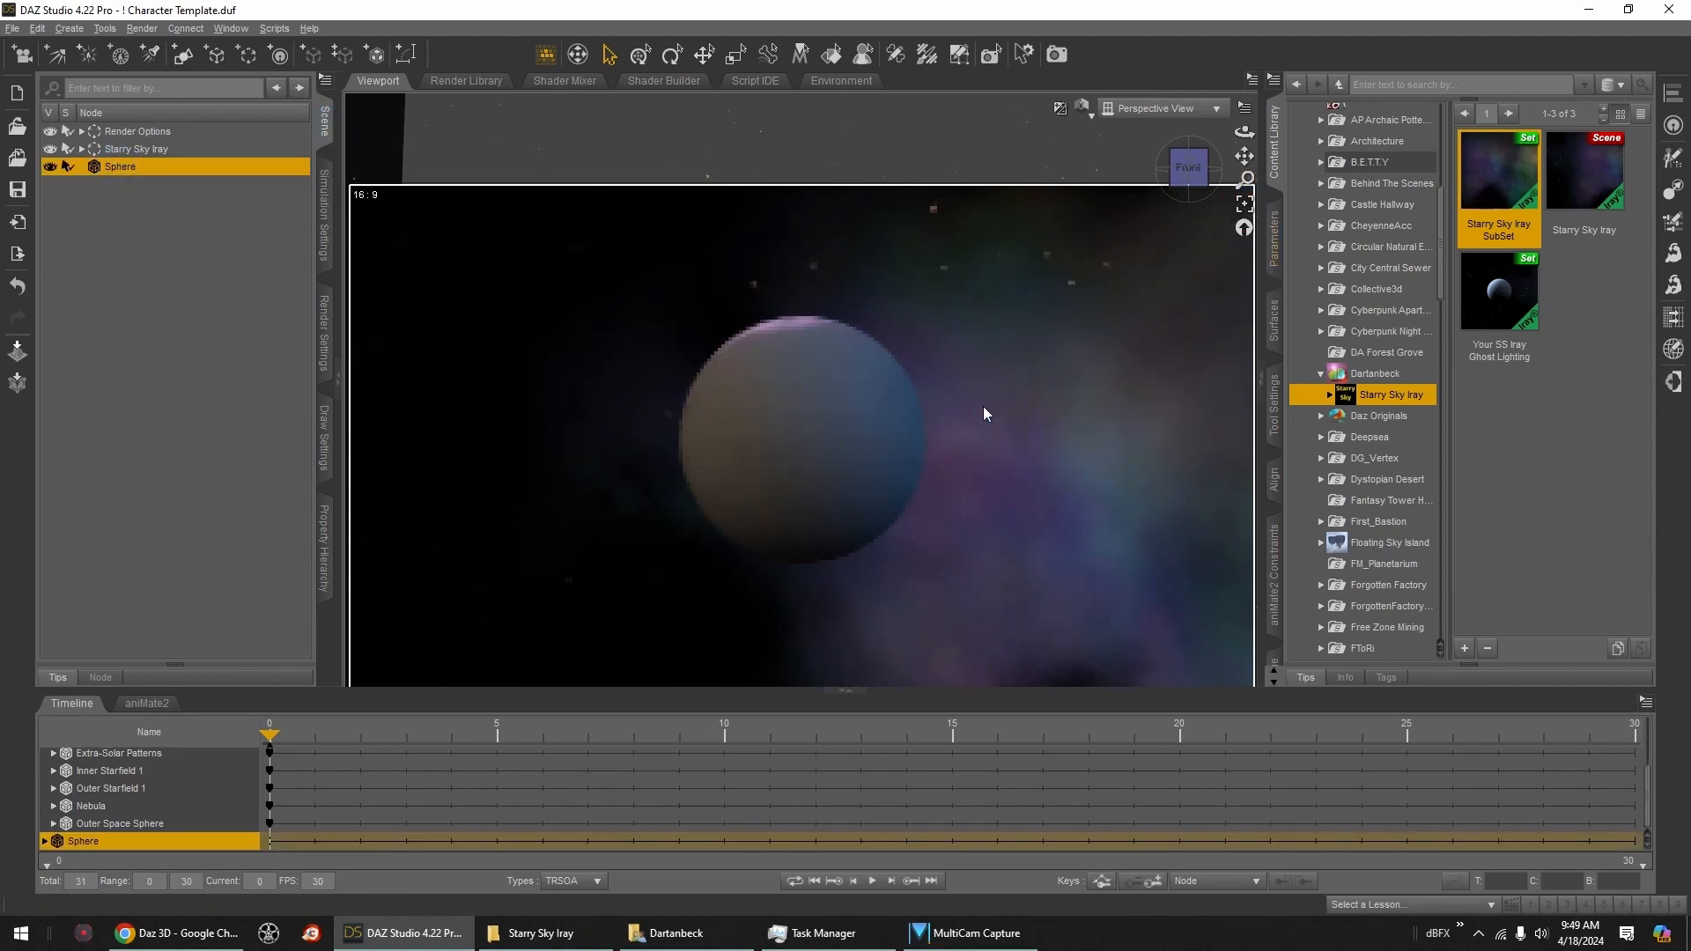
pyautogui.moveTo(1200, 166); pyautogui.dragTo(1190, 168)
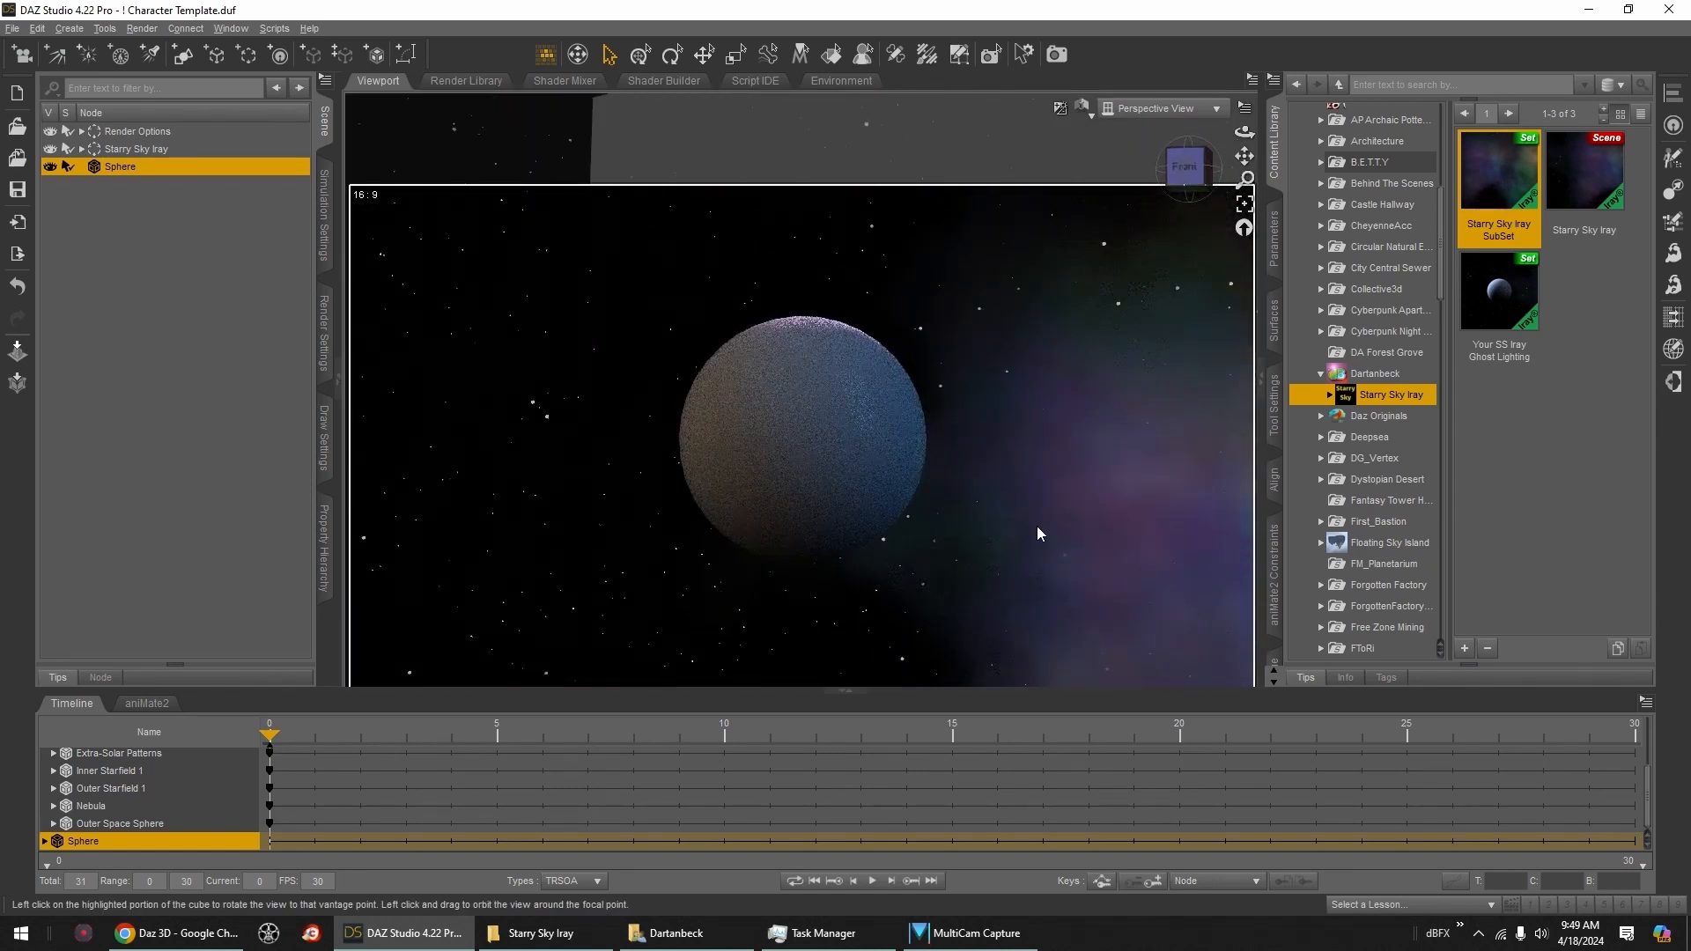
# Step: Set the Dome Rotation in the Environment render settings to 202.25
pyautogui.click(323, 341)
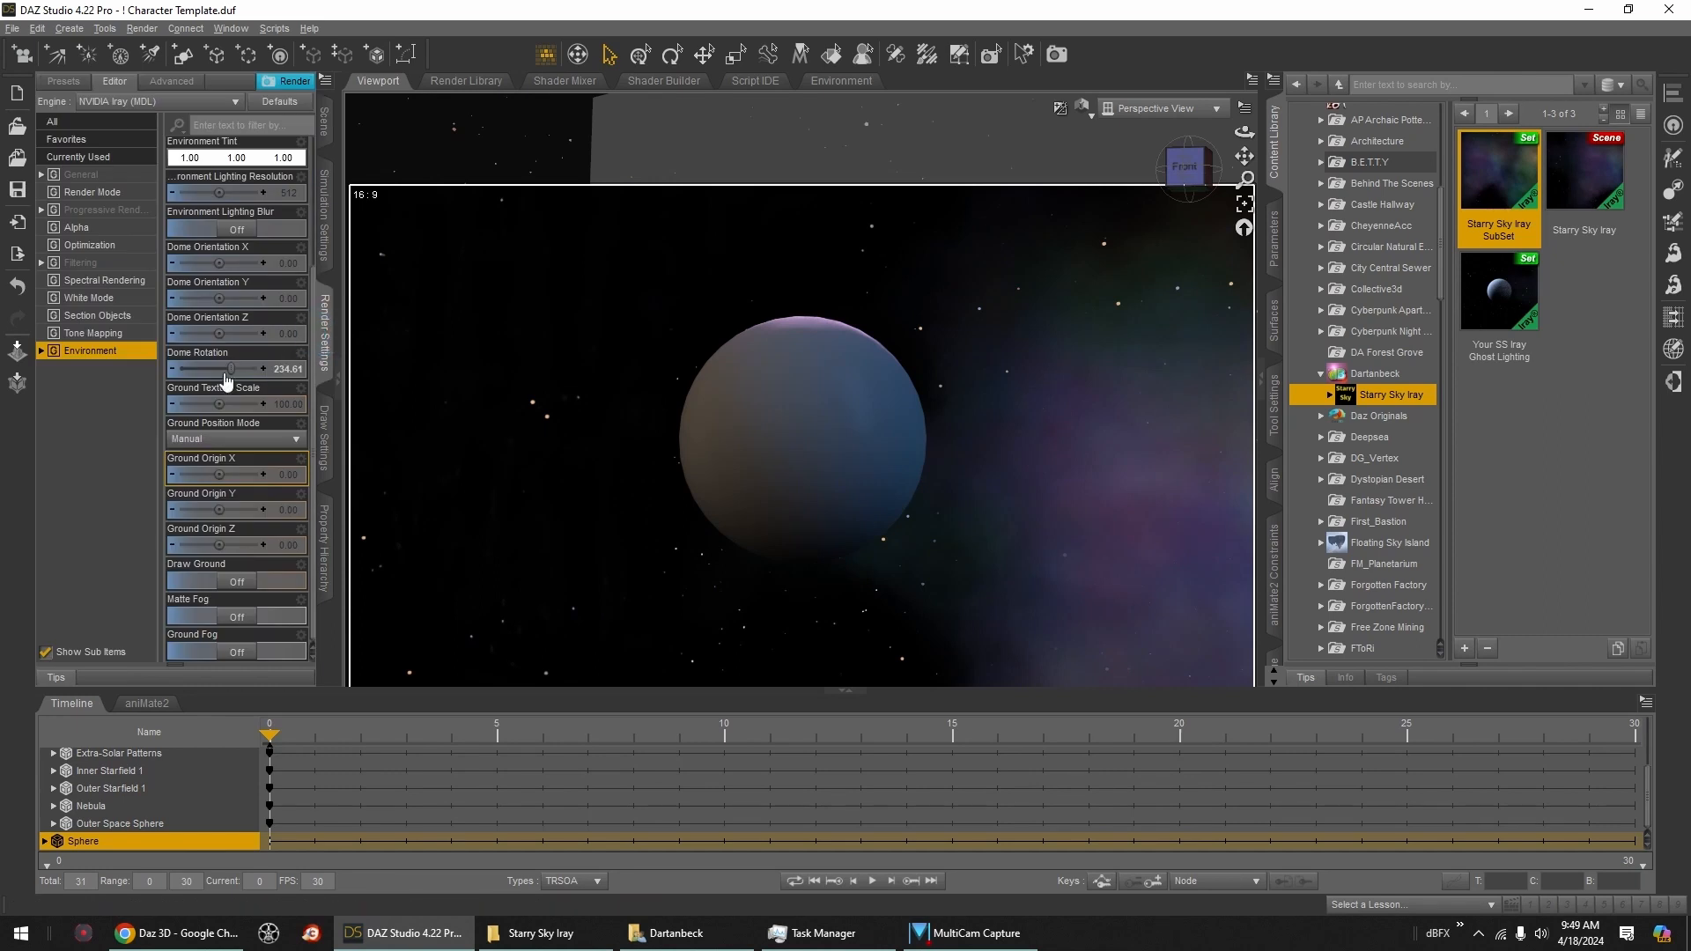
pyautogui.click(97, 352)
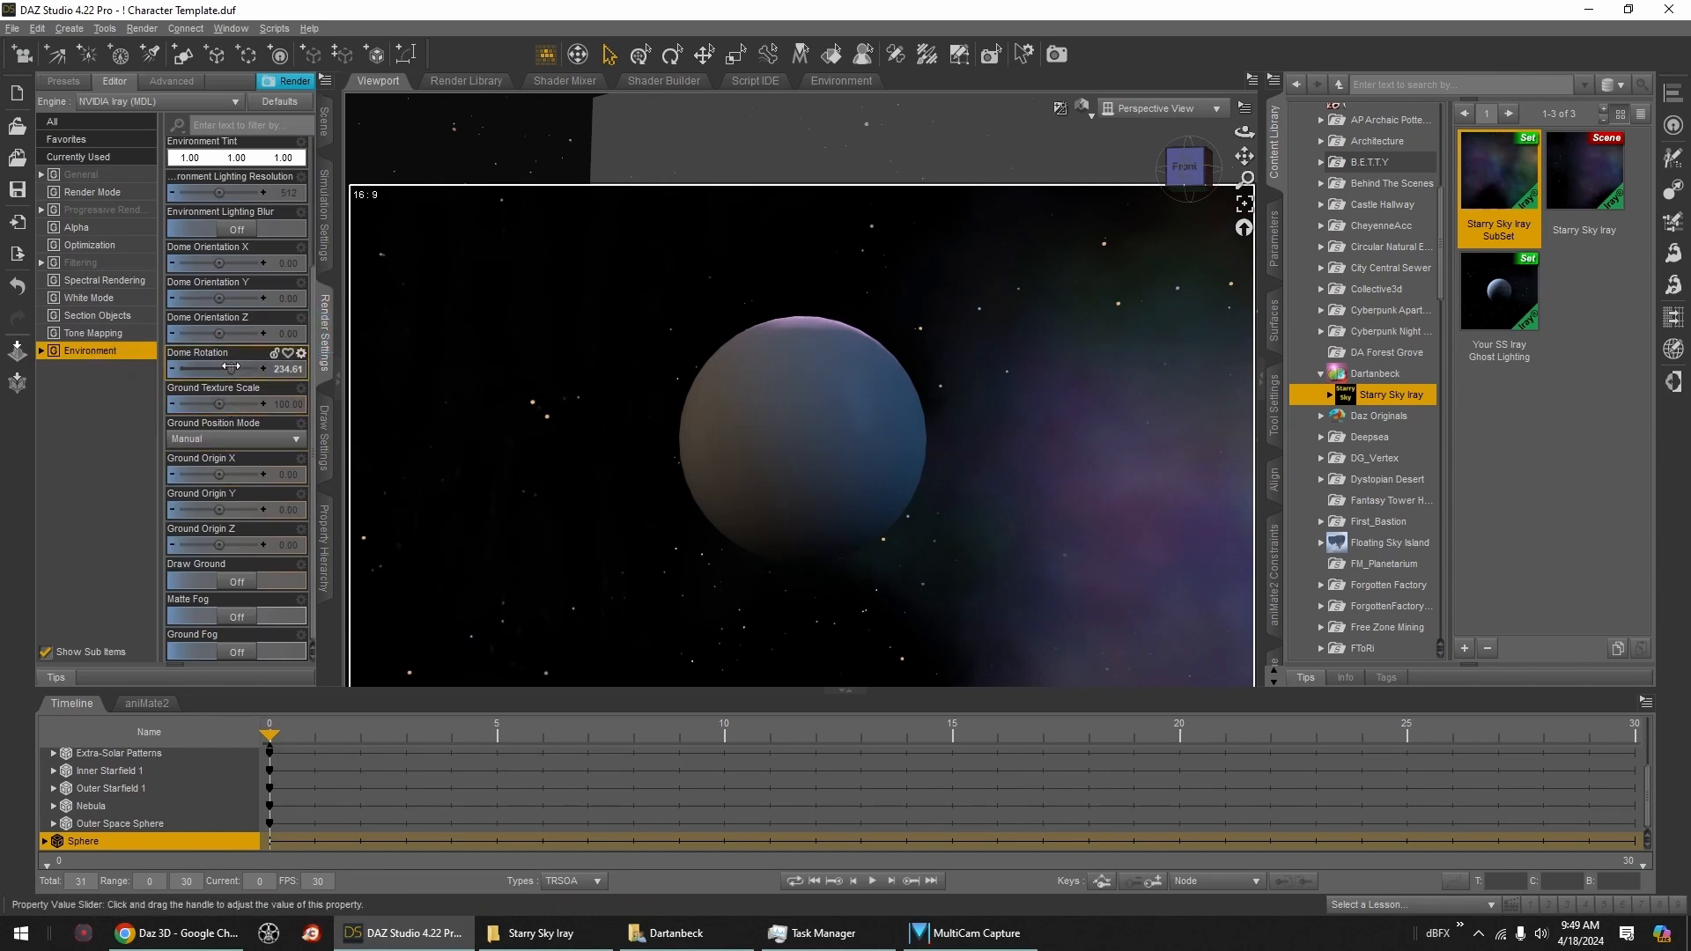
pyautogui.moveTo(231, 368)
pyautogui.mouseDown()
pyautogui.moveTo(253, 369)
pyautogui.moveTo(194, 373)
pyautogui.moveTo(225, 372)
pyautogui.mouseUp()
pyautogui.moveTo(1187, 171); pyautogui.dragTo(1198, 171)
pyautogui.scroll(-2, 1087, 276)
pyautogui.scroll(-2, 1086, 278)
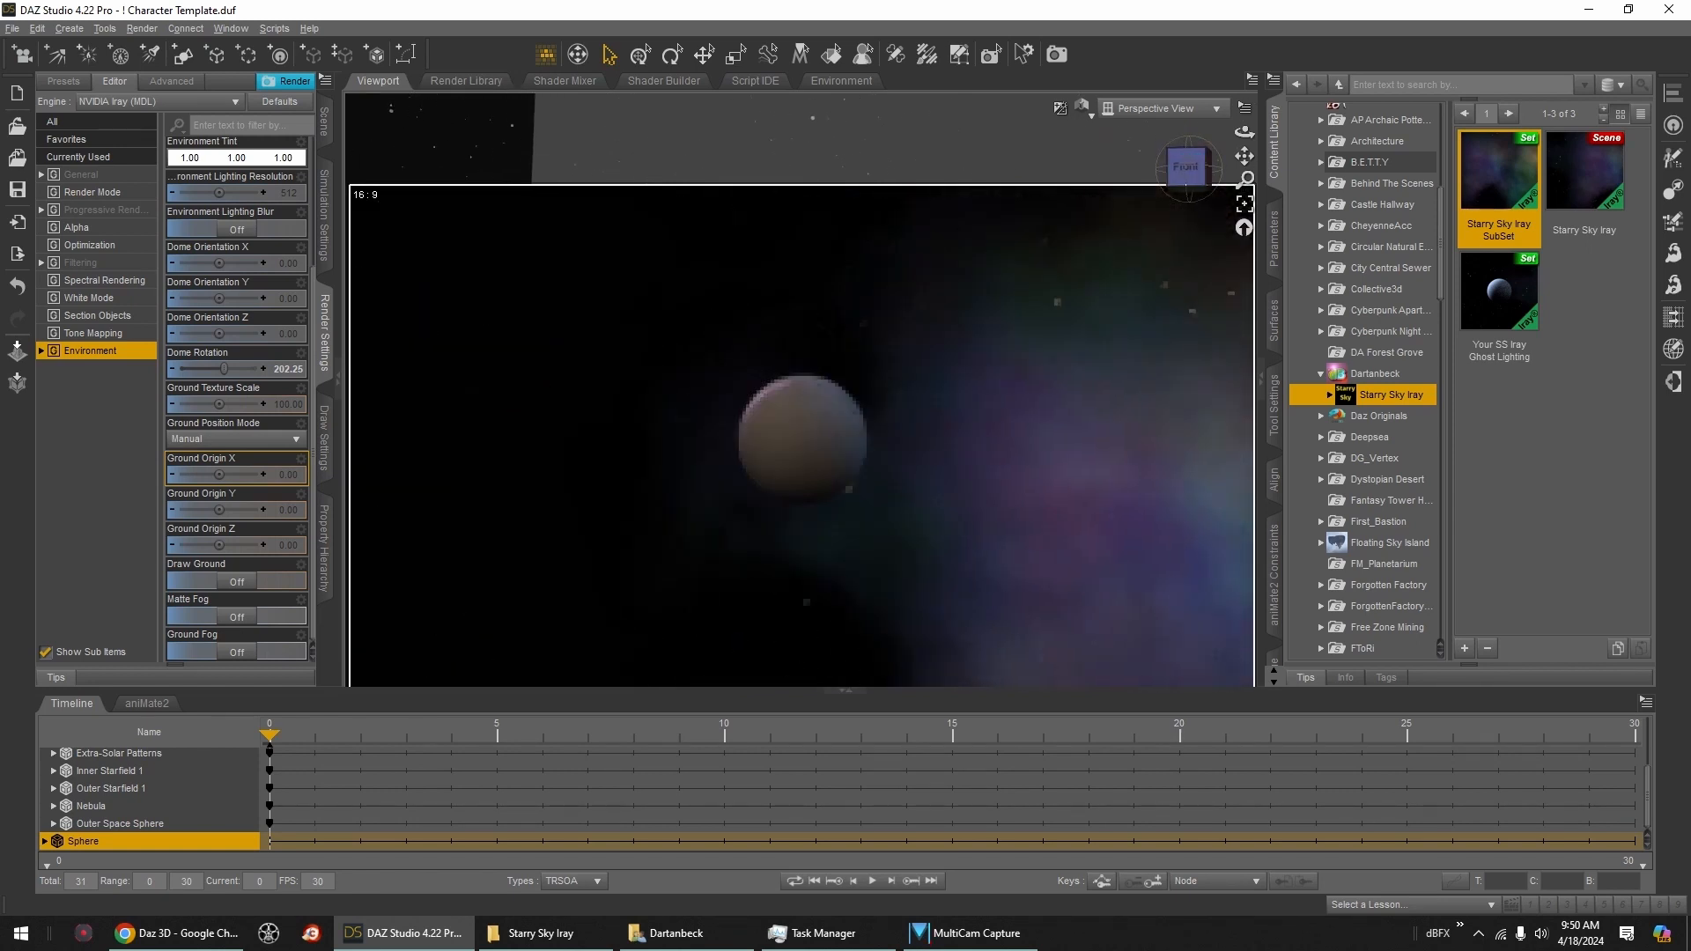
# Step: Open the Starry Sky Iray scene without saving the current one and add a 0.5 m sphere primitive at the world center
pyautogui.doubleClick(1600, 214)
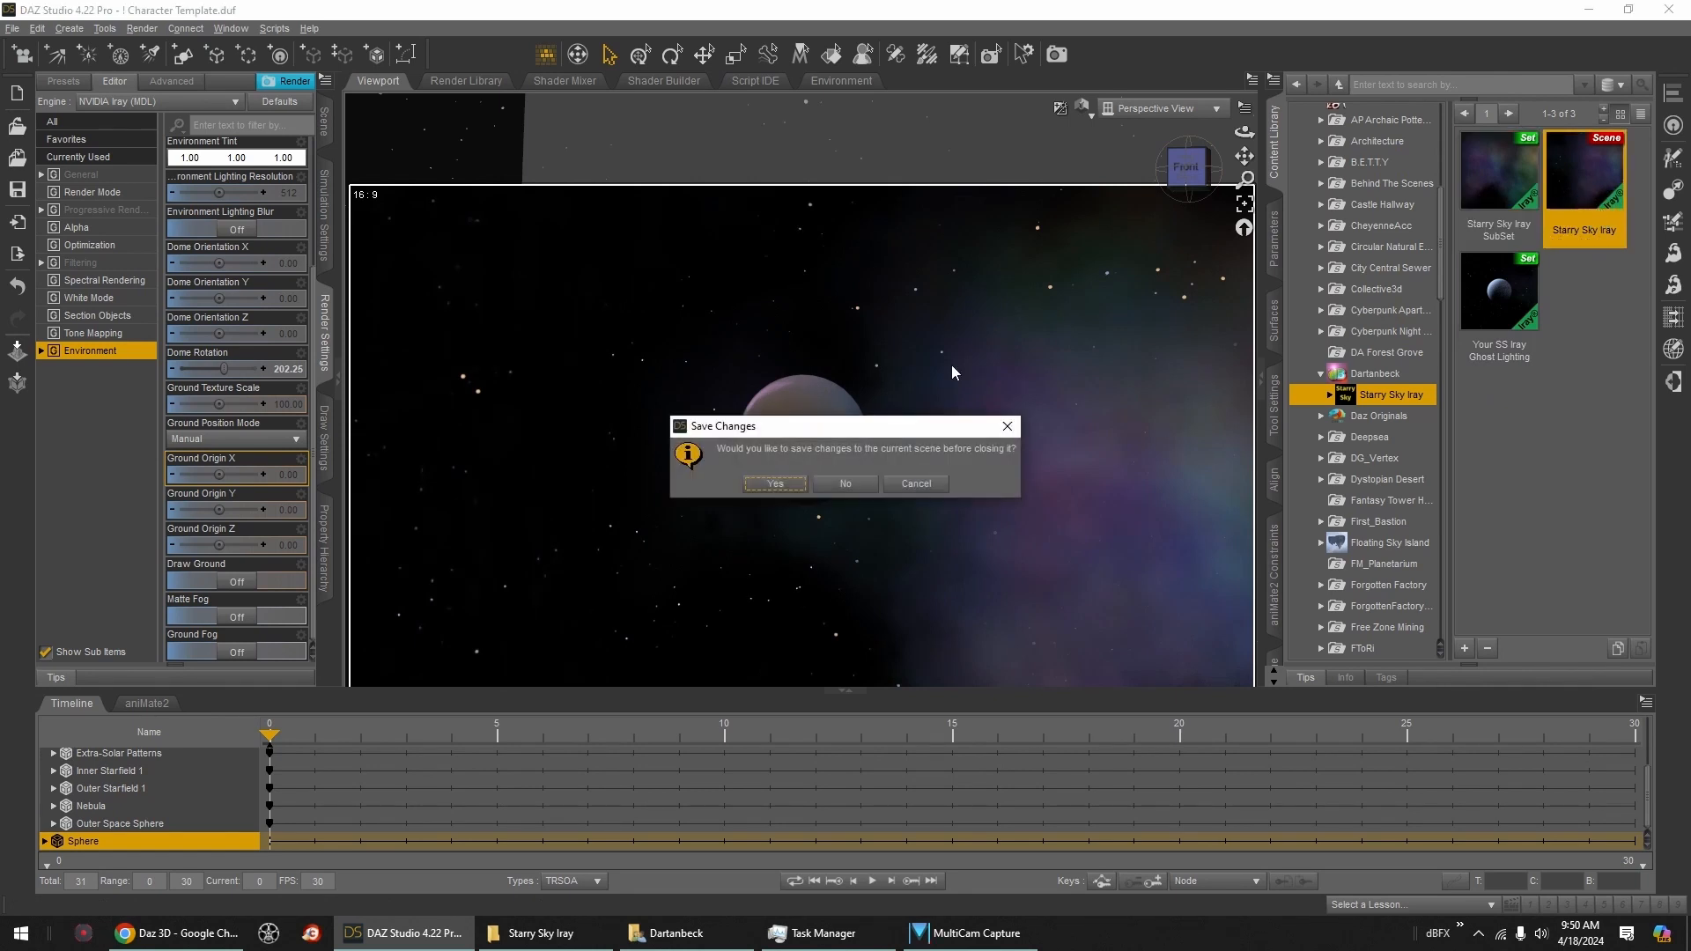
pyautogui.click(843, 485)
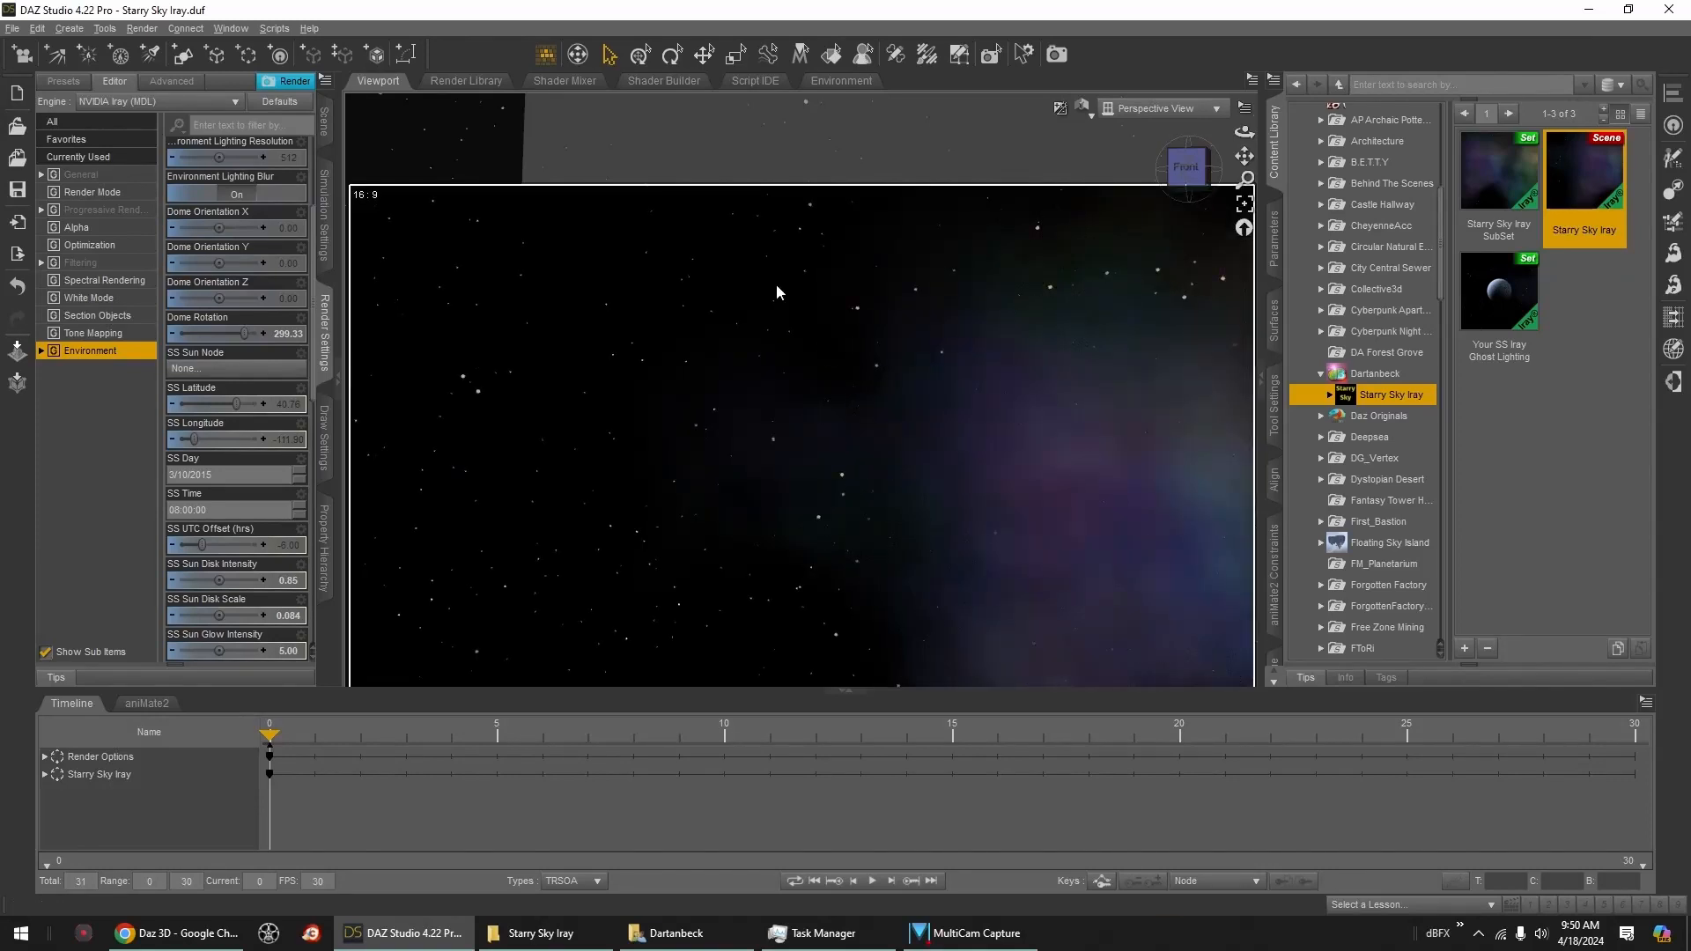
pyautogui.click(70, 29)
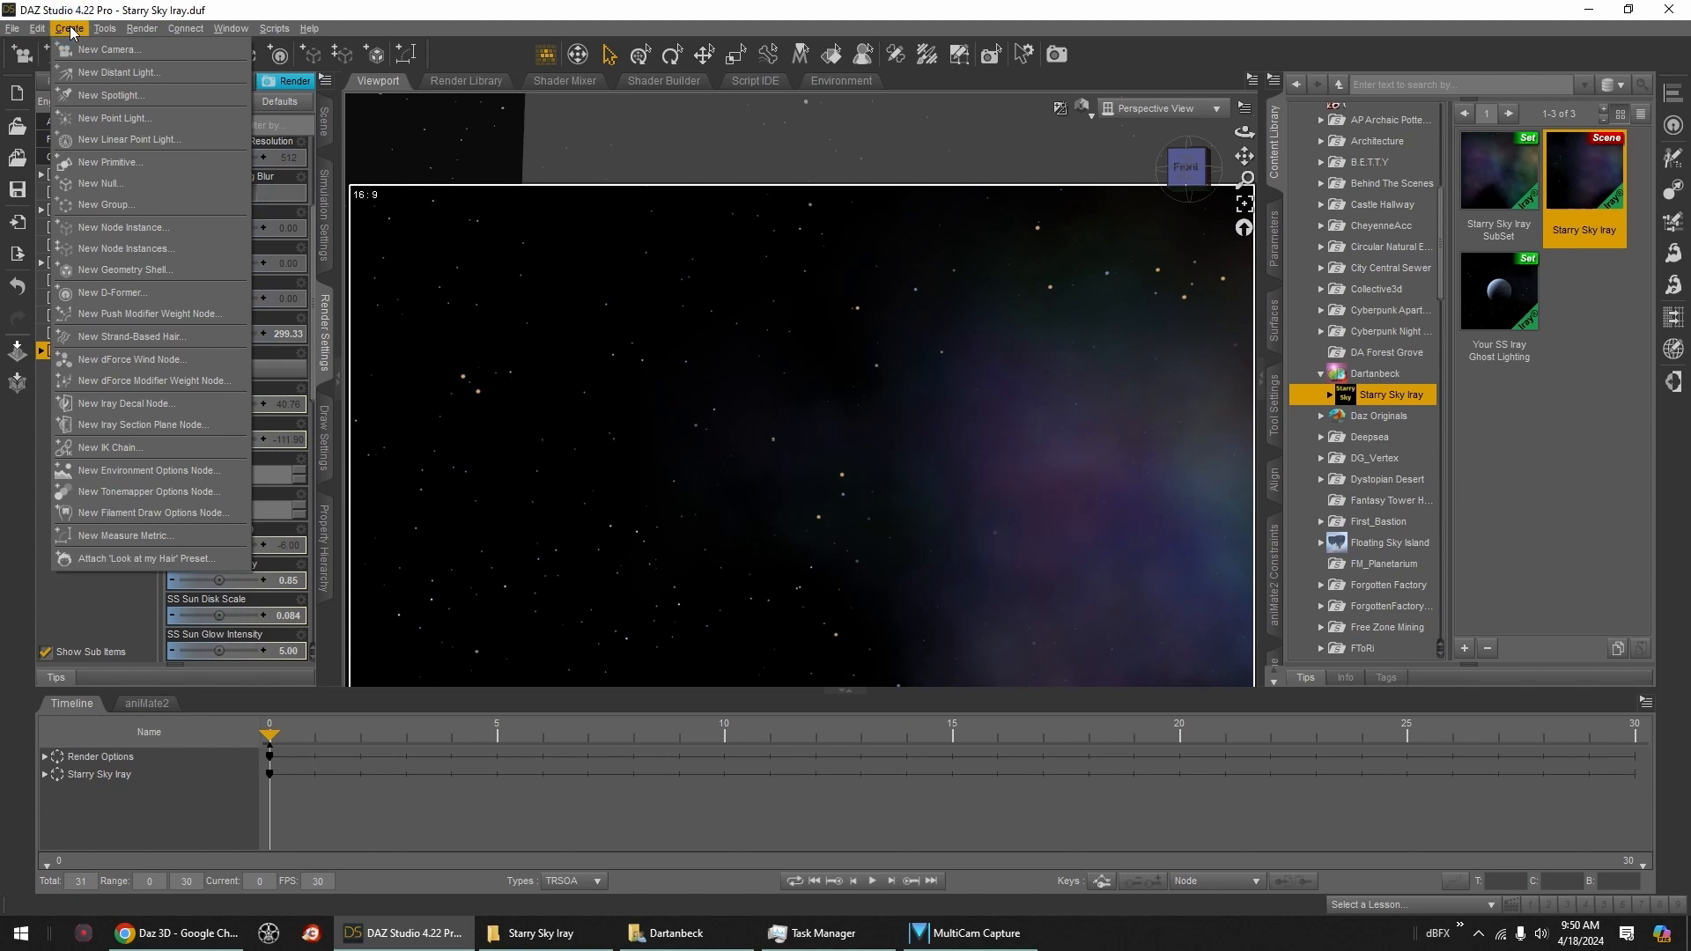
pyautogui.click(128, 160)
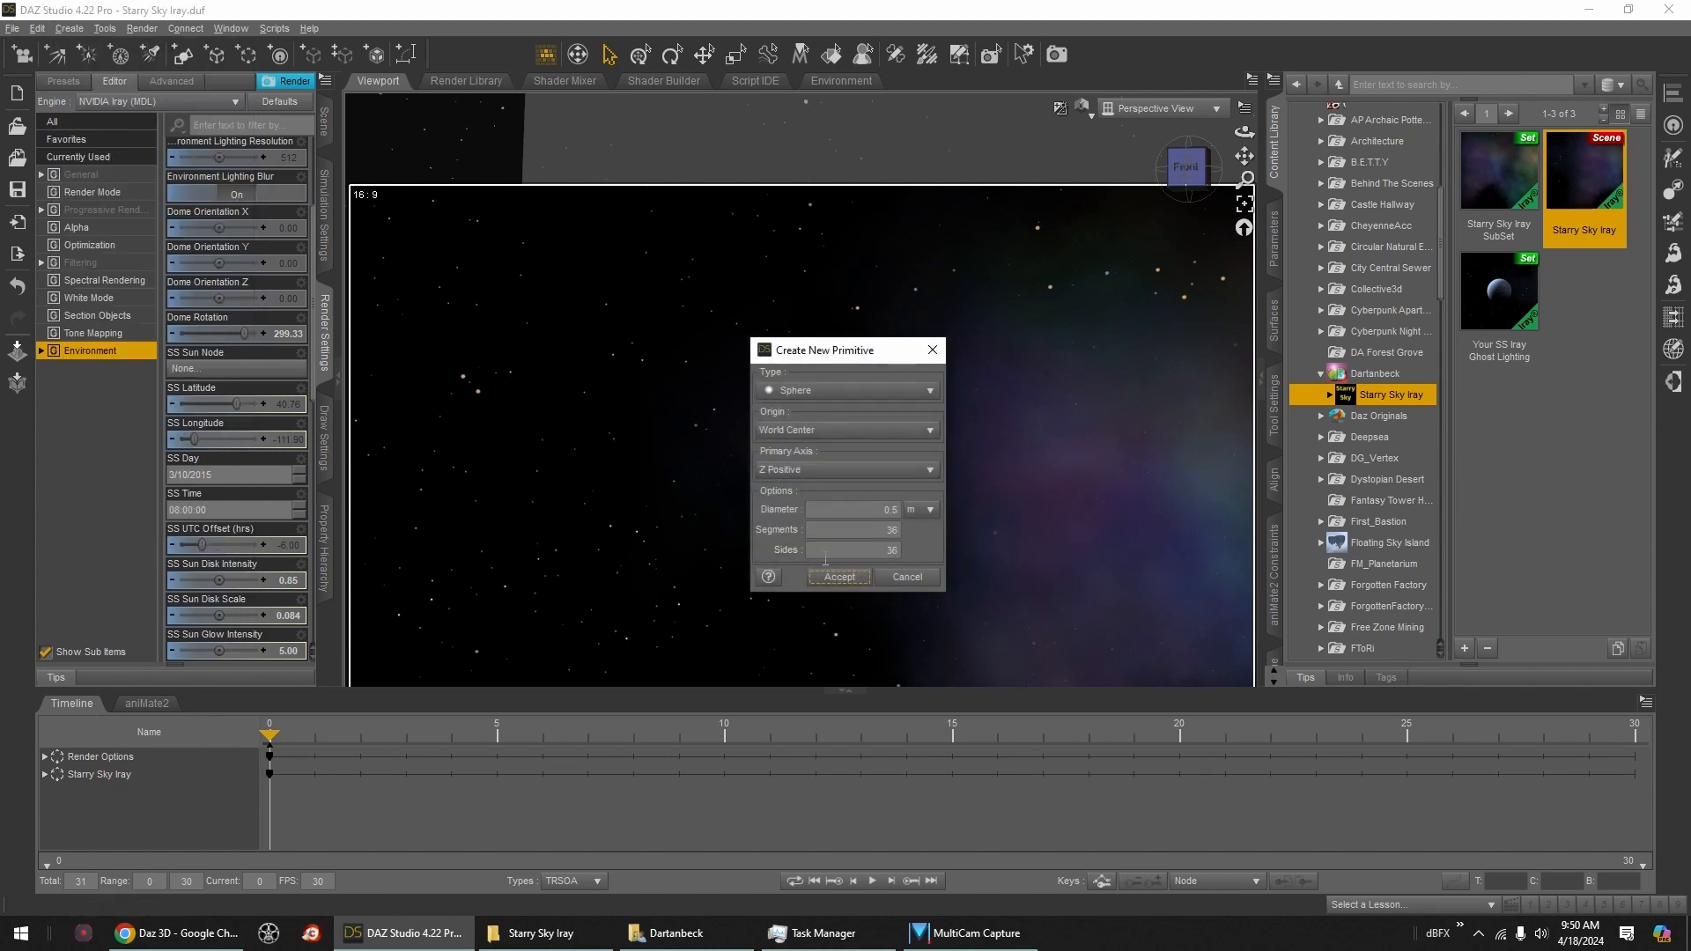
pyautogui.click(839, 576)
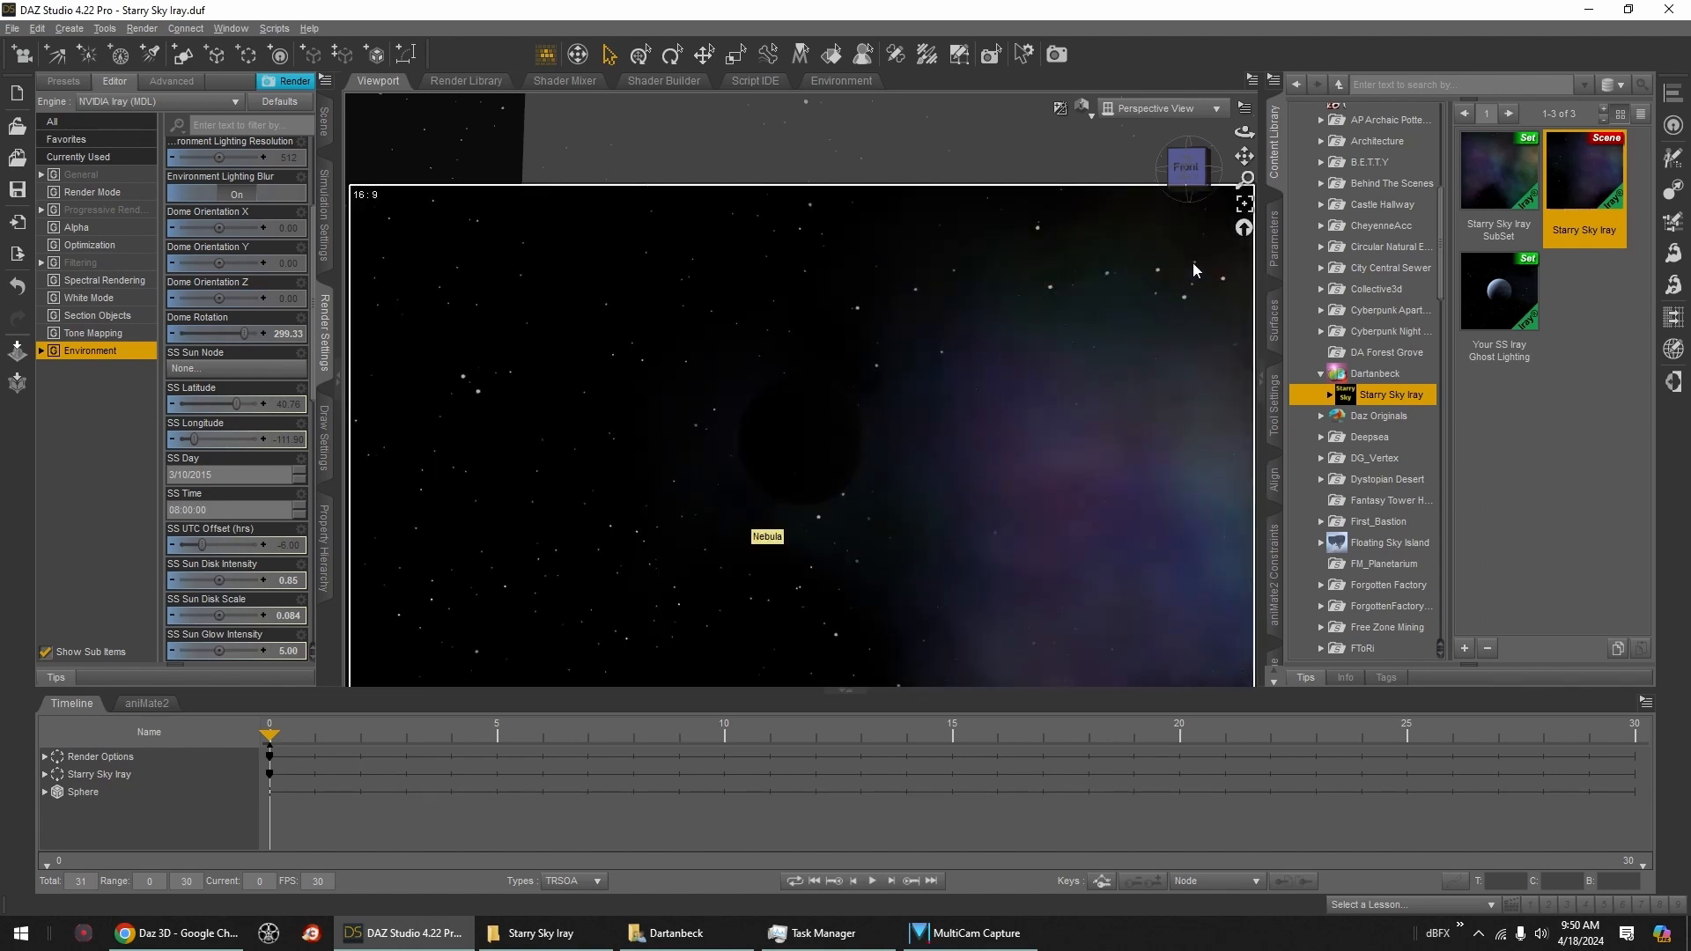
pyautogui.click(1184, 182)
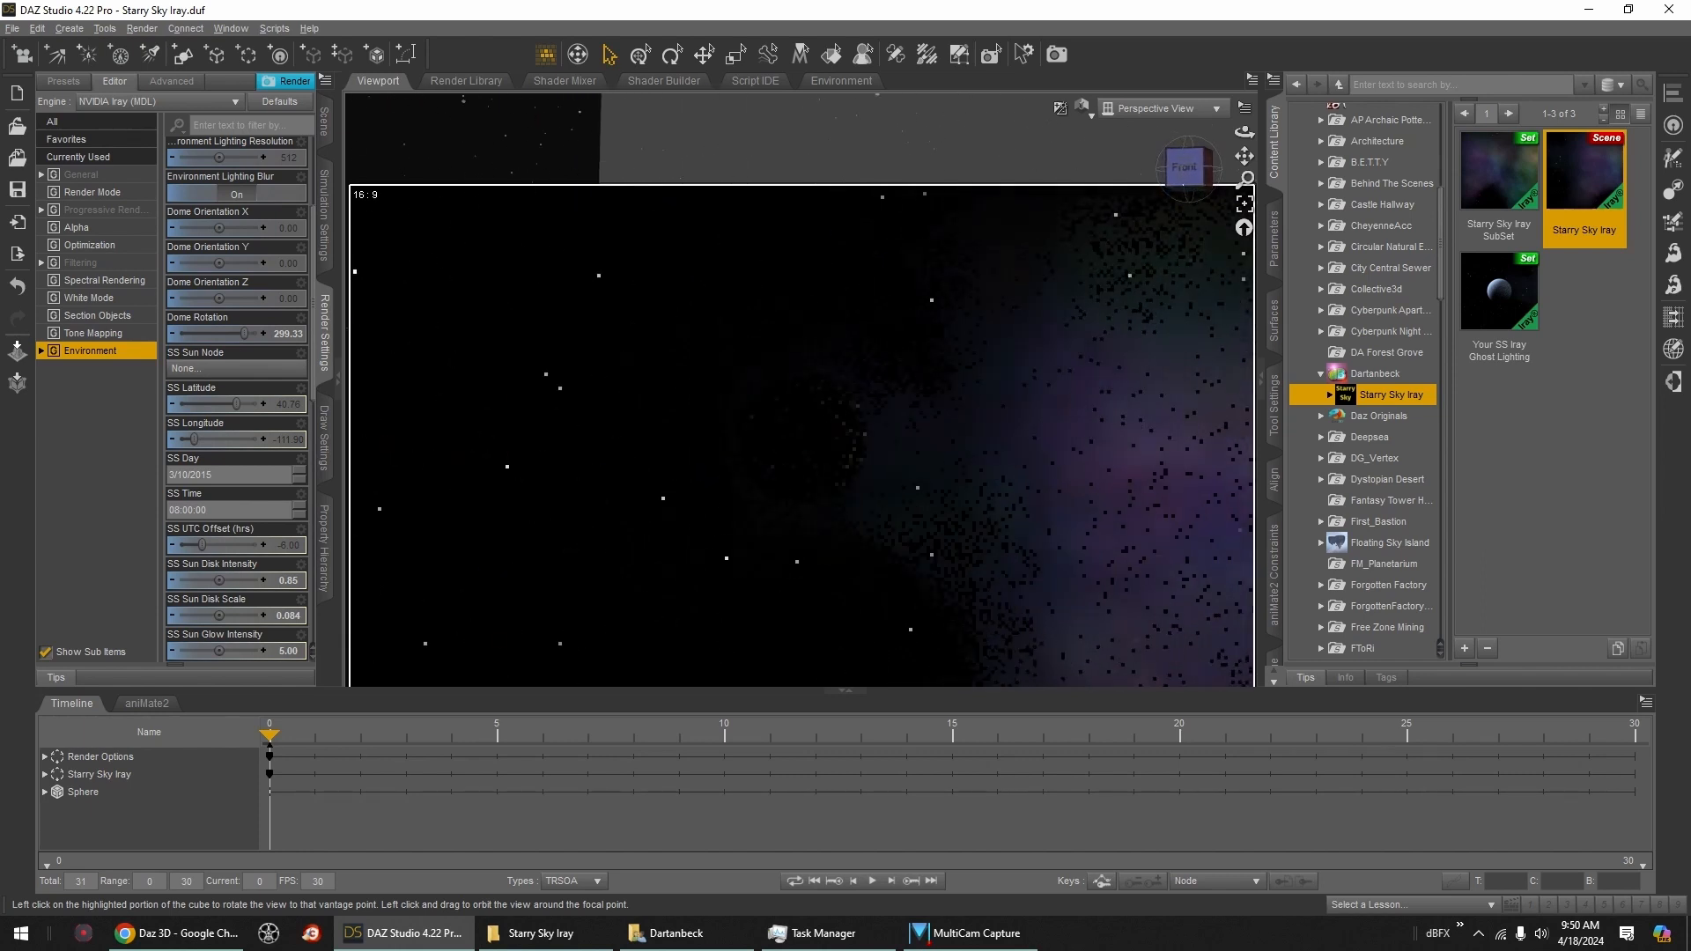
# Step: Raise the Environment Intensity in the Environment render settings to 2.08 to brighten the sphere
pyautogui.moveTo(1185, 180)
pyautogui.mouseDown()
pyautogui.moveTo(1157, 180)
pyautogui.moveTo(1235, 179)
pyautogui.moveTo(1181, 194)
pyautogui.mouseUp()
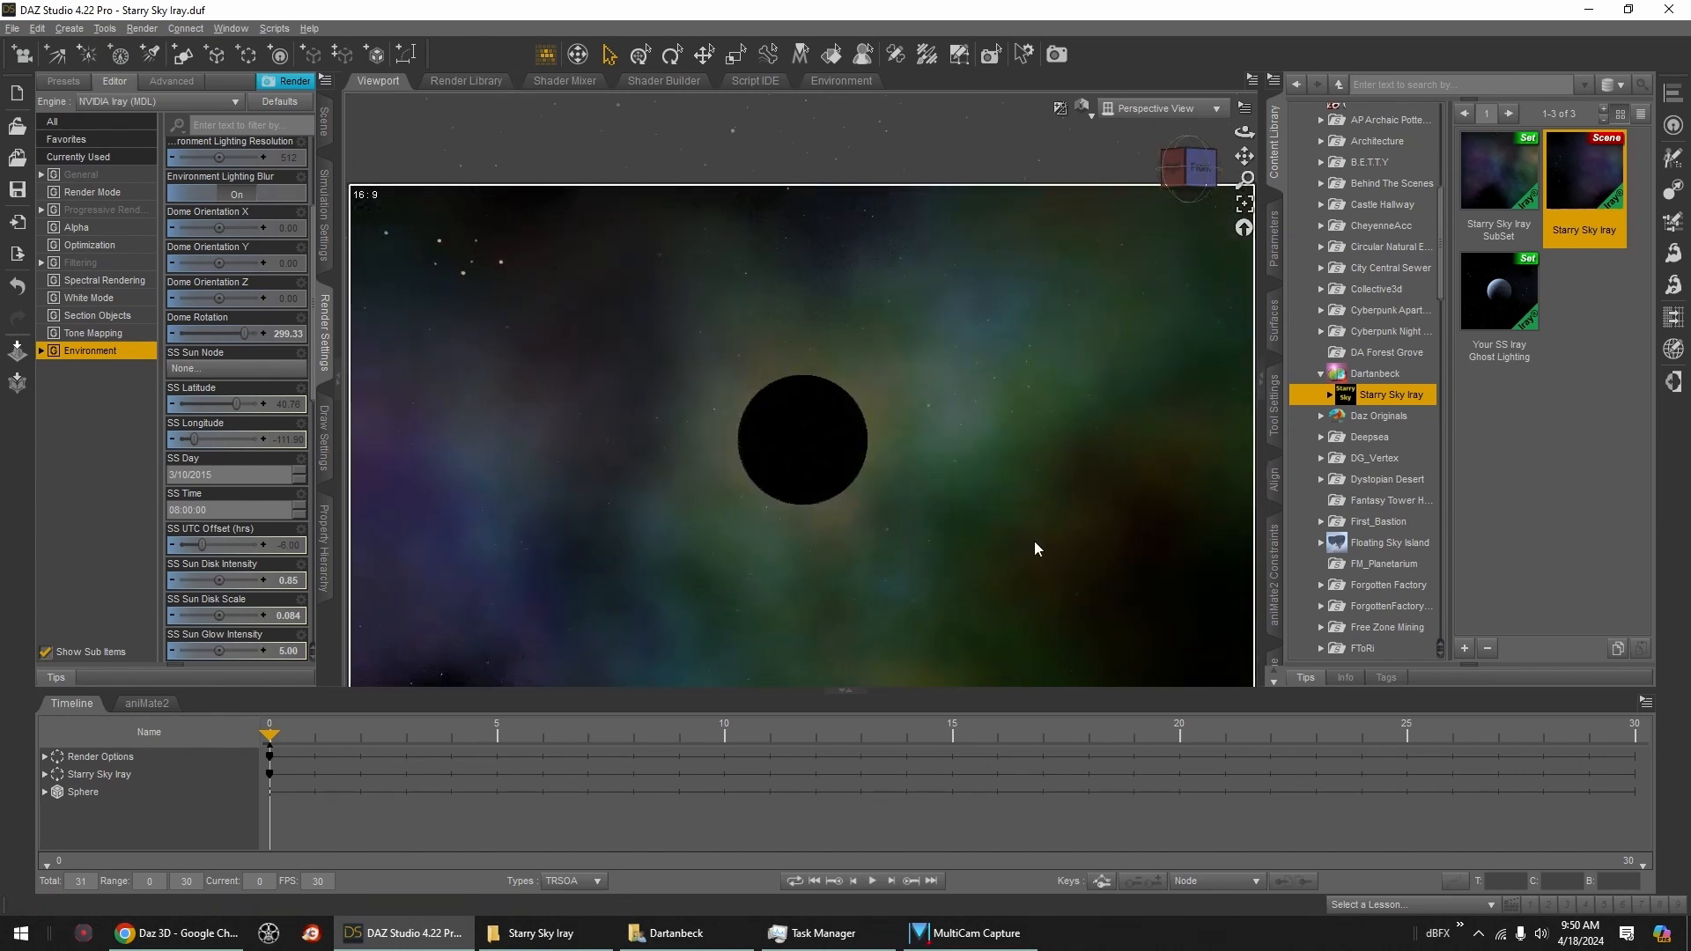
pyautogui.click(1198, 169)
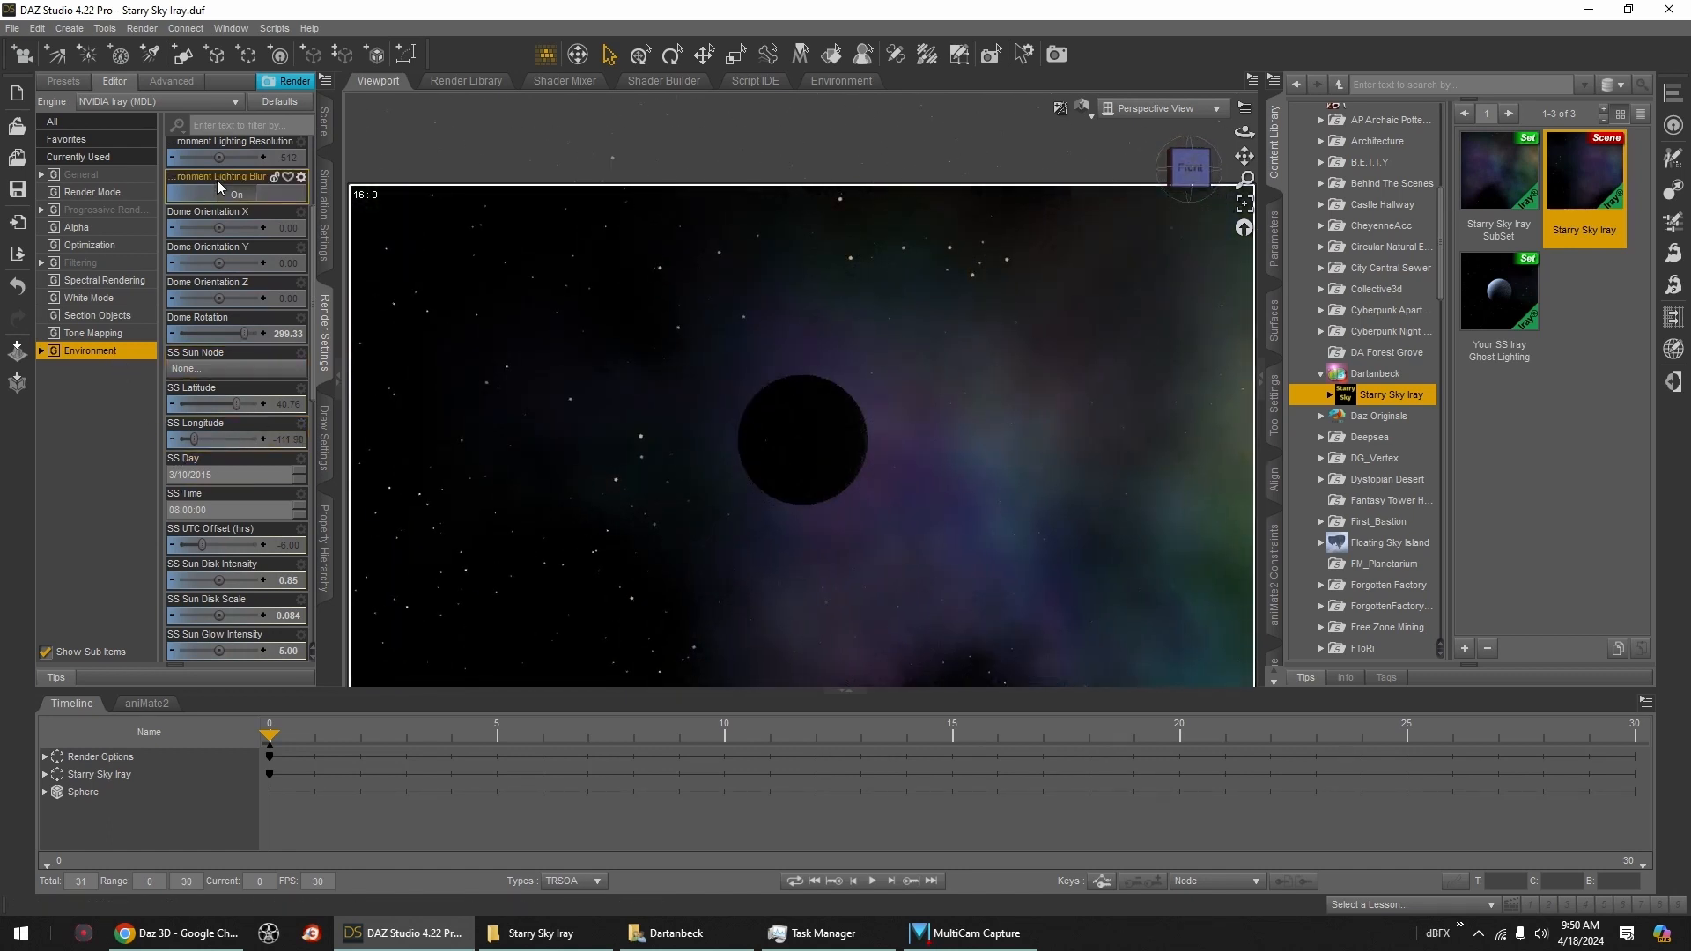
pyautogui.scroll(5, 281, 281)
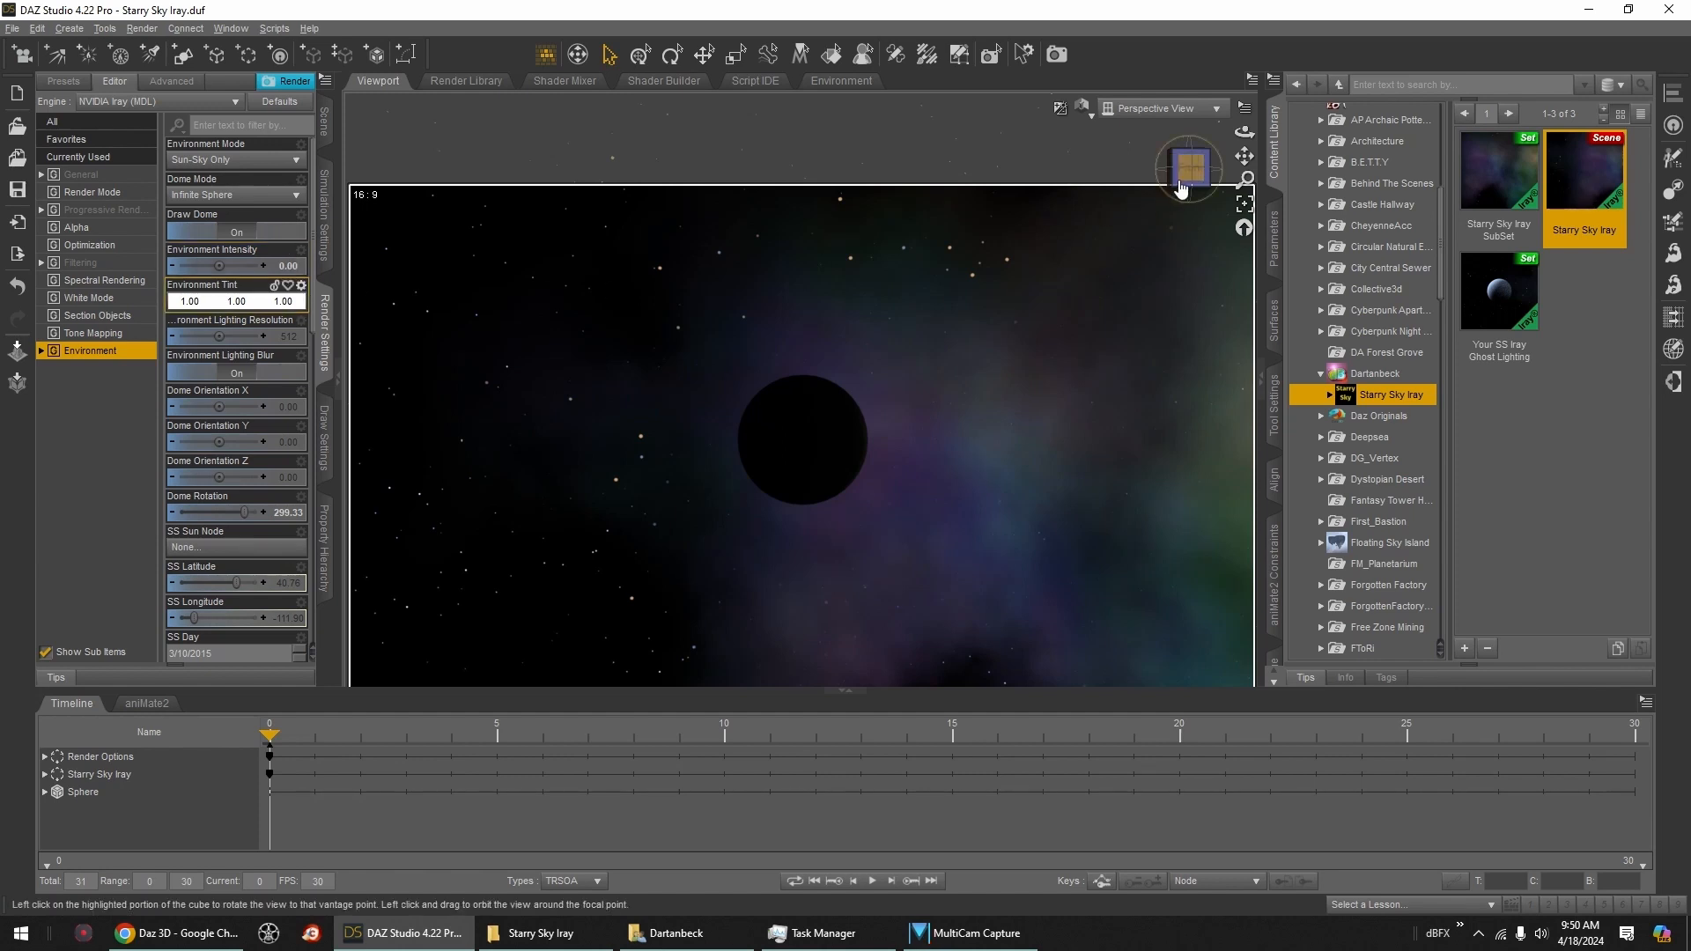
pyautogui.moveTo(1182, 181); pyautogui.dragTo(1174, 178)
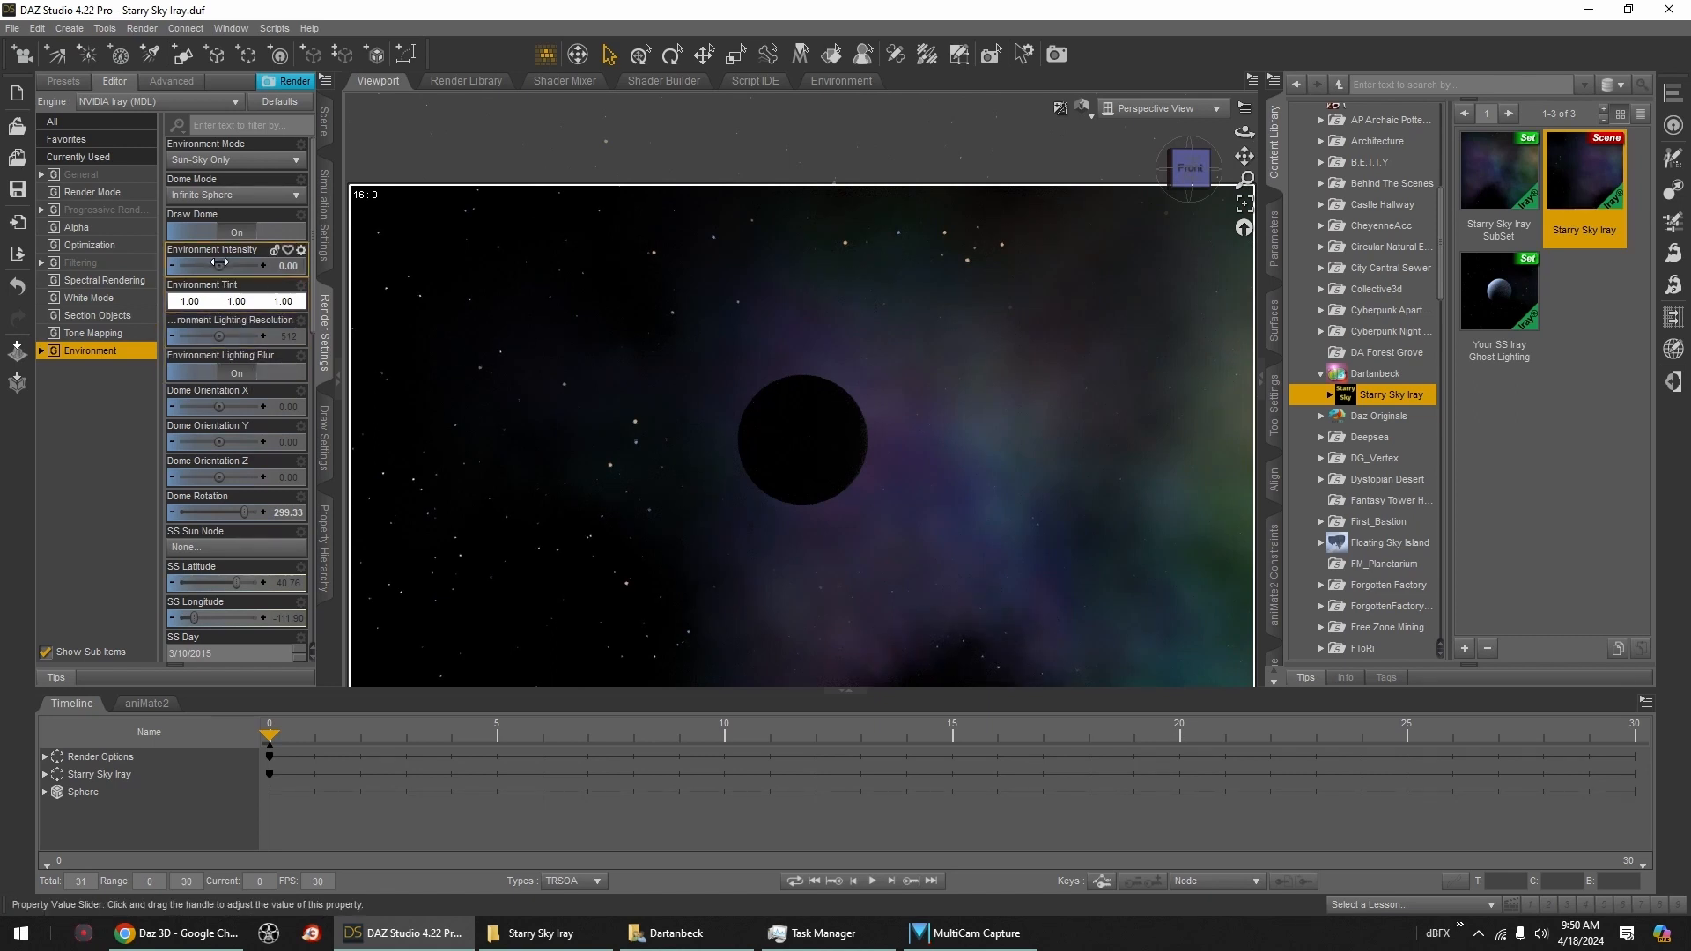
pyautogui.moveTo(217, 265); pyautogui.dragTo(233, 265)
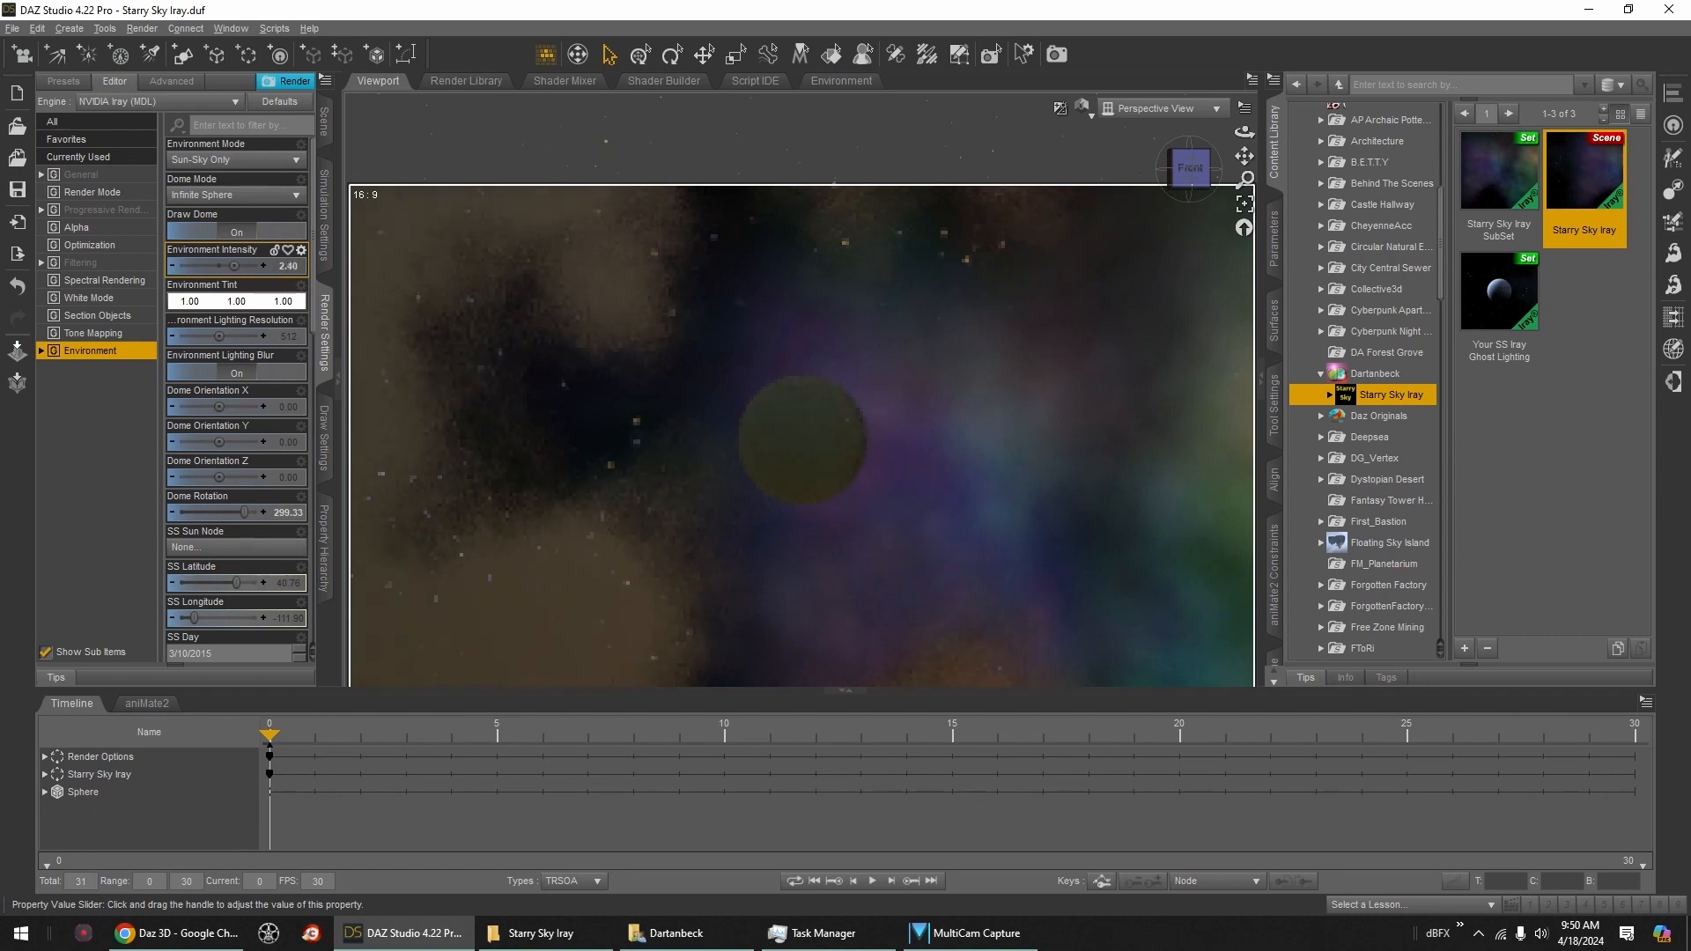
pyautogui.moveTo(234, 265); pyautogui.dragTo(227, 266)
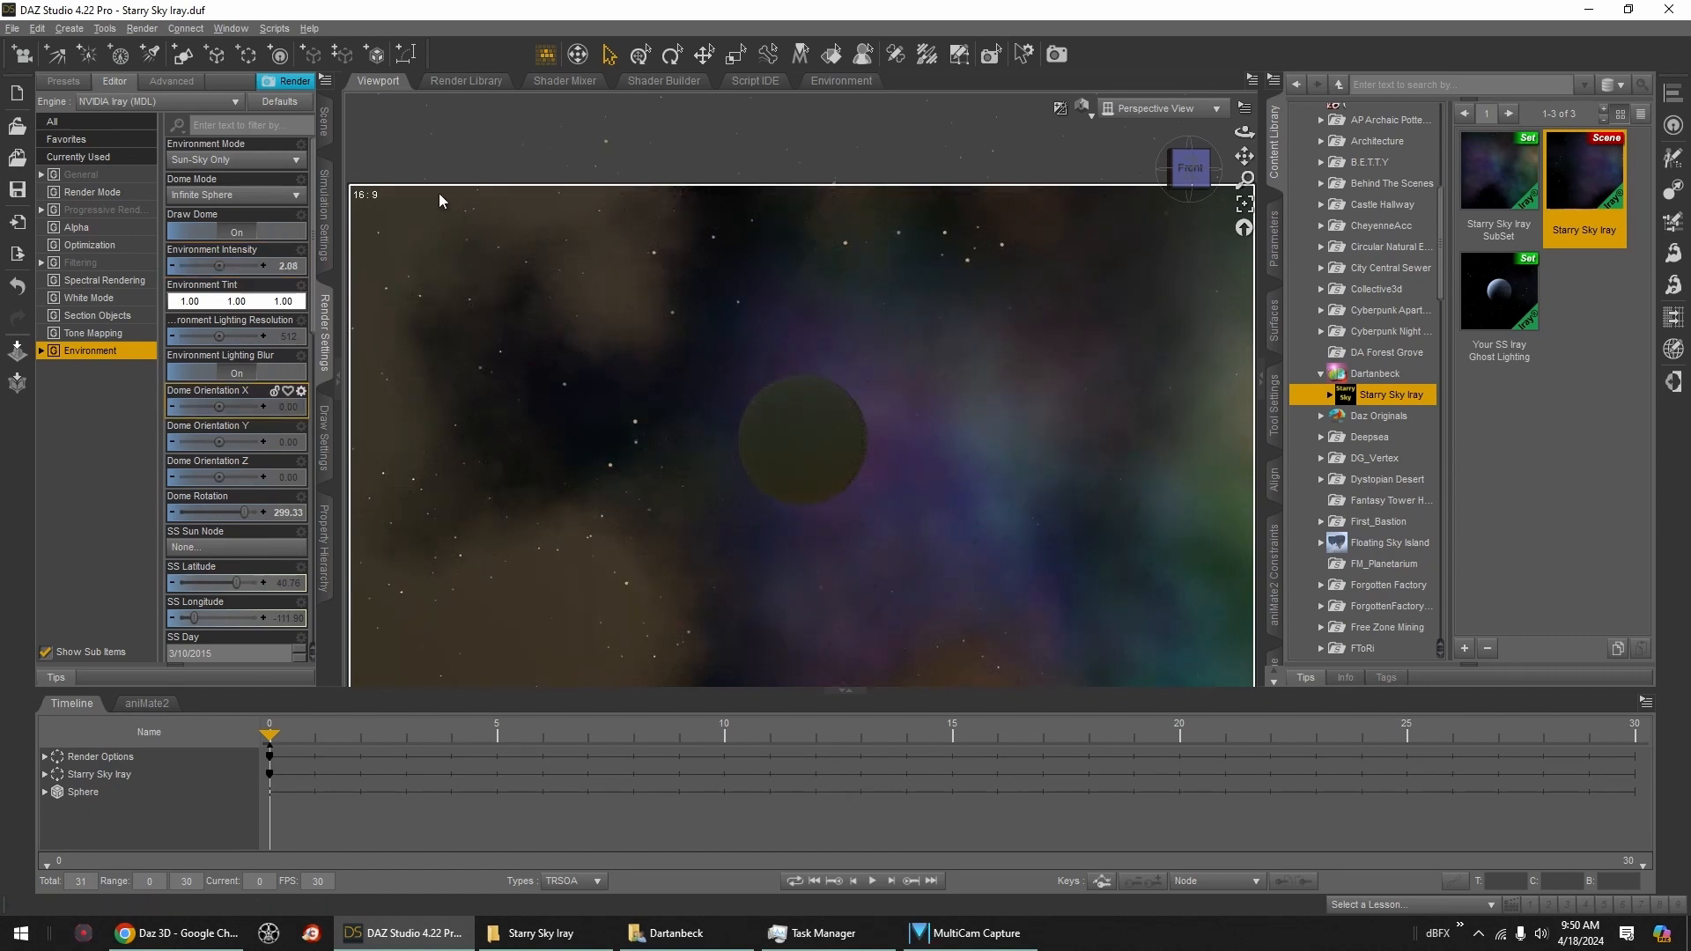
# Step: Examine the refraction settings among the surface properties of the Outer Space Sphere in the Starry Sky Iray group
pyautogui.click(323, 121)
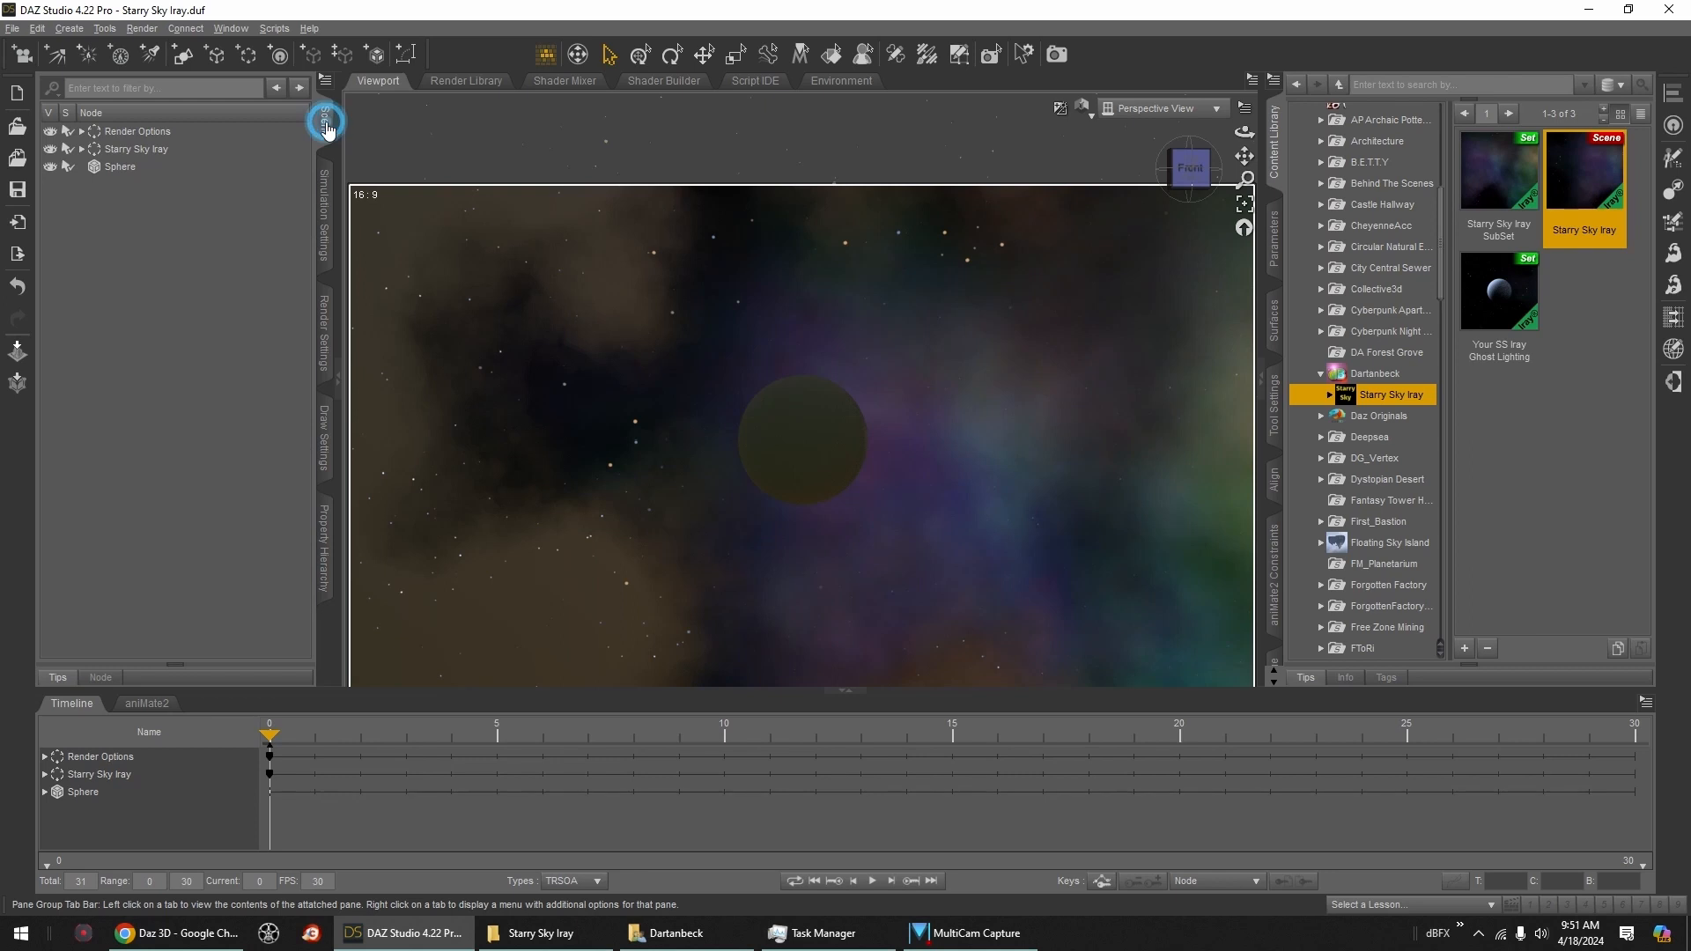
pyautogui.click(82, 150)
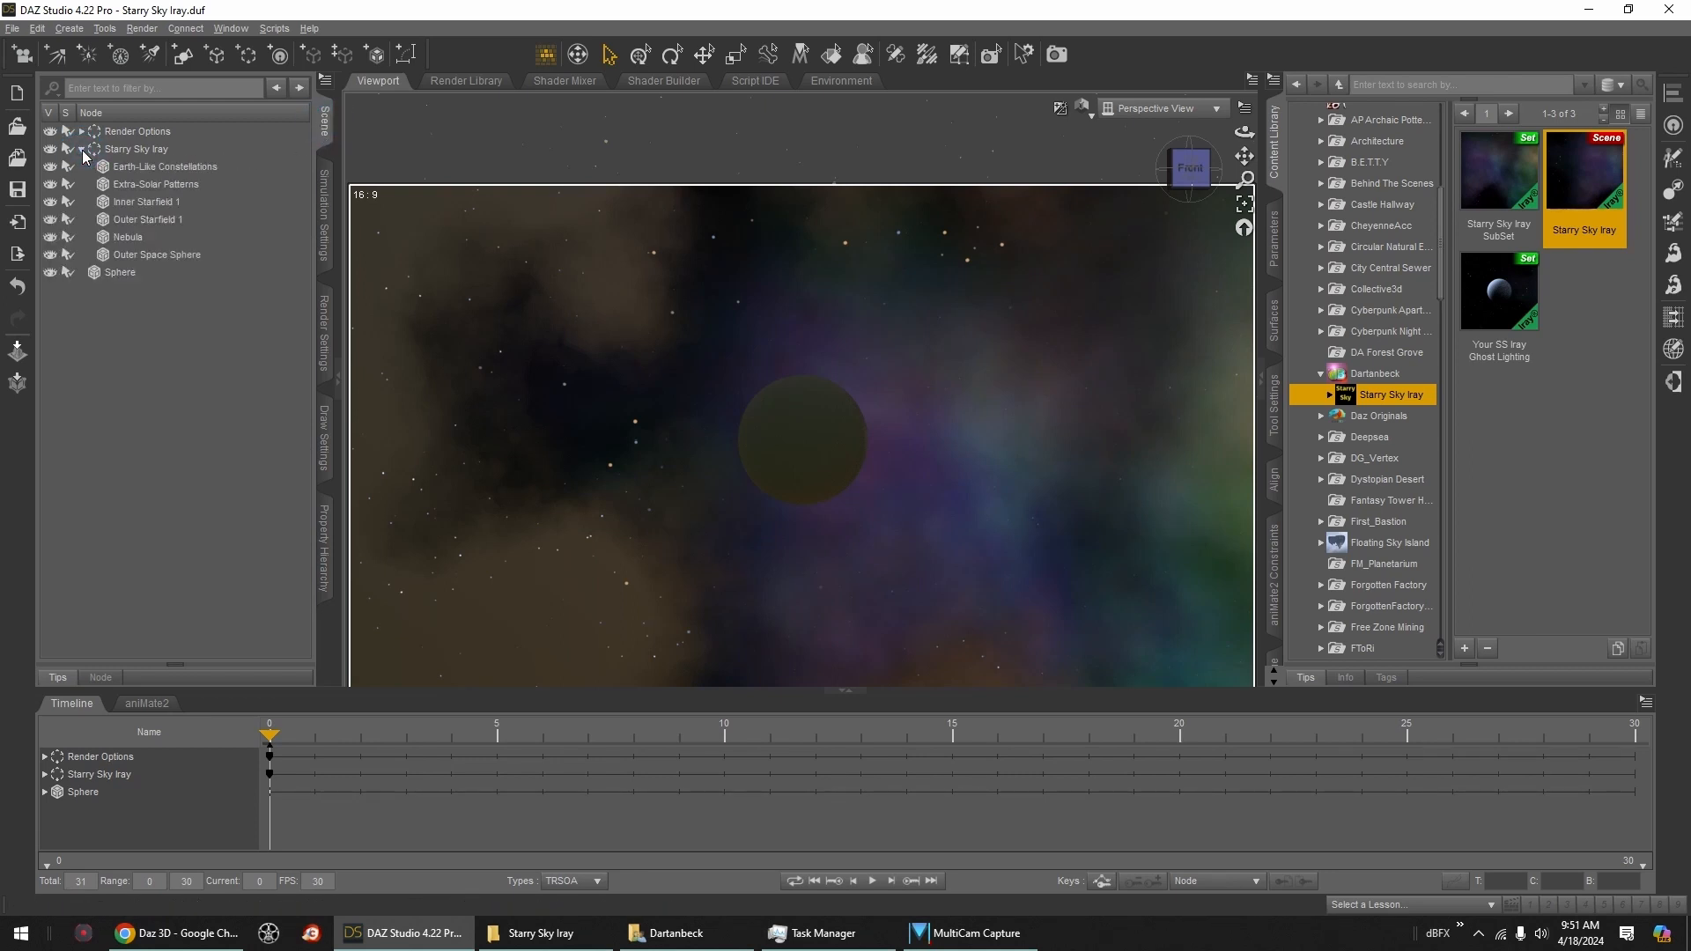
pyautogui.click(134, 255)
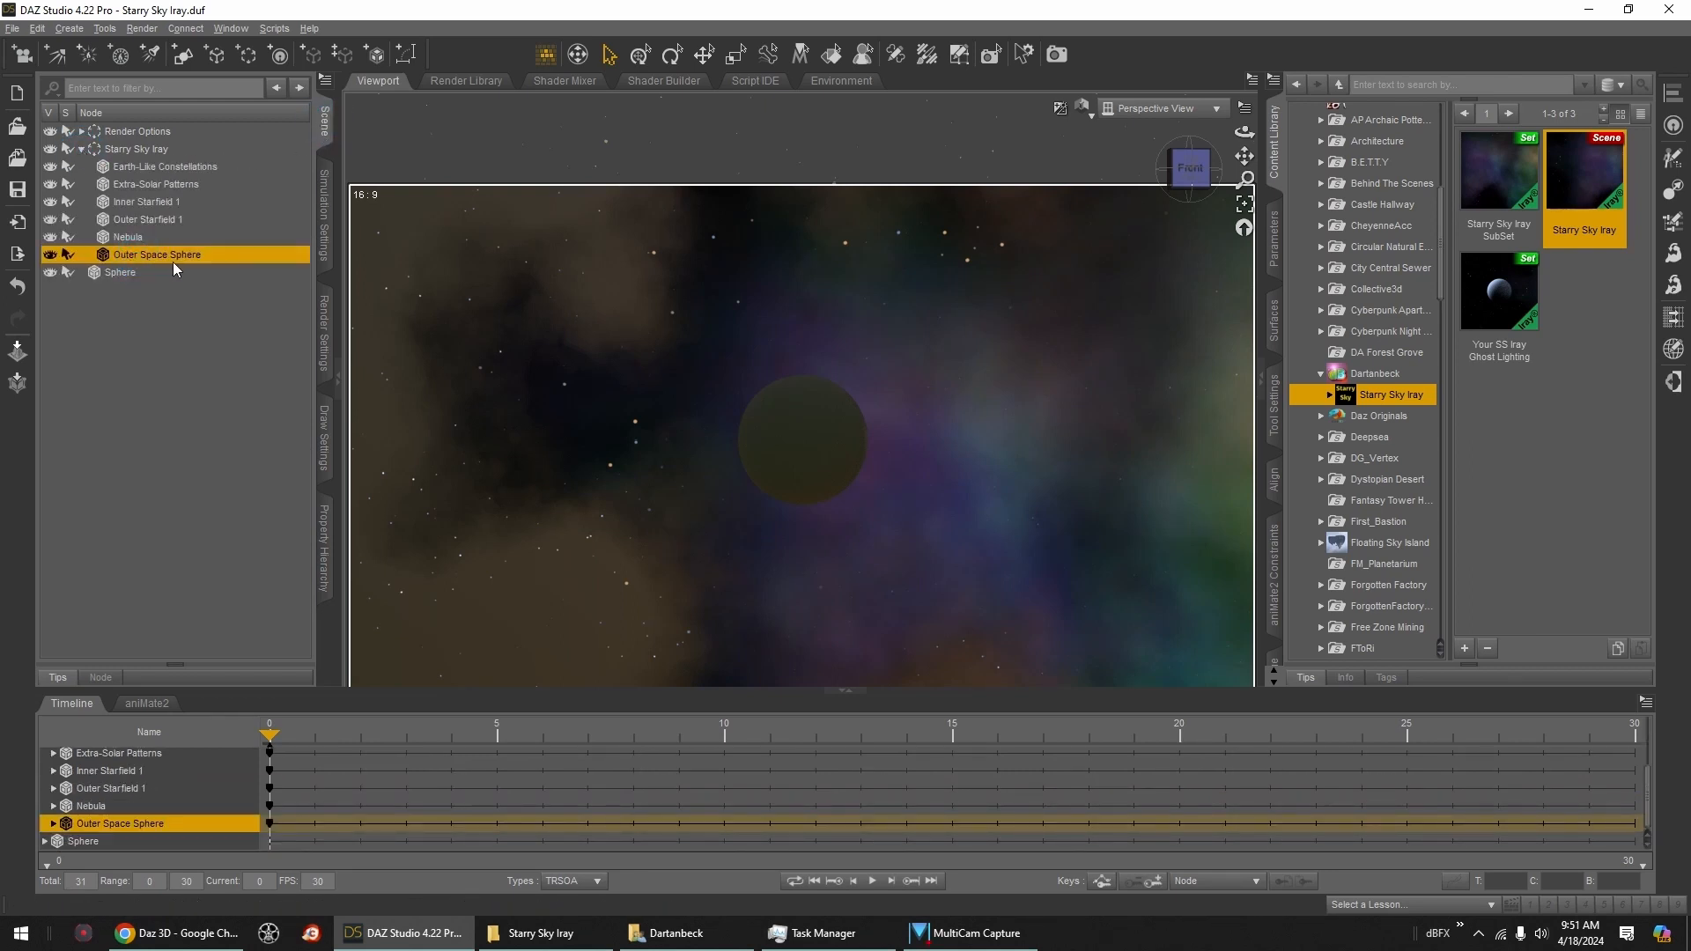
pyautogui.click(1274, 328)
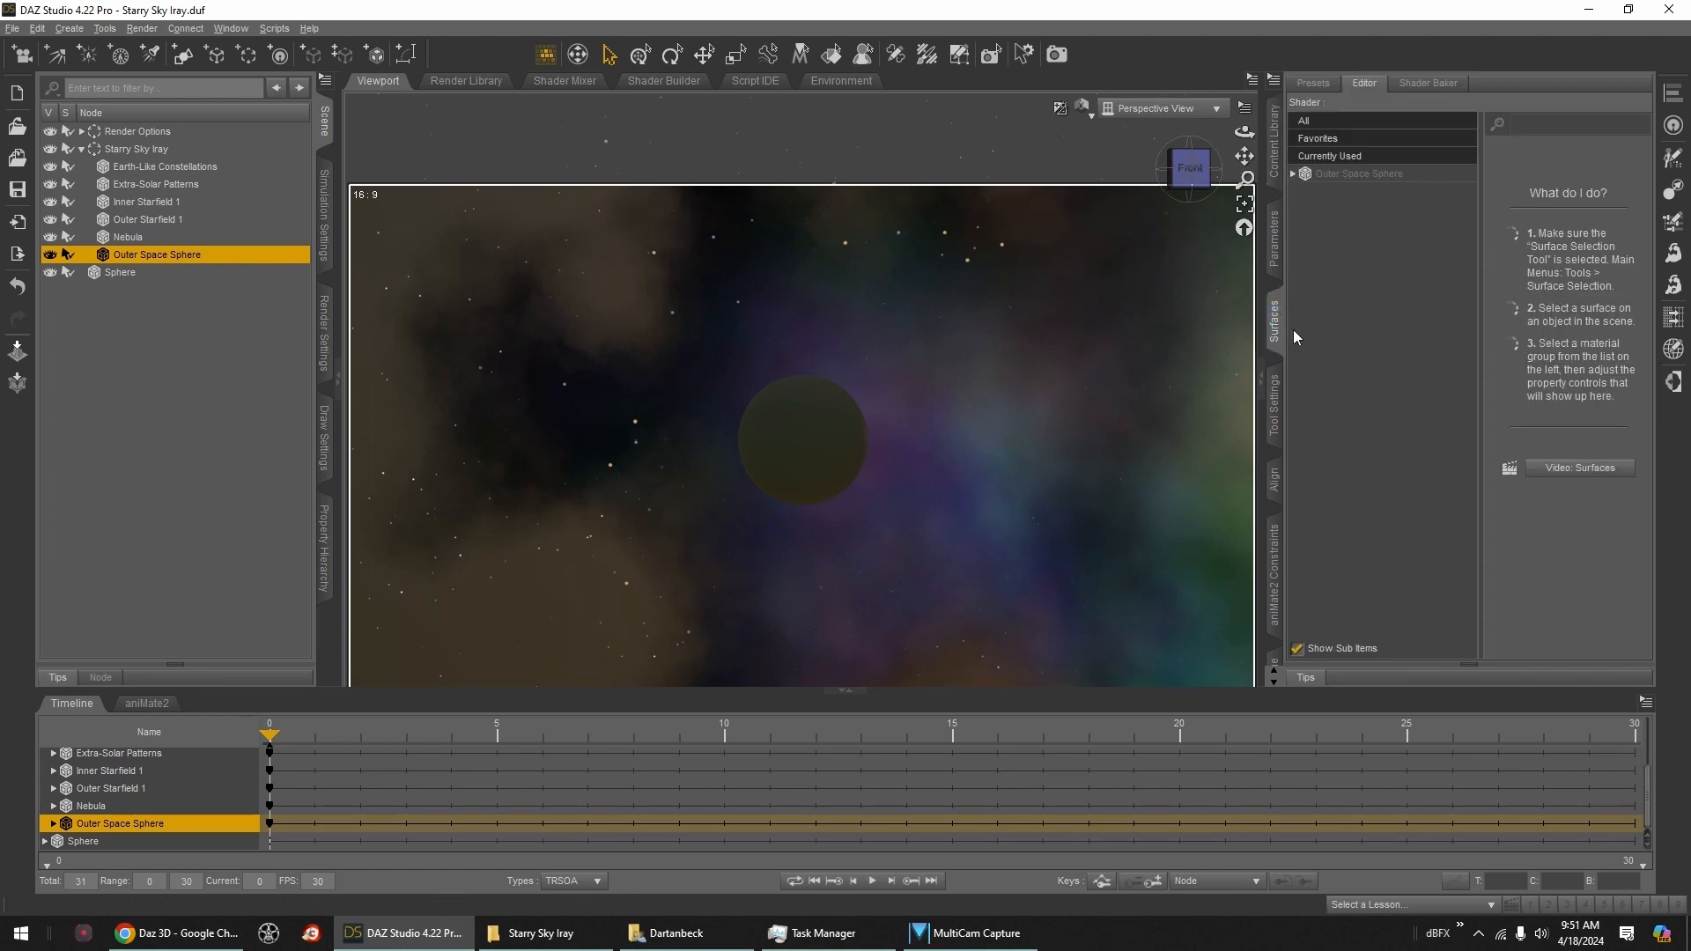
pyautogui.click(1392, 175)
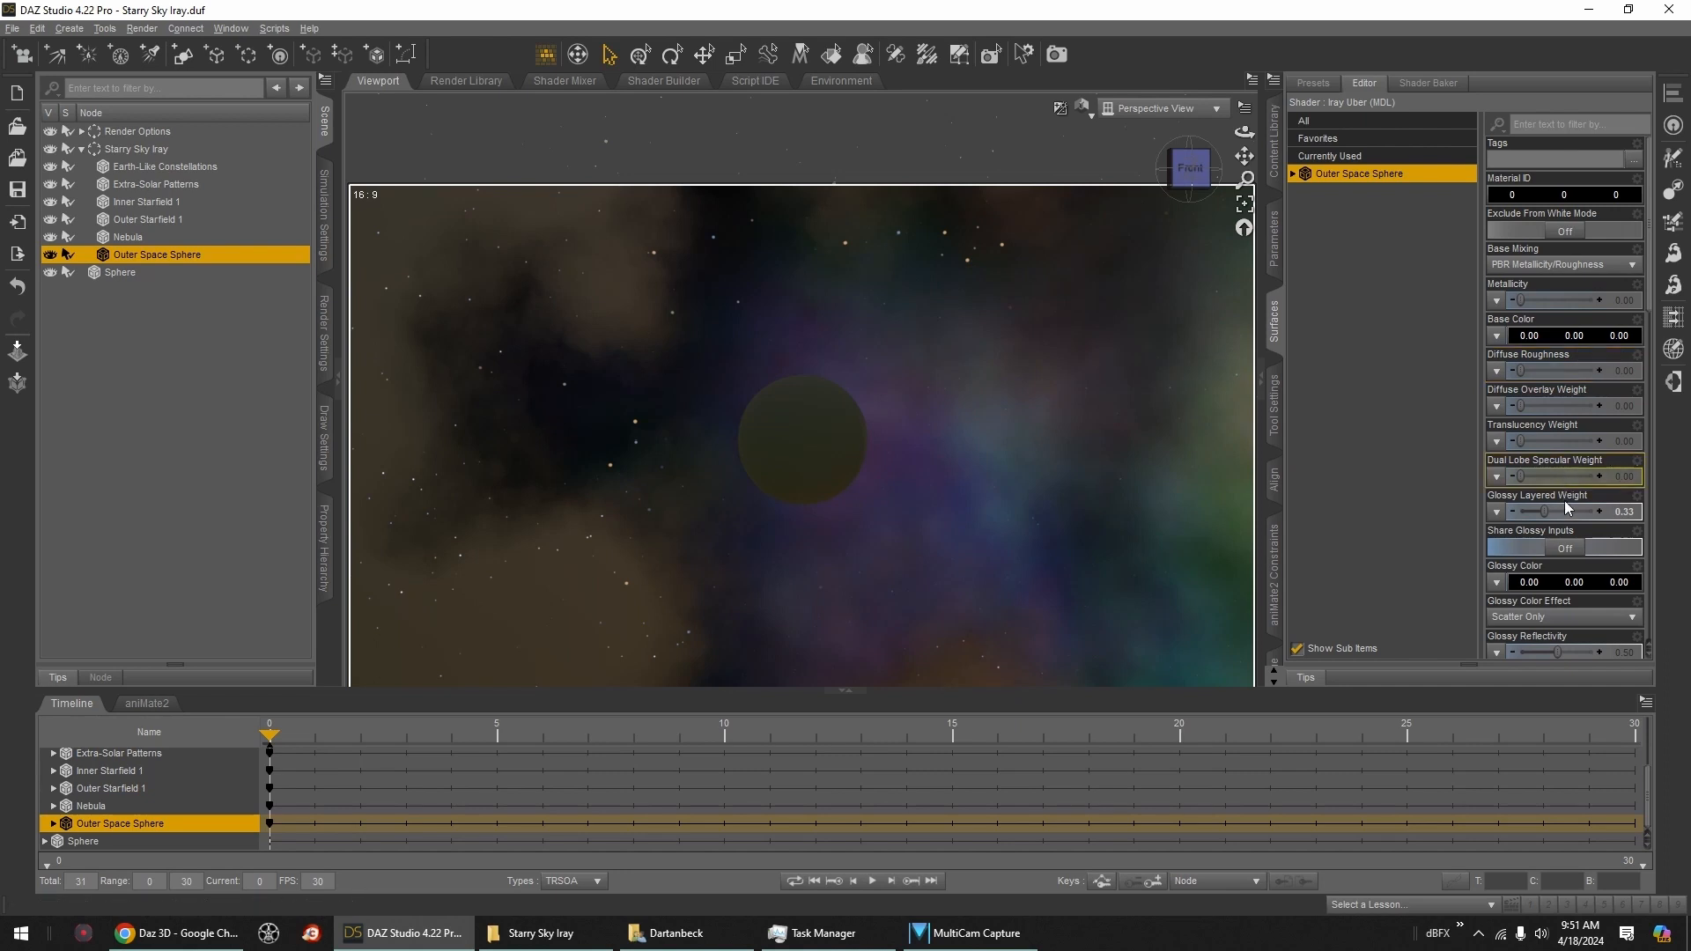
pyautogui.scroll(-3, 1572, 511)
pyautogui.scroll(-8, 1571, 511)
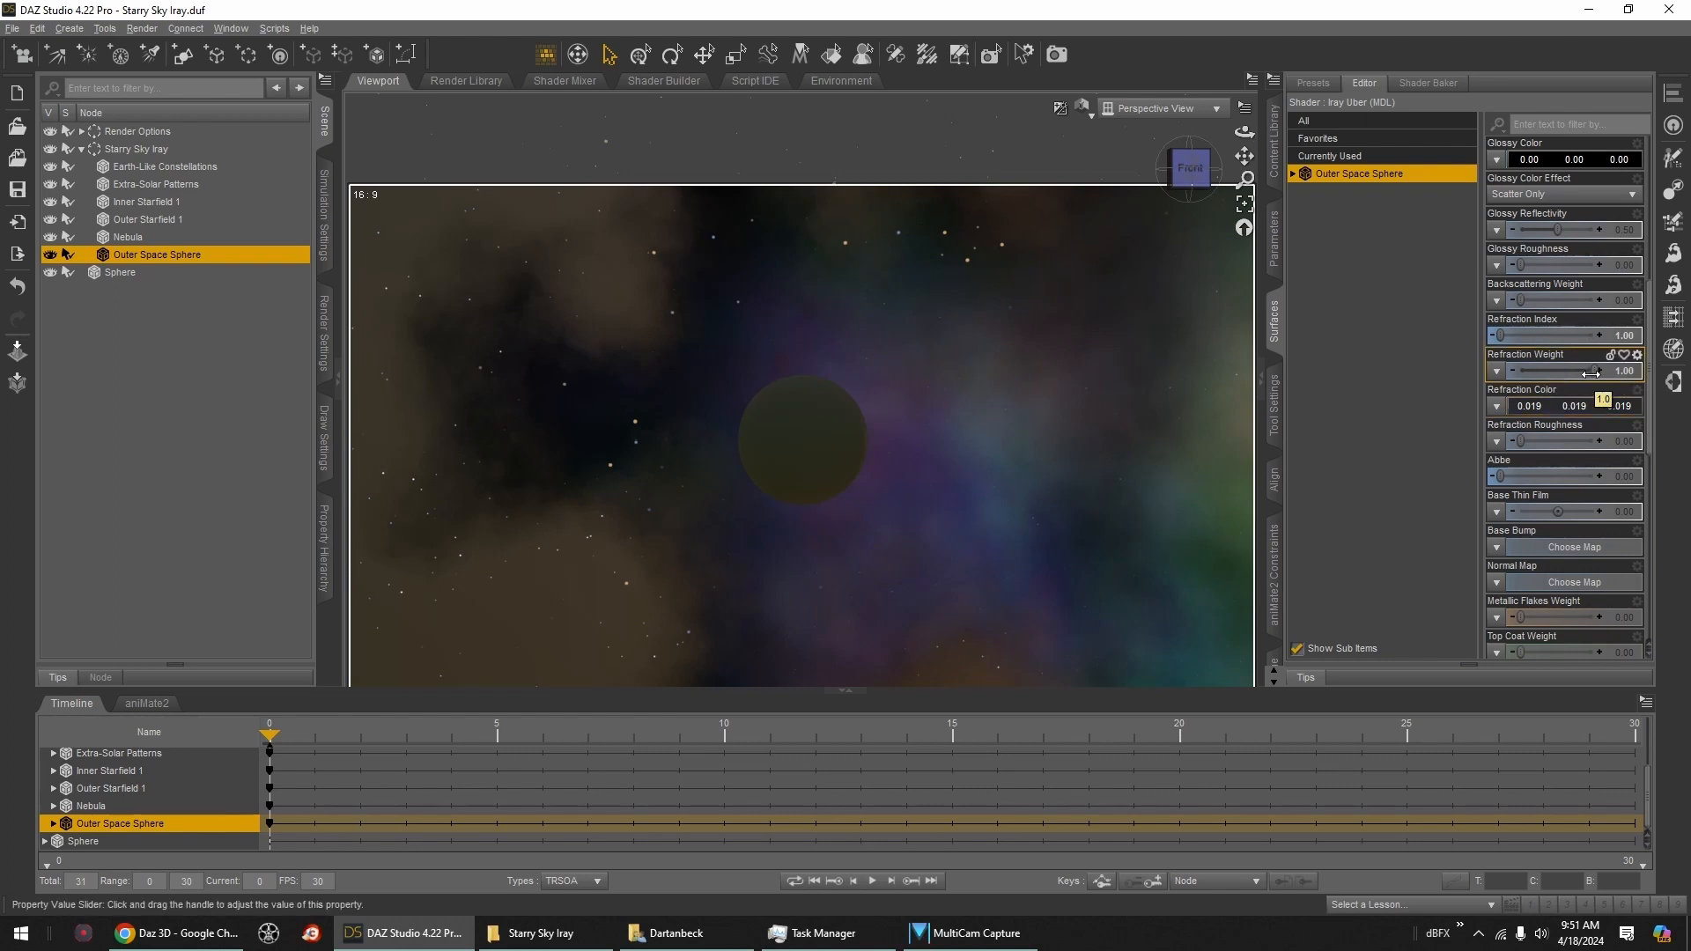
# Step: Hide the Outer Space Sphere and lower the Environment Intensity to 0.032
pyautogui.click(46, 257)
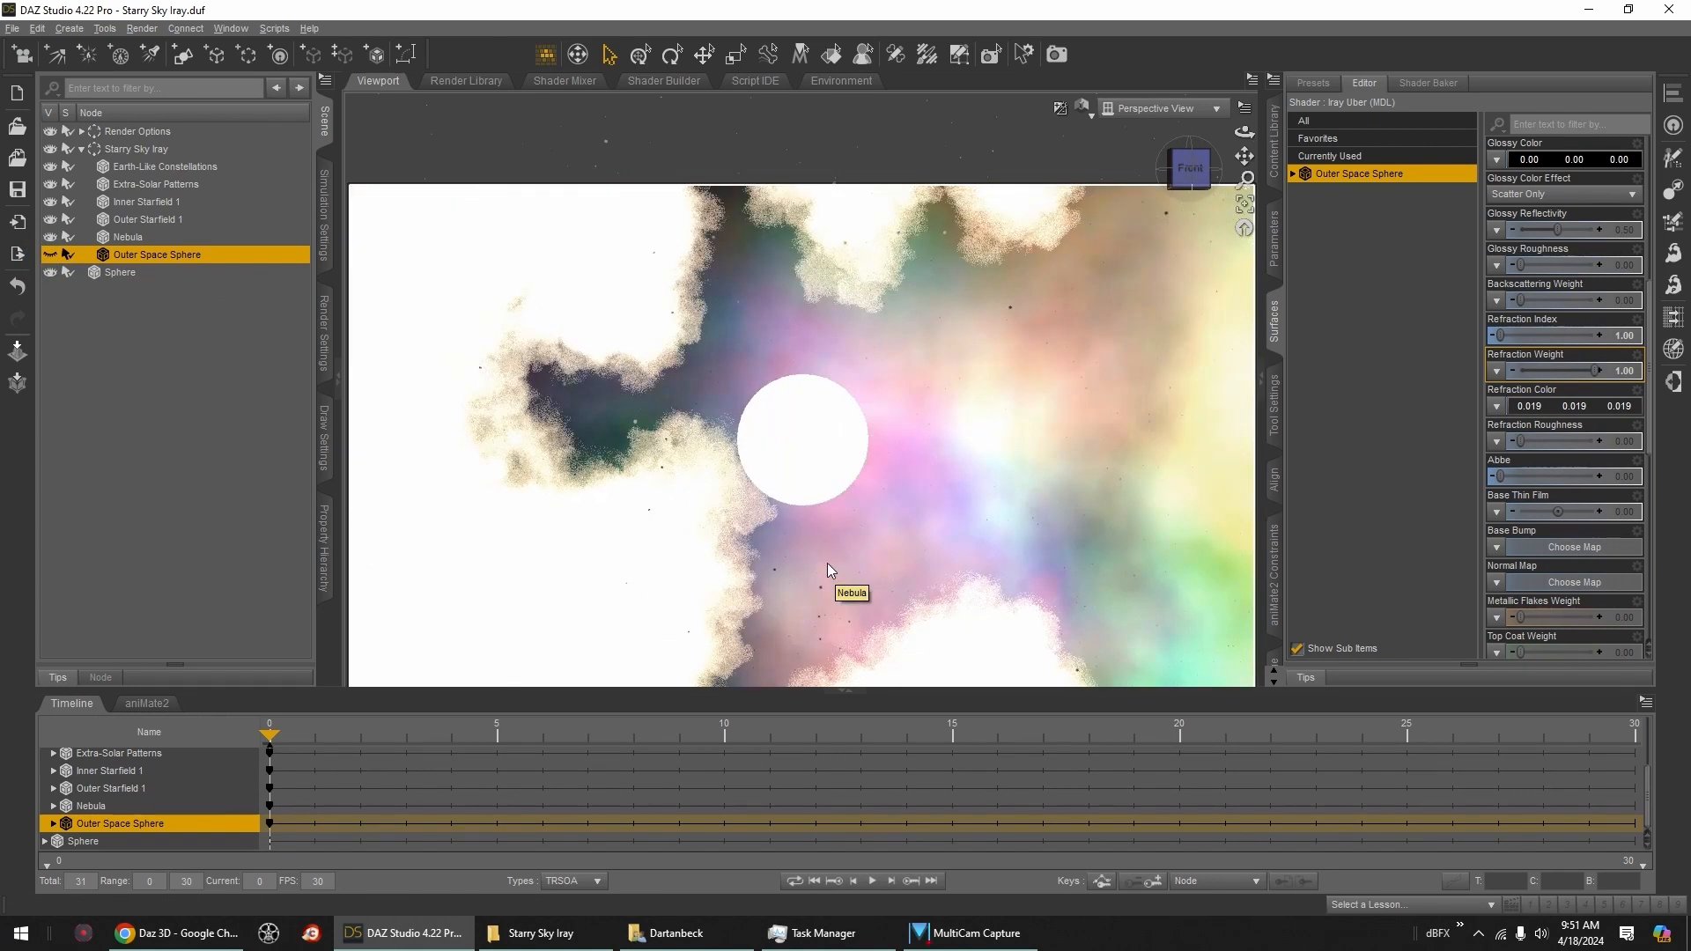
pyautogui.click(326, 344)
pyautogui.click(219, 266)
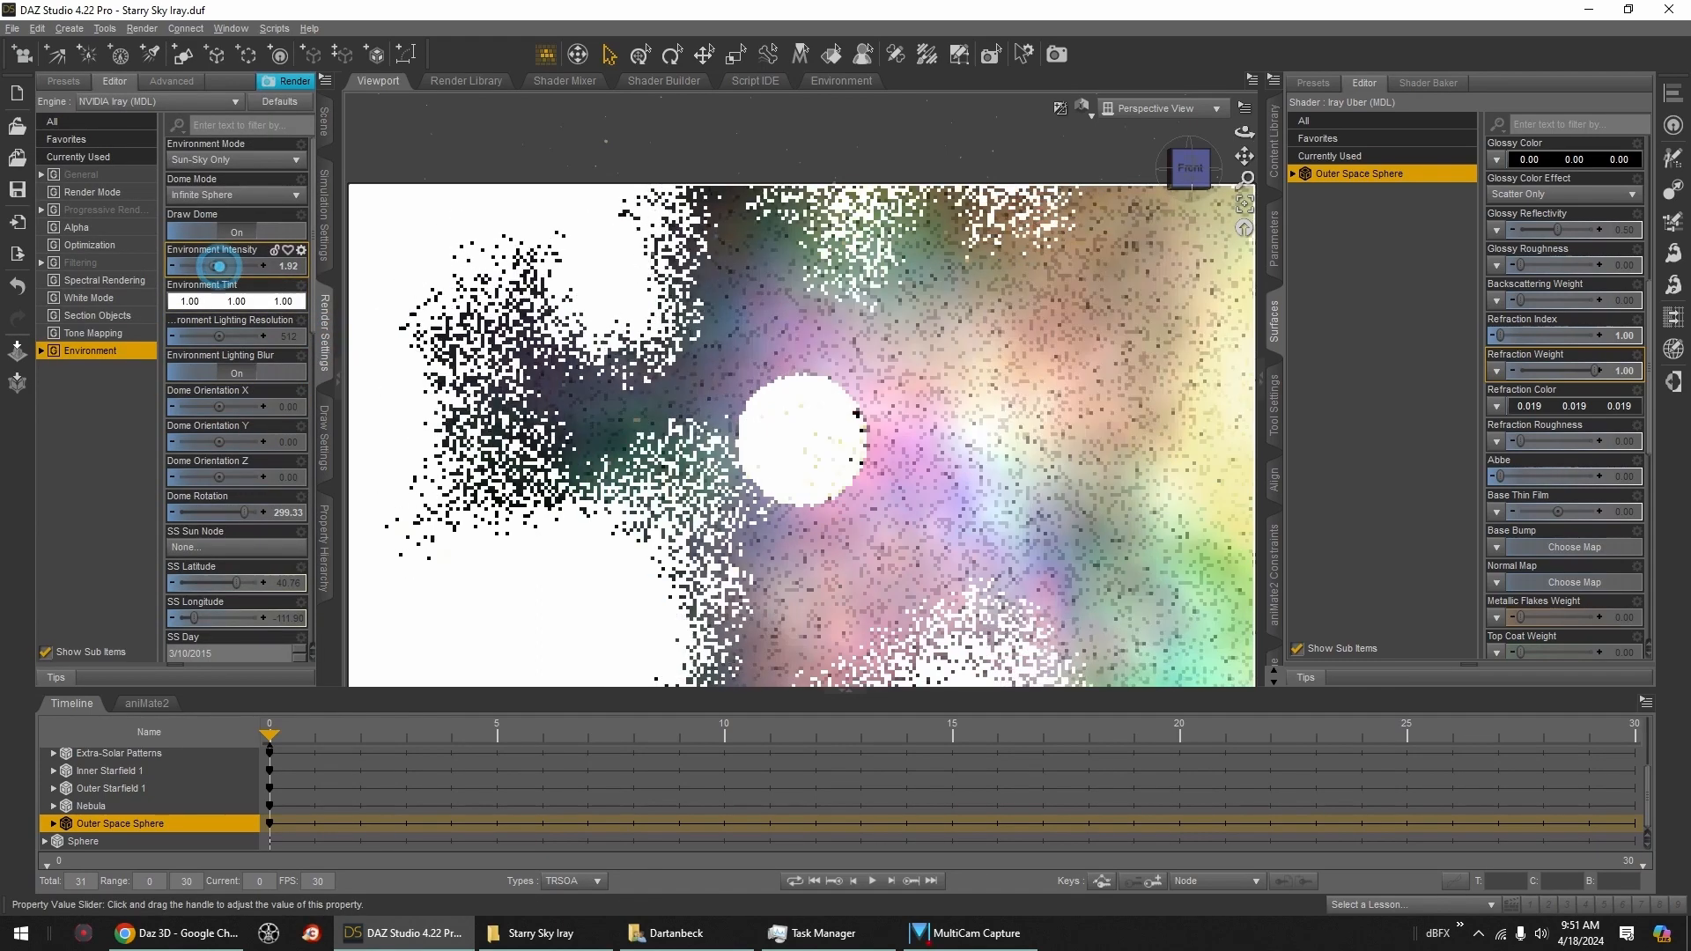
pyautogui.moveTo(218, 266); pyautogui.dragTo(205, 266)
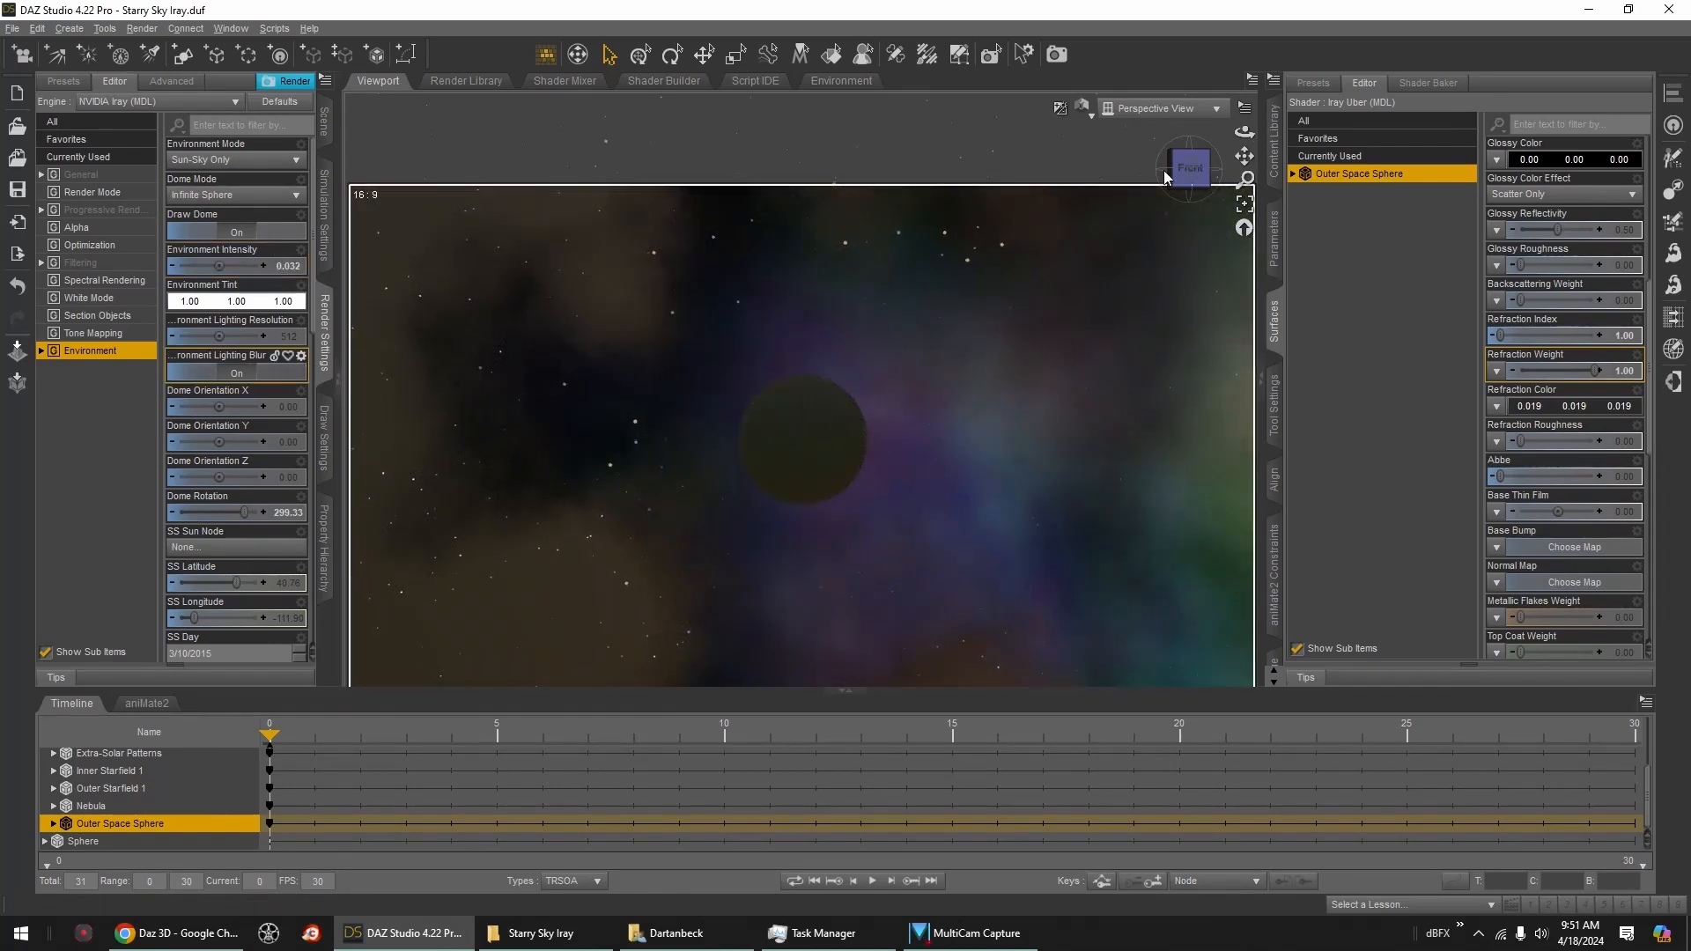
pyautogui.moveTo(1202, 177); pyautogui.dragTo(1188, 175)
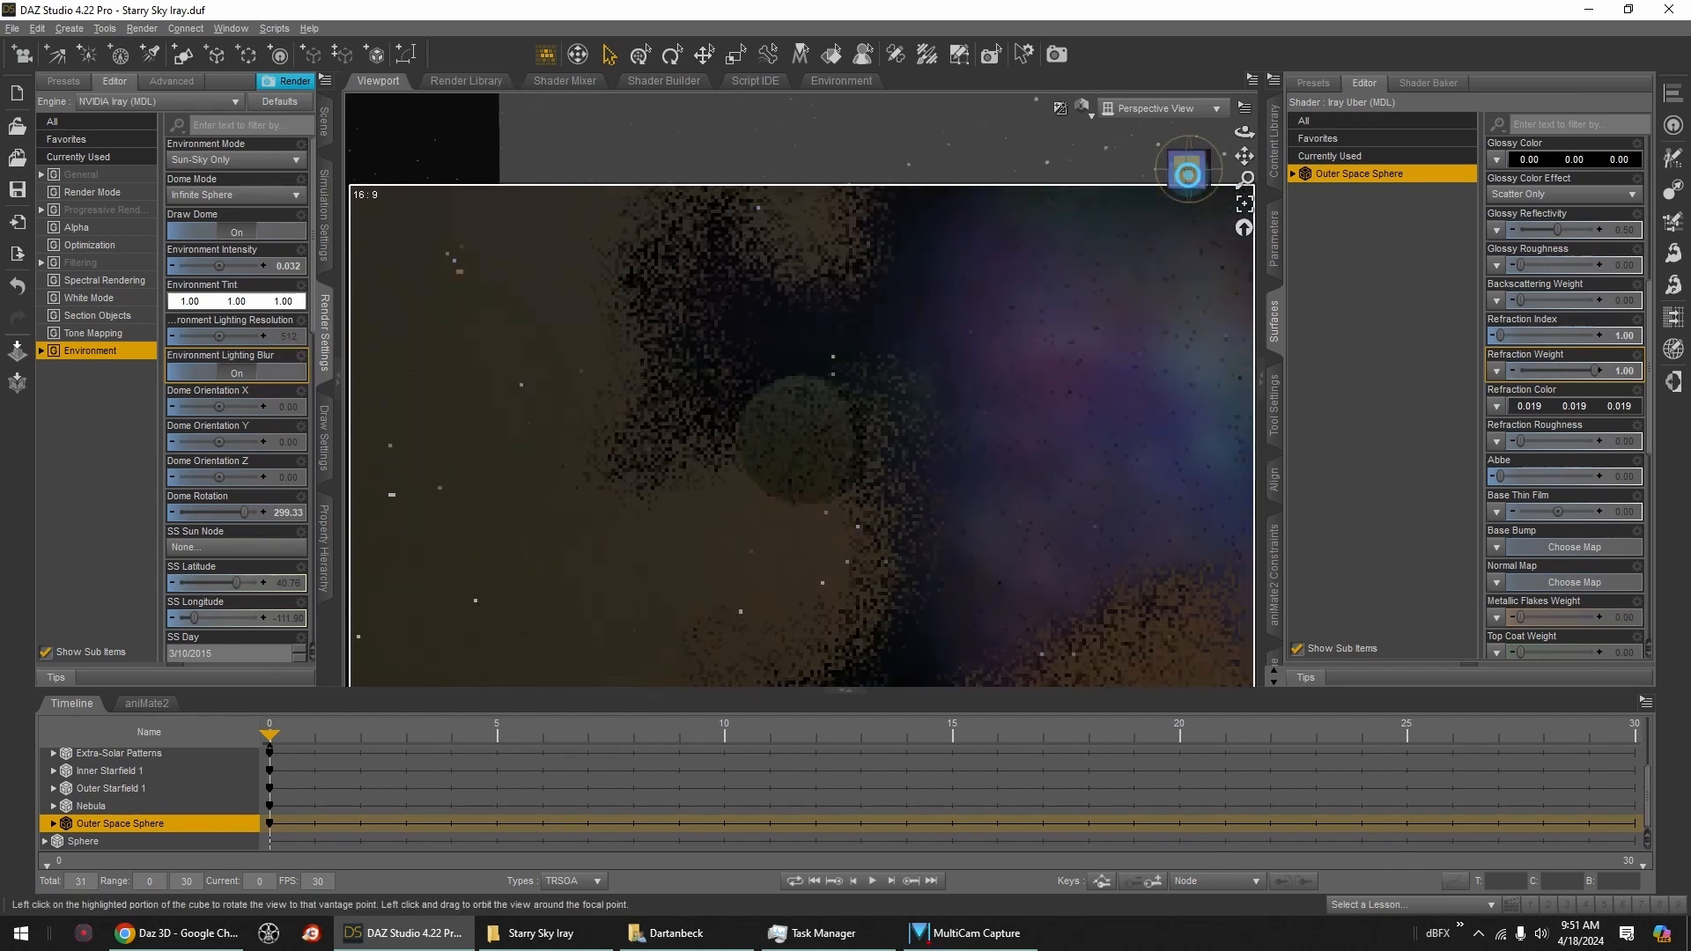
# Step: Hide the Nebula object and check the sky and sphere without it
pyautogui.click(323, 119)
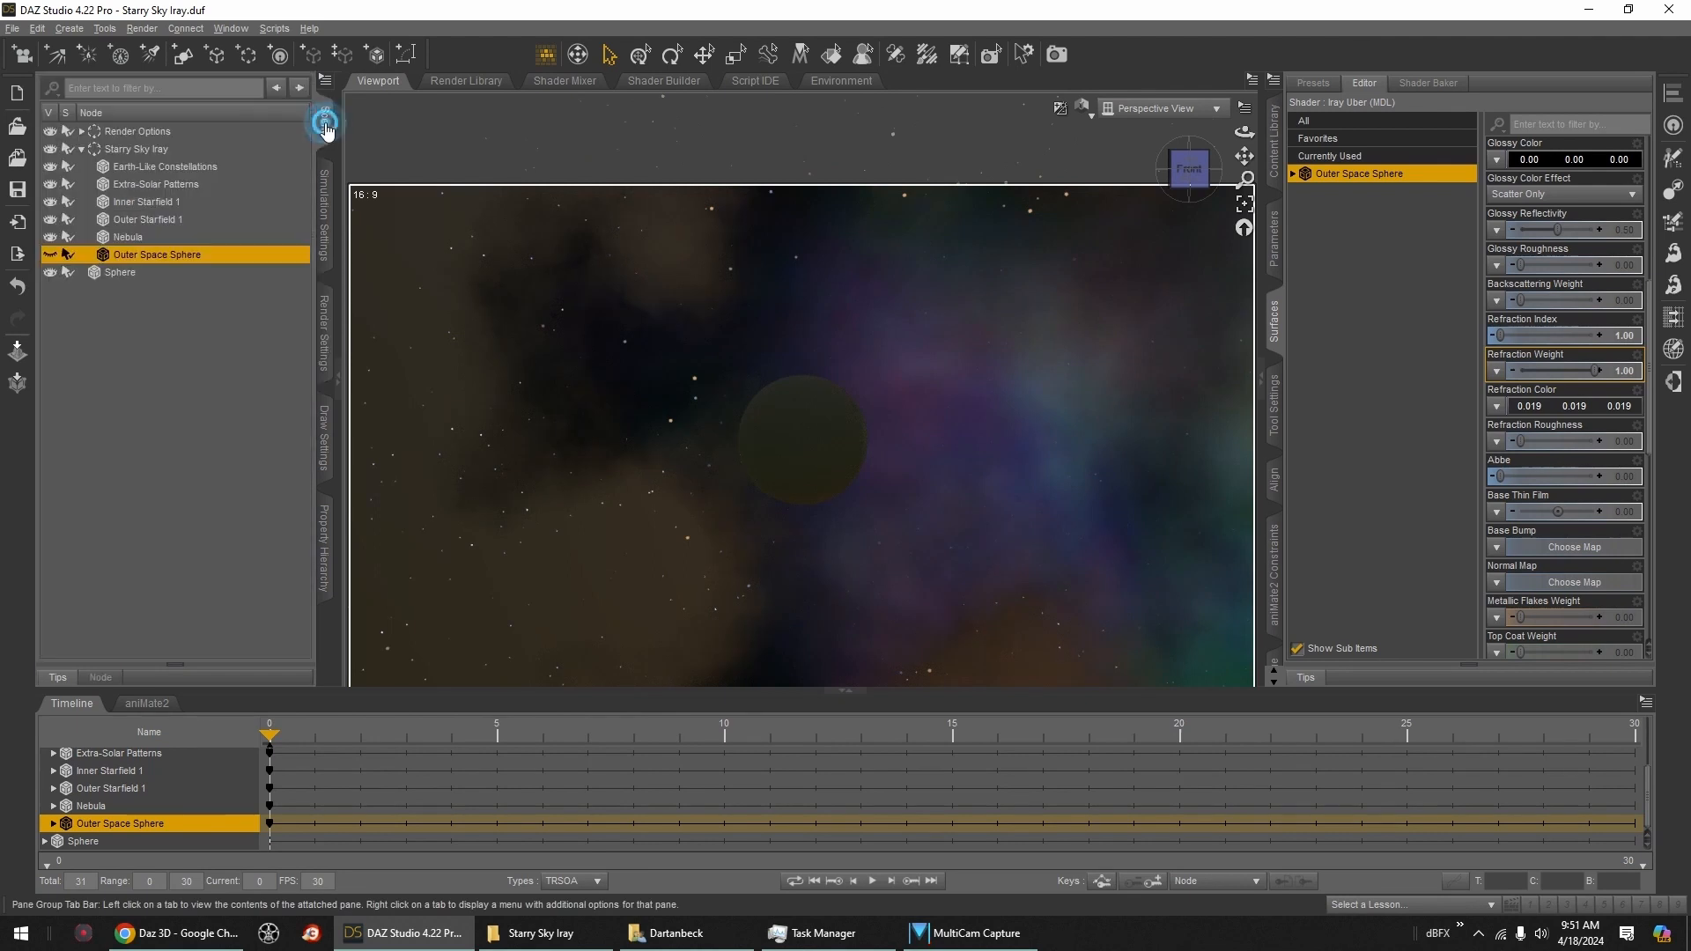
pyautogui.click(50, 238)
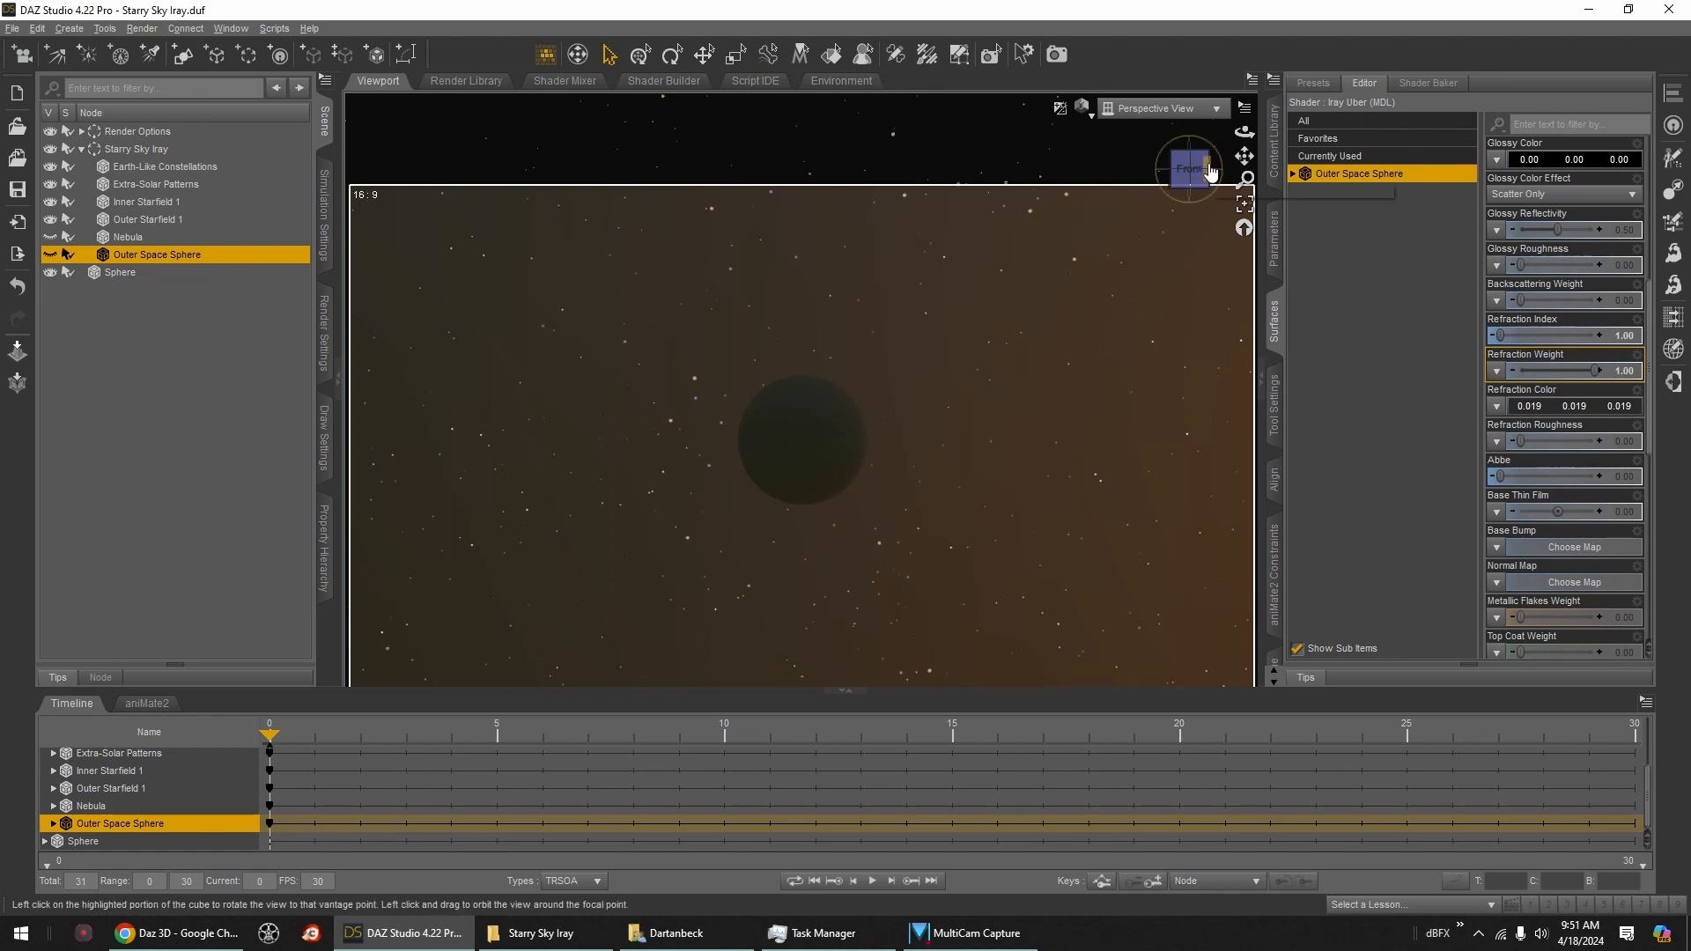
pyautogui.moveTo(1194, 169); pyautogui.dragTo(1161, 169)
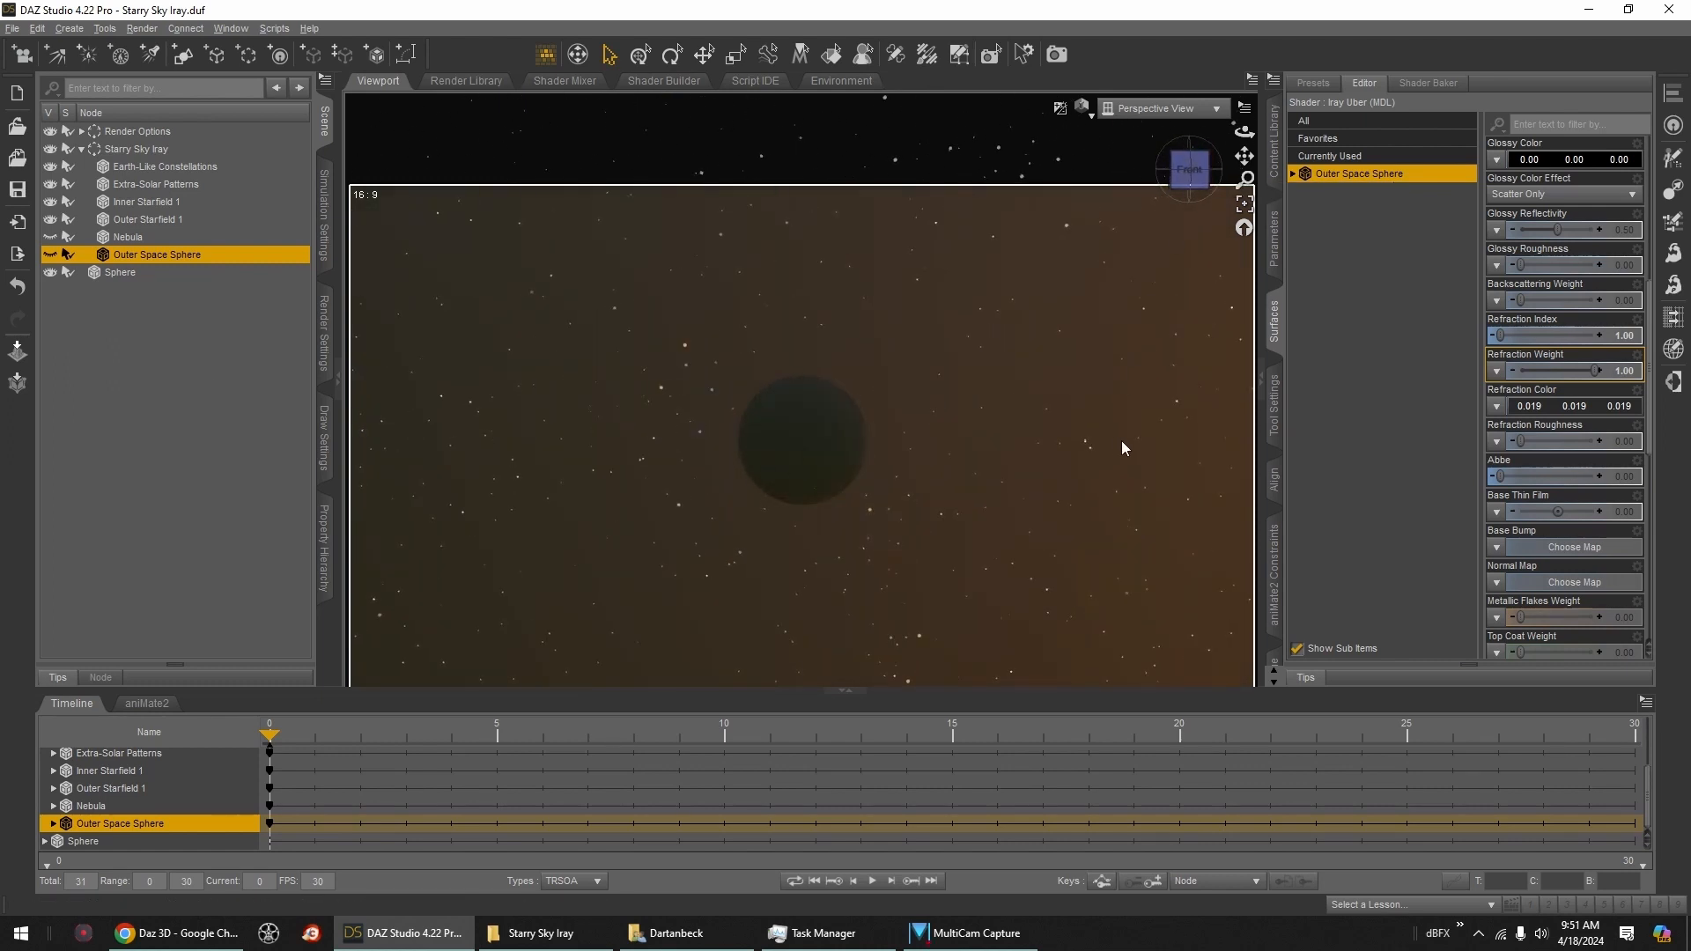
# Step: Reload the Starry Sky Iray scene without saving changes and create a 0.5 m sphere primitive with 36 segments and 36 sides at the world center
pyautogui.click(1274, 163)
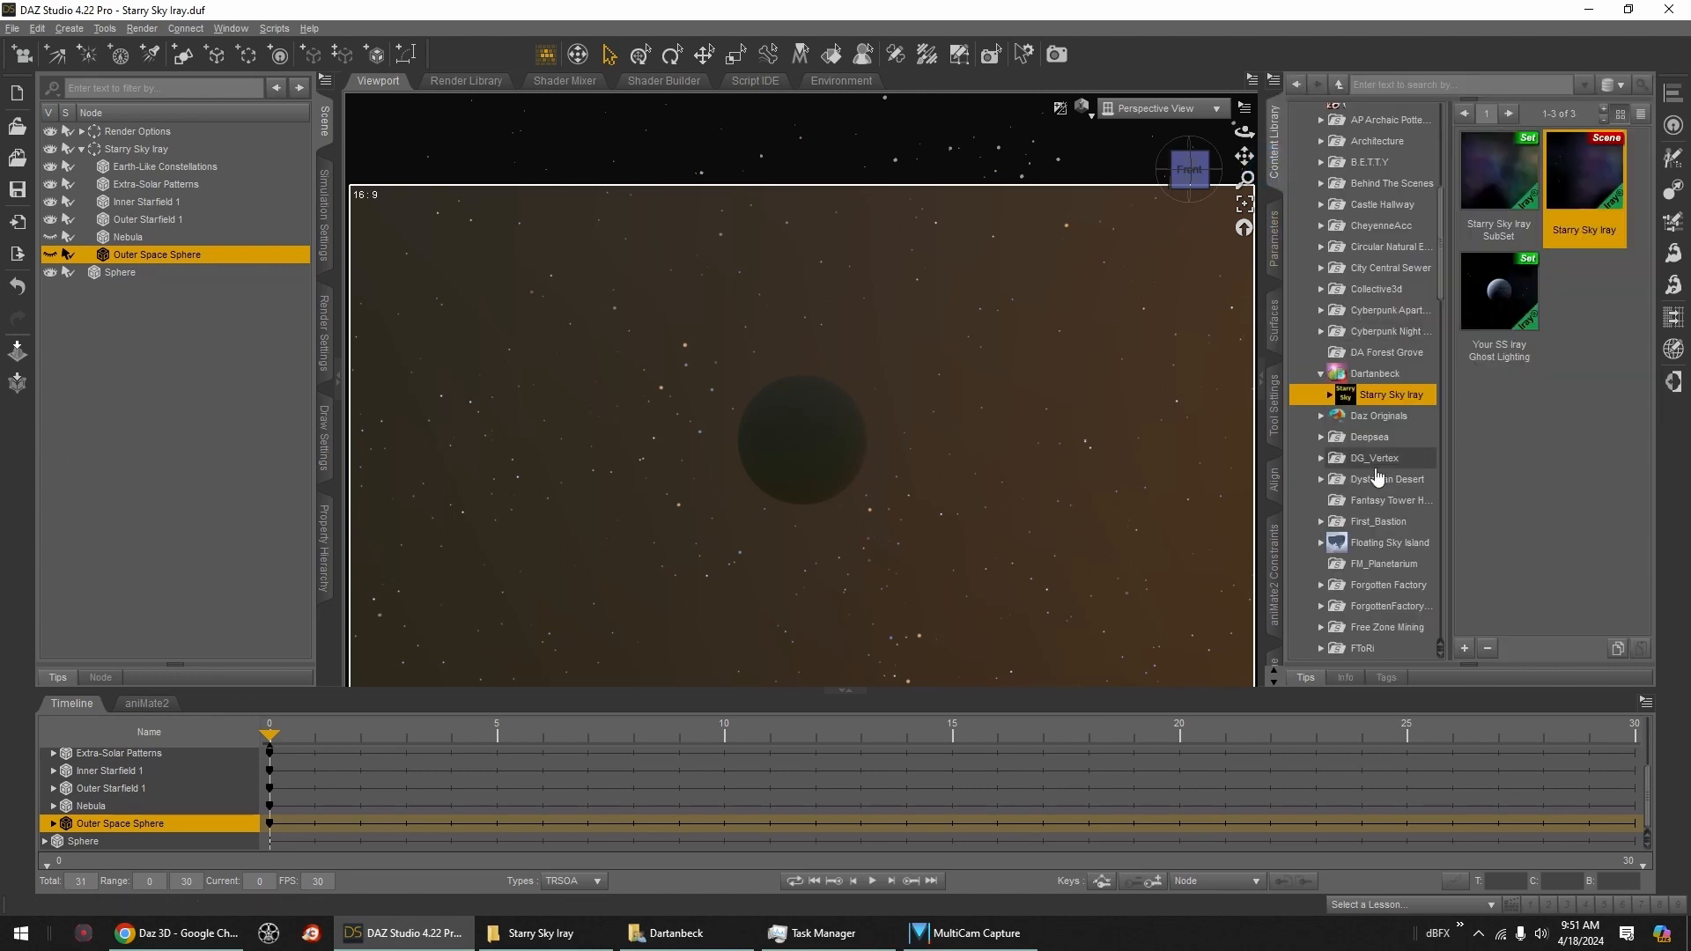
pyautogui.doubleClick(1596, 202)
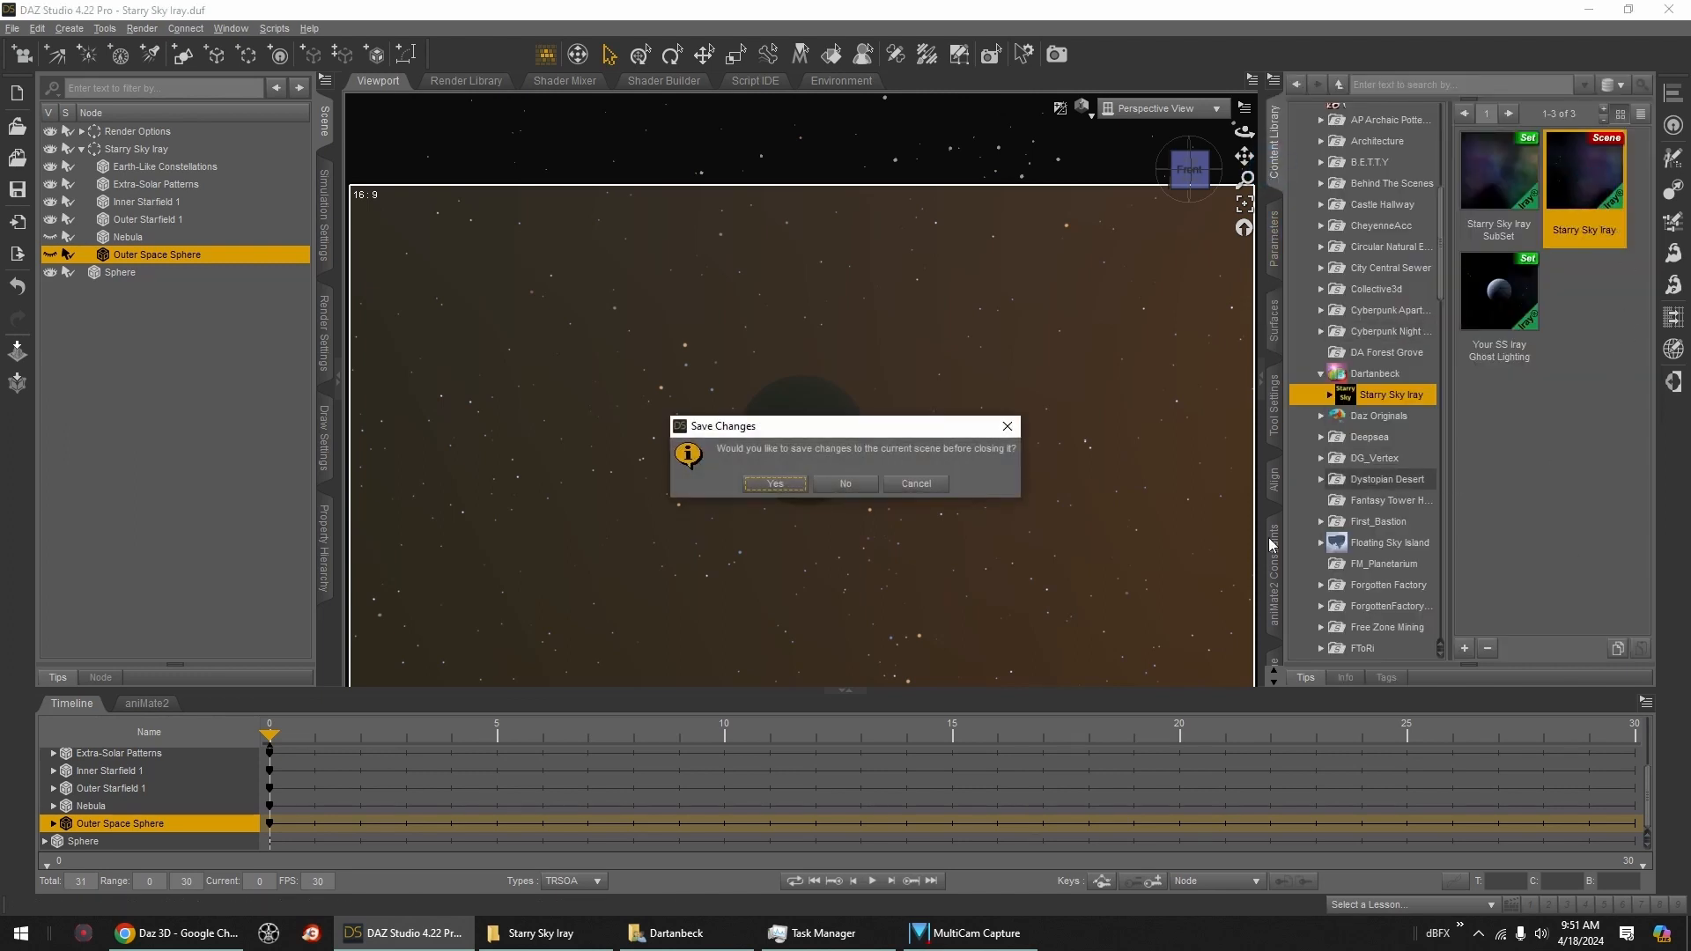
pyautogui.click(854, 486)
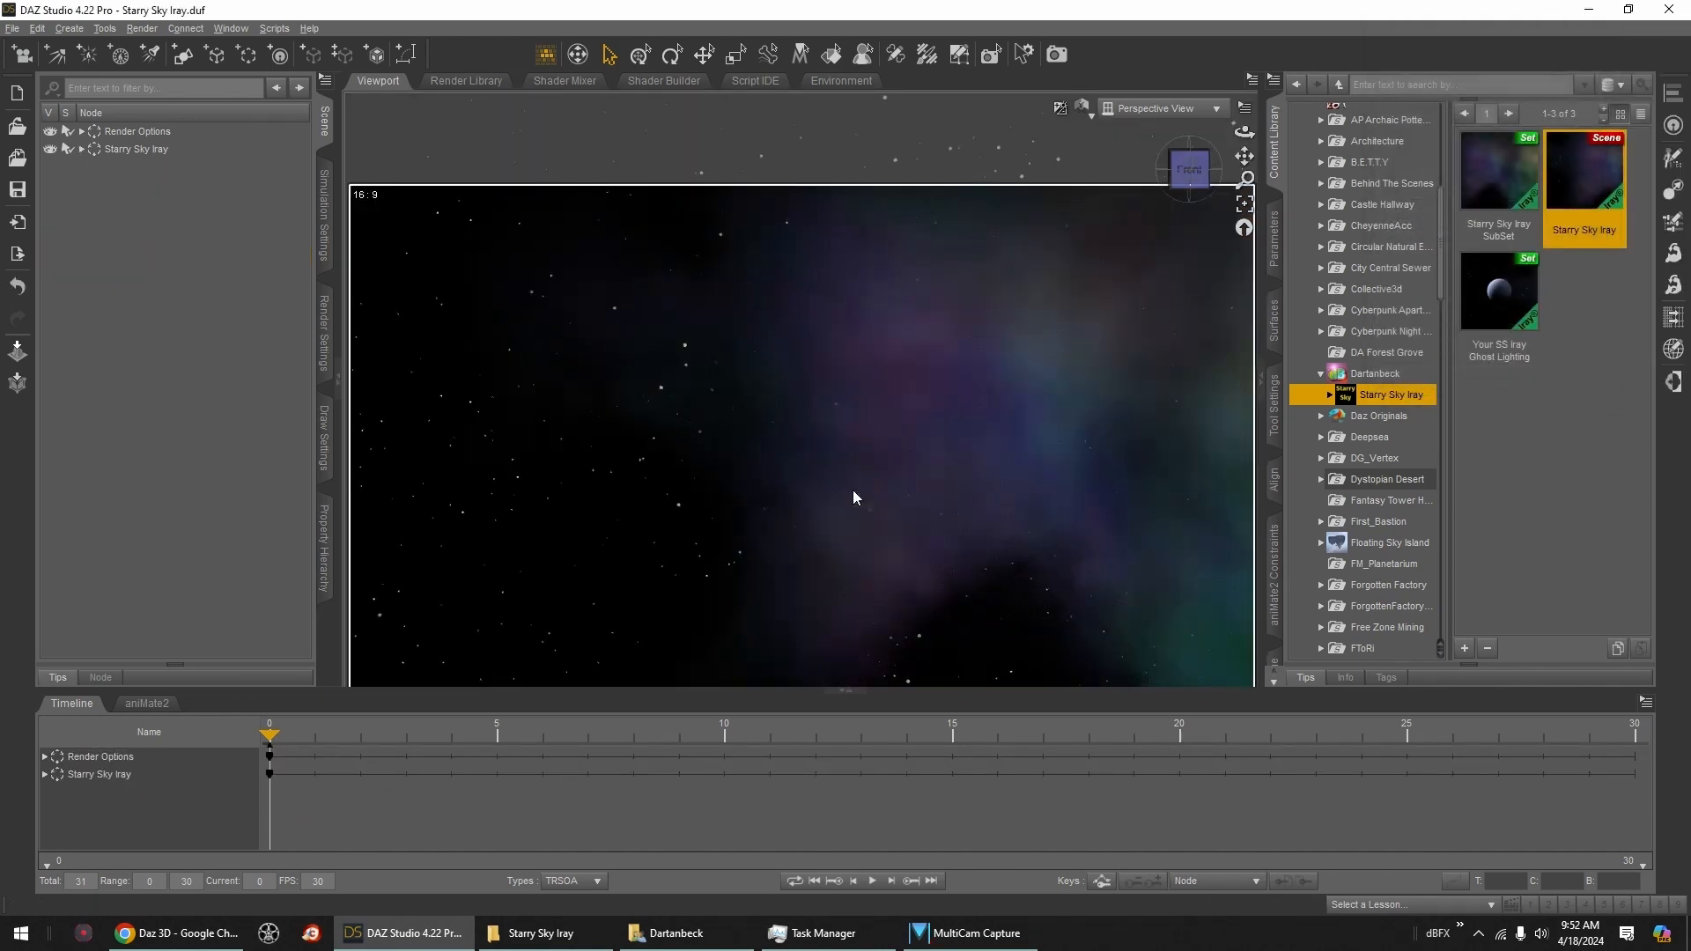
pyautogui.click(71, 29)
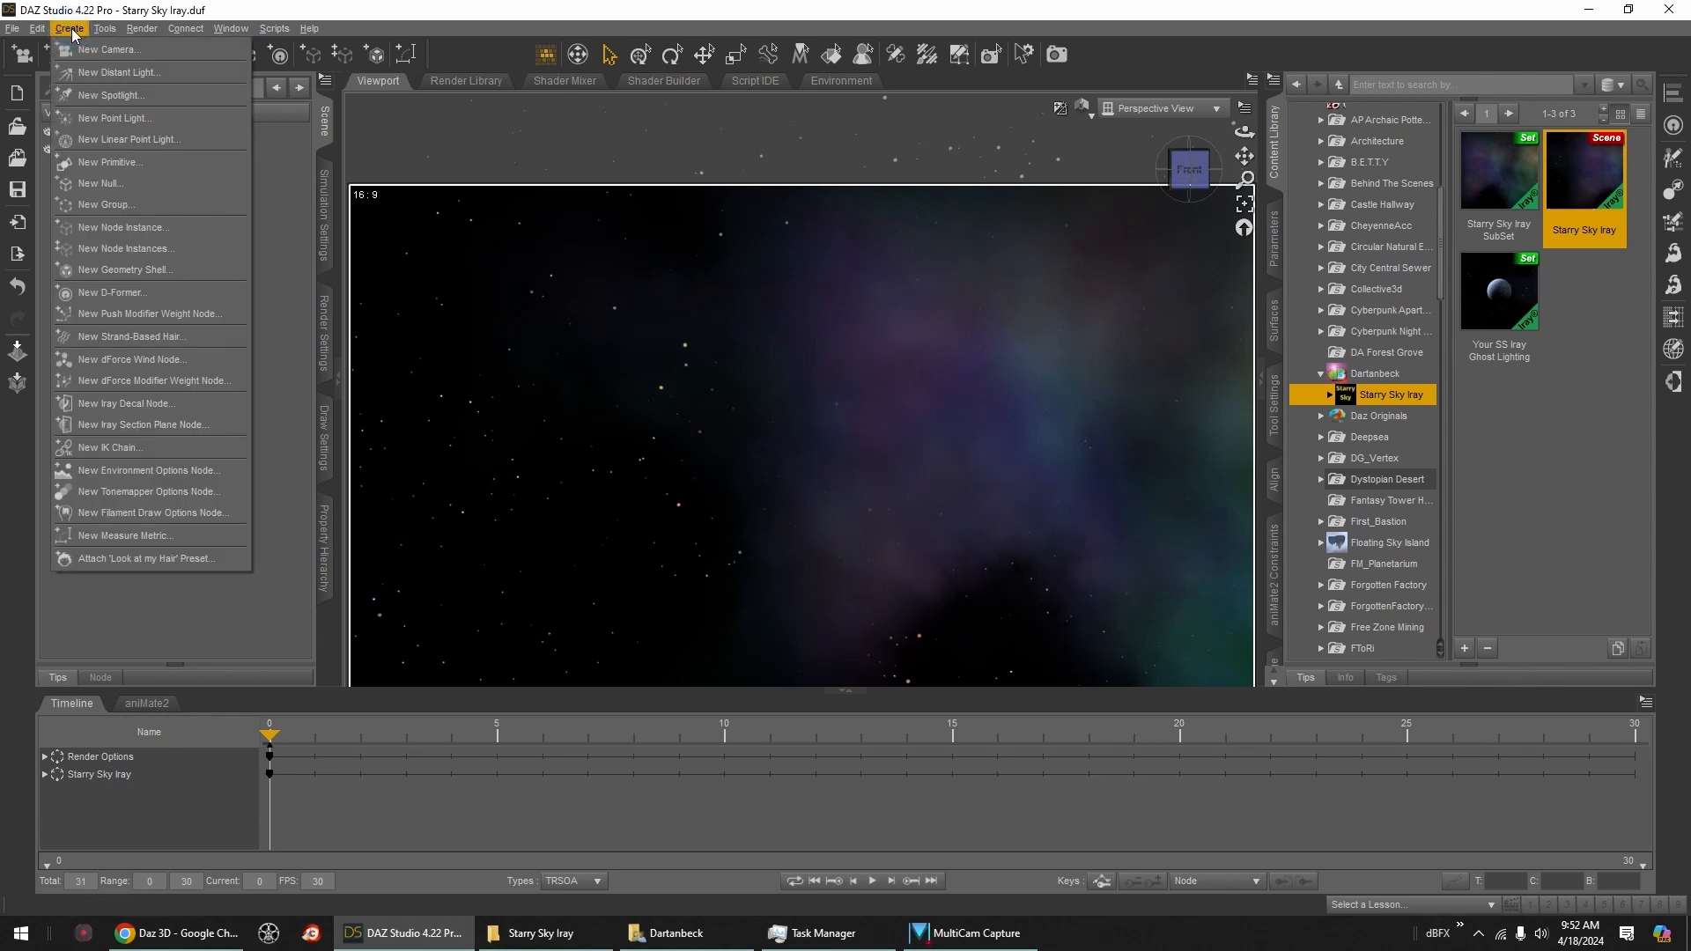
pyautogui.click(113, 162)
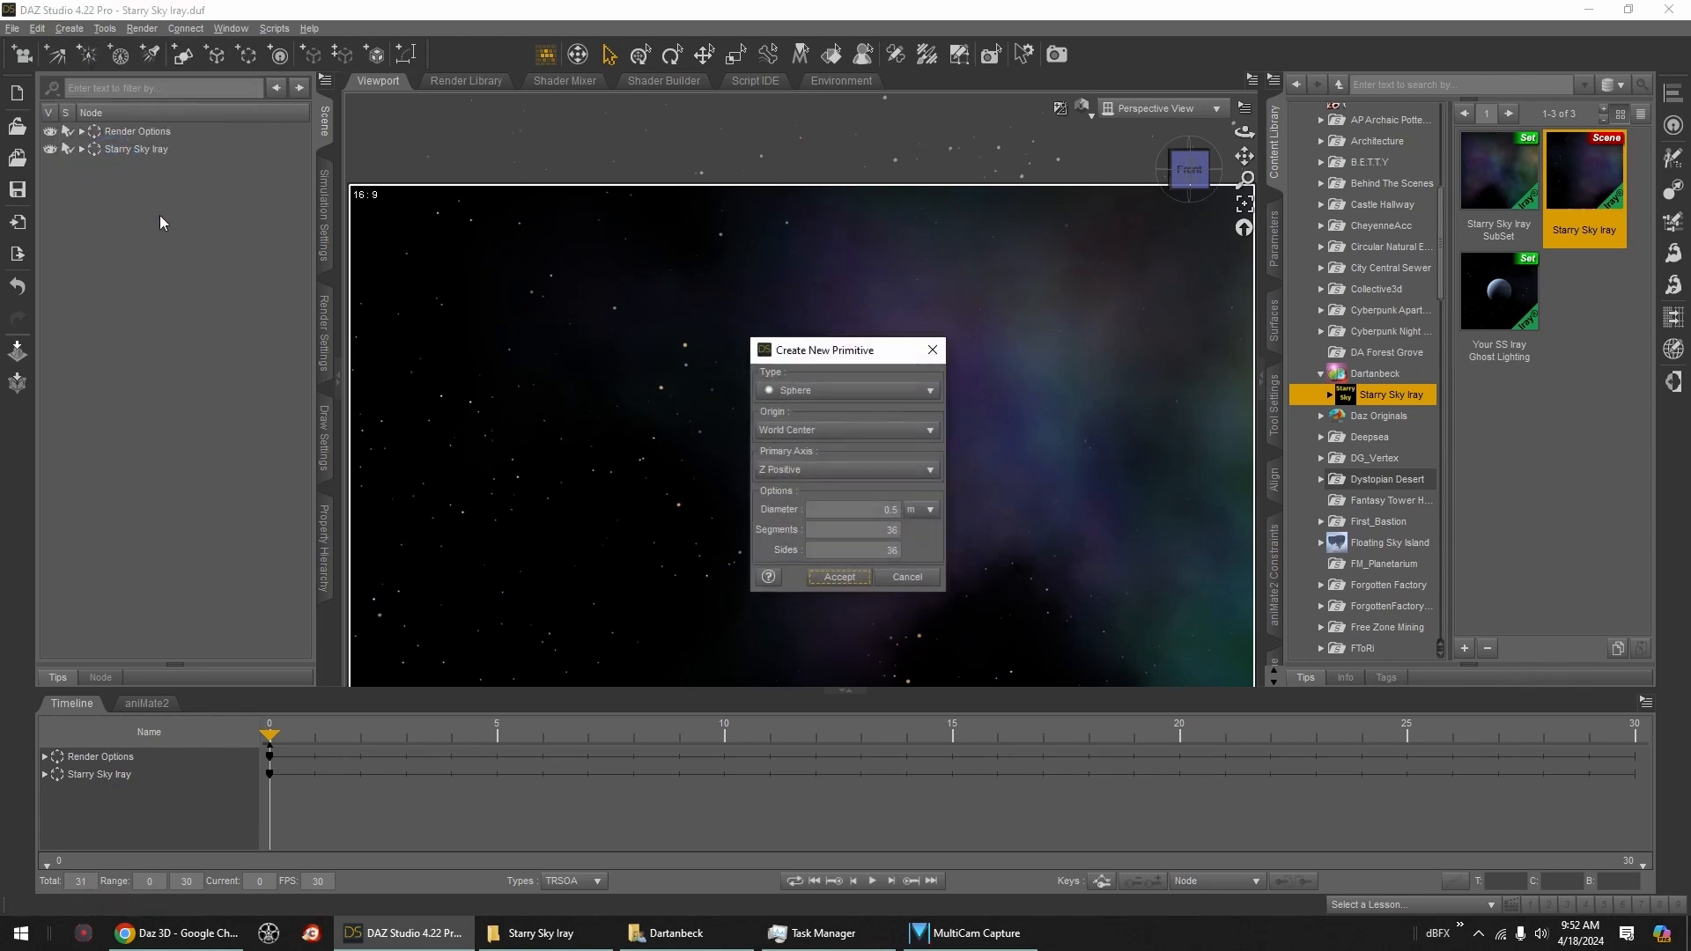
pyautogui.click(851, 581)
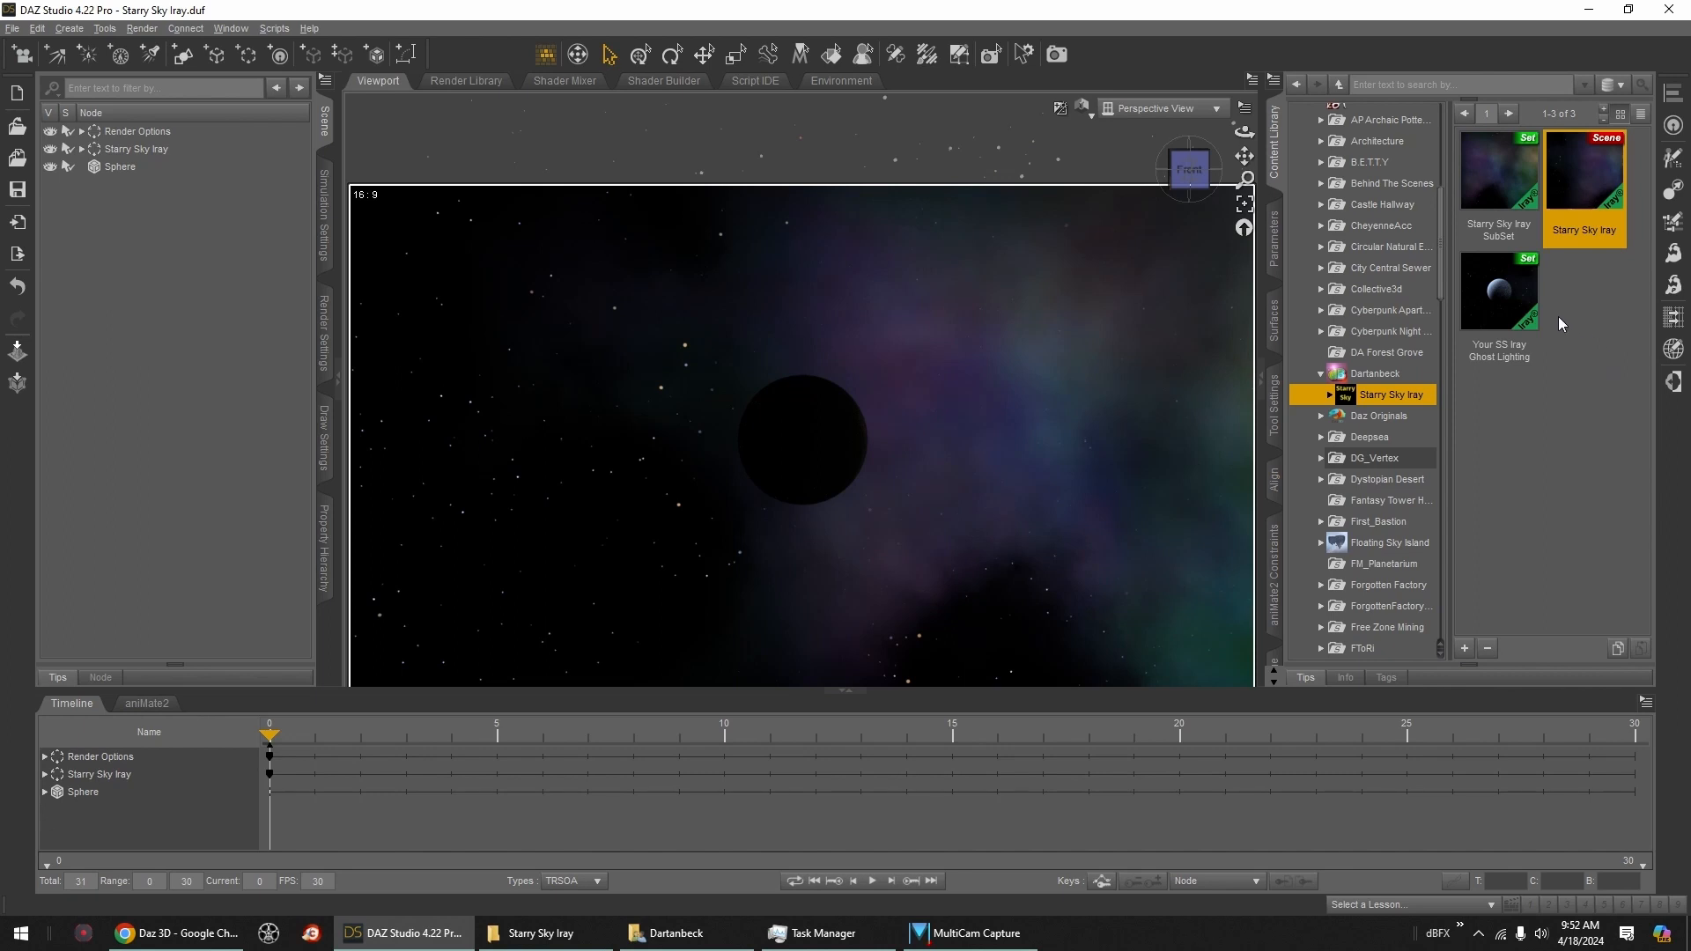
# Step: Add the Your SS Iray Ghost Lighting set to the scene and inspect its light on the sphere from several angles
pyautogui.doubleClick(1500, 295)
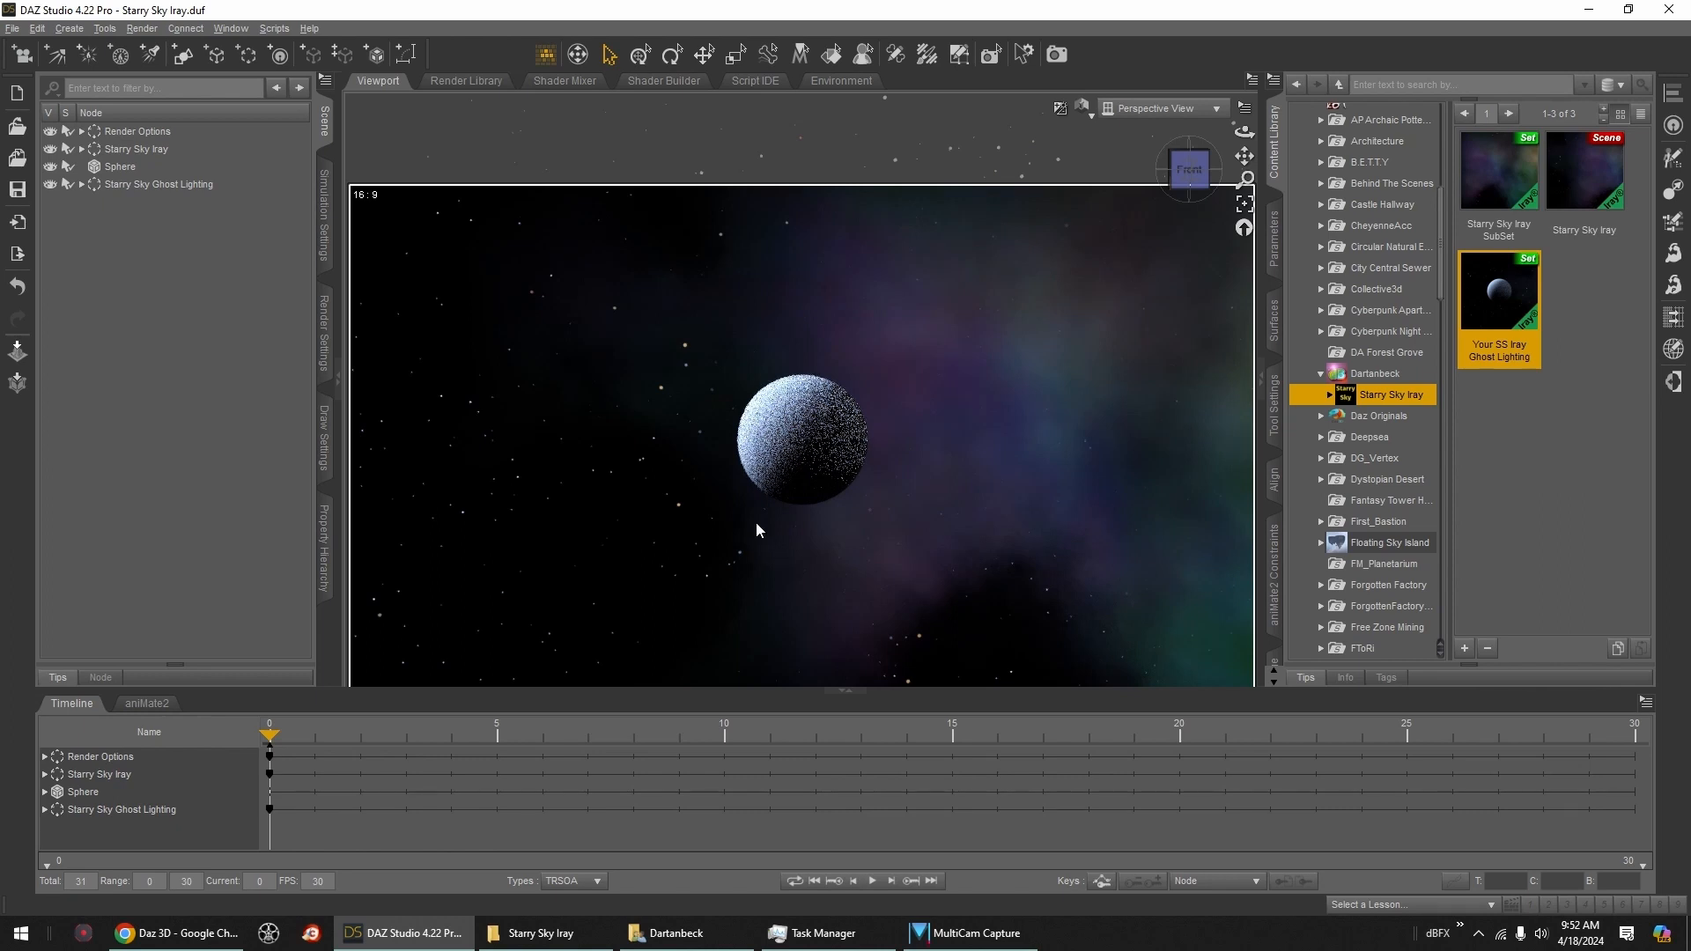
pyautogui.click(1191, 192)
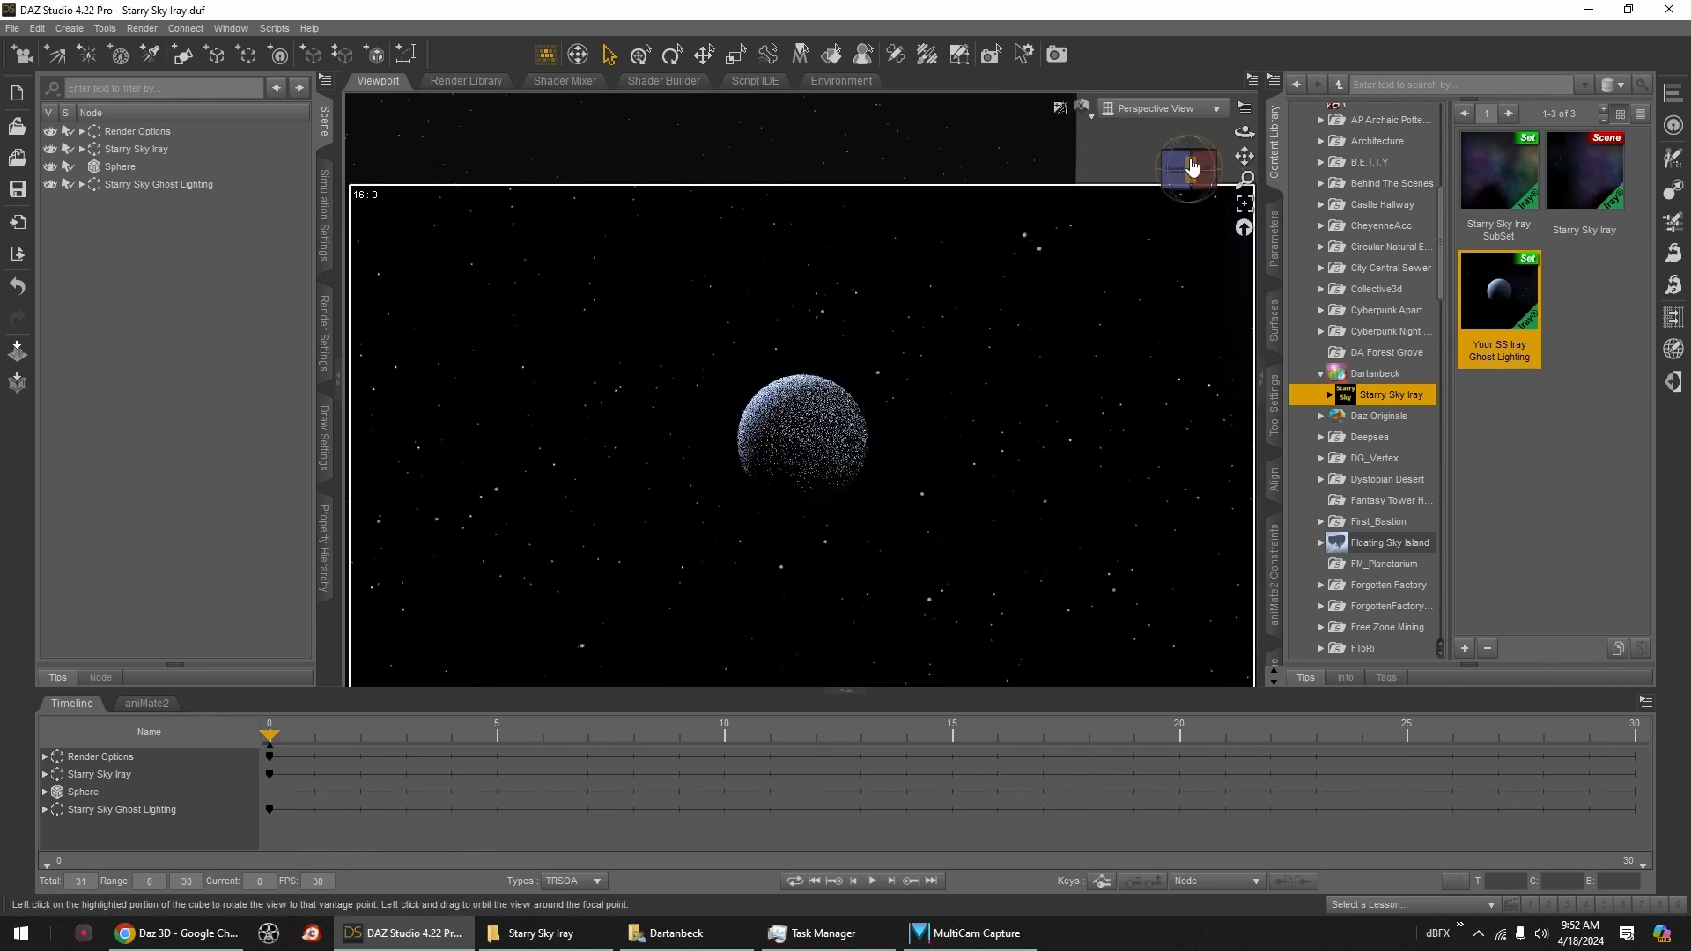
pyautogui.click(1179, 188)
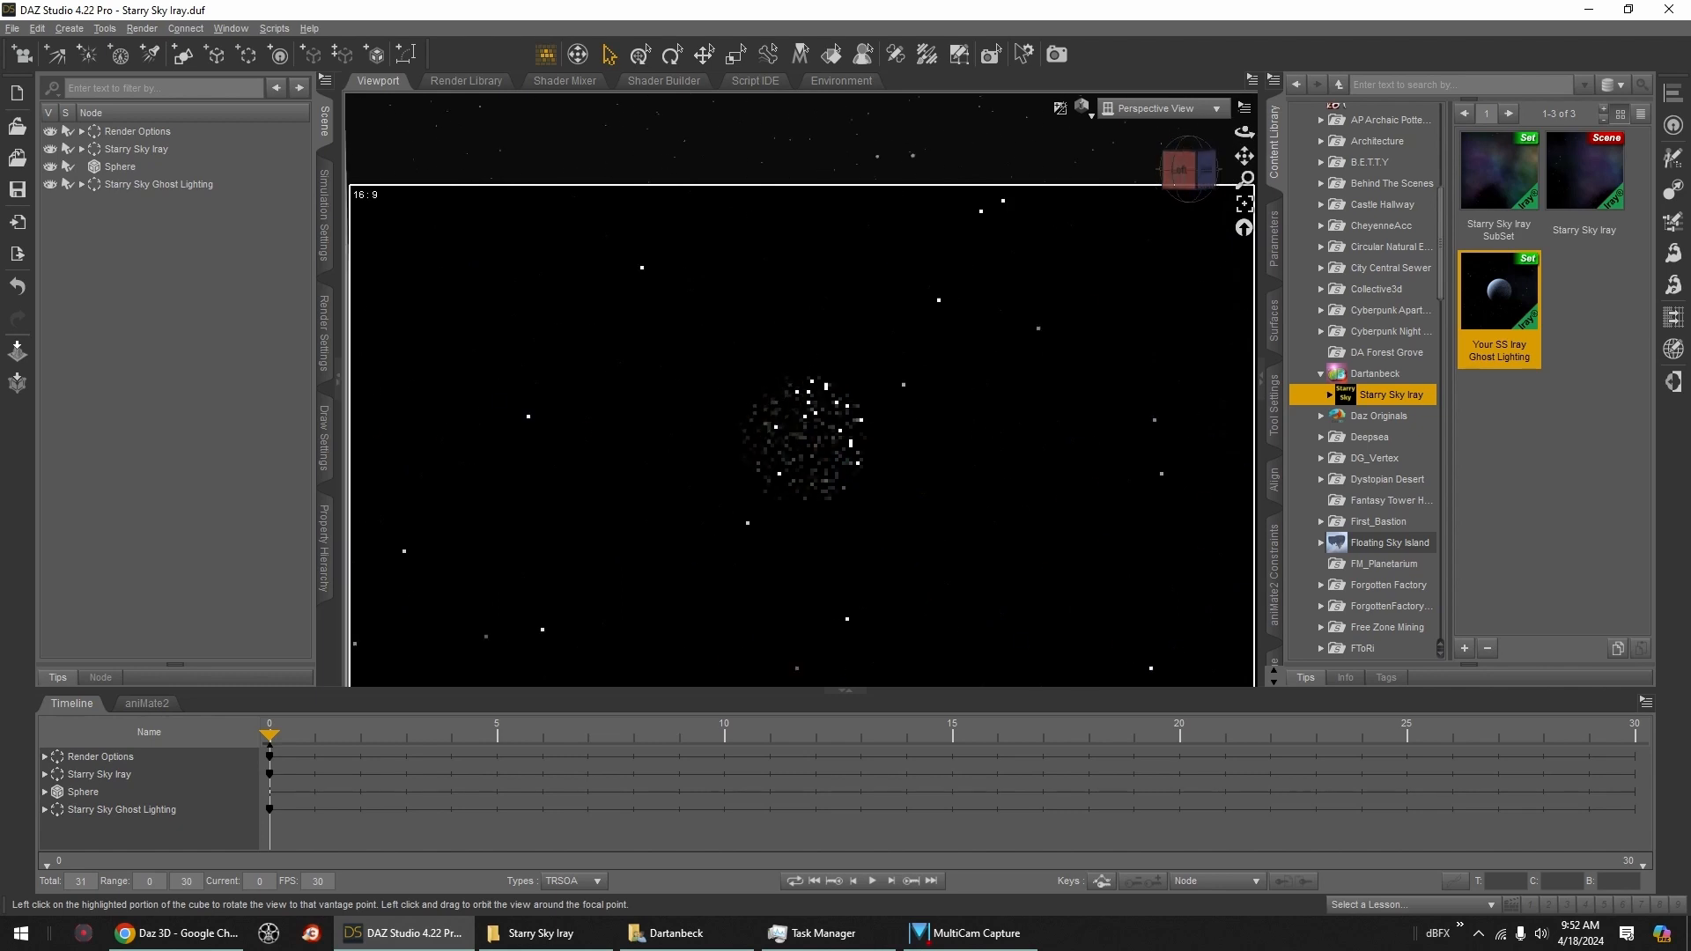
pyautogui.click(1191, 171)
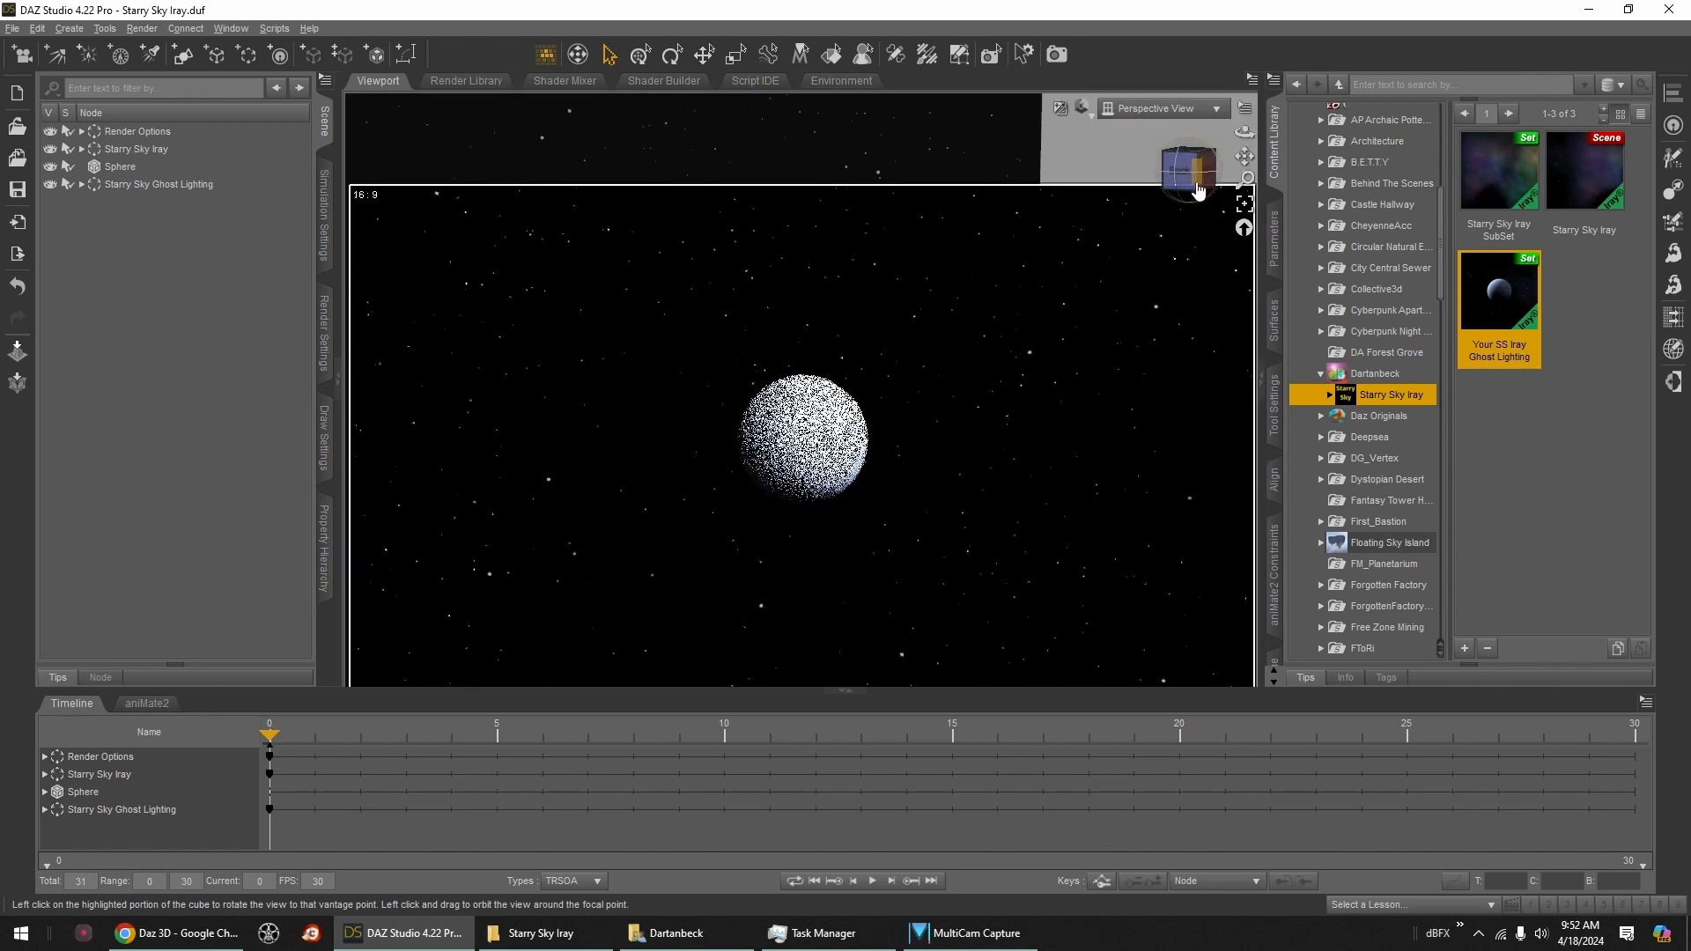
pyautogui.click(1195, 177)
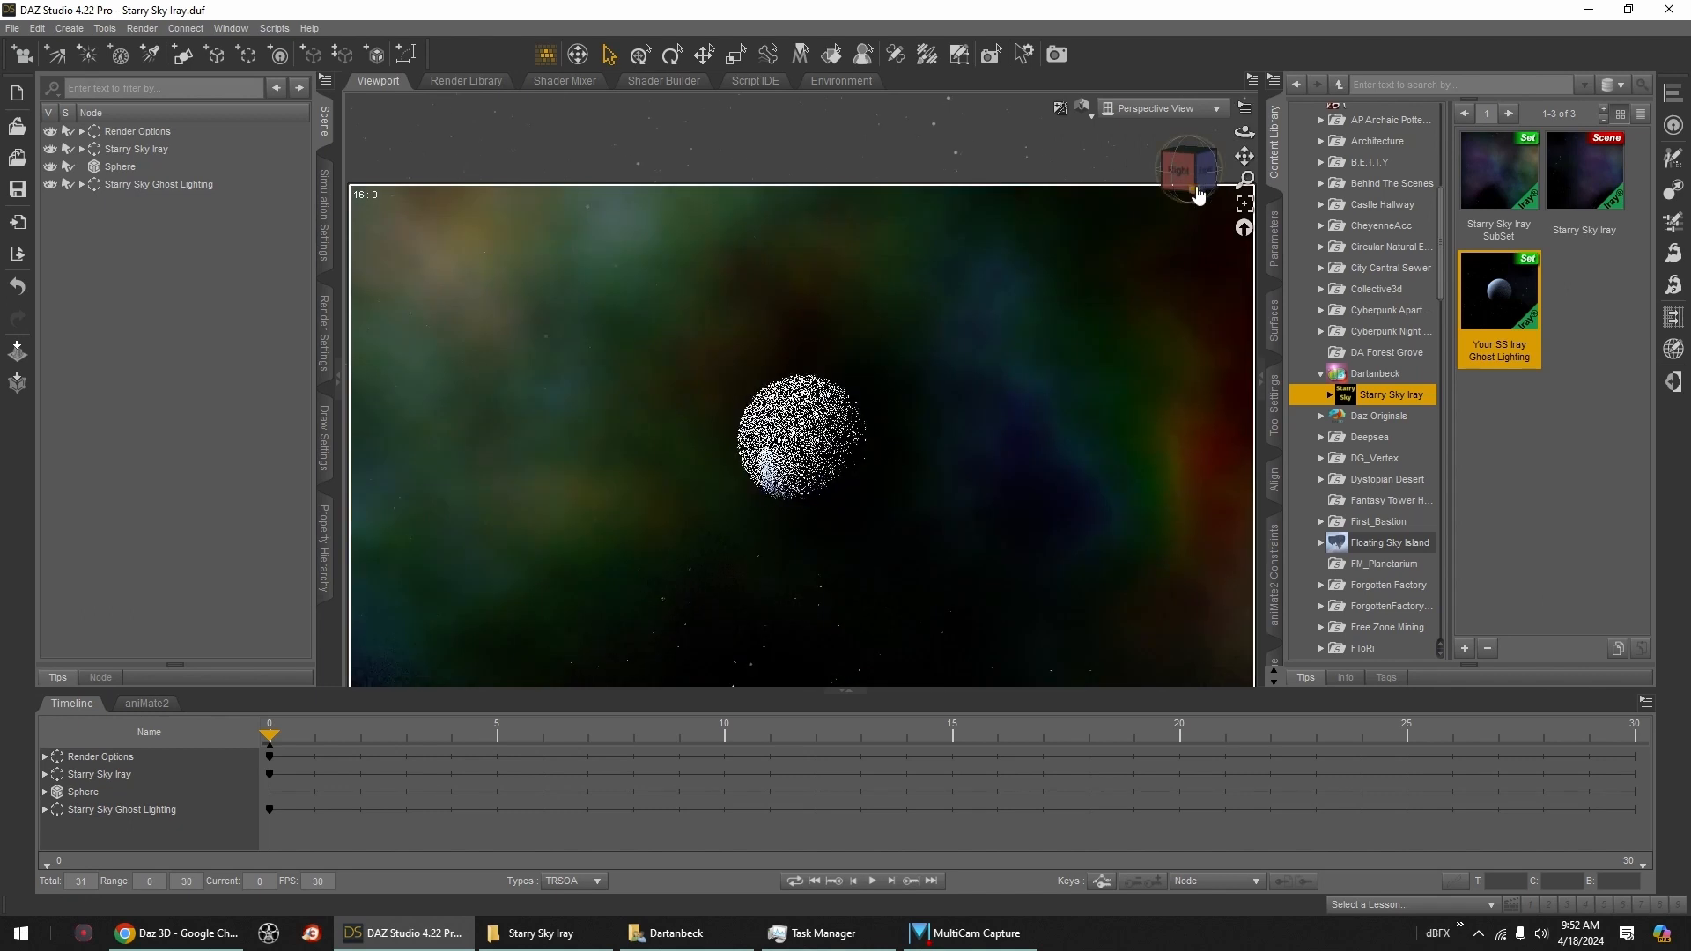
pyautogui.click(1189, 174)
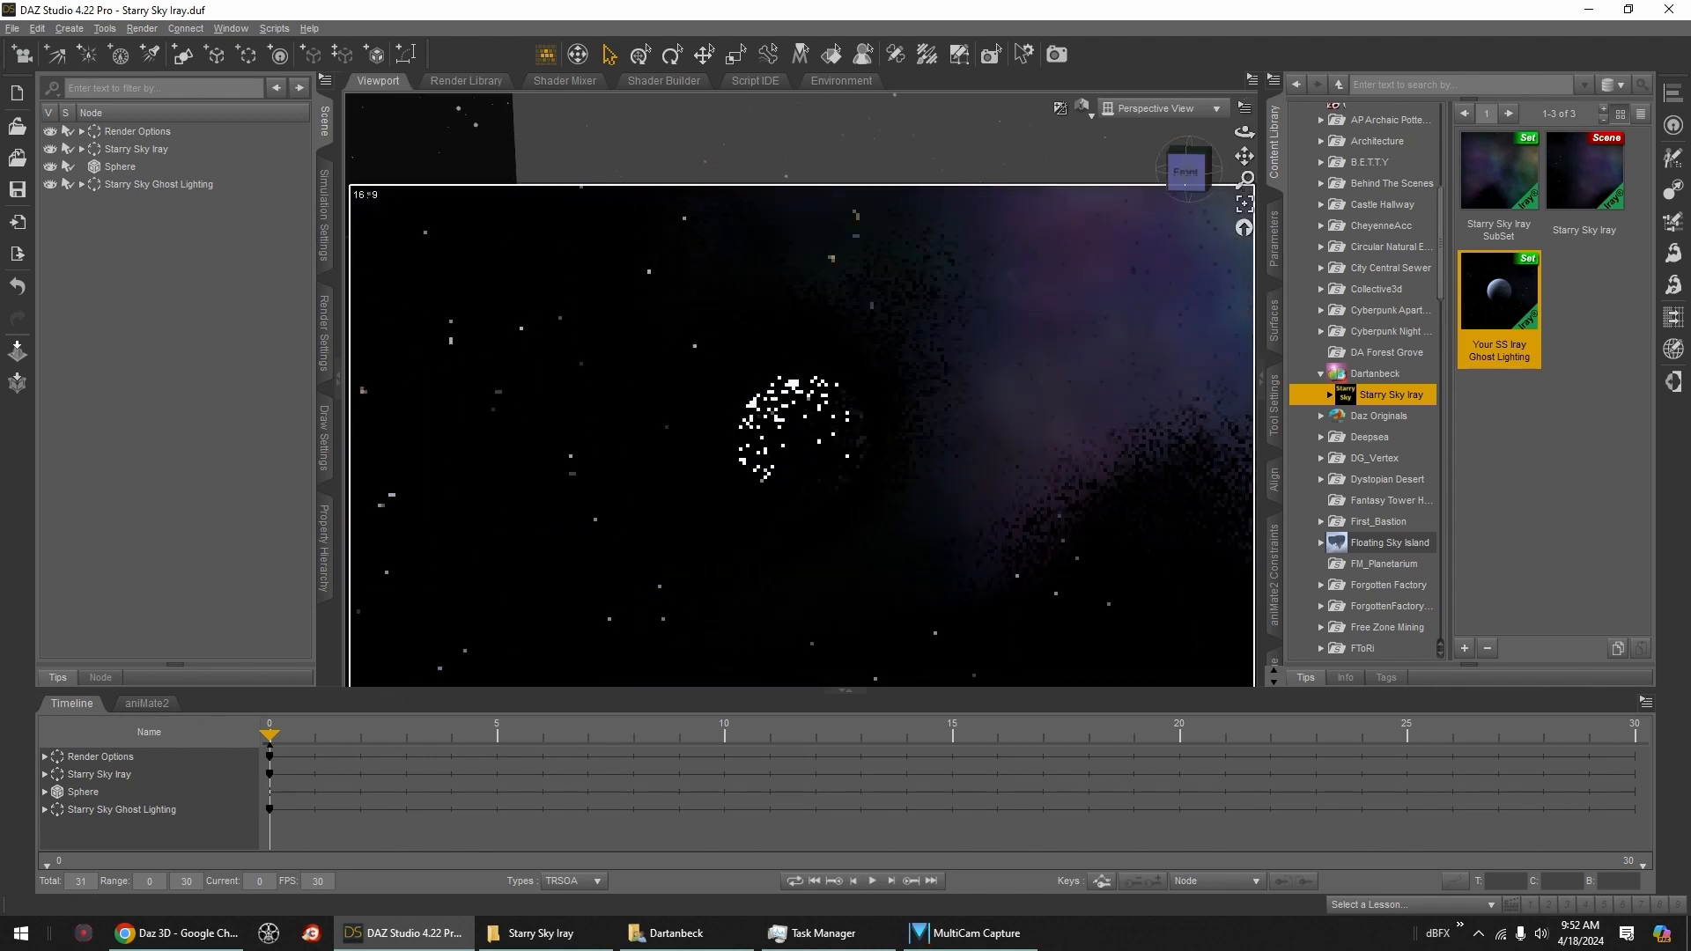
pyautogui.click(1194, 185)
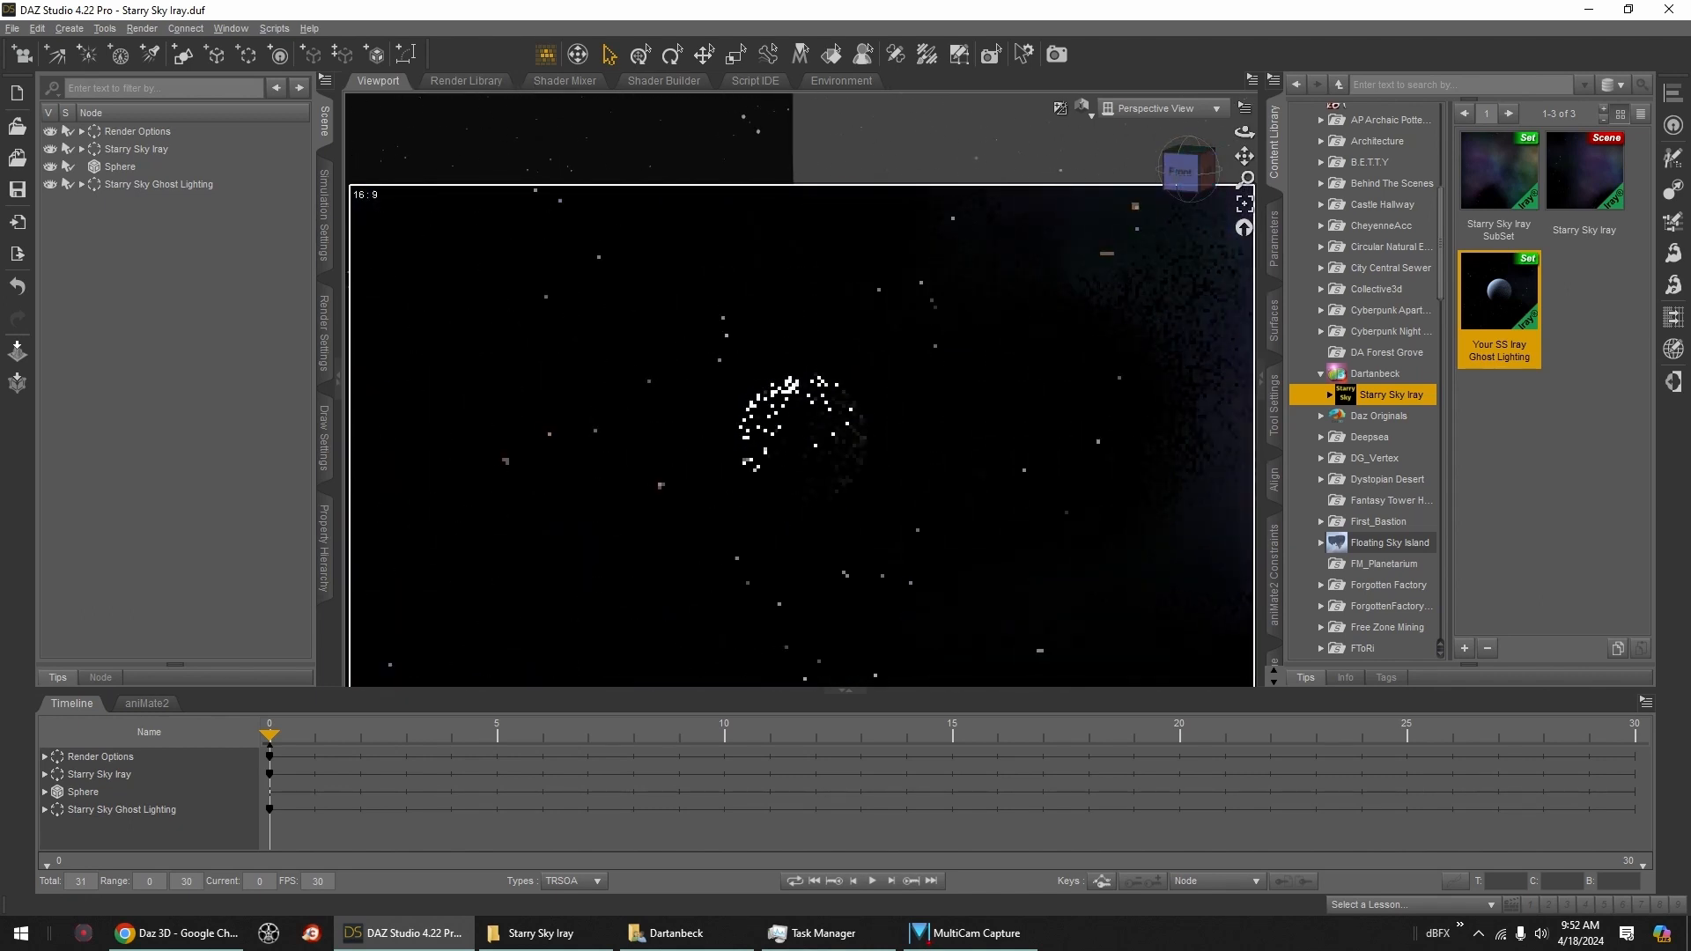
pyautogui.click(1170, 204)
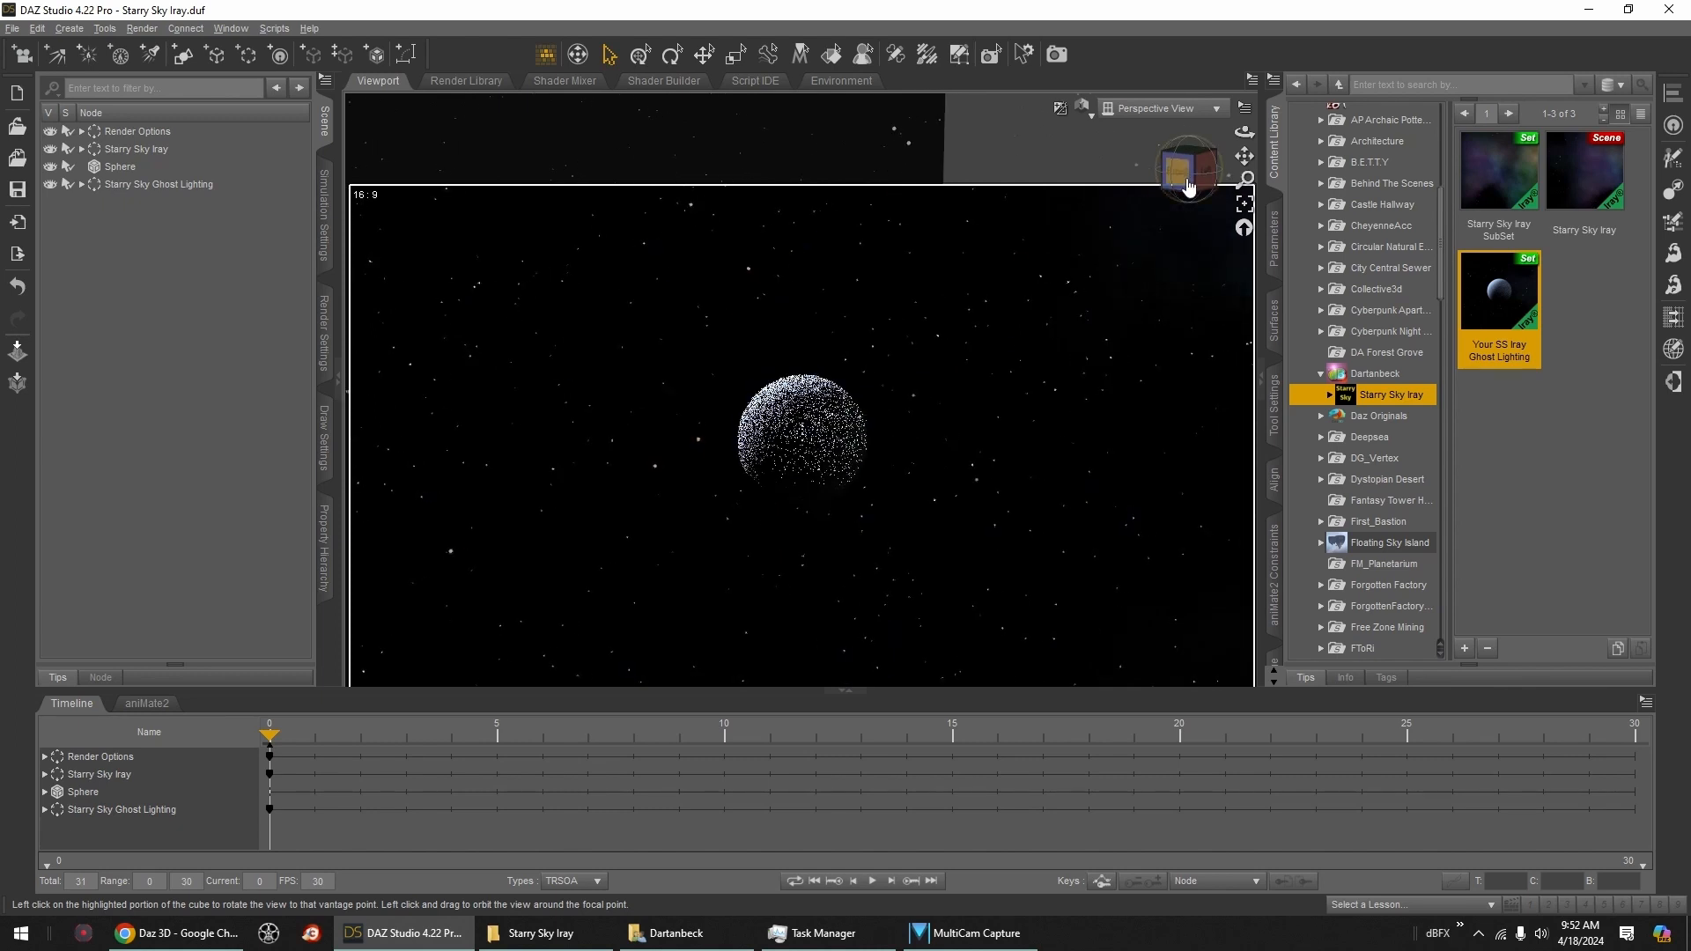
# Step: Change the viewport draw style to Texture Shaded
pyautogui.click(1090, 115)
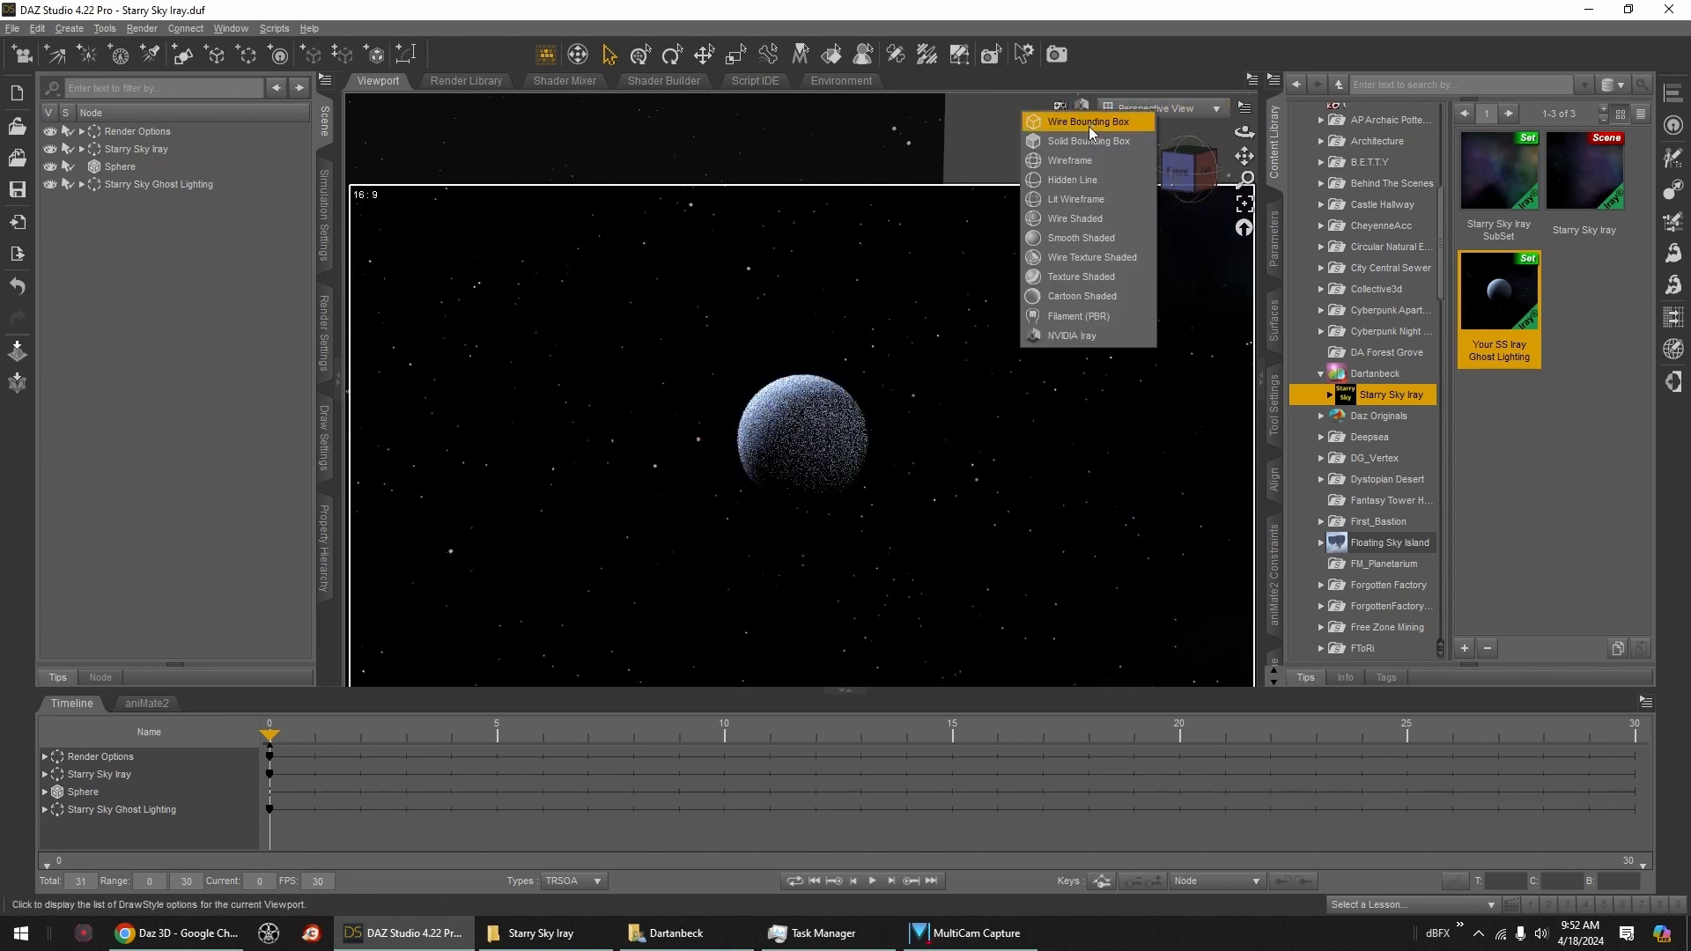
pyautogui.click(1096, 273)
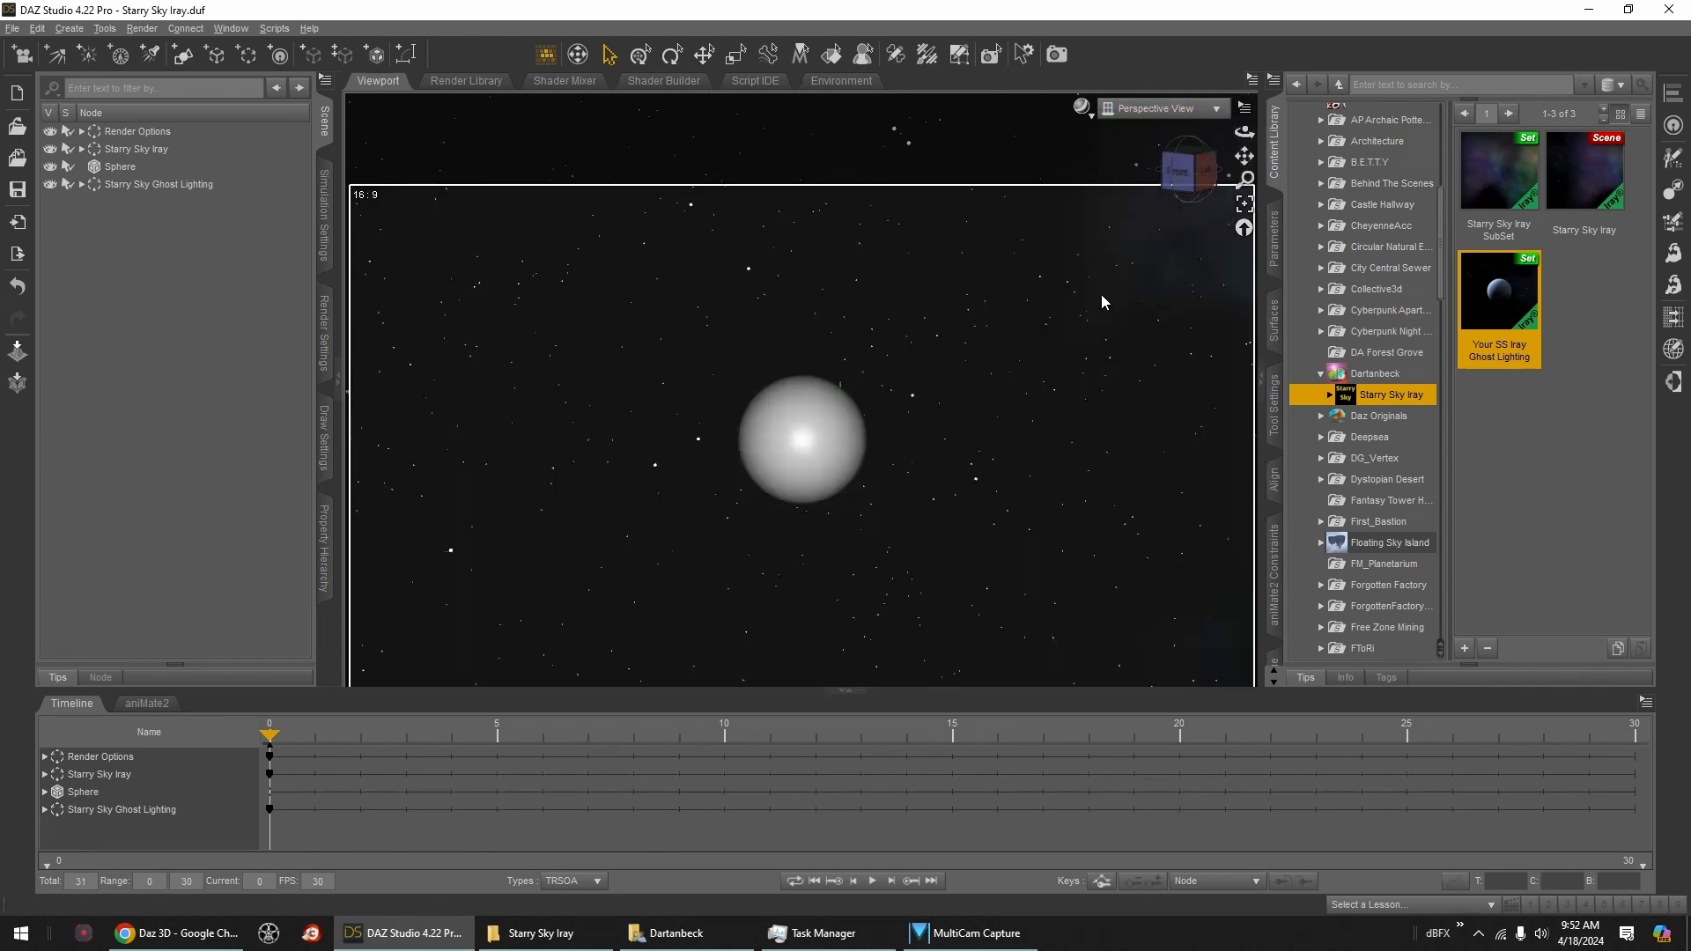
# Step: Expand the Starry Sky Ghost Lighting group, frame G-Light_Mid and G-Light_Upper together, and examine the shape of the light panels
pyautogui.click(141, 186)
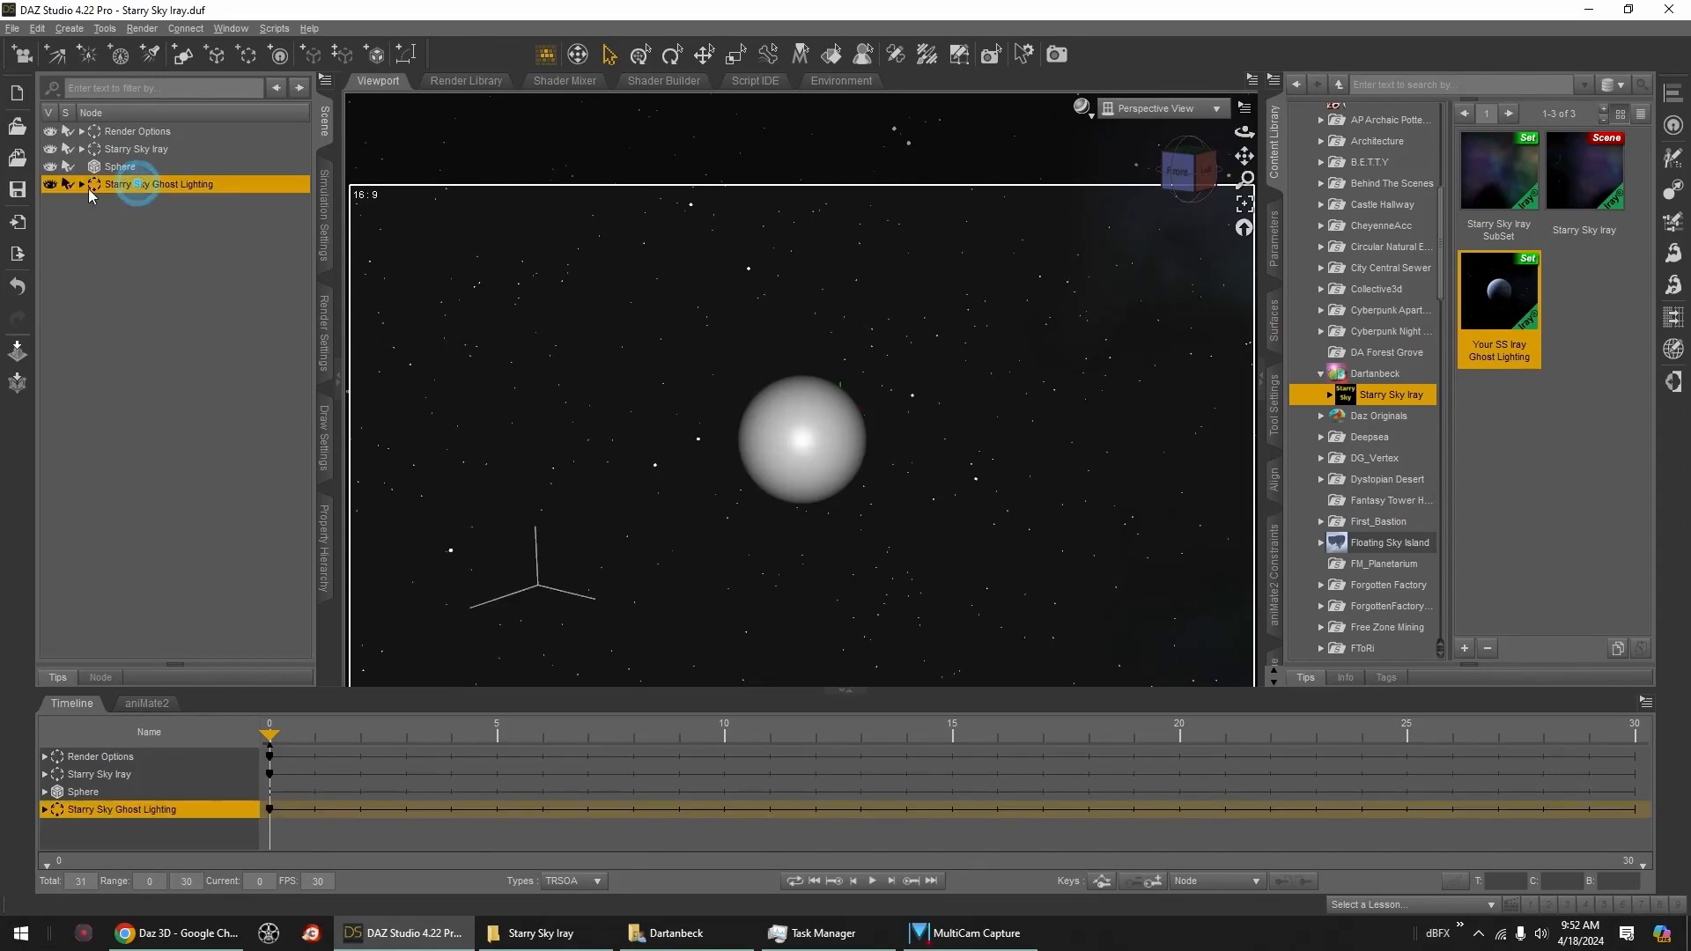
pyautogui.click(82, 184)
pyautogui.click(135, 203)
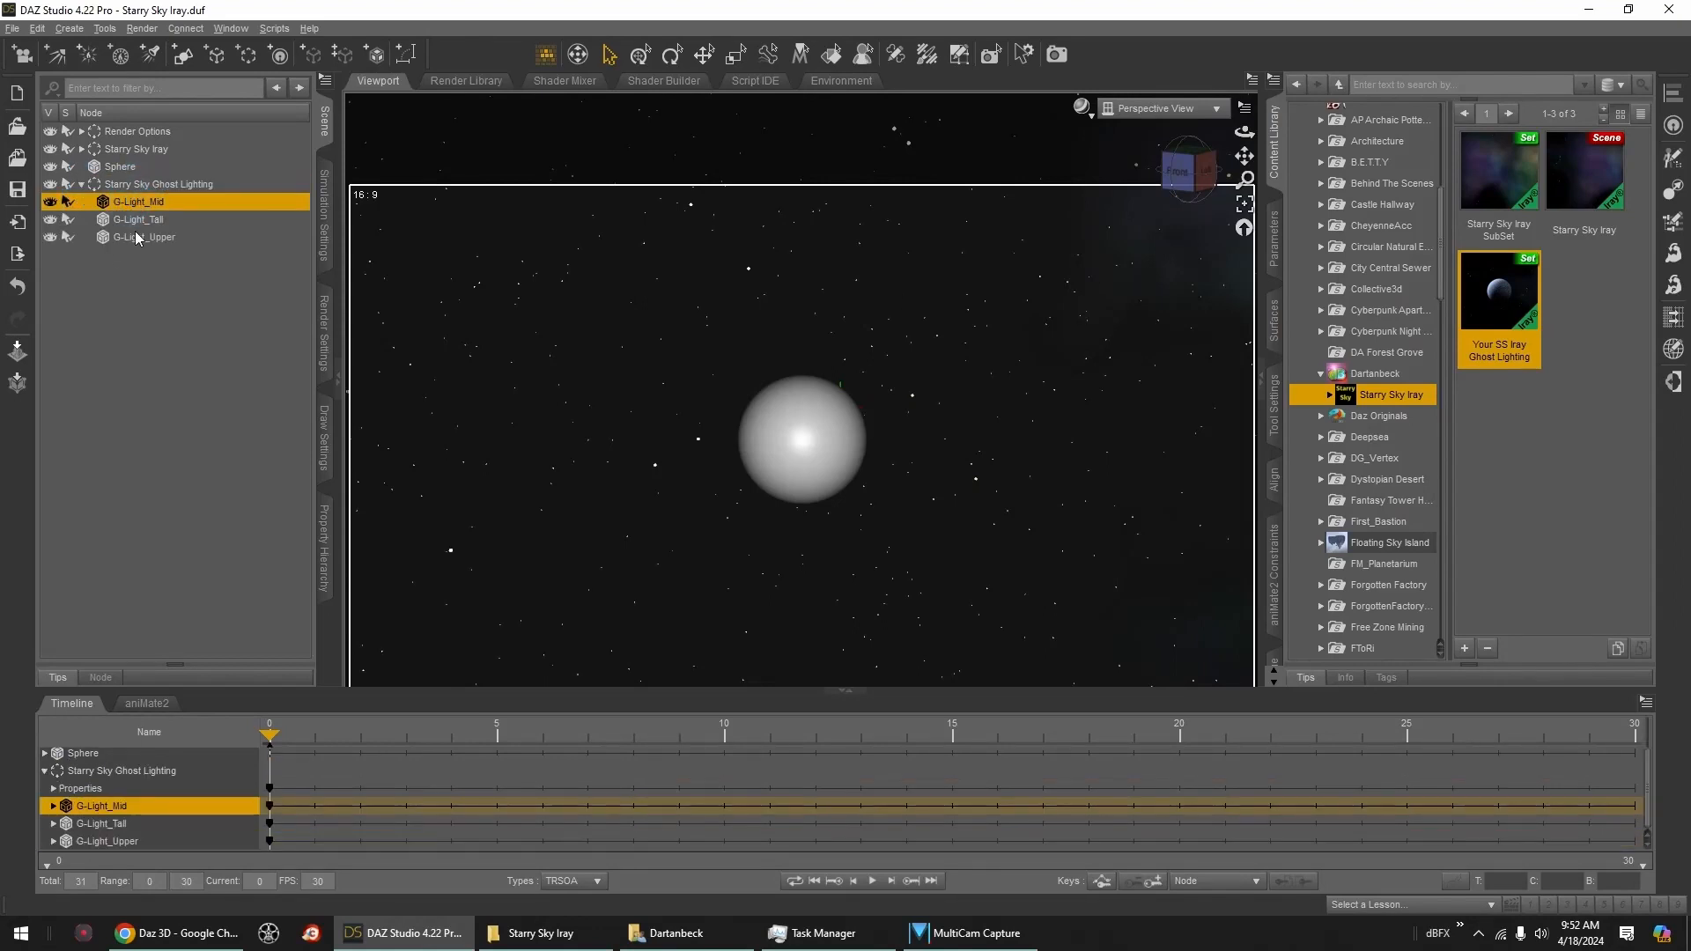
pyautogui.keyDown('ctrl'); pyautogui.click(138, 238); pyautogui.keyUp('ctrl')
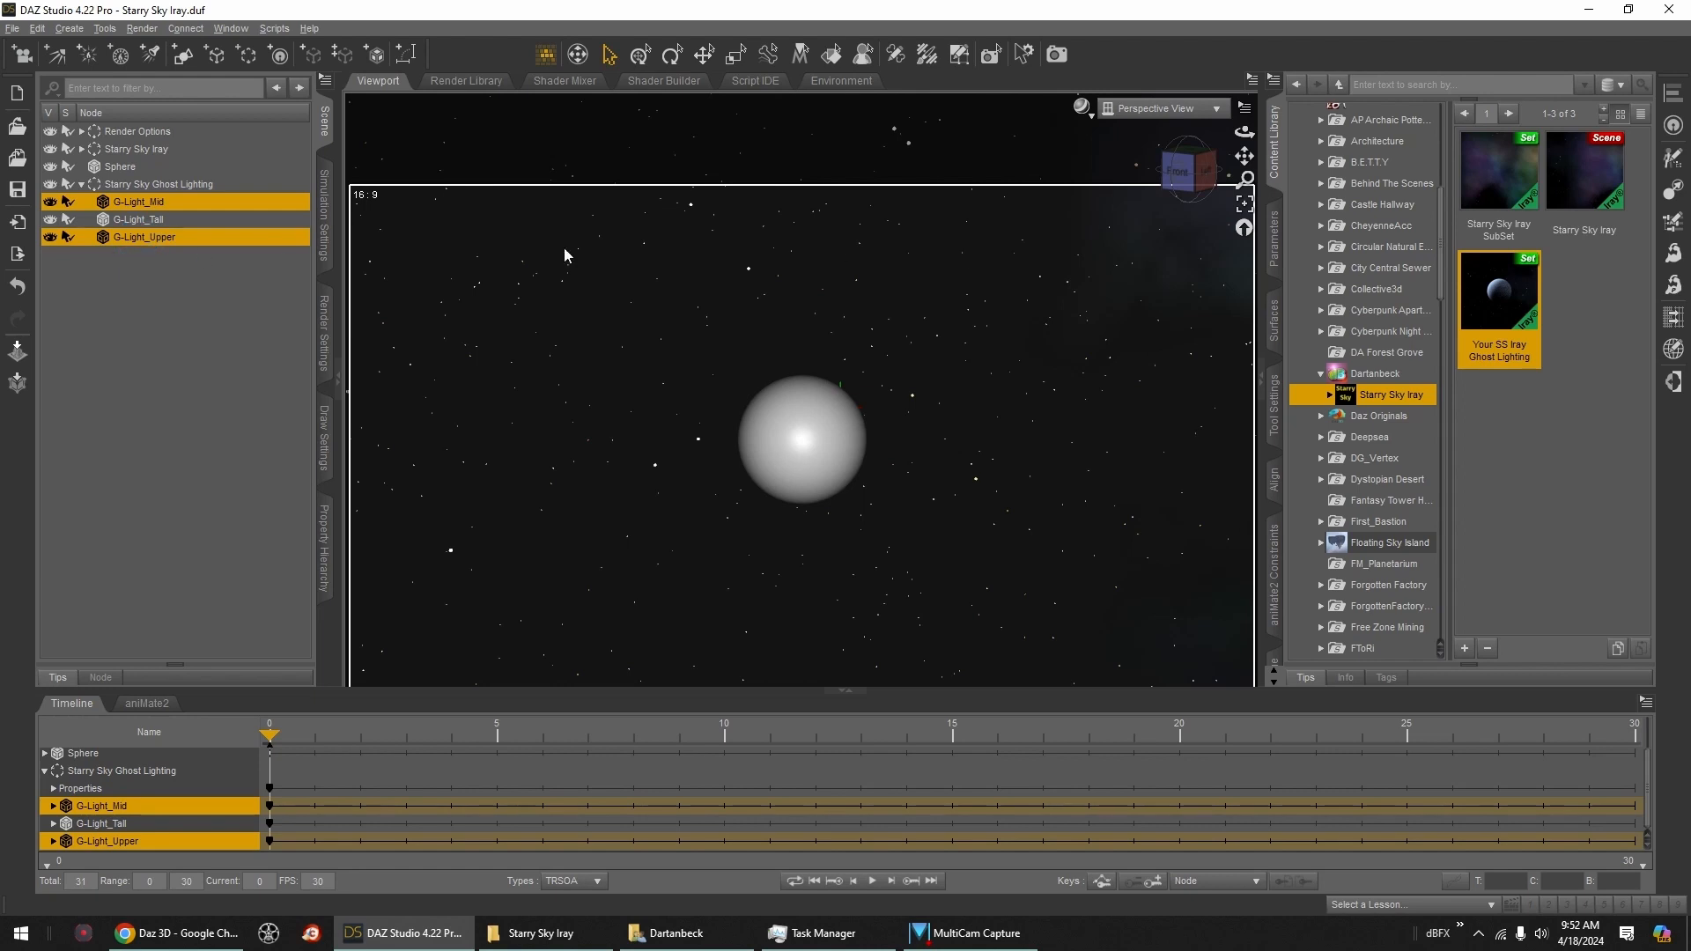
pyautogui.click(1244, 203)
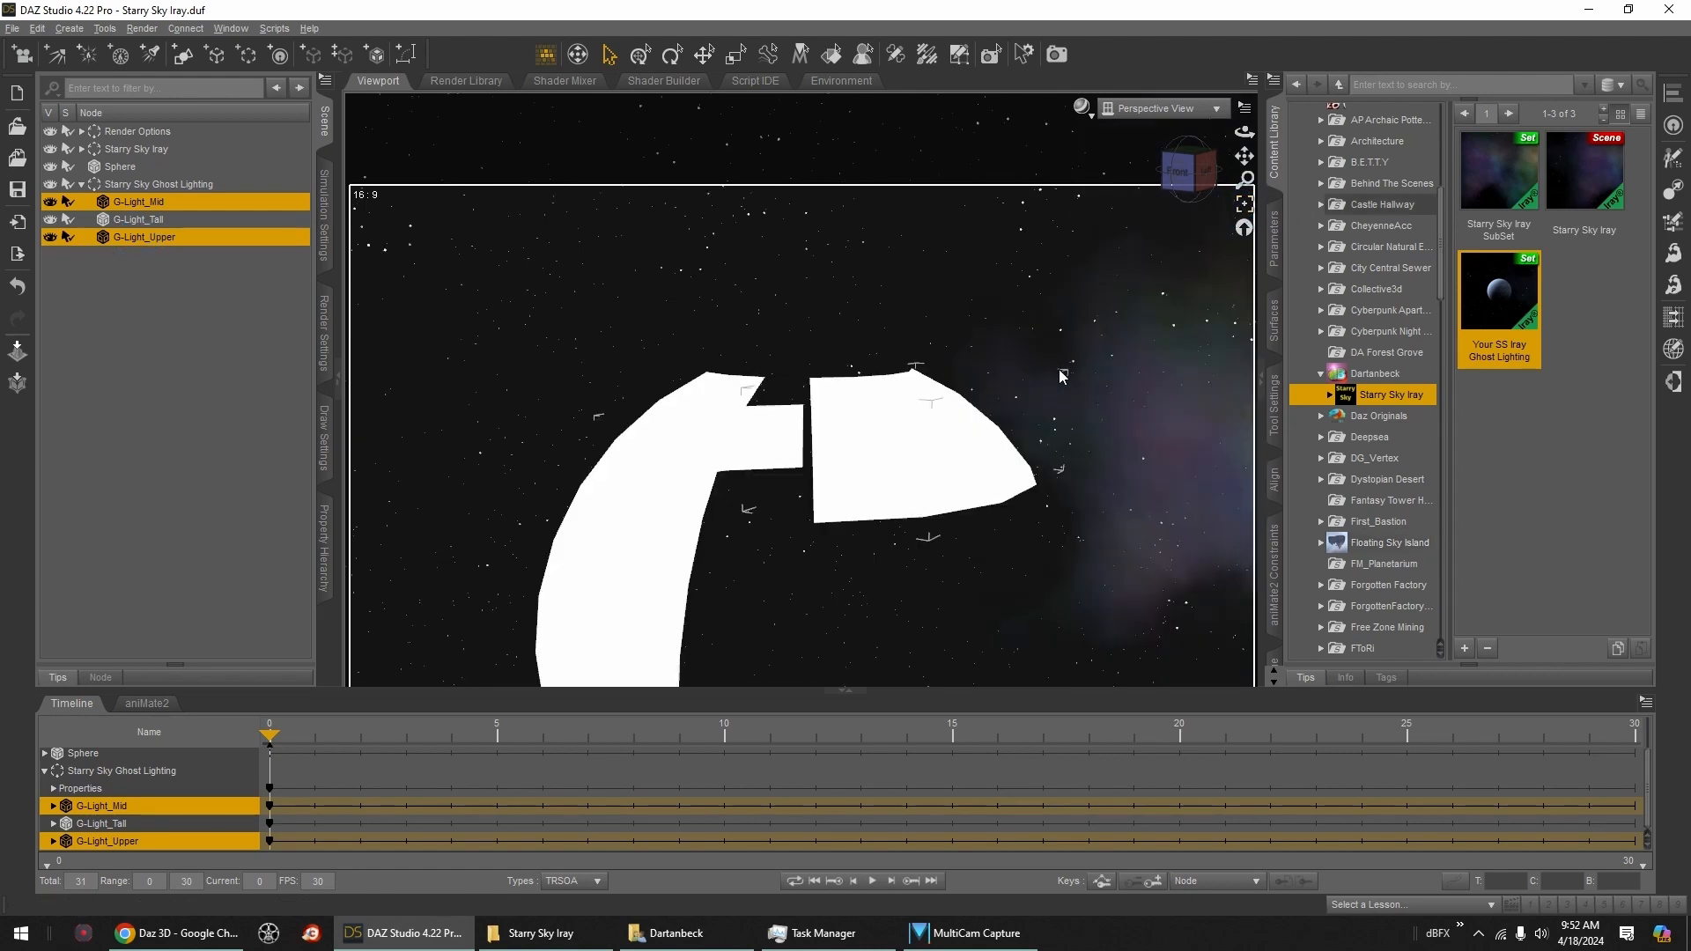
pyautogui.moveTo(921, 444); pyautogui.dragTo(773, 430, button='middle')
# Step: Select the Sphere, frame it in the view, and examine its position relative to the ghost light panels from several angles
pyautogui.click(123, 167)
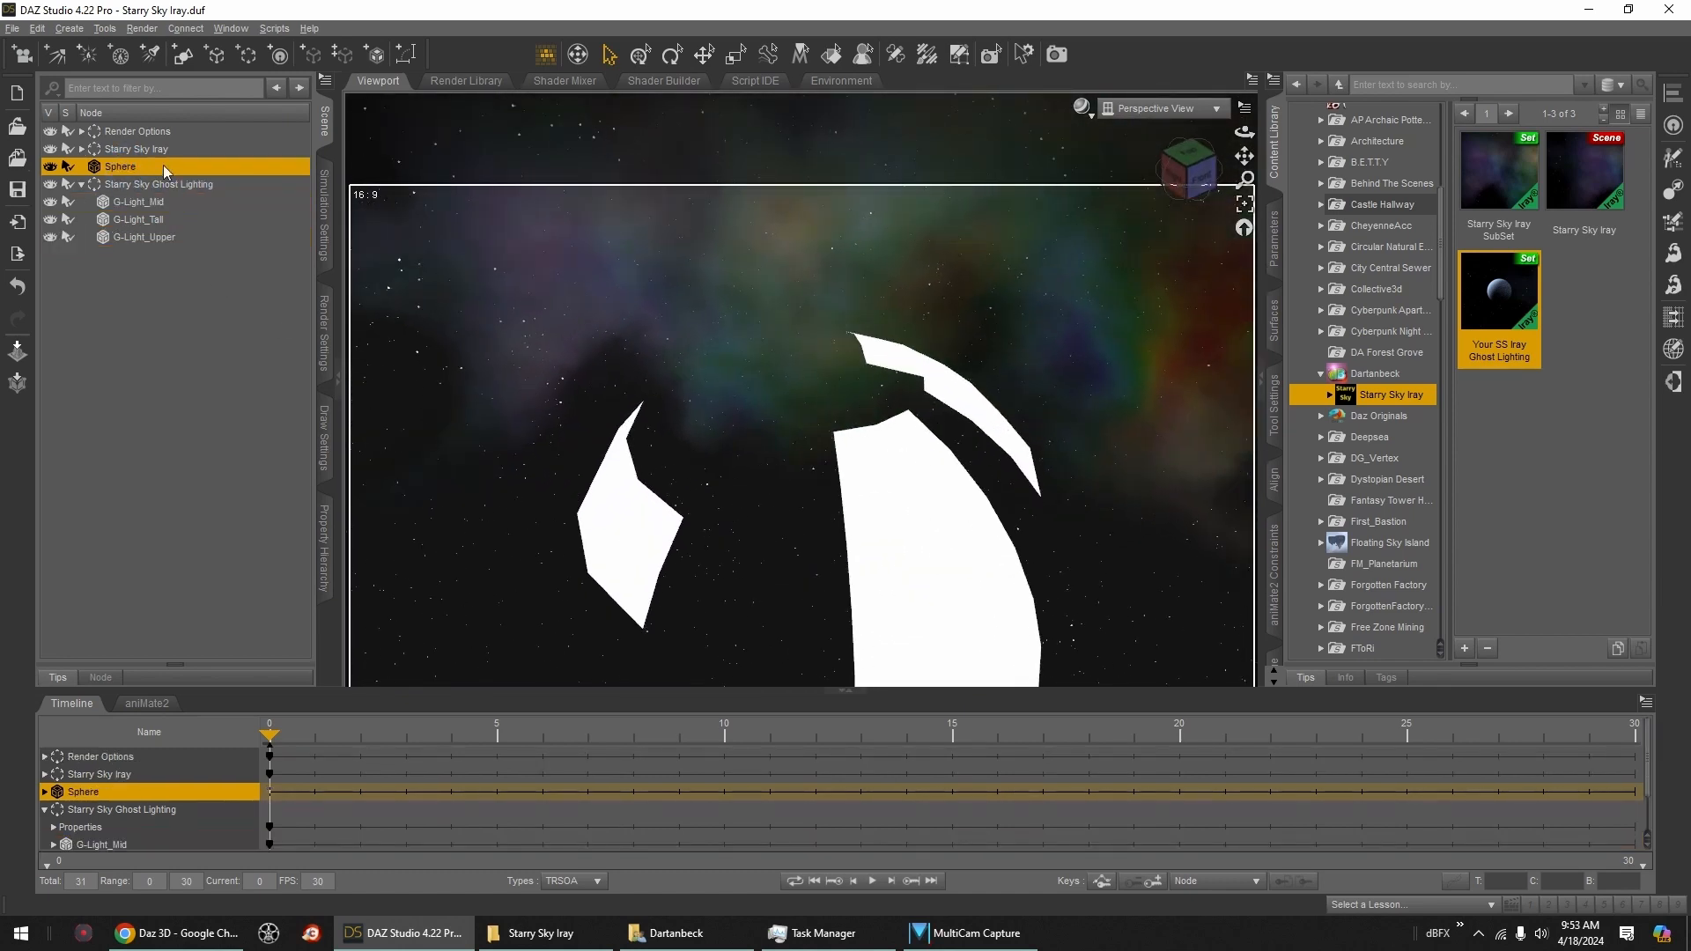
pyautogui.click(704, 55)
pyautogui.moveTo(954, 481); pyautogui.dragTo(1041, 441, button='middle')
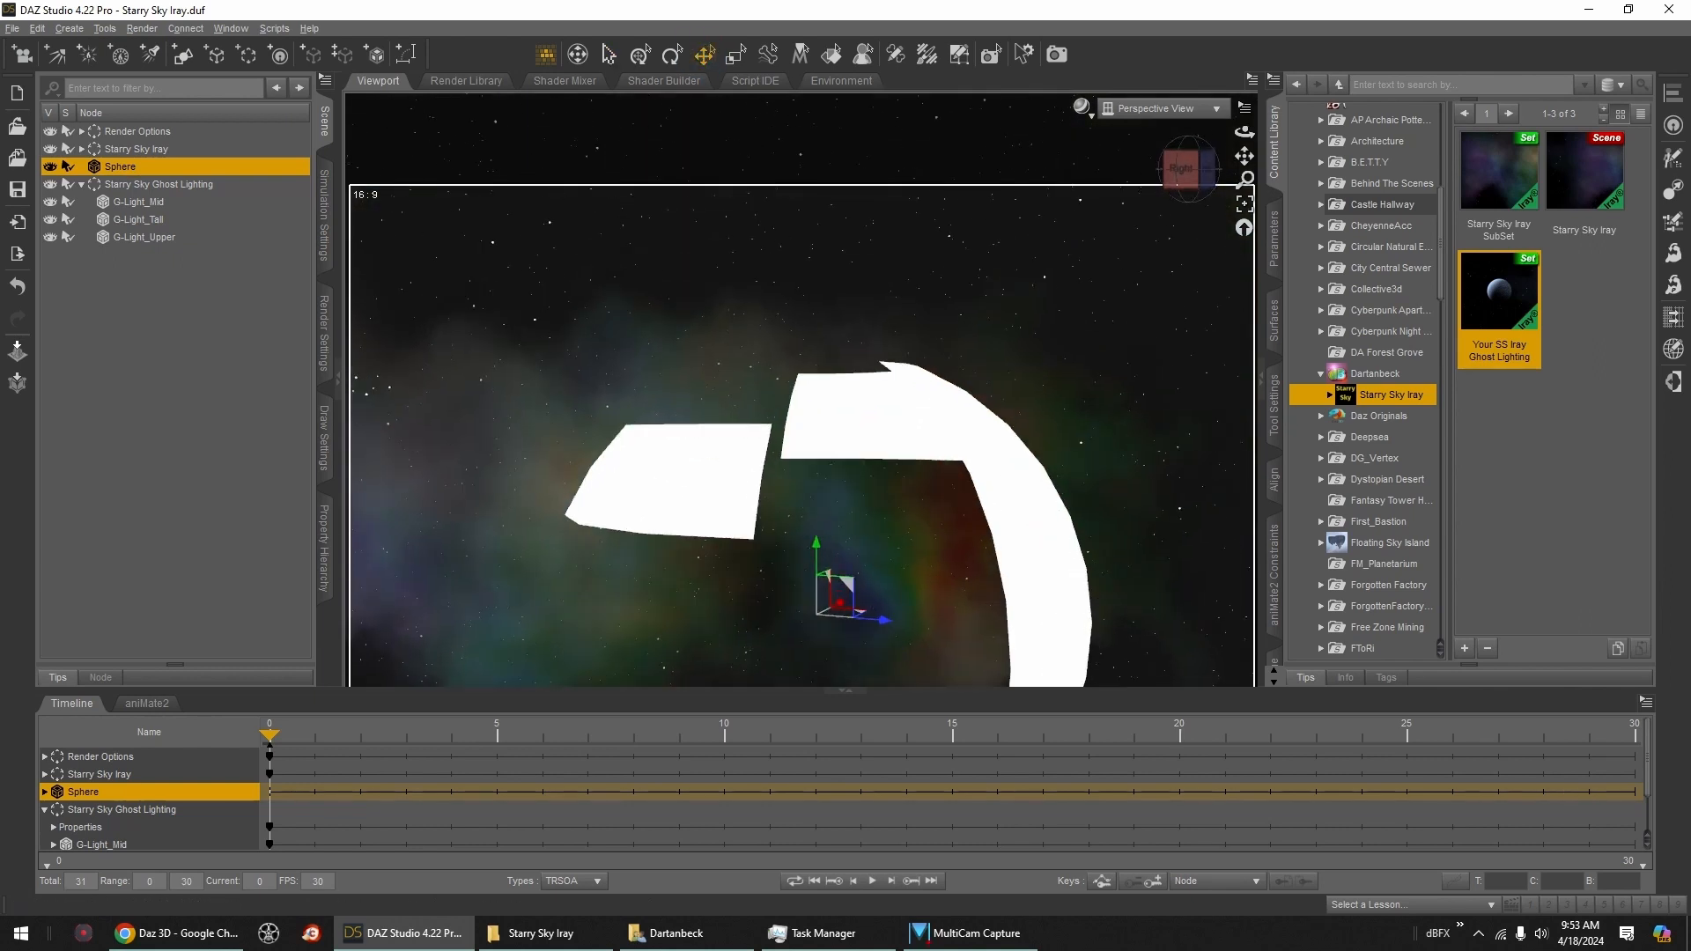
pyautogui.moveTo(838, 641); pyautogui.dragTo(973, 617, button='middle')
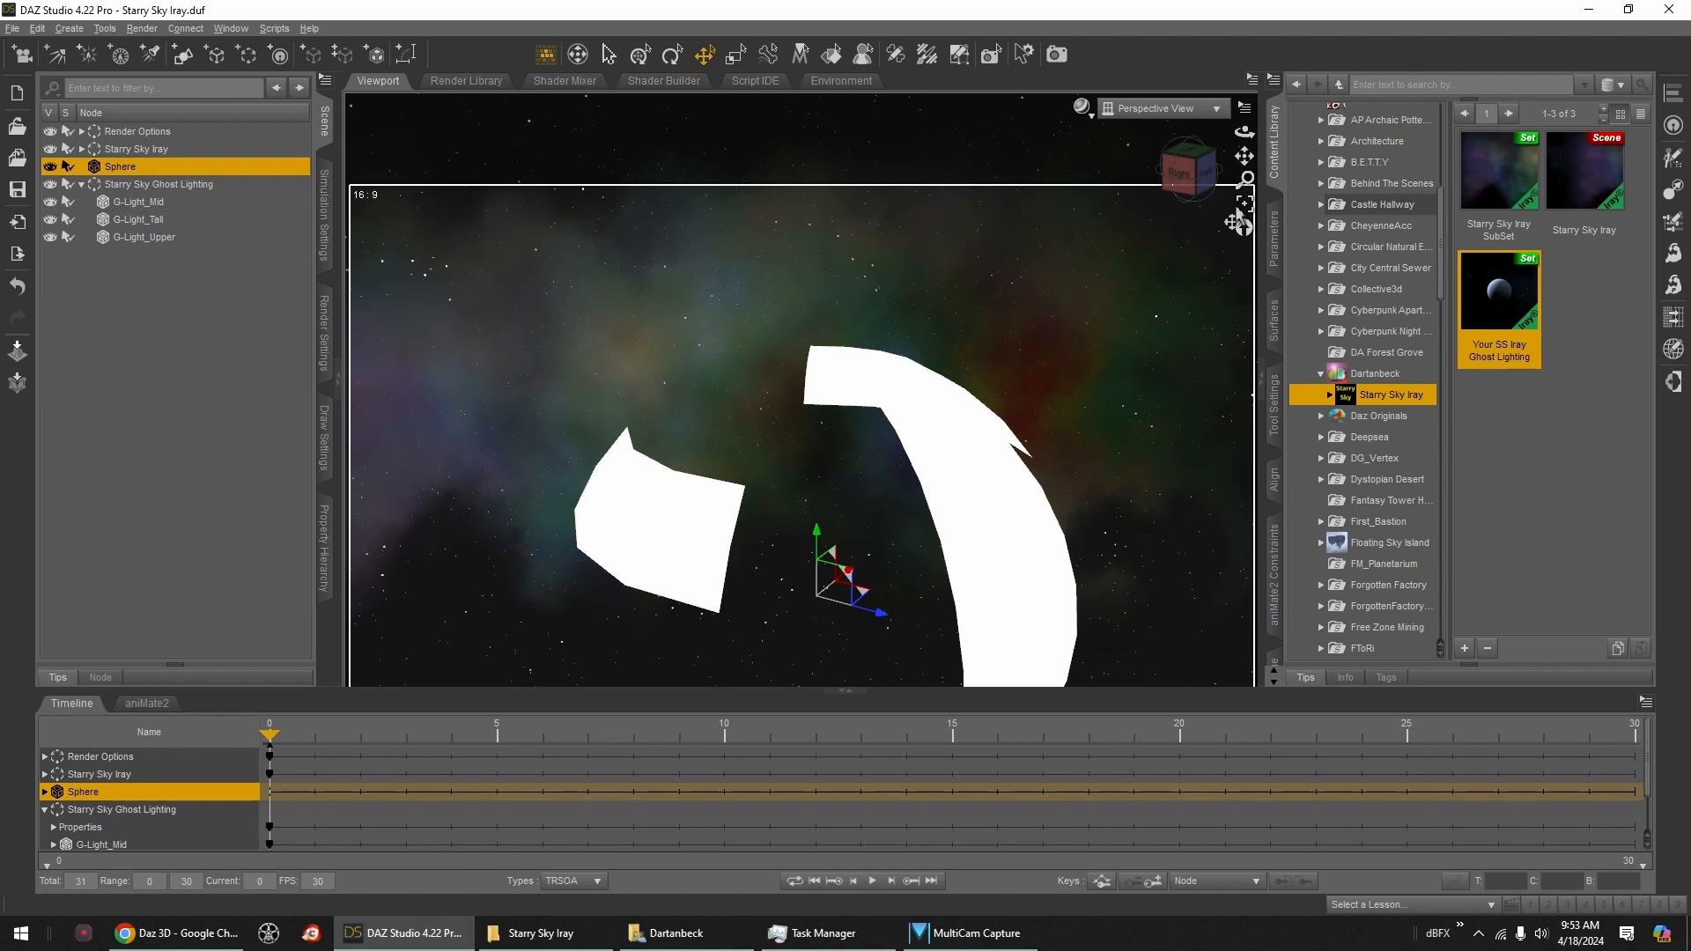
pyautogui.click(1243, 206)
pyautogui.moveTo(1123, 358); pyautogui.dragTo(1079, 345, button='middle')
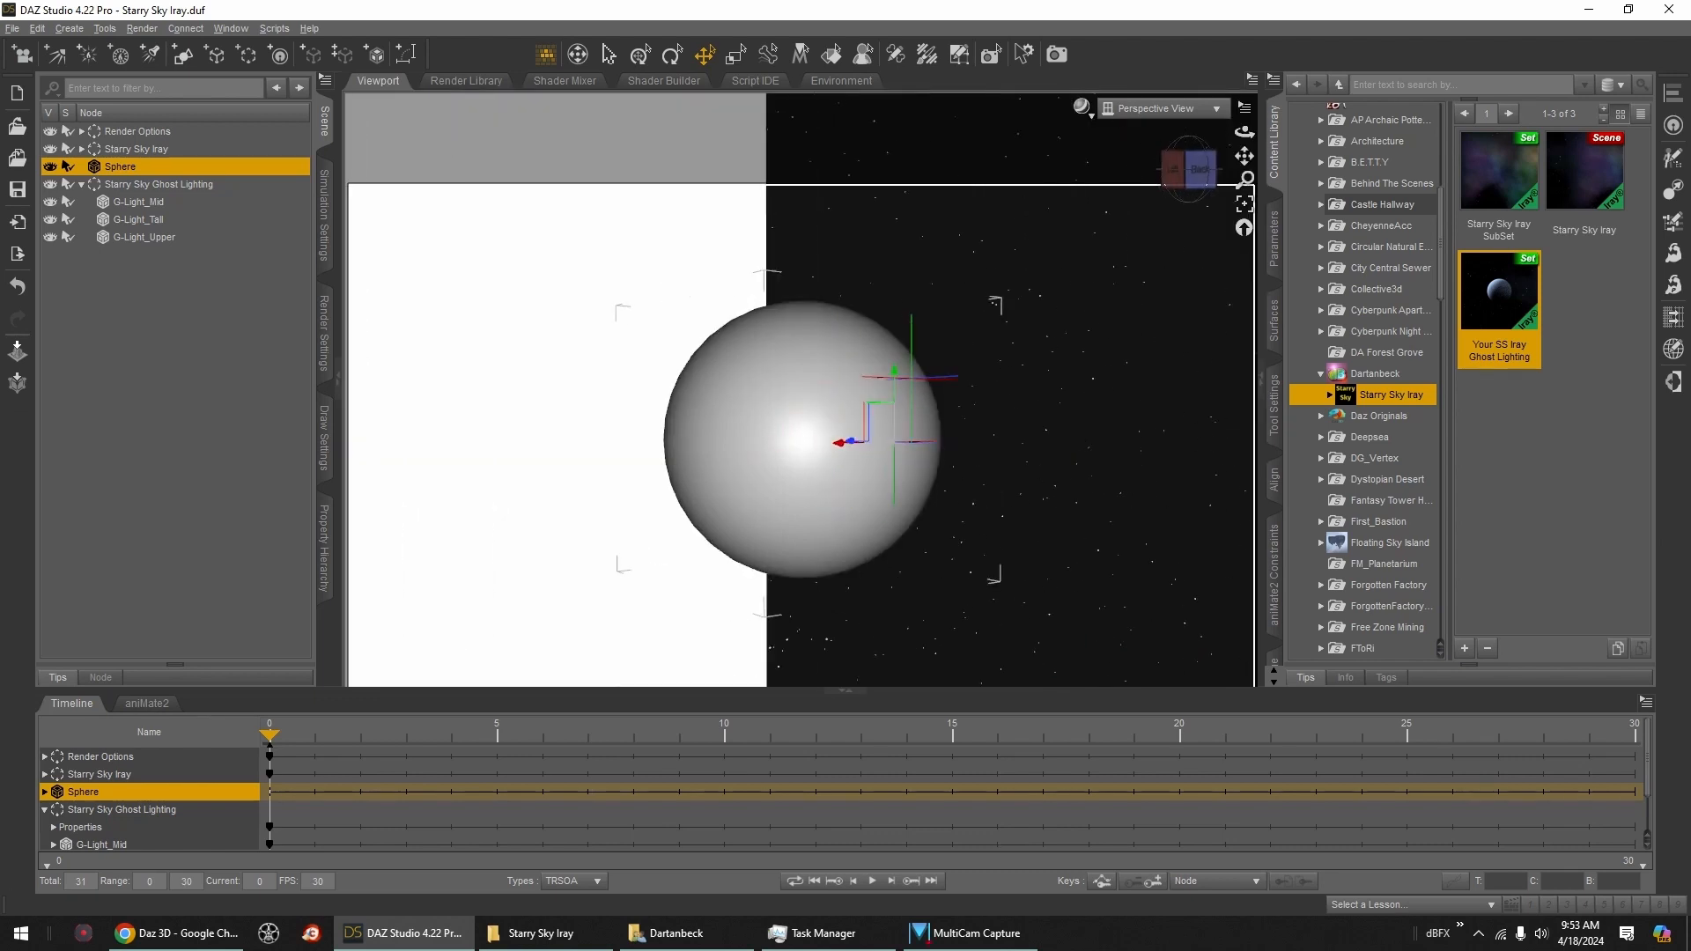
# Step: Try rotating the Starry Sky Ghost Lighting group about its Y axis in a front view, and undo the rotation
pyautogui.click(183, 186)
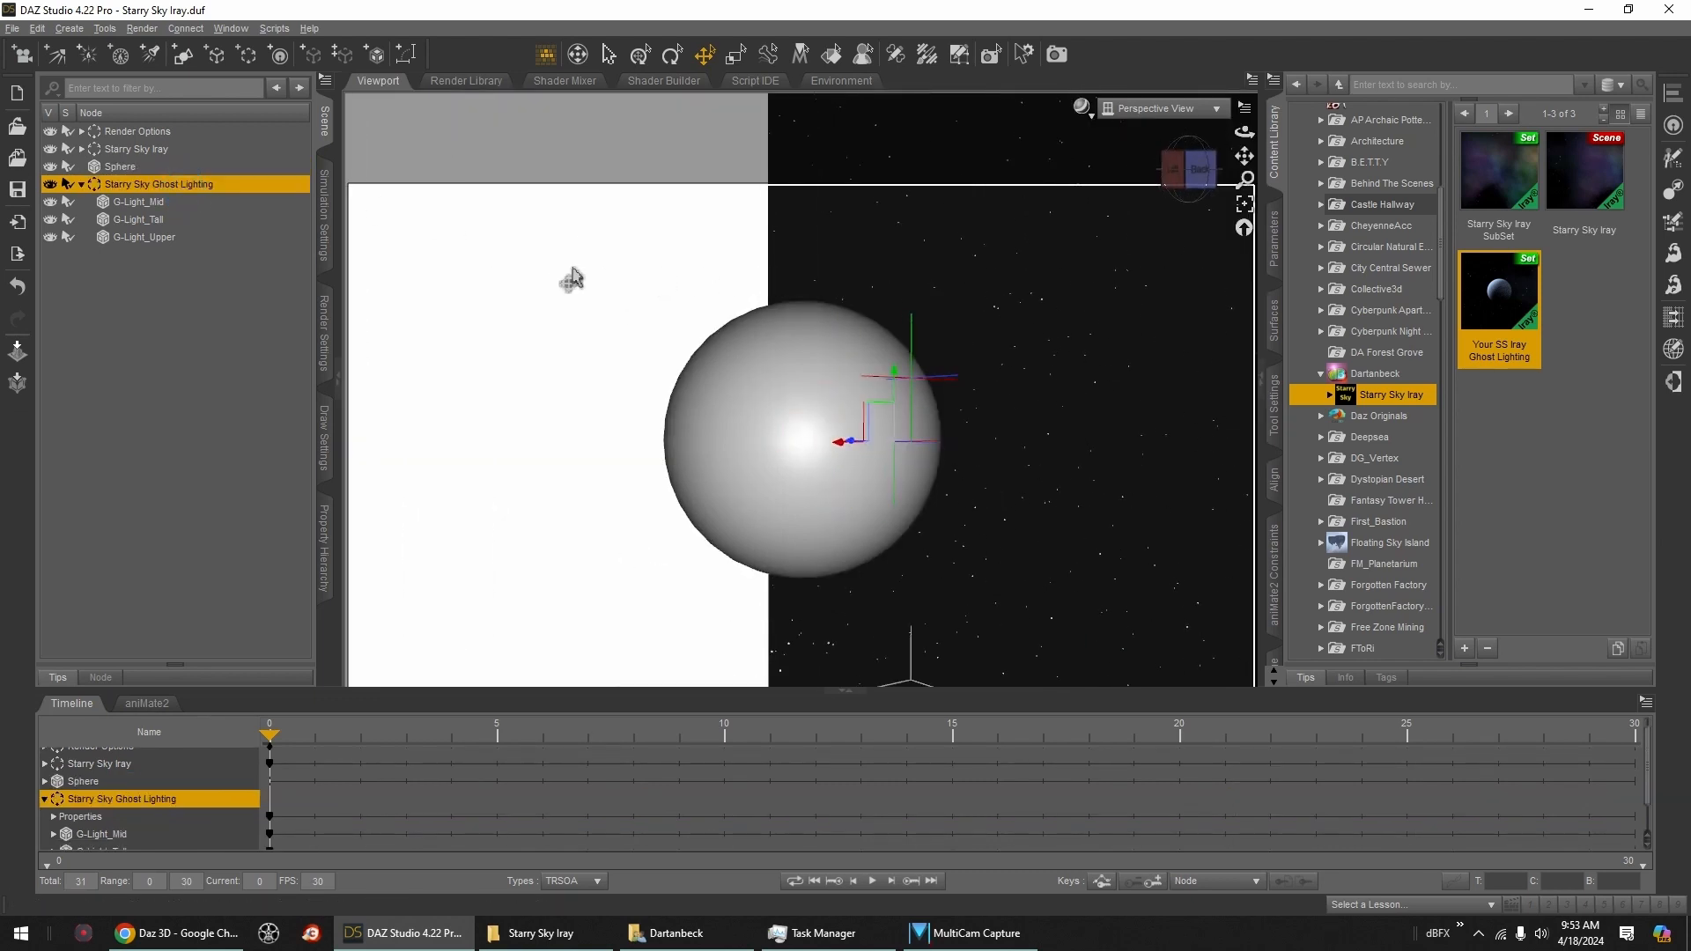
pyautogui.click(1181, 172)
pyautogui.click(1185, 174)
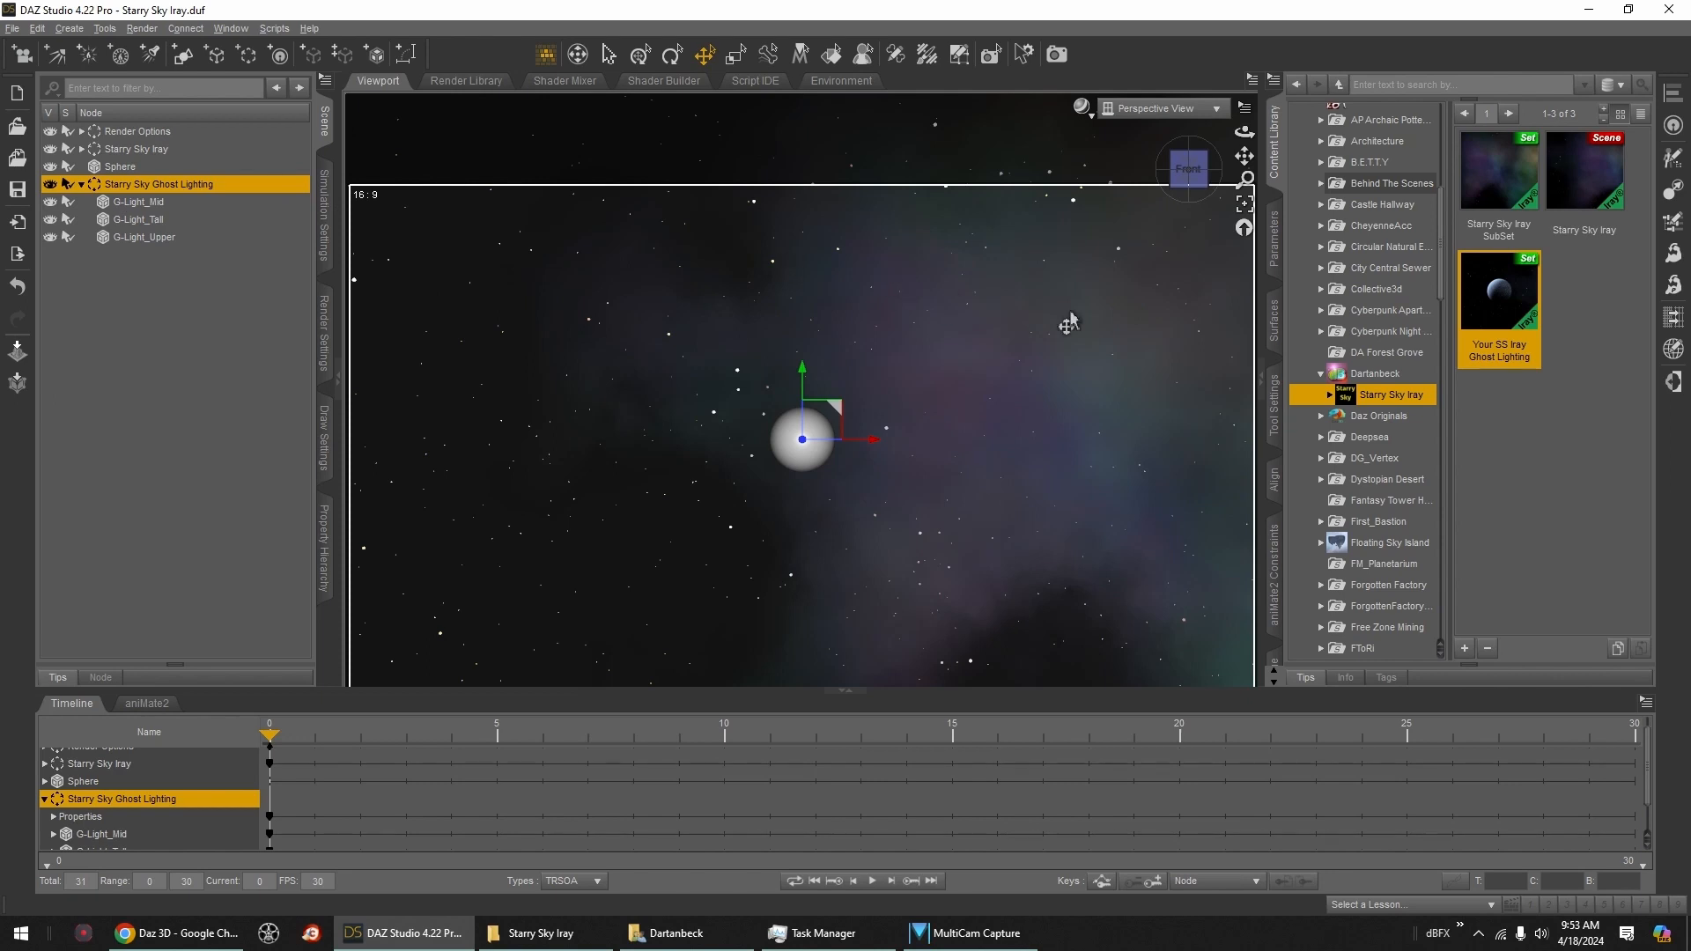
pyautogui.click(1274, 240)
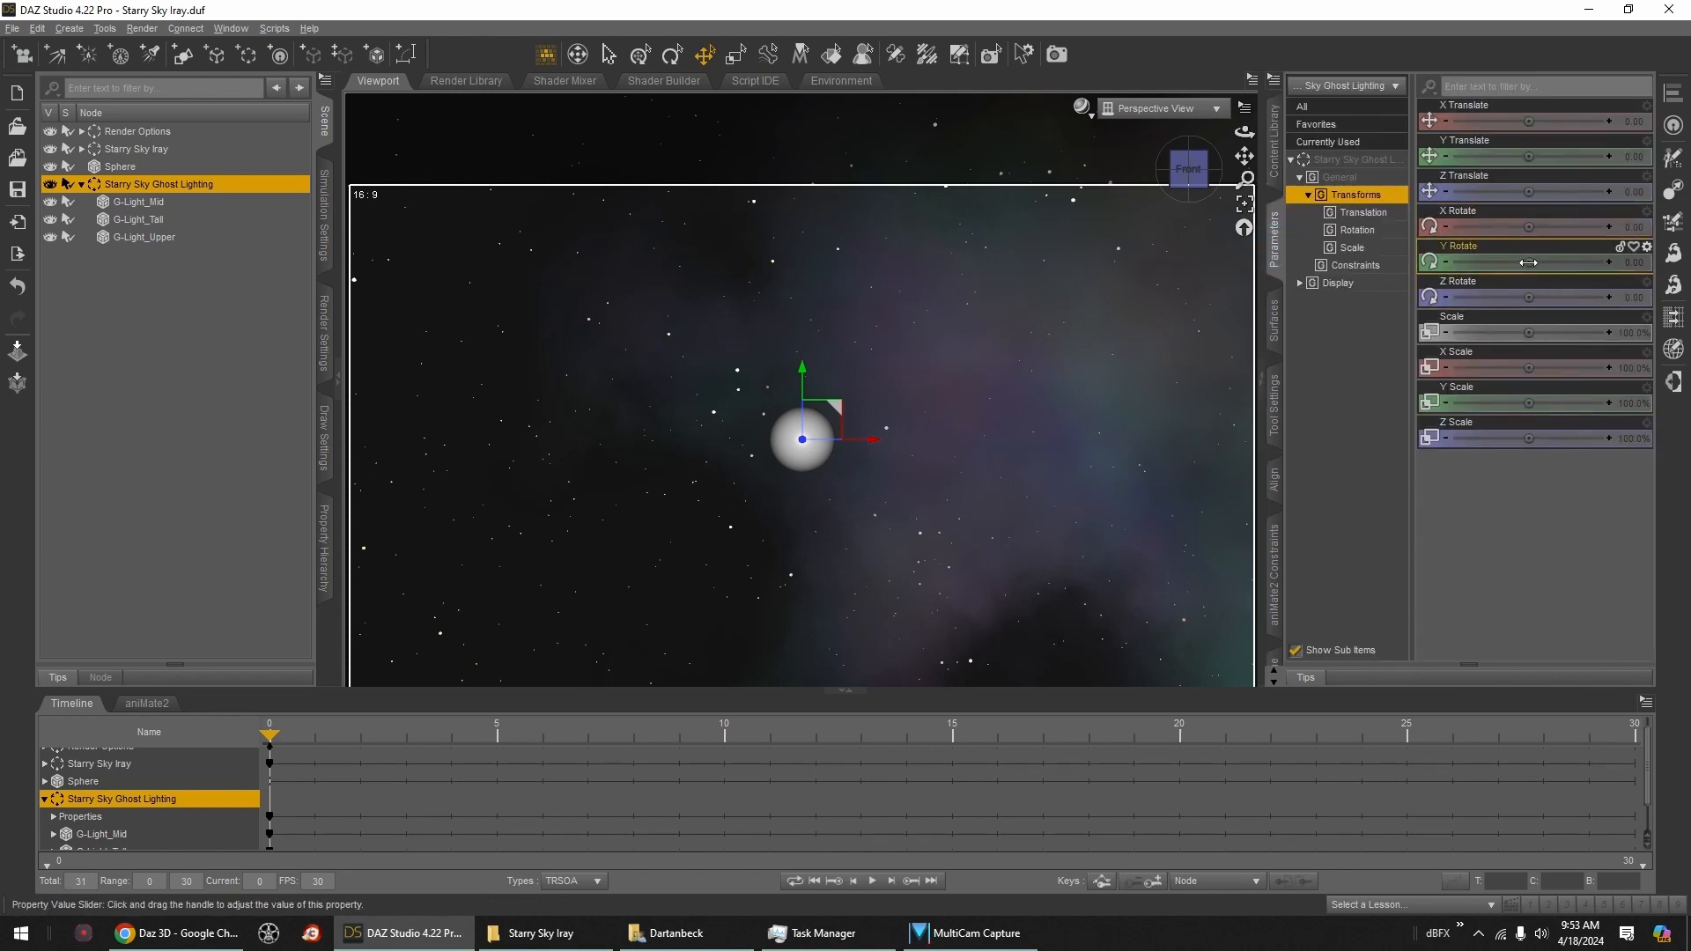
pyautogui.moveTo(1529, 262); pyautogui.dragTo(1580, 262)
pyautogui.hotkey('ctrl', 'z')
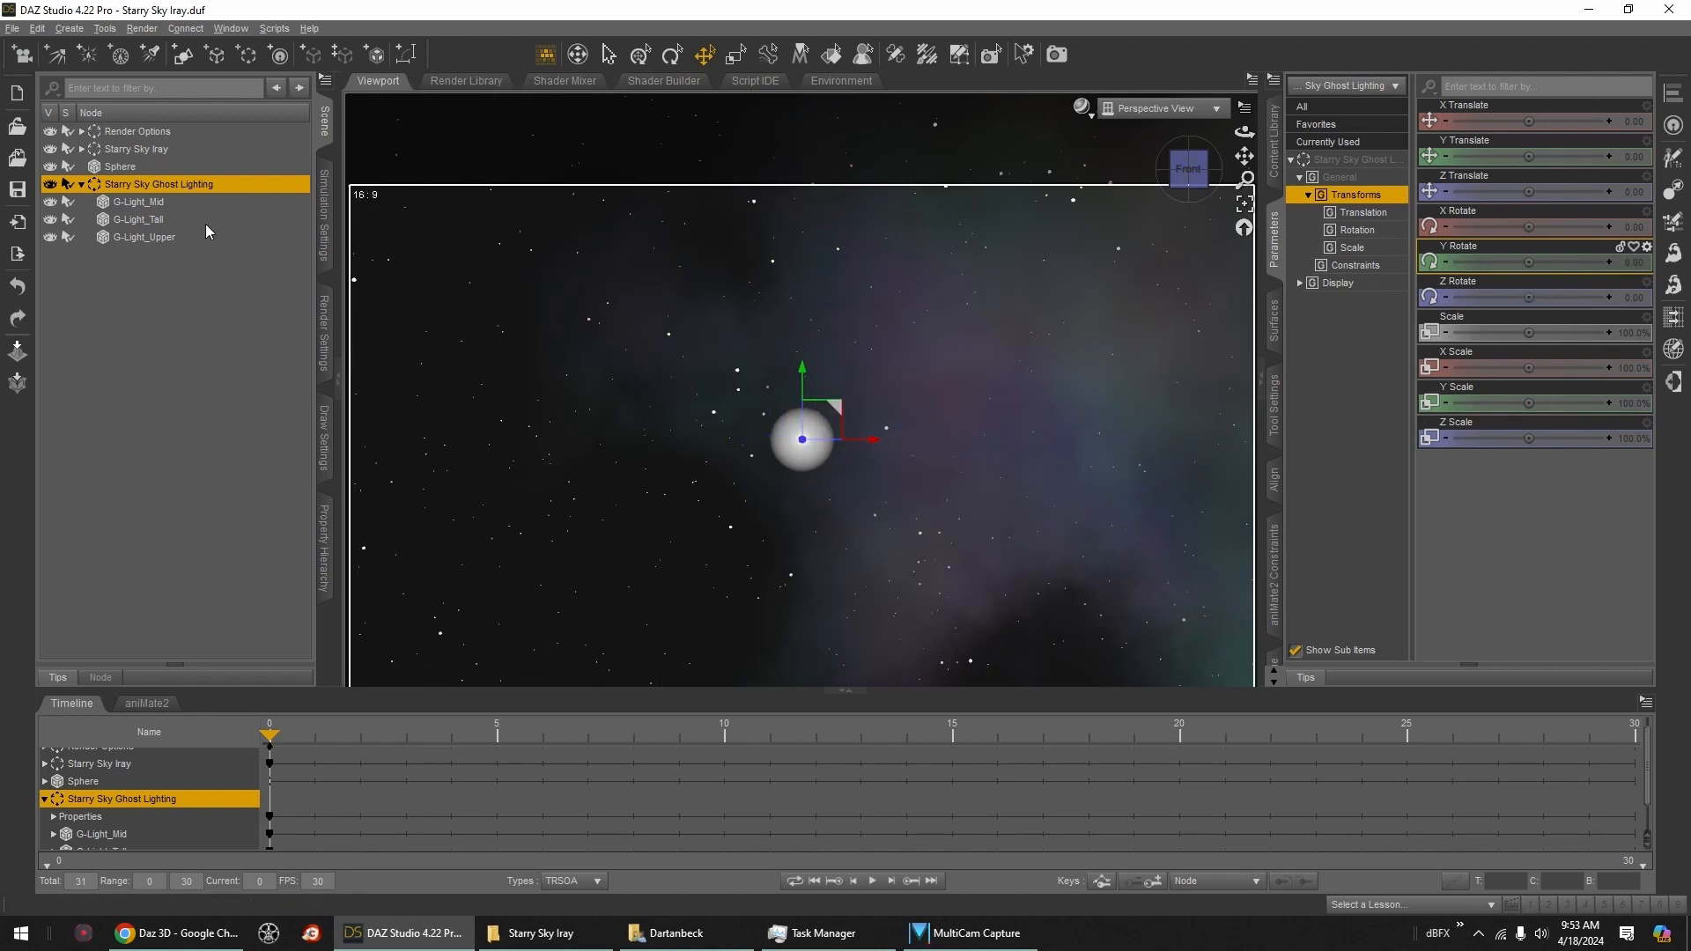
# Step: Reload the Starry Sky Iray scene from the content library without saving changes
pyautogui.click(1273, 143)
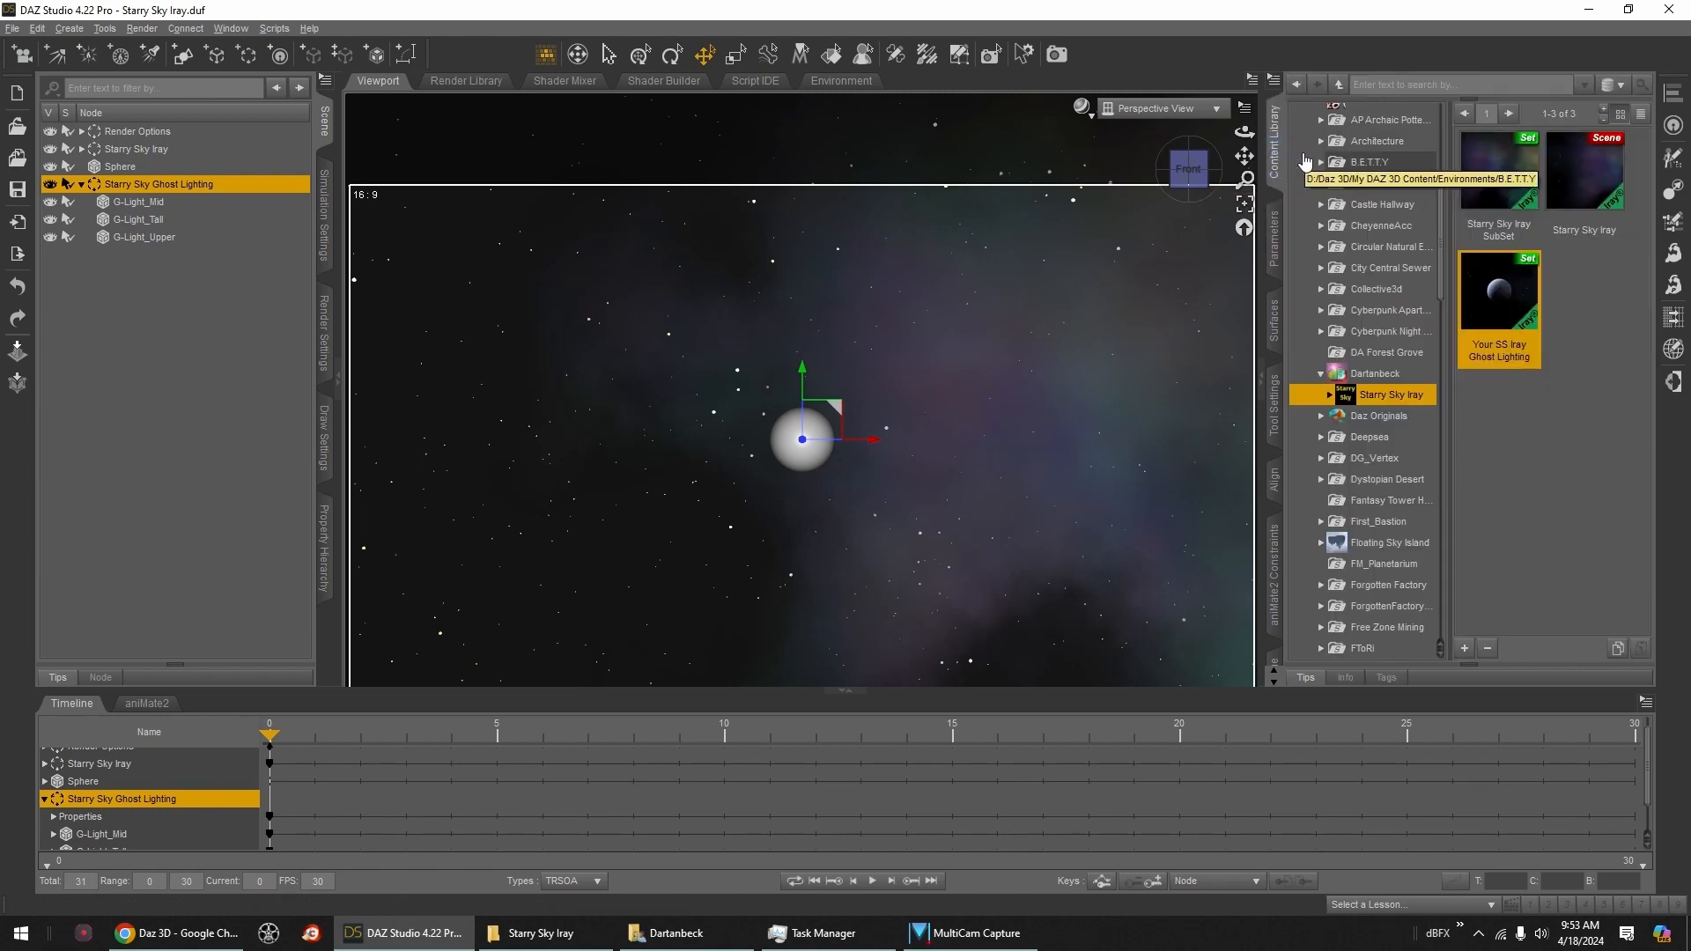
pyautogui.doubleClick(1586, 172)
pyautogui.click(844, 479)
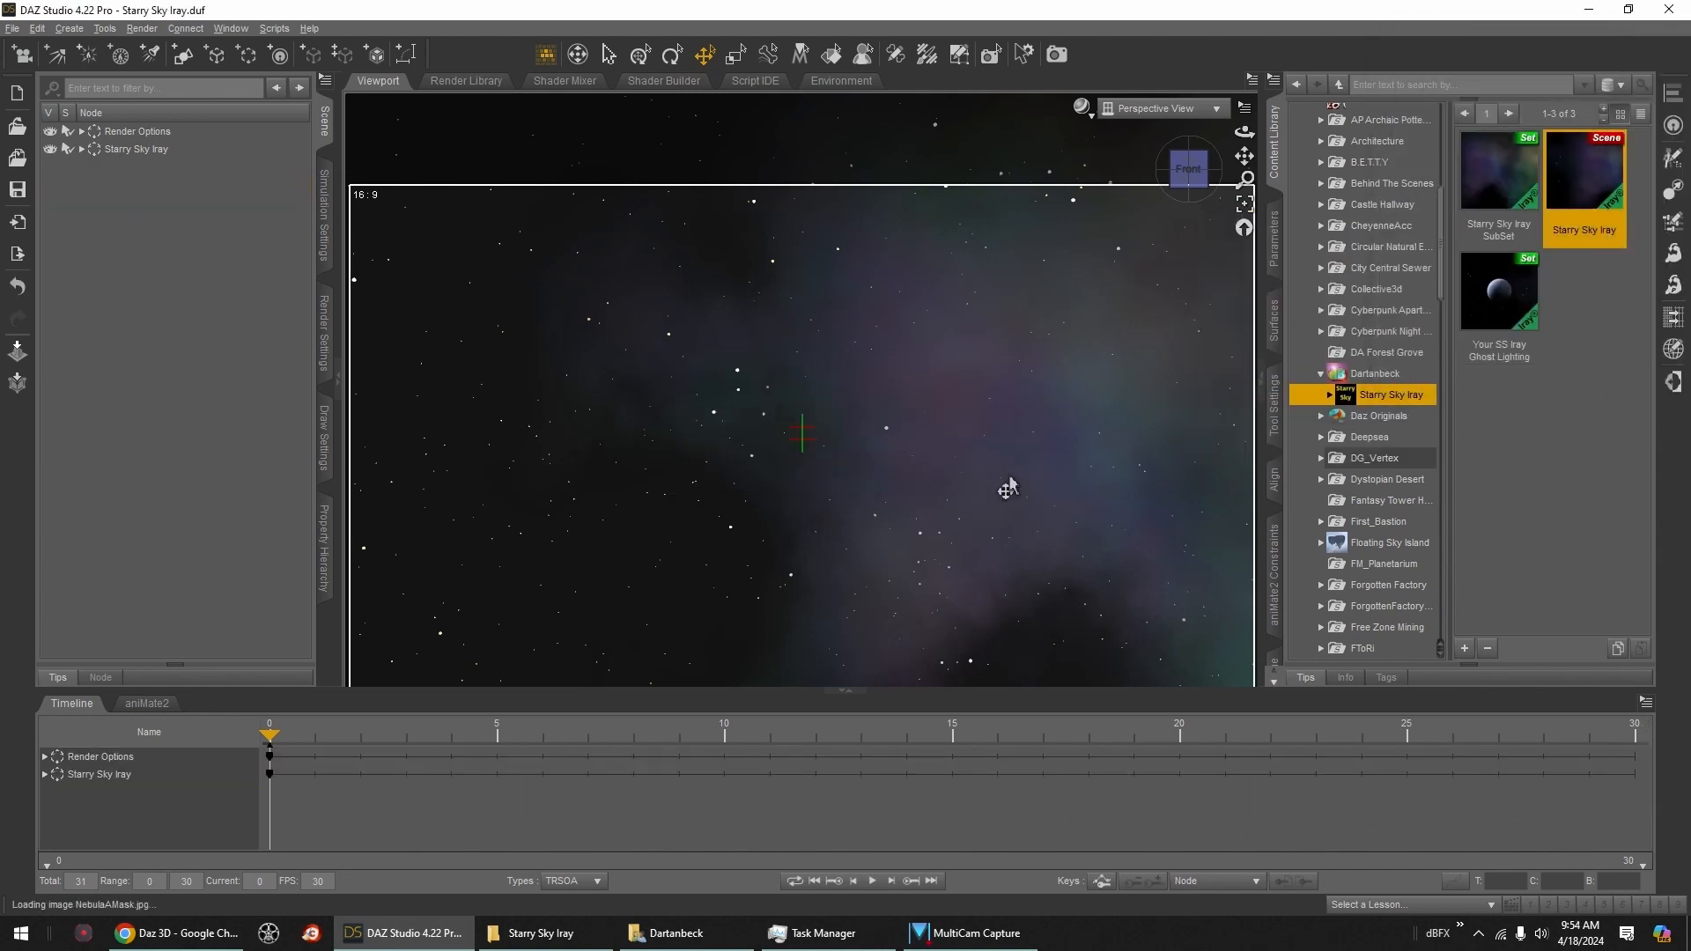
# Step: Hide every Starry Sky Iray object except Earth-Like Constellations, and look around at the constellation stars alone
pyautogui.click(82, 150)
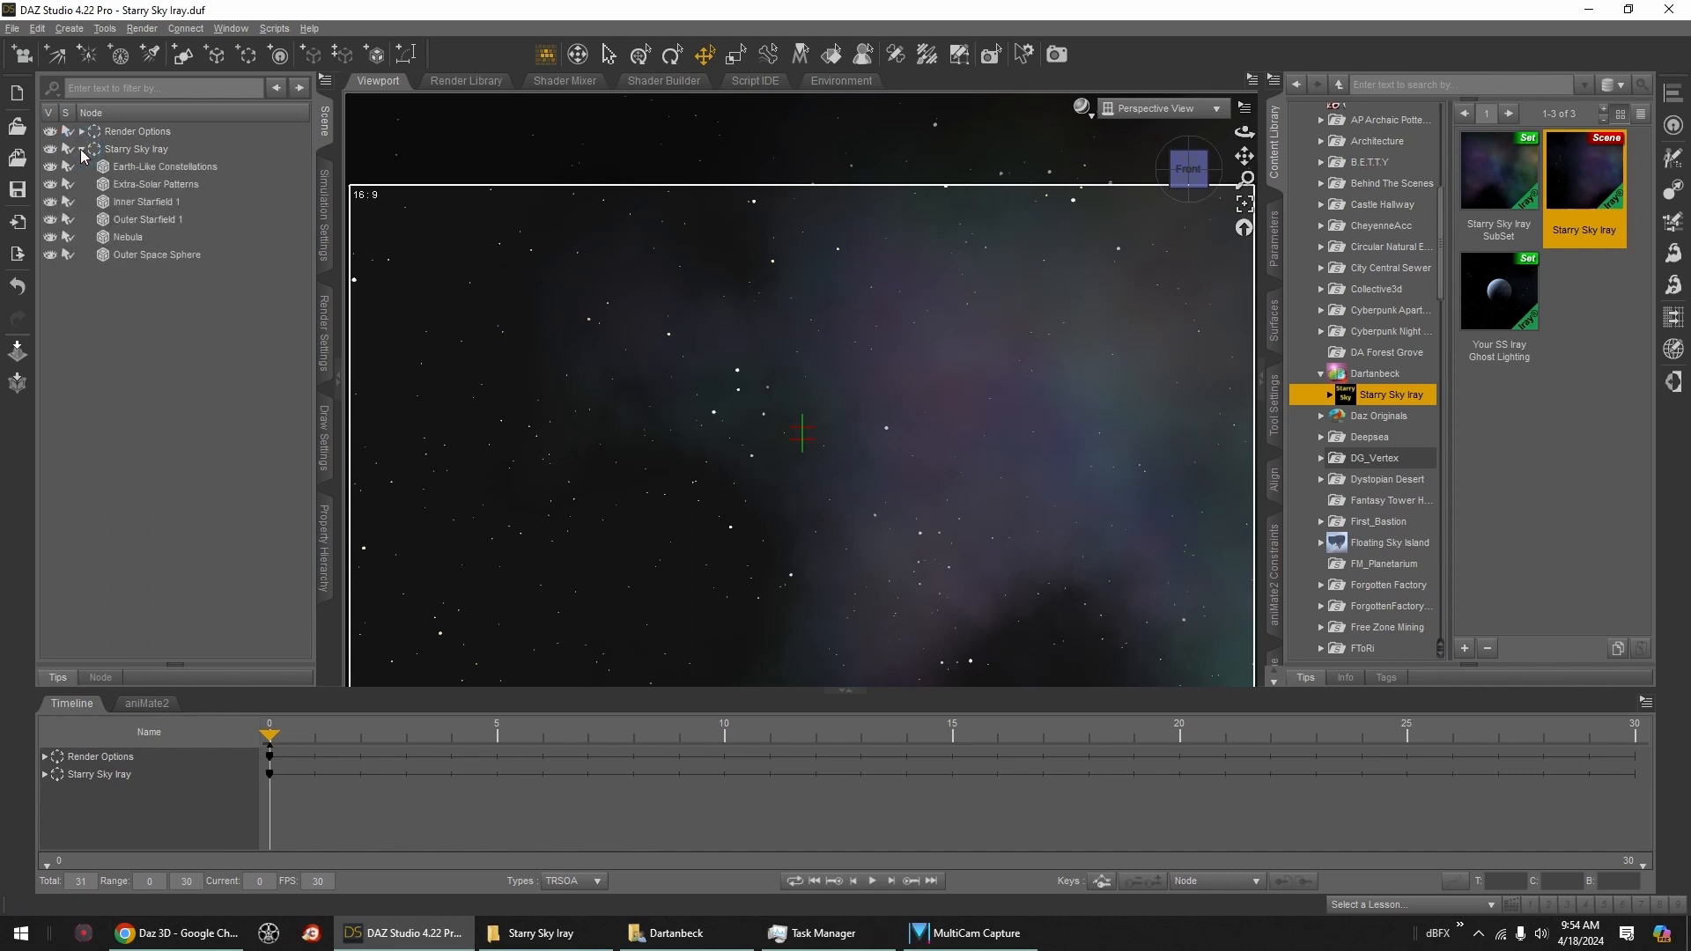
pyautogui.click(50, 254)
pyautogui.click(50, 237)
pyautogui.click(50, 202)
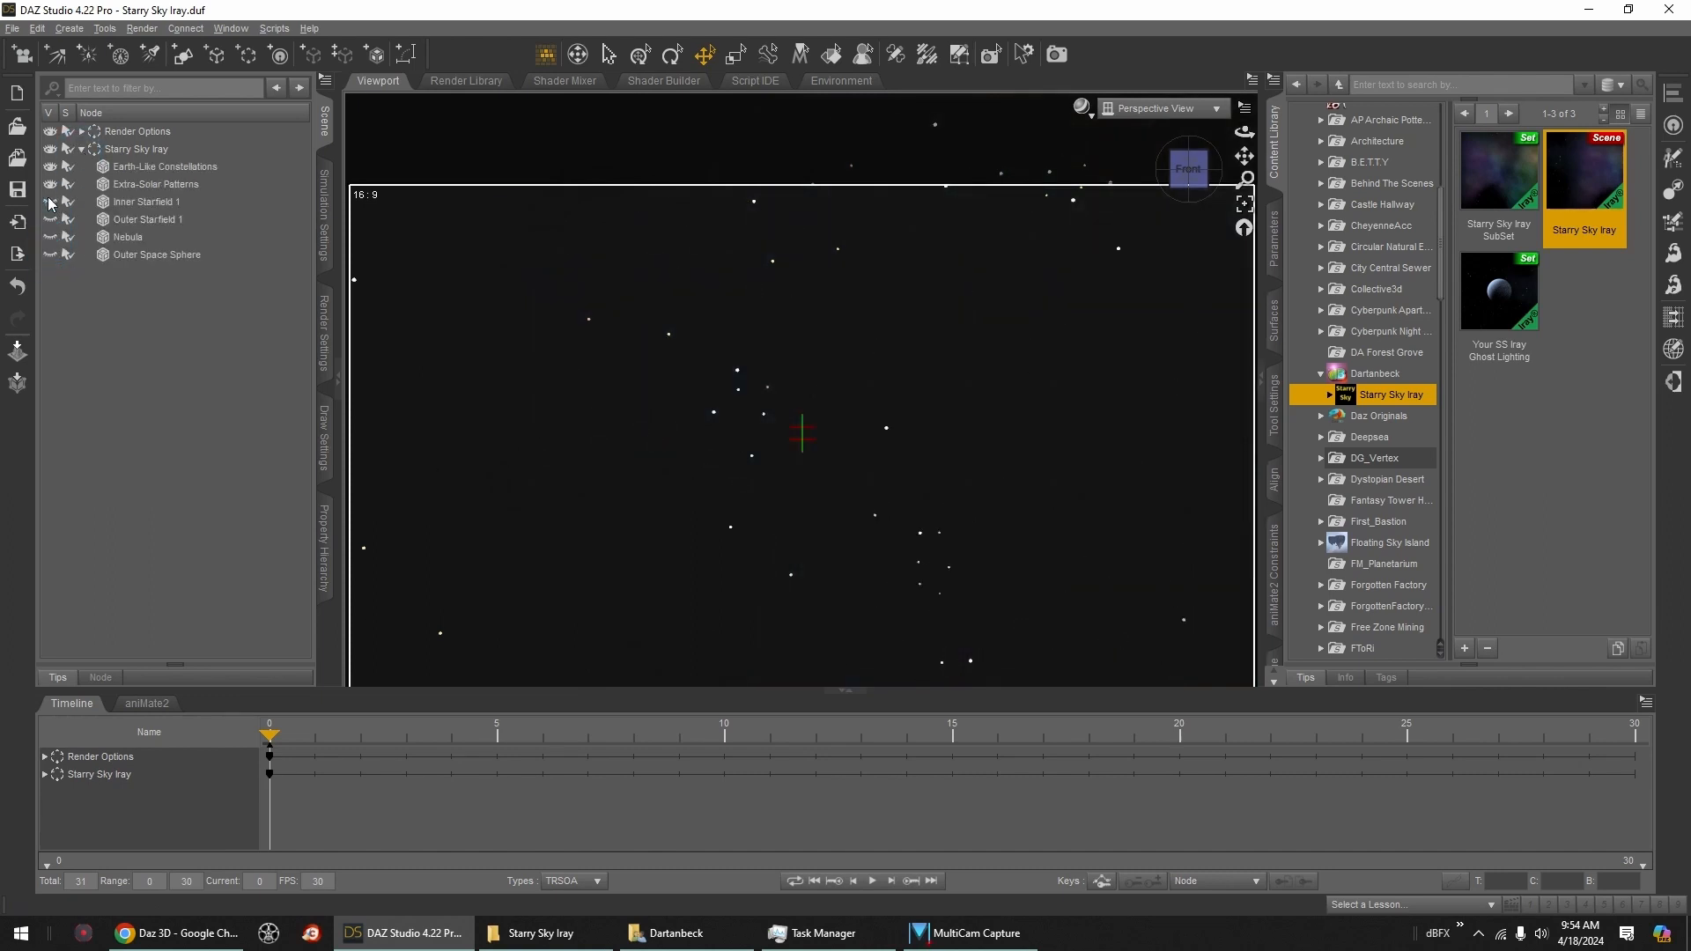
pyautogui.click(50, 184)
pyautogui.moveTo(1194, 174); pyautogui.dragTo(1375, 181)
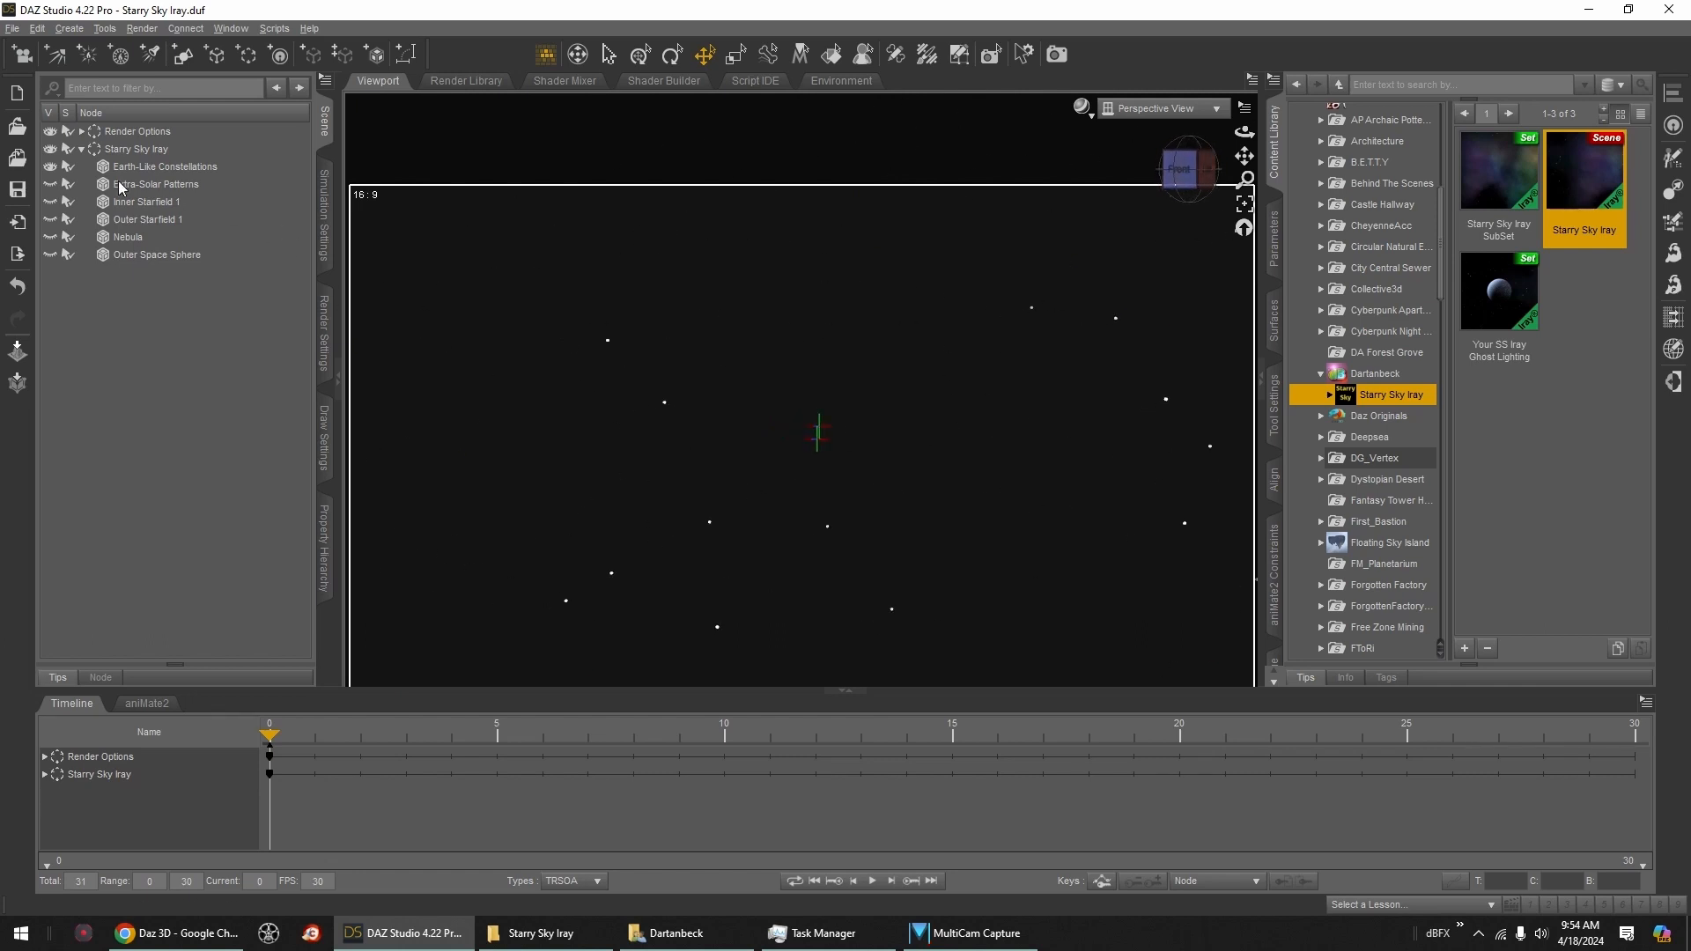
# Step: Hide Earth-Like Constellations, show Extra-Solar Patterns instead, and look around at its stars
pyautogui.click(53, 170)
pyautogui.click(52, 184)
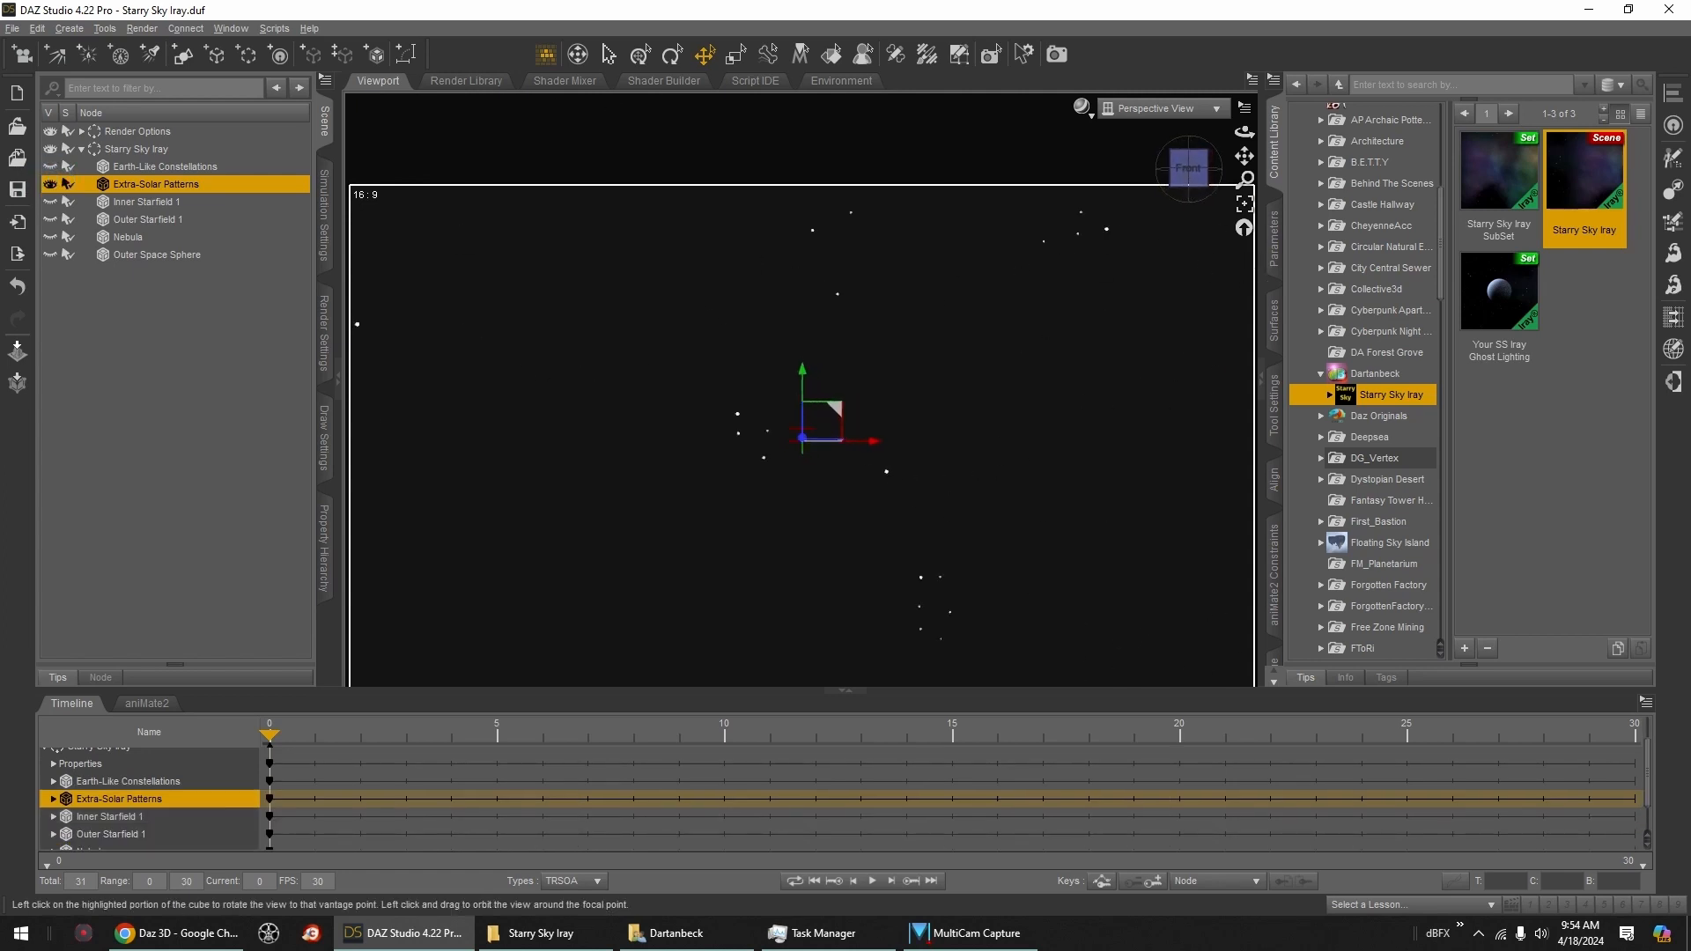
pyautogui.moveTo(1188, 169); pyautogui.dragTo(1181, 187)
pyautogui.click(609, 54)
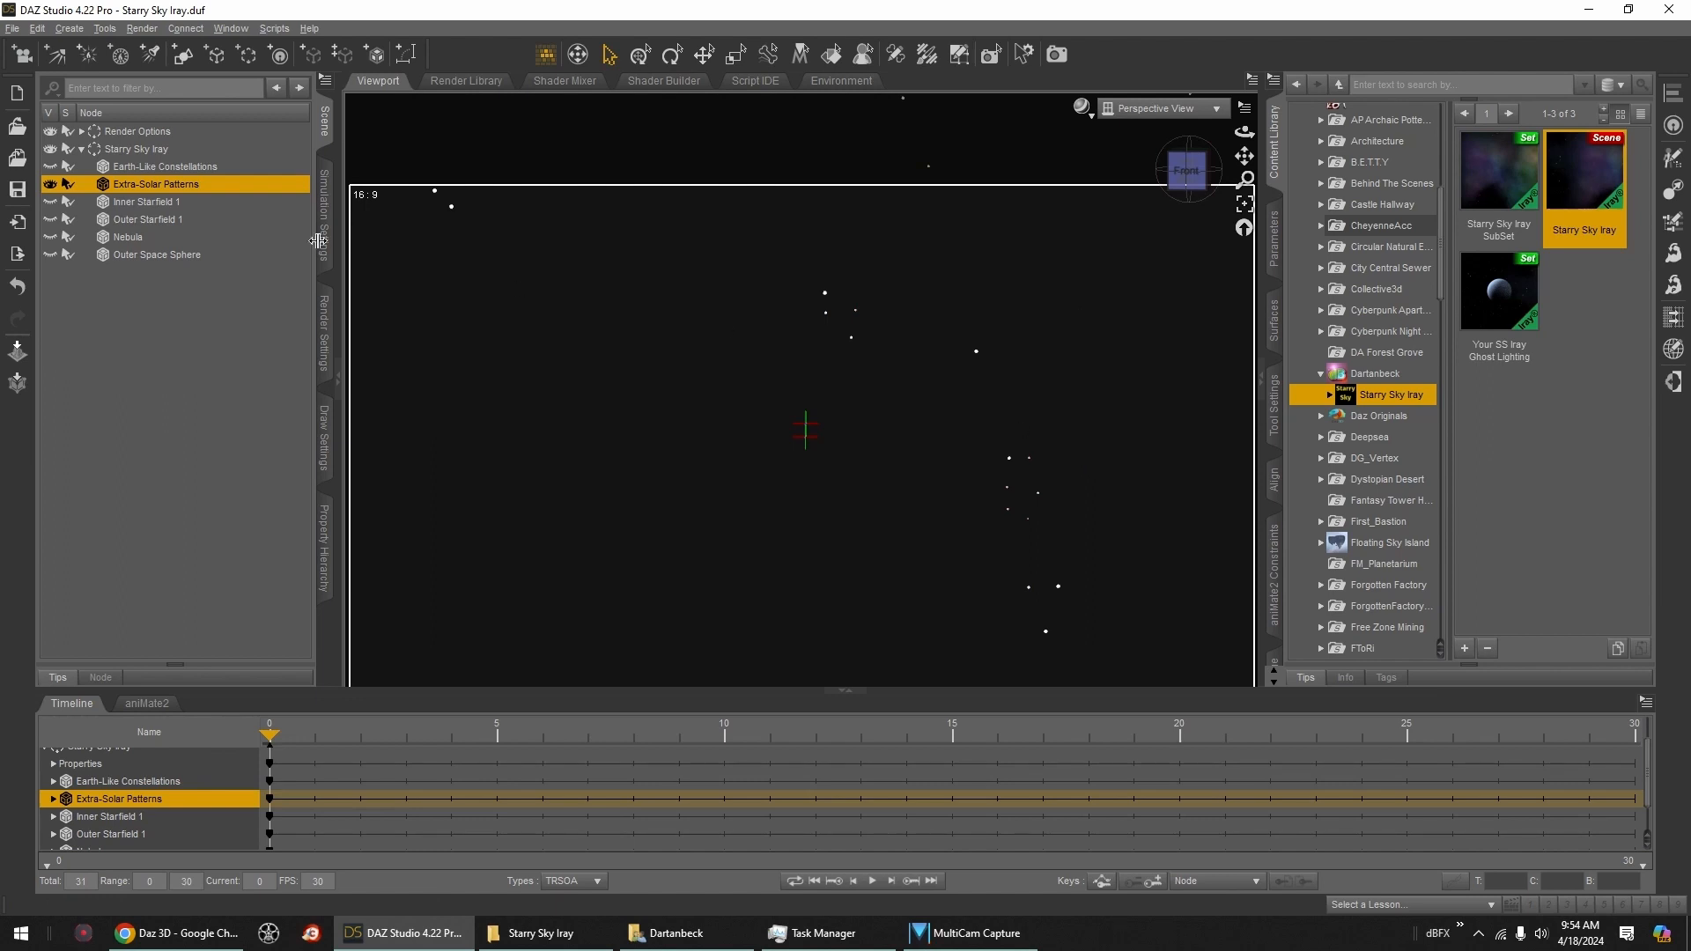
# Step: Hide Extra-Solar Patterns, show only Inner Starfield 1, and inspect its stars from several directions
pyautogui.click(51, 167)
pyautogui.click(50, 166)
pyautogui.click(50, 184)
pyautogui.click(50, 202)
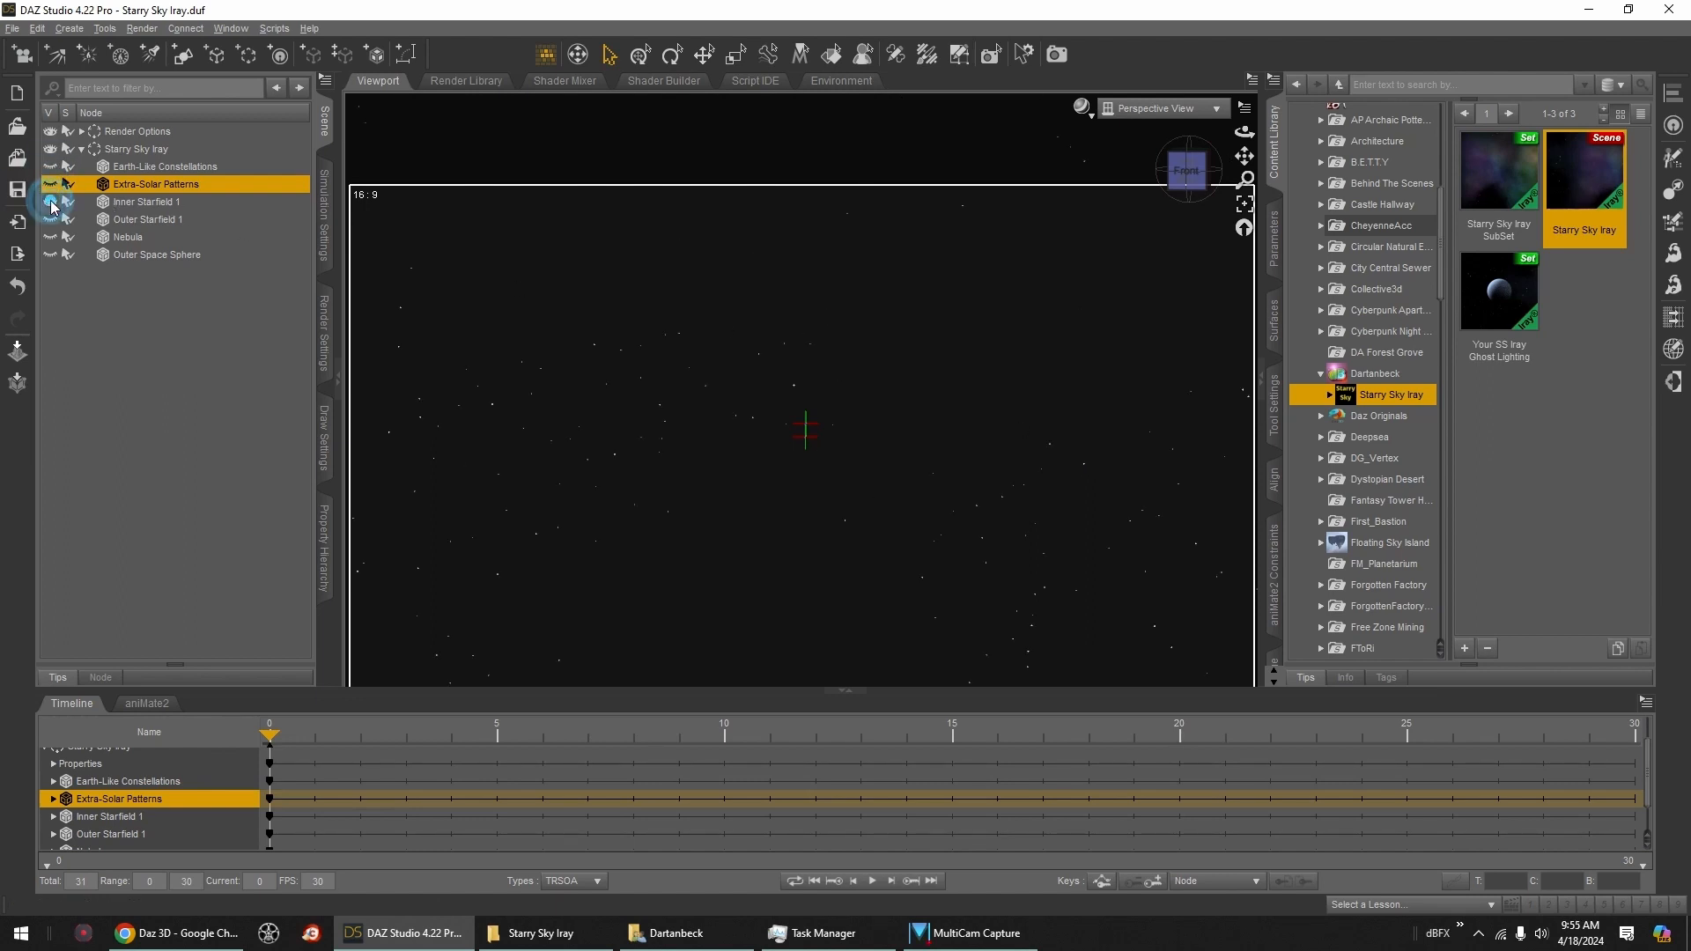
pyautogui.moveTo(1192, 180)
pyautogui.mouseDown()
pyautogui.moveTo(1177, 178)
pyautogui.moveTo(1225, 170)
pyautogui.moveTo(1182, 167)
pyautogui.mouseUp()
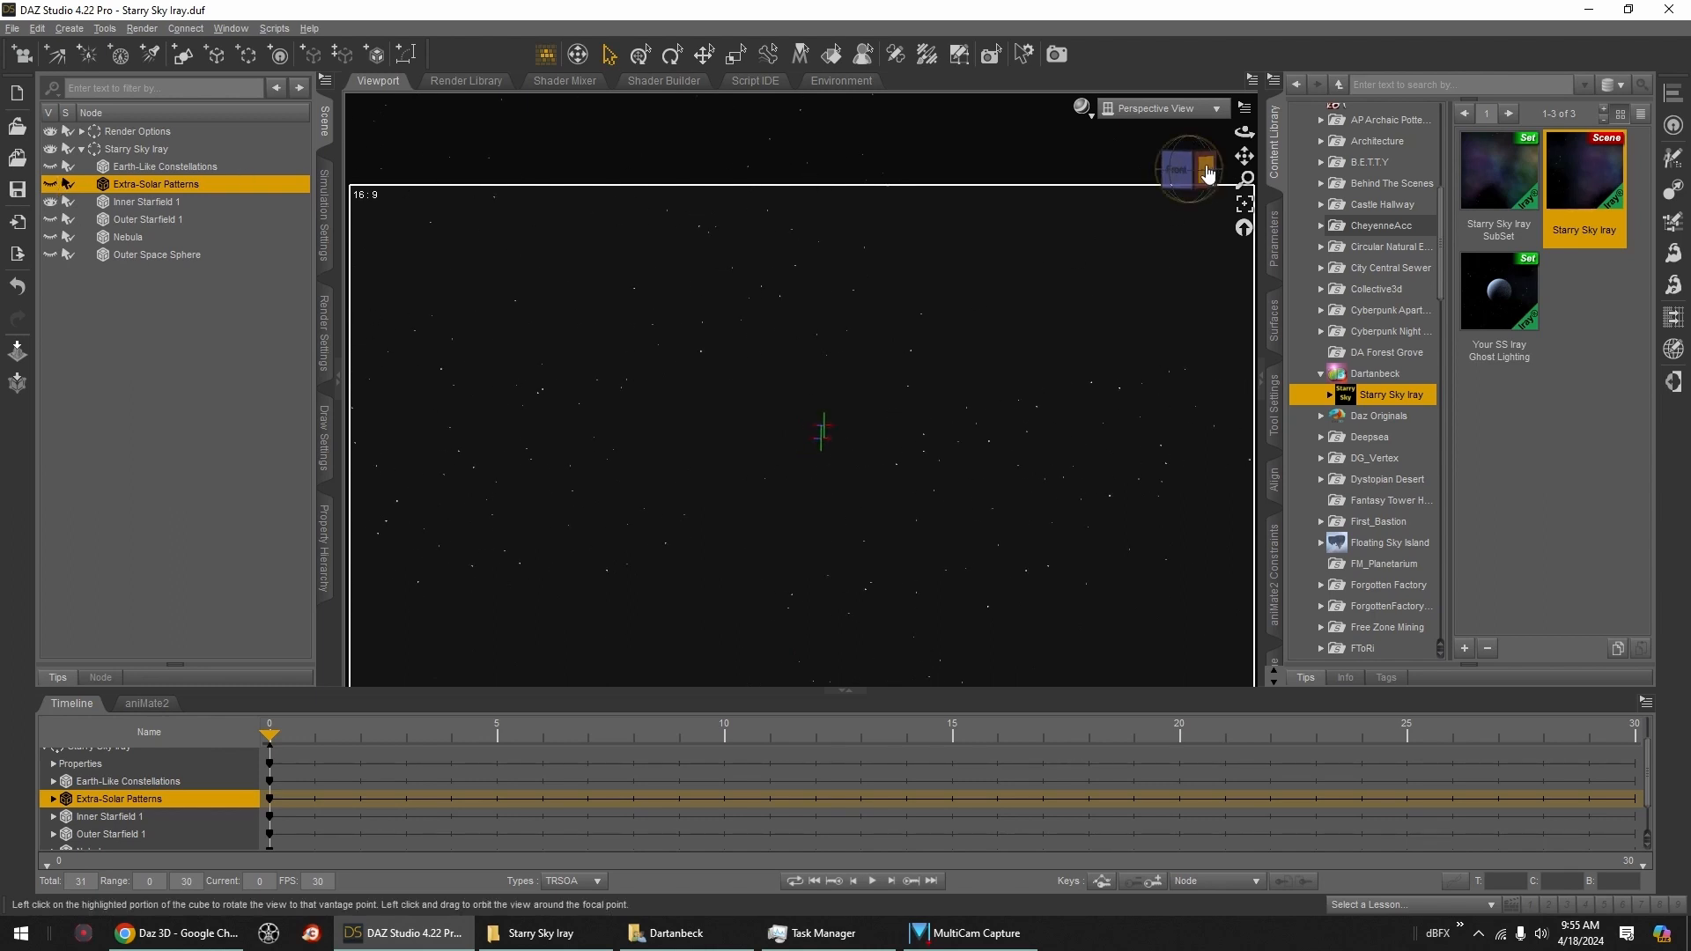
pyautogui.moveTo(1207, 168); pyautogui.dragTo(1189, 167)
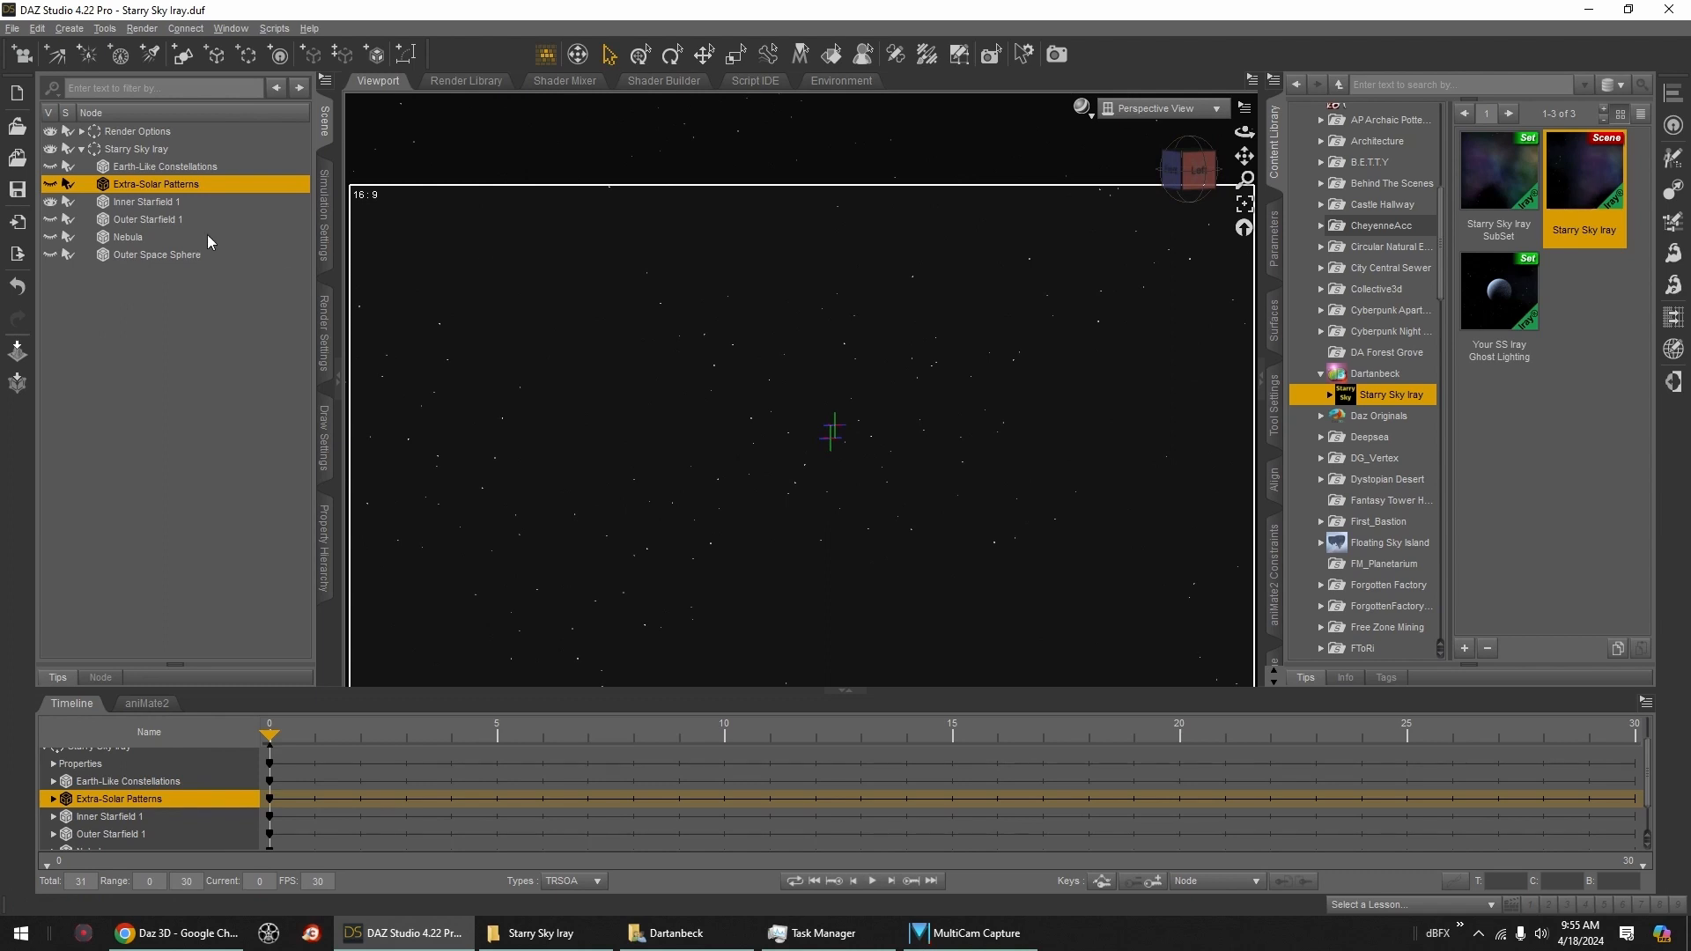
# Step: Hide Inner Starfield 1, show only Outer Starfield 1, and inspect its stars from another direction
pyautogui.click(49, 205)
pyautogui.click(50, 184)
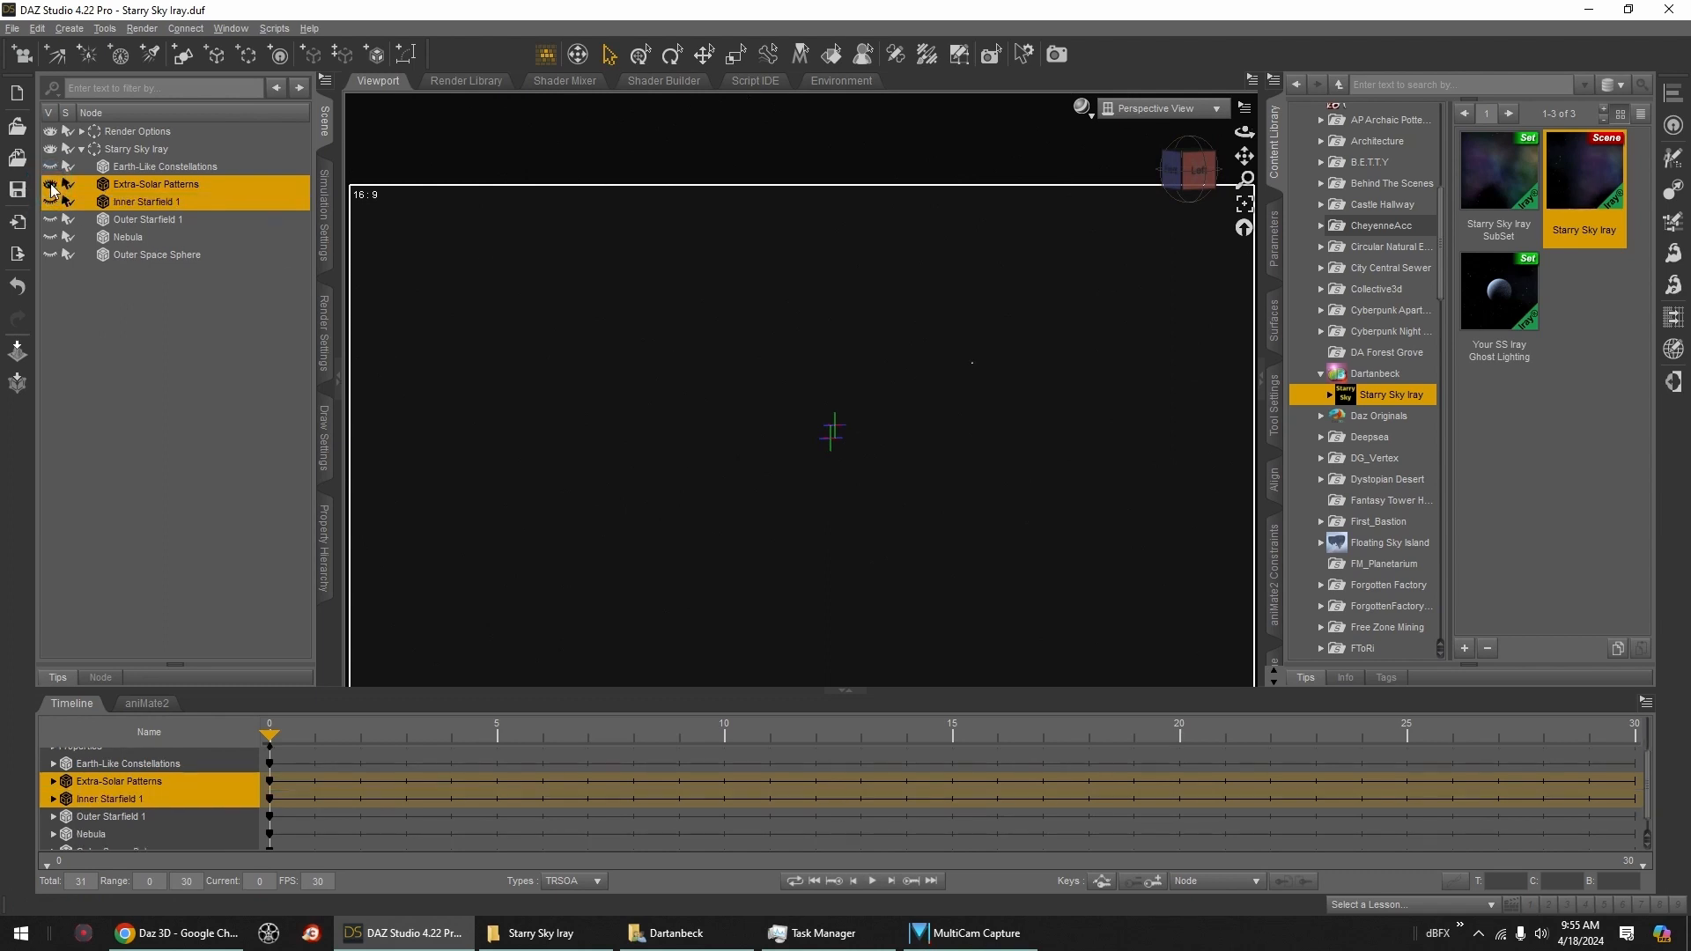
pyautogui.click(50, 185)
pyautogui.click(50, 221)
pyautogui.moveTo(1189, 173)
pyautogui.mouseDown()
pyautogui.moveTo(1150, 179)
pyautogui.moveTo(1201, 169)
pyautogui.mouseUp()
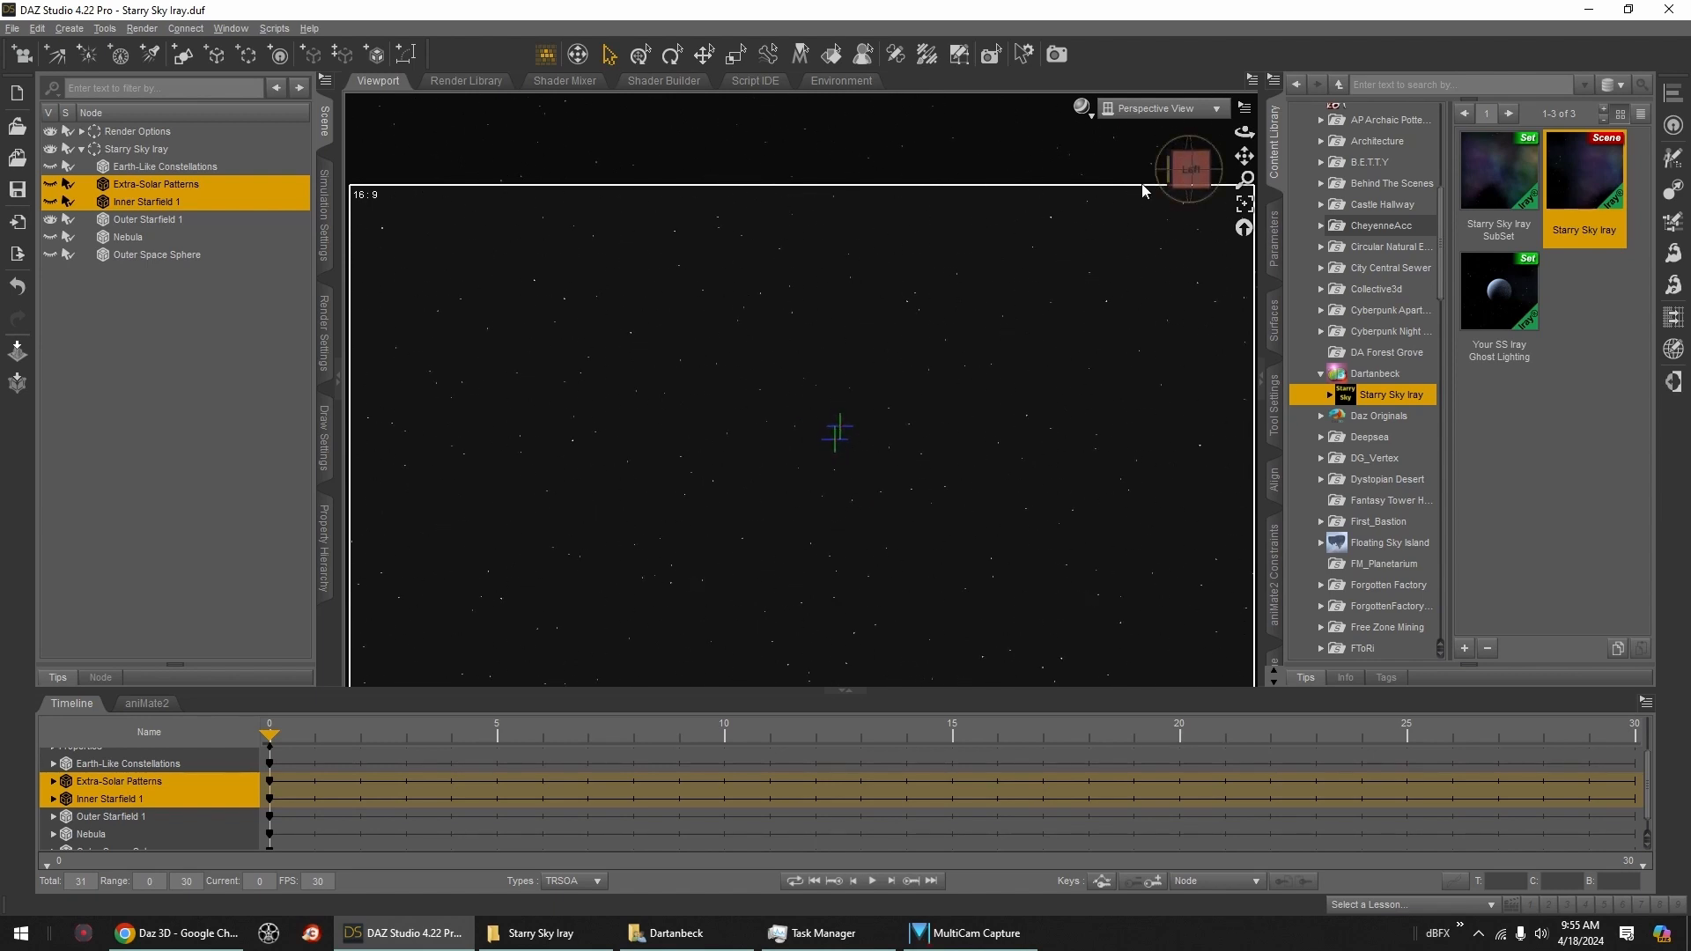
# Step: Review the surface lists of Outer Starfield 1, Inner Starfield 1, Extra-Solar Patterns and Earth-Like Constellations one after another
pyautogui.click(137, 219)
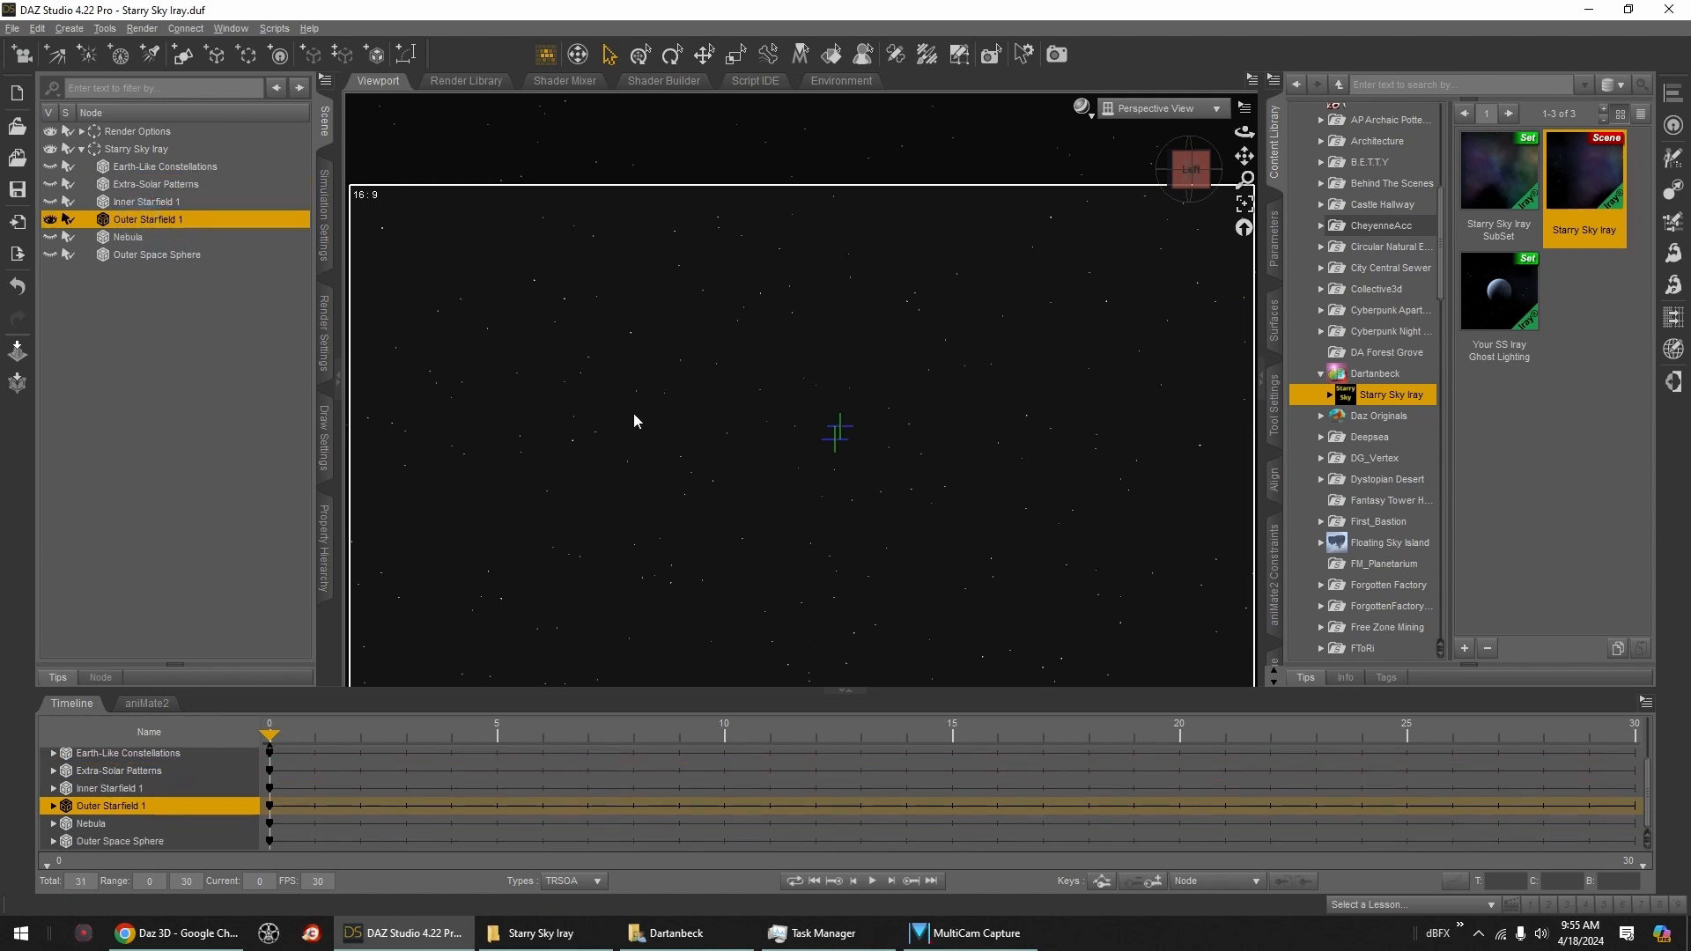
pyautogui.click(1274, 322)
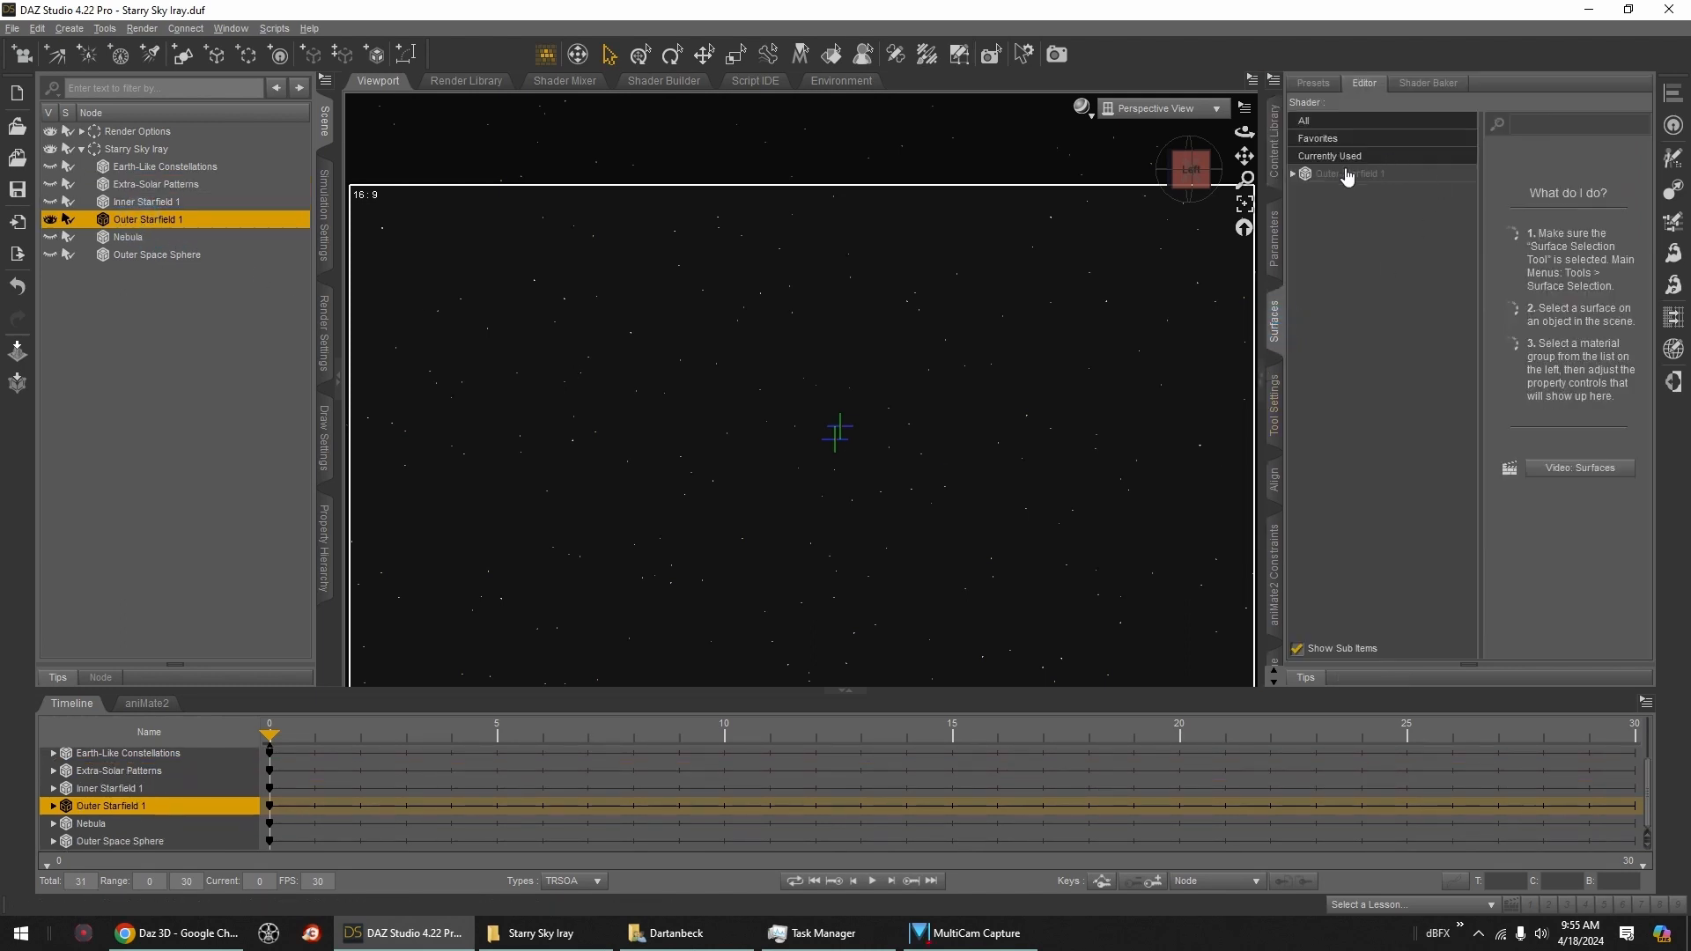
pyautogui.click(1293, 174)
pyautogui.click(132, 203)
pyautogui.click(1293, 173)
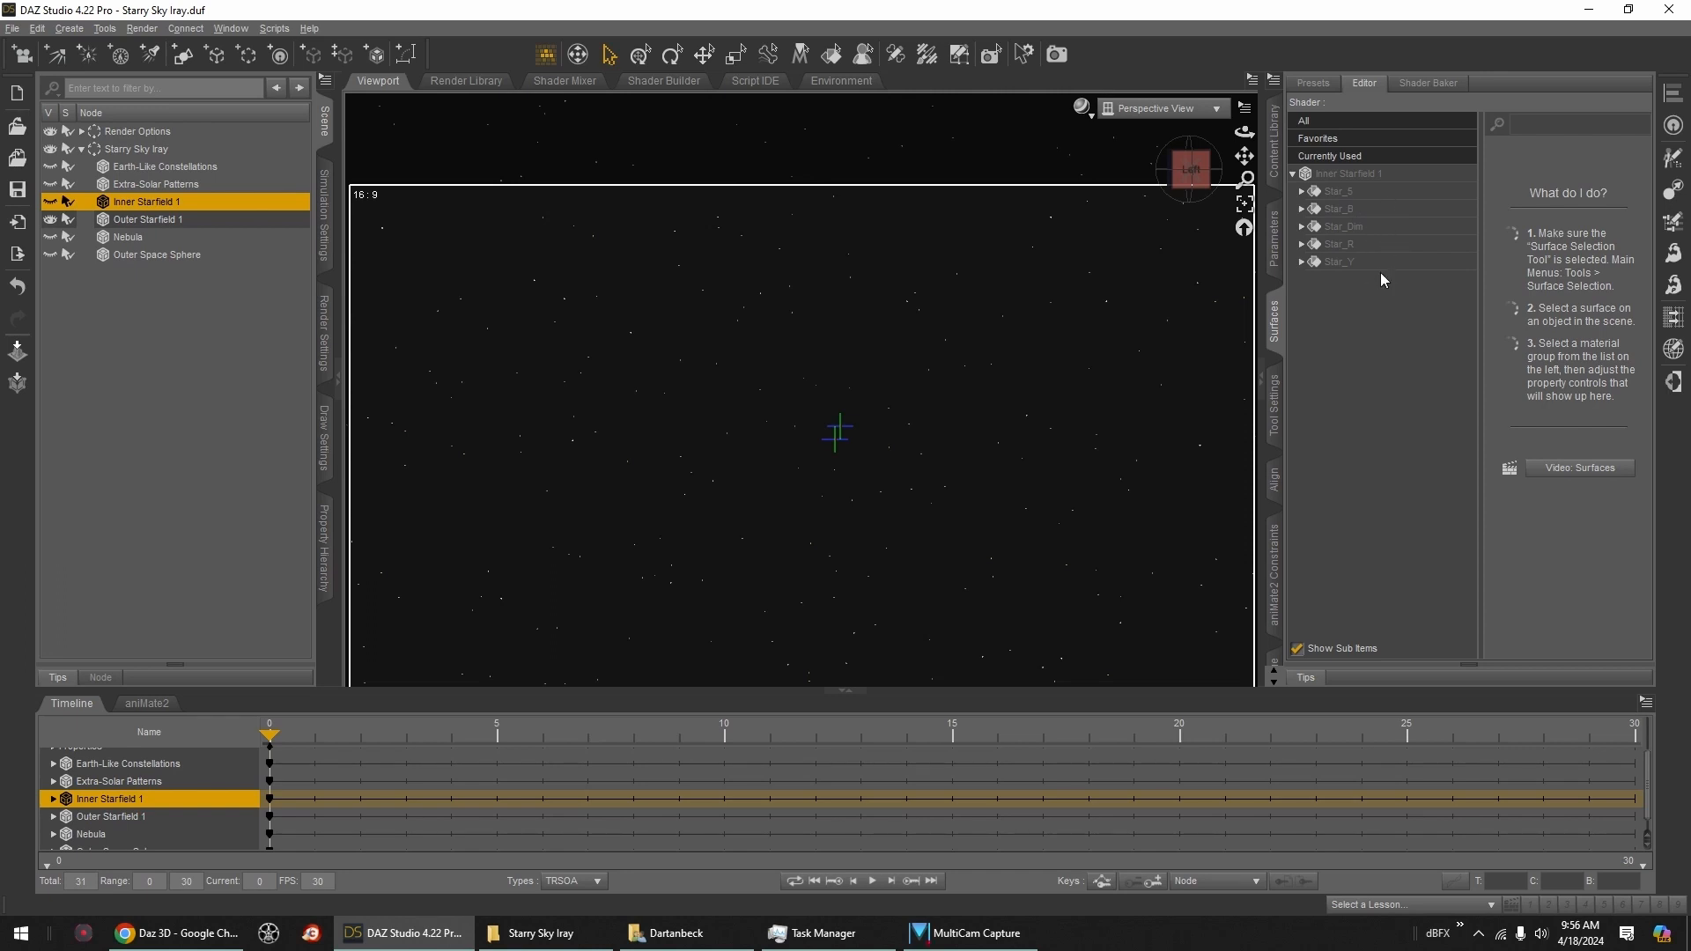
pyautogui.click(152, 187)
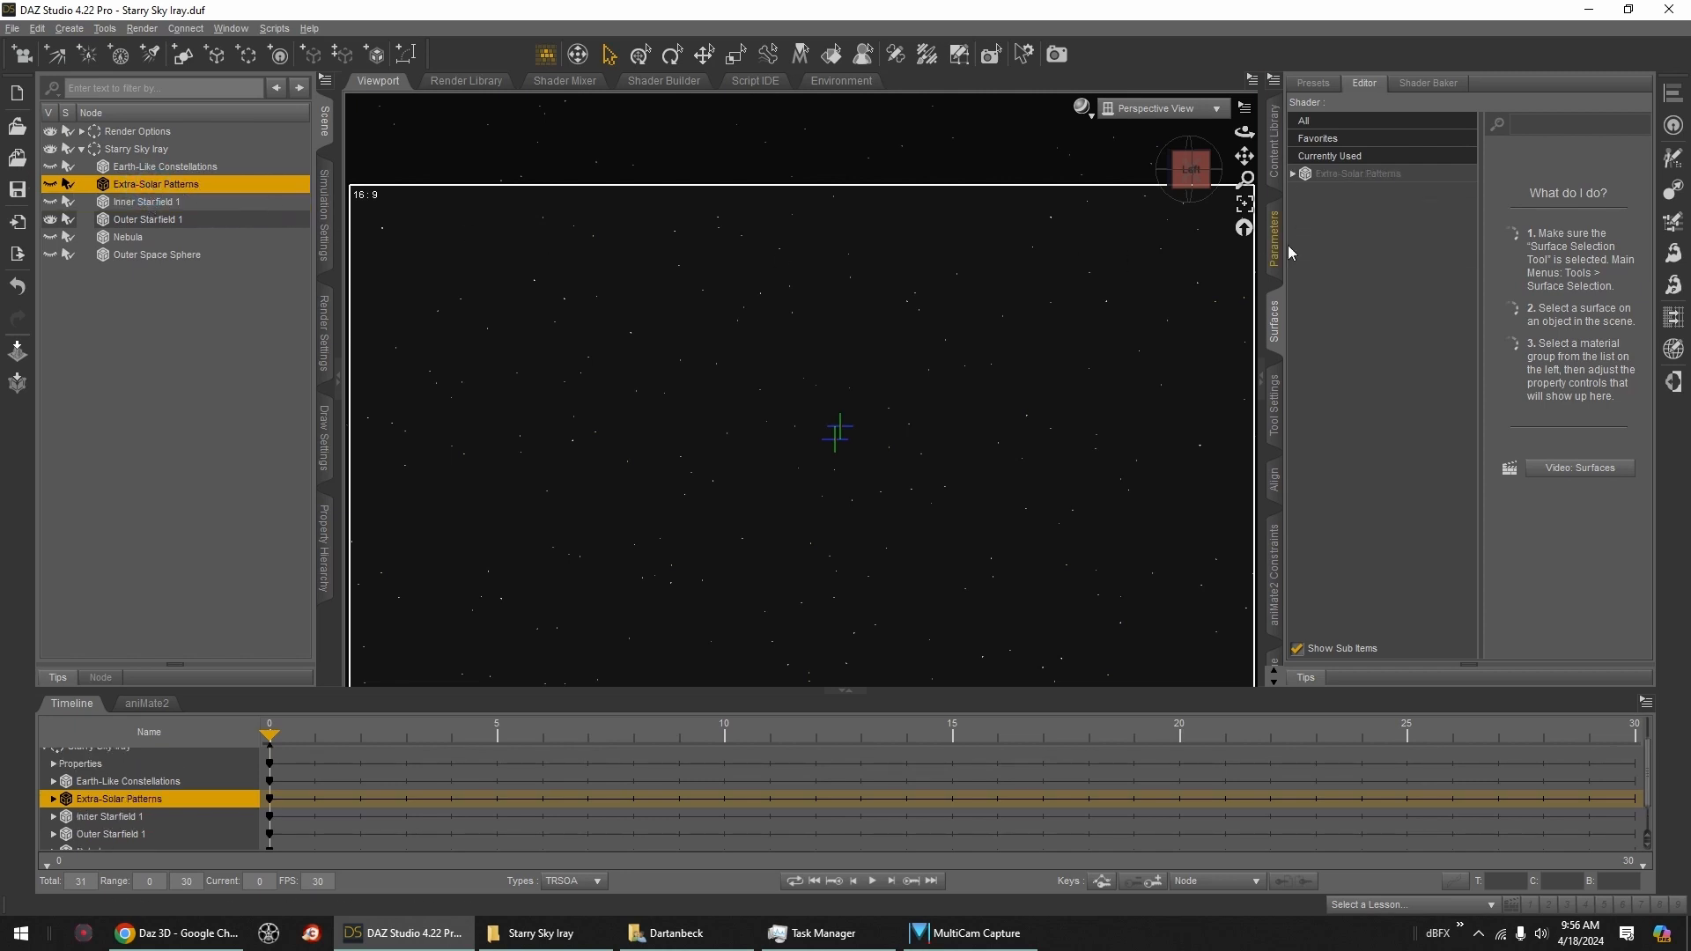
pyautogui.click(1293, 174)
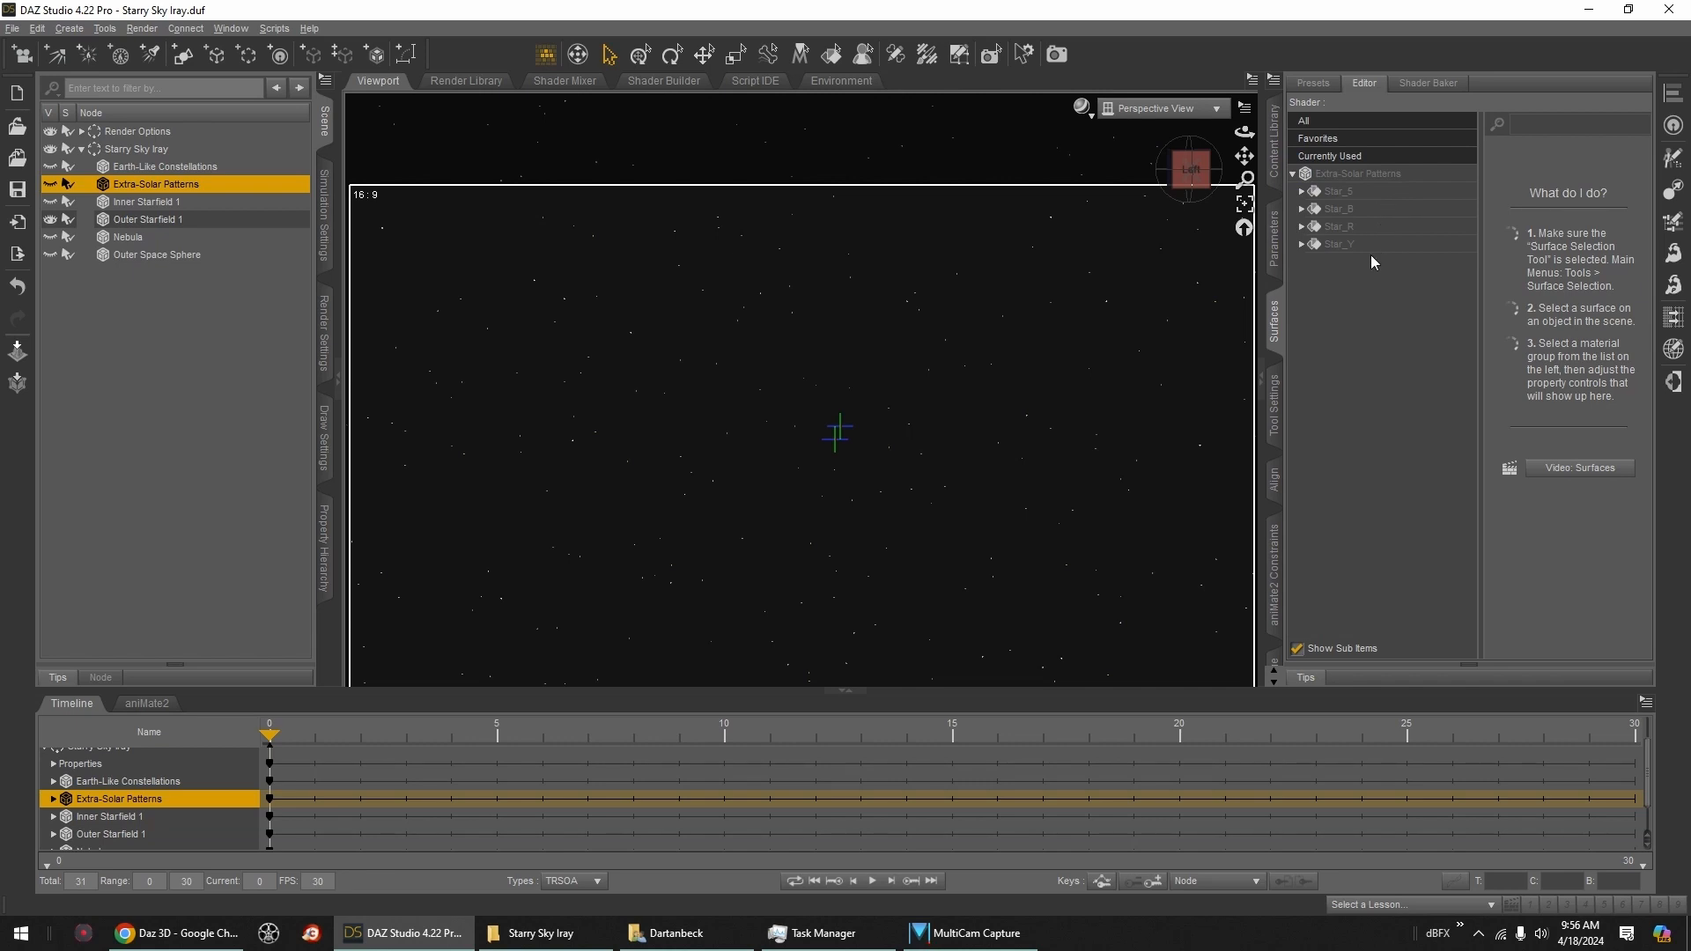
pyautogui.click(172, 168)
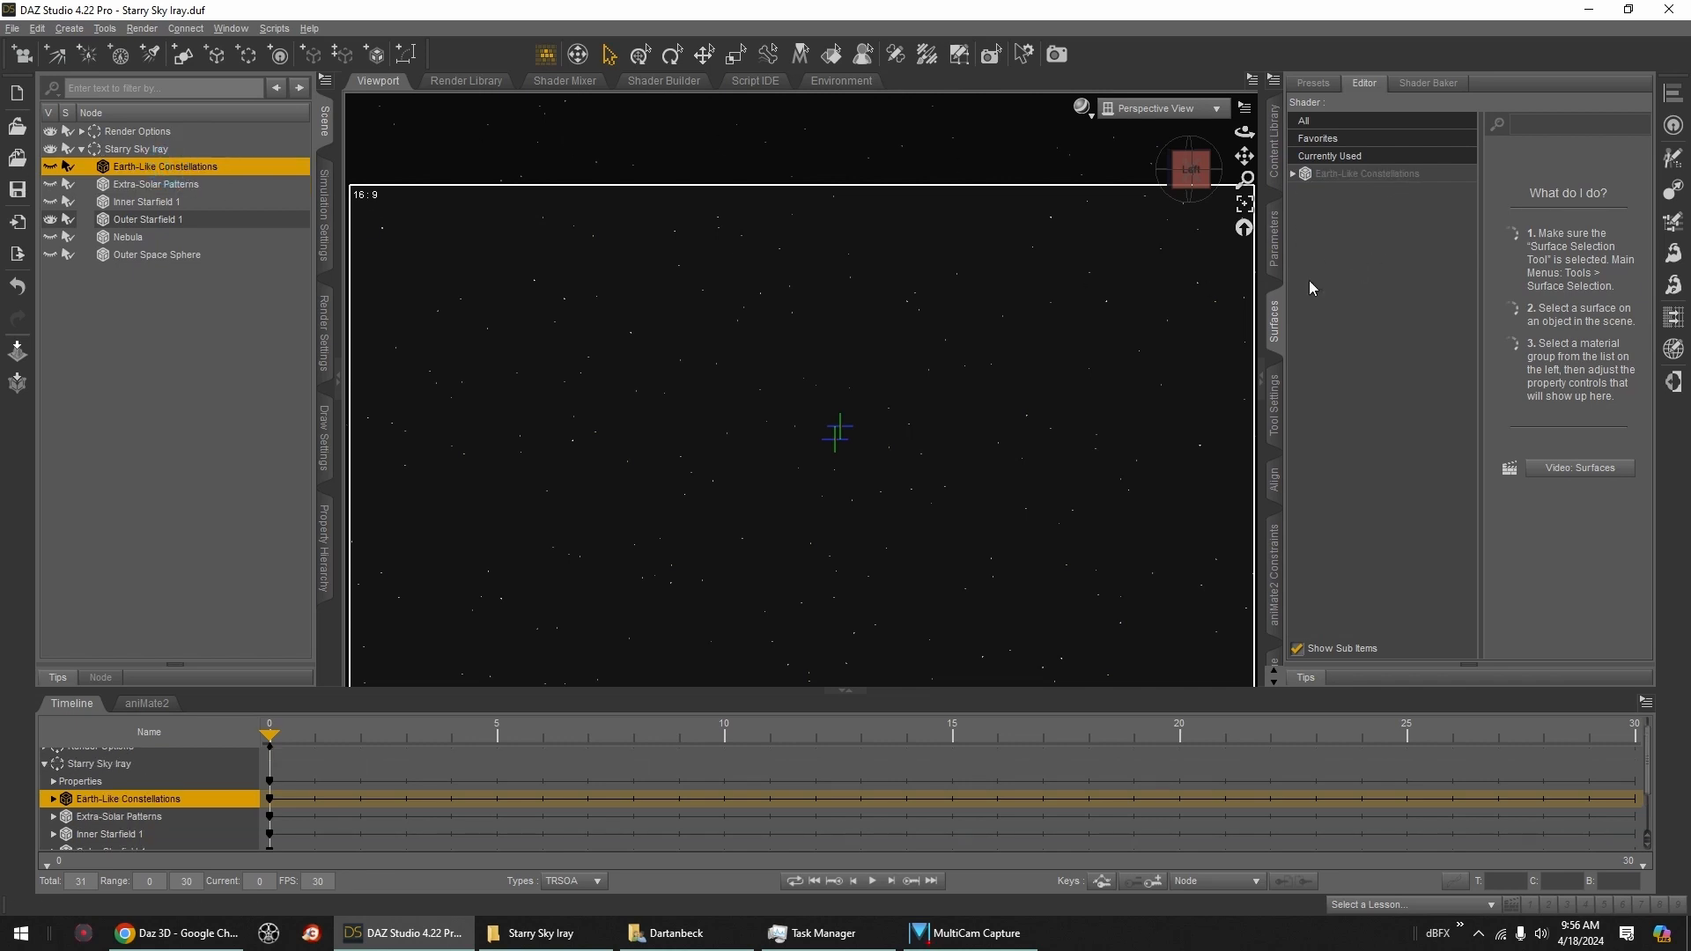
pyautogui.click(1293, 175)
# Step: Select all four star objects and examine the shared settings of their Star_R surfaces together
pyautogui.keyDown('shift'); pyautogui.click(157, 219); pyautogui.keyUp('shift')
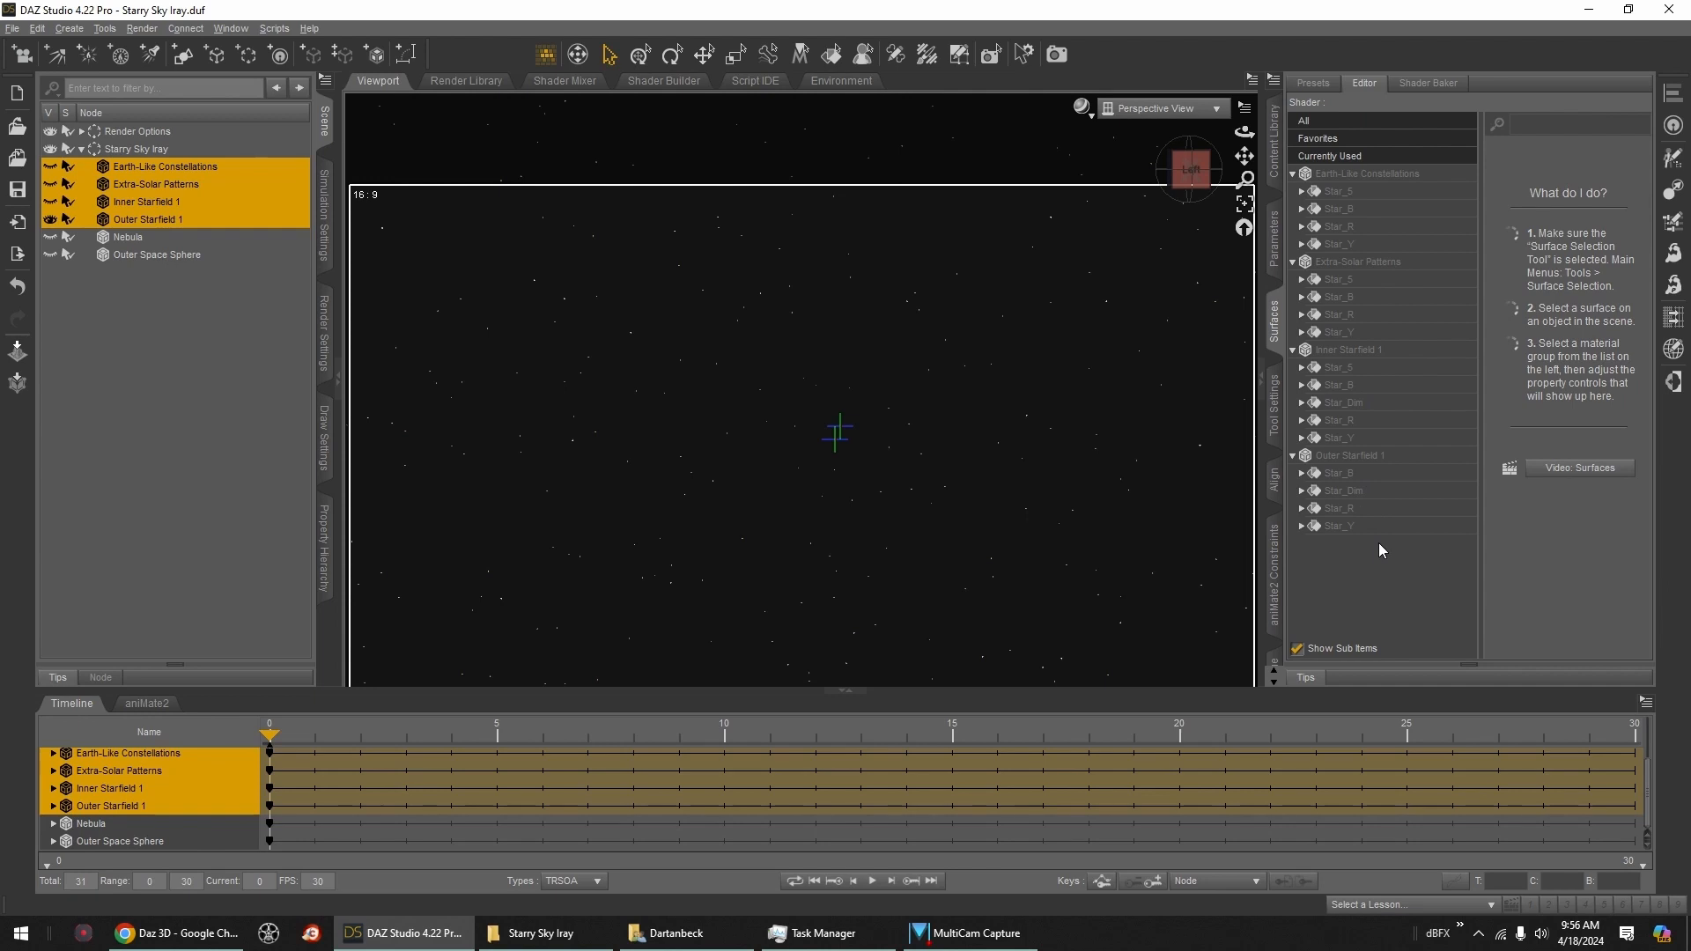
pyautogui.click(1349, 509)
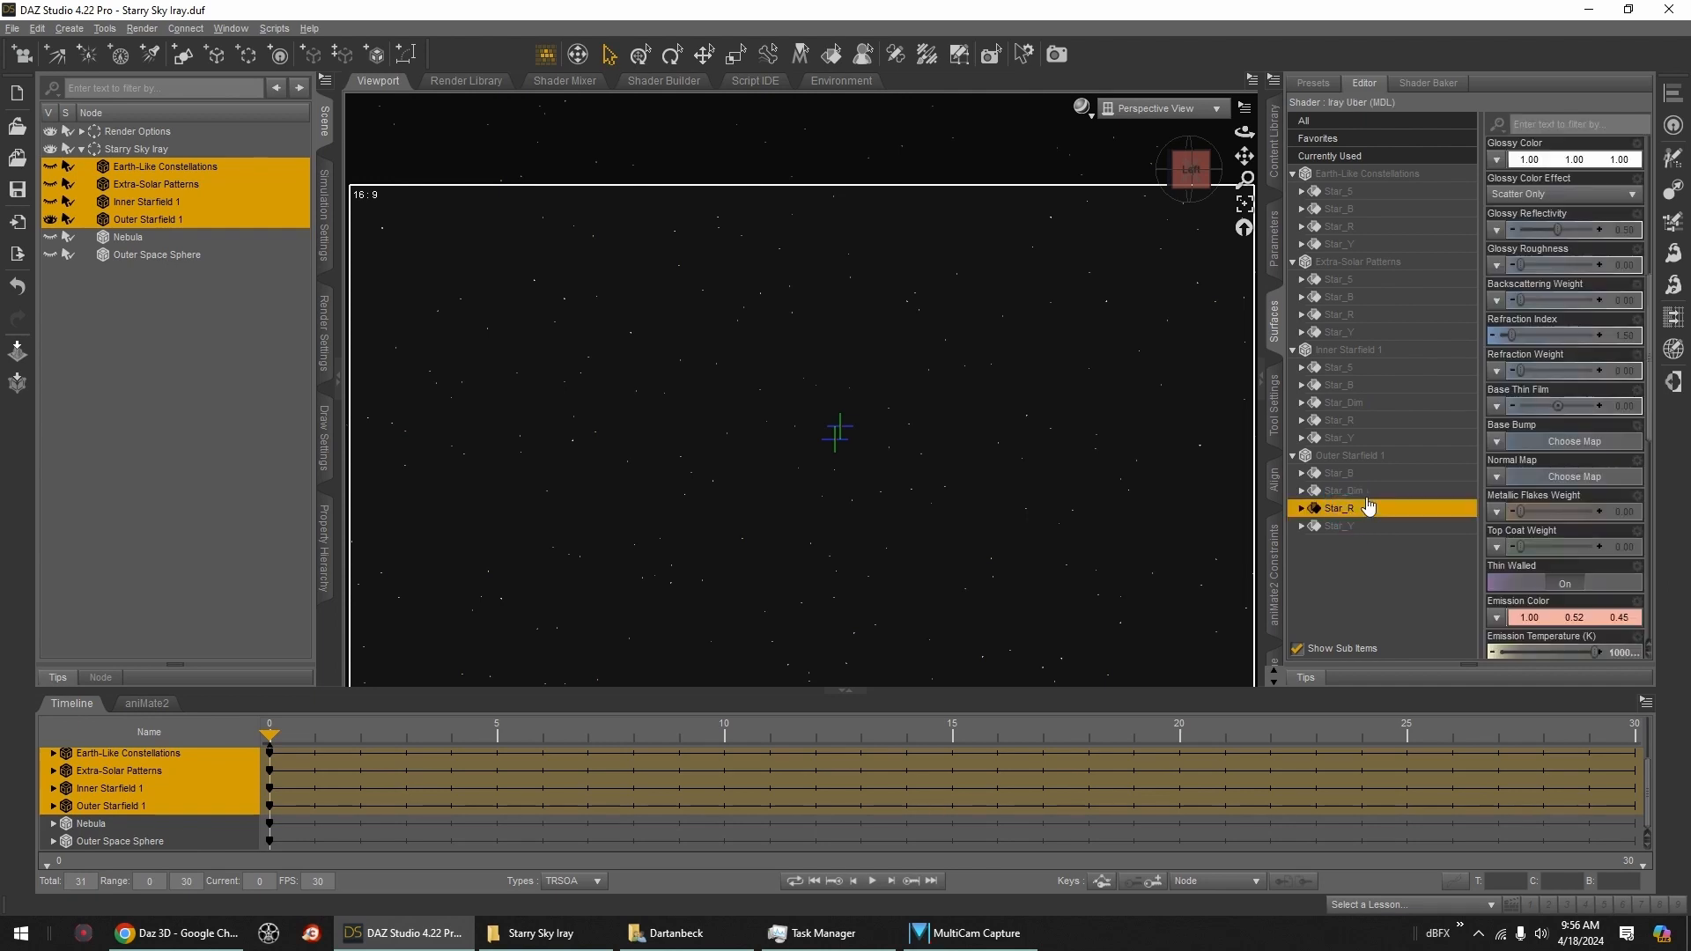
pyautogui.keyDown('ctrl'); pyautogui.click(1361, 420); pyautogui.keyUp('ctrl')
pyautogui.keyDown('ctrl'); pyautogui.click(1359, 314); pyautogui.keyUp('ctrl')
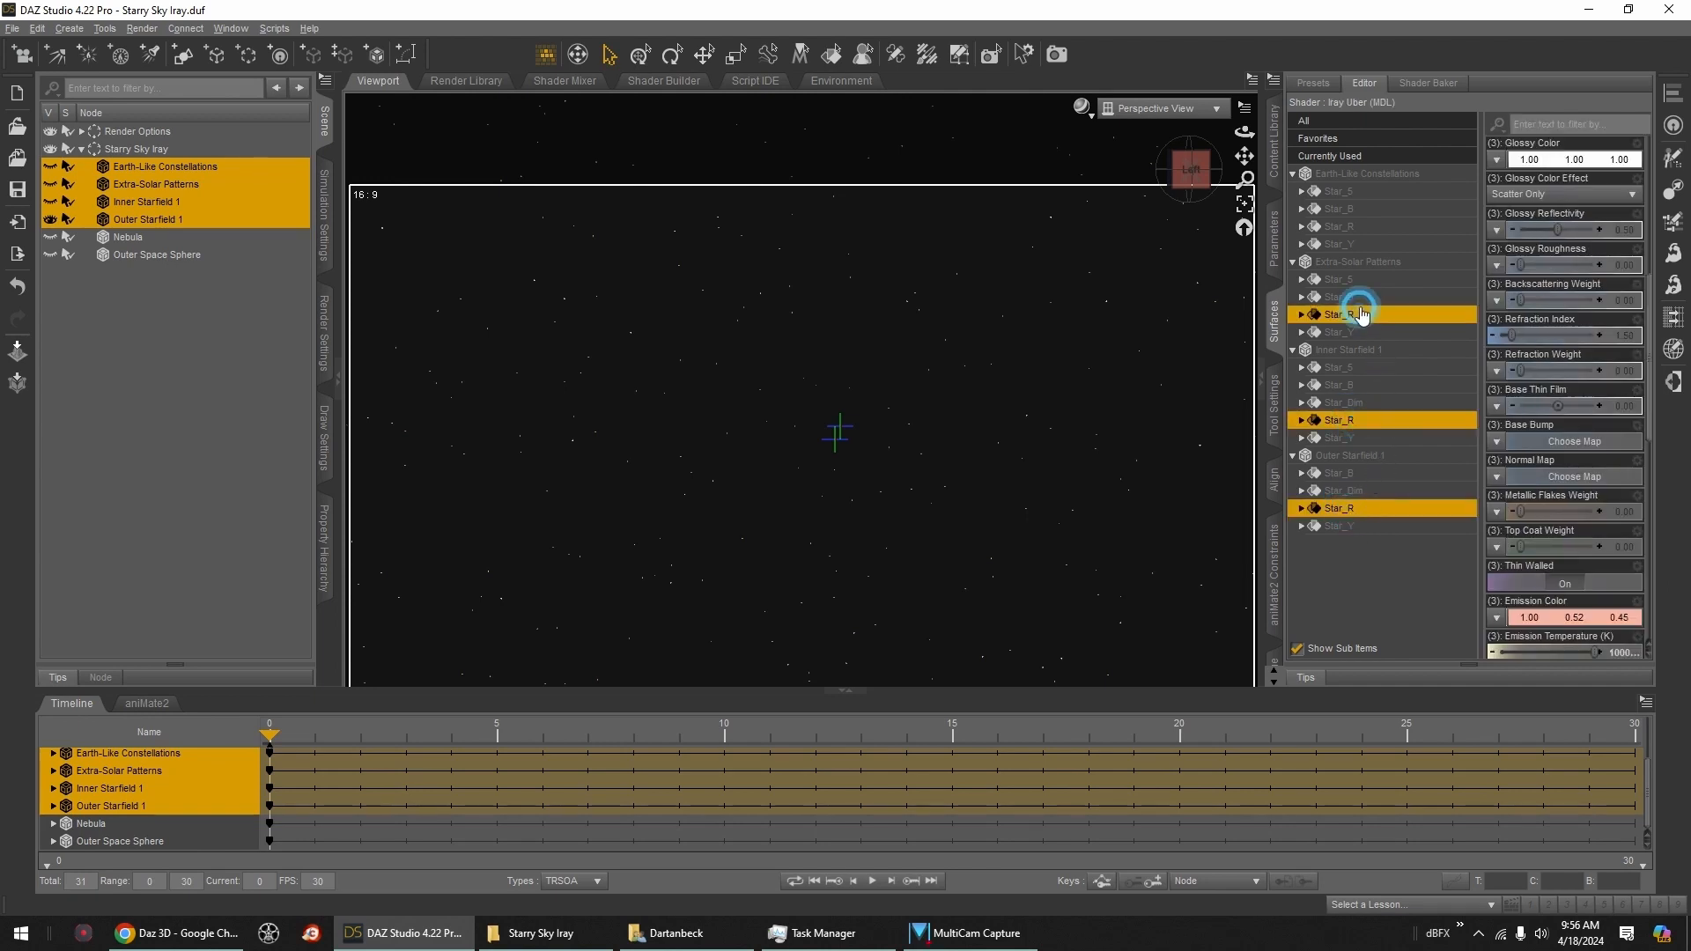
pyautogui.keyDown('ctrl'); pyautogui.click(1359, 228); pyautogui.keyUp('ctrl')
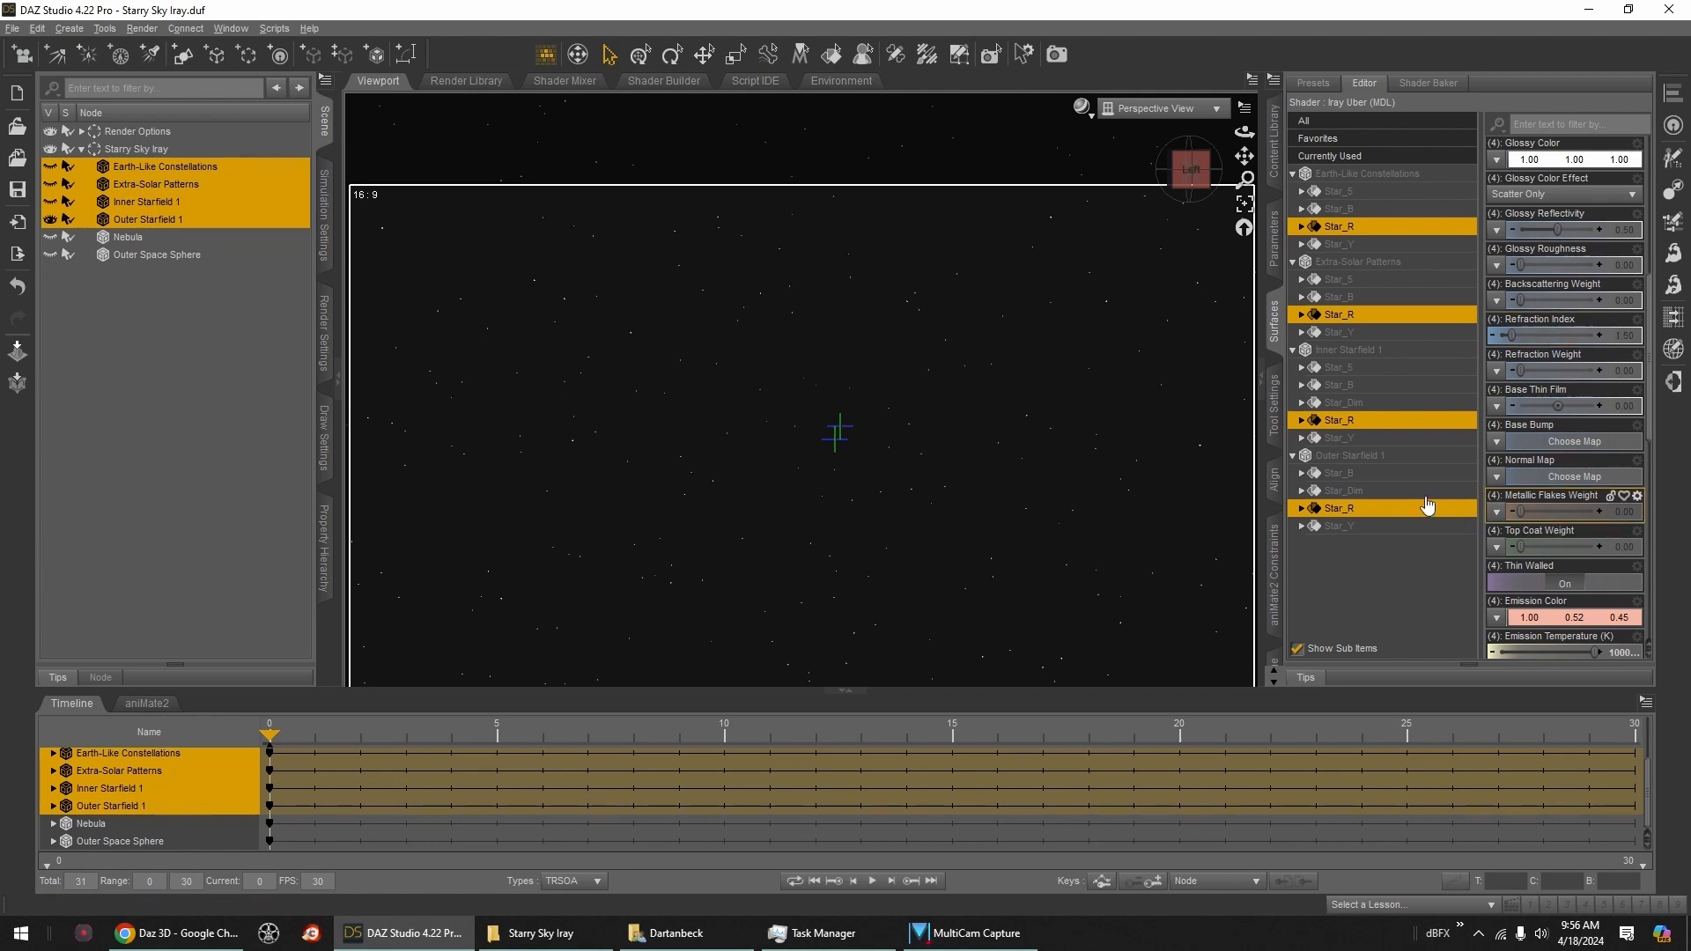
# Step: Examine the surface settings of Outer Starfield 1's Star_Dim and Extra-Solar Patterns' Star_5, including emission and luminance
pyautogui.click(1343, 491)
pyautogui.scroll(5, 1565, 418)
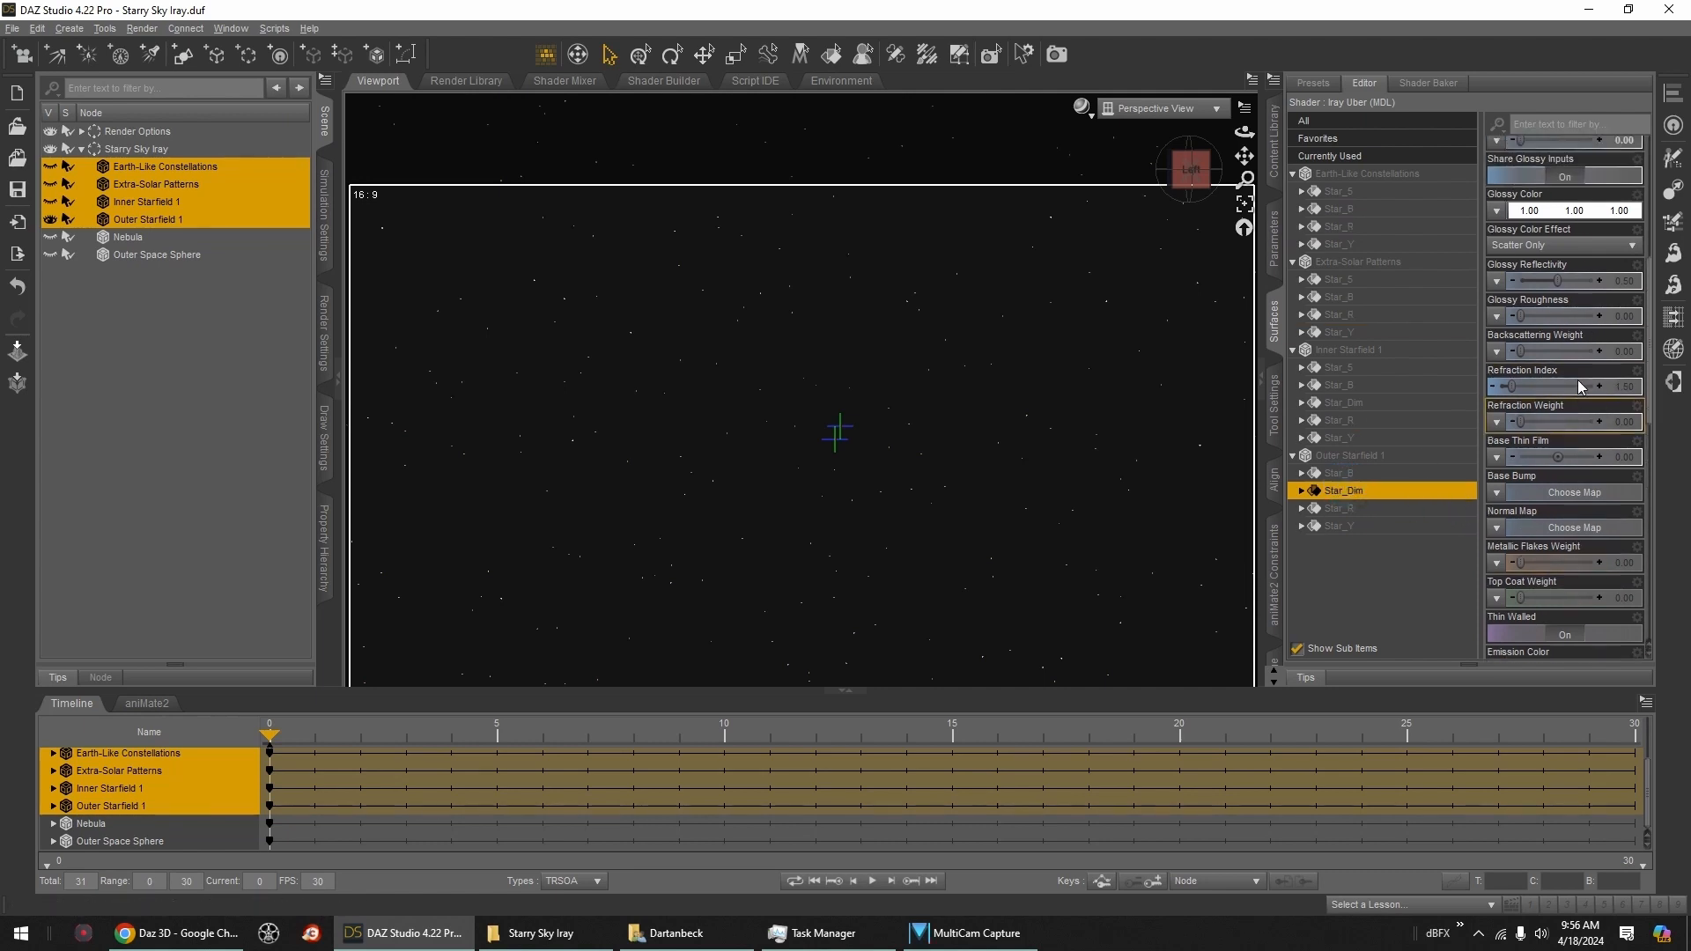
pyautogui.scroll(1, 1552, 456)
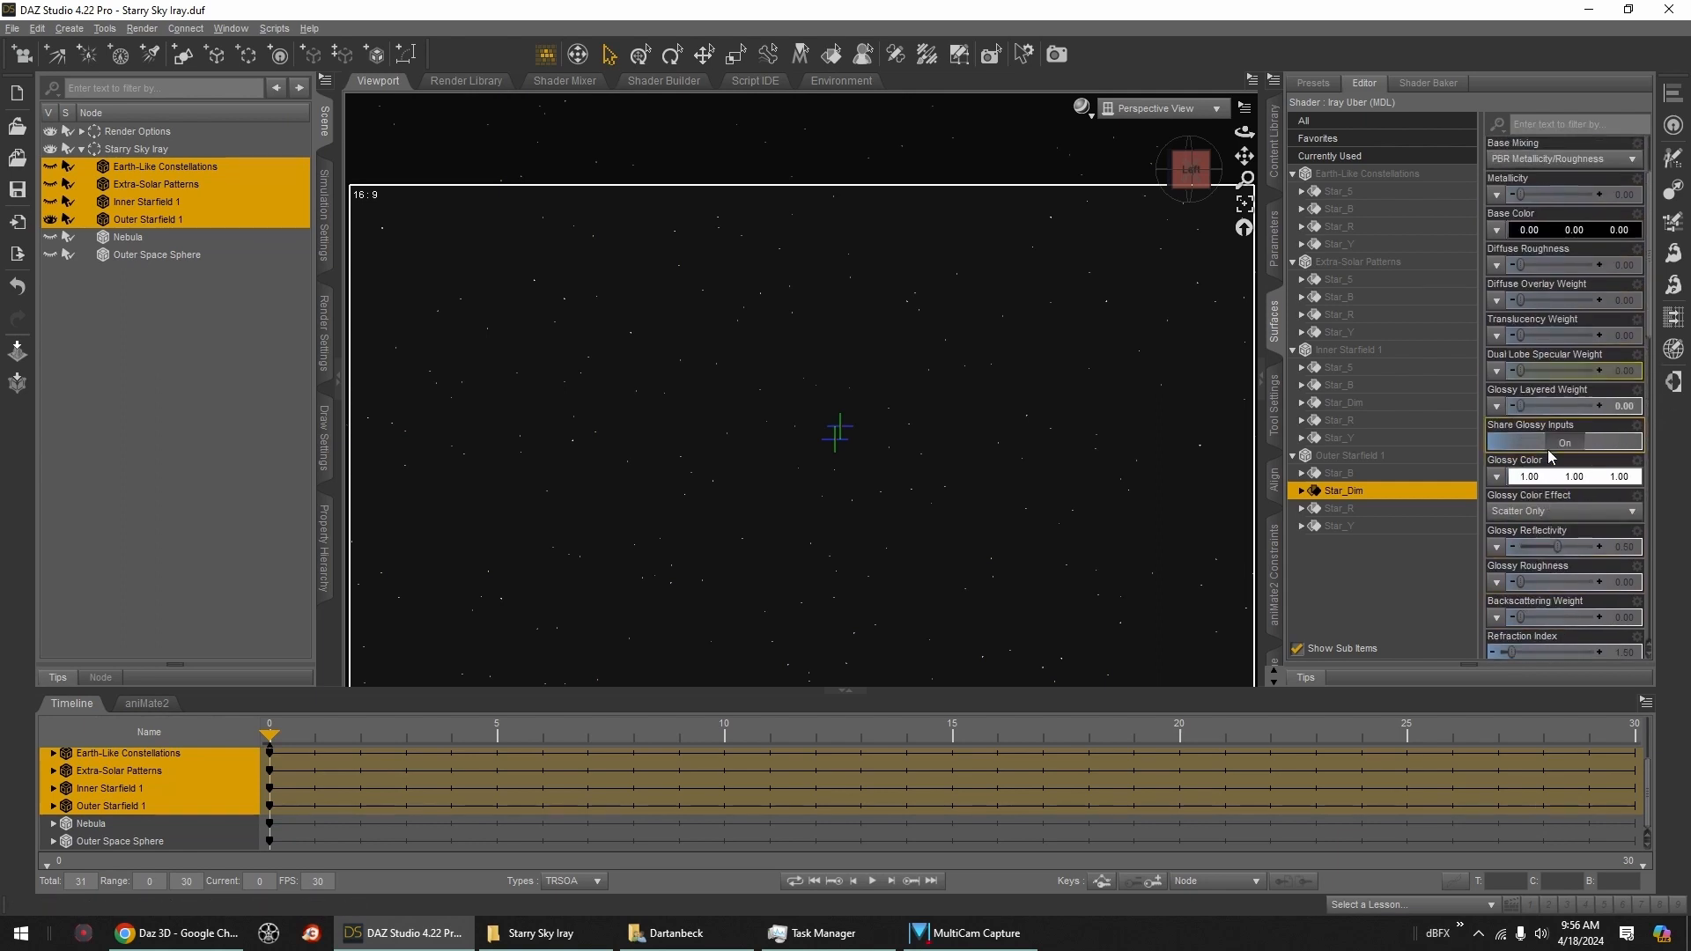
pyautogui.scroll(-20, 1553, 457)
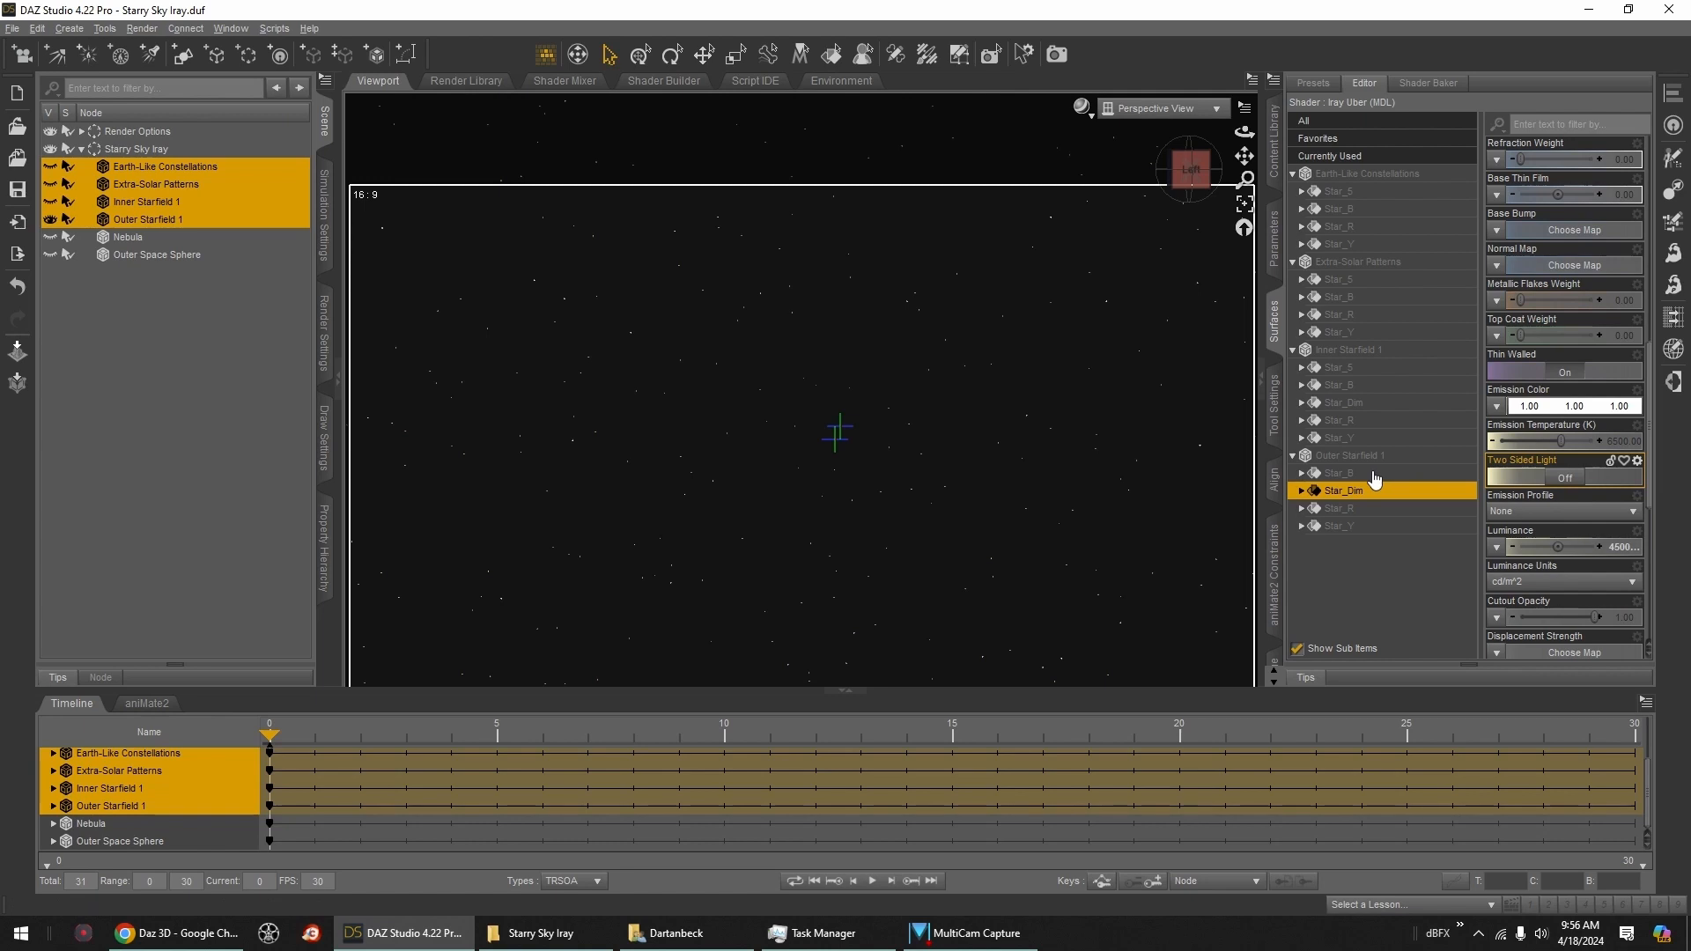
pyautogui.click(1354, 281)
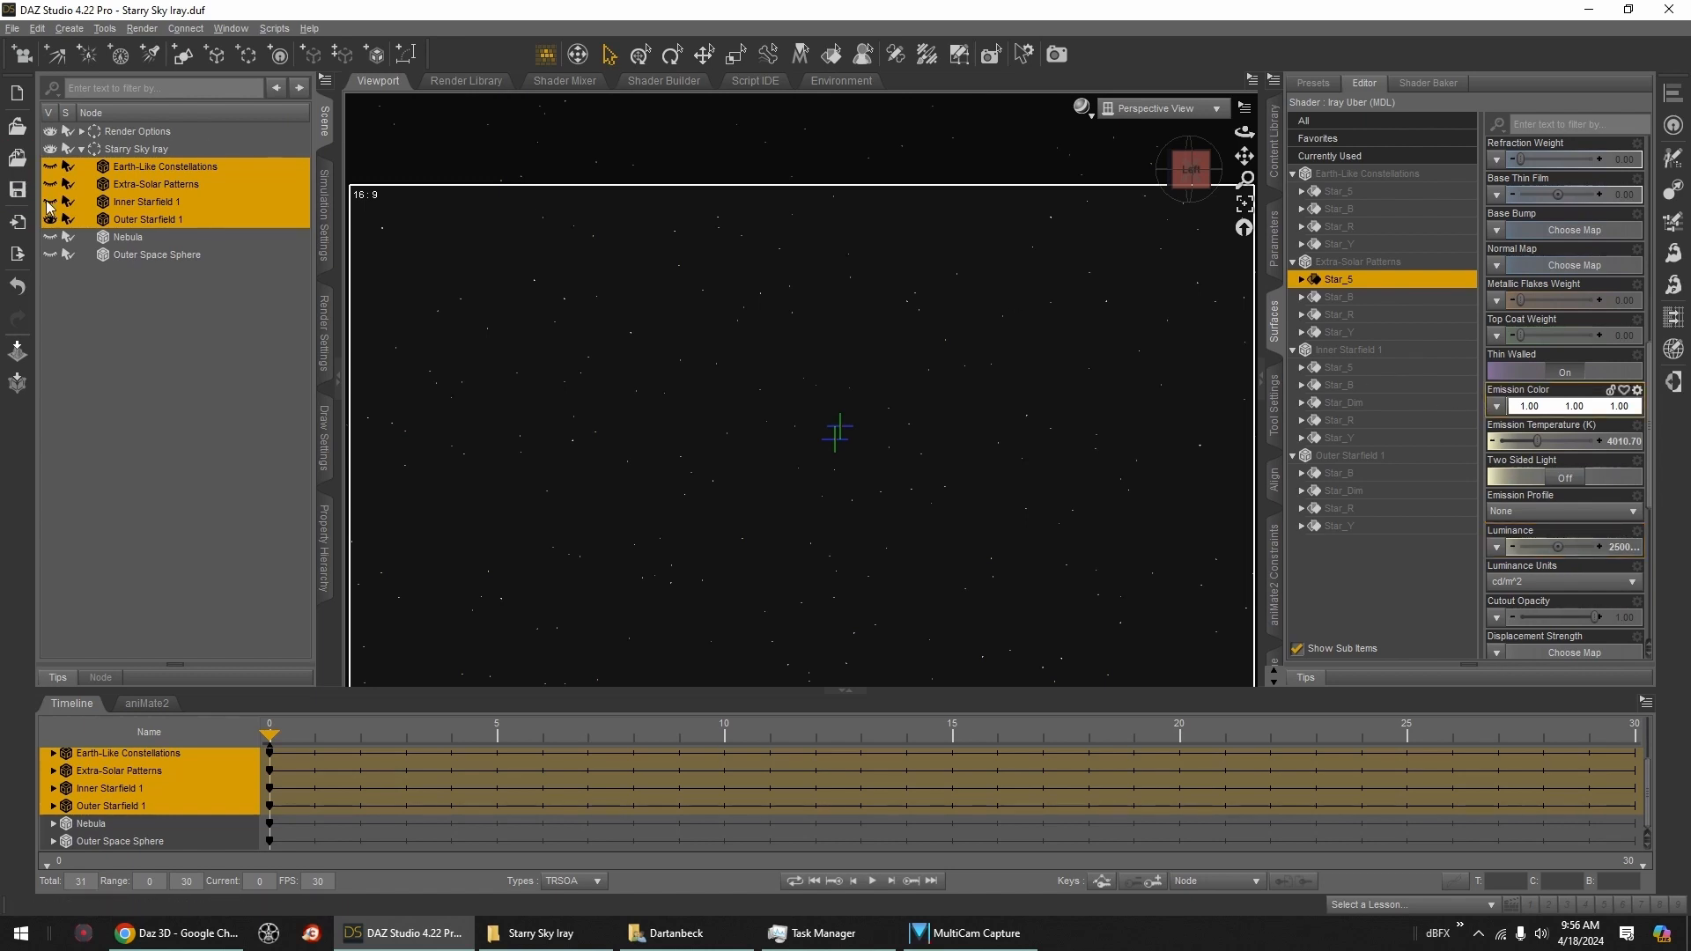
# Step: Make all four star objects visible and open the Materials folder of Starry Sky Iray in the content library
pyautogui.click(50, 167)
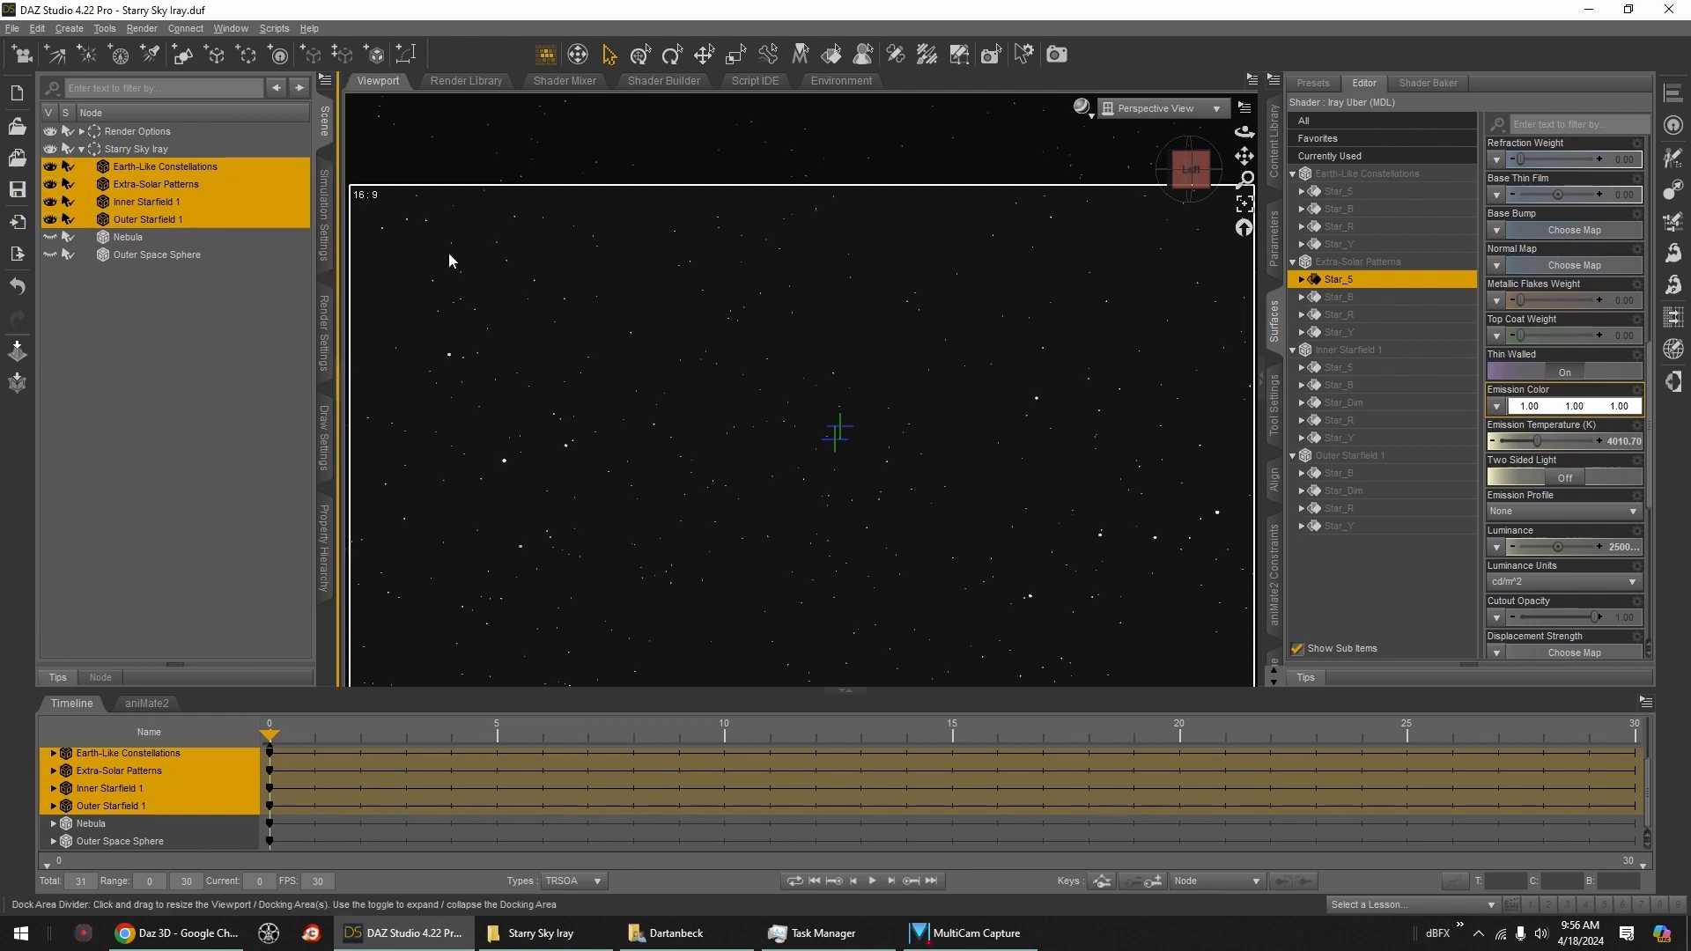
pyautogui.click(1274, 162)
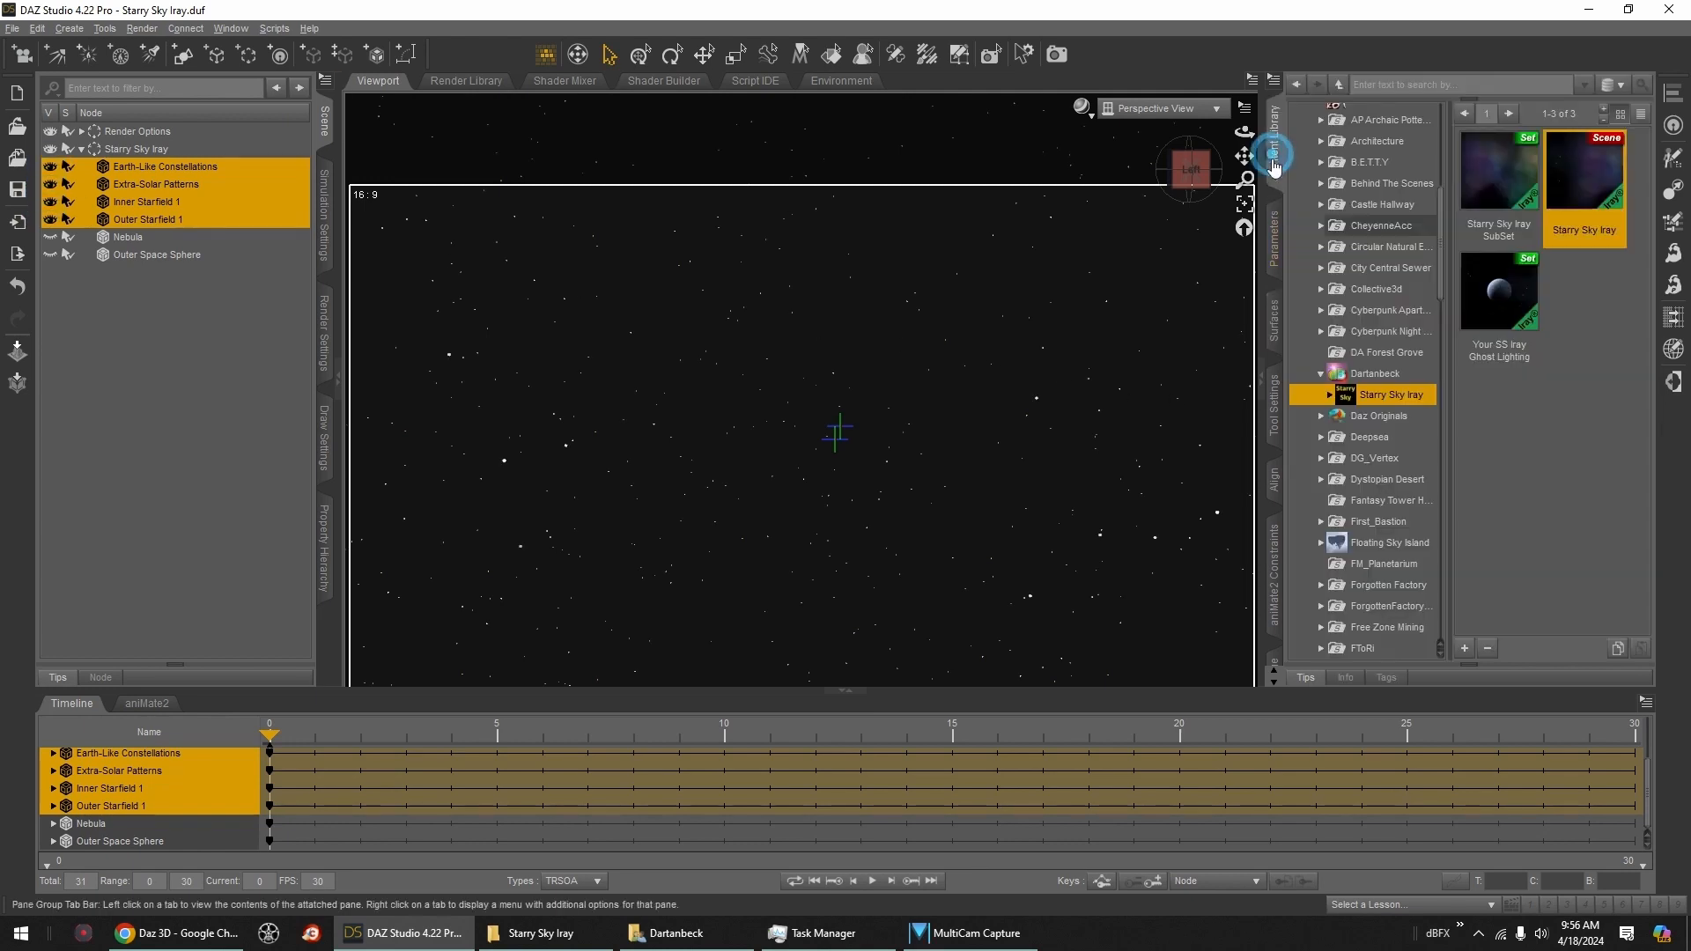
pyautogui.click(1330, 394)
pyautogui.click(1388, 458)
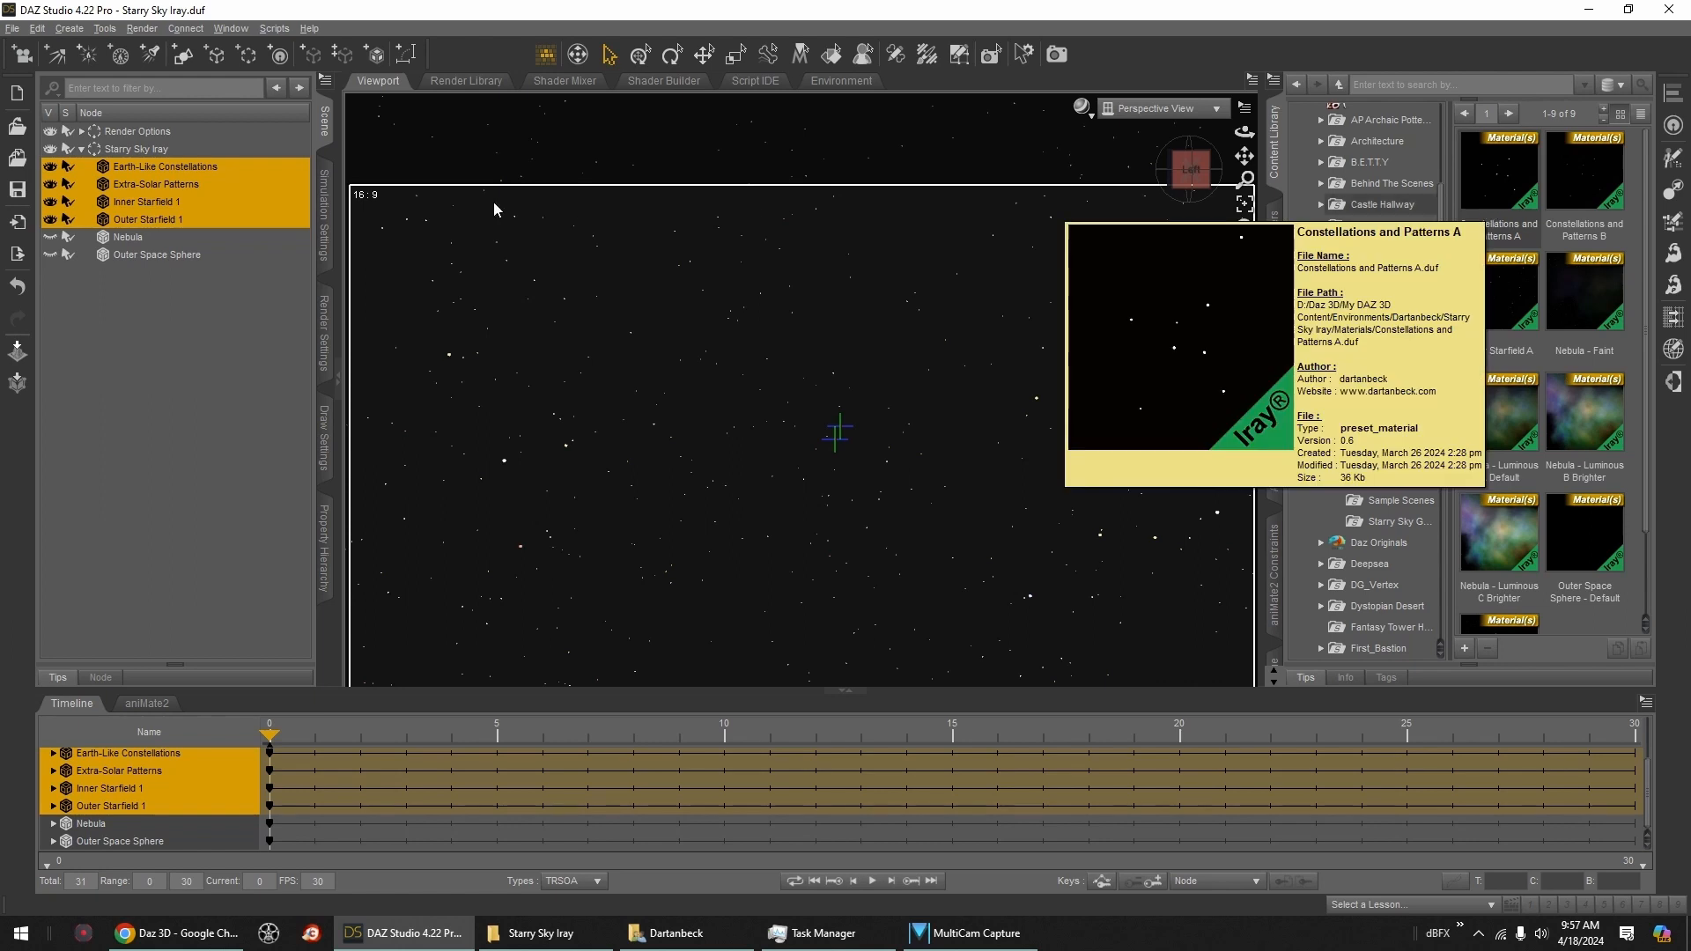
# Step: Review the material presets for Earth-Like Constellations and Extra-Solar Patterns together, followed by Inner Starfield 1 and Outer Starfield 1
pyautogui.click(167, 217)
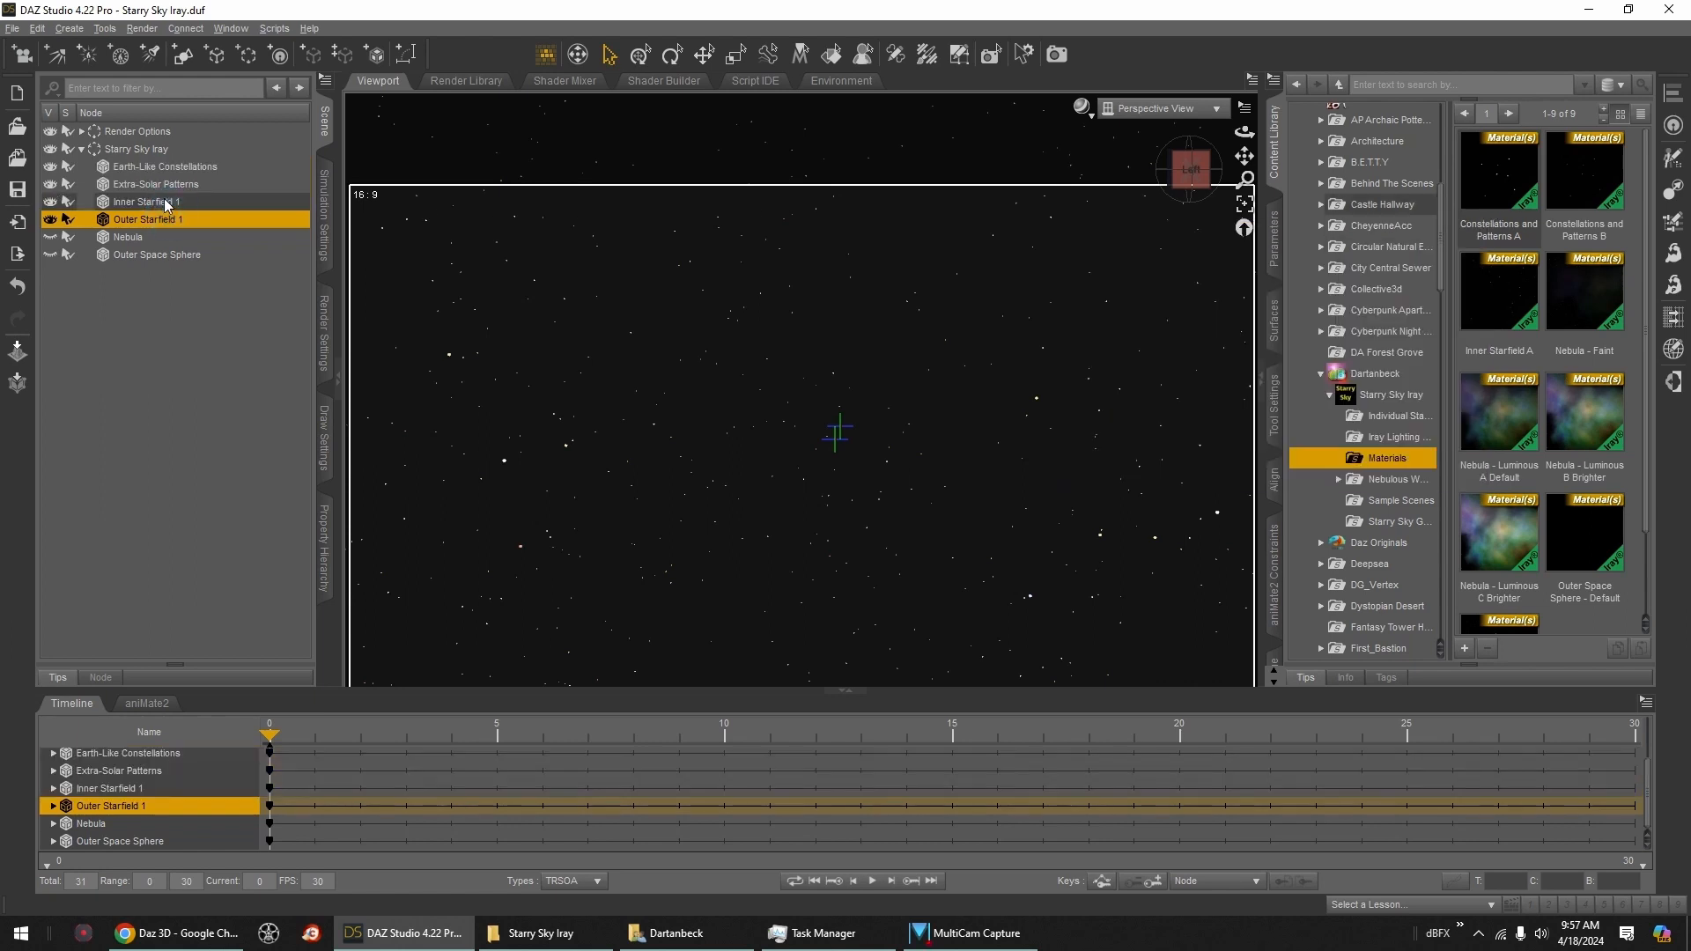
pyautogui.click(167, 184)
pyautogui.keyDown('ctrl'); pyautogui.click(166, 168); pyautogui.keyUp('ctrl')
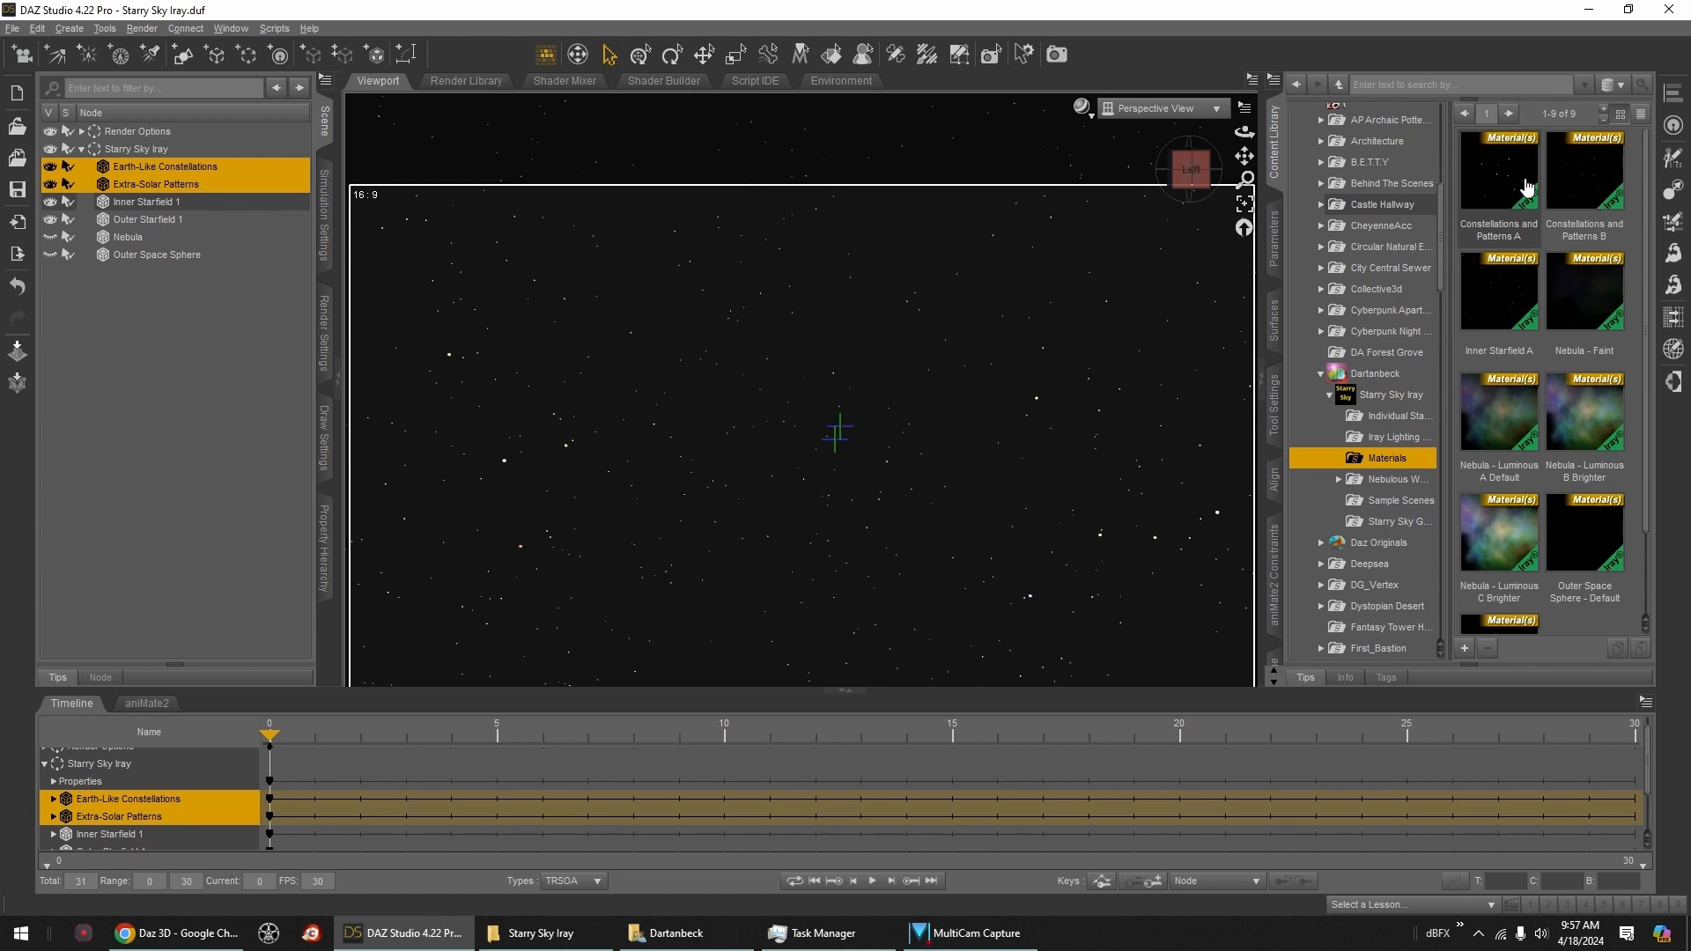
pyautogui.moveTo(1601, 185)
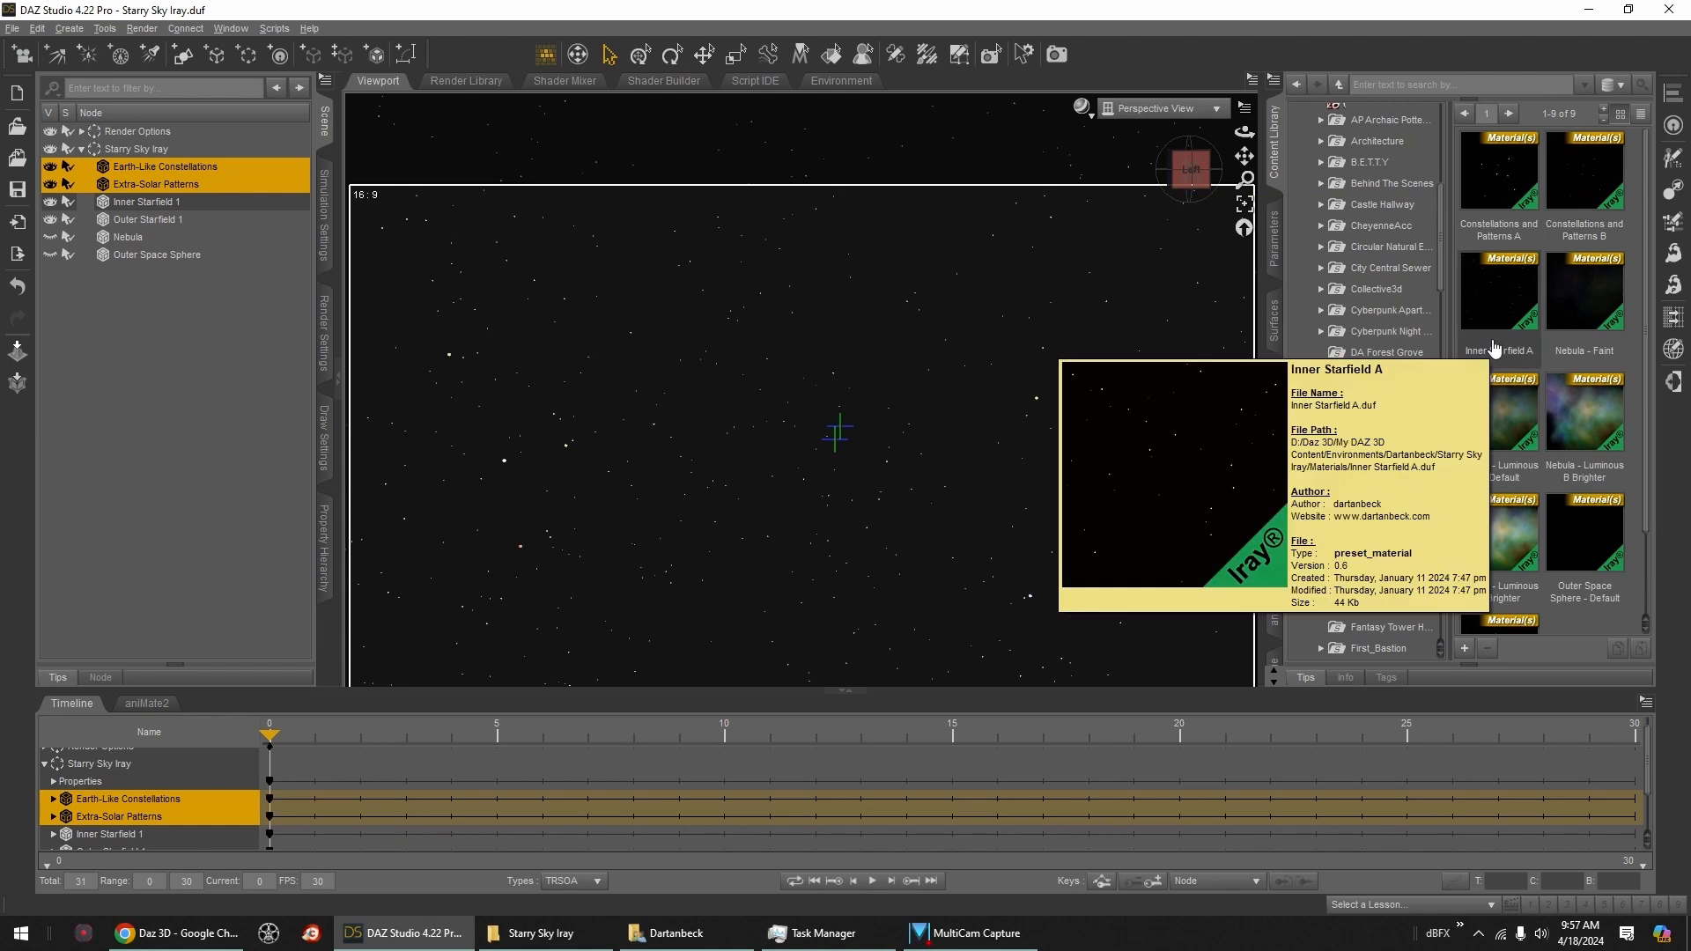
pyautogui.click(139, 202)
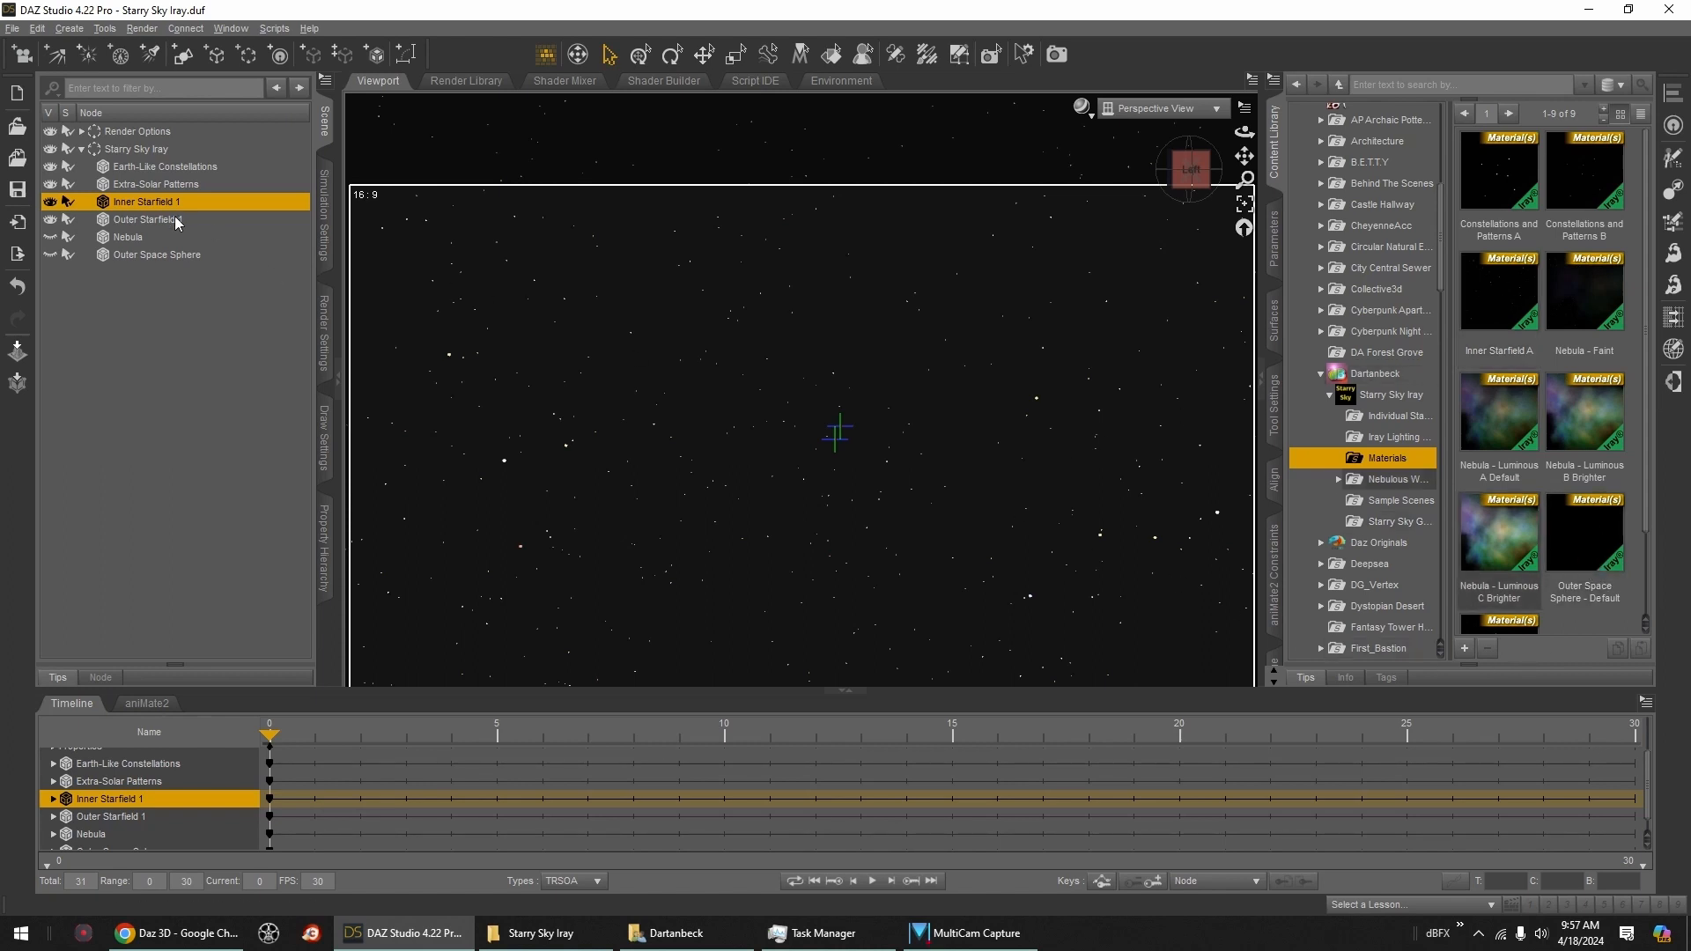
pyautogui.click(145, 219)
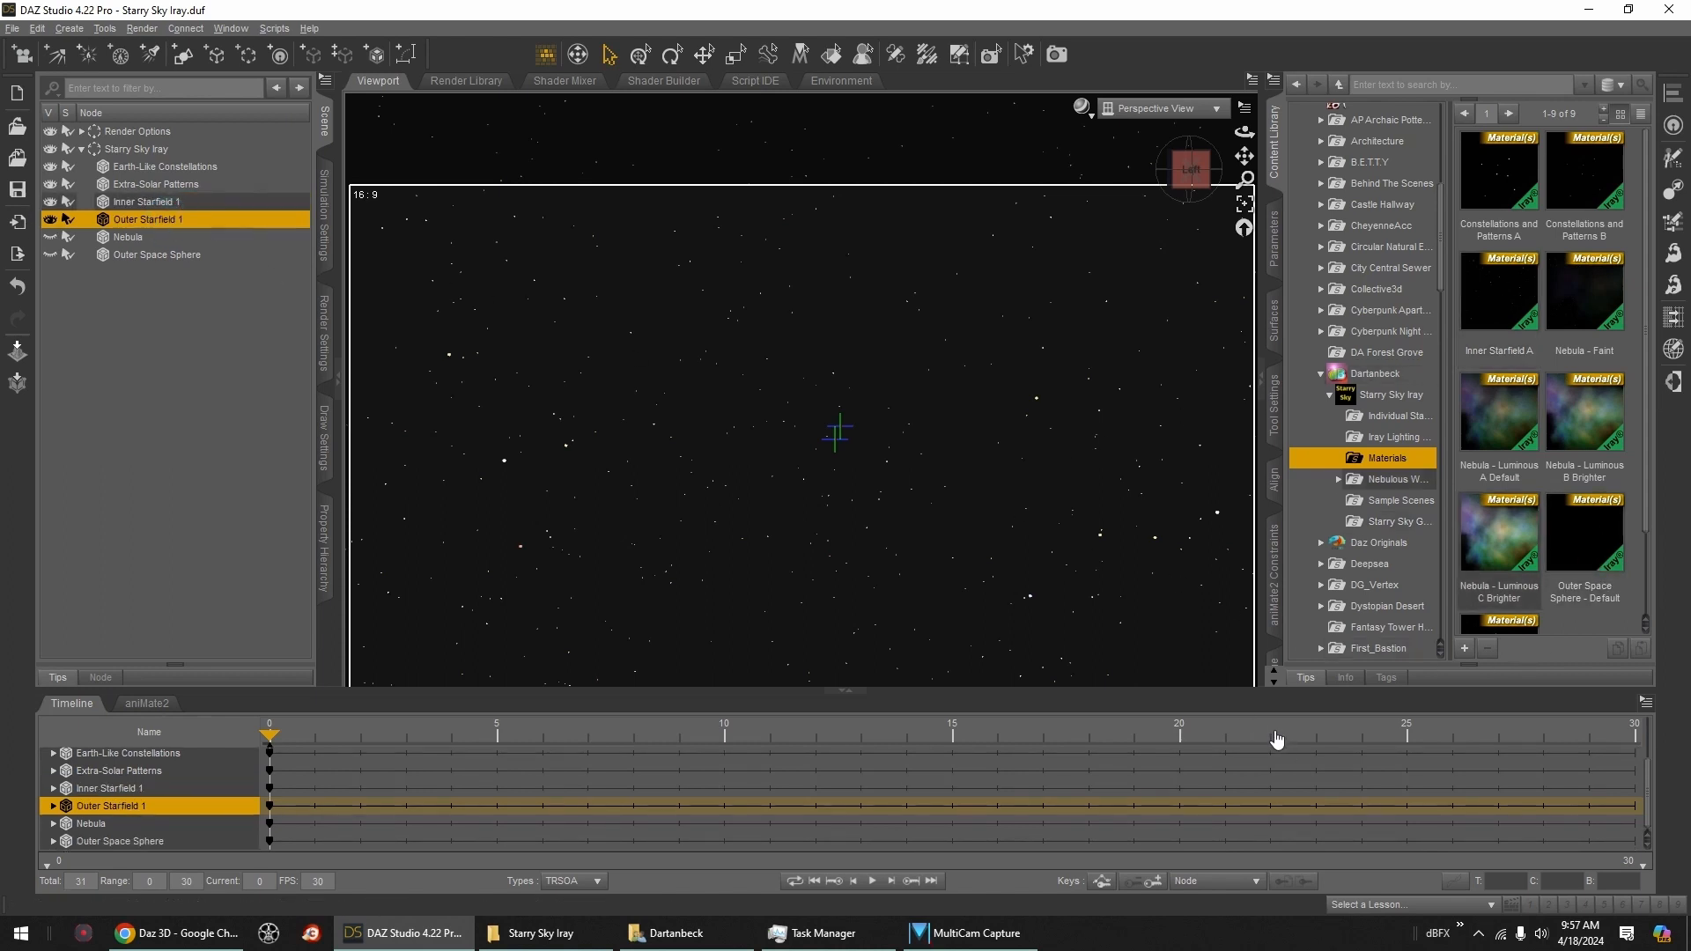
# Step: Select the Outer Space Sphere and examine its surface settings, including refraction and cutout opacity
pyautogui.click(179, 261)
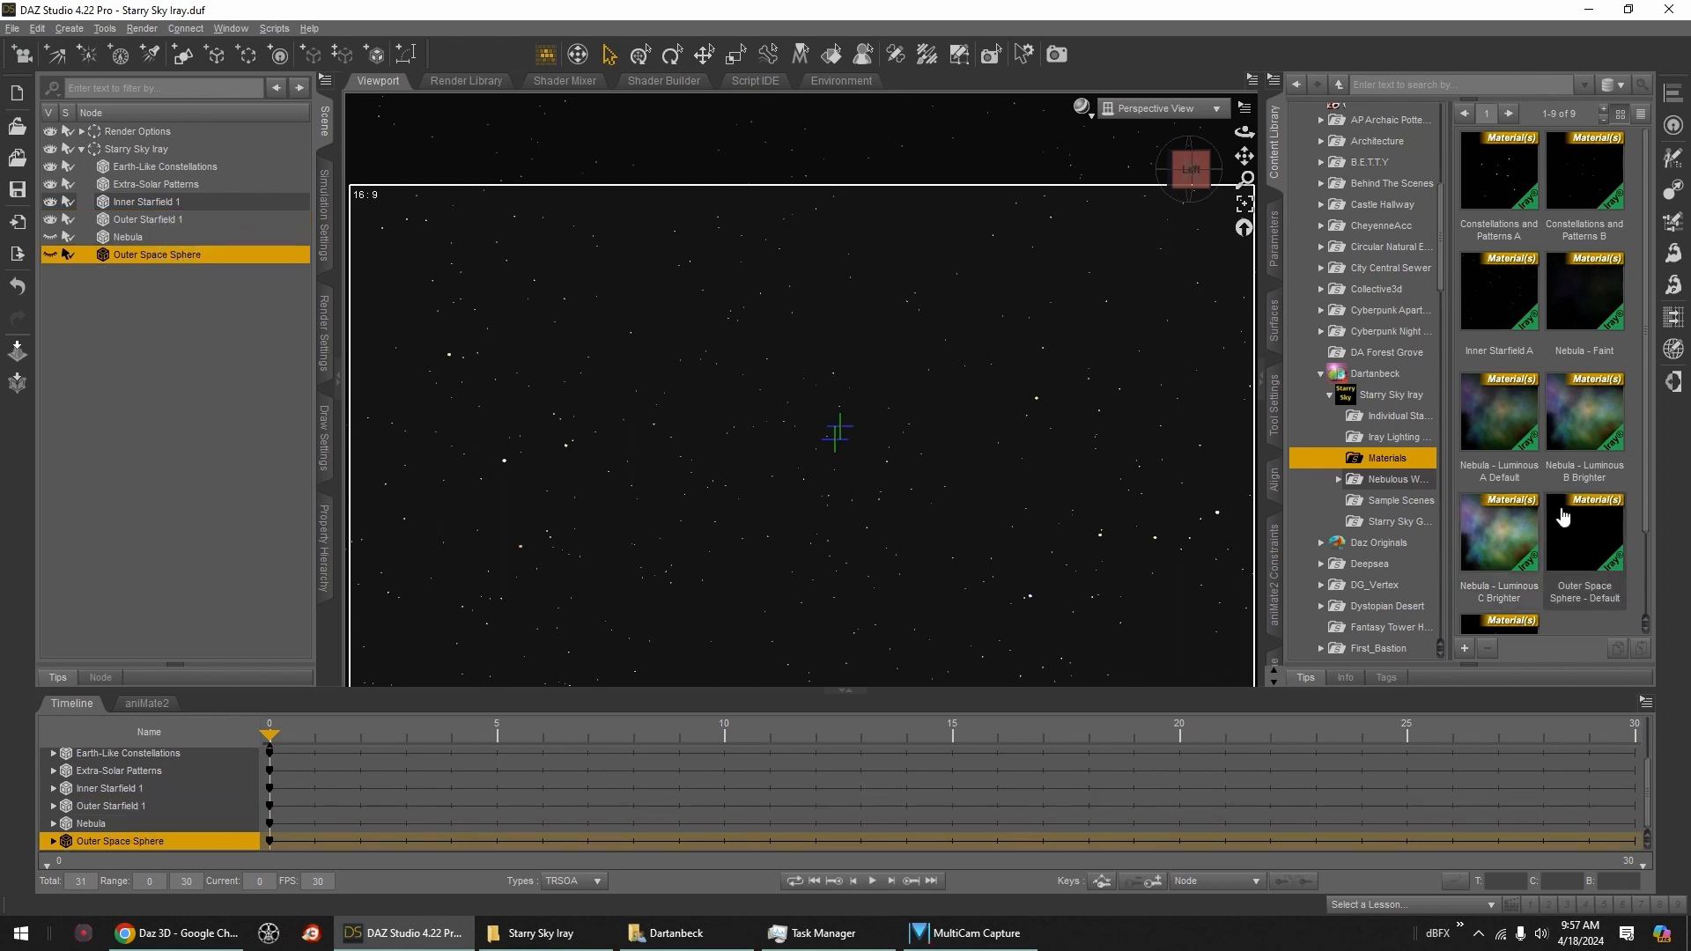
pyautogui.click(1274, 323)
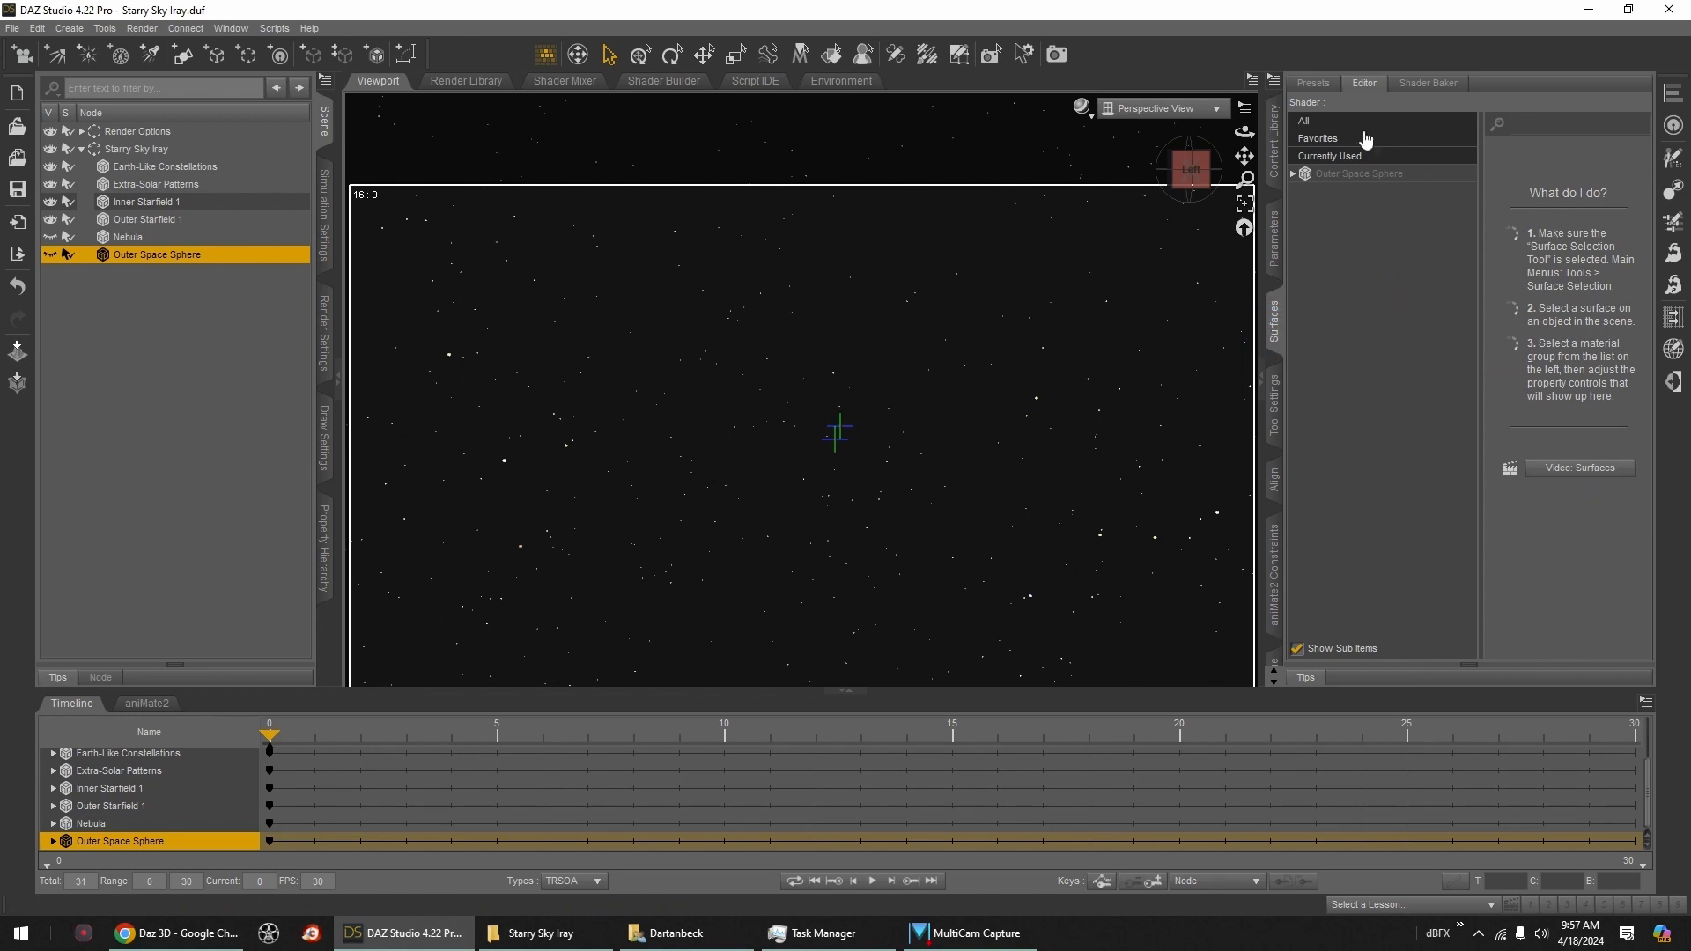
pyautogui.click(1358, 175)
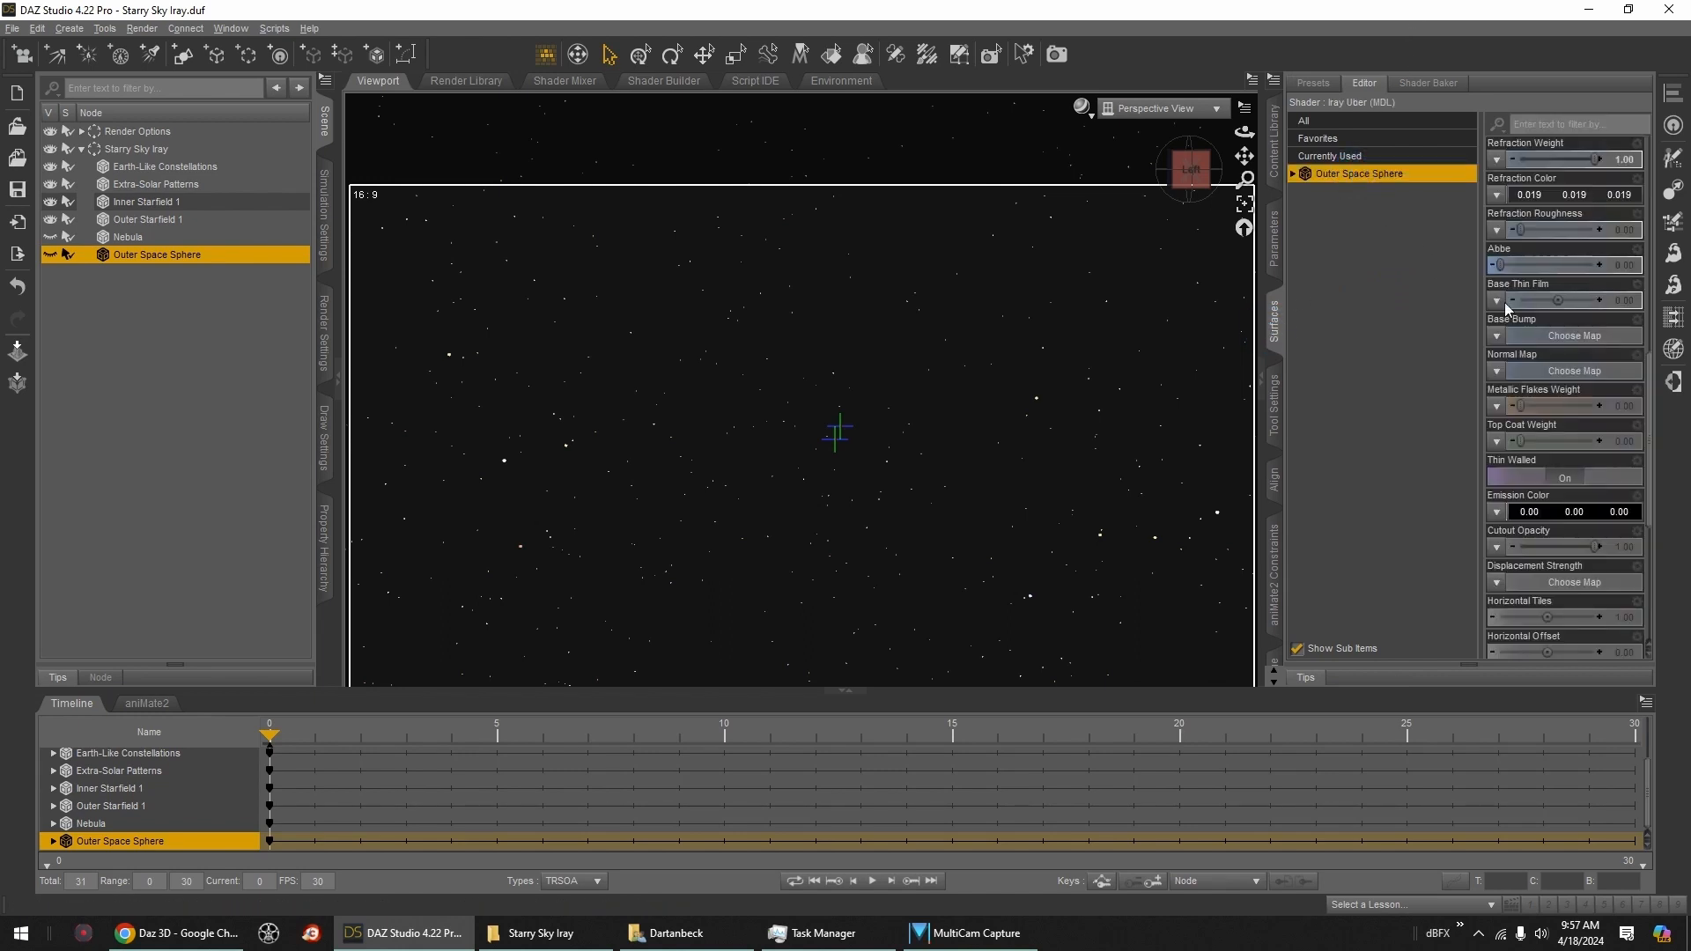
pyautogui.scroll(-3, 1611, 462)
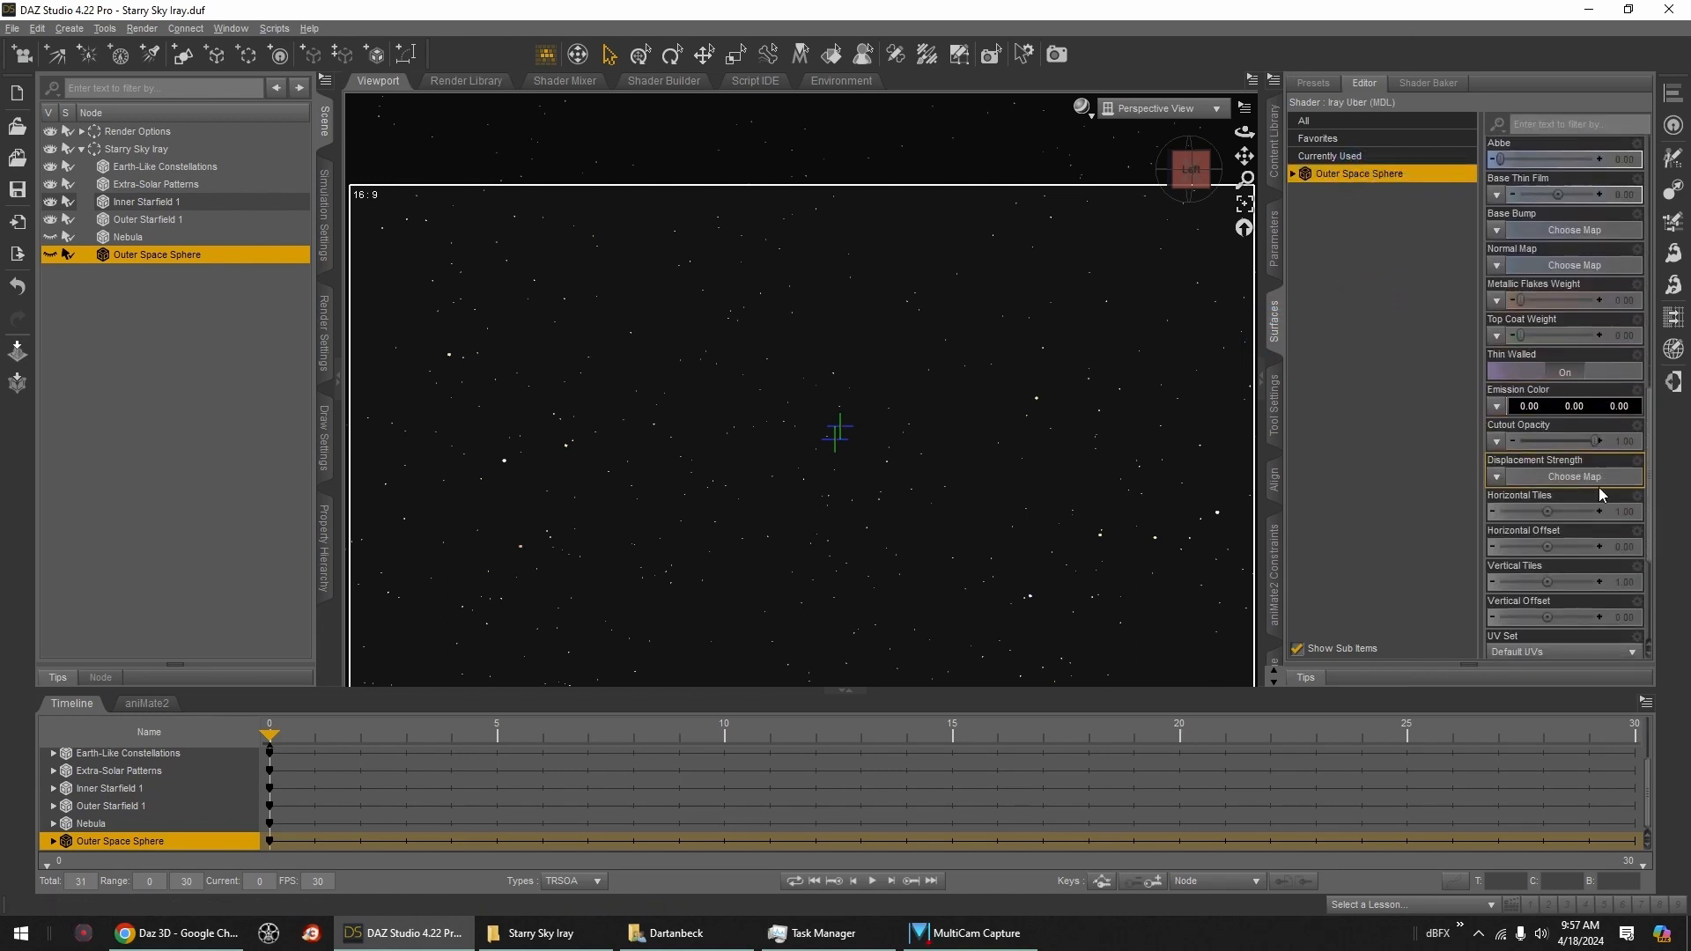
pyautogui.scroll(9, 1586, 516)
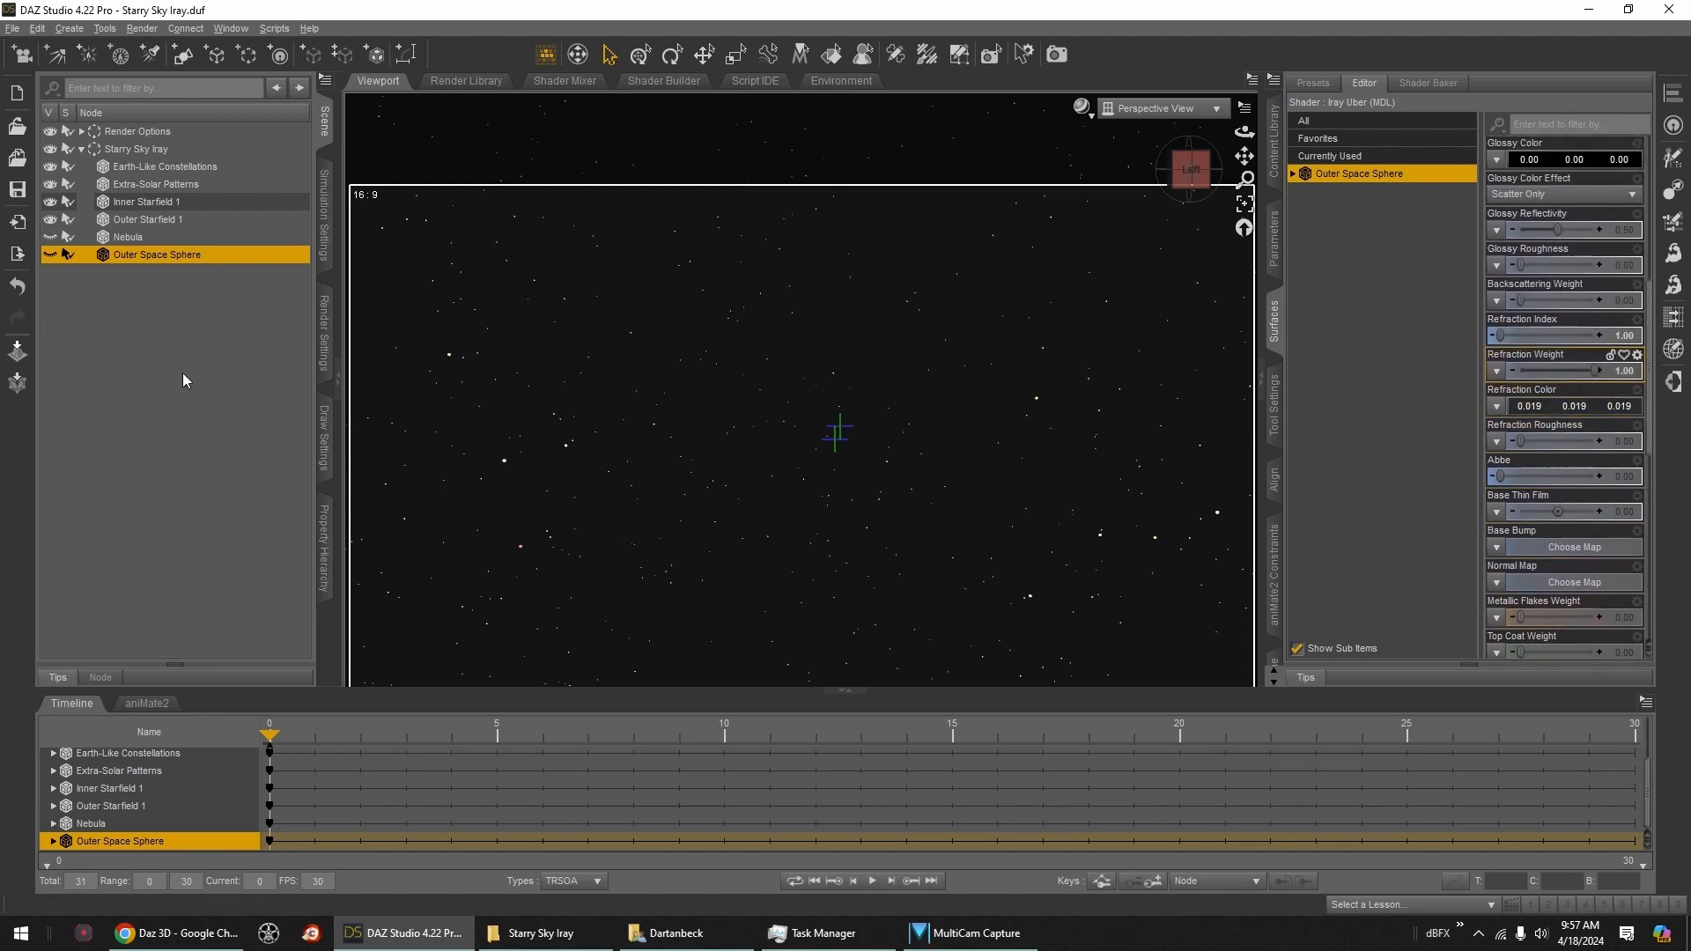
# Step: Make the Nebula visible and inspect it together with the stars from the front and neighbouring directions
pyautogui.moveTo(1186, 177); pyautogui.dragTo(1166, 178)
pyautogui.click(129, 239)
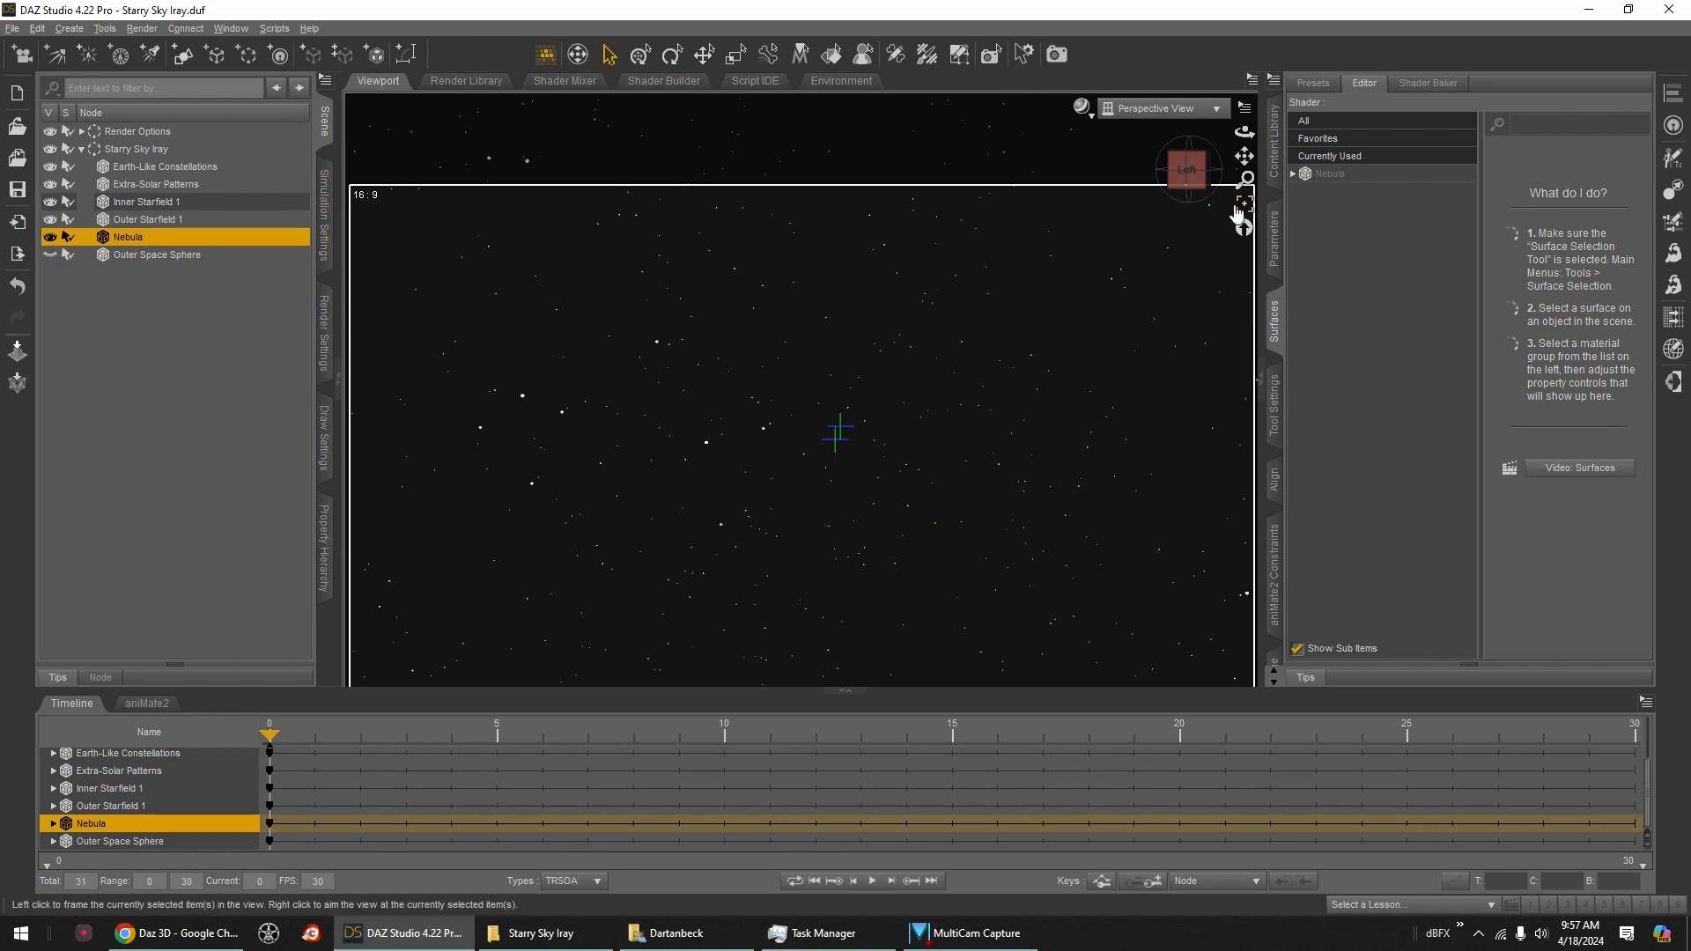
pyautogui.click(1195, 169)
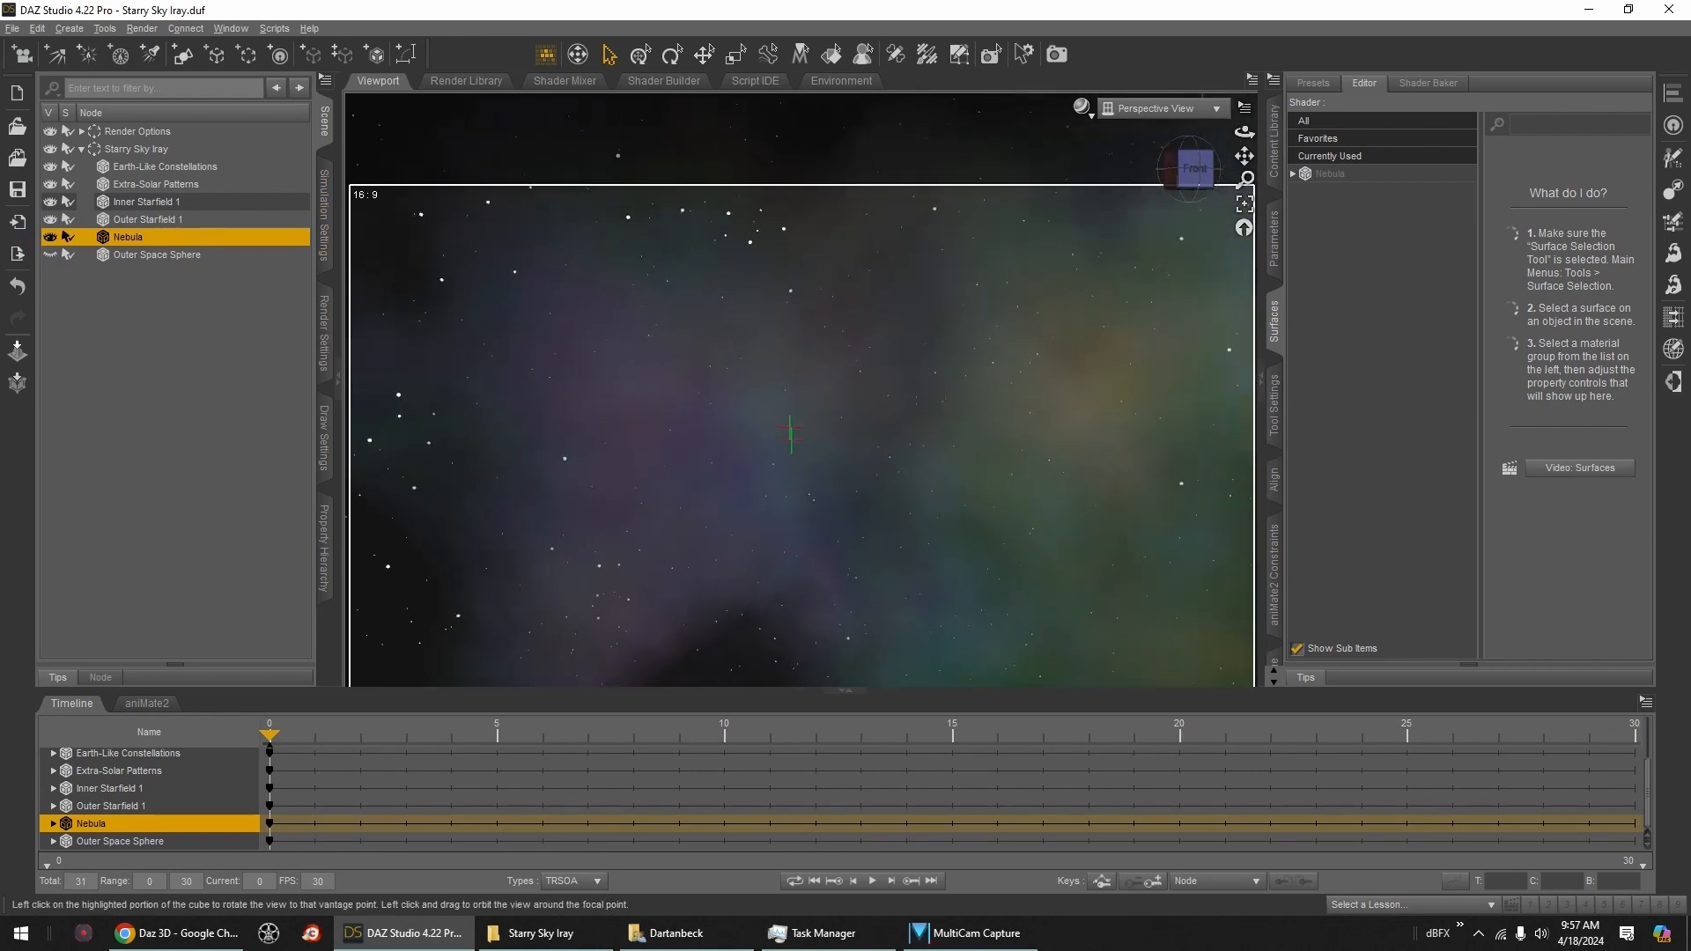
pyautogui.moveTo(1195, 169); pyautogui.dragTo(1217, 171)
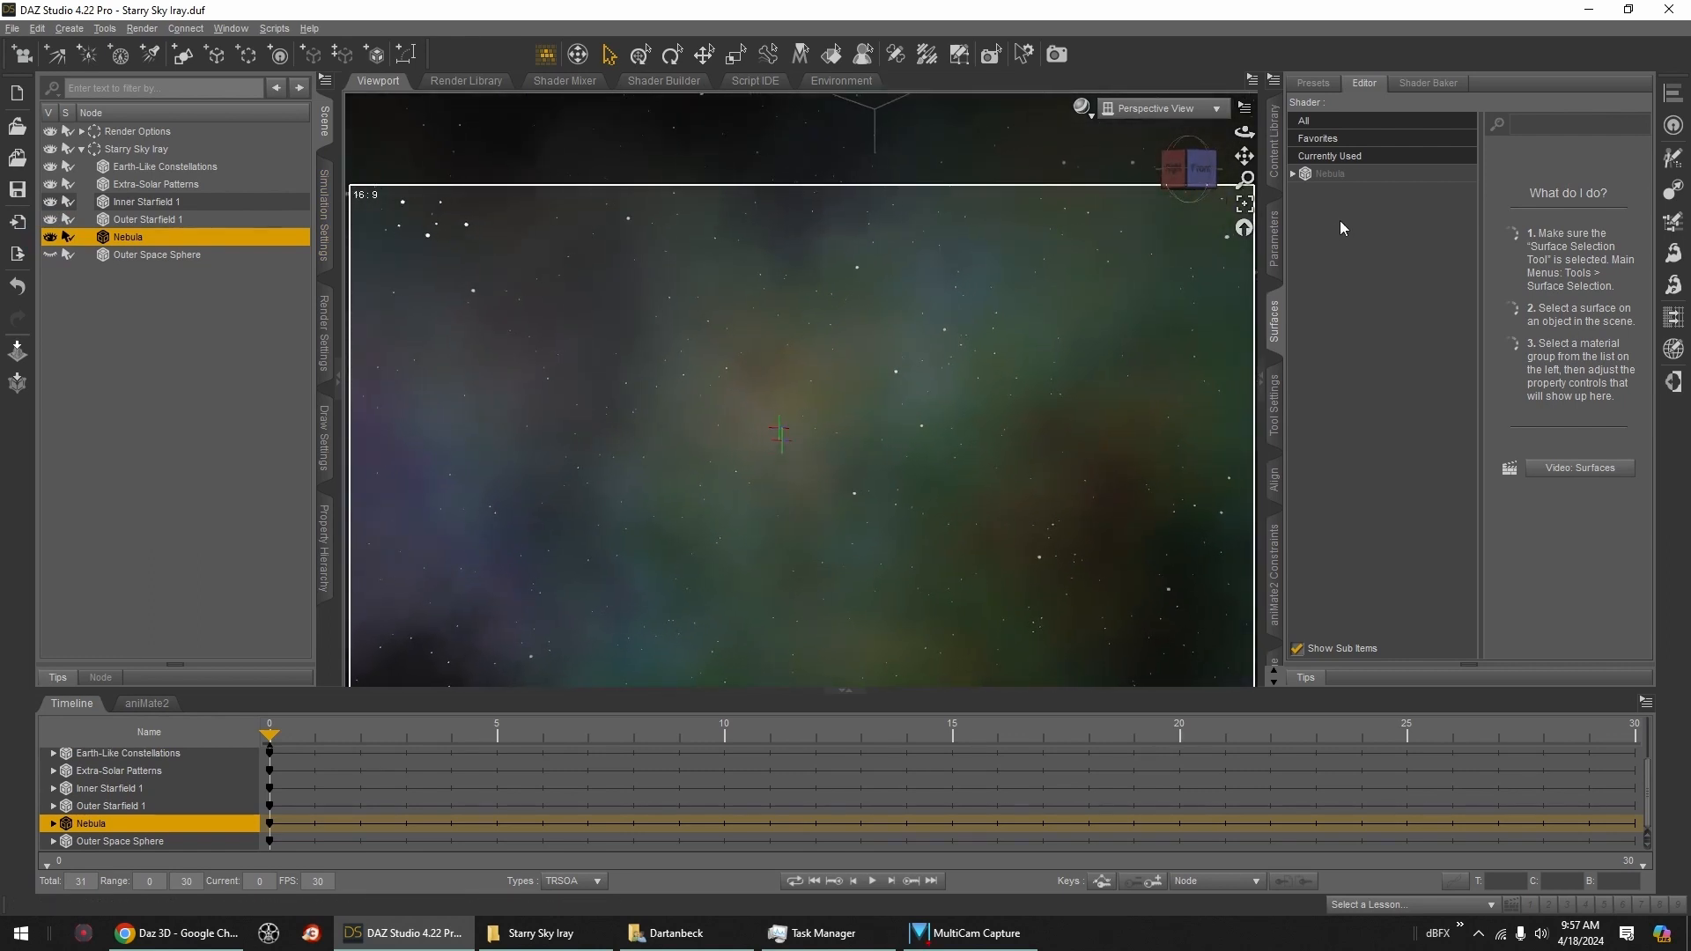
# Step: Examine the Nebula's surface settings, including its refraction, emission, luminance and cutout opacity
pyautogui.click(1332, 176)
pyautogui.scroll(-5, 1544, 425)
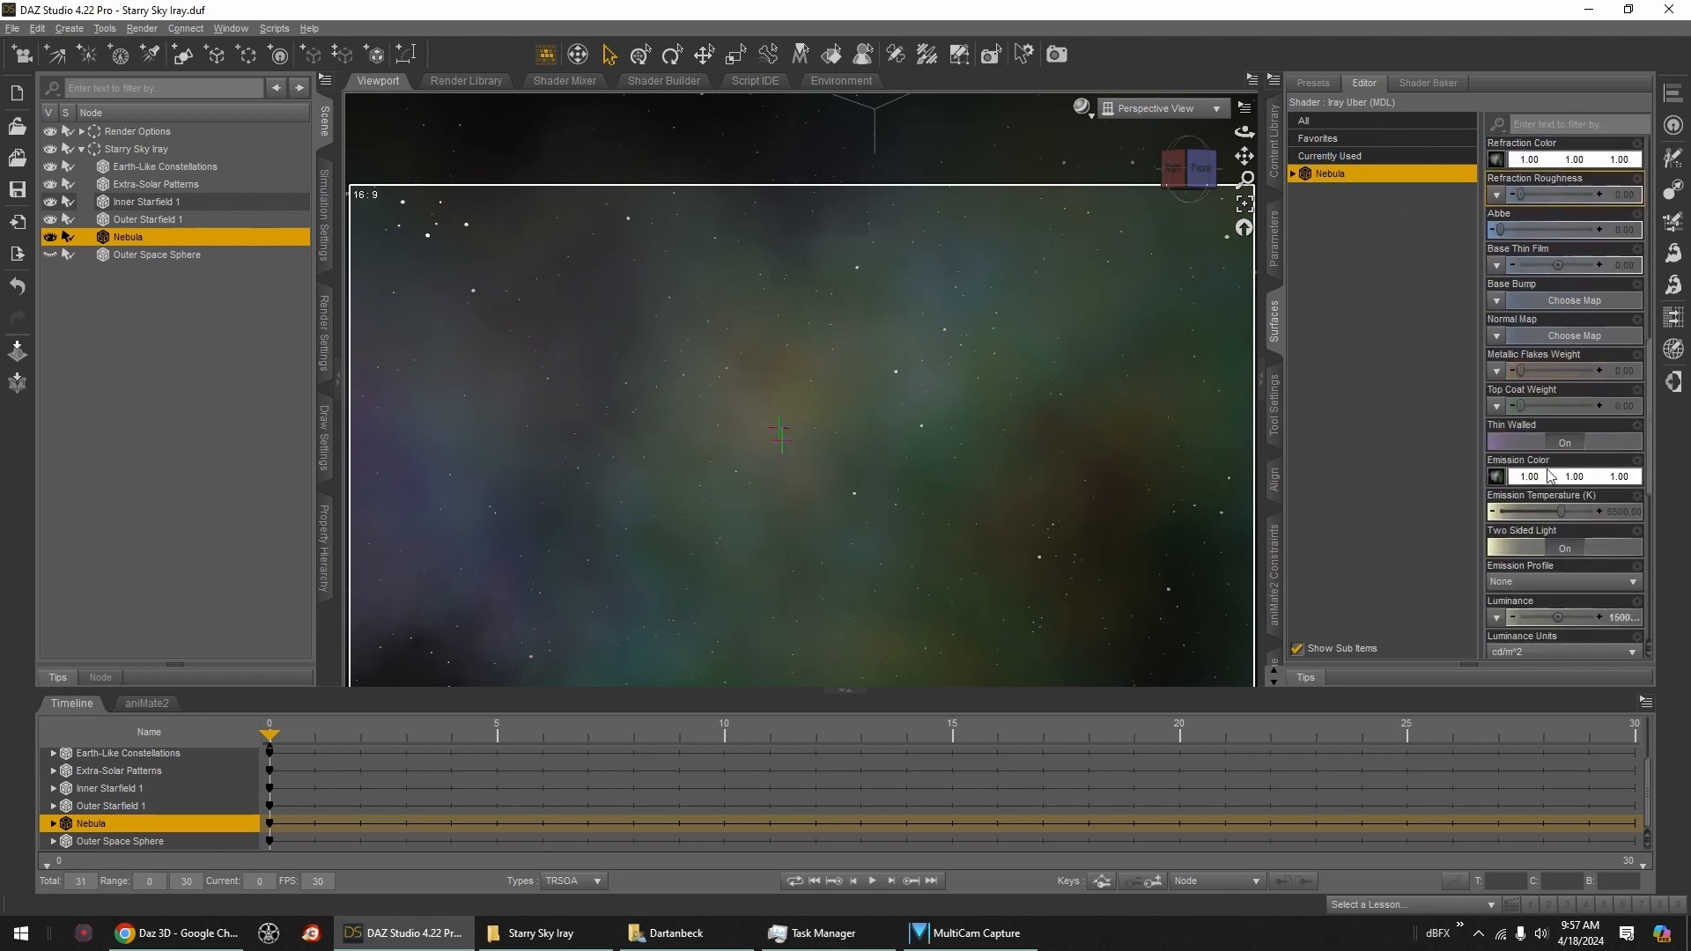
pyautogui.scroll(-1, 1524, 547)
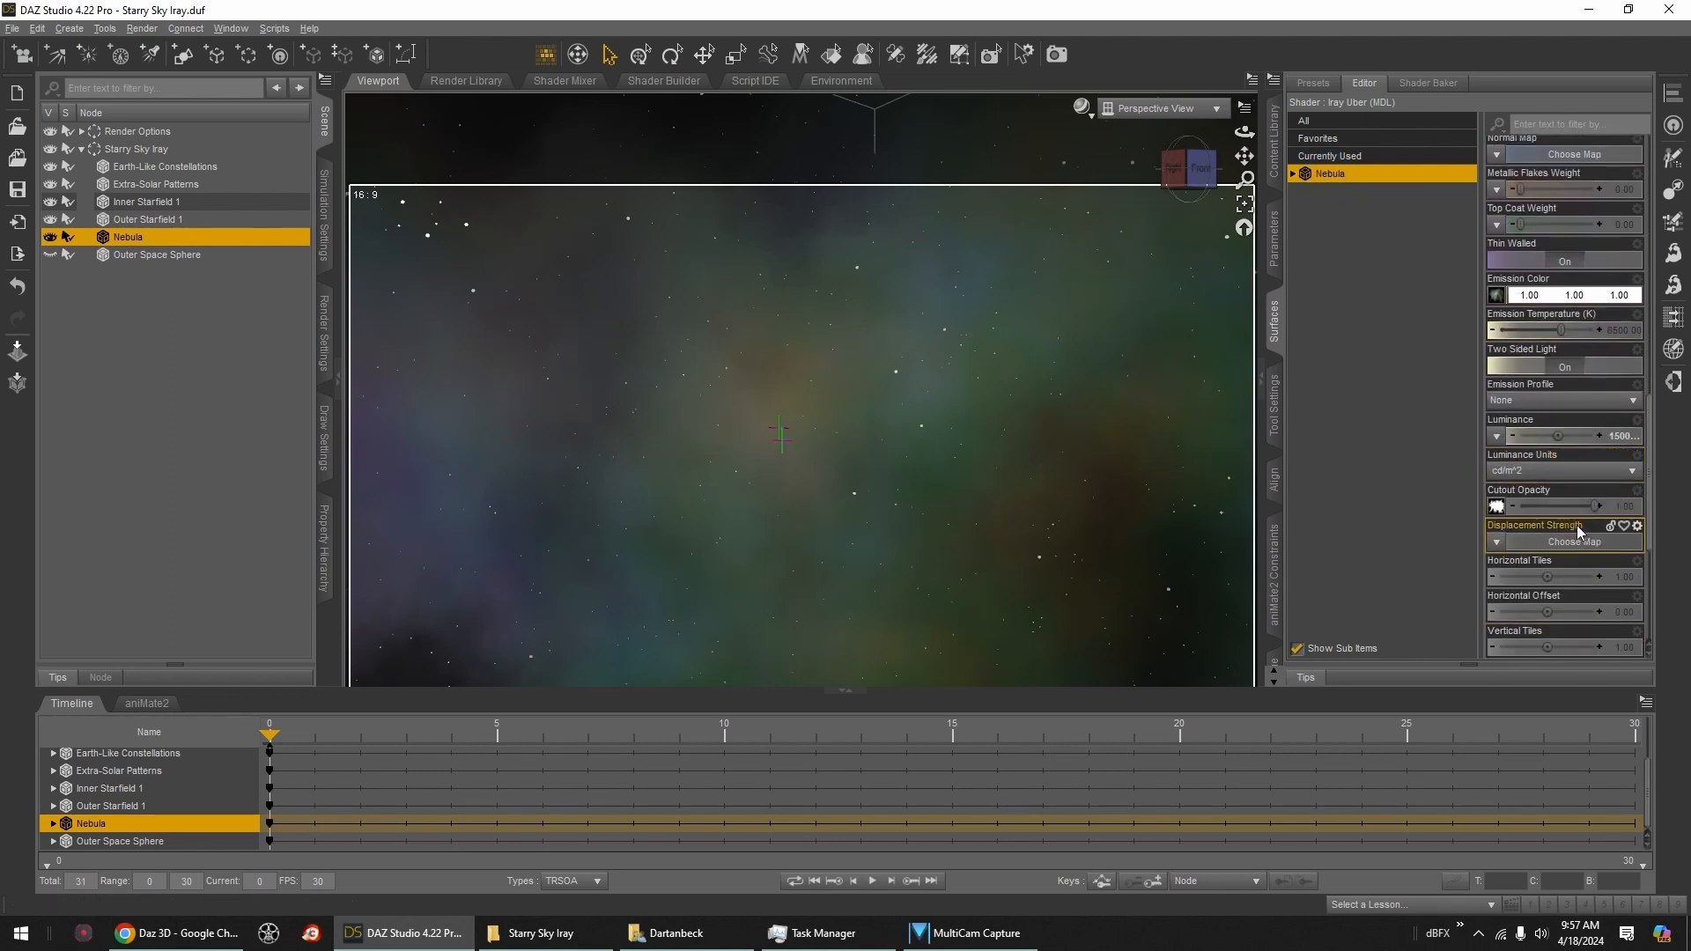
# Step: Apply the Nebula - Luminous A Default material preset to the Nebula and set the viewport draw style to NVIDIA Iray
pyautogui.click(1272, 157)
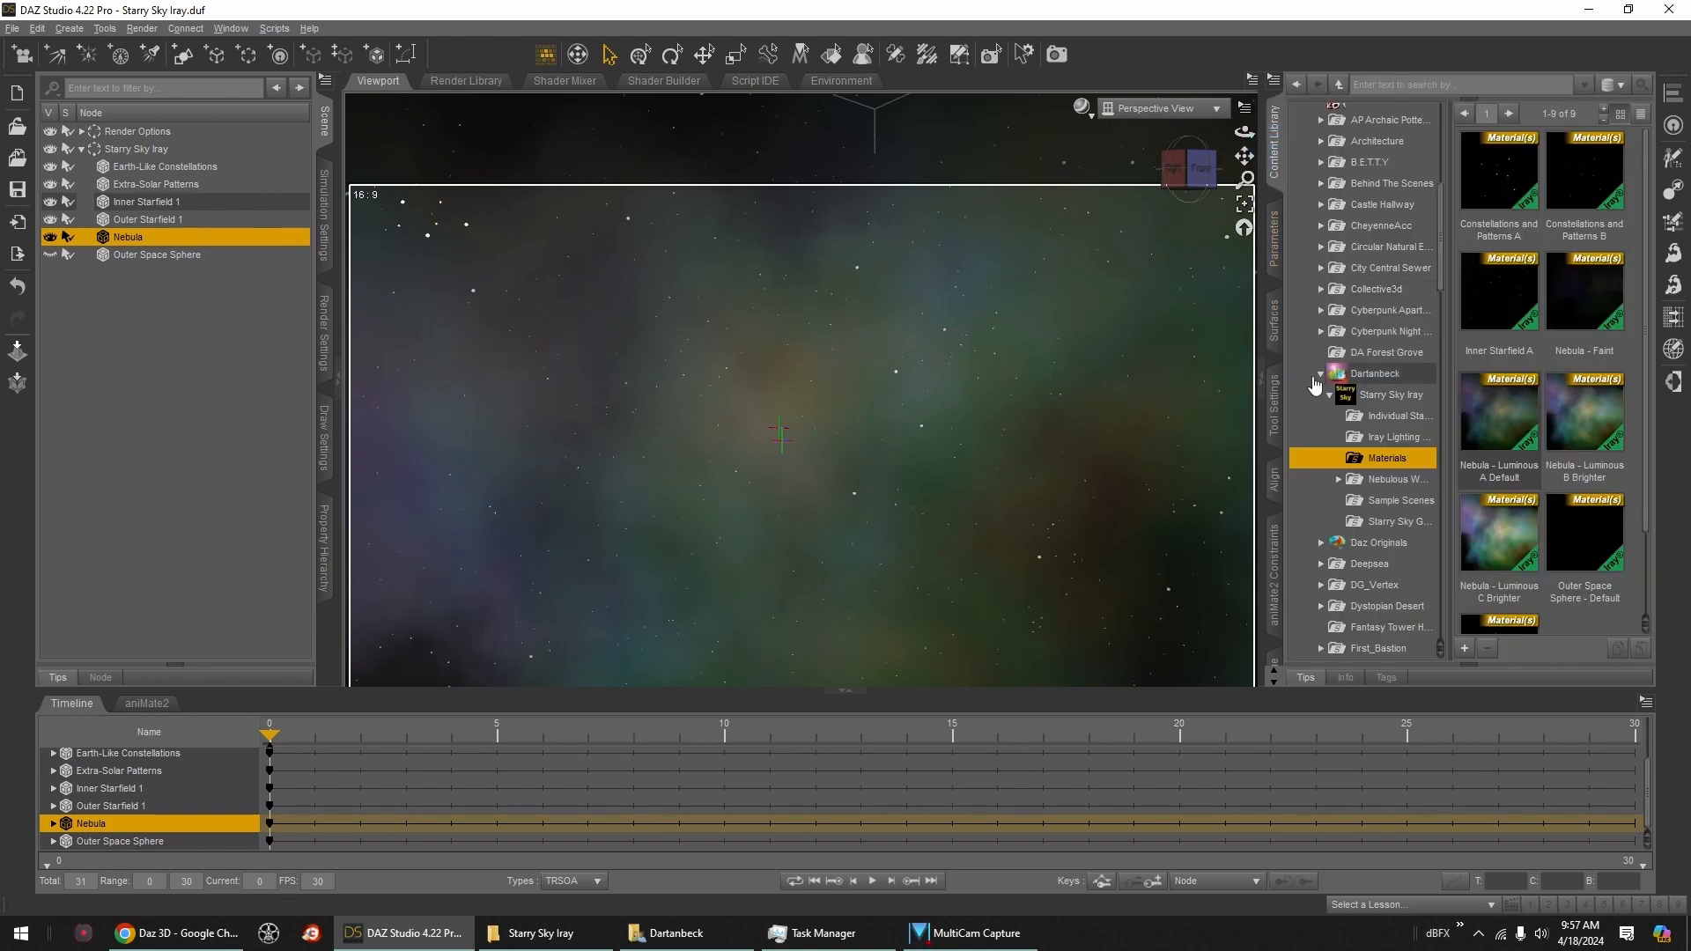
pyautogui.click(1601, 302)
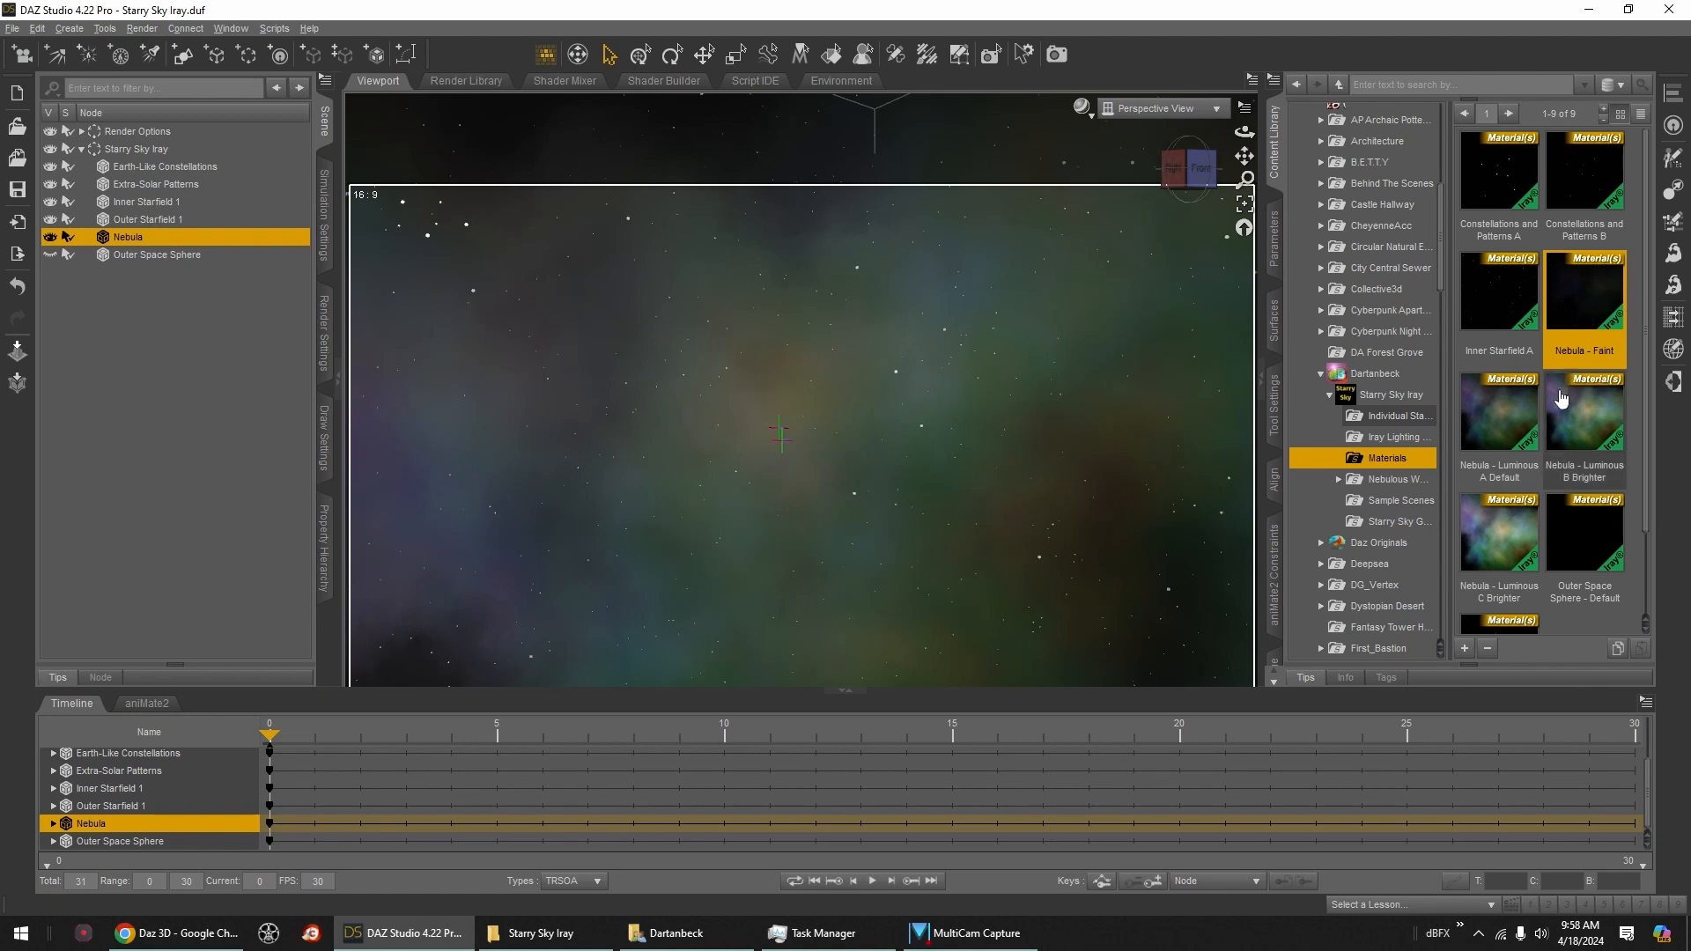
pyautogui.doubleClick(1519, 432)
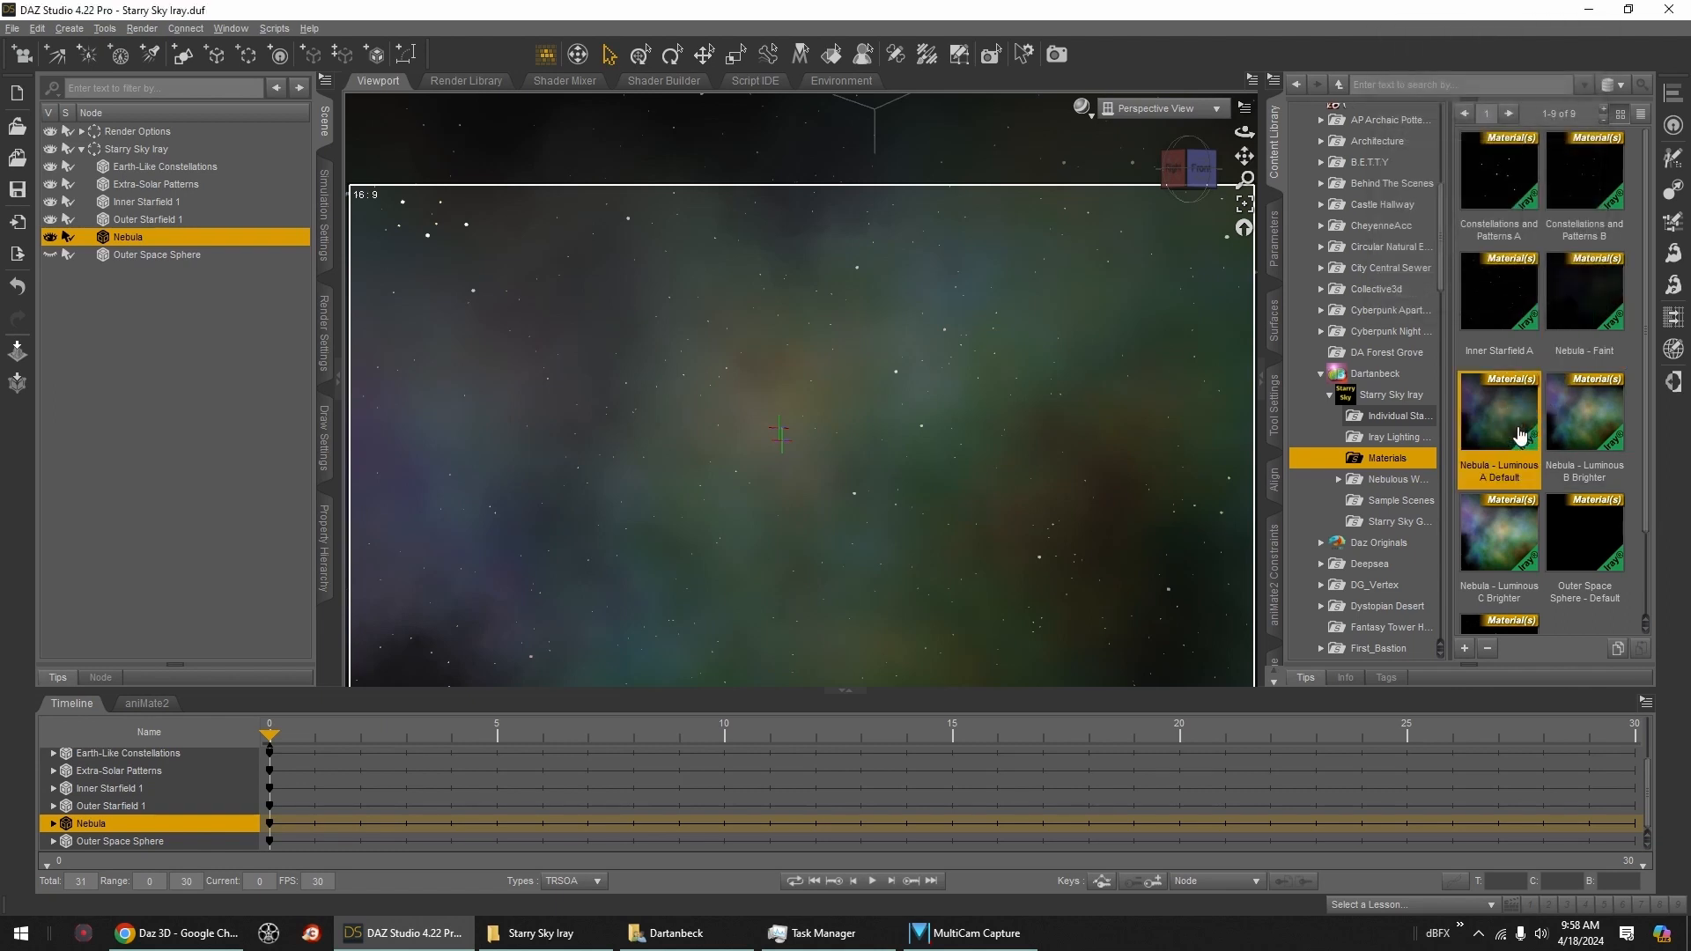
pyautogui.click(1087, 108)
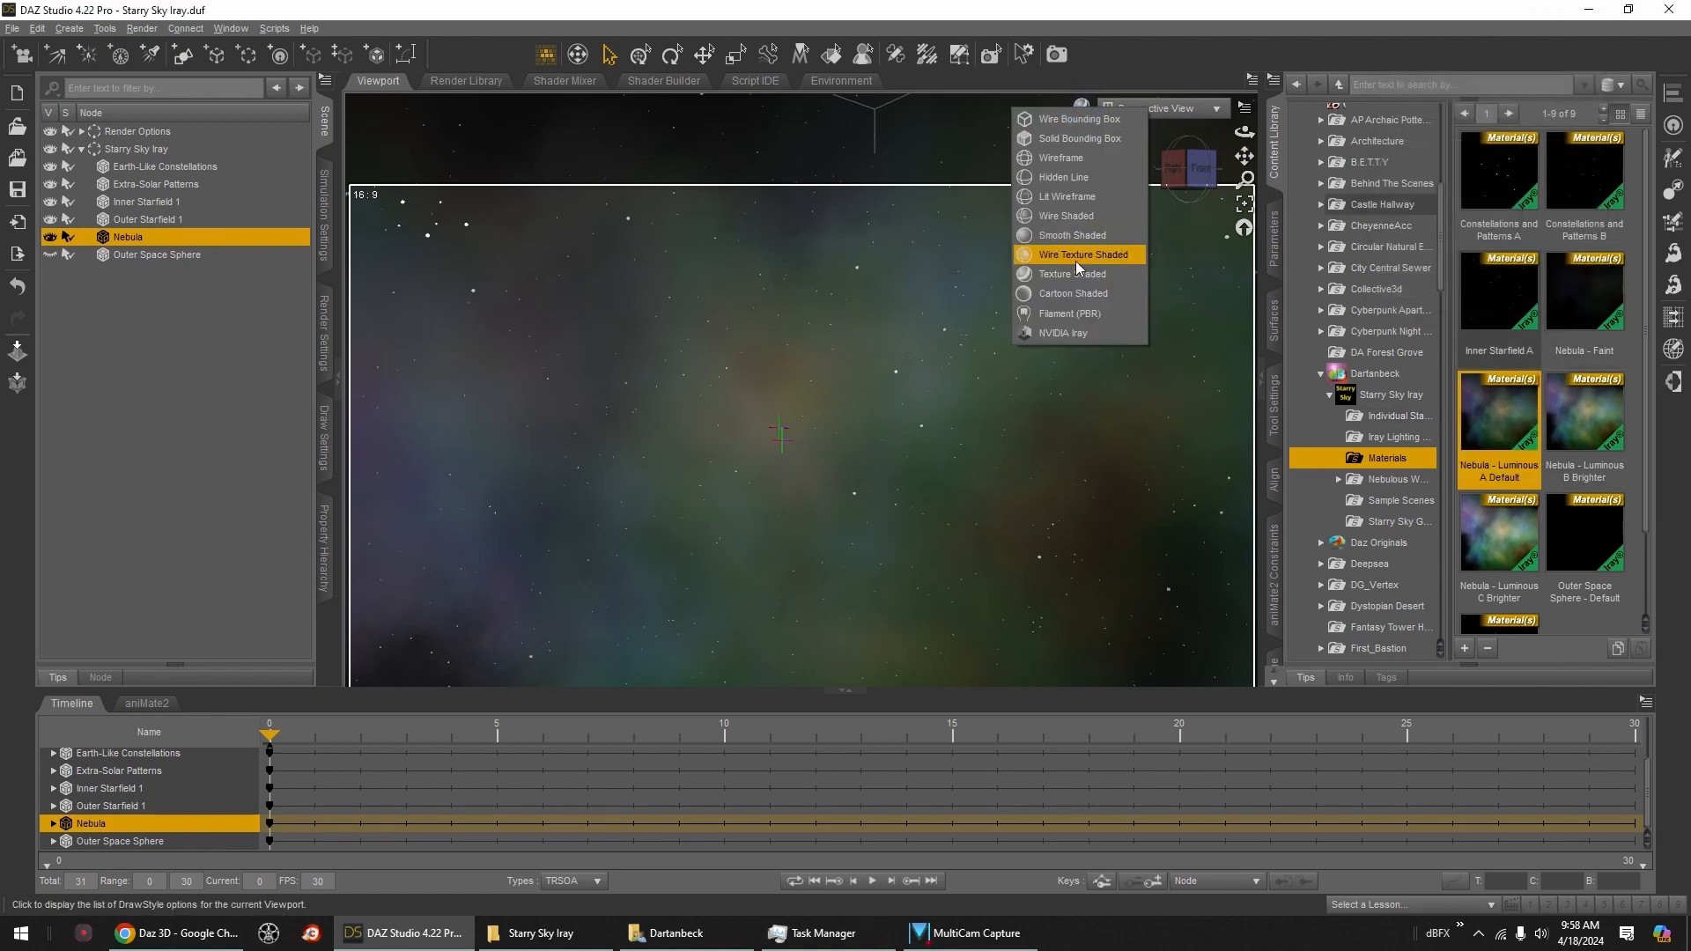
pyautogui.click(1071, 333)
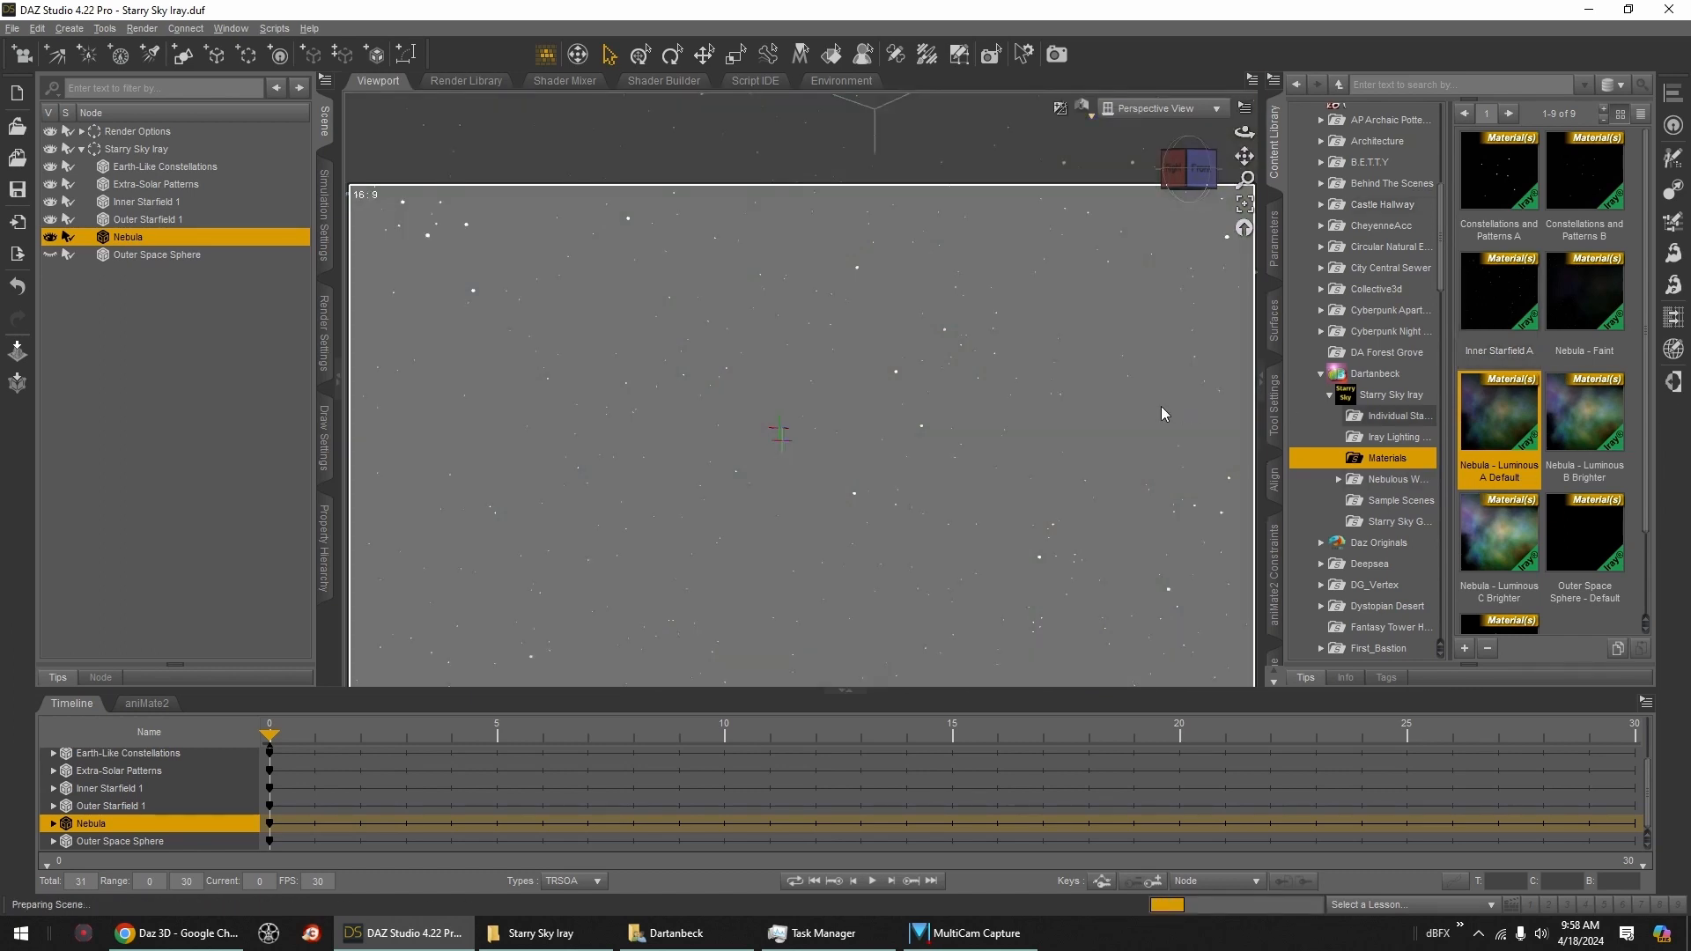
# Step: Try the Nebula - Faint material preset on the Nebula and inspect the rendered sky from other directions
pyautogui.doubleClick(1586, 295)
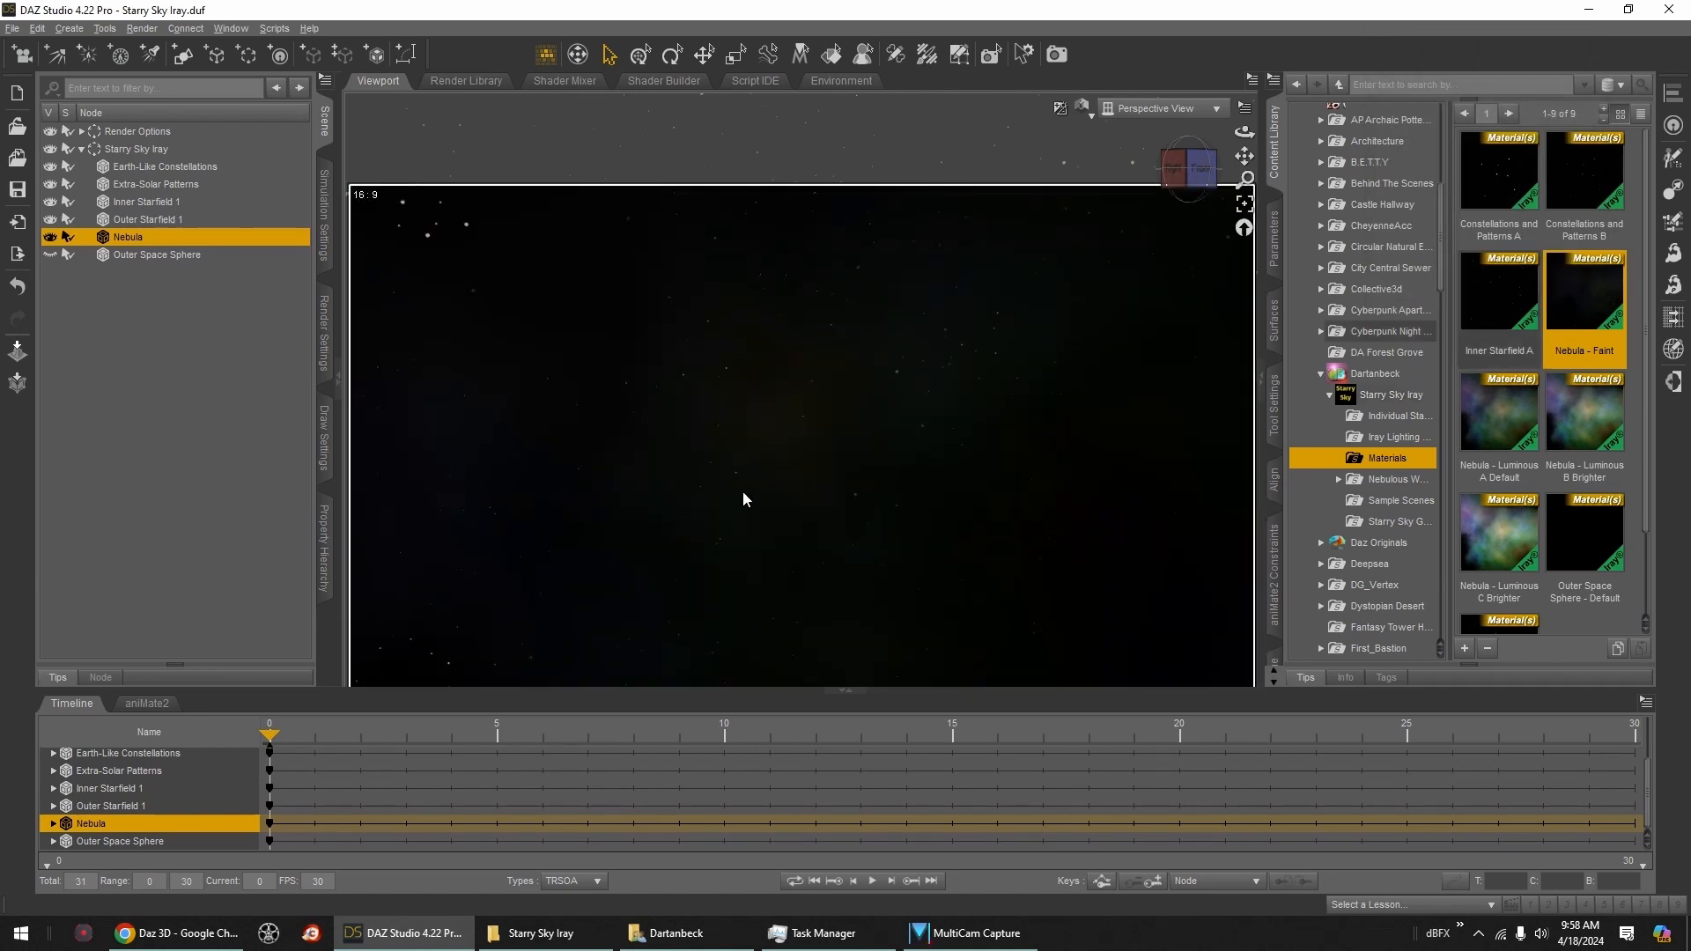
pyautogui.click(1176, 168)
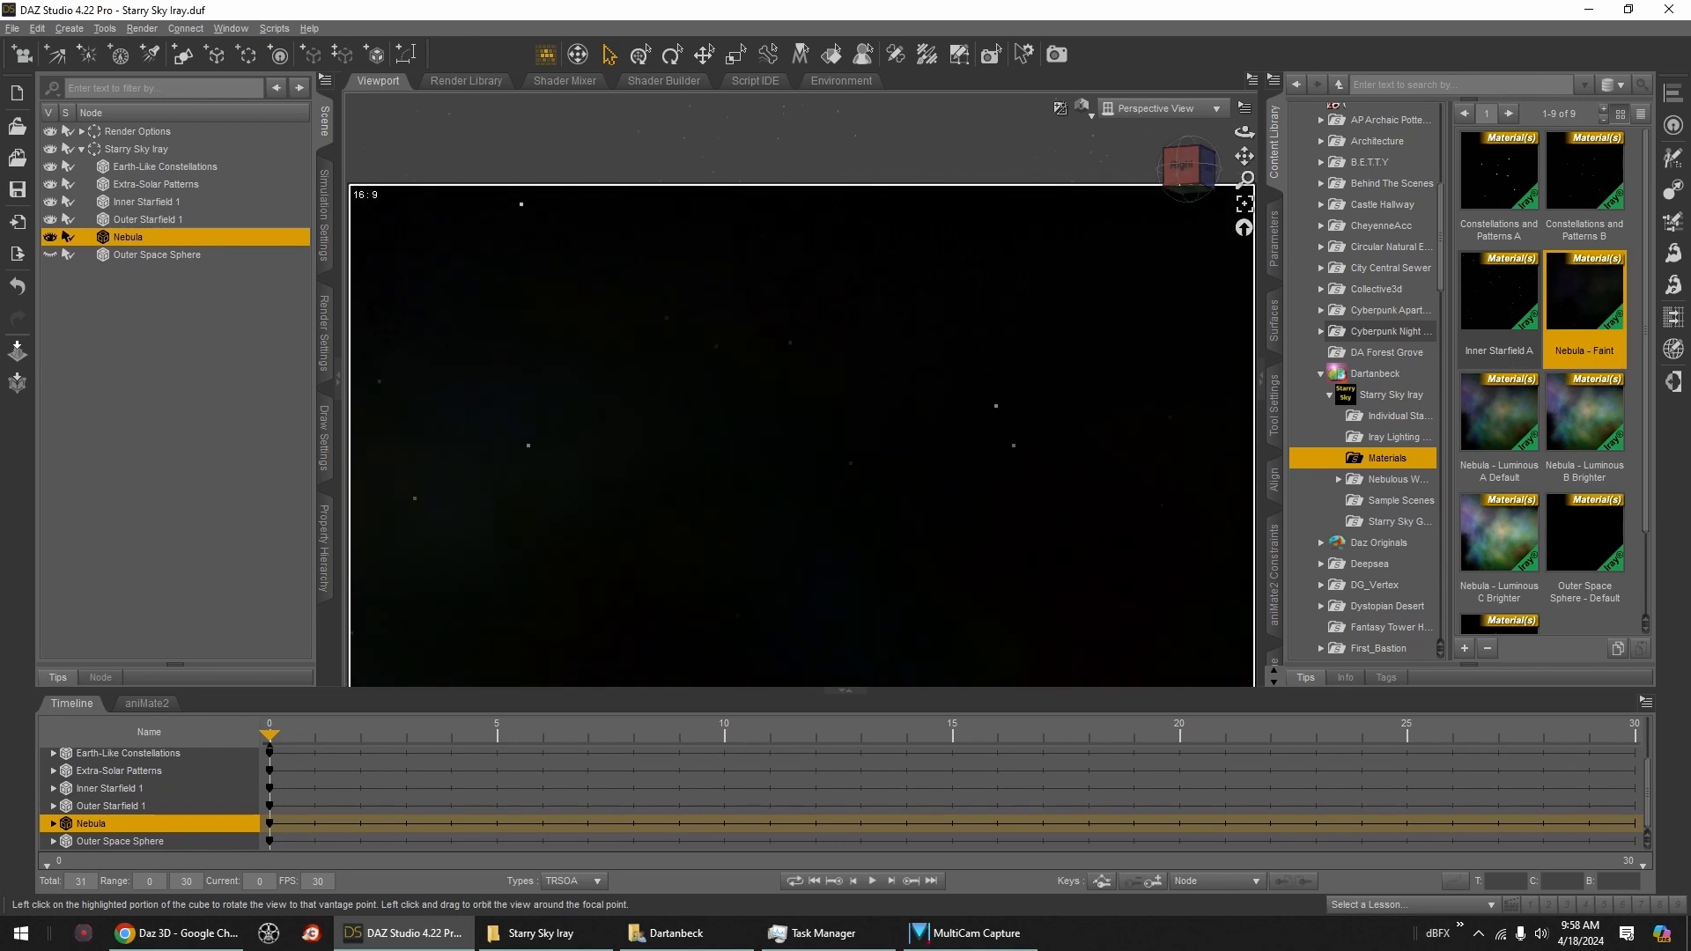
pyautogui.moveTo(1184, 168)
pyautogui.mouseDown()
pyautogui.moveTo(1119, 168)
pyautogui.moveTo(1204, 172)
pyautogui.mouseUp()
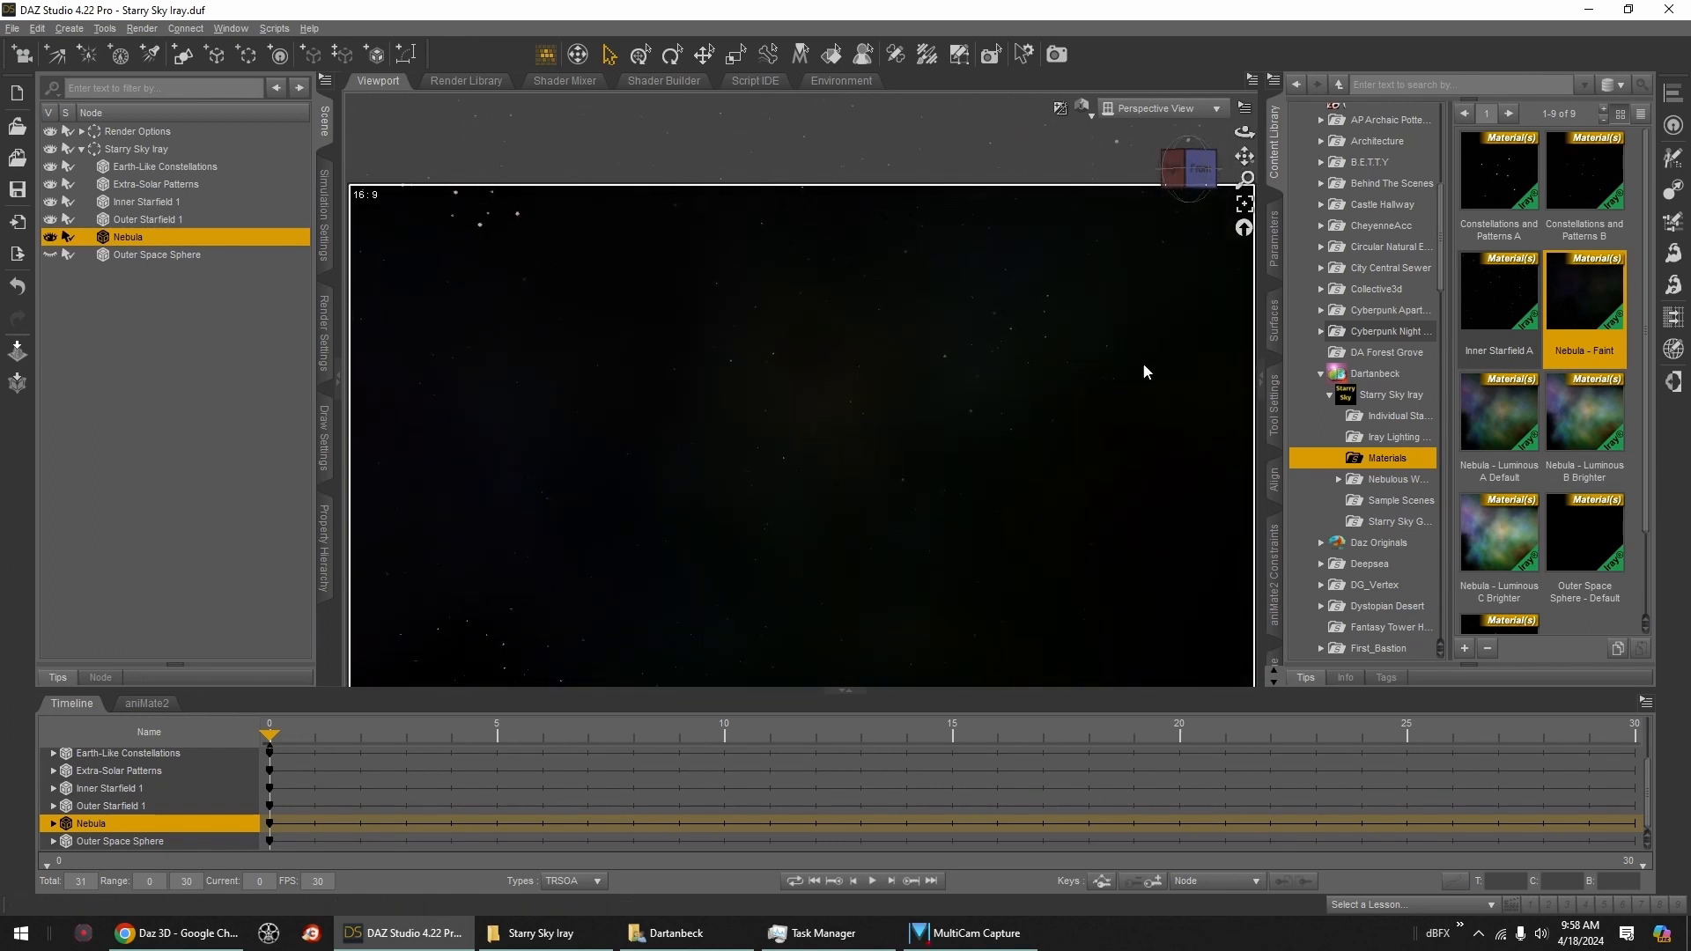
# Step: Compare the Nebula's Luminous A Default, Luminous B Brighter and Luminous C Brighter presets in the render, finishing on Luminous A Default
pyautogui.doubleClick(1498, 427)
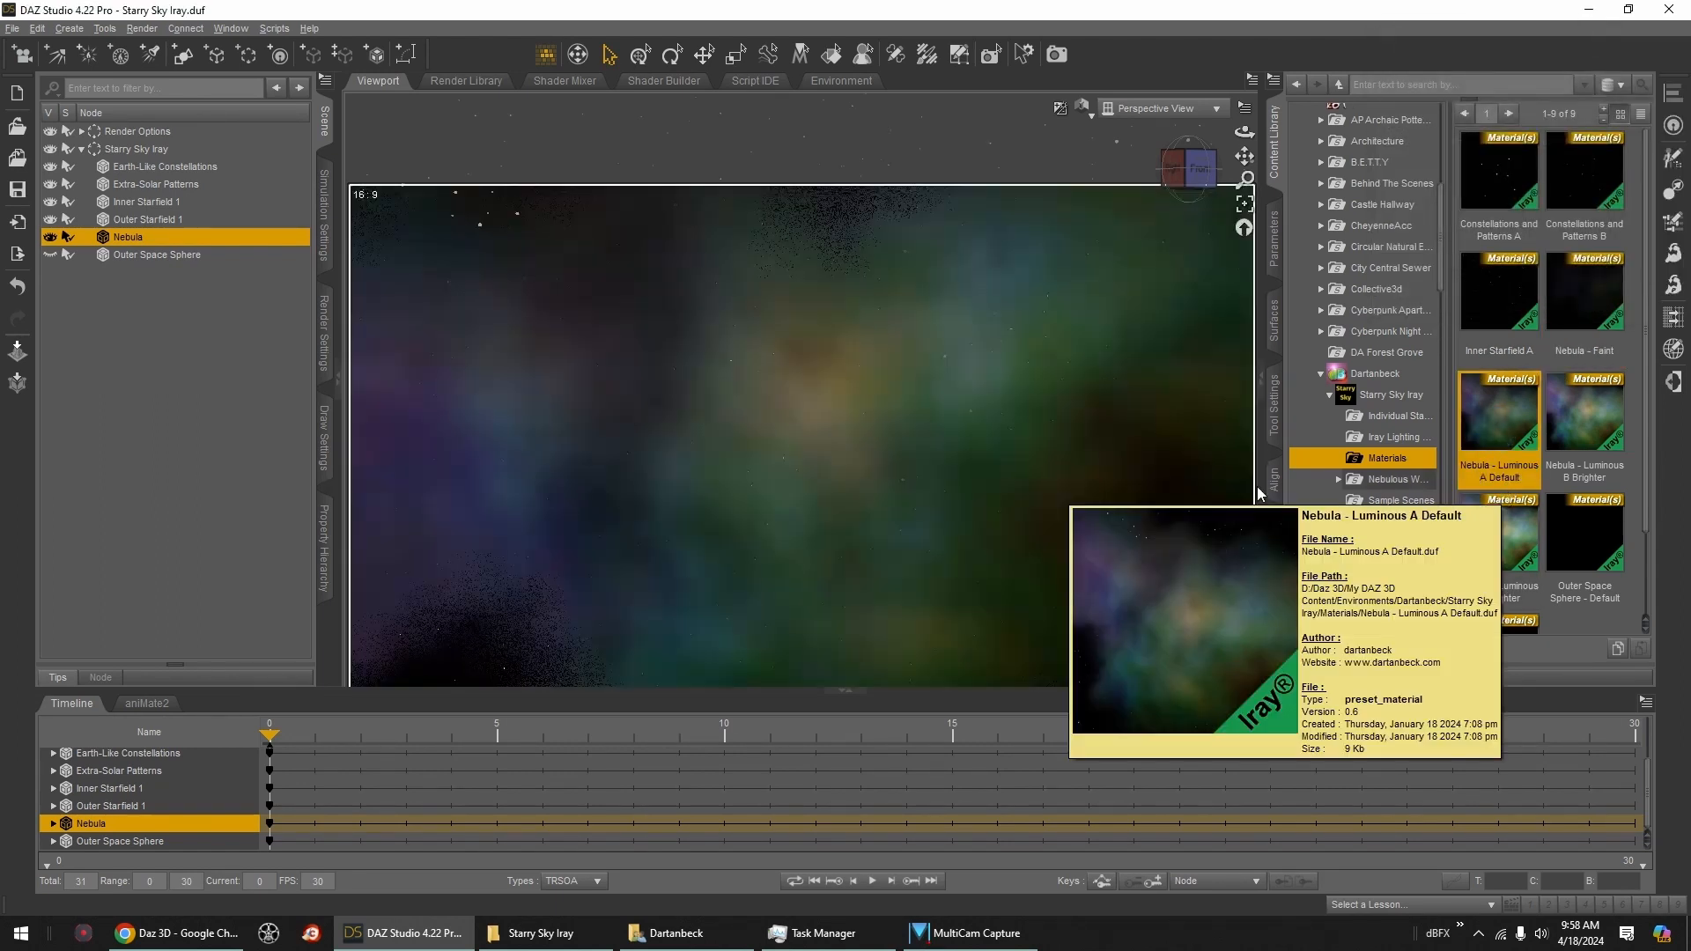
pyautogui.moveTo(1178, 174)
pyautogui.mouseDown()
pyautogui.moveTo(1198, 174)
pyautogui.moveTo(1178, 171)
pyautogui.mouseUp()
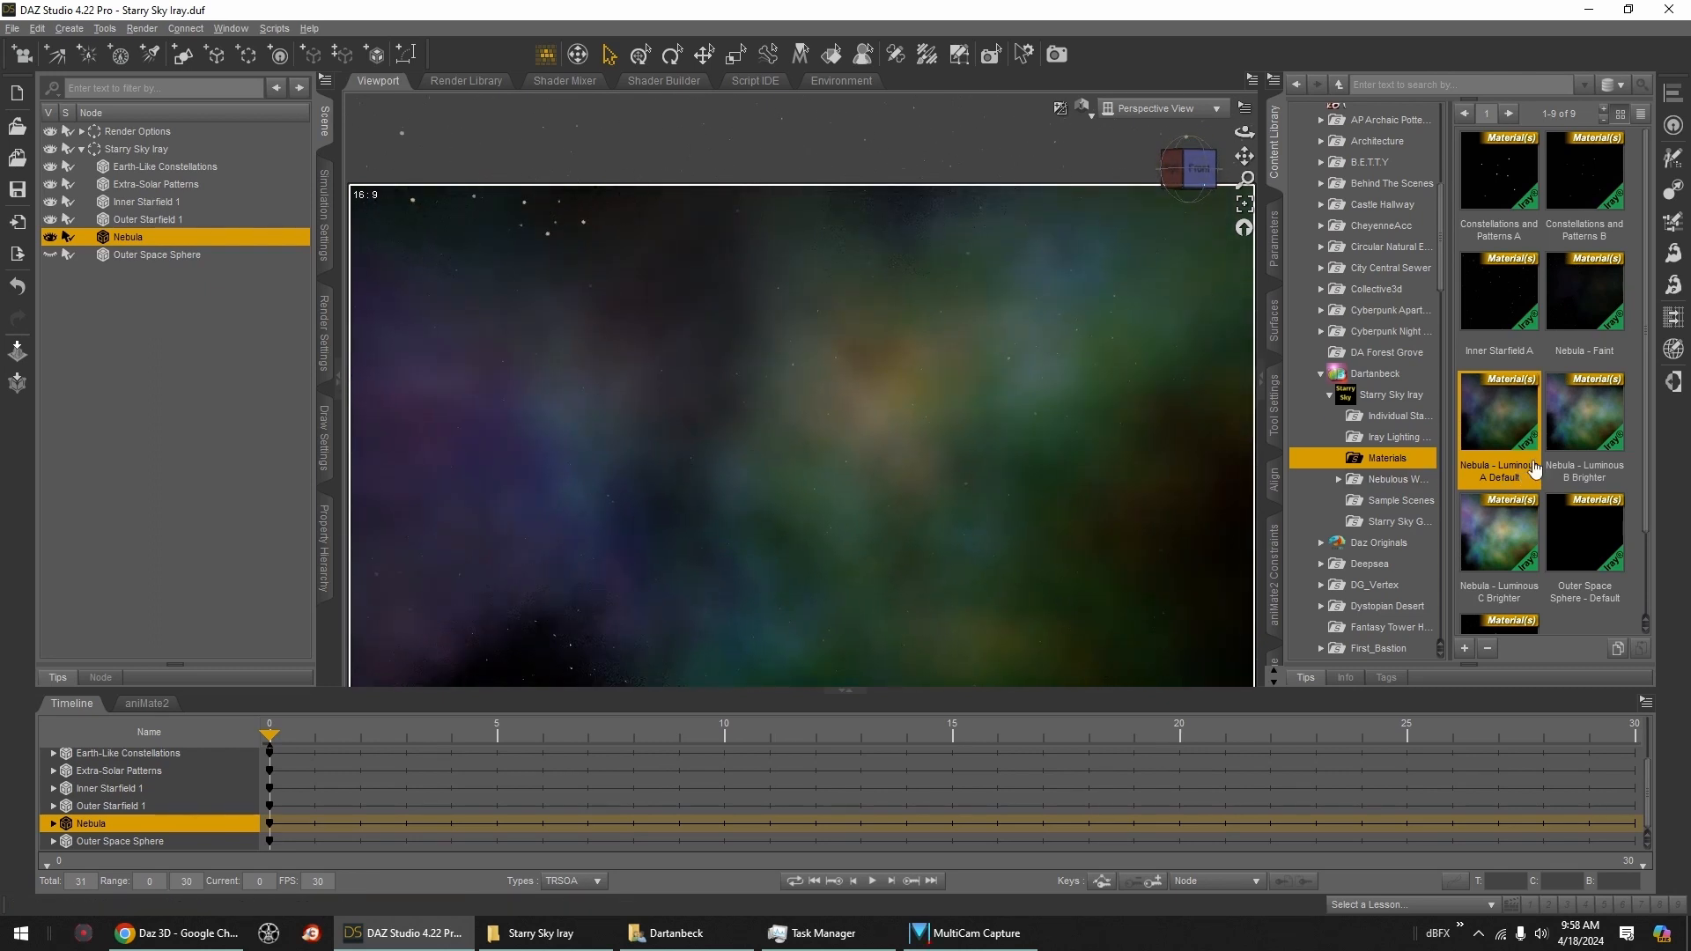
pyautogui.doubleClick(1583, 434)
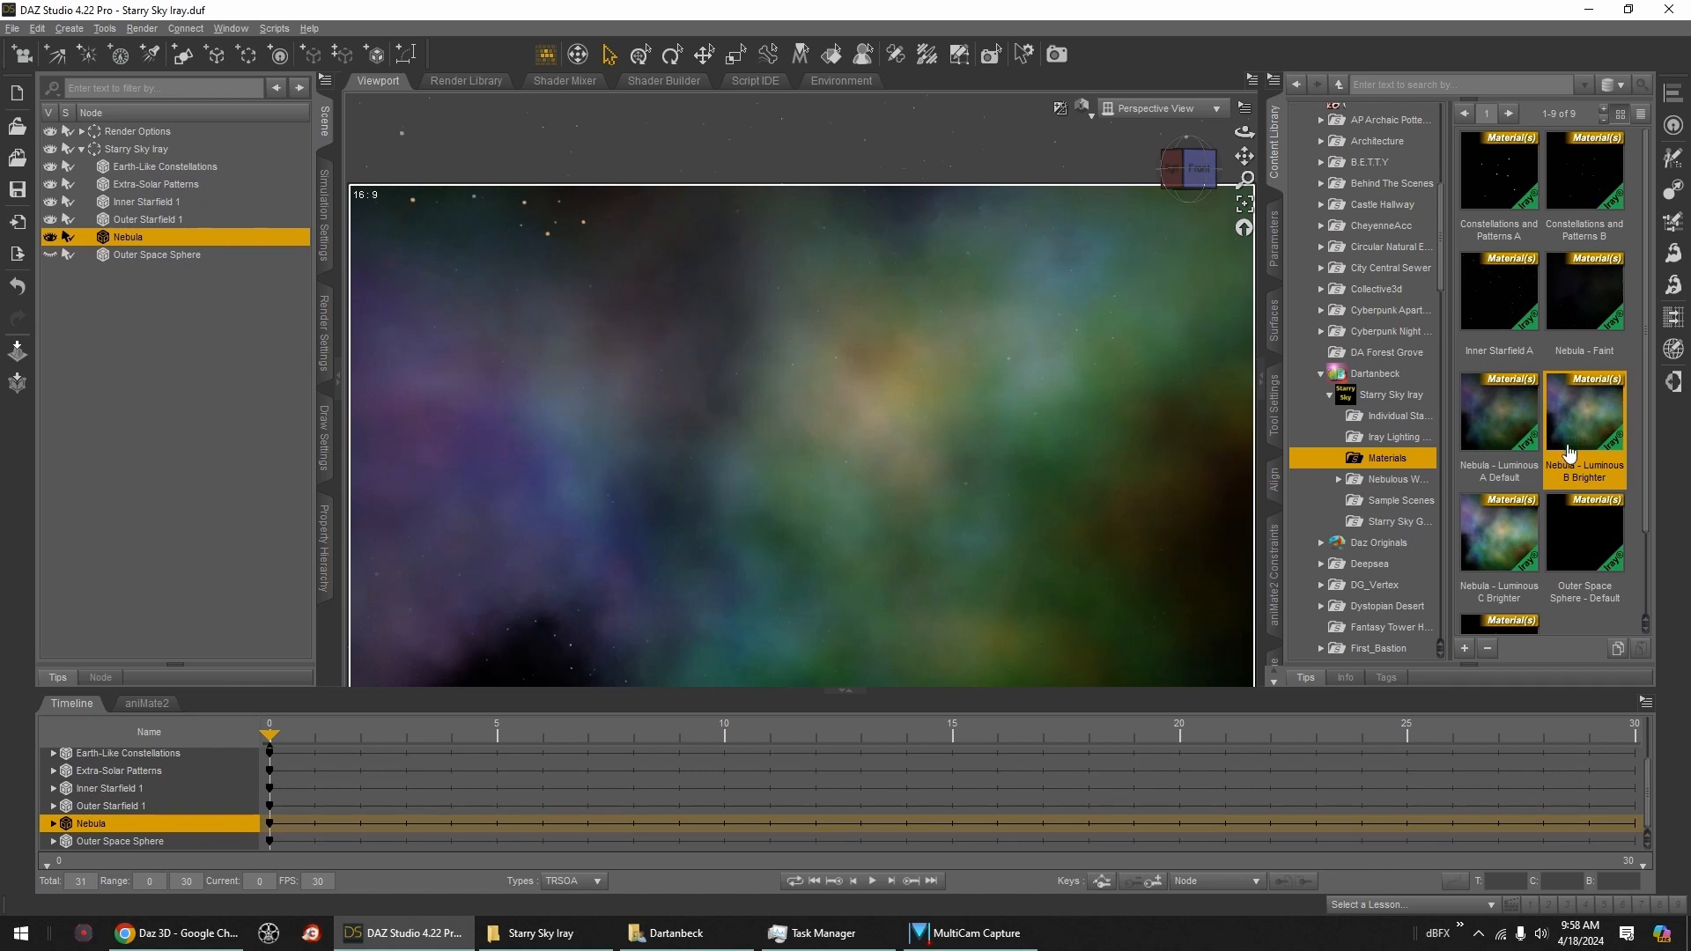
pyautogui.doubleClick(1497, 555)
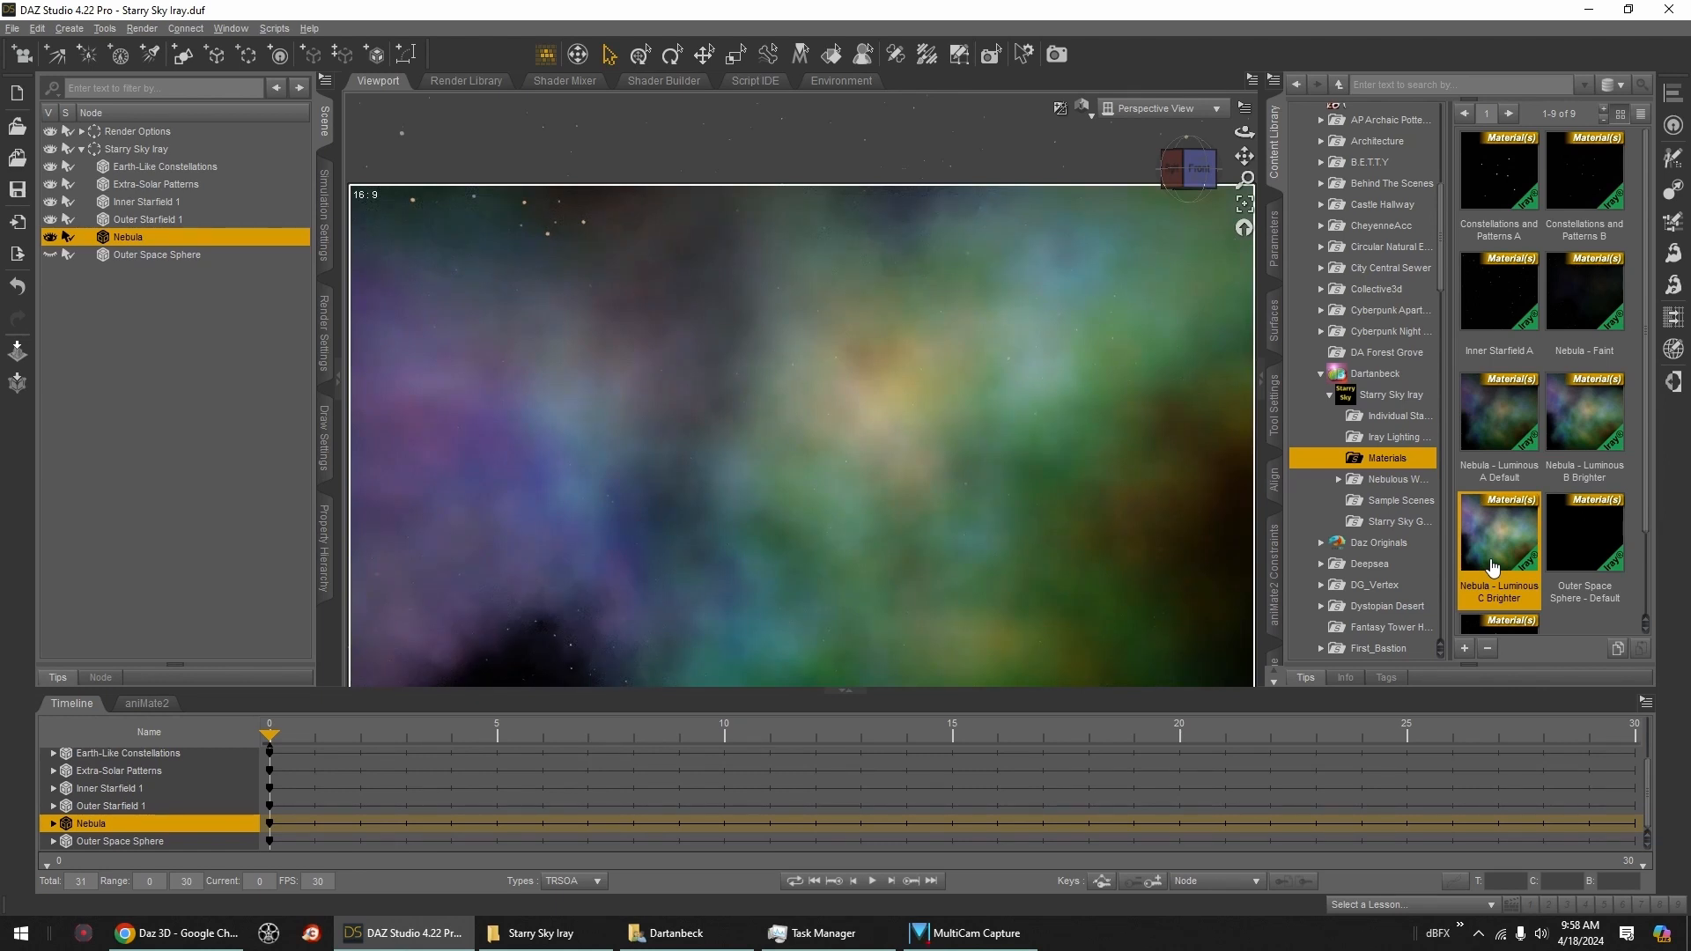
pyautogui.doubleClick(1499, 416)
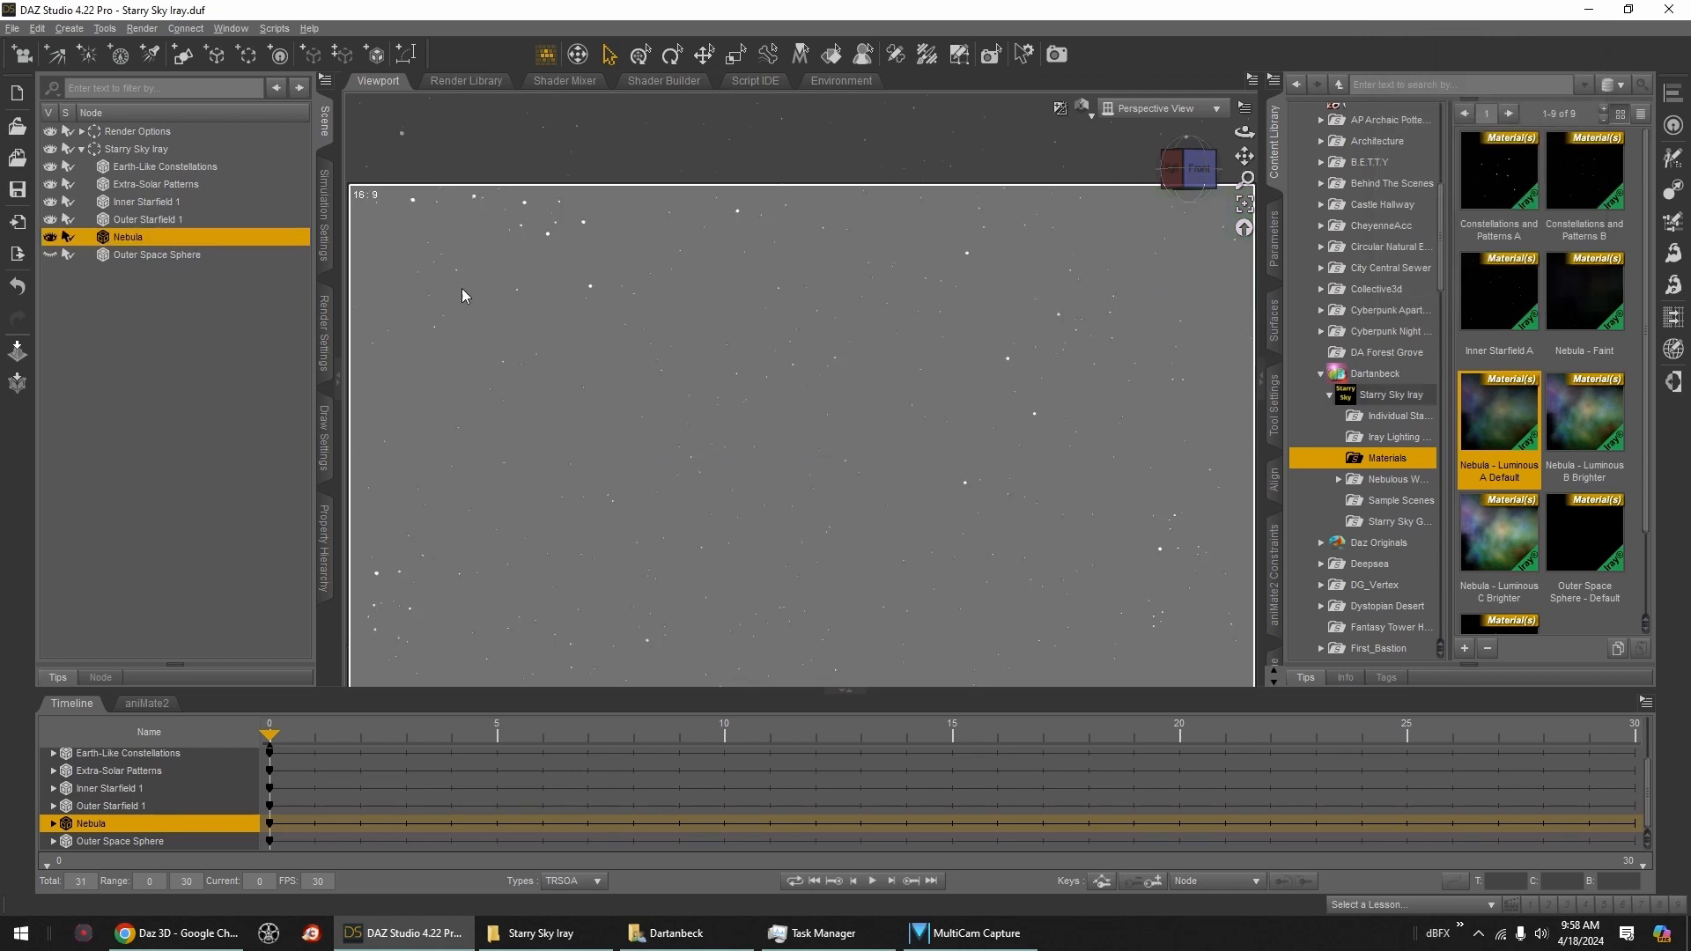
# Step: Hide the Nebula and inspect the remaining star layers in the render from other directions
pyautogui.click(51, 237)
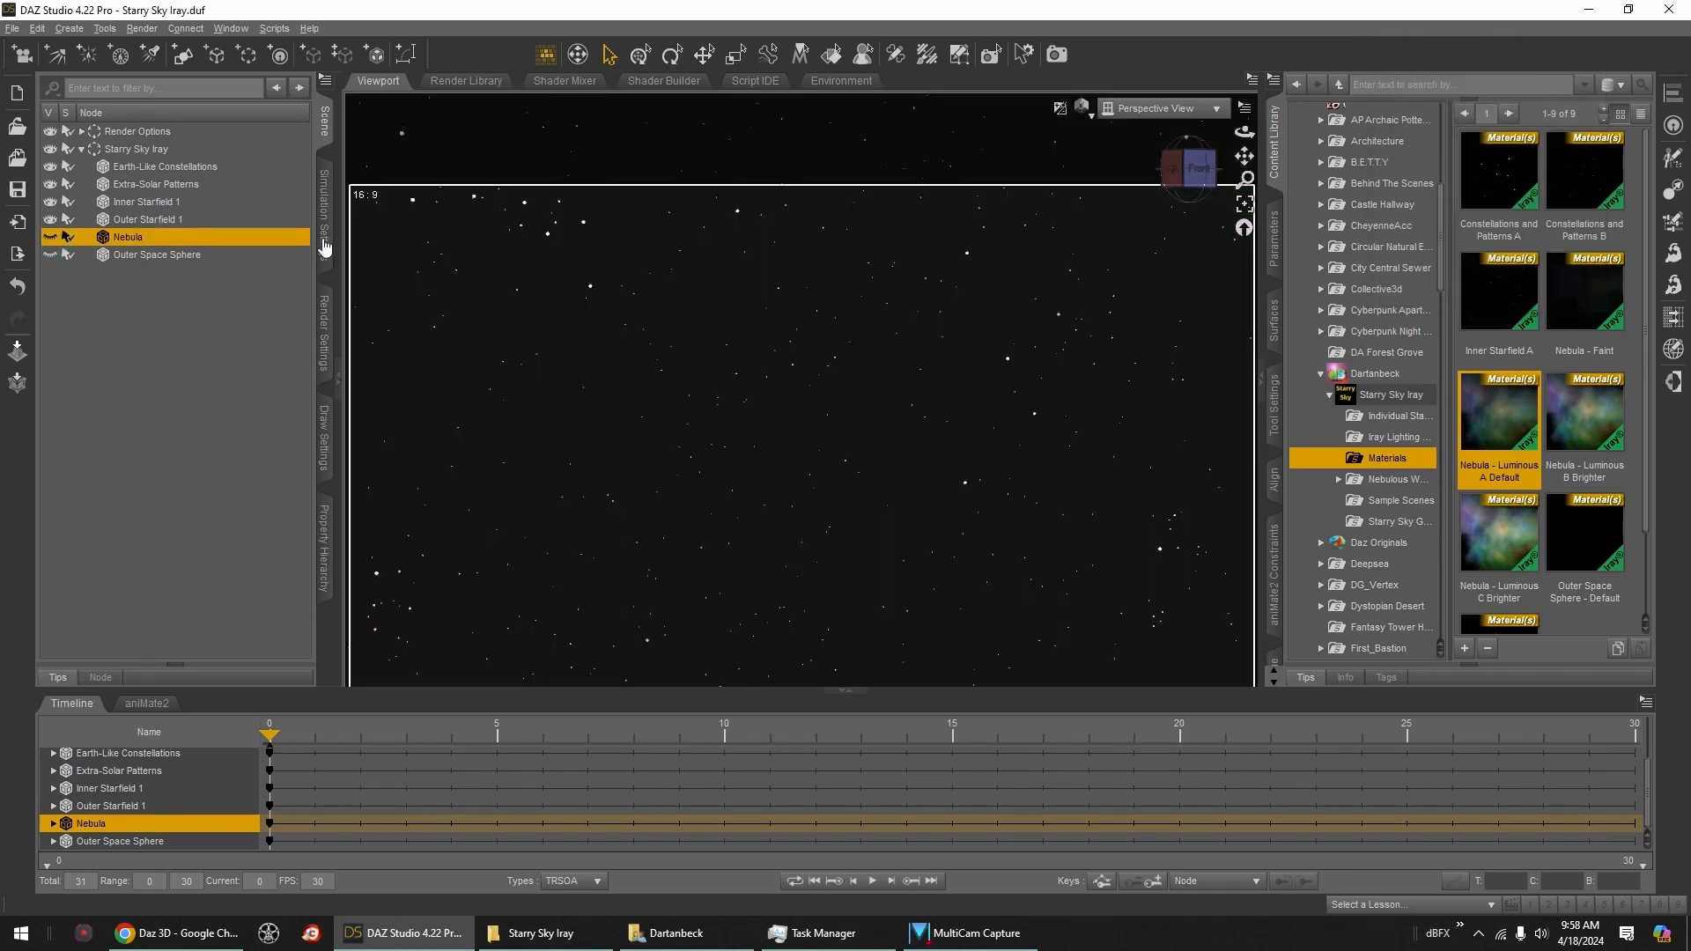
pyautogui.click(1196, 169)
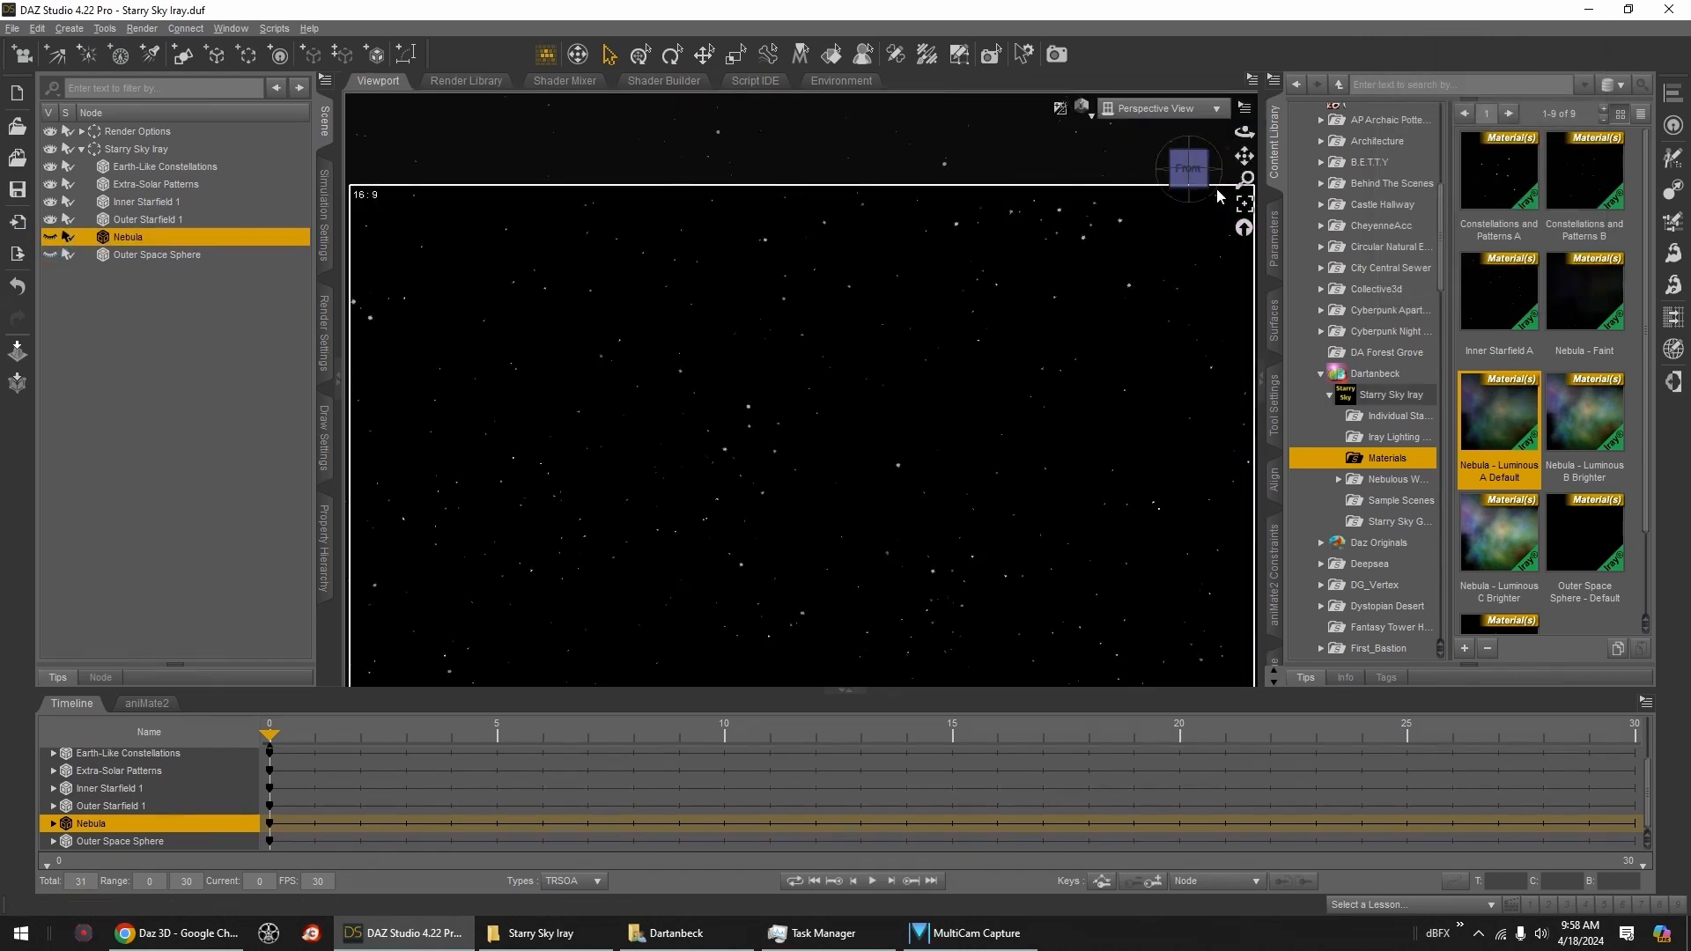
pyautogui.moveTo(1199, 168); pyautogui.dragTo(1138, 175)
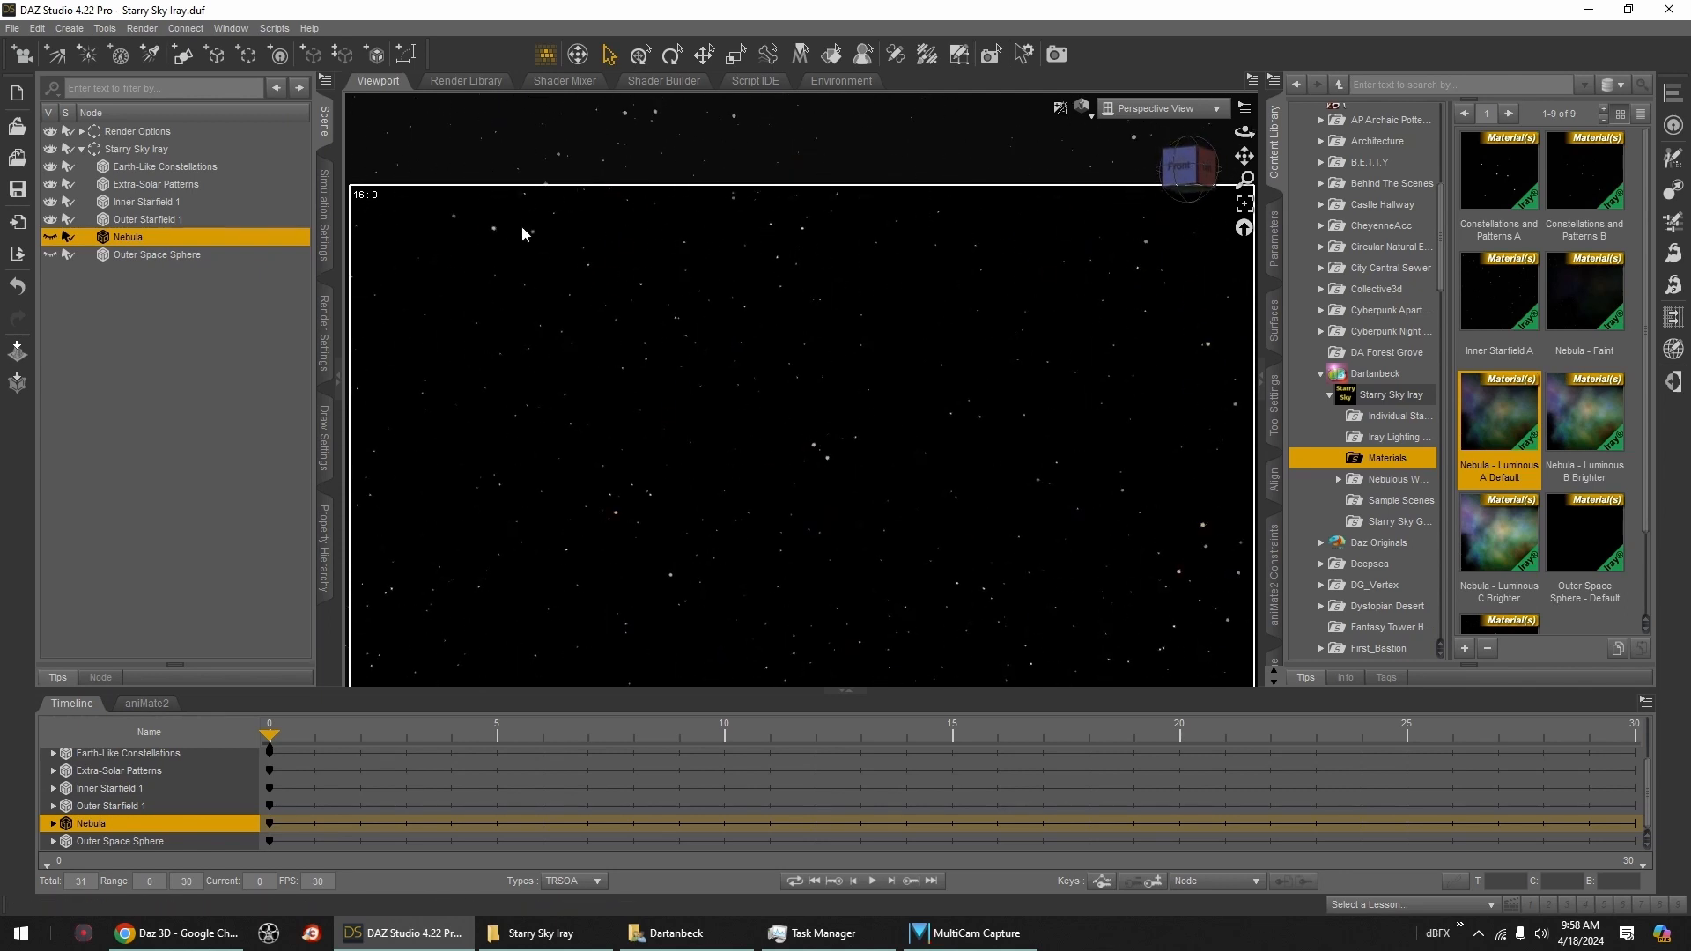
# Step: Compare the Constellations and Patterns A and B material presets on Earth-Like Constellations in the render, finishing on preset B
pyautogui.click(185, 167)
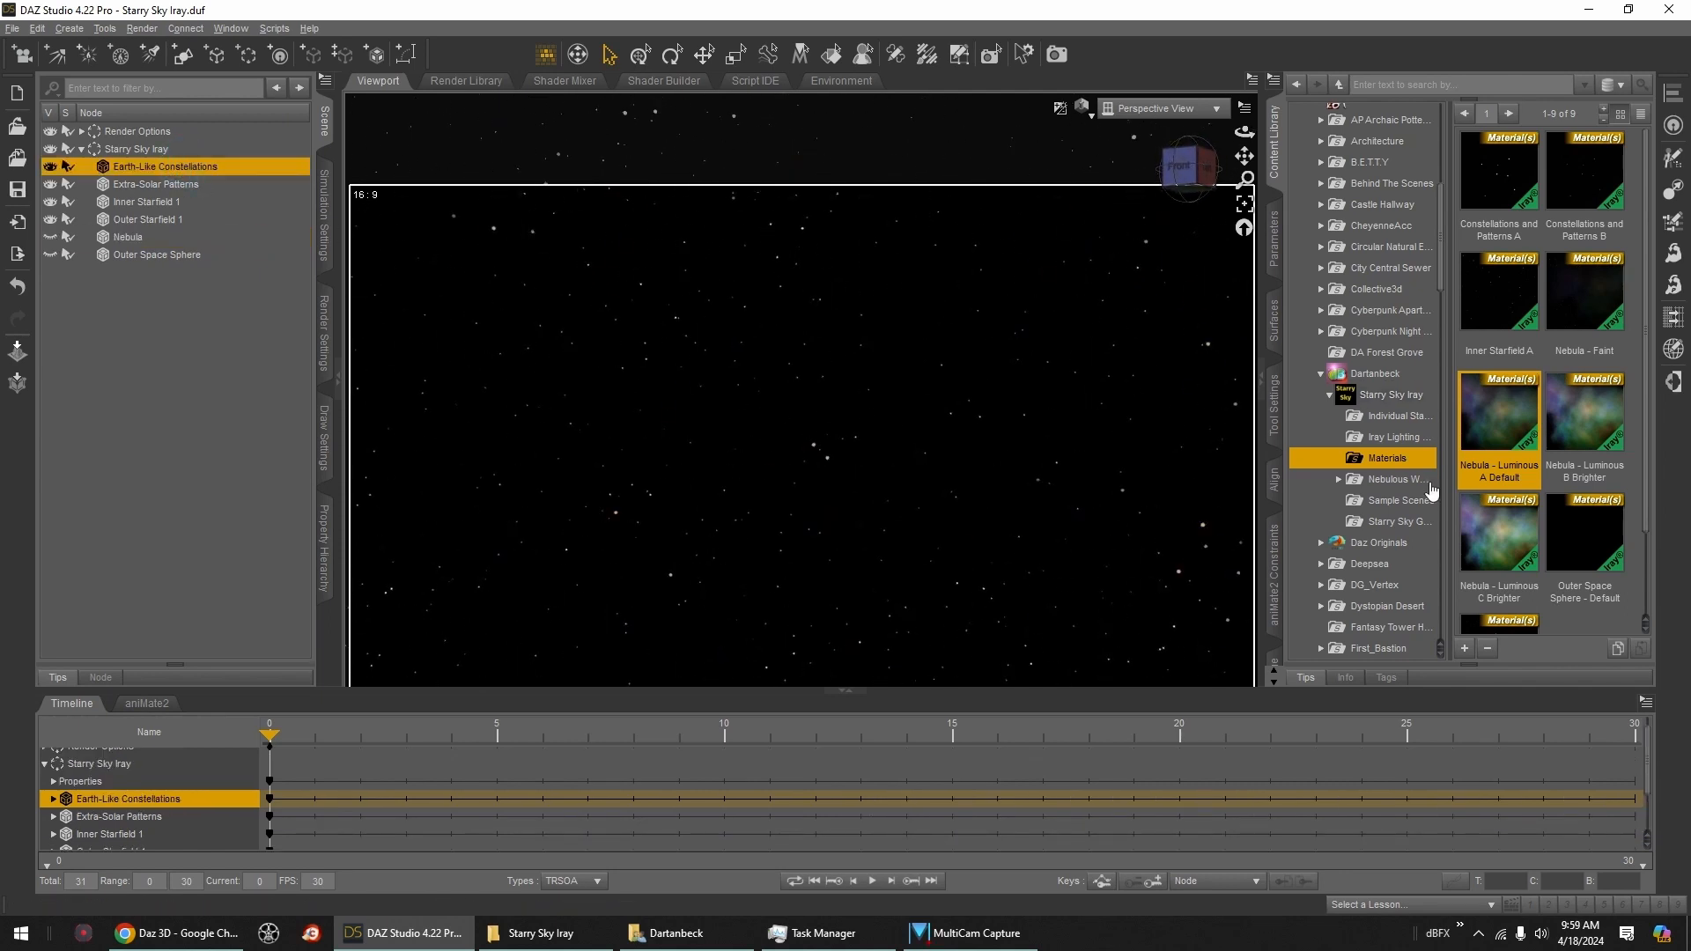
pyautogui.doubleClick(1490, 190)
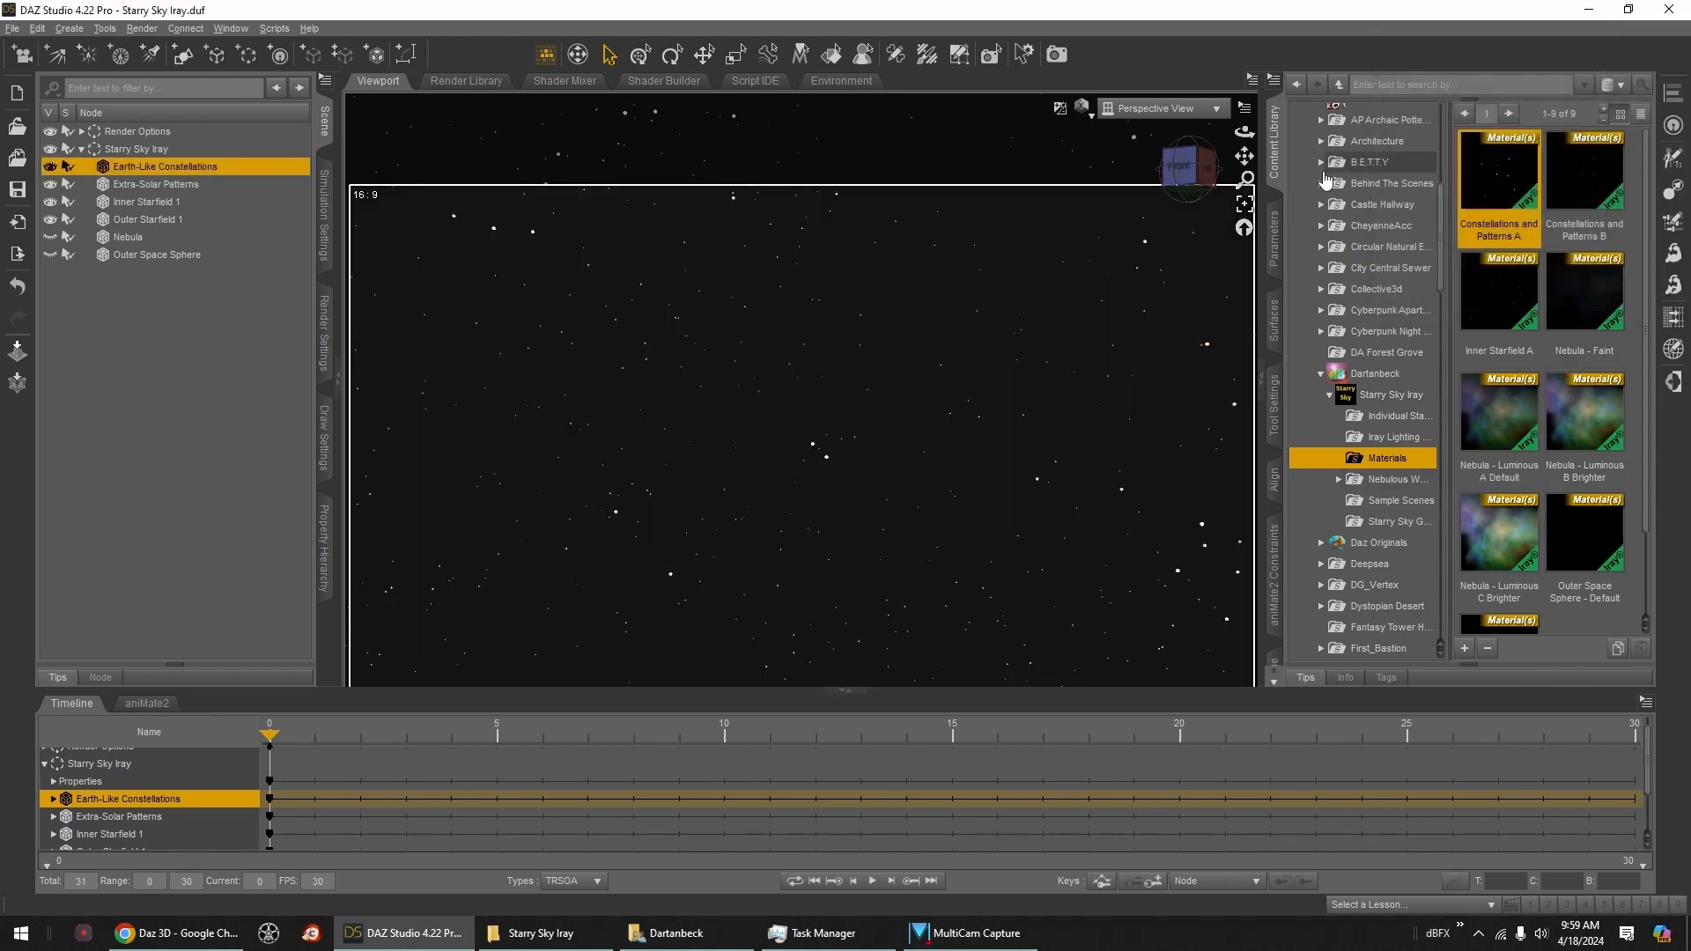
pyautogui.moveTo(1178, 170); pyautogui.dragTo(1181, 176)
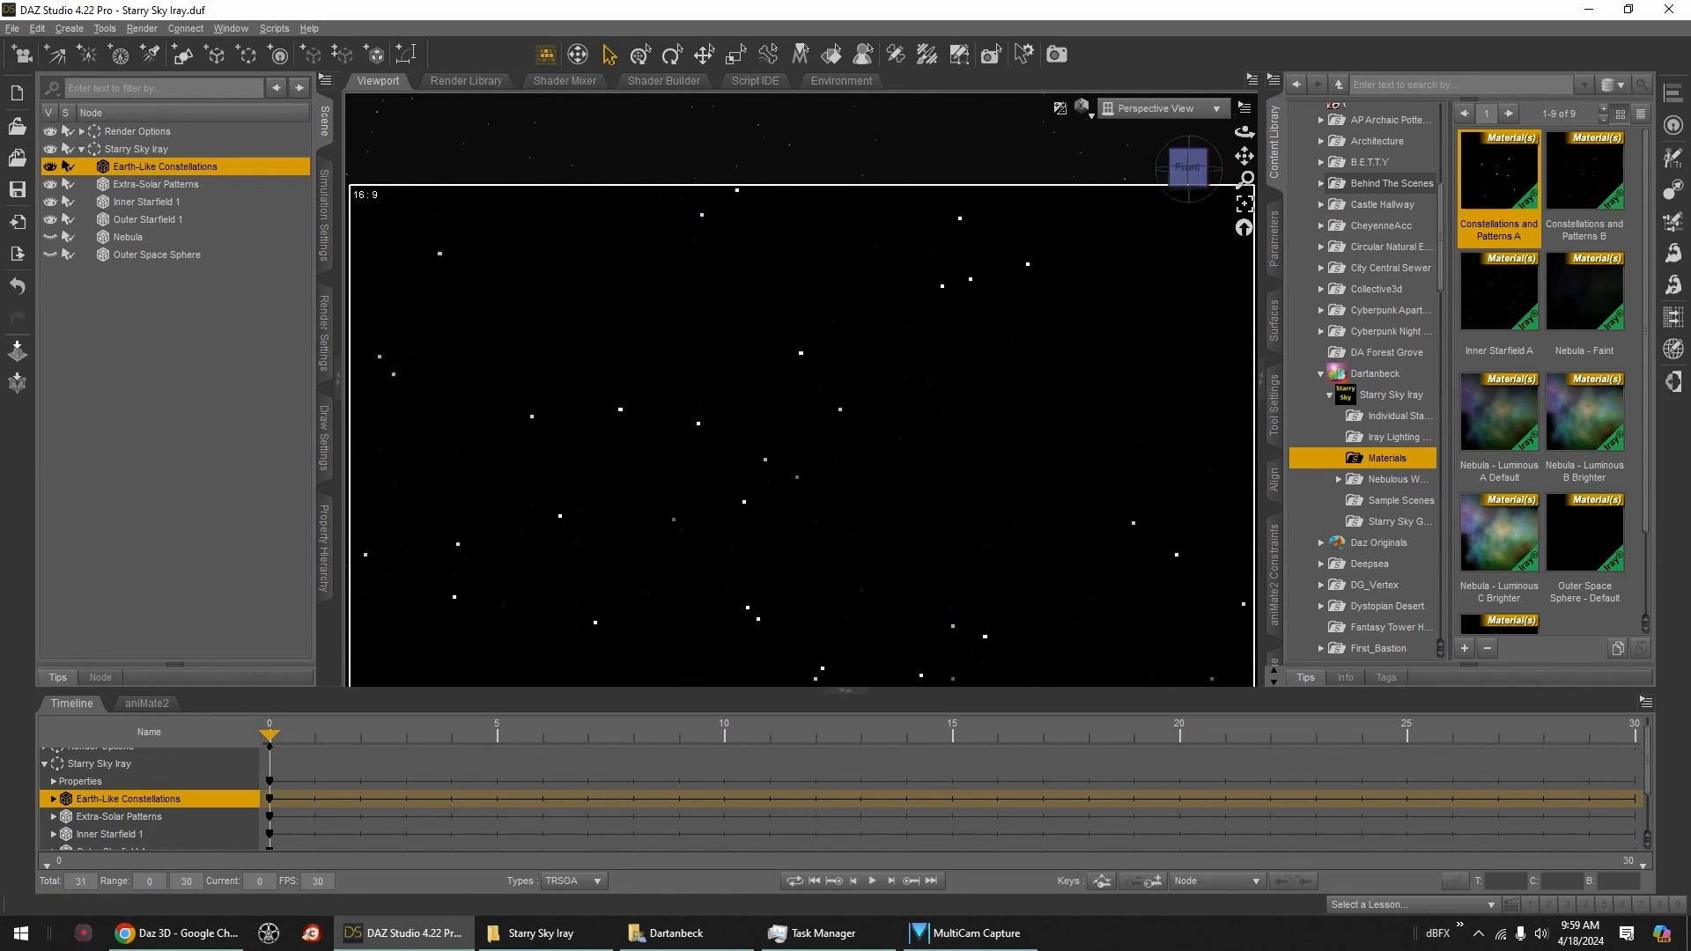
pyautogui.doubleClick(1584, 183)
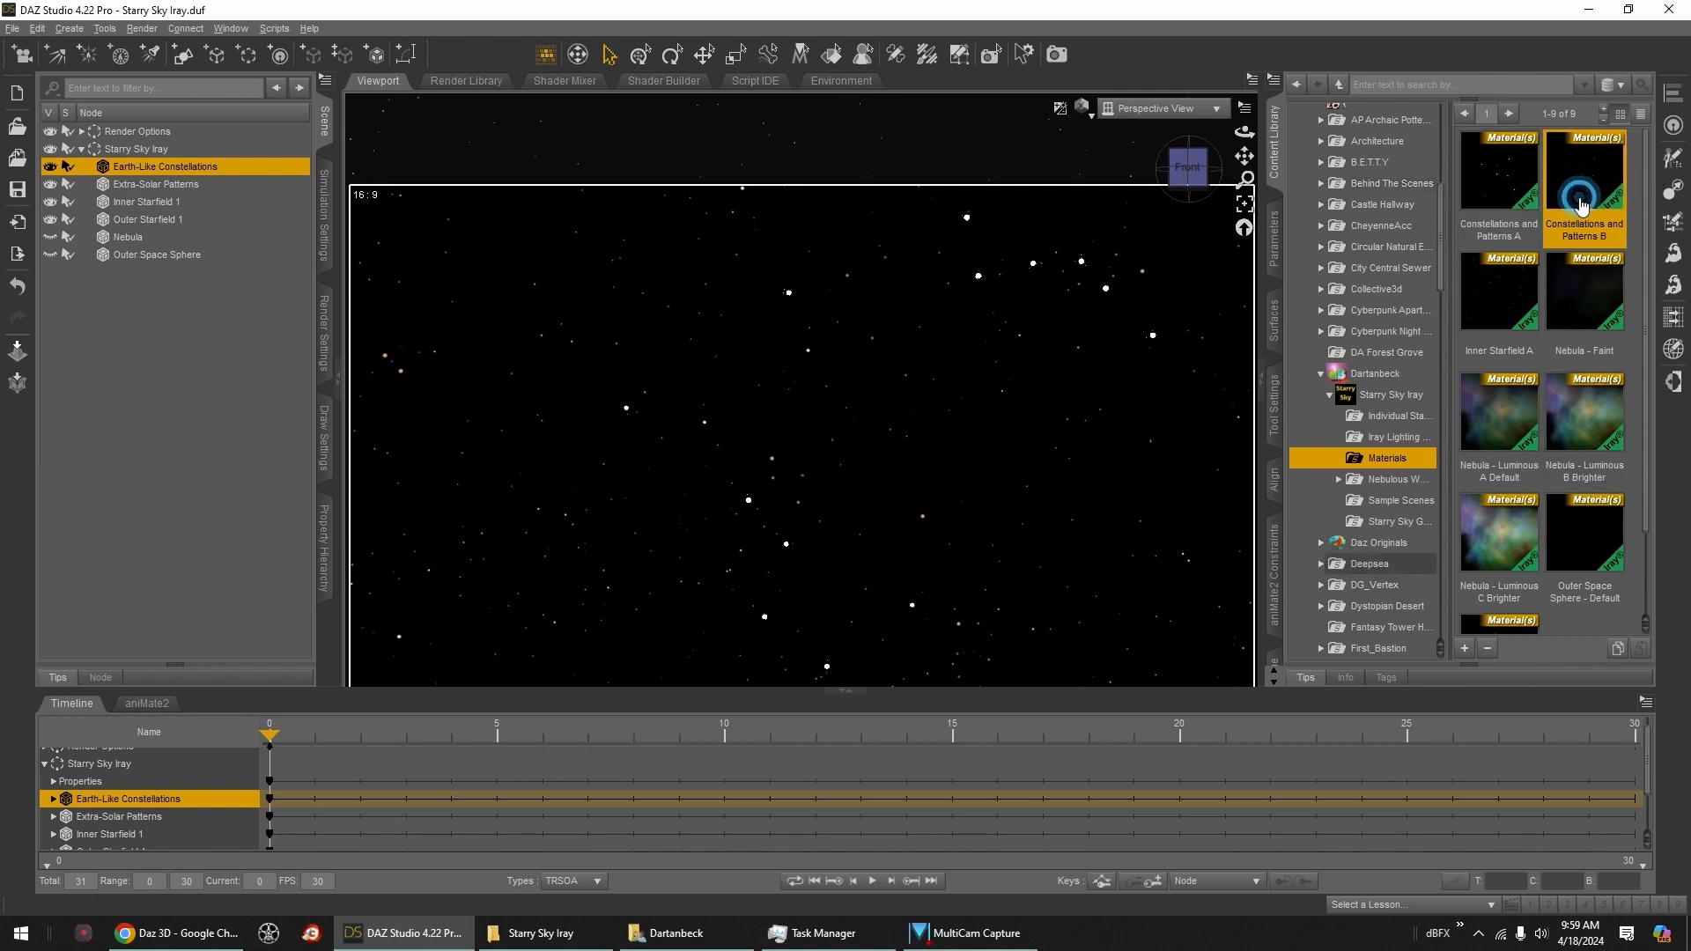
pyautogui.click(1188, 173)
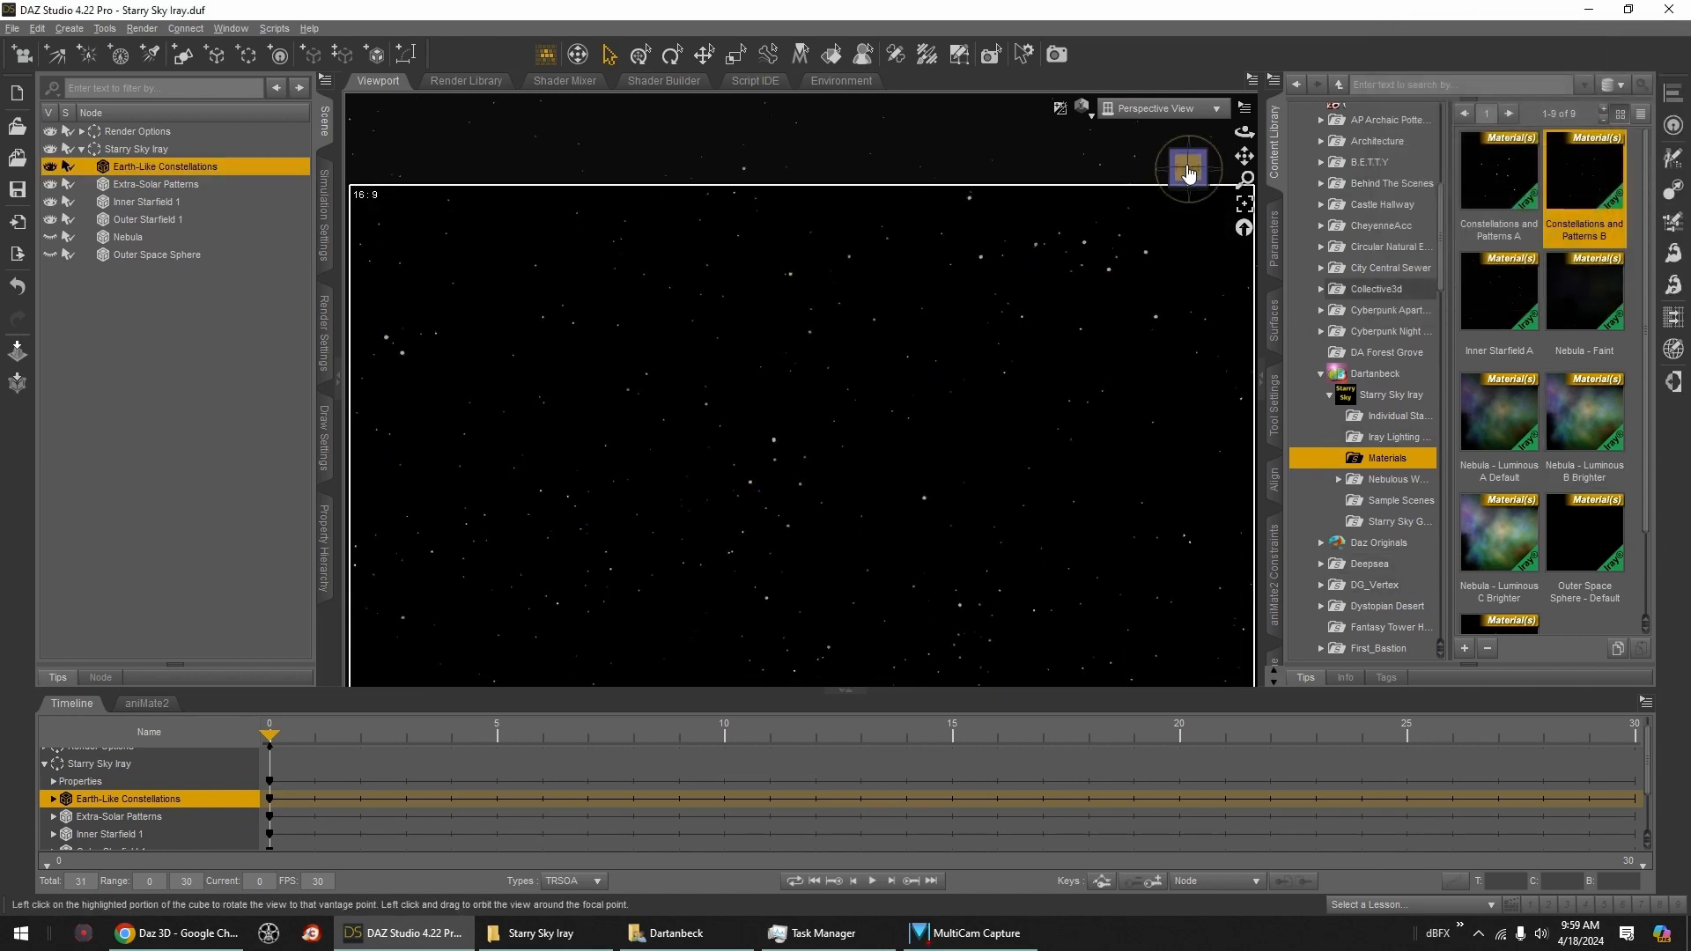
pyautogui.click(1189, 171)
pyautogui.moveTo(1190, 174); pyautogui.dragTo(1149, 158)
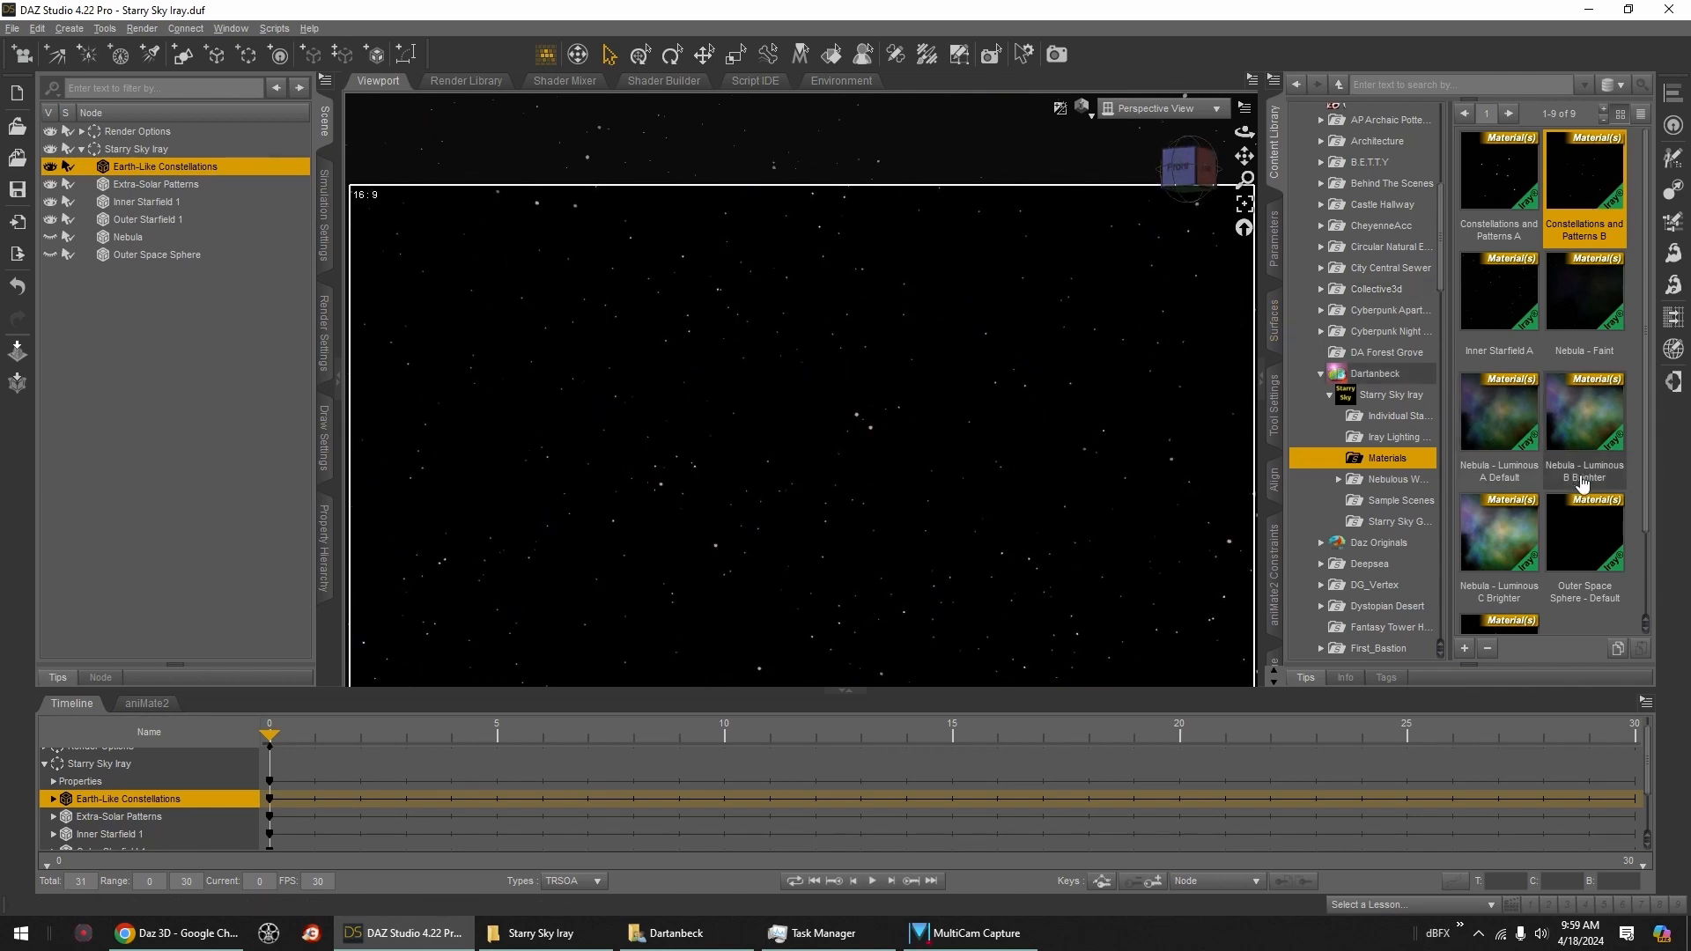
# Step: Switch the viewport out of NVIDIA Iray drawing and hide the whole Starry Sky Iray group
pyautogui.moveTo(1650, 522); pyautogui.dragTo(1675, 423)
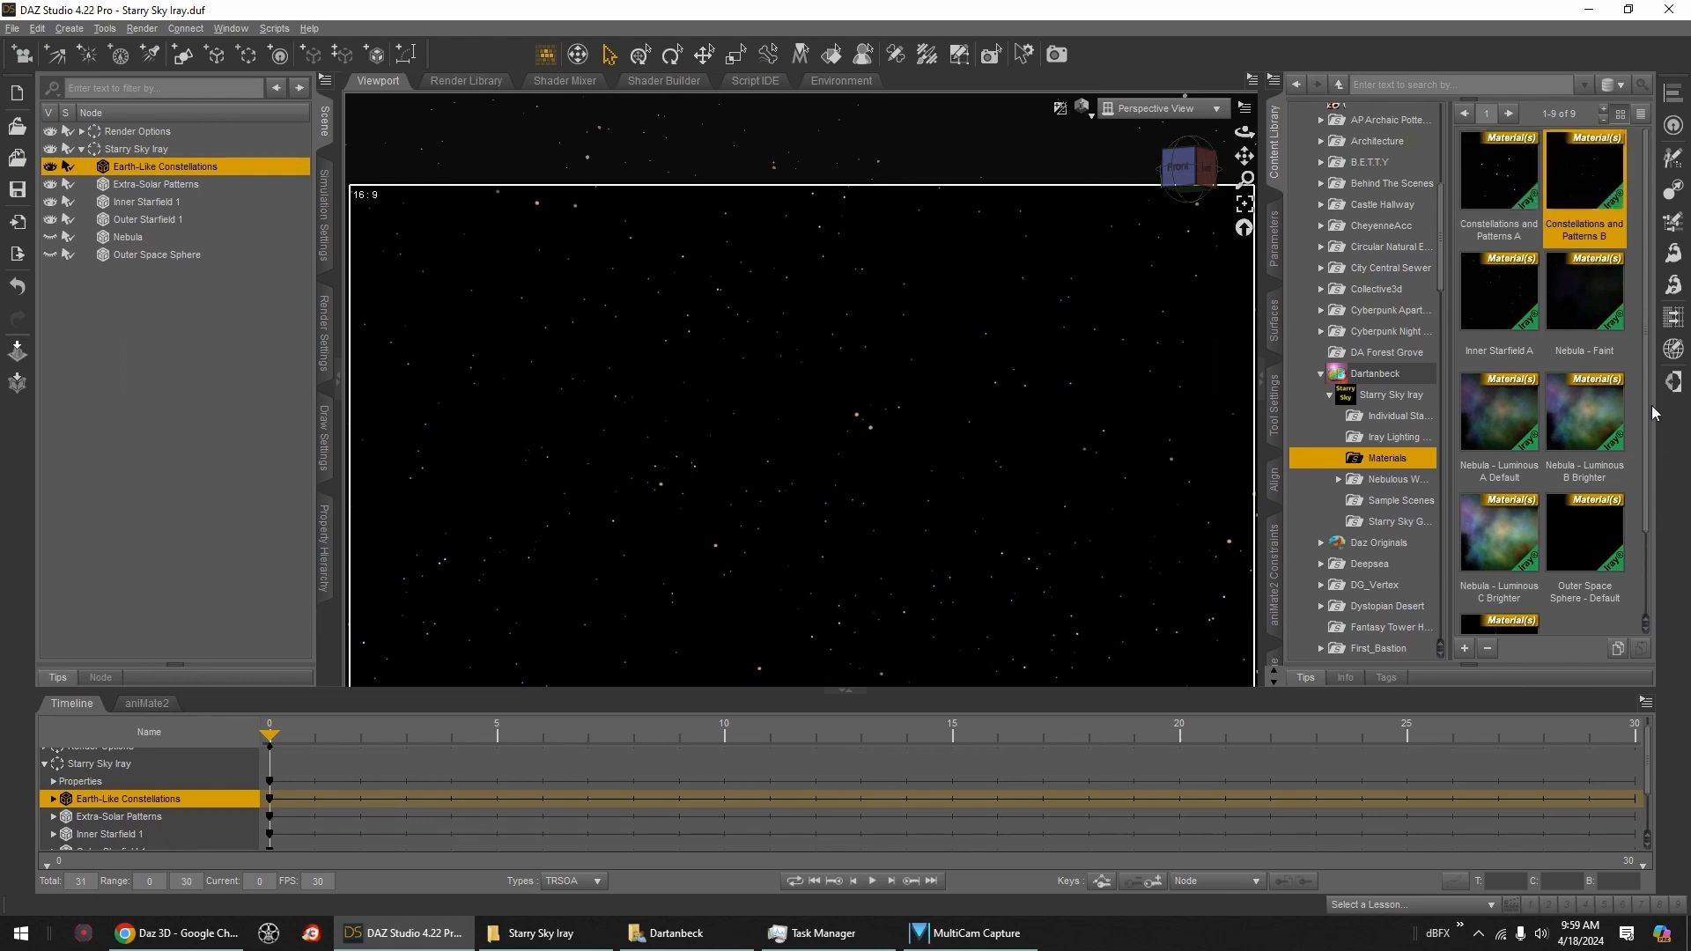
pyautogui.click(1407, 418)
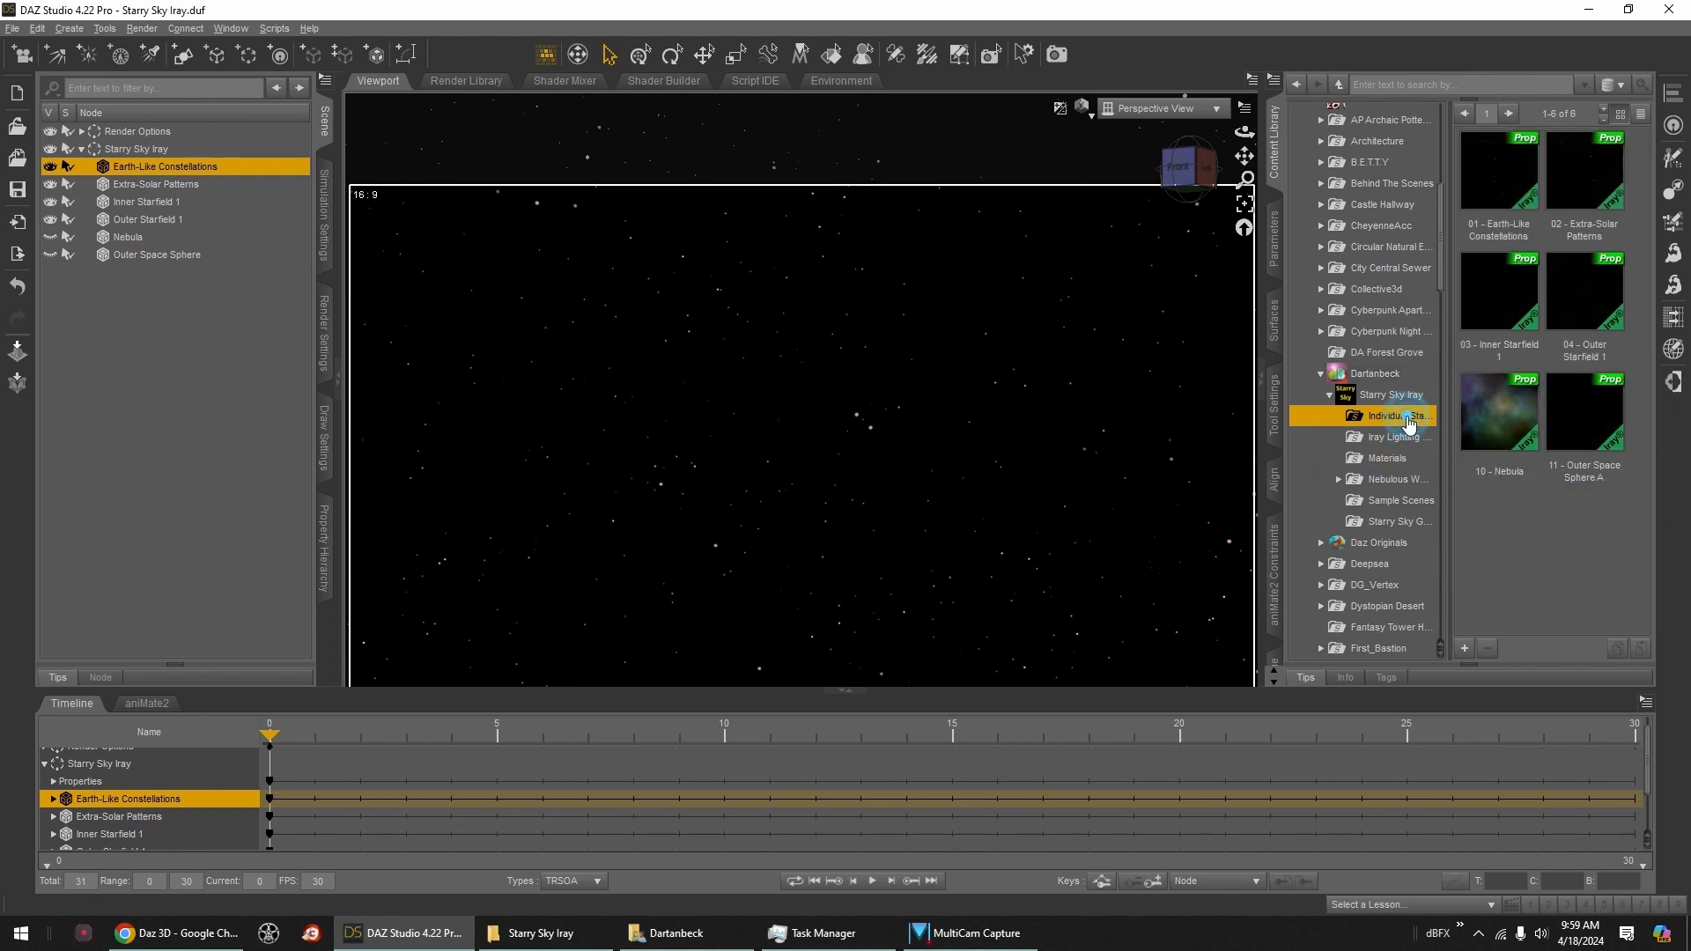
pyautogui.click(1082, 107)
pyautogui.click(1069, 282)
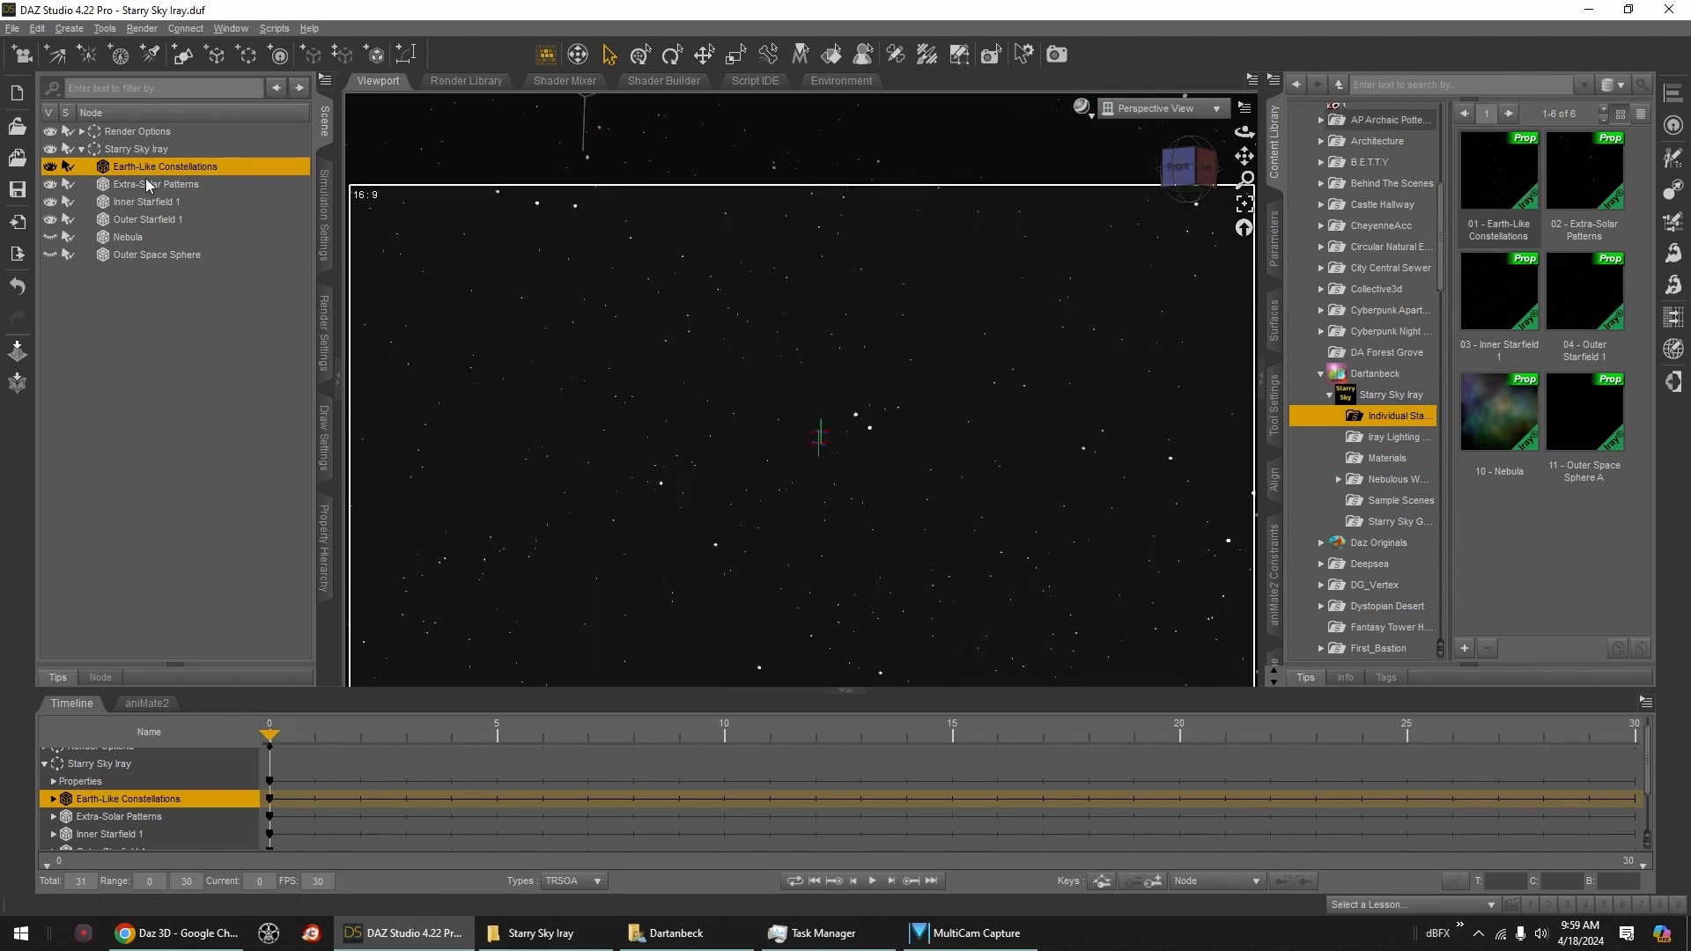
pyautogui.click(82, 150)
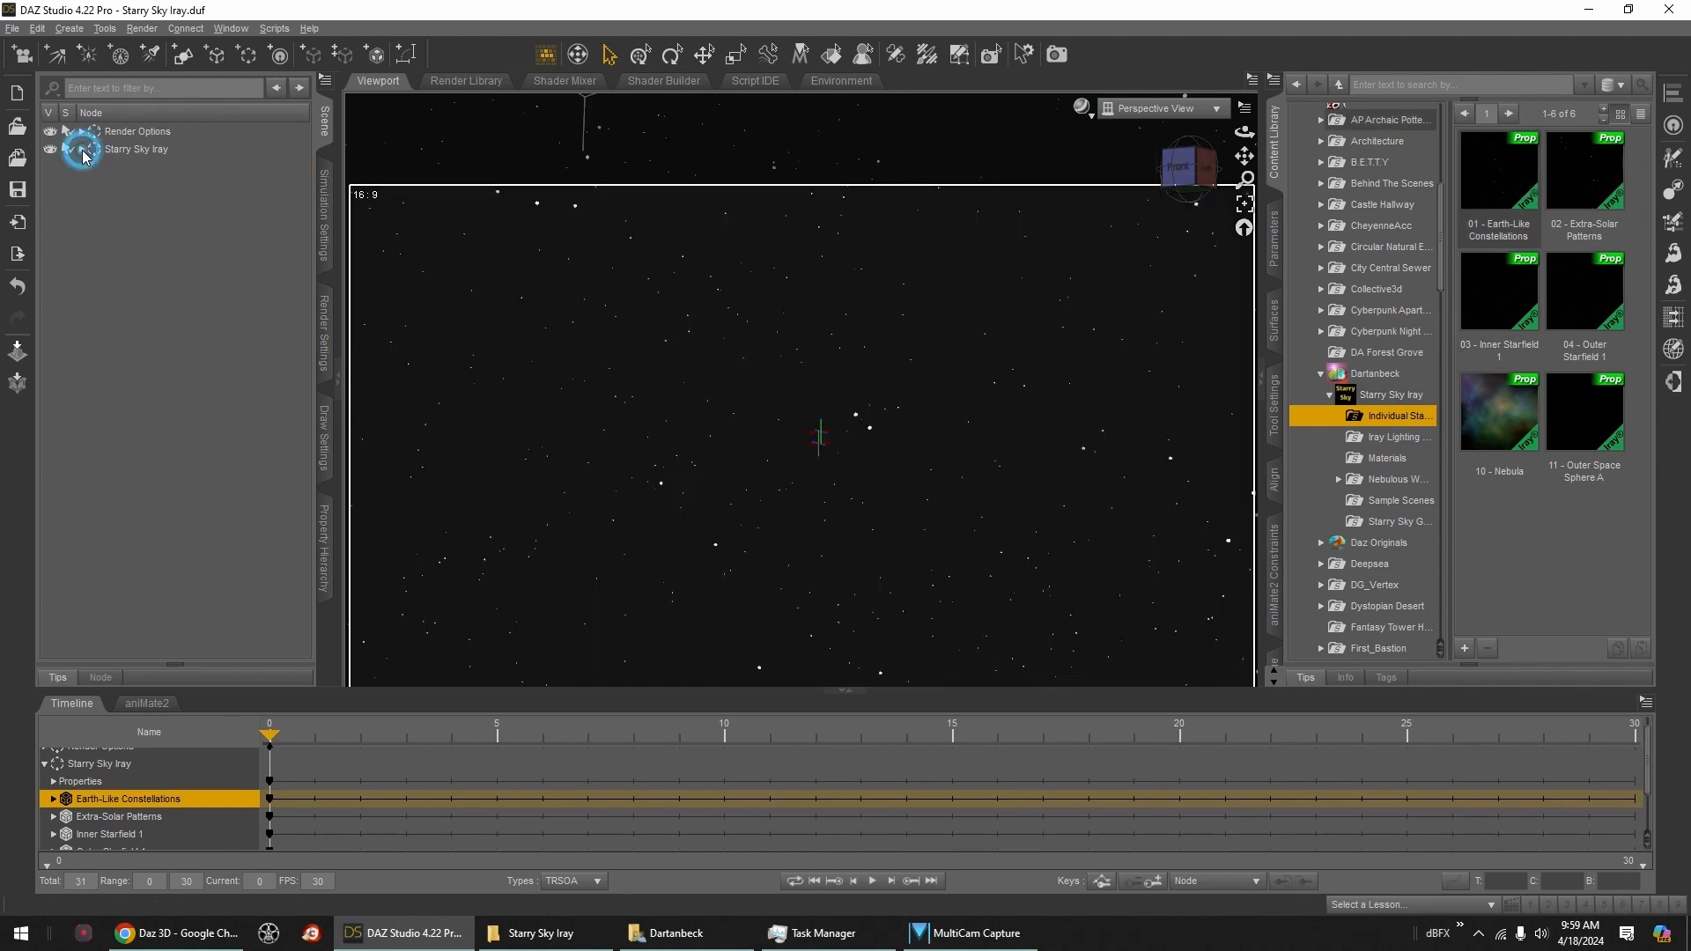
pyautogui.click(50, 150)
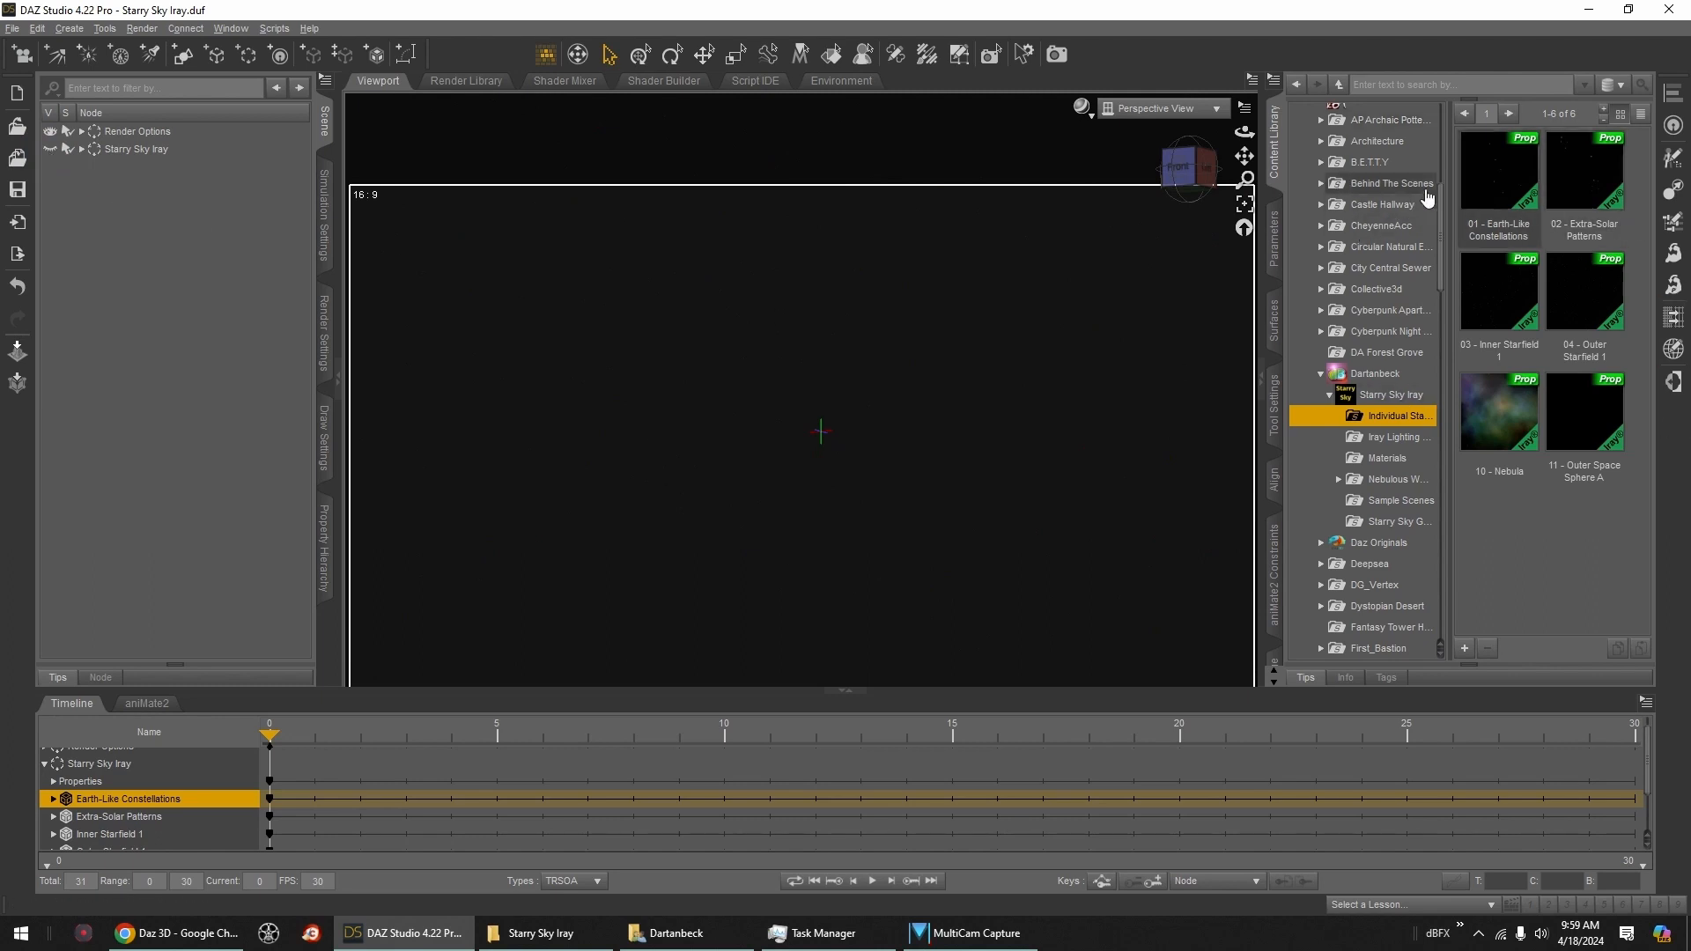
# Step: Load the individual 01 - Earth-Like Constellations prop, inspect it on its own, and remove the added copy from the scene
pyautogui.doubleClick(1492, 193)
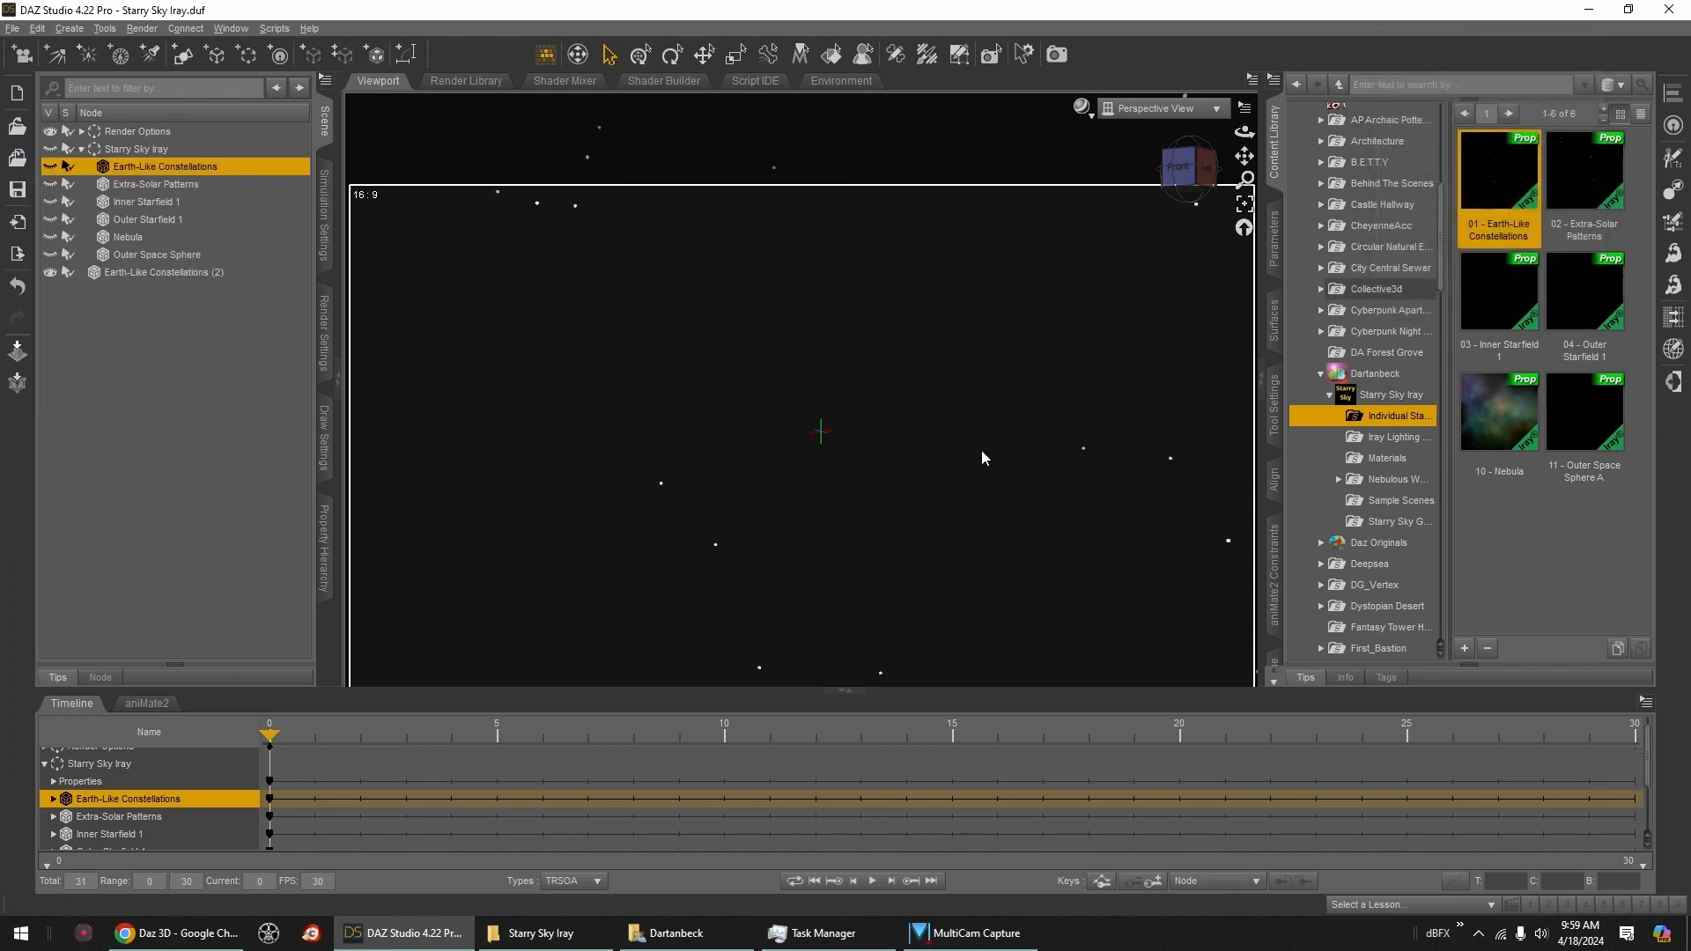
pyautogui.click(147, 275)
pyautogui.click(83, 150)
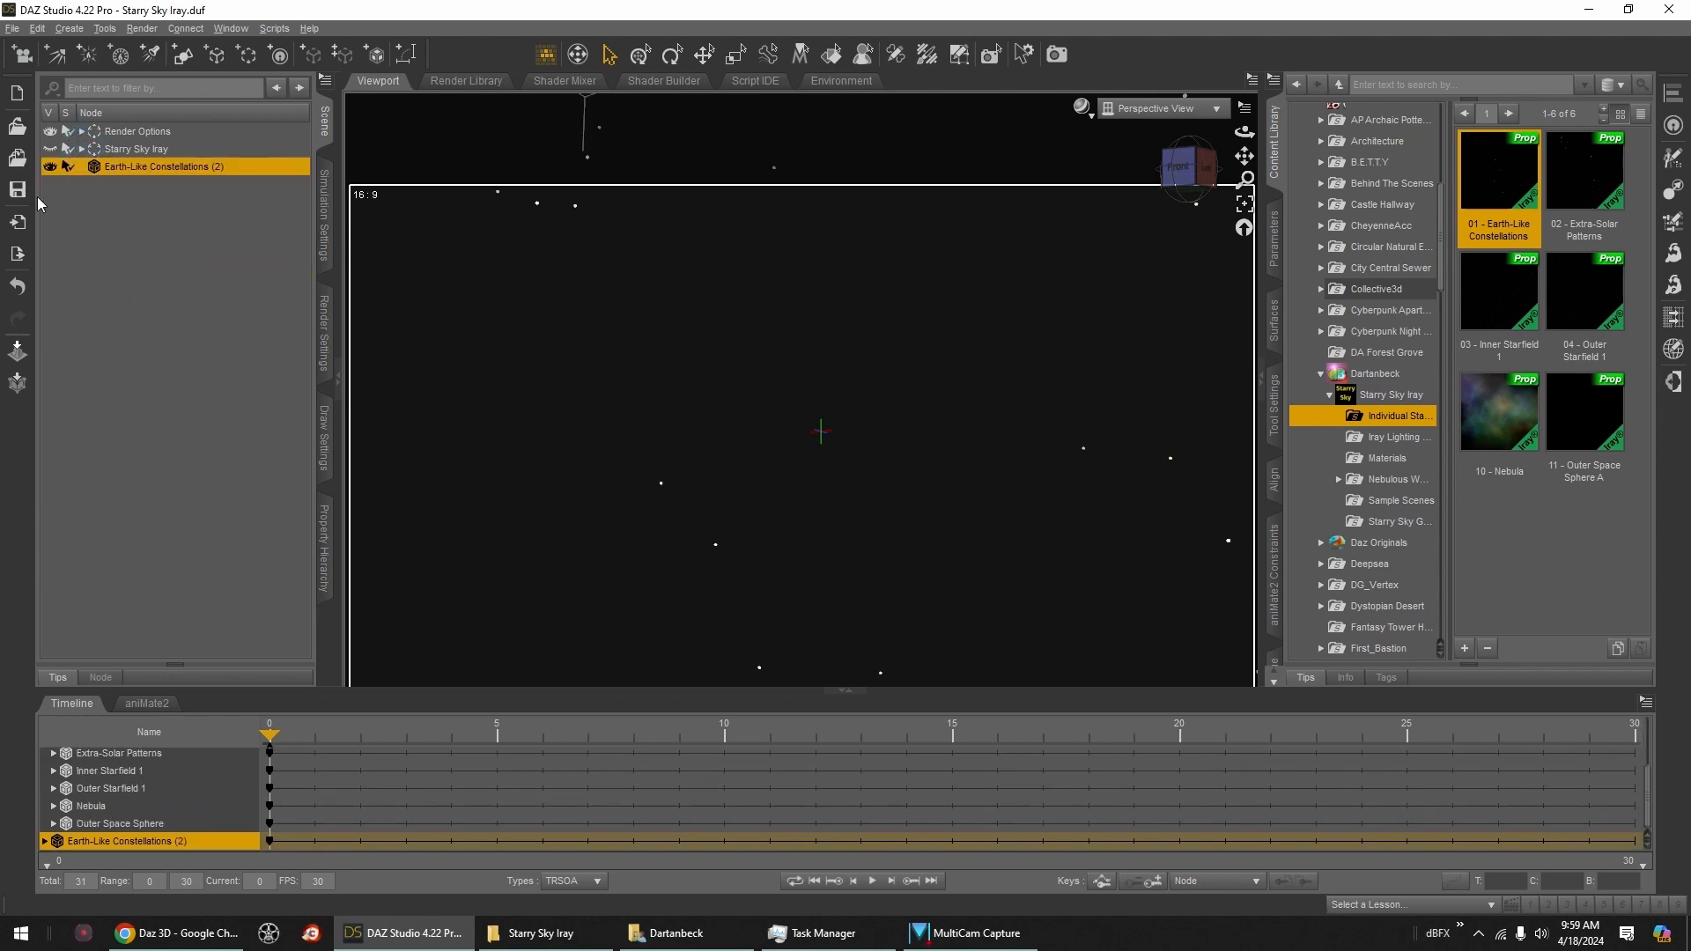
pyautogui.moveTo(1180, 169)
pyautogui.mouseDown()
pyautogui.moveTo(1161, 160)
pyautogui.moveTo(1184, 164)
pyautogui.mouseUp()
pyautogui.press('Delete')
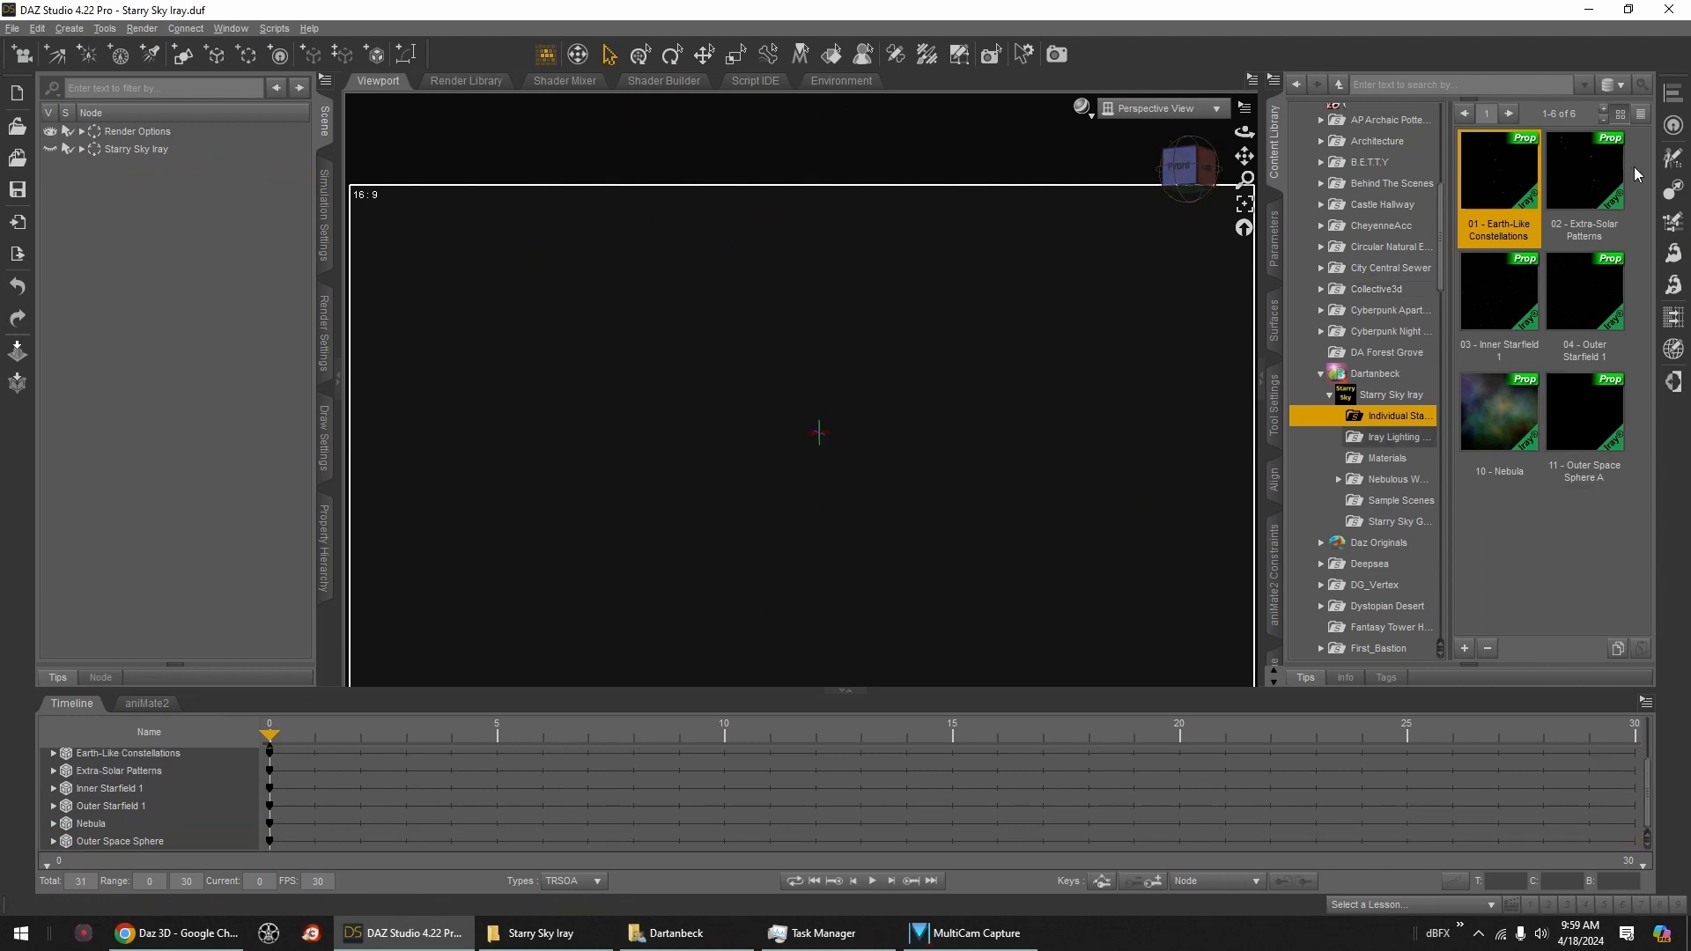
# Step: Preview the individual Extra-Solar Patterns, Inner Starfield 1 and Outer Starfield 1 props one at a time, removing each after viewing
pyautogui.doubleClick(1593, 192)
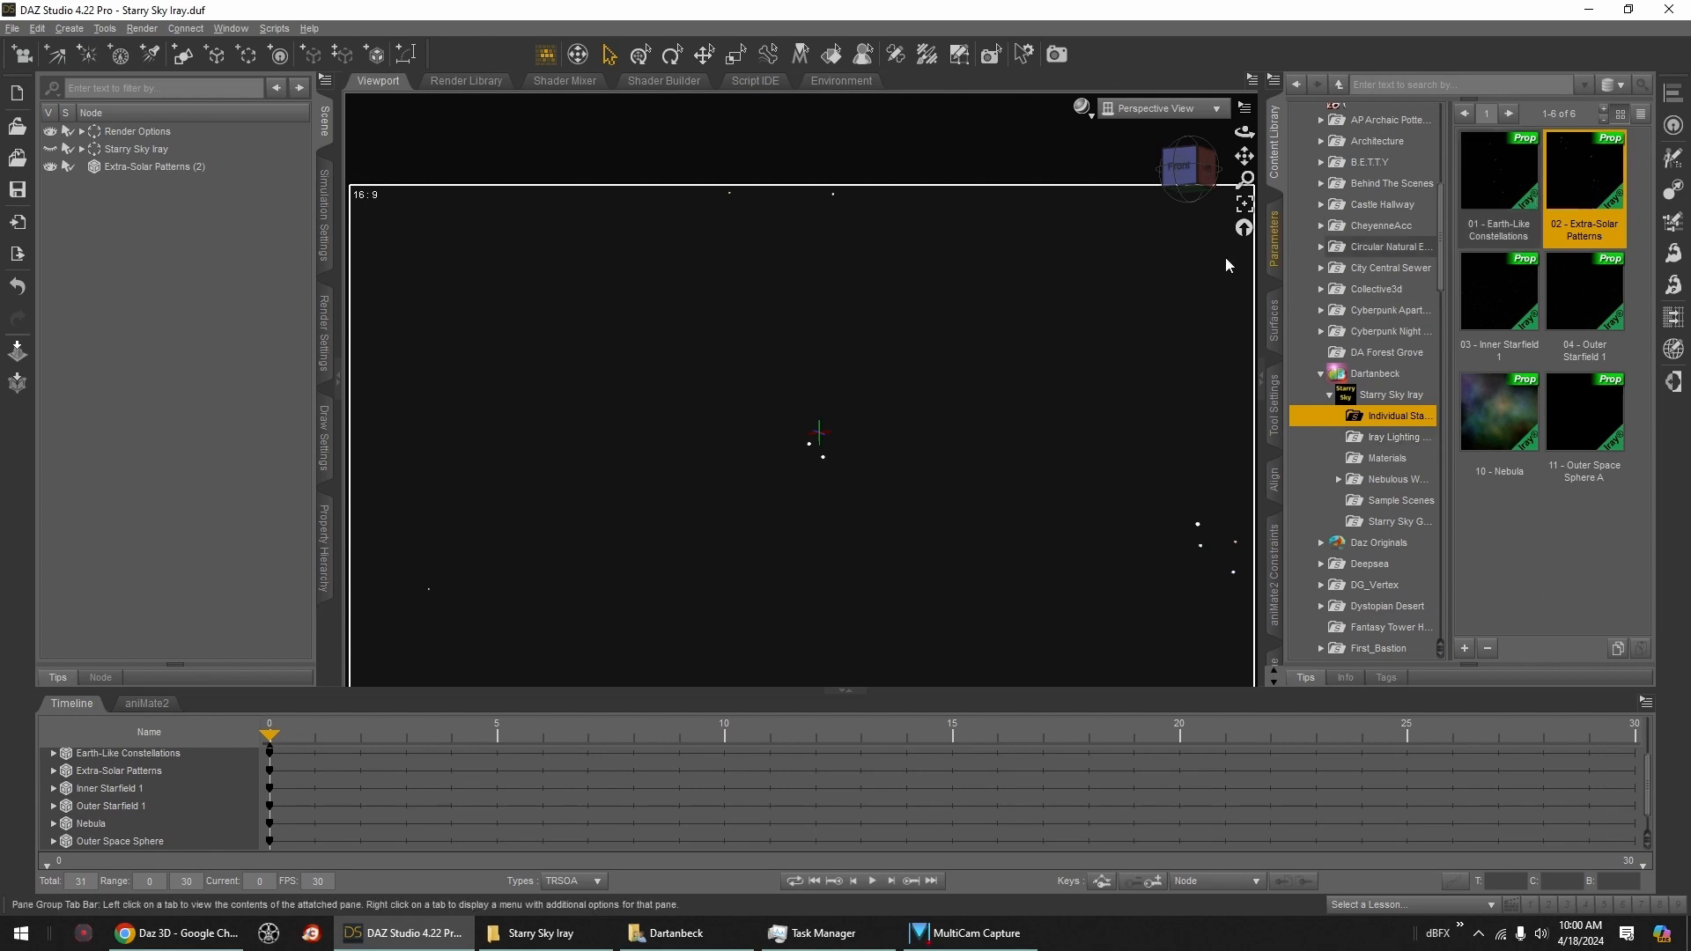
pyautogui.hotkey('ctrl', 'z')
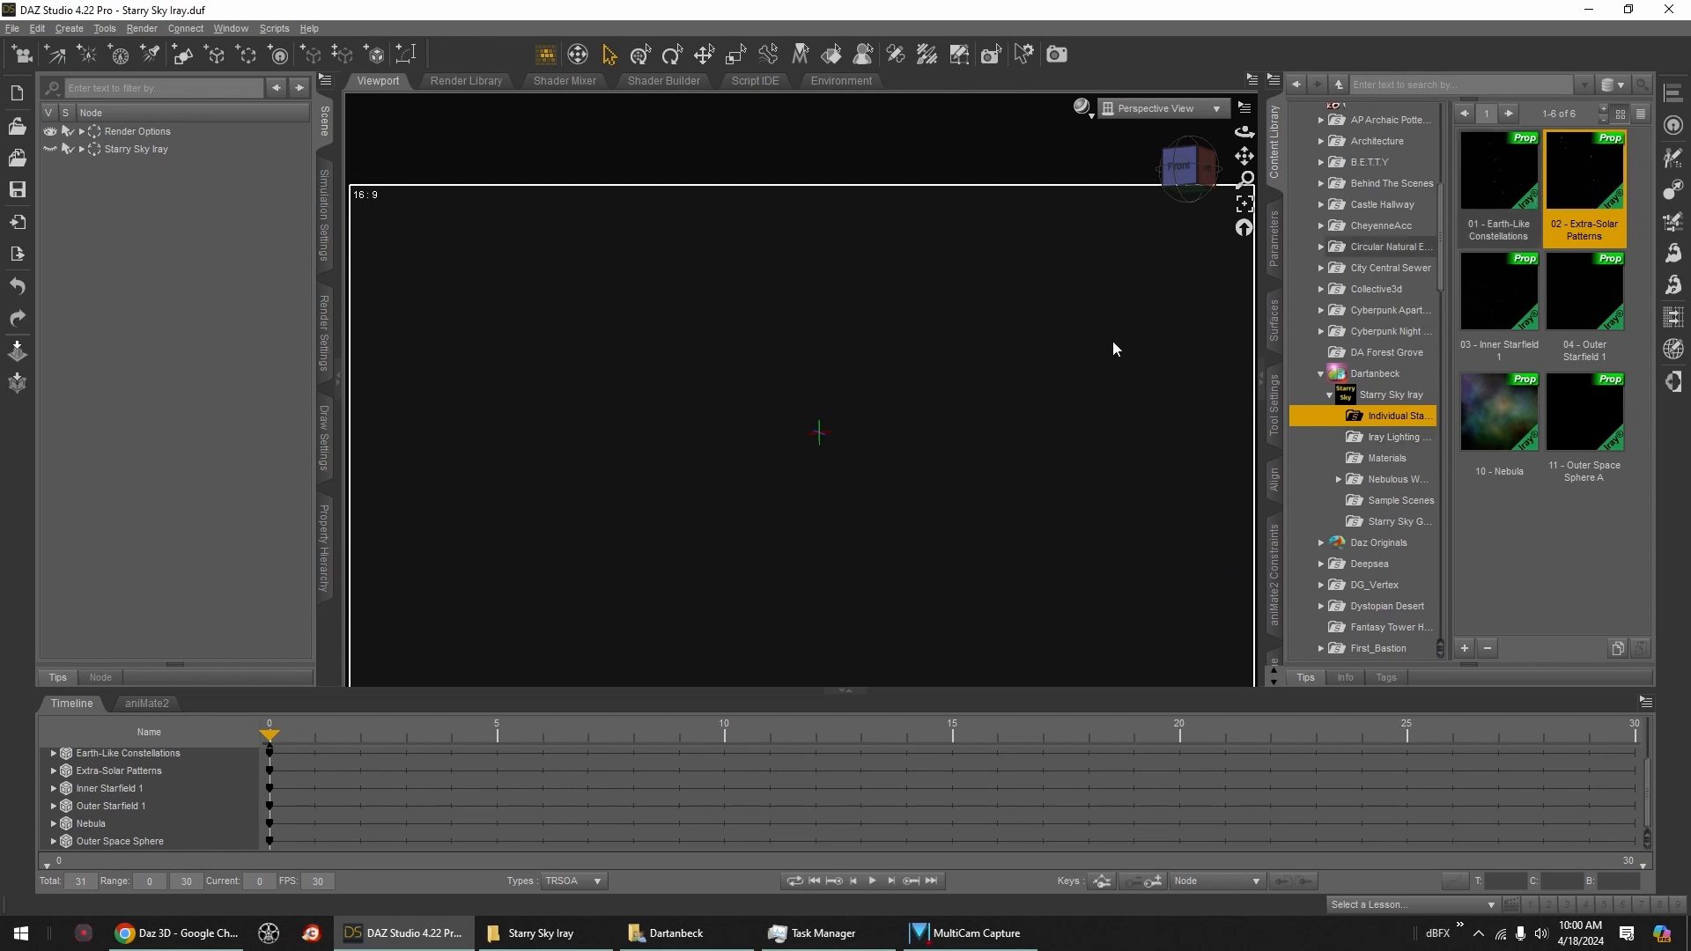
pyautogui.doubleClick(1493, 311)
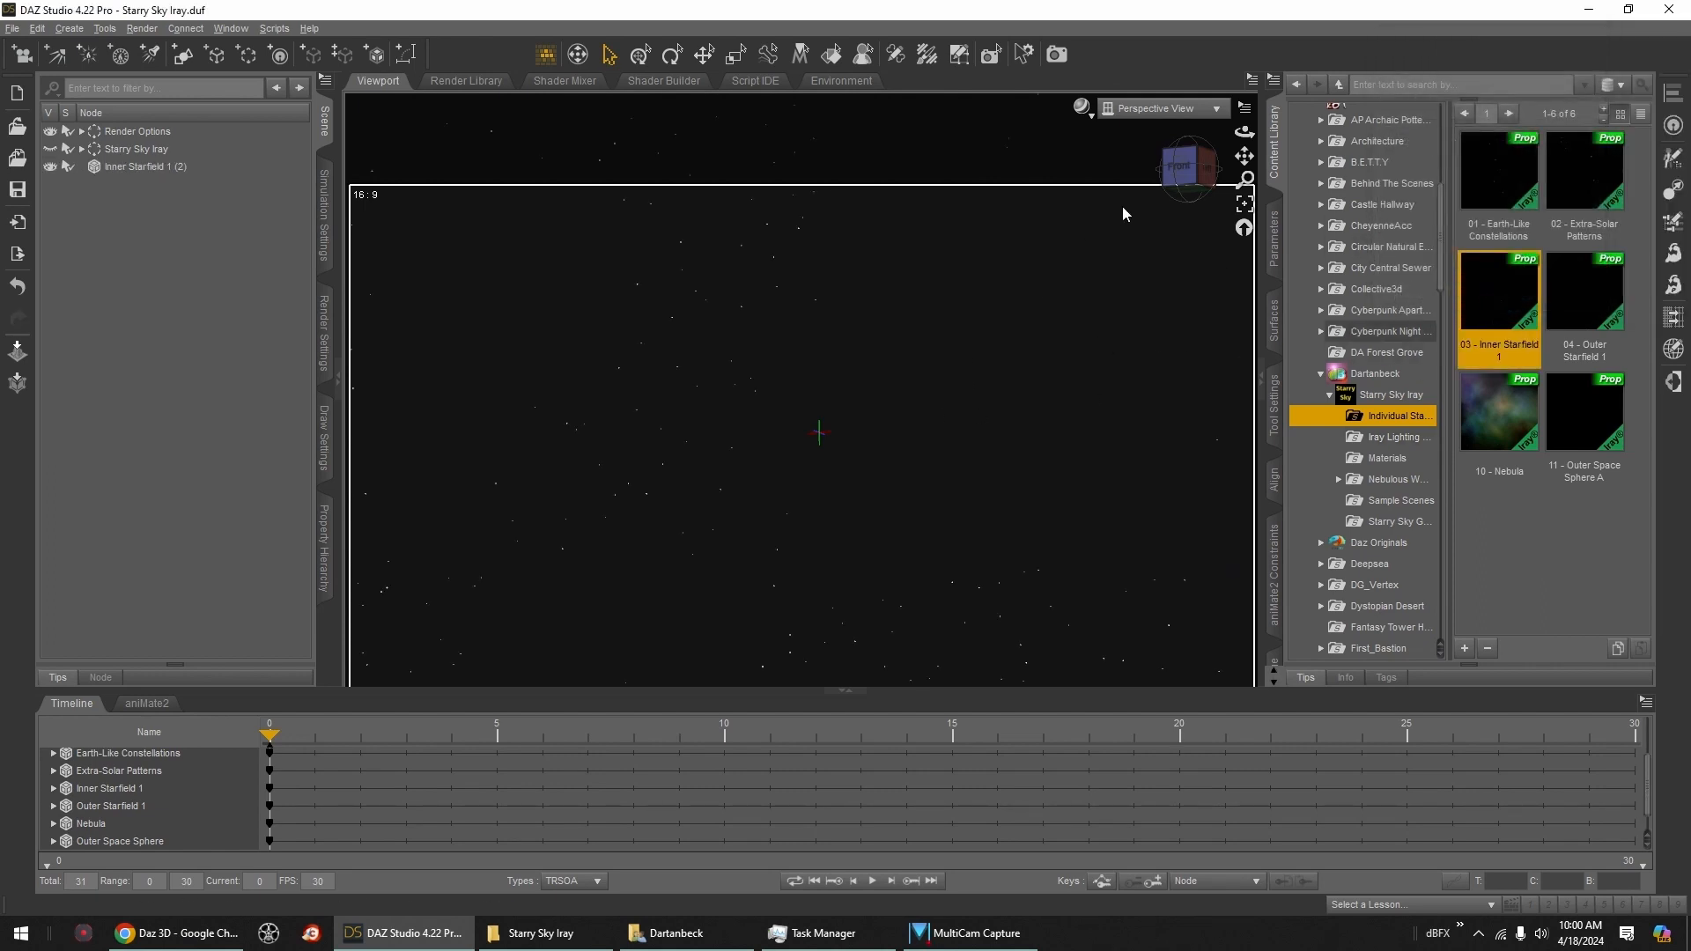
pyautogui.moveTo(1178, 185); pyautogui.dragTo(1168, 191)
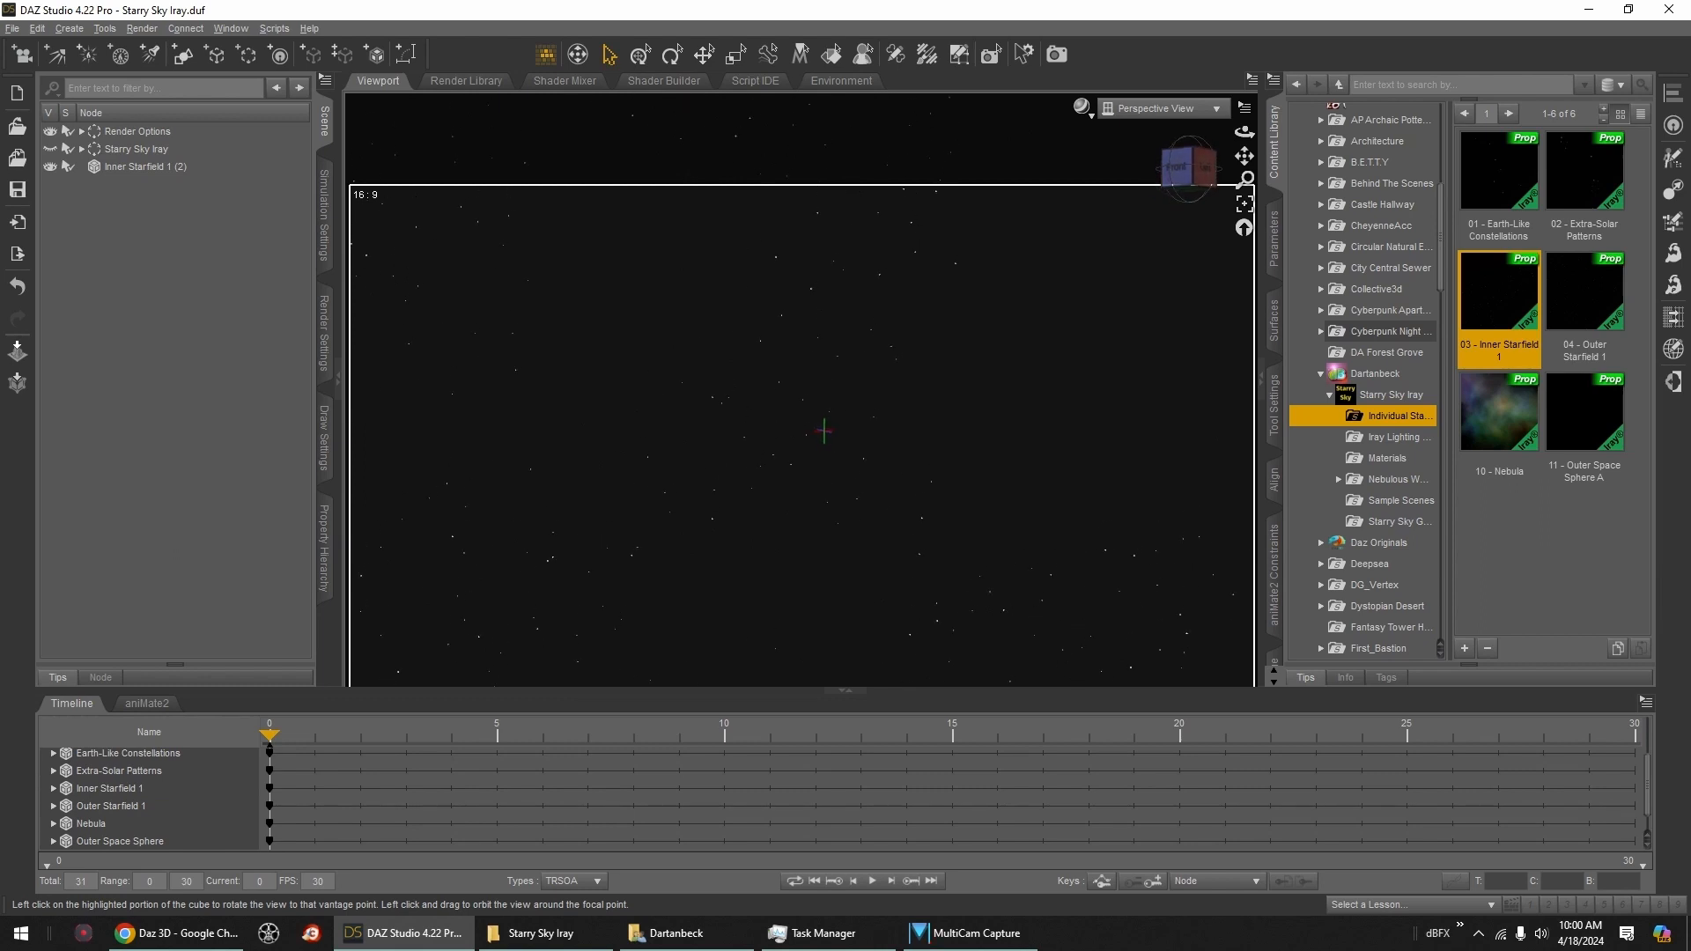
pyautogui.doubleClick(1593, 317)
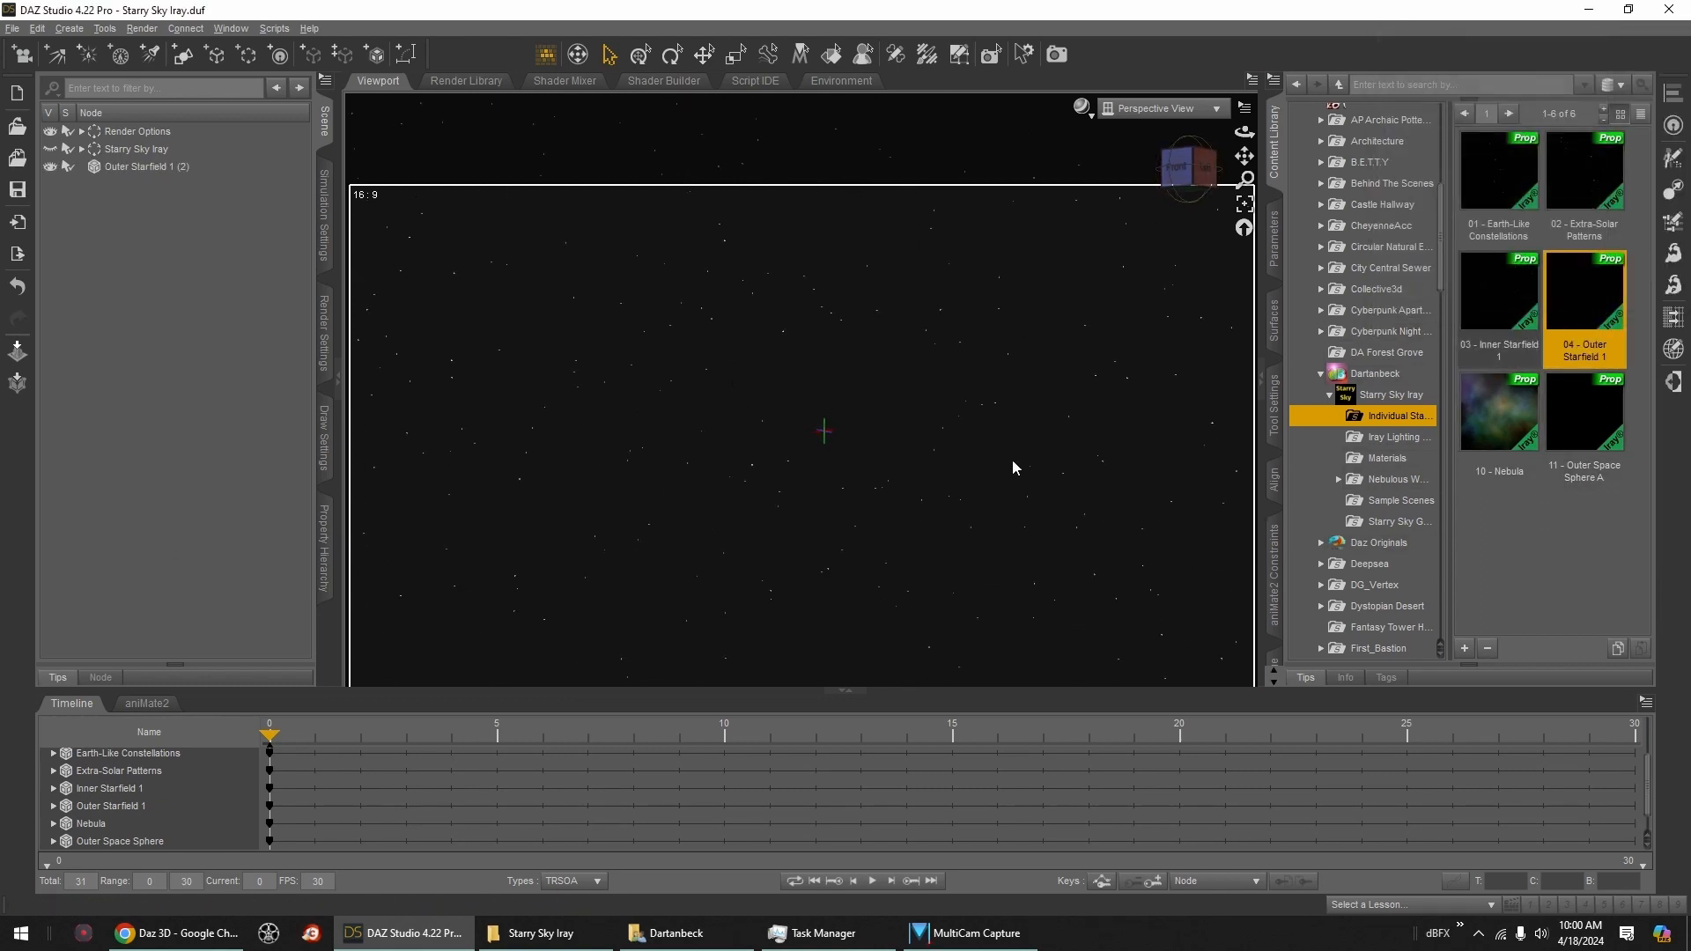
pyautogui.hotkey('ctrl', 'z')
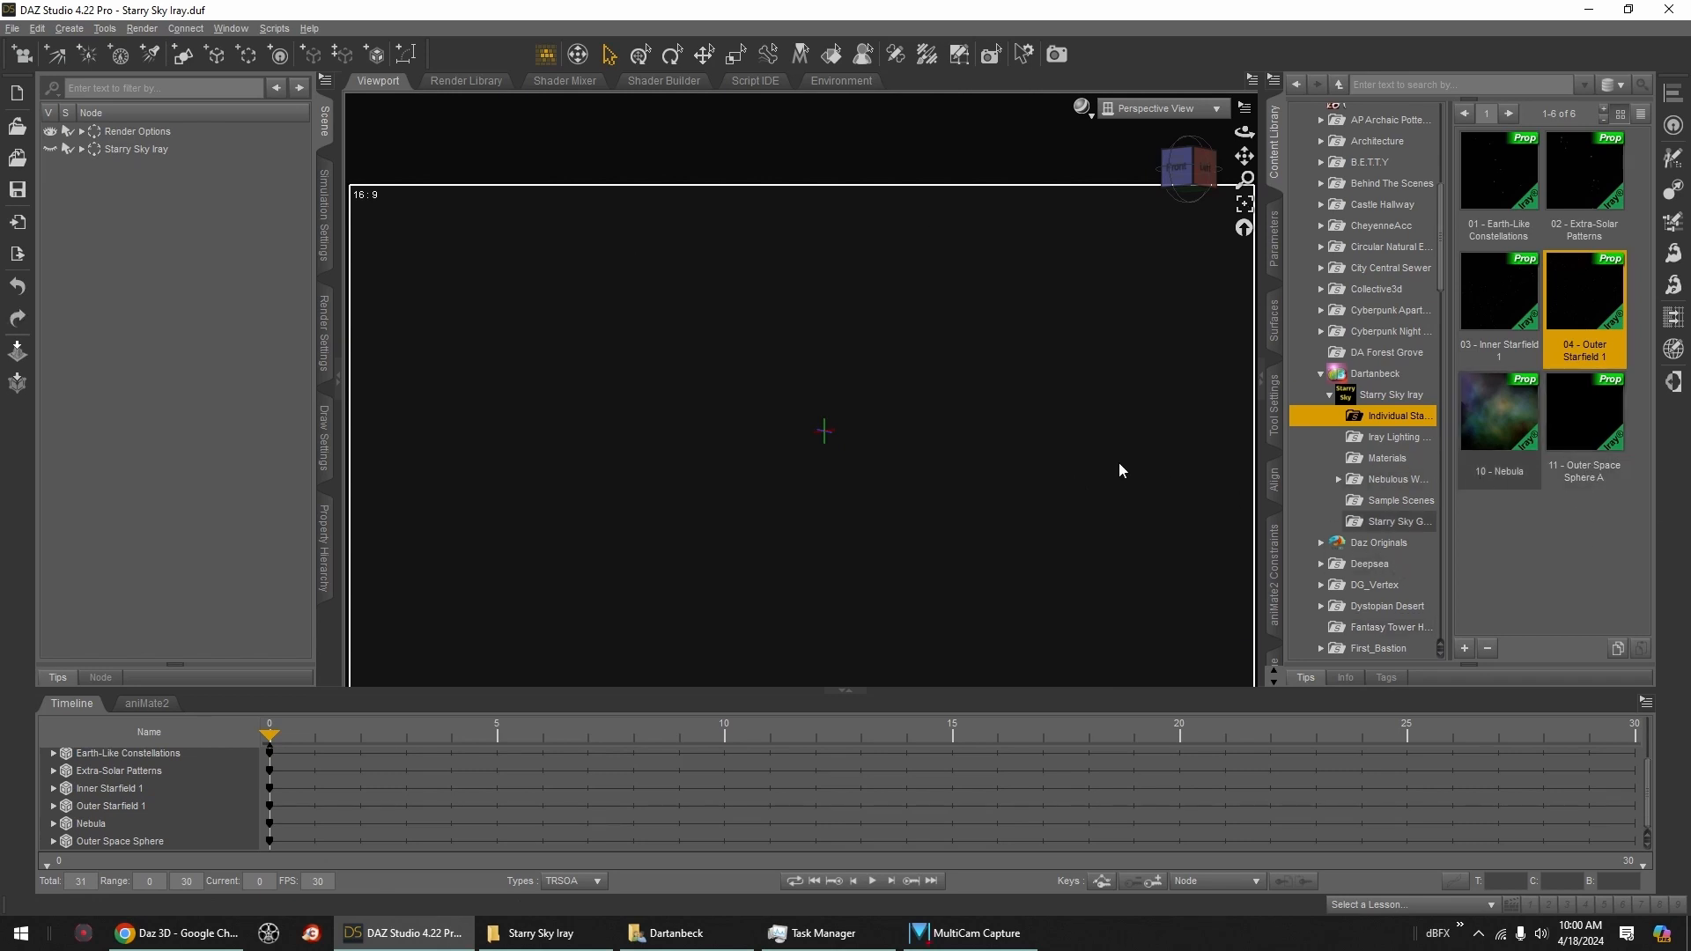
# Step: Load the individual 10 - Nebula prop and rotate it about its Y axis to bring the clouds into view
pyautogui.doubleClick(1458, 438)
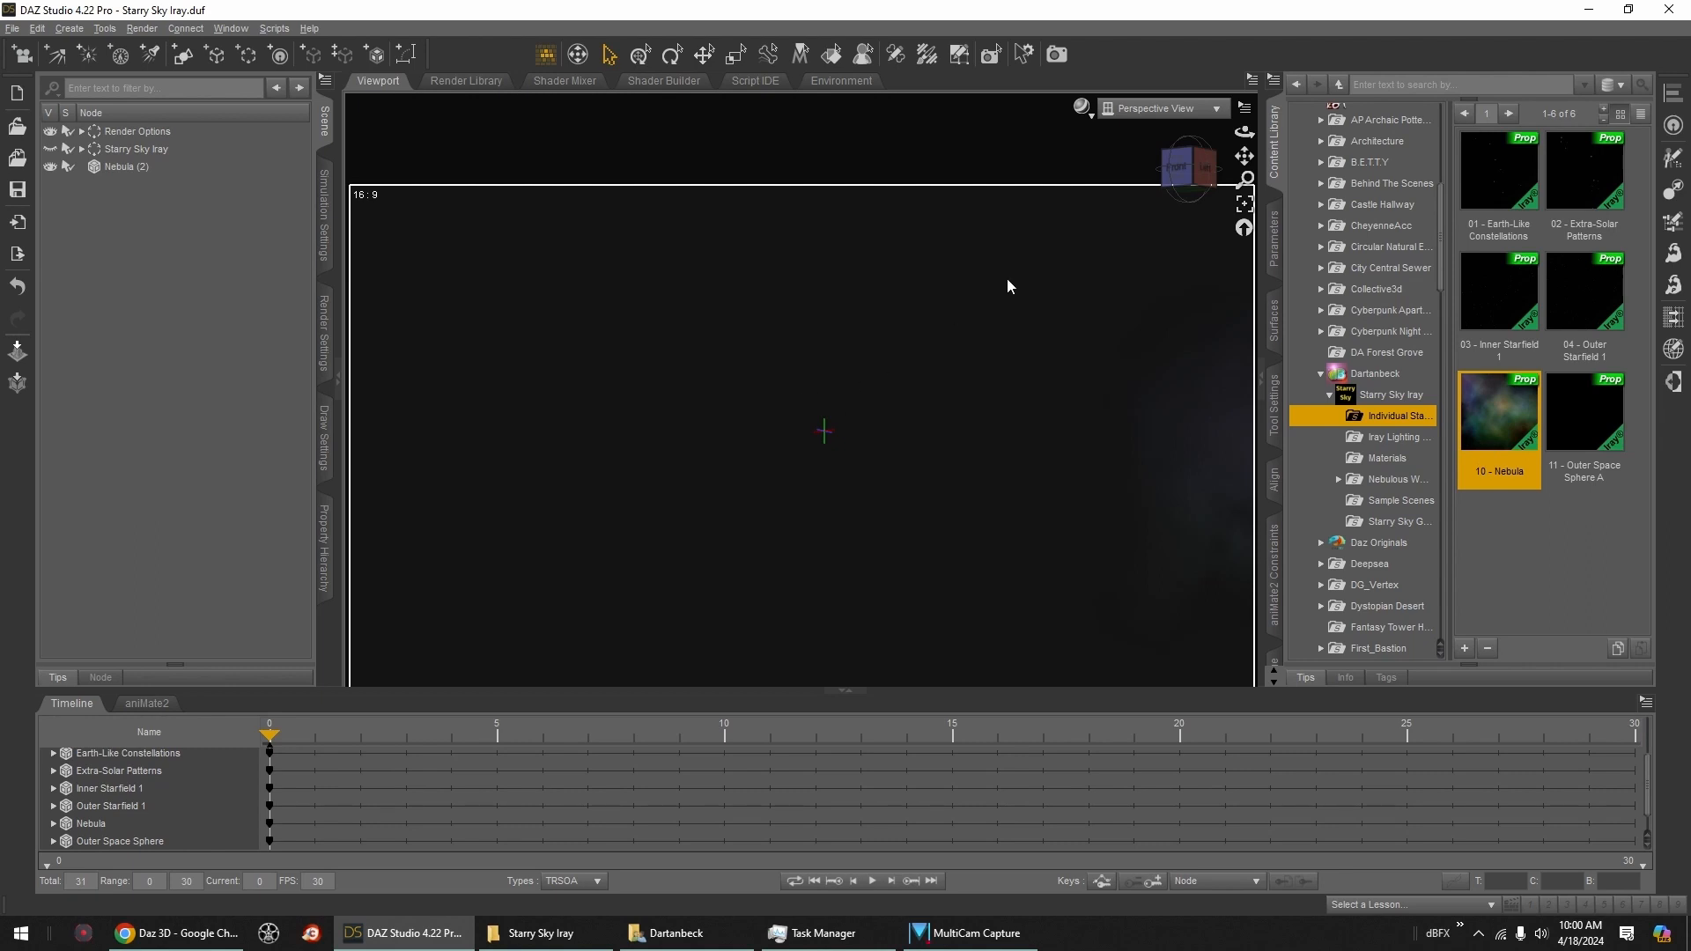
pyautogui.click(1273, 254)
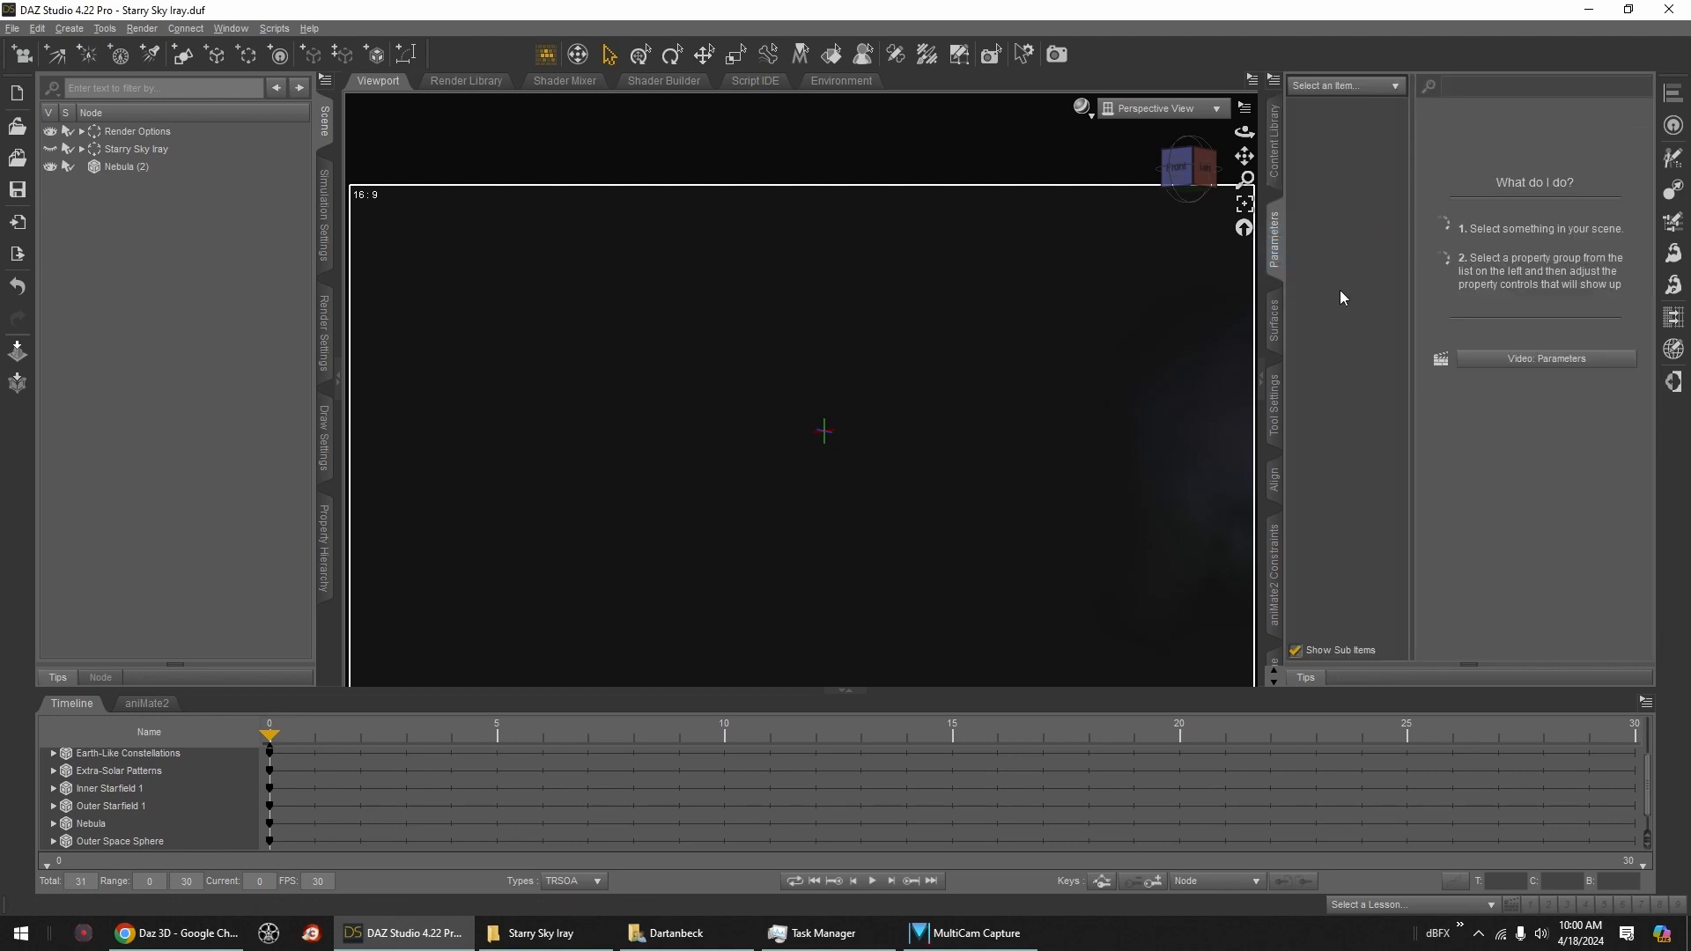
pyautogui.click(107, 167)
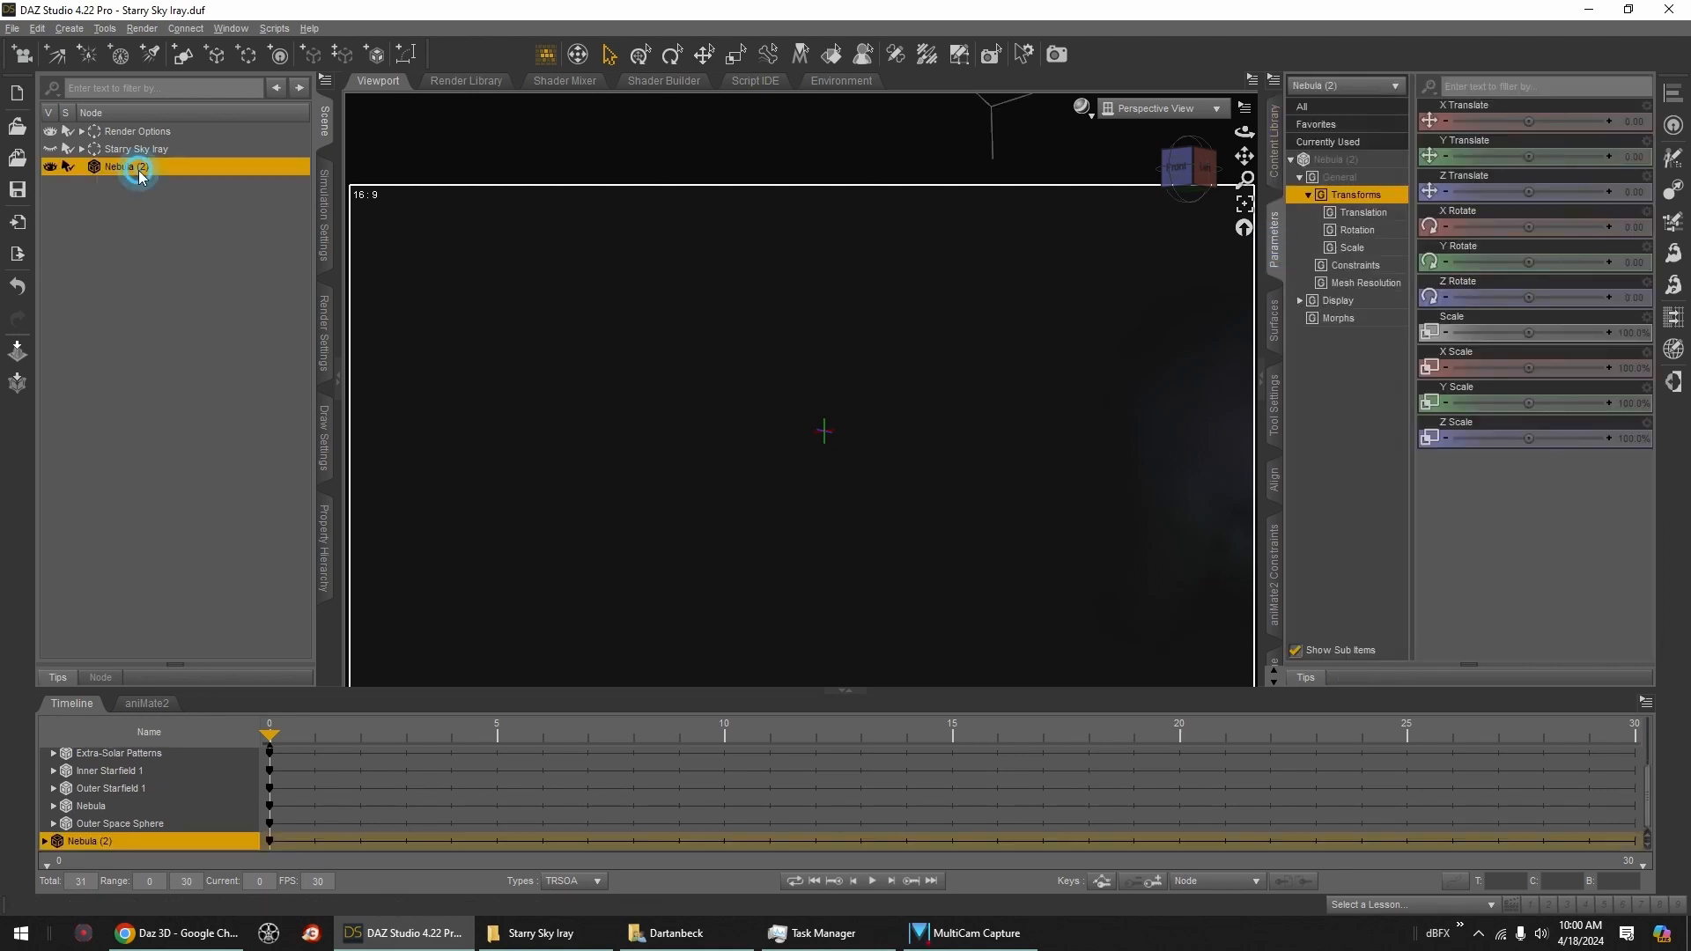
pyautogui.moveTo(1523, 265); pyautogui.dragTo(1599, 263)
# Step: Try the added nebula's shape morphs, setting Further/Closer to 33.3%, and remove that nebula from the scene
pyautogui.click(1348, 319)
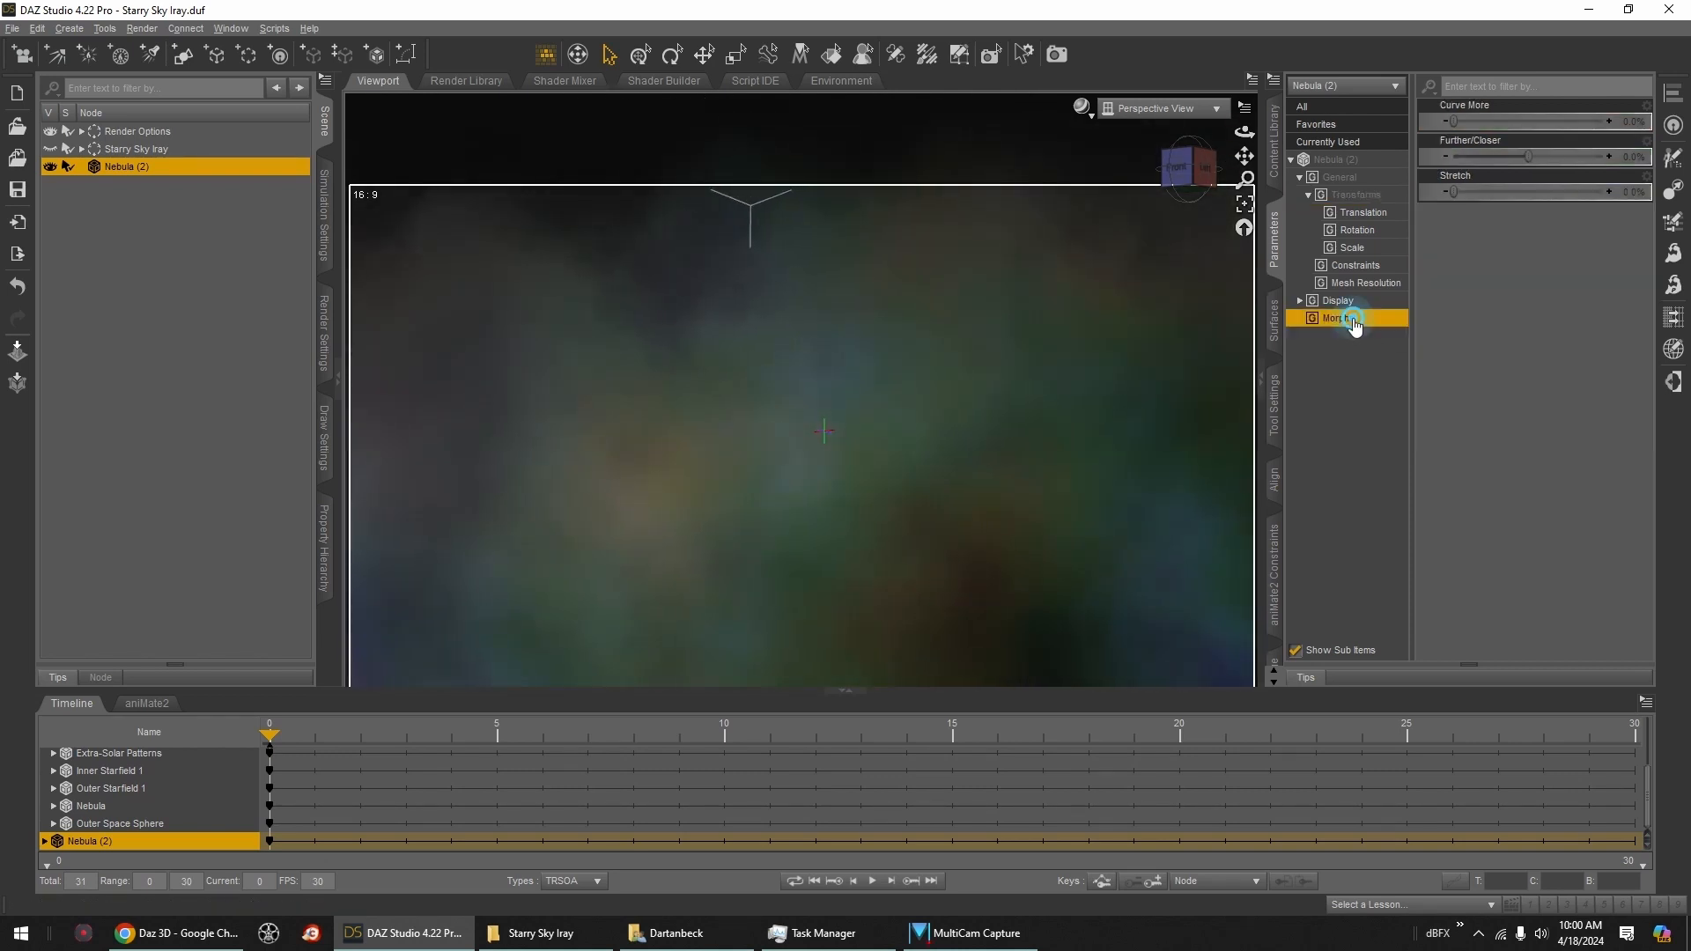
pyautogui.moveTo(1460, 192)
pyautogui.mouseDown()
pyautogui.moveTo(1548, 209)
pyautogui.moveTo(1449, 206)
pyautogui.mouseUp()
pyautogui.moveTo(1529, 158); pyautogui.dragTo(1554, 187)
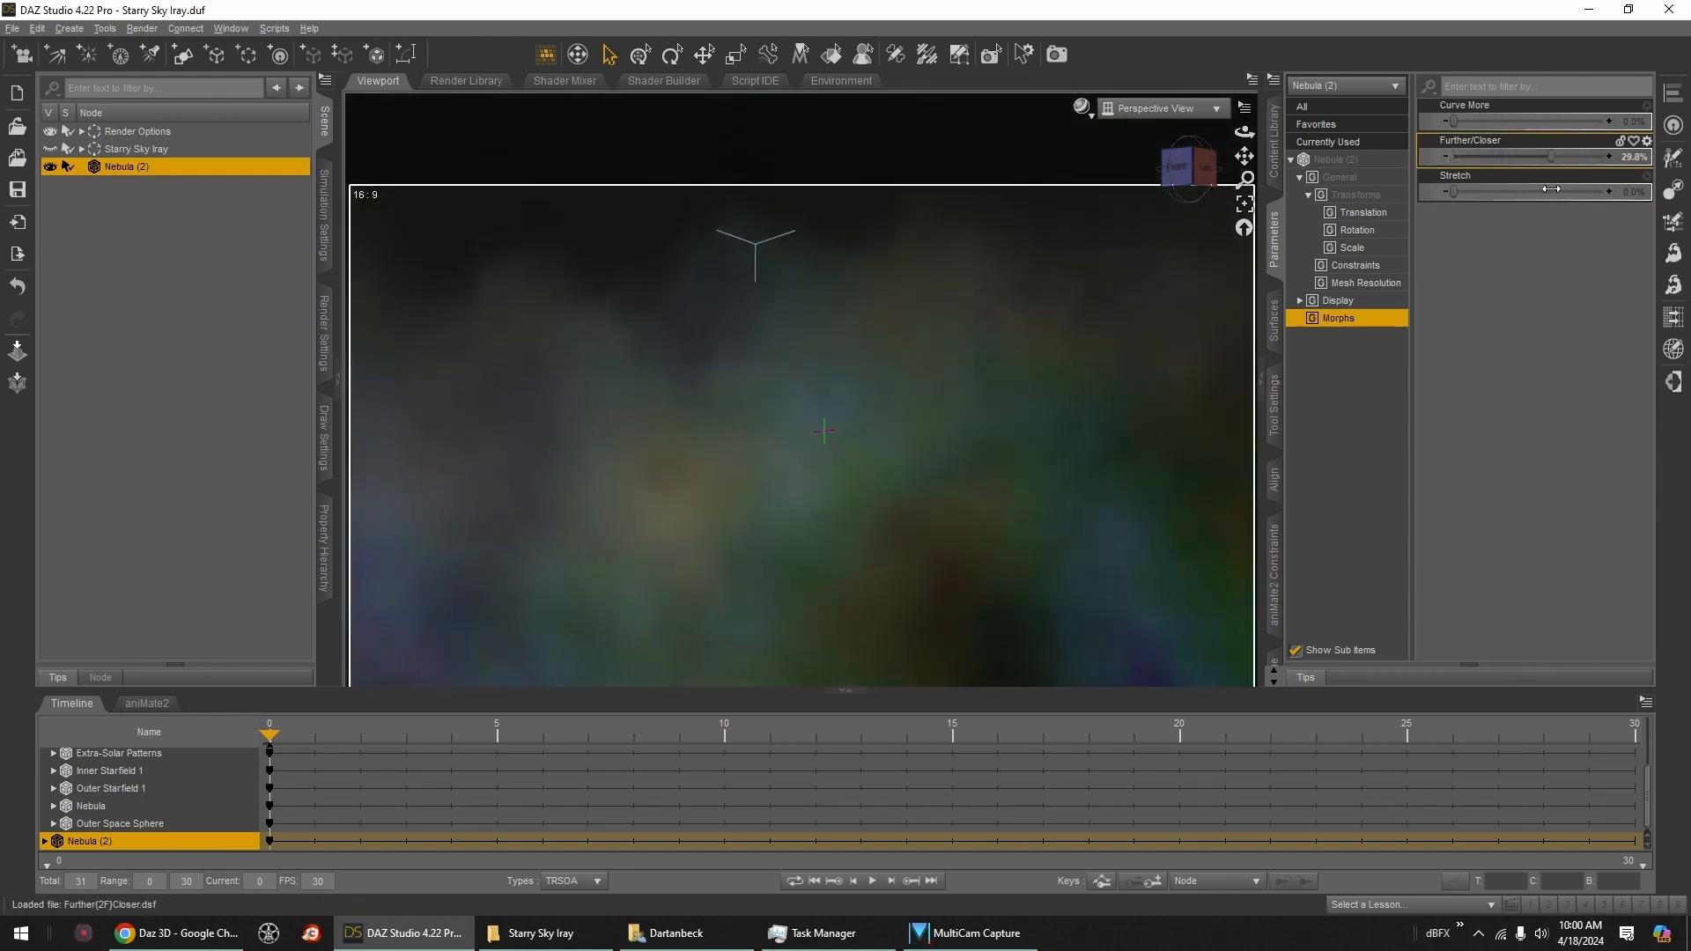
pyautogui.moveTo(1458, 124); pyautogui.dragTo(1367, 159)
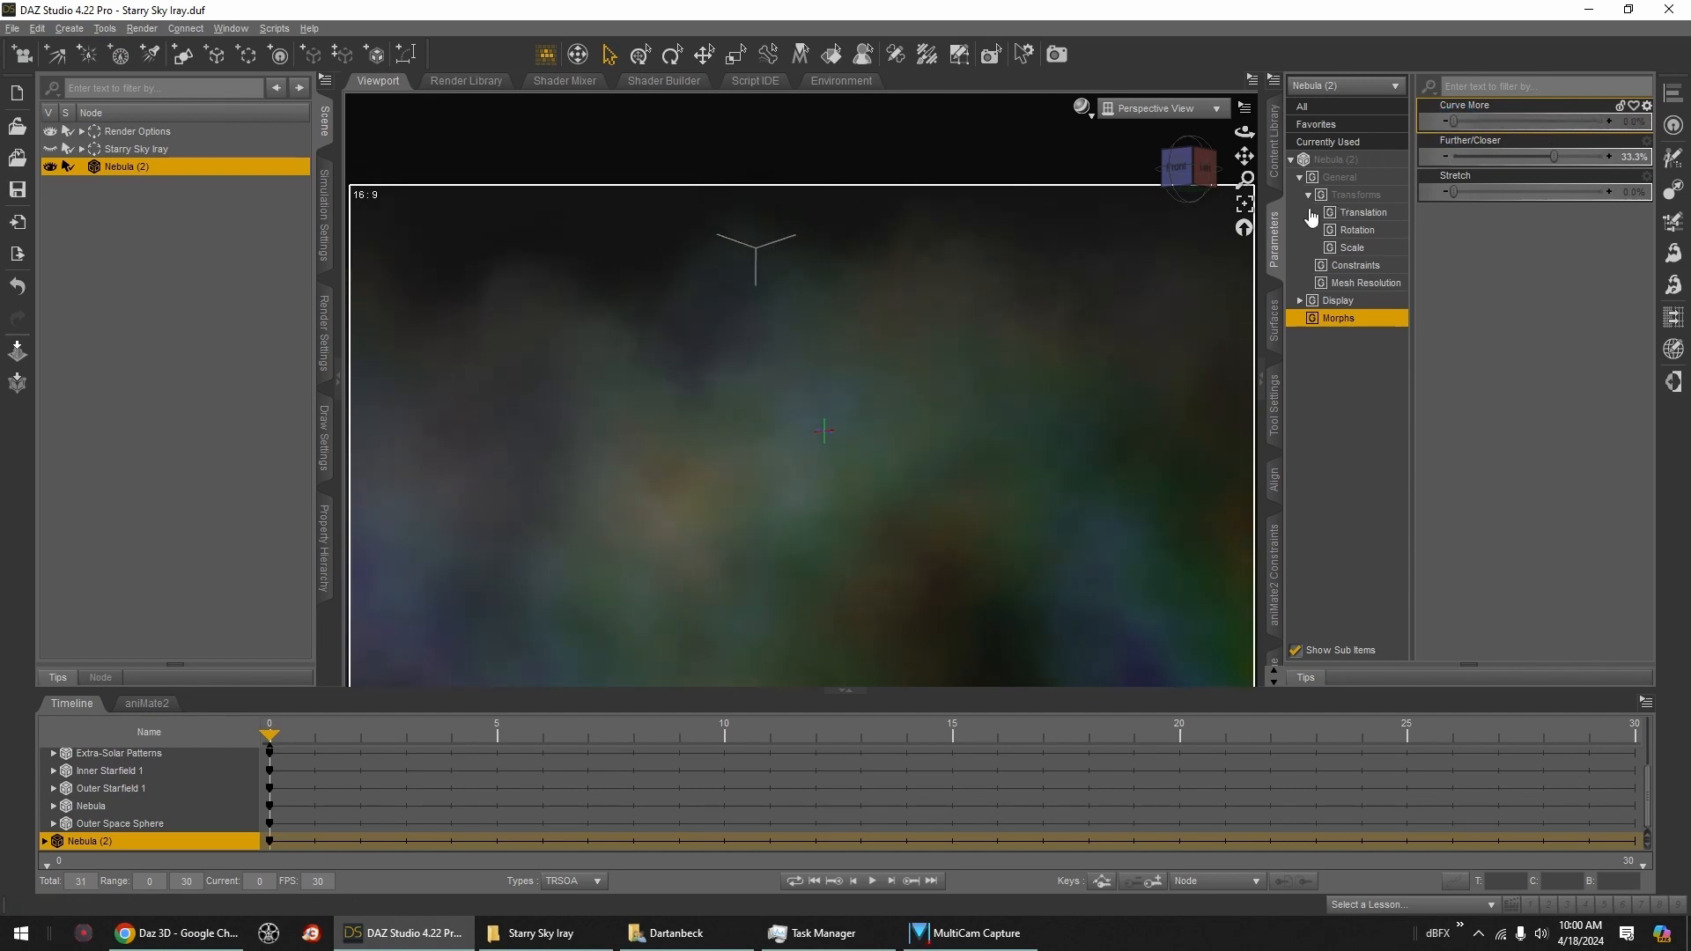
pyautogui.press('Delete')
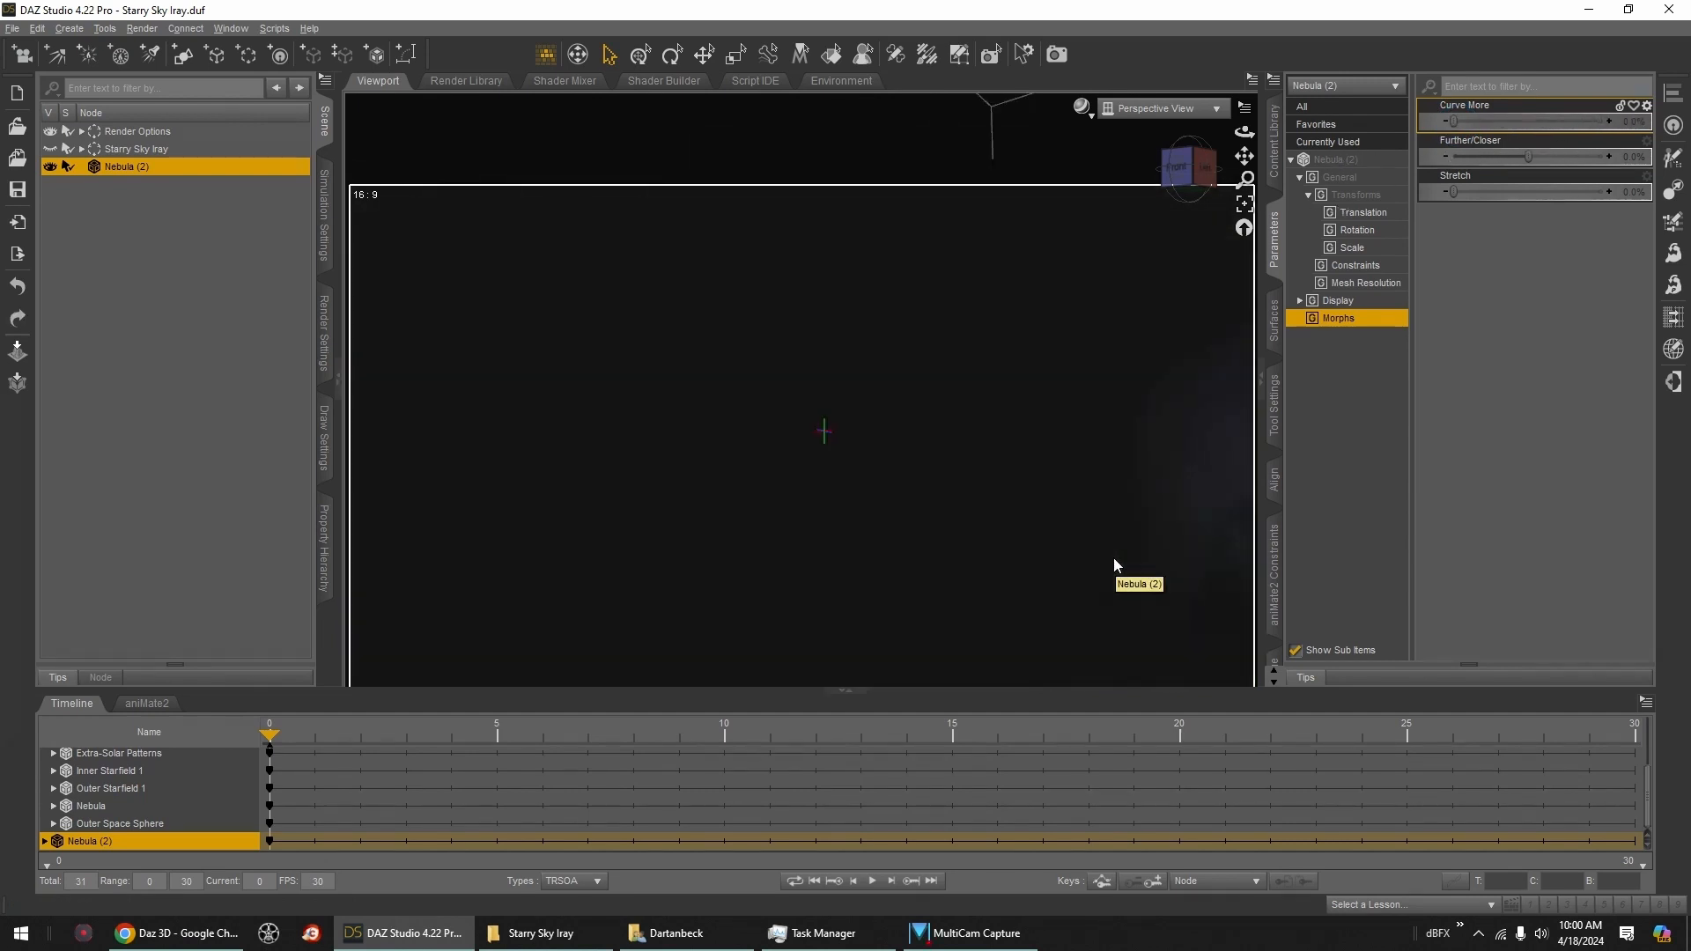
# Step: Load the G-Light_Tall ghost light prop, frame it in the view and examine its curved shape from the side
pyautogui.click(1275, 154)
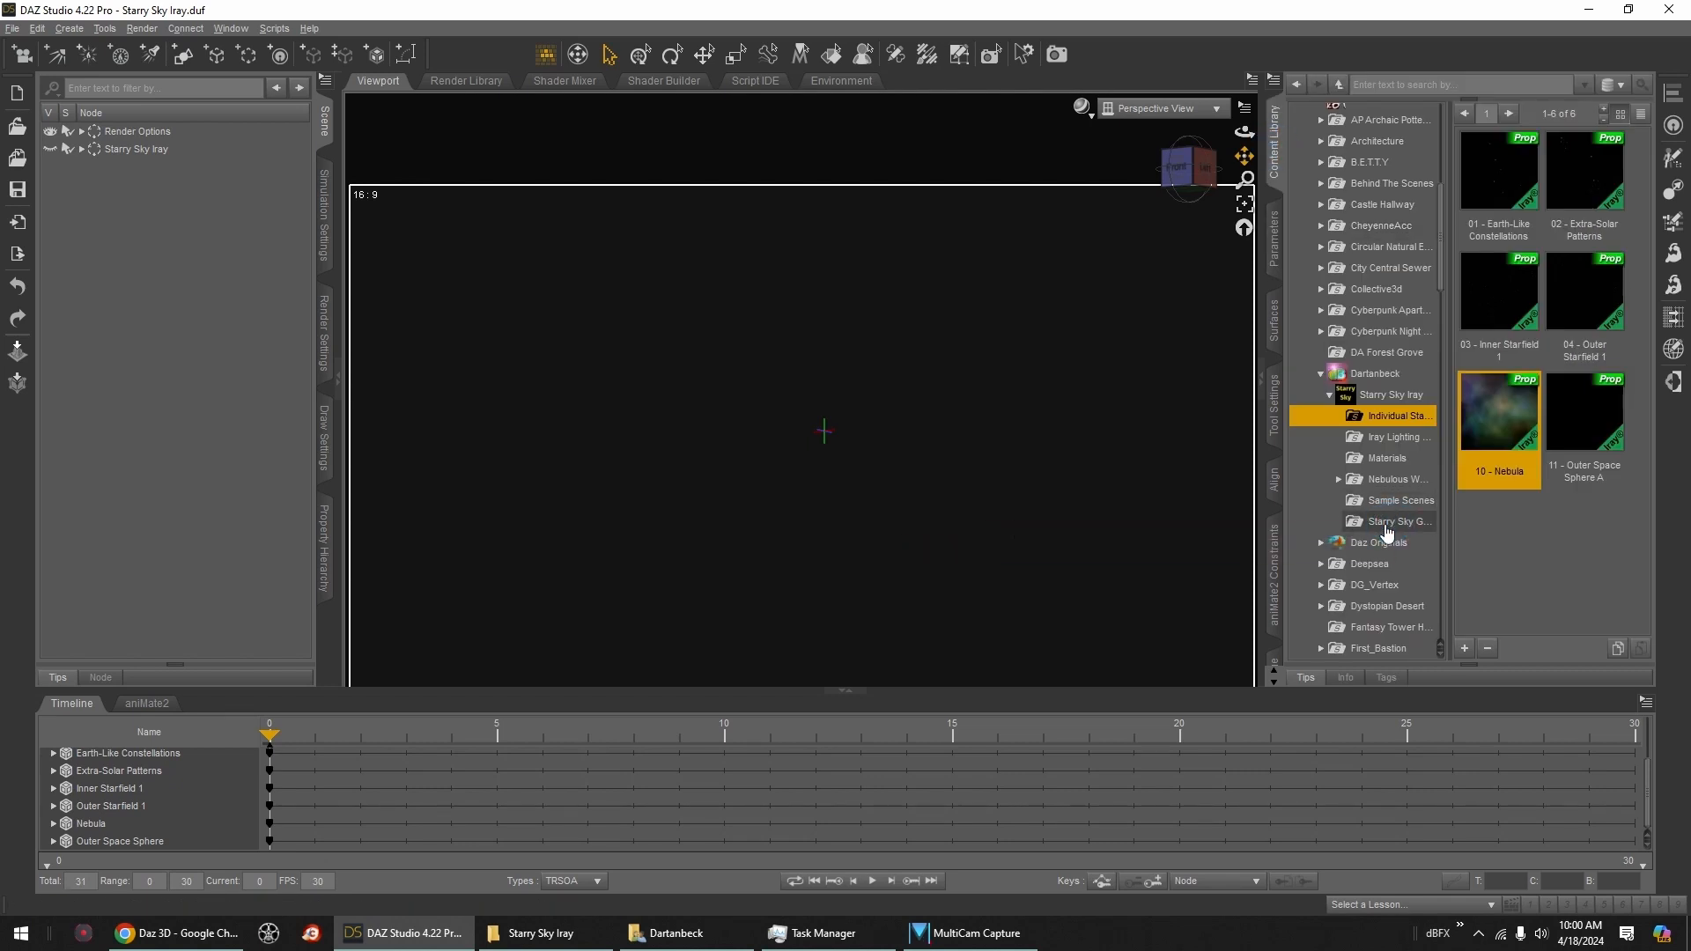
pyautogui.click(1386, 526)
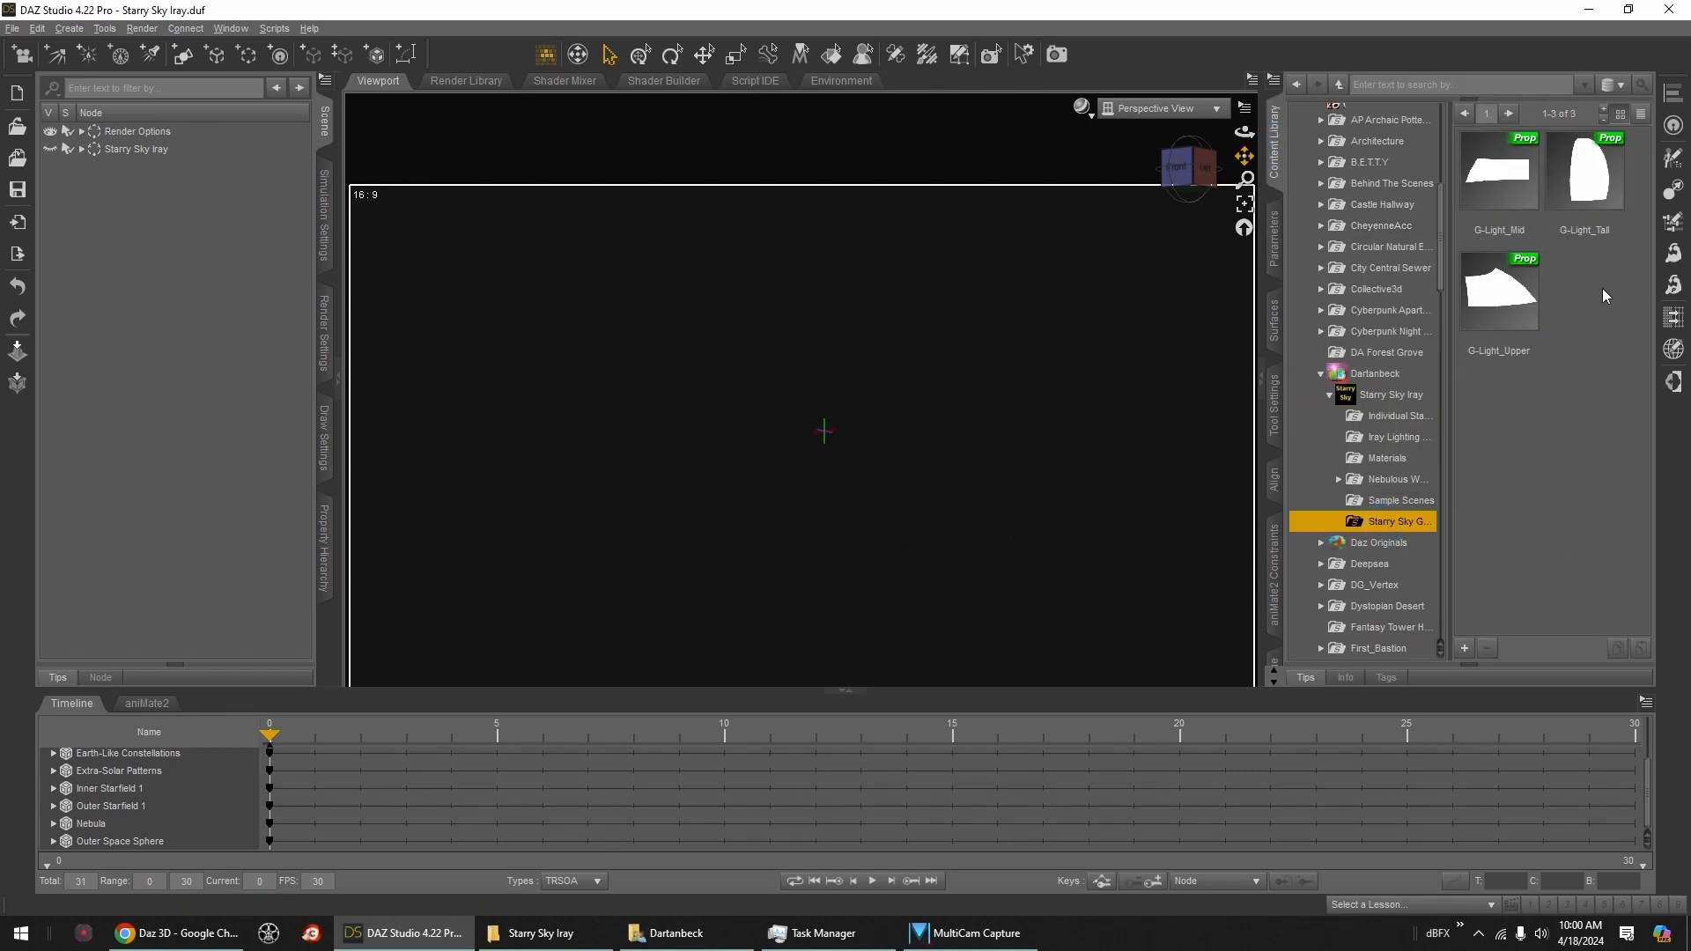
pyautogui.doubleClick(1596, 215)
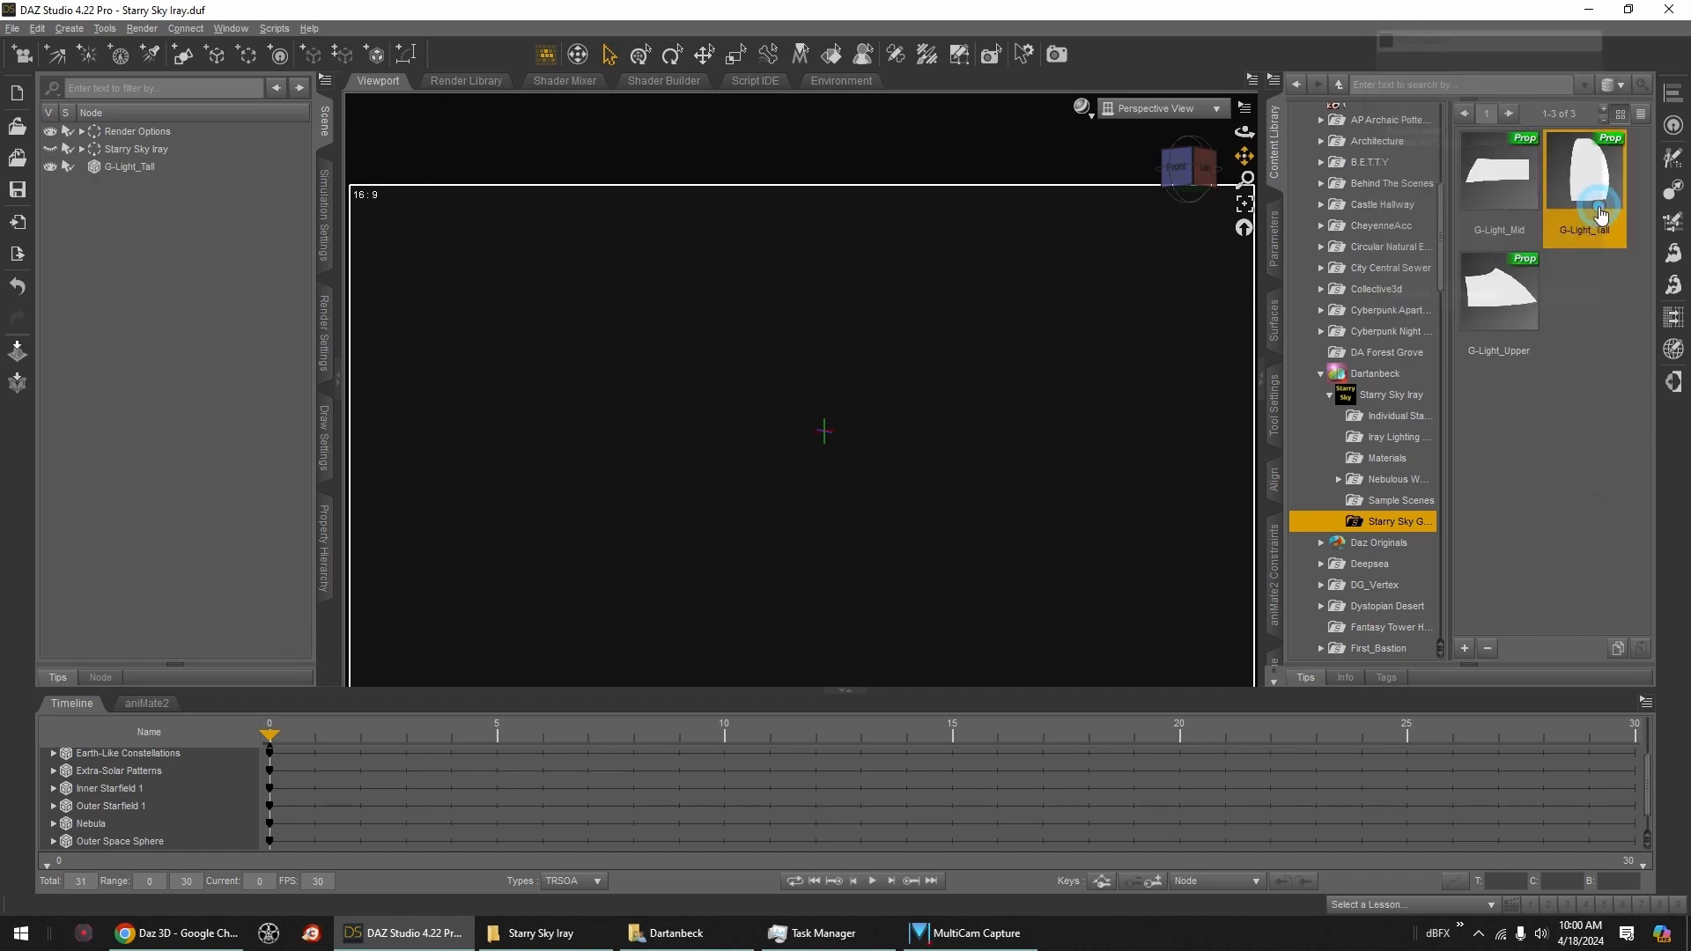
pyautogui.click(143, 167)
pyautogui.click(1245, 204)
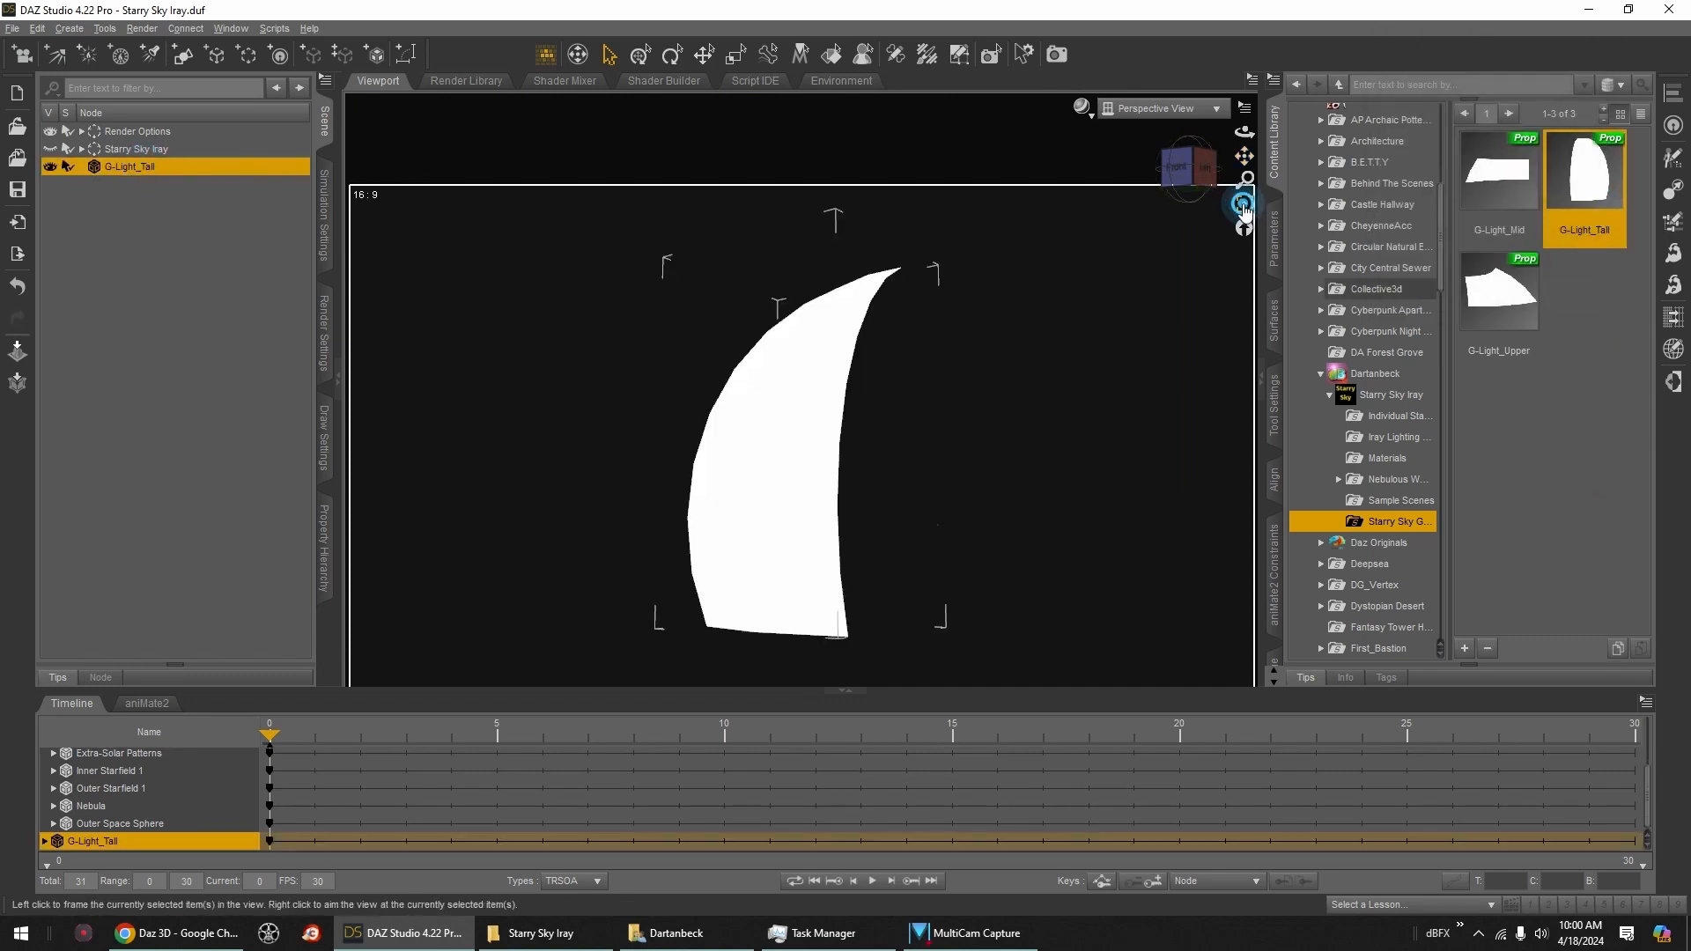
pyautogui.click(1189, 165)
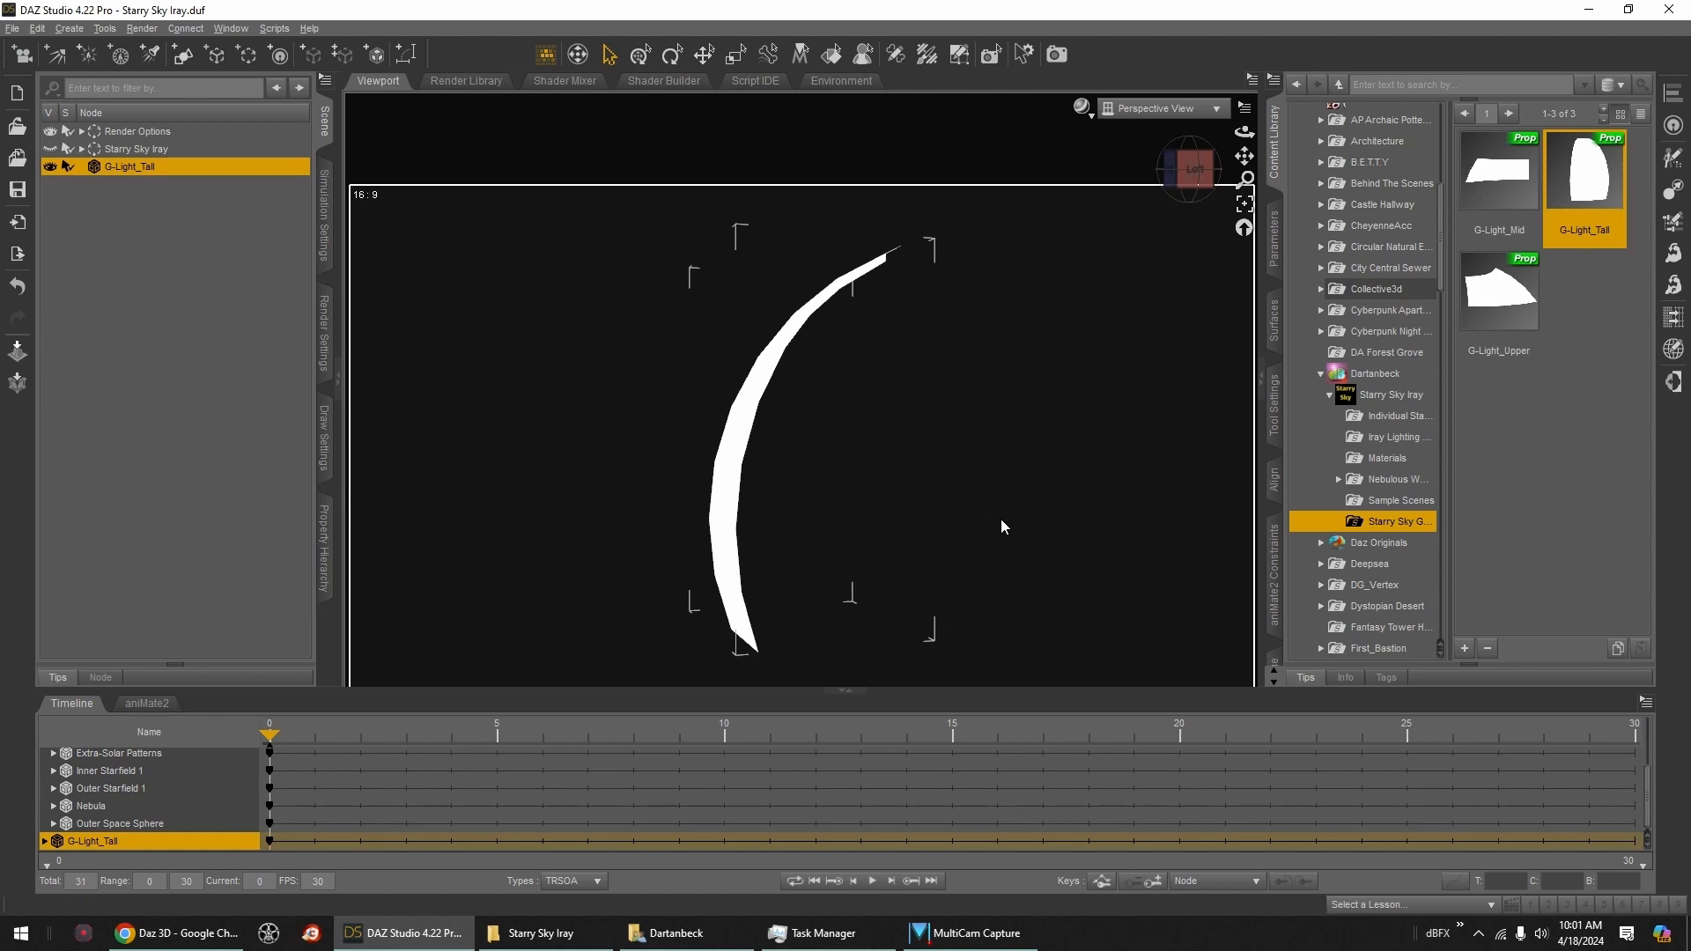
# Step: Load the G-Light_Upper and G-Light_Mid ghost light props and compare their shapes with G-Light_Tall from the front
pyautogui.doubleClick(1500, 290)
pyautogui.doubleClick(1499, 174)
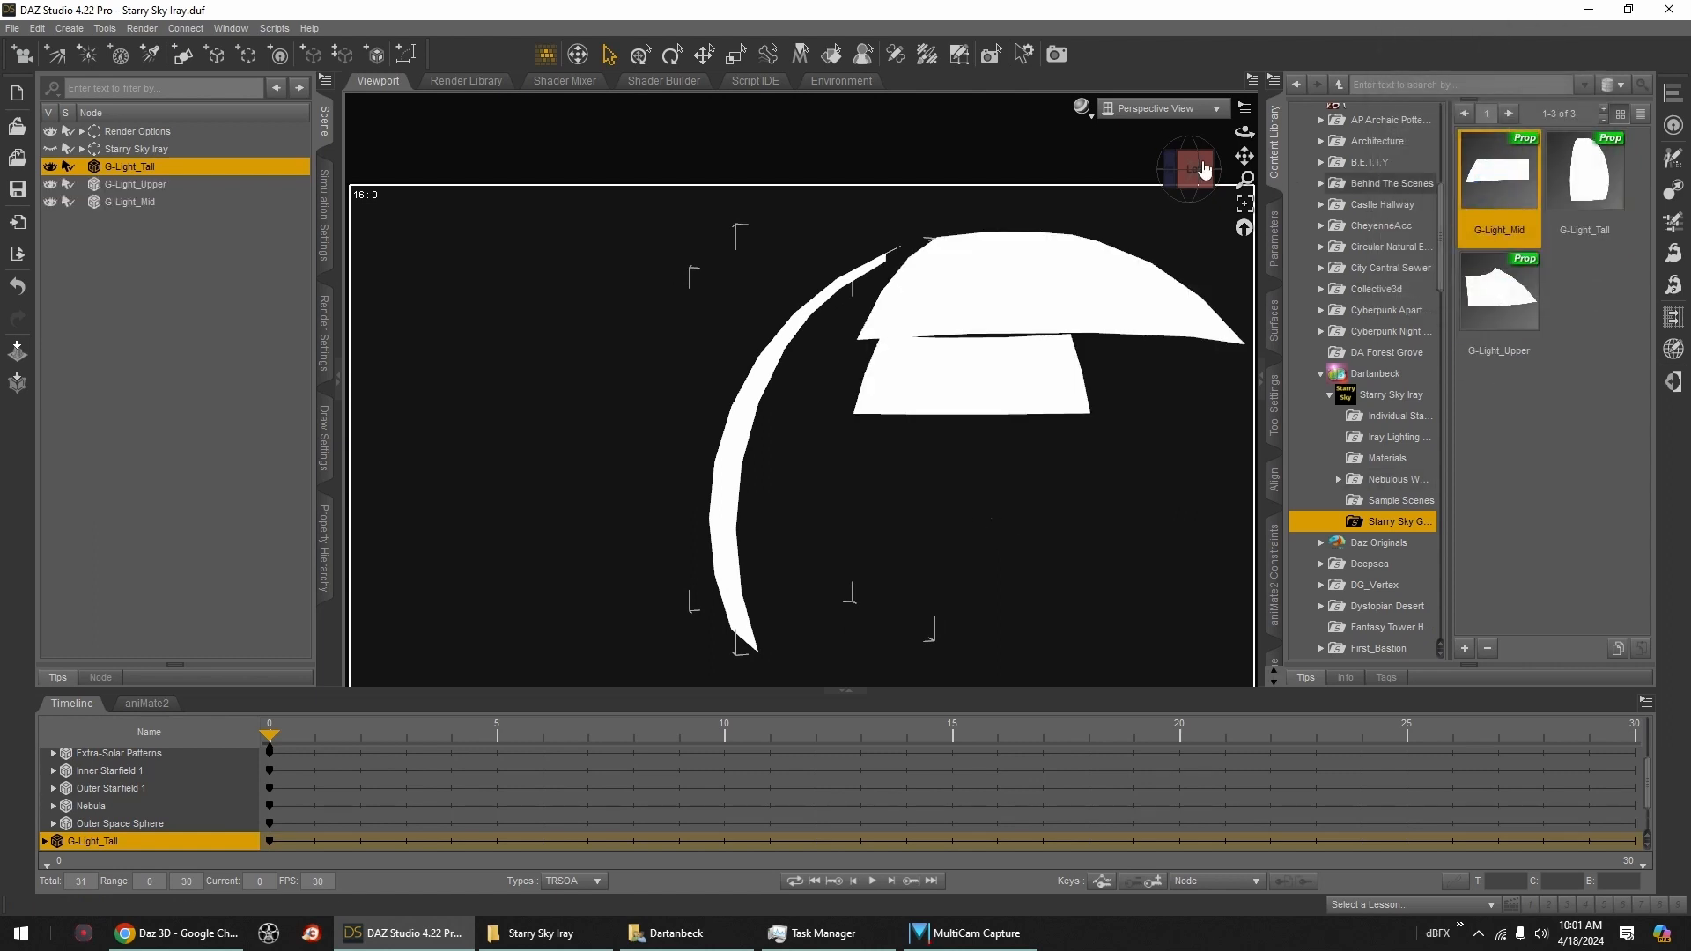
pyautogui.moveTo(1204, 170); pyautogui.dragTo(1084, 451)
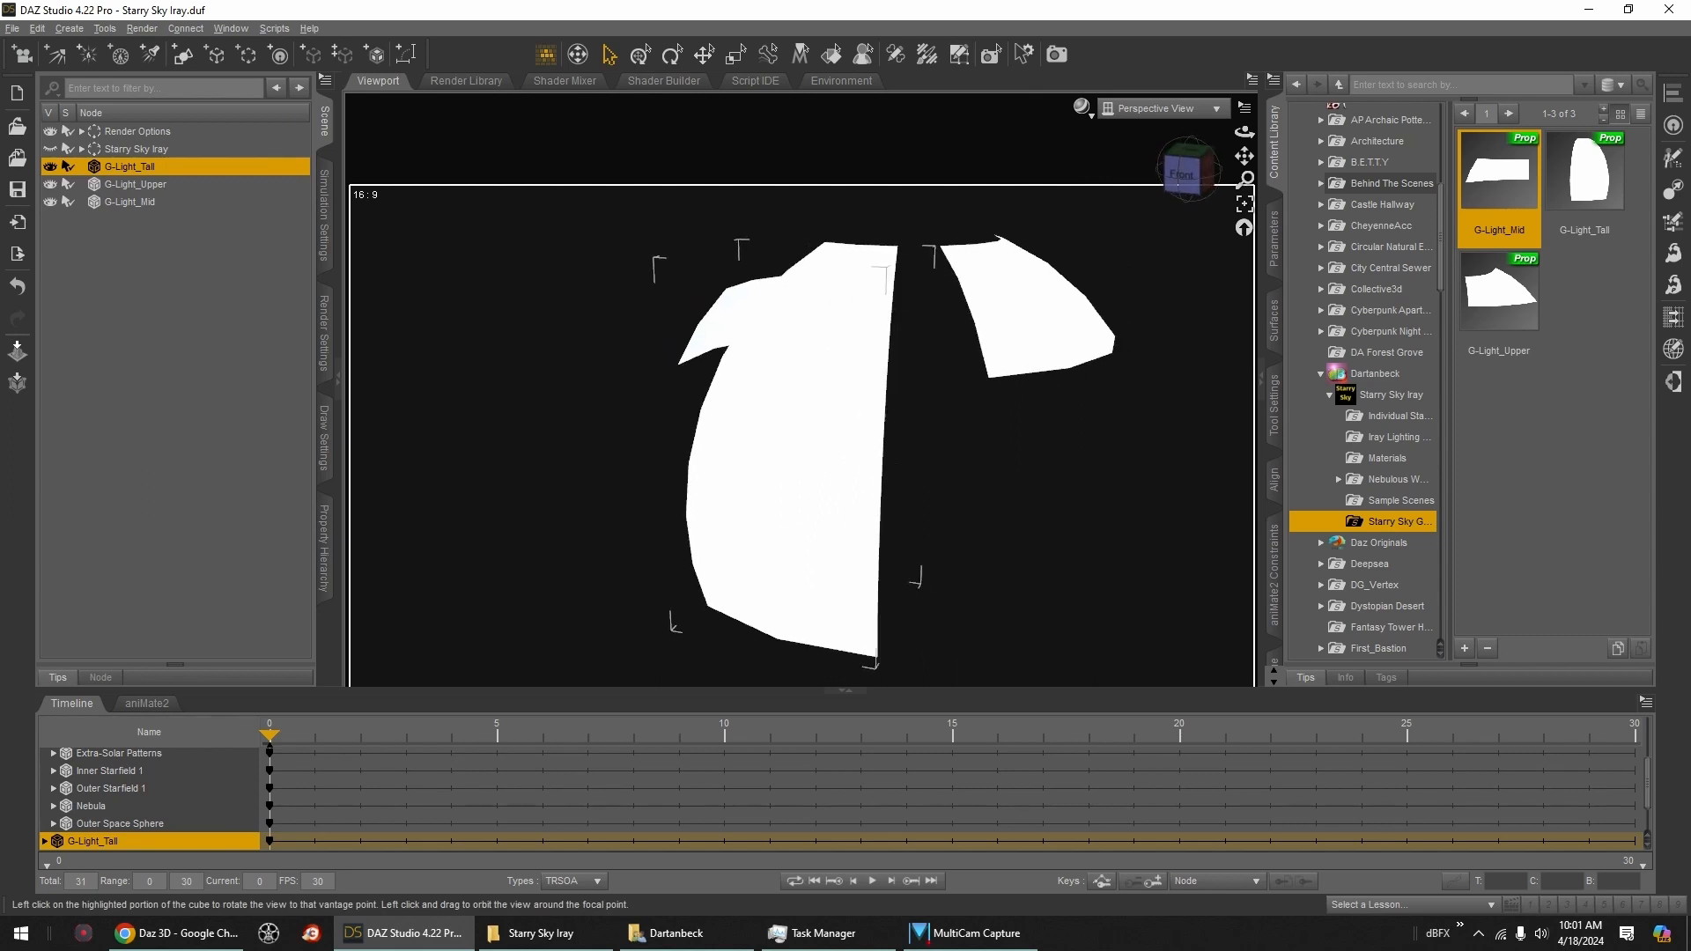
# Step: Load the Marc Hunter FGRT-4 spaceship subset from the Dartanbeck folder, return to the Starry Sky Iray folder and frame the ship
pyautogui.scroll(2, 1390, 355)
pyautogui.scroll(5, 1390, 355)
pyautogui.click(1371, 282)
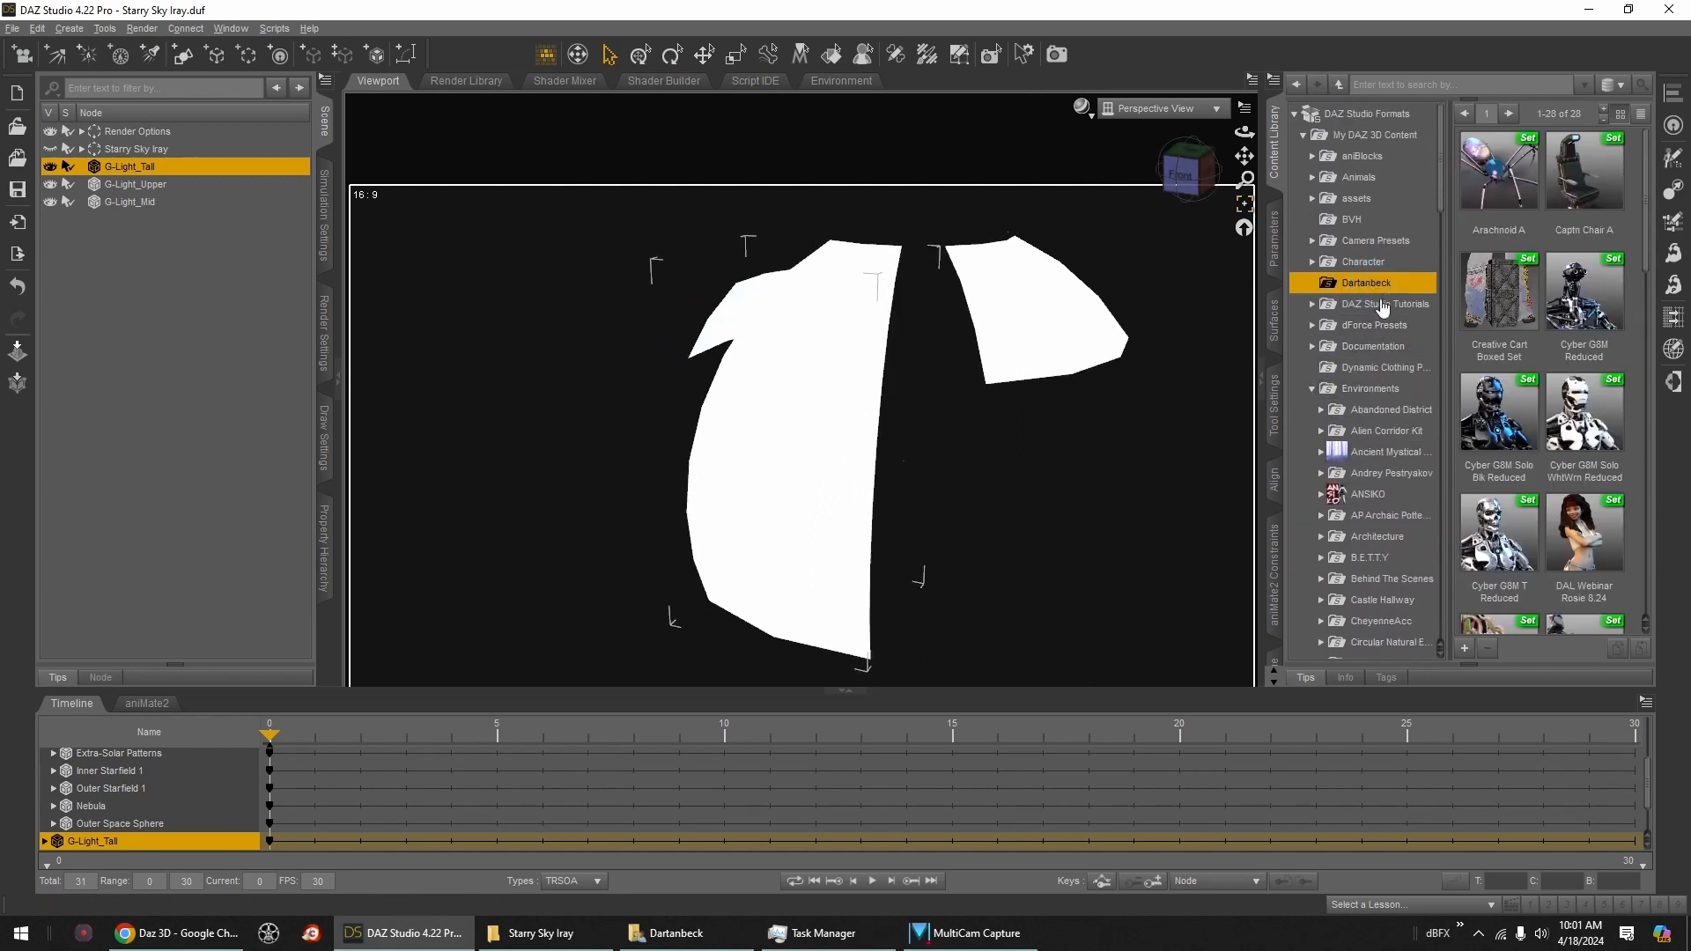
pyautogui.scroll(-5, 1586, 353)
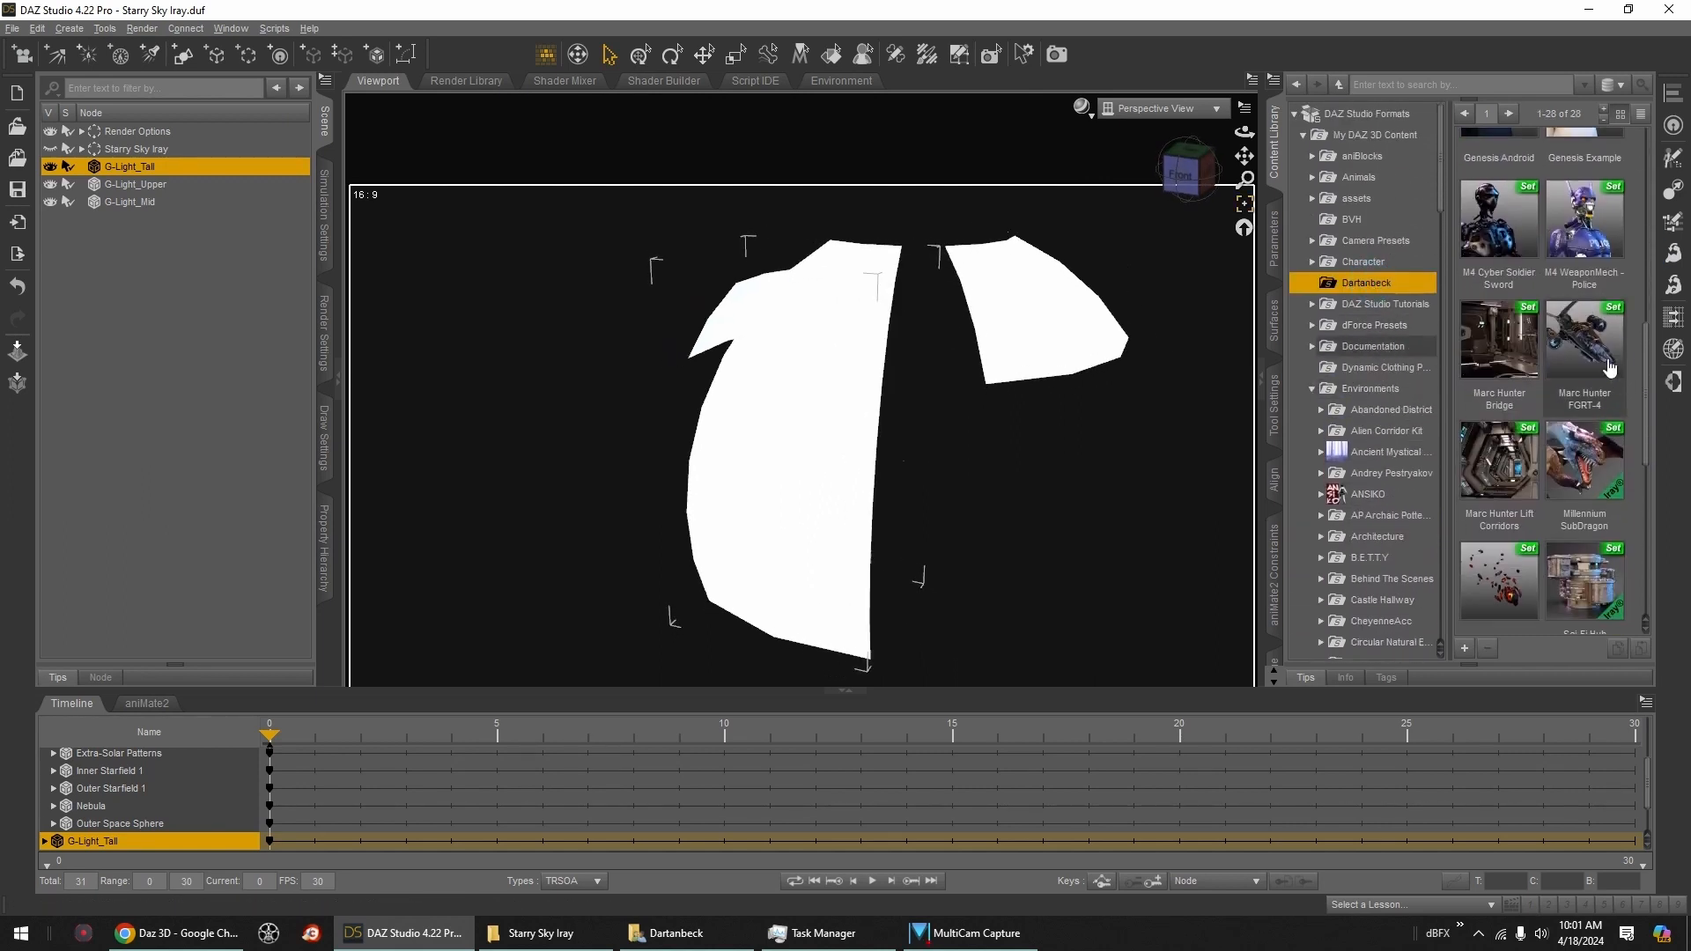
pyautogui.doubleClick(1608, 365)
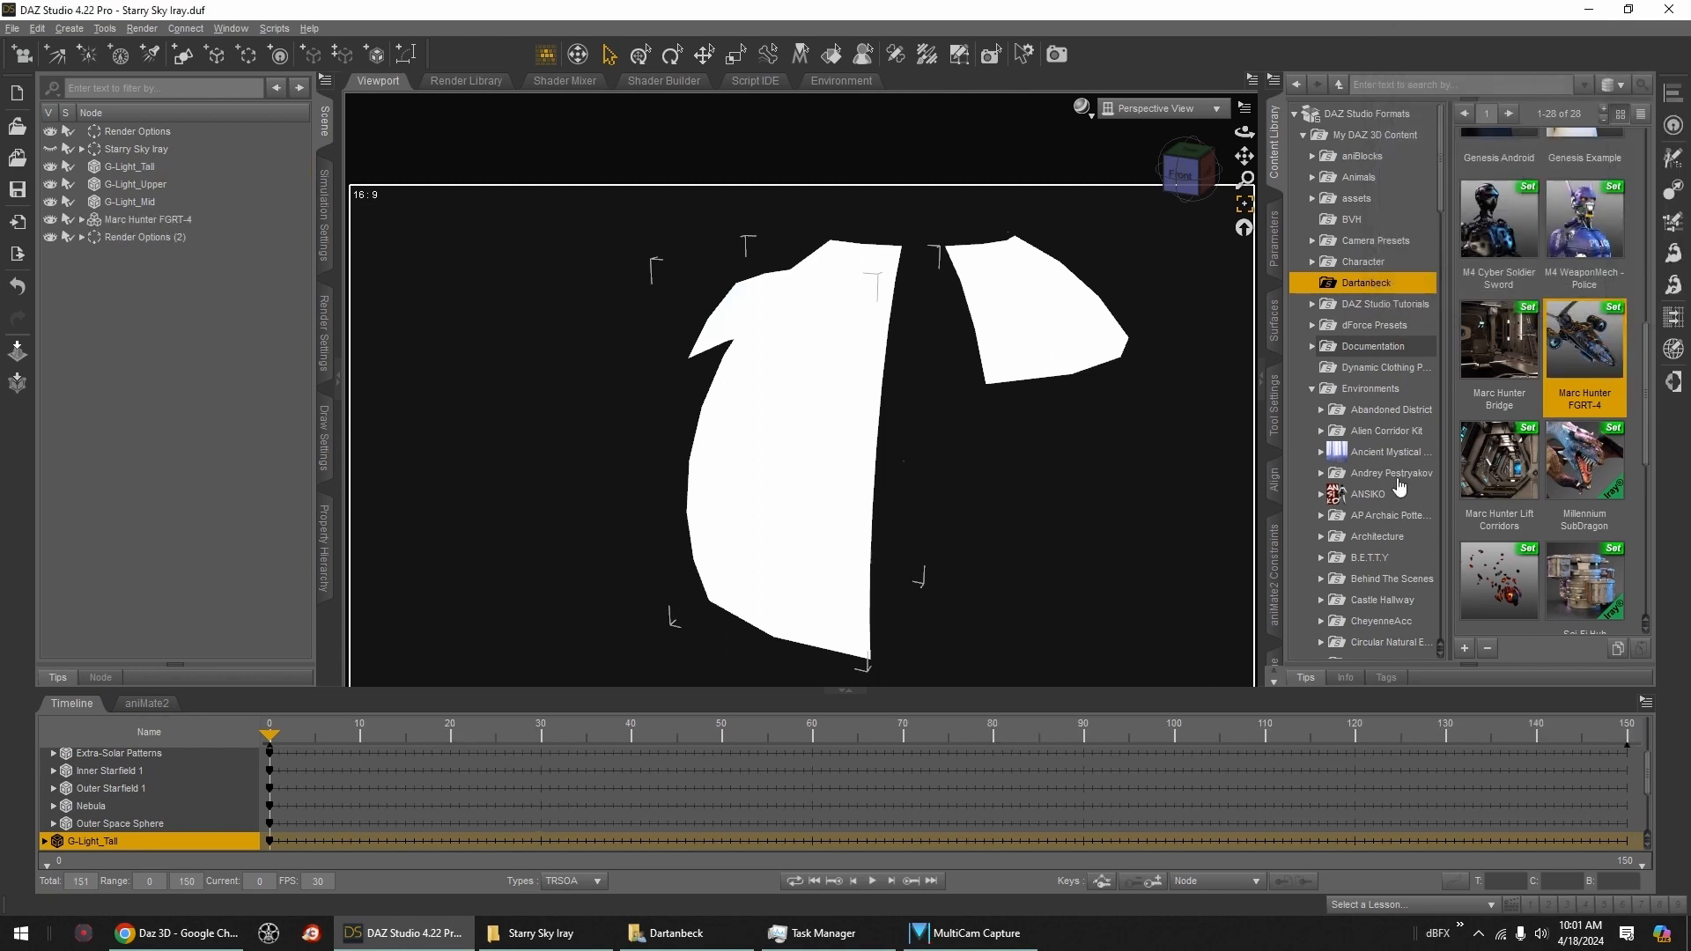
pyautogui.scroll(-3, 1400, 486)
pyautogui.click(1390, 611)
pyautogui.moveTo(1196, 170)
pyautogui.mouseDown()
pyautogui.moveTo(1170, 157)
pyautogui.moveTo(1219, 167)
pyautogui.mouseUp()
pyautogui.click(149, 220)
pyautogui.click(1245, 203)
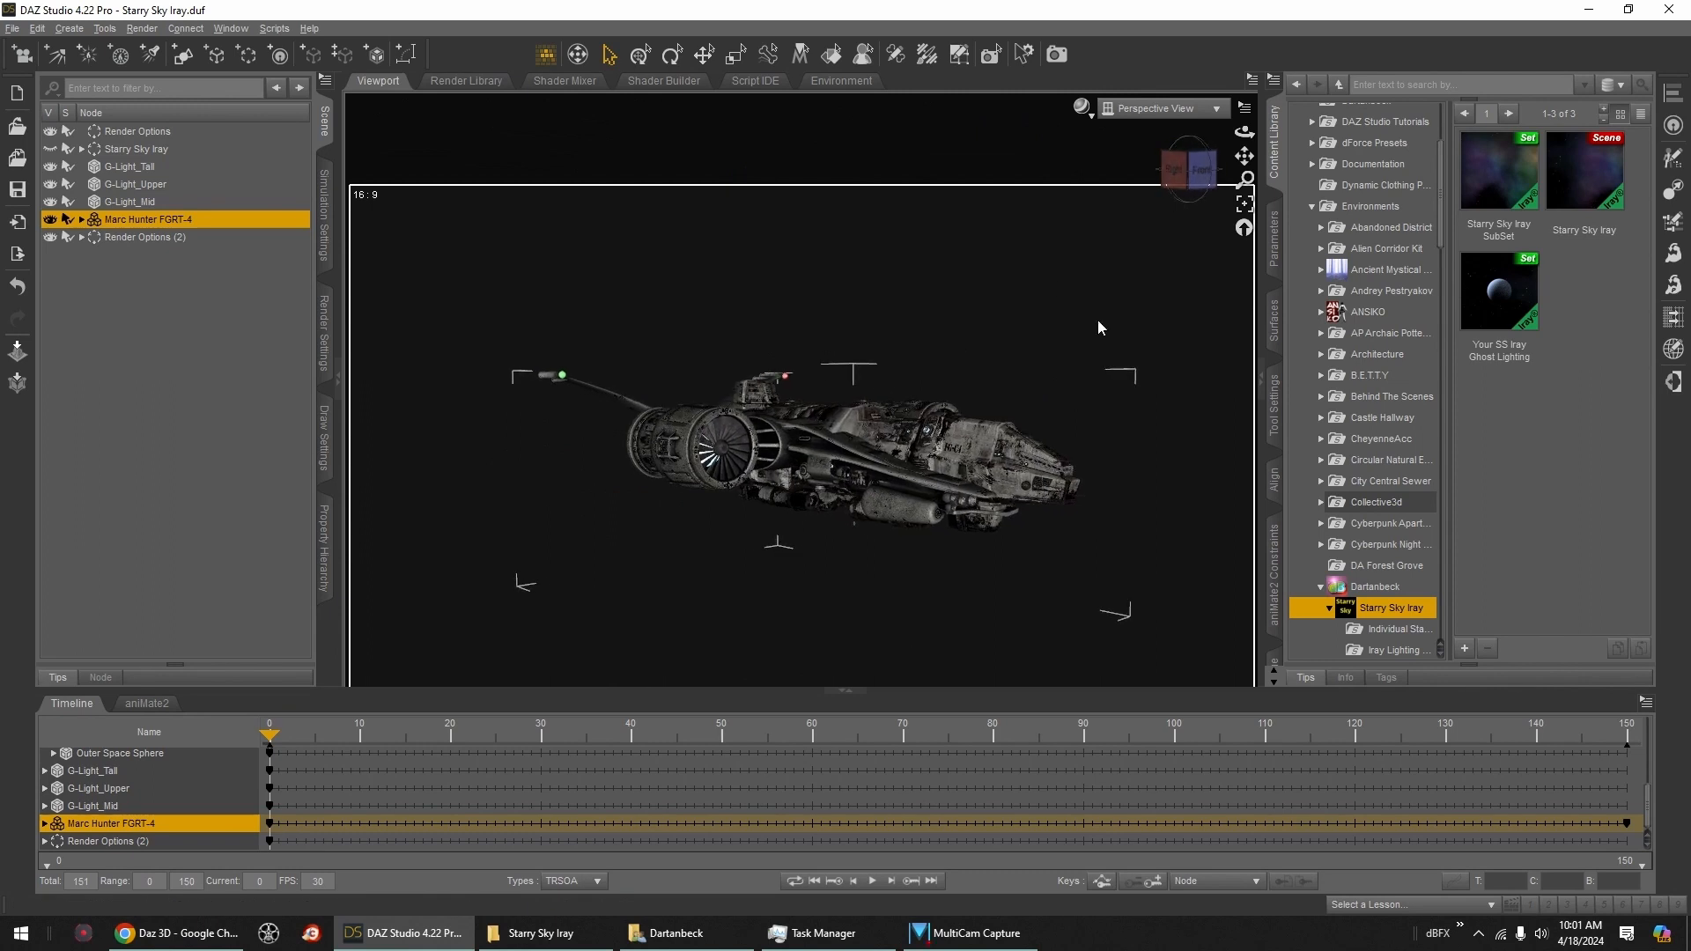
# Step: Rotate the Marc Hunter FGRT-4 ship about its Y axis to -89.21 and view it from a front angle
pyautogui.click(1275, 238)
pyautogui.moveTo(1529, 263); pyautogui.dragTo(1453, 263)
pyautogui.moveTo(1191, 169)
pyautogui.mouseDown()
pyautogui.moveTo(1174, 178)
pyautogui.moveTo(1189, 151)
pyautogui.mouseUp()
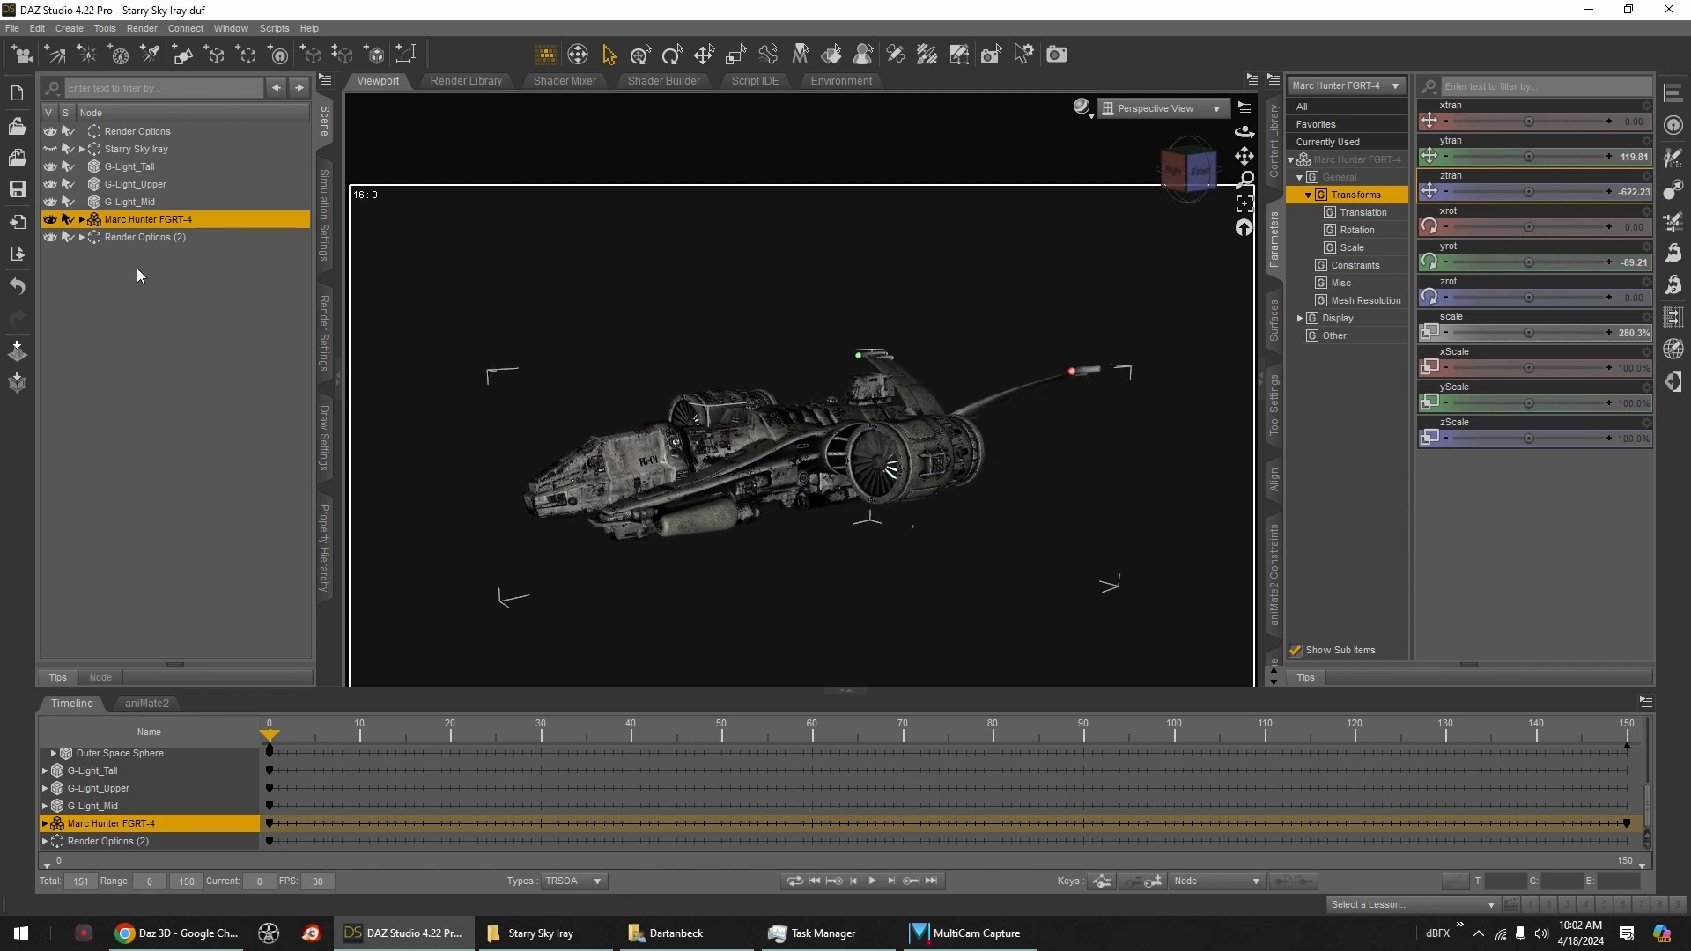
# Step: Review the Environment render settings and preview the spaceship in NVIDIA Iray from slightly different angles
pyautogui.click(323, 336)
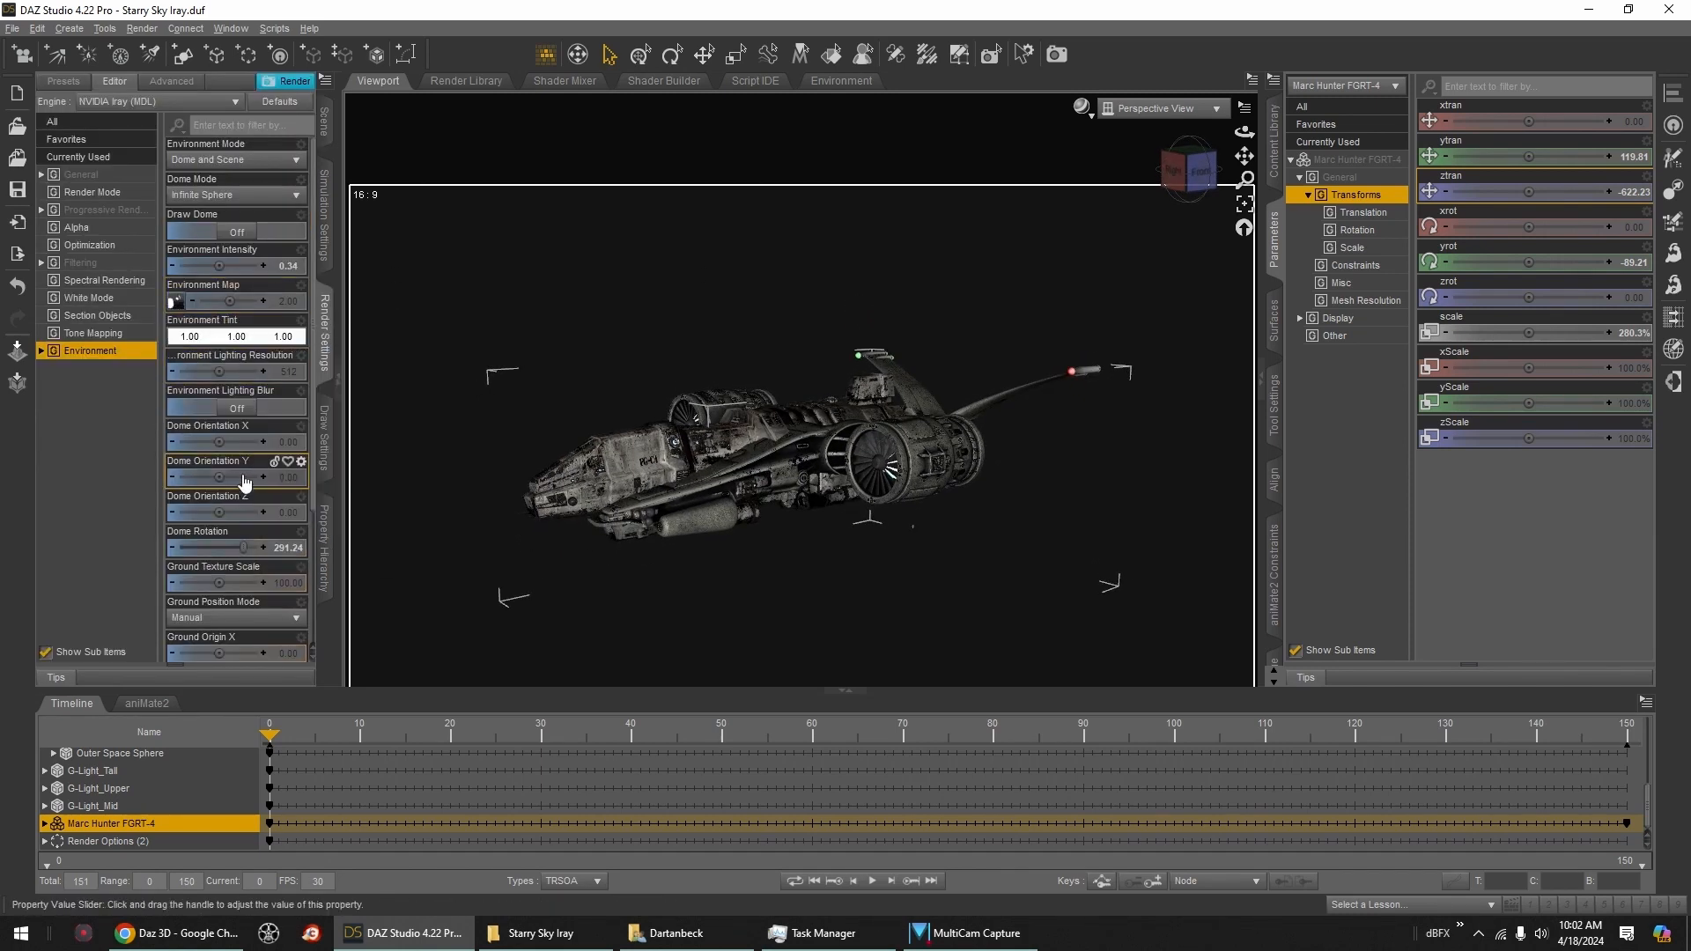
pyautogui.moveTo(1240, 155); pyautogui.dragTo(1184, 194)
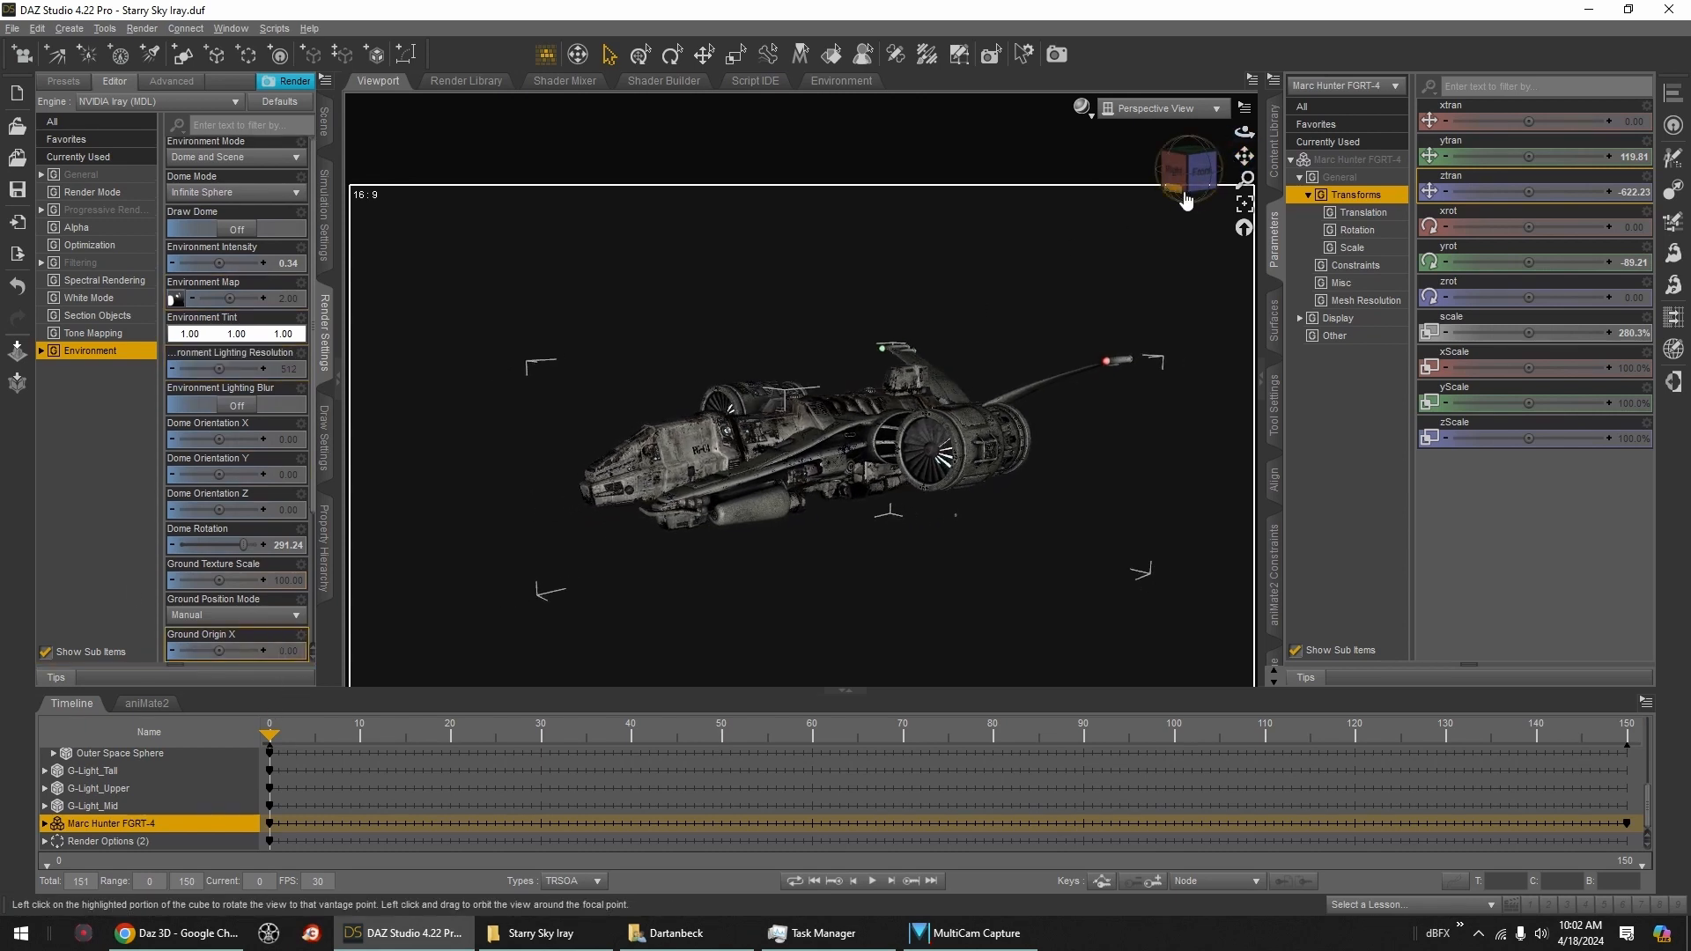
pyautogui.click(1082, 107)
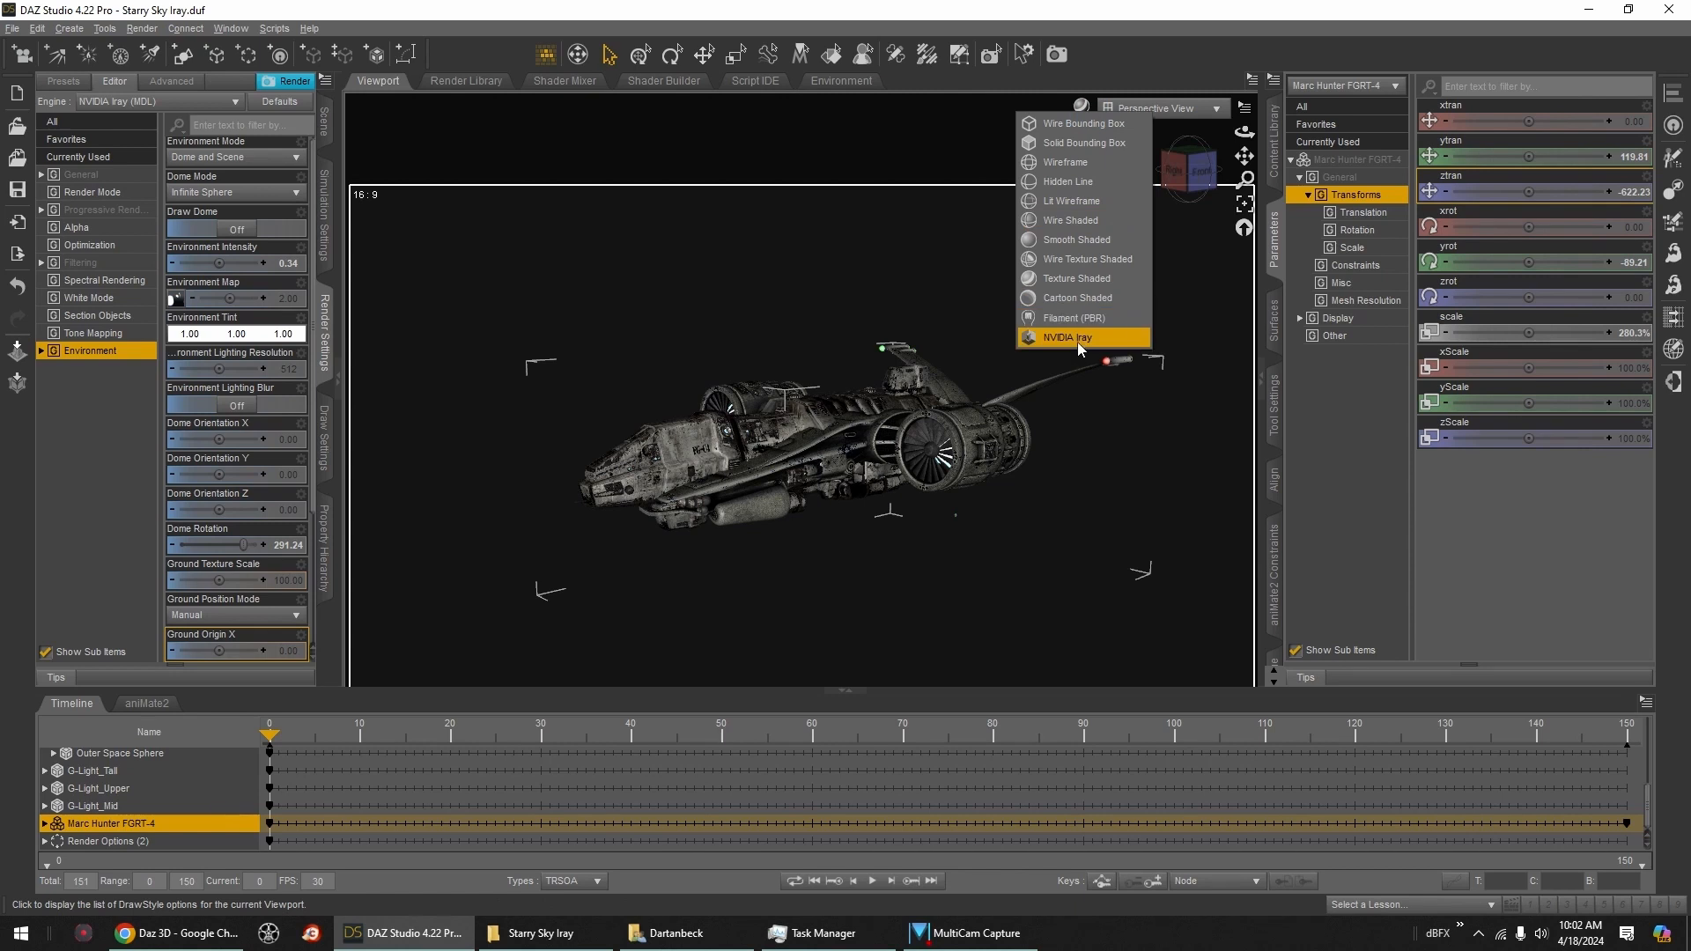
pyautogui.click(1078, 343)
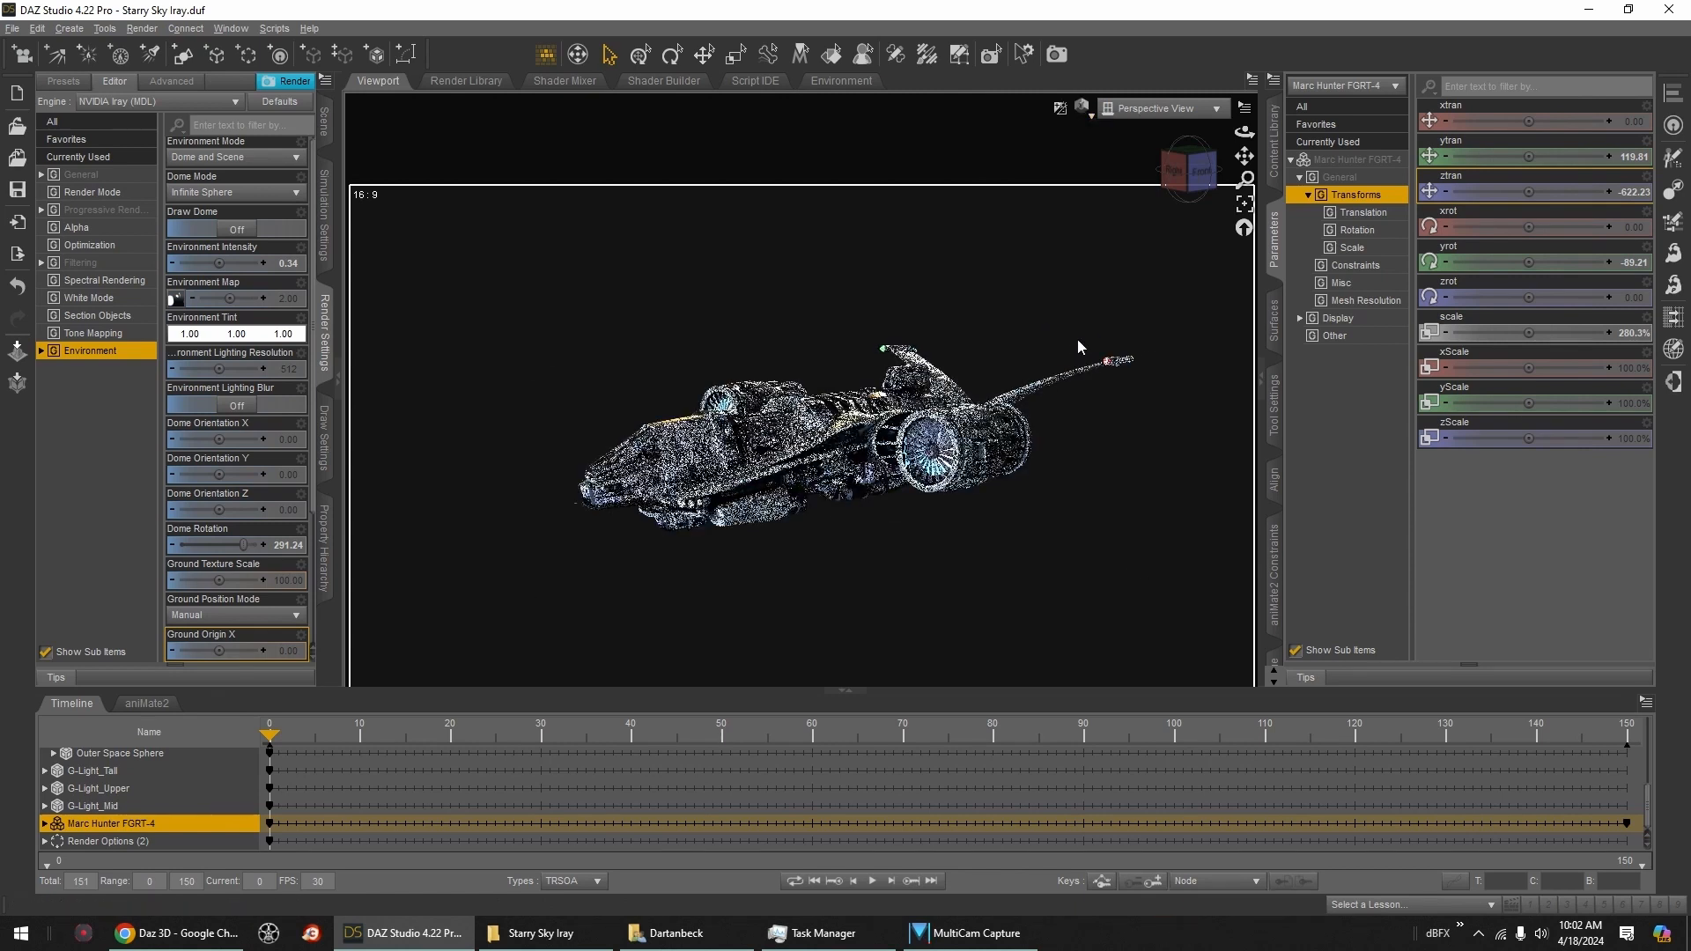
pyautogui.moveTo(1184, 166); pyautogui.dragTo(1189, 155)
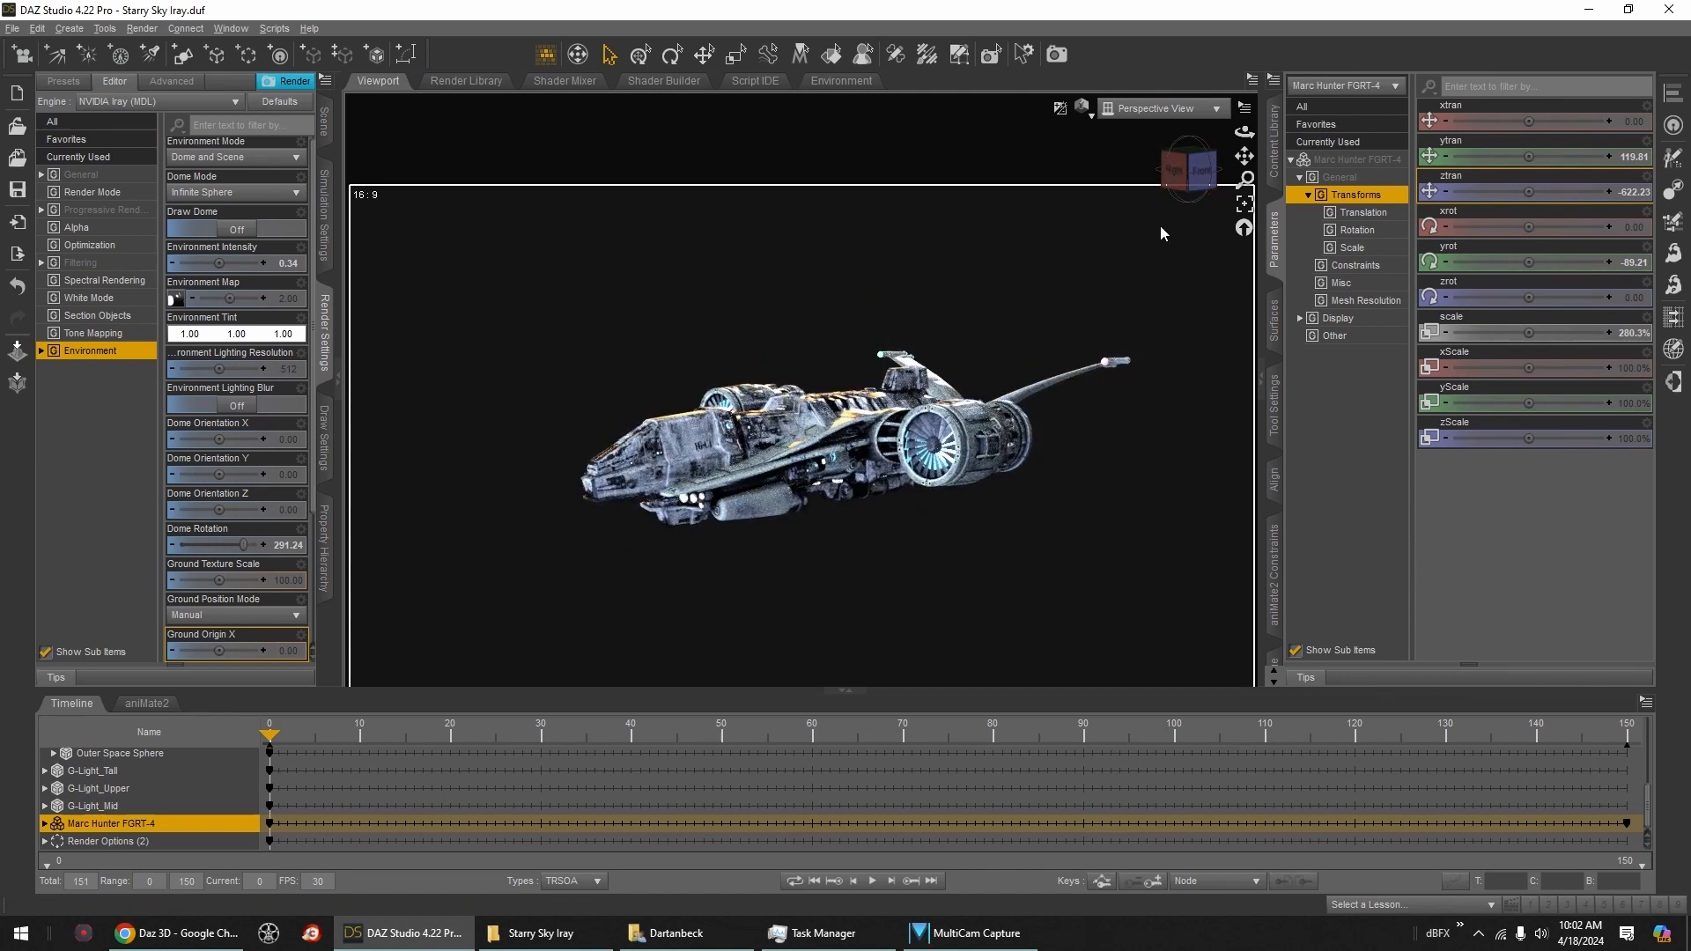
pyautogui.moveTo(1185, 167); pyautogui.dragTo(1188, 171)
# Step: Delete the G-Light_Tall, G-Light_Upper and G-Light_Mid props from the scene
pyautogui.click(325, 131)
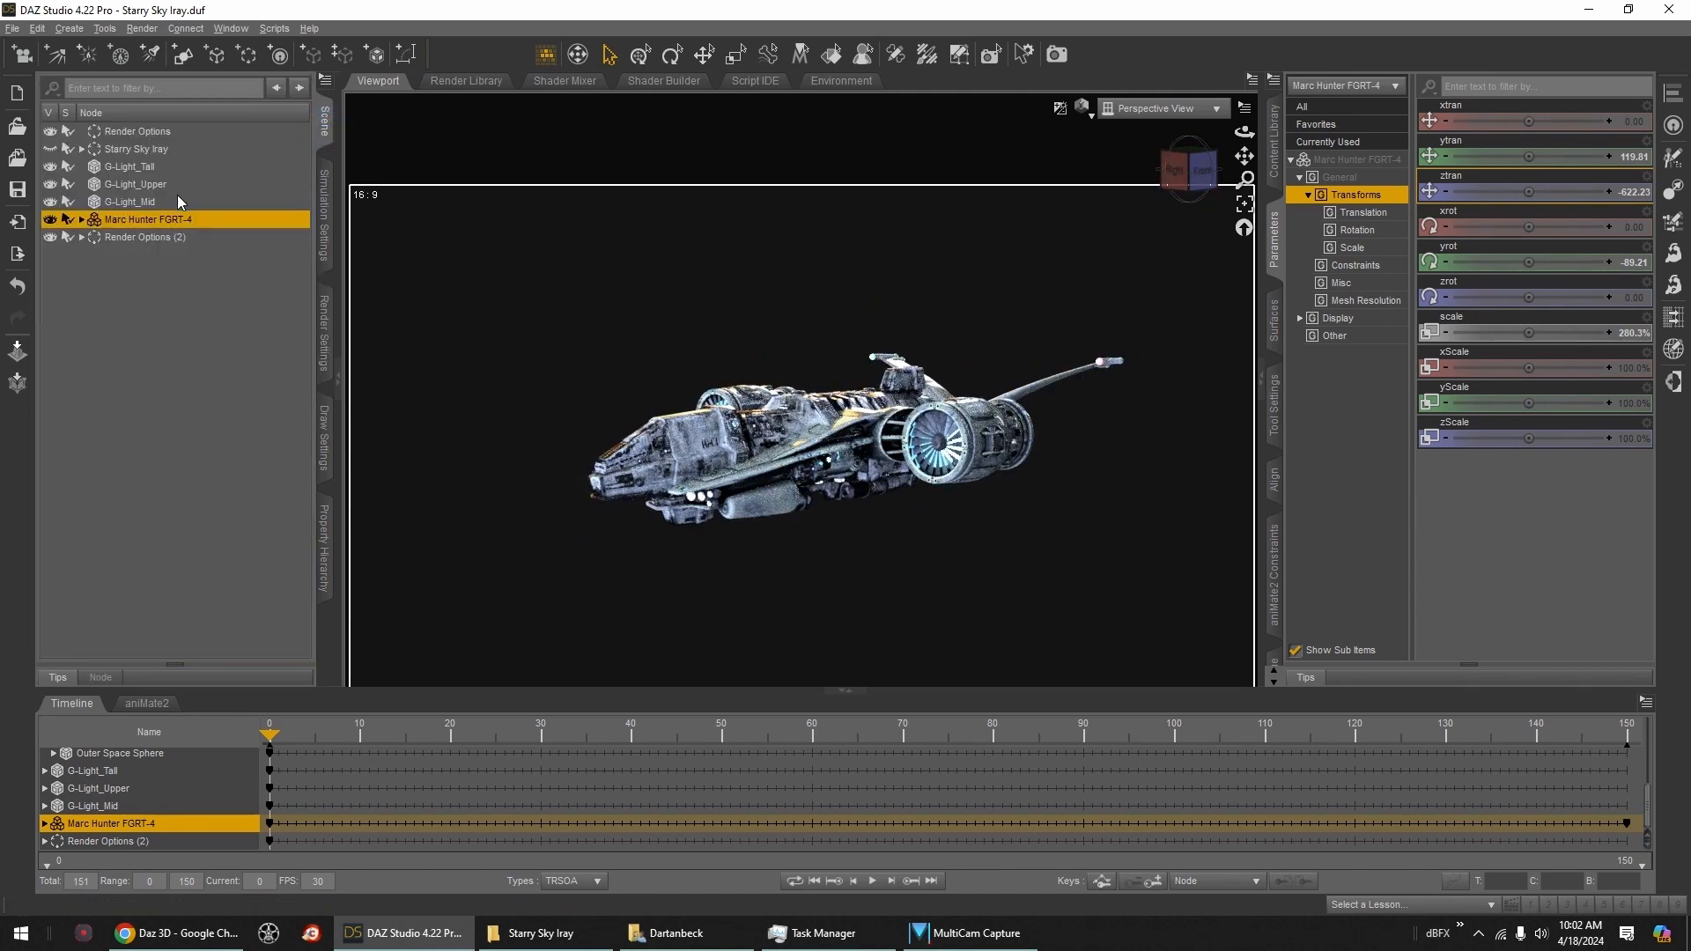
pyautogui.click(147, 170)
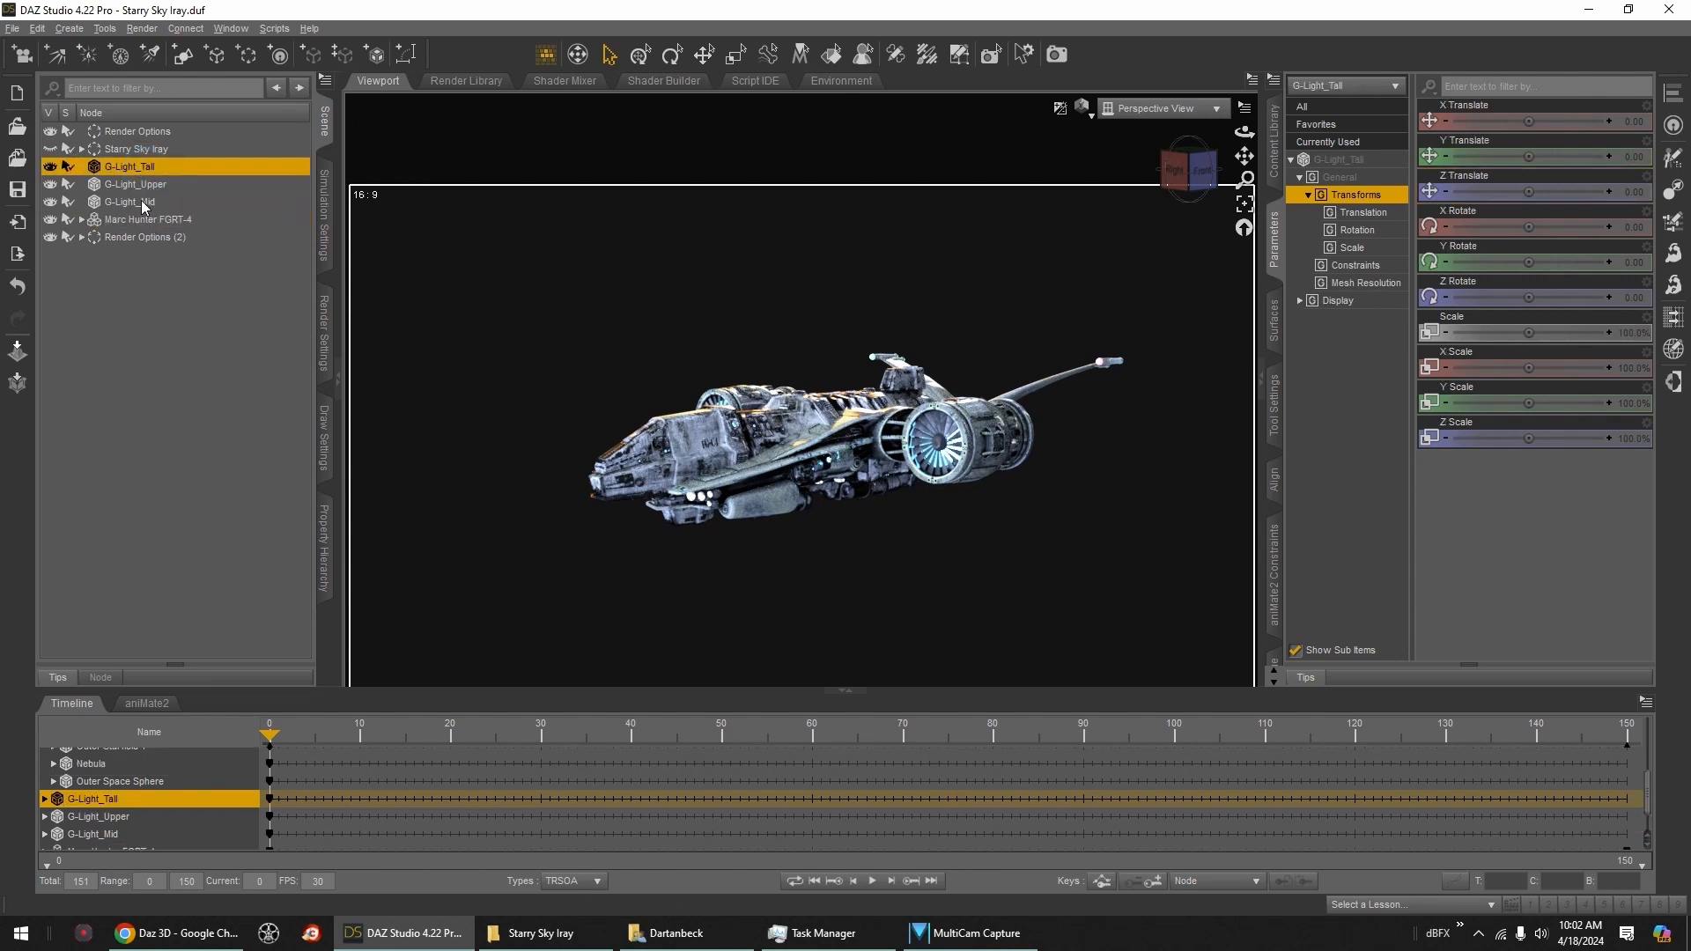
pyautogui.keyDown('shift'); pyautogui.click(144, 202); pyautogui.keyUp('shift')
pyautogui.press('Delete')
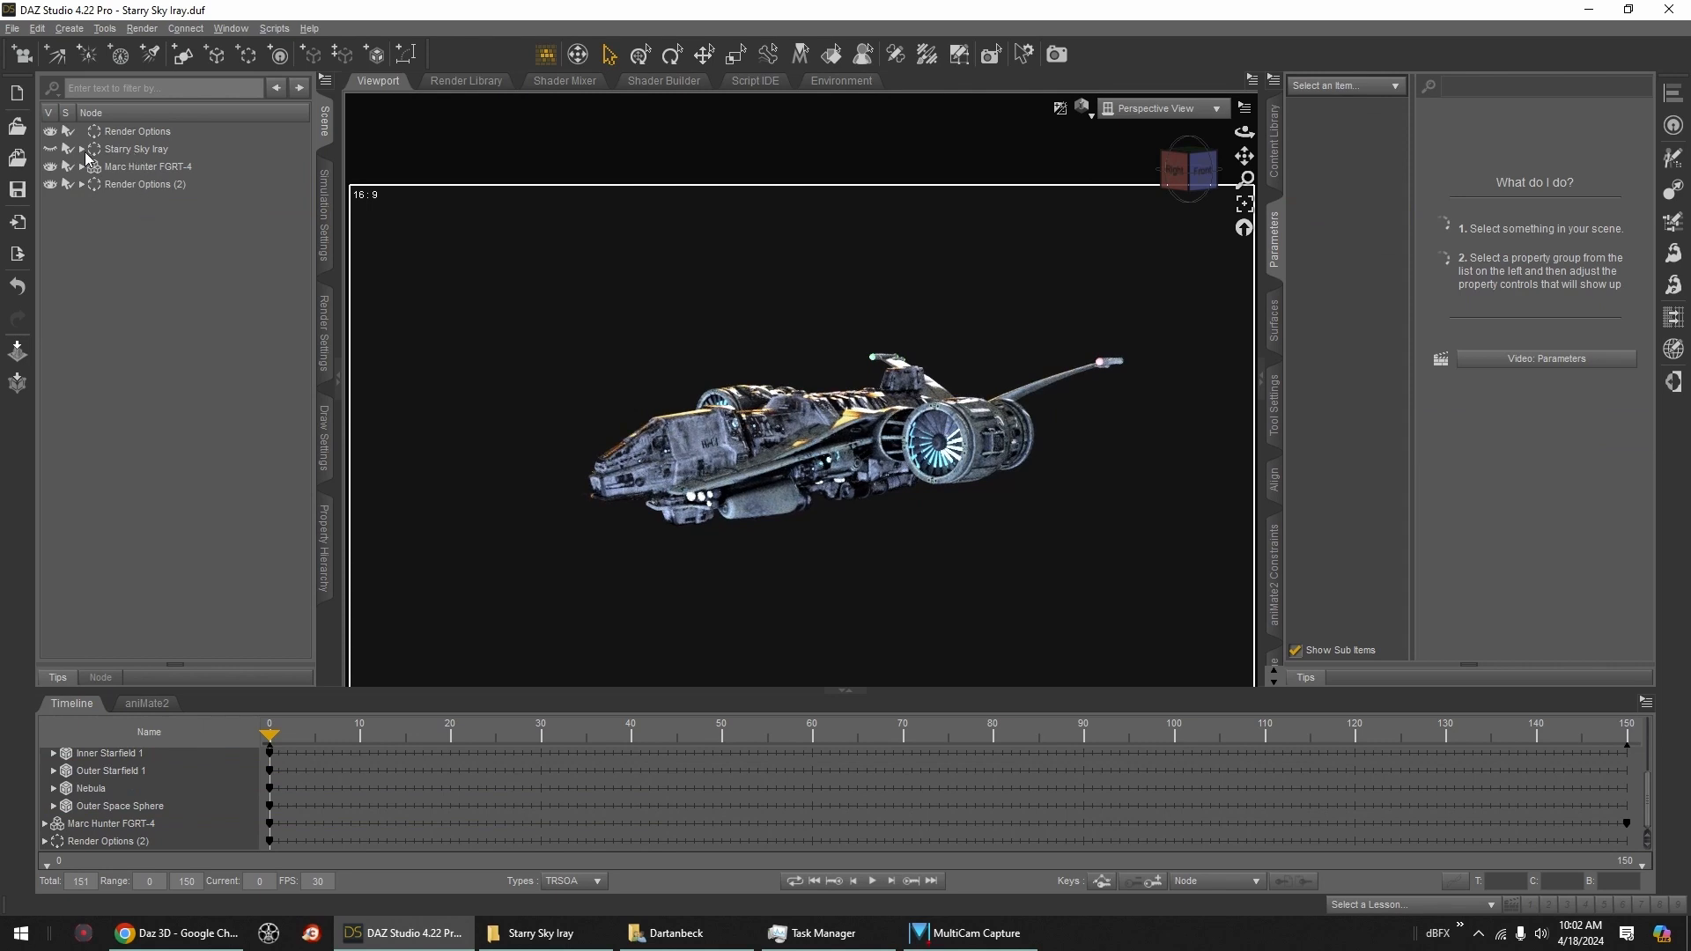
# Step: Make the Starry Sky Iray group visible and view the ship against the stars from several angles
pyautogui.click(51, 151)
pyautogui.keyDown('alt'); pyautogui.moveTo(602, 333); pyautogui.dragTo(528, 351); pyautogui.keyUp('alt')
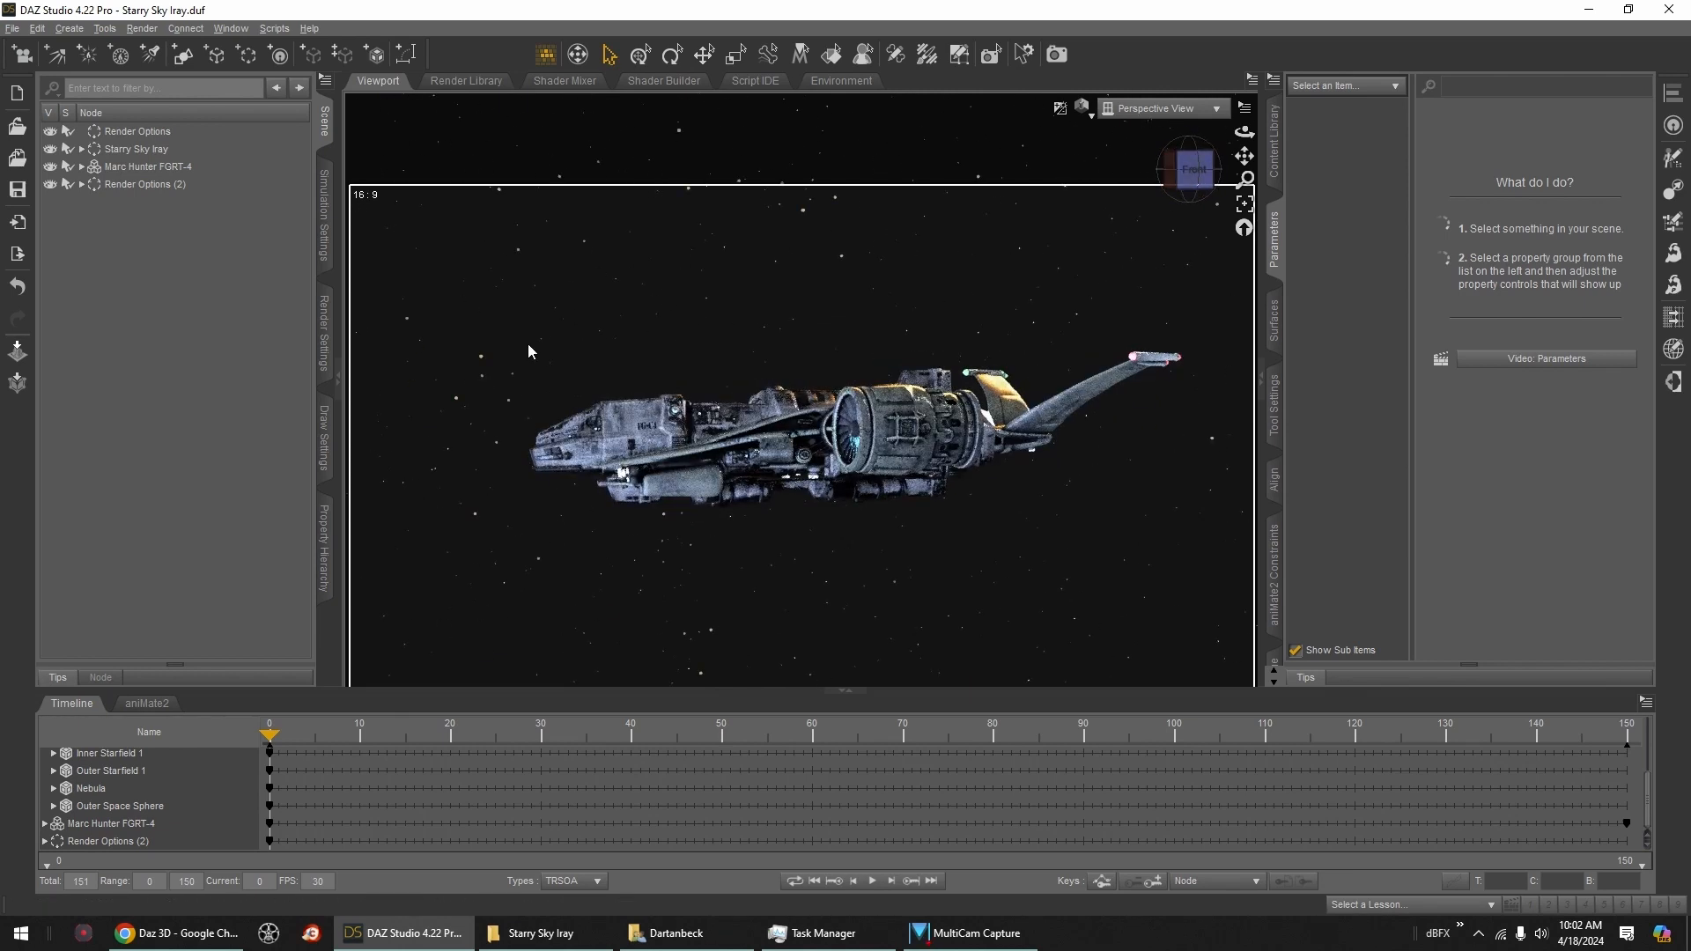
pyautogui.click(1190, 166)
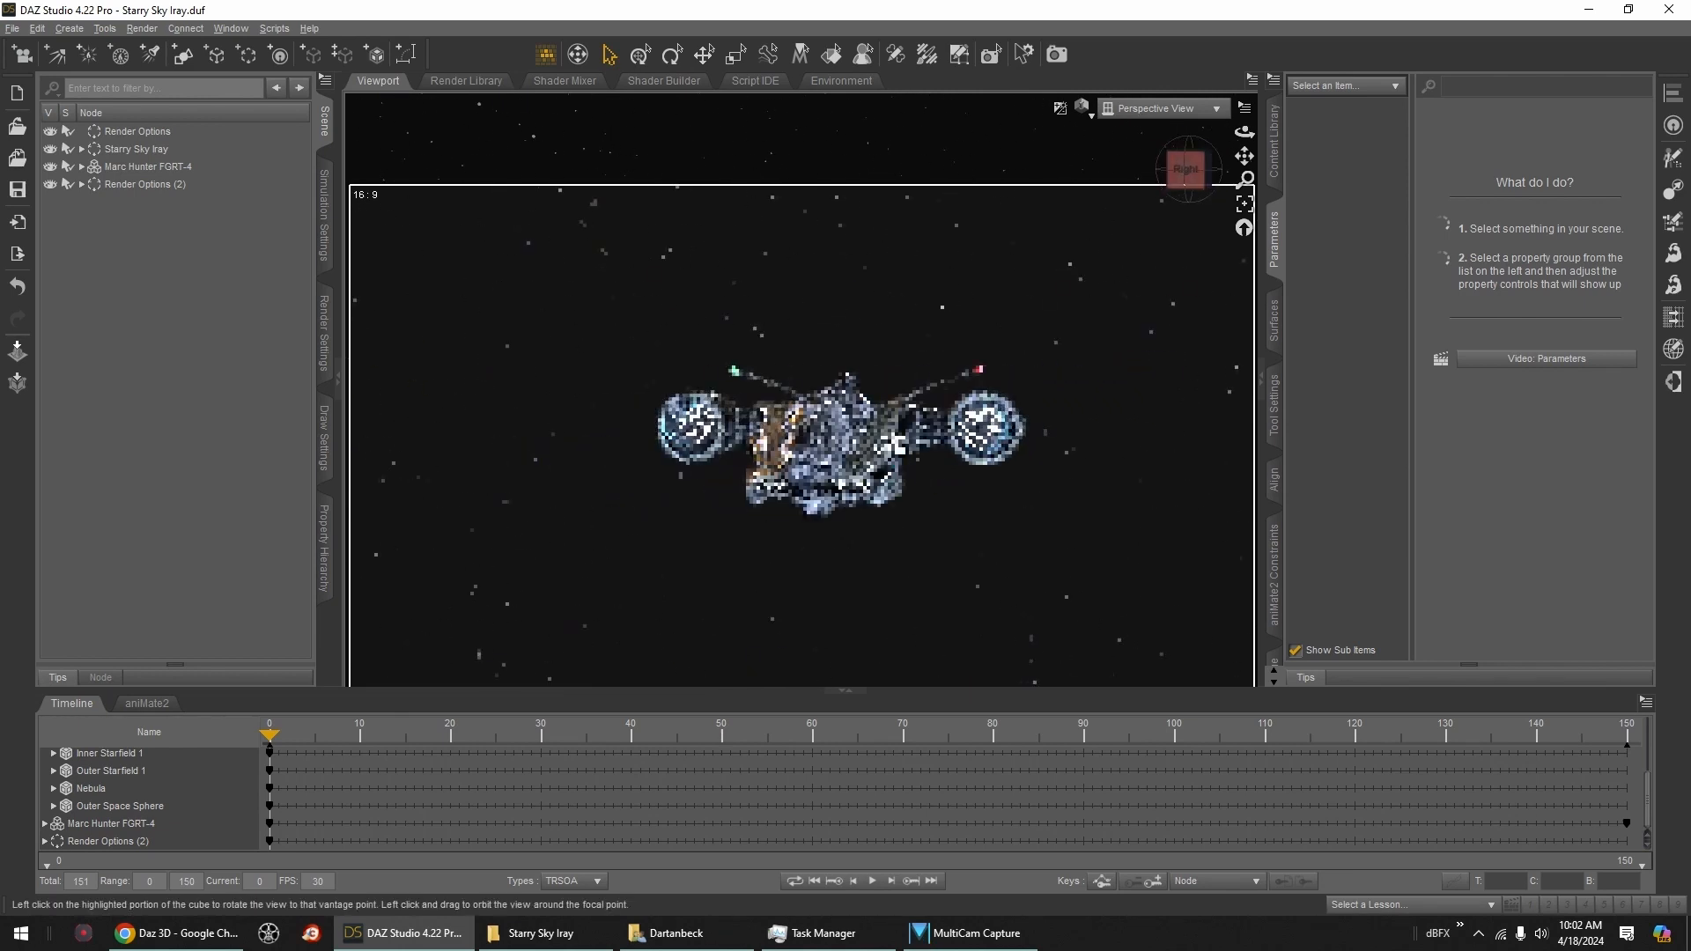
# Step: Make the Nebula layer in the Starry Sky Iray group visible and orbit to view its clouds behind the ship
pyautogui.click(81, 150)
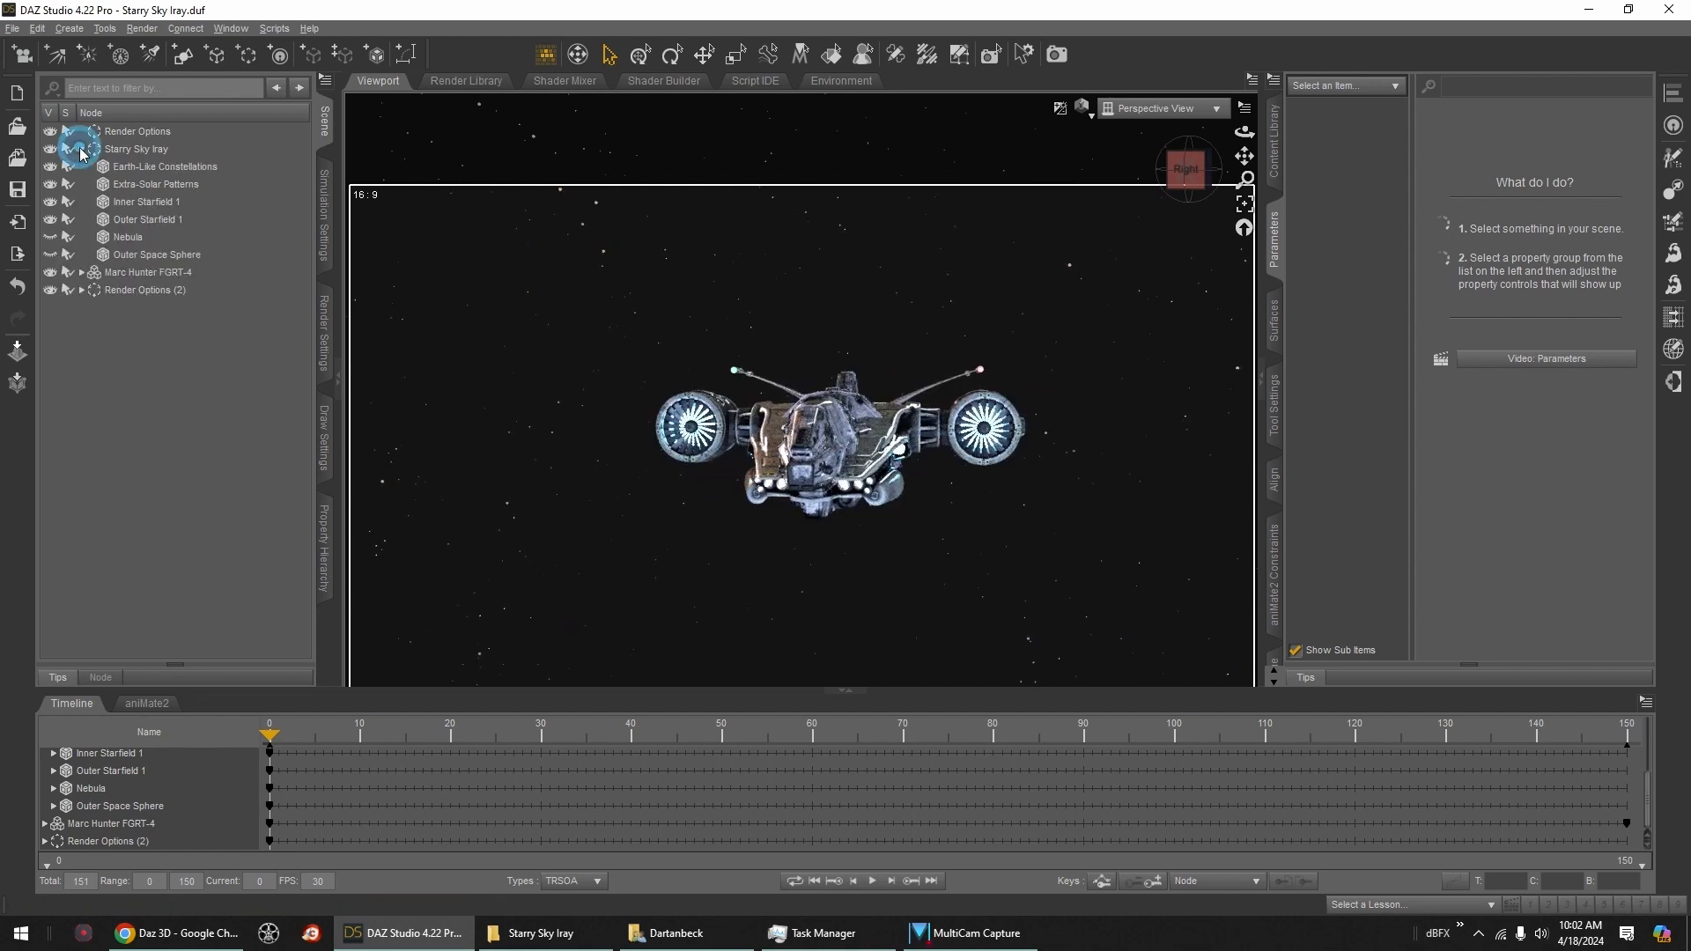
pyautogui.click(50, 253)
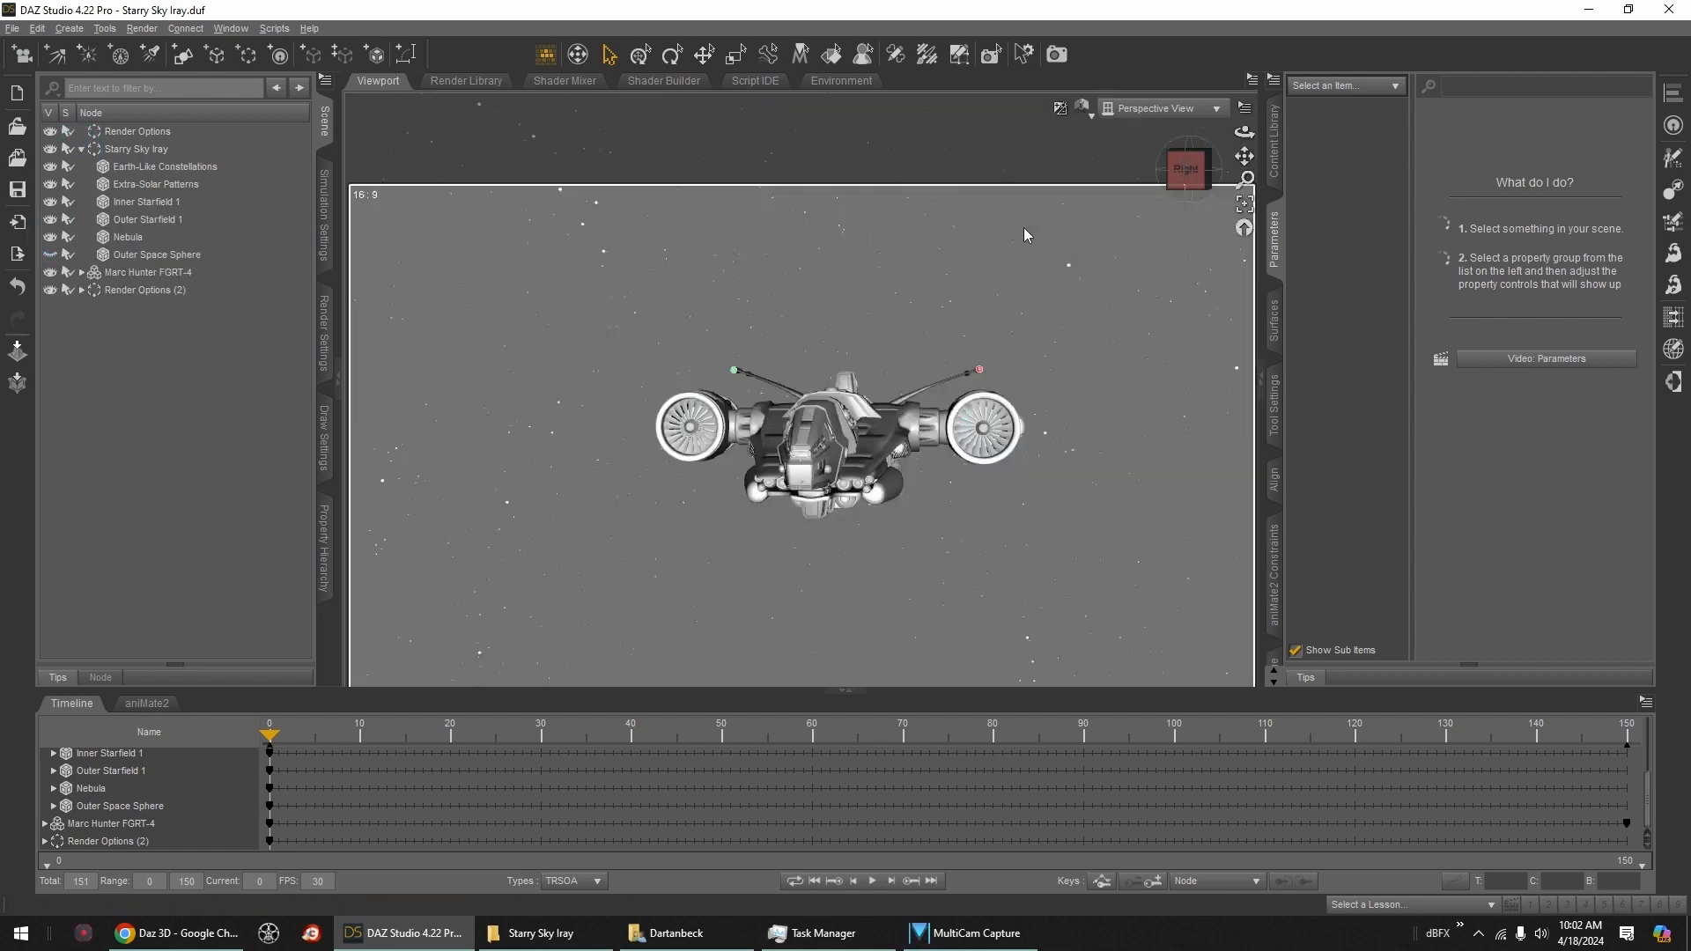
pyautogui.click(1190, 176)
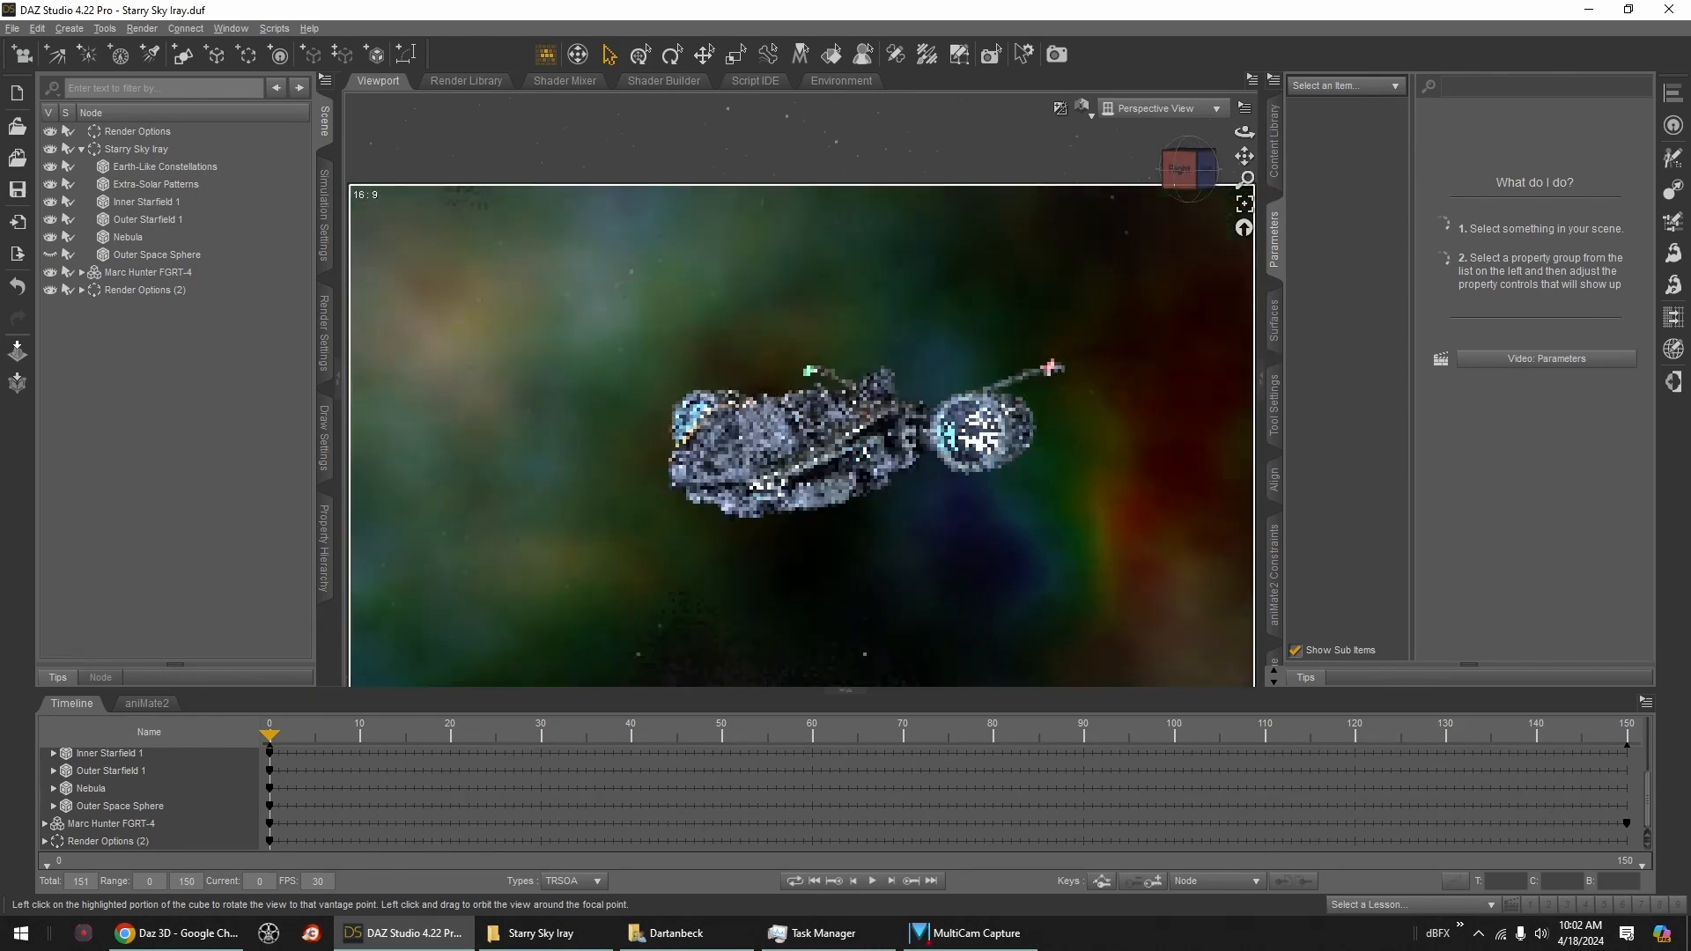
pyautogui.click(1196, 196)
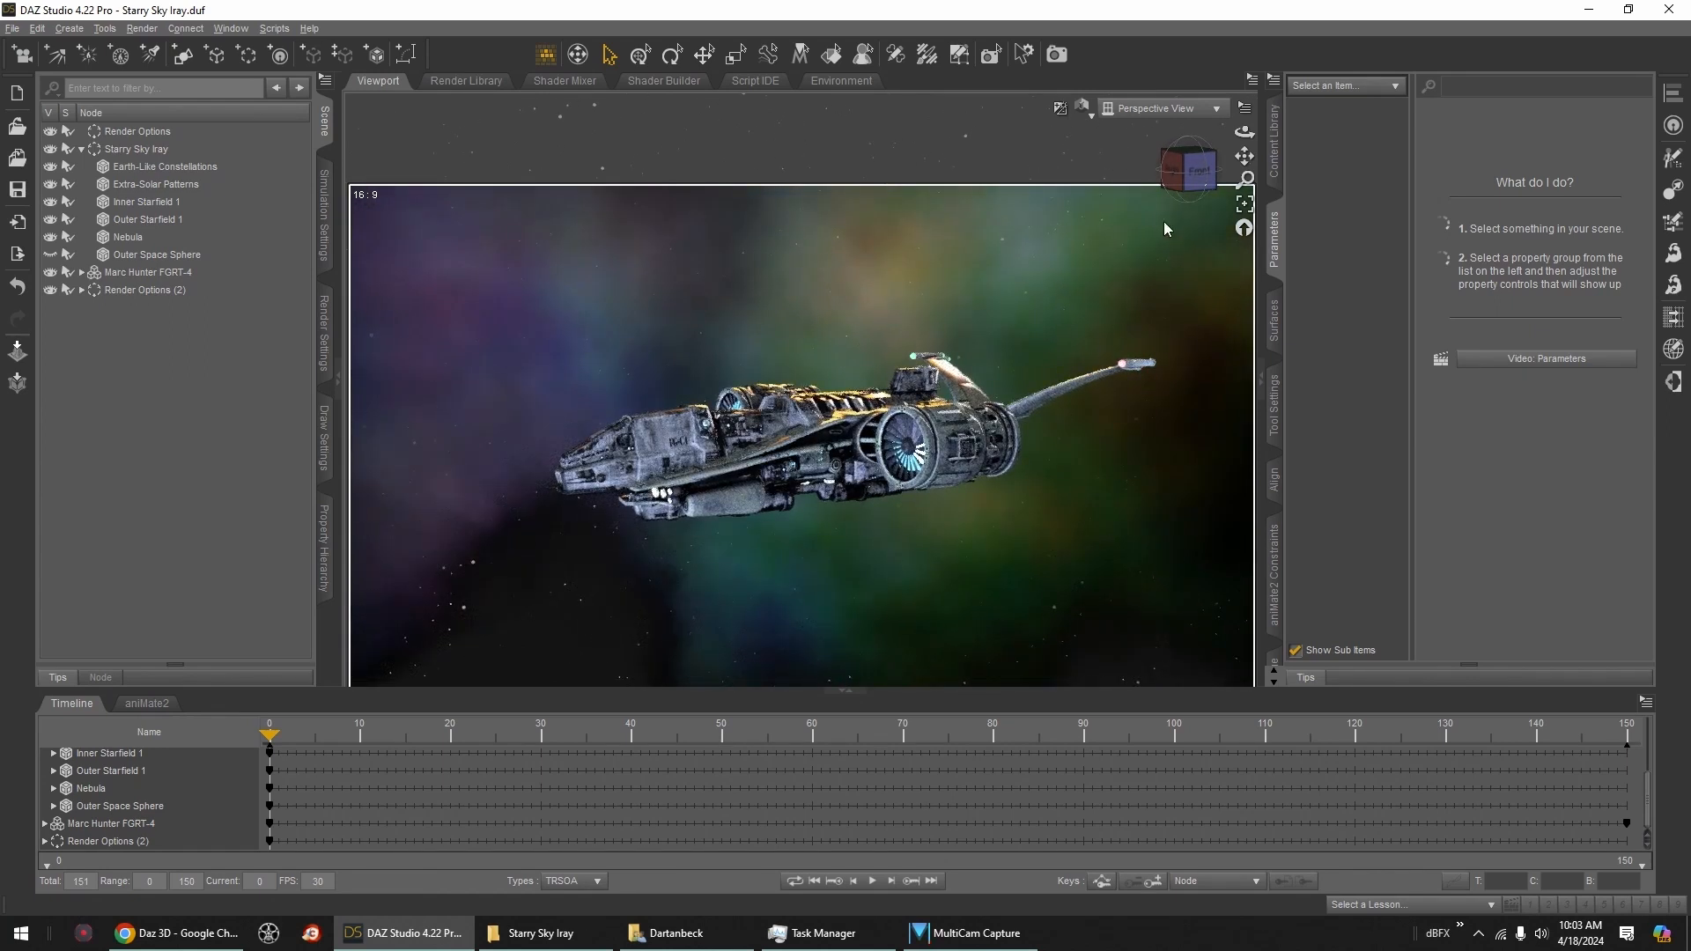
pyautogui.click(1181, 164)
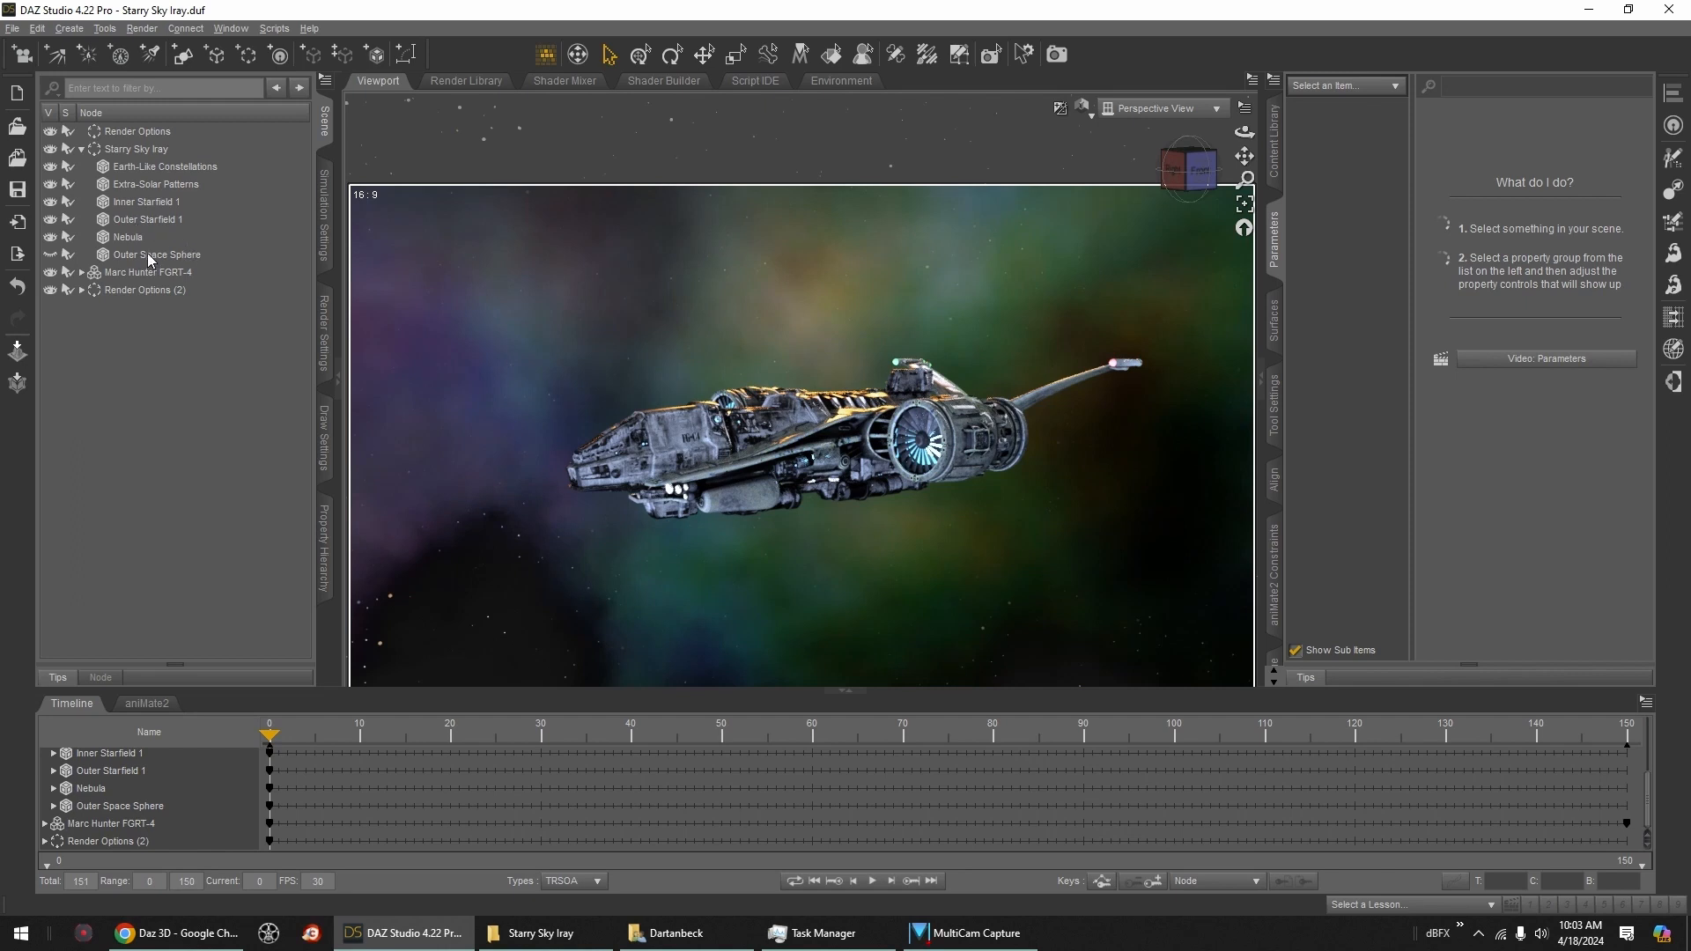
# Step: Show the Outer Space Sphere to examine its effect on the ship's lighting from several angles, and hide it again
pyautogui.click(51, 254)
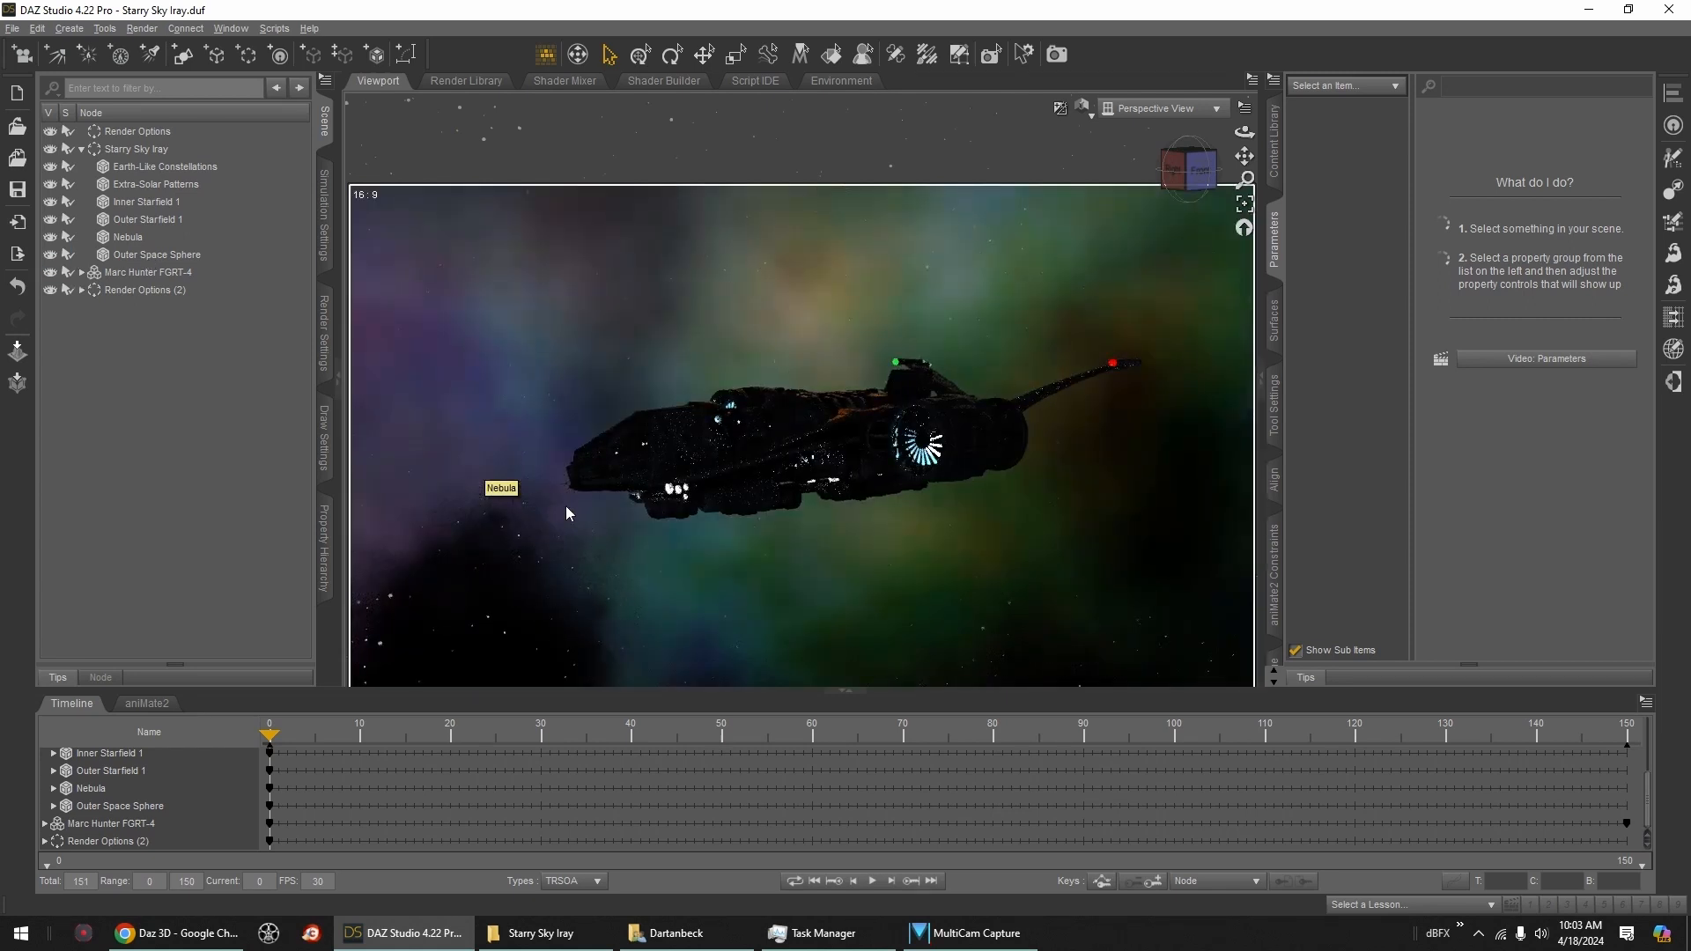
pyautogui.click(1191, 169)
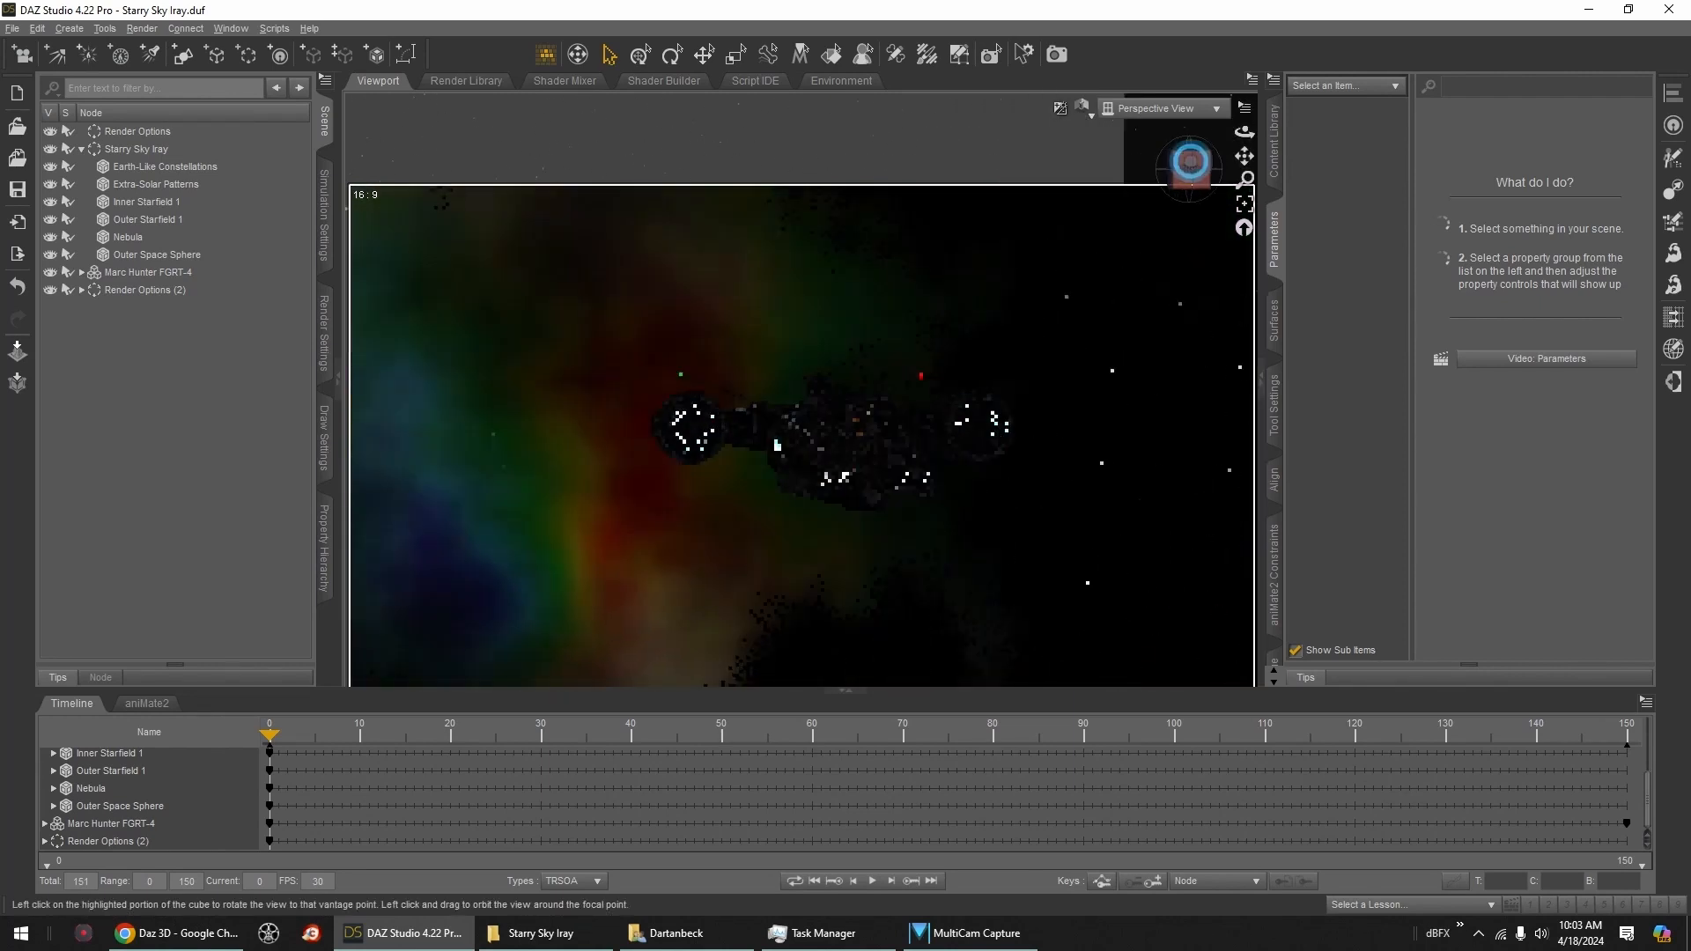
pyautogui.click(1191, 169)
pyautogui.click(1192, 169)
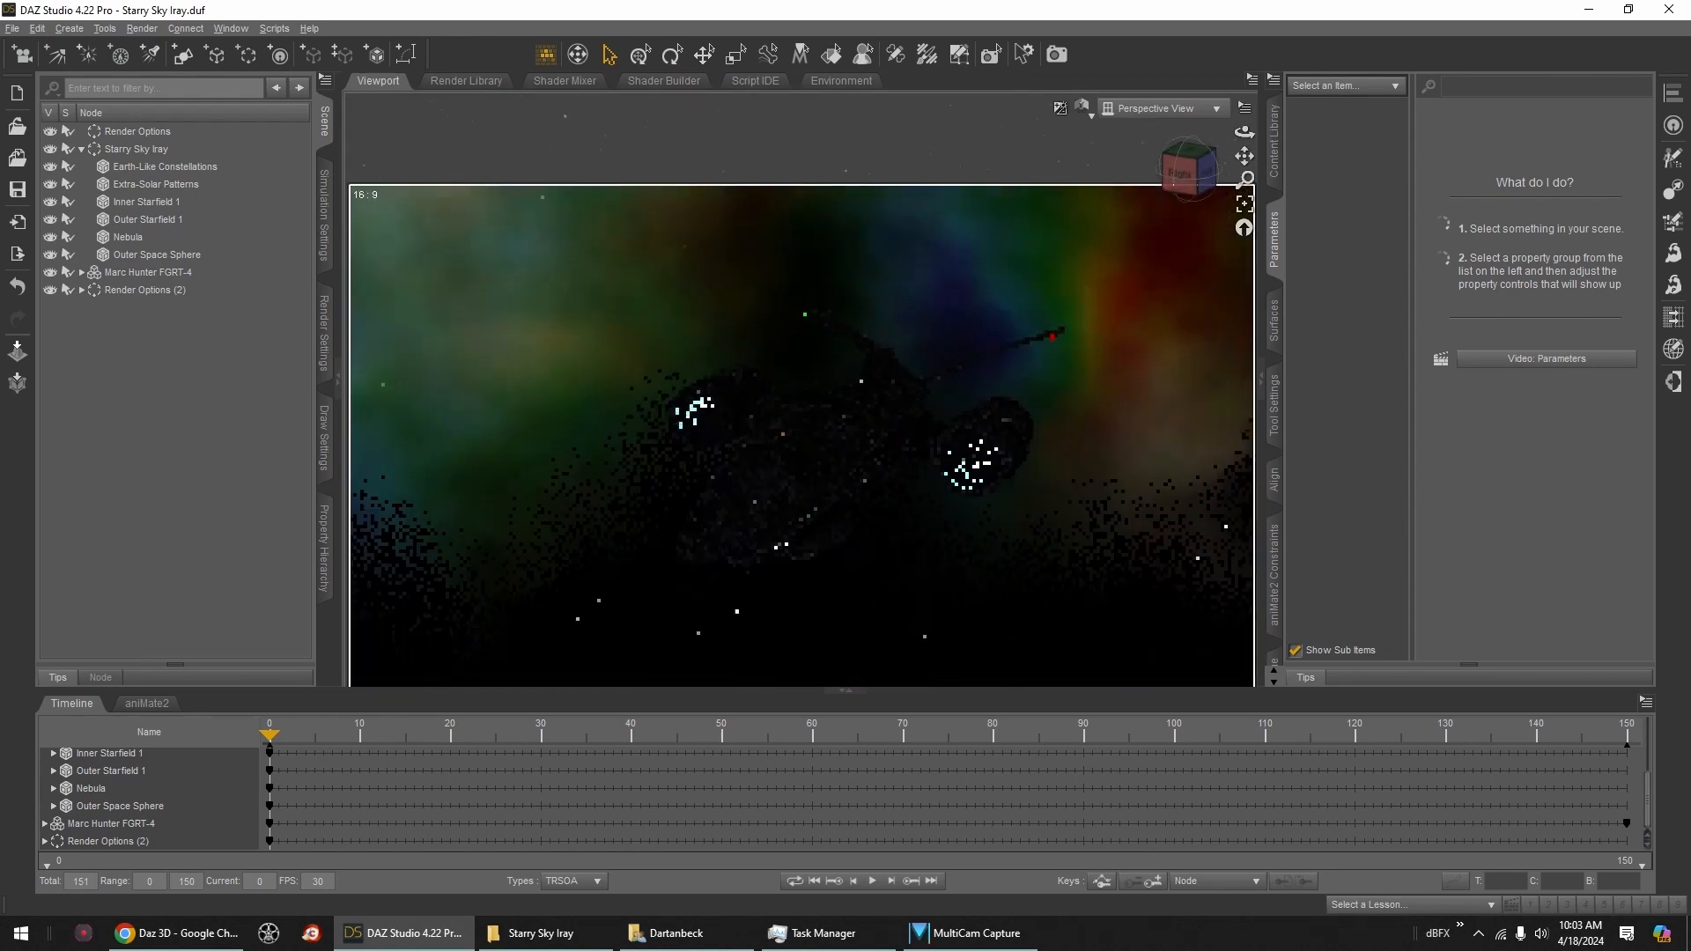
pyautogui.click(51, 255)
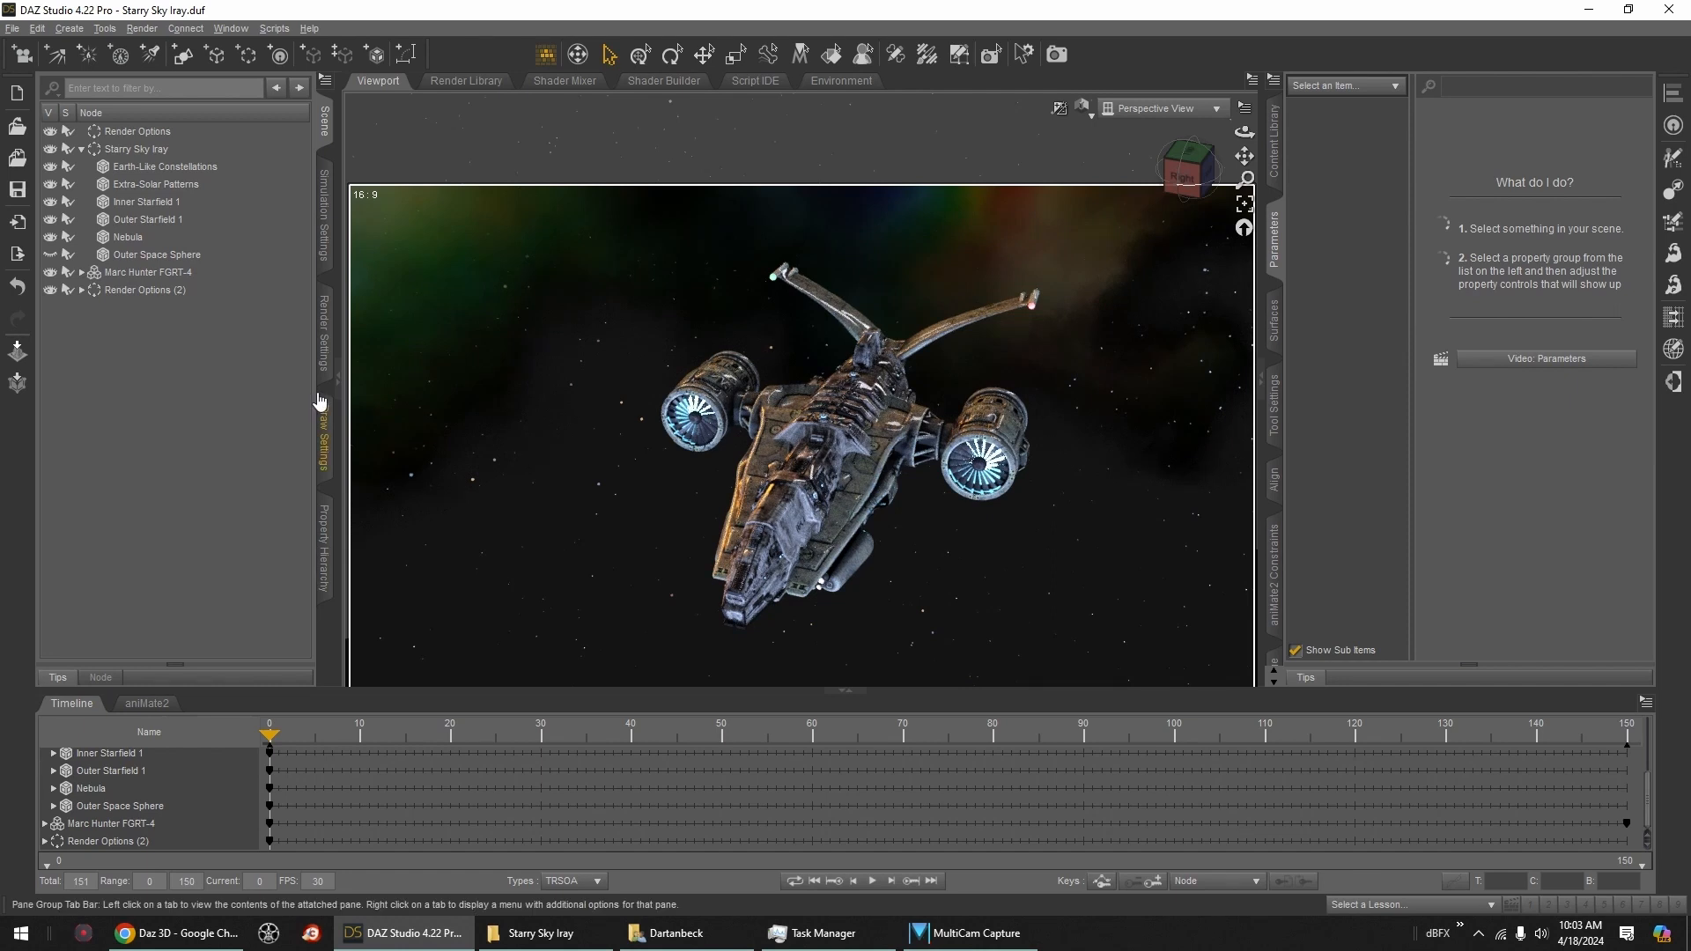
# Step: Set the environment's Dome Rotation to 271.01 and view the ship's changed lighting
pyautogui.click(324, 348)
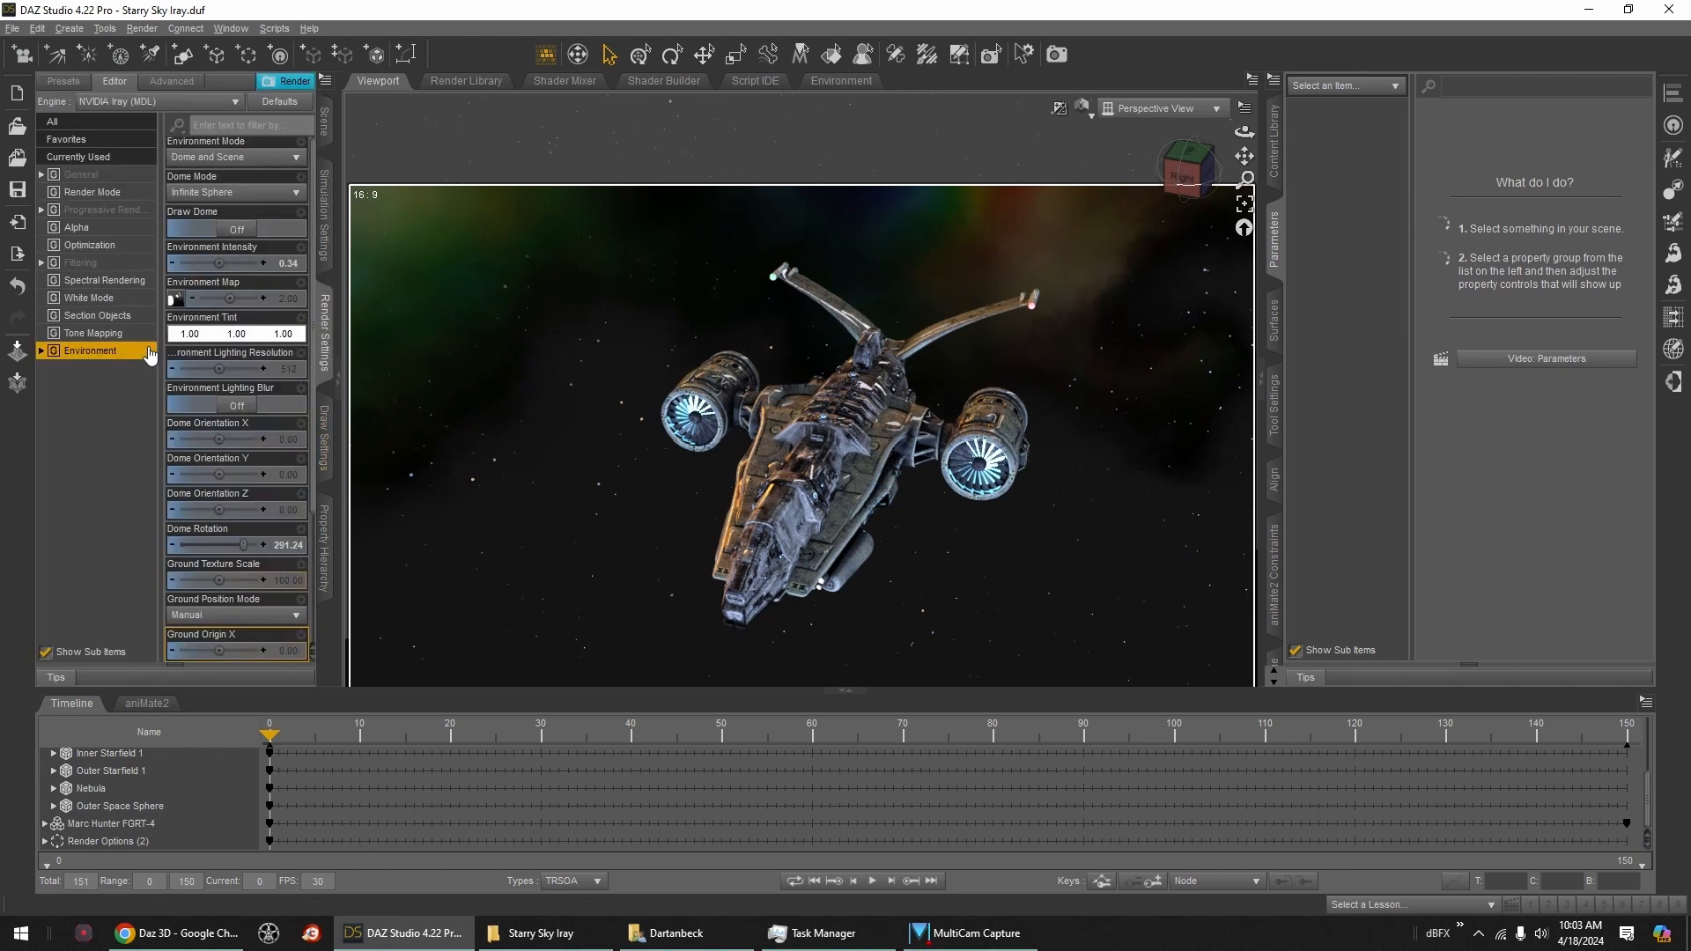
pyautogui.moveTo(243, 544); pyautogui.dragTo(239, 550)
pyautogui.click(1181, 170)
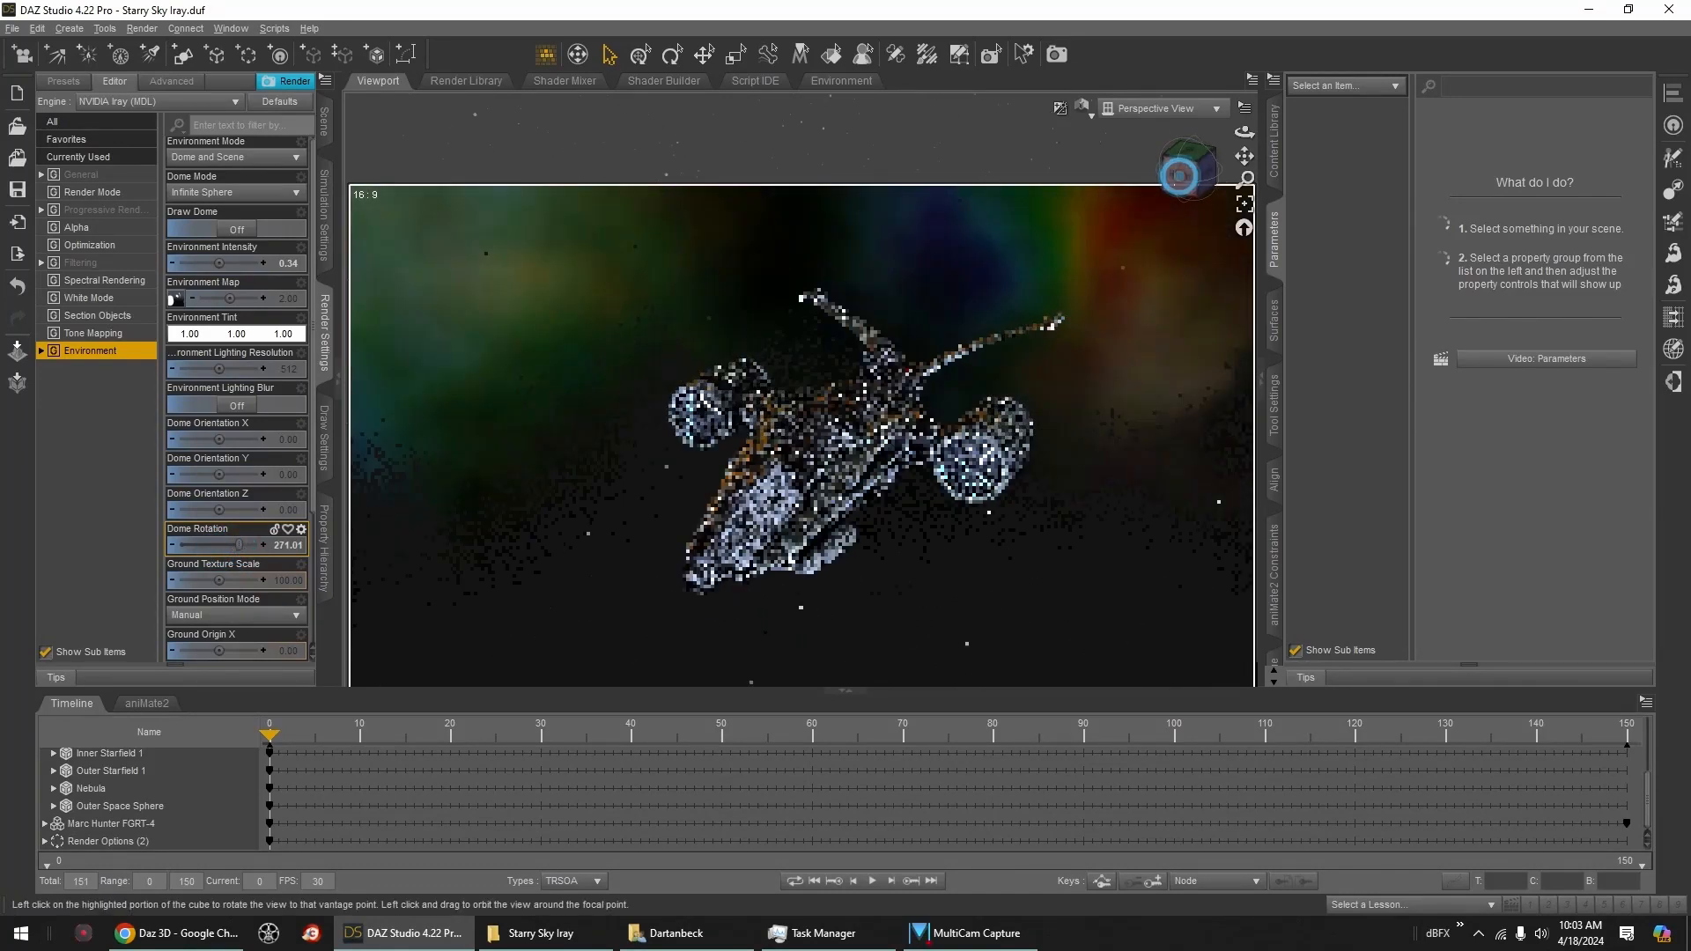
# Step: Make the Outer Space Sphere visible, set Environment Intensity to 2.86 and inspect the ship's lighting from several angles
pyautogui.click(324, 124)
pyautogui.click(51, 256)
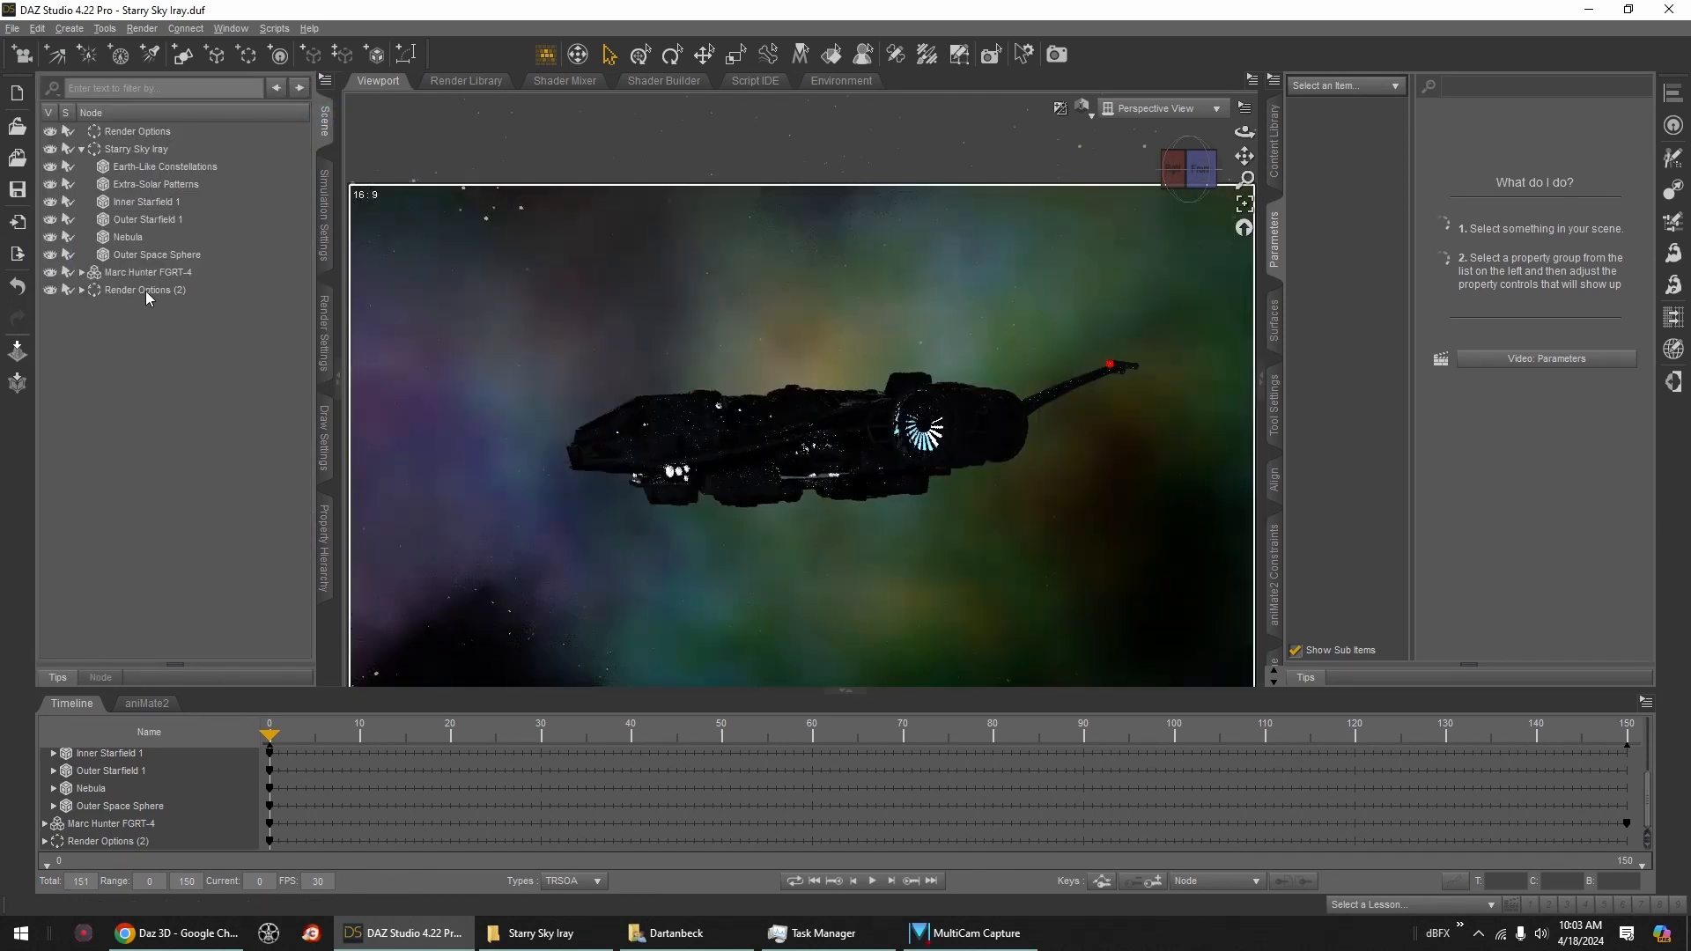
pyautogui.click(325, 339)
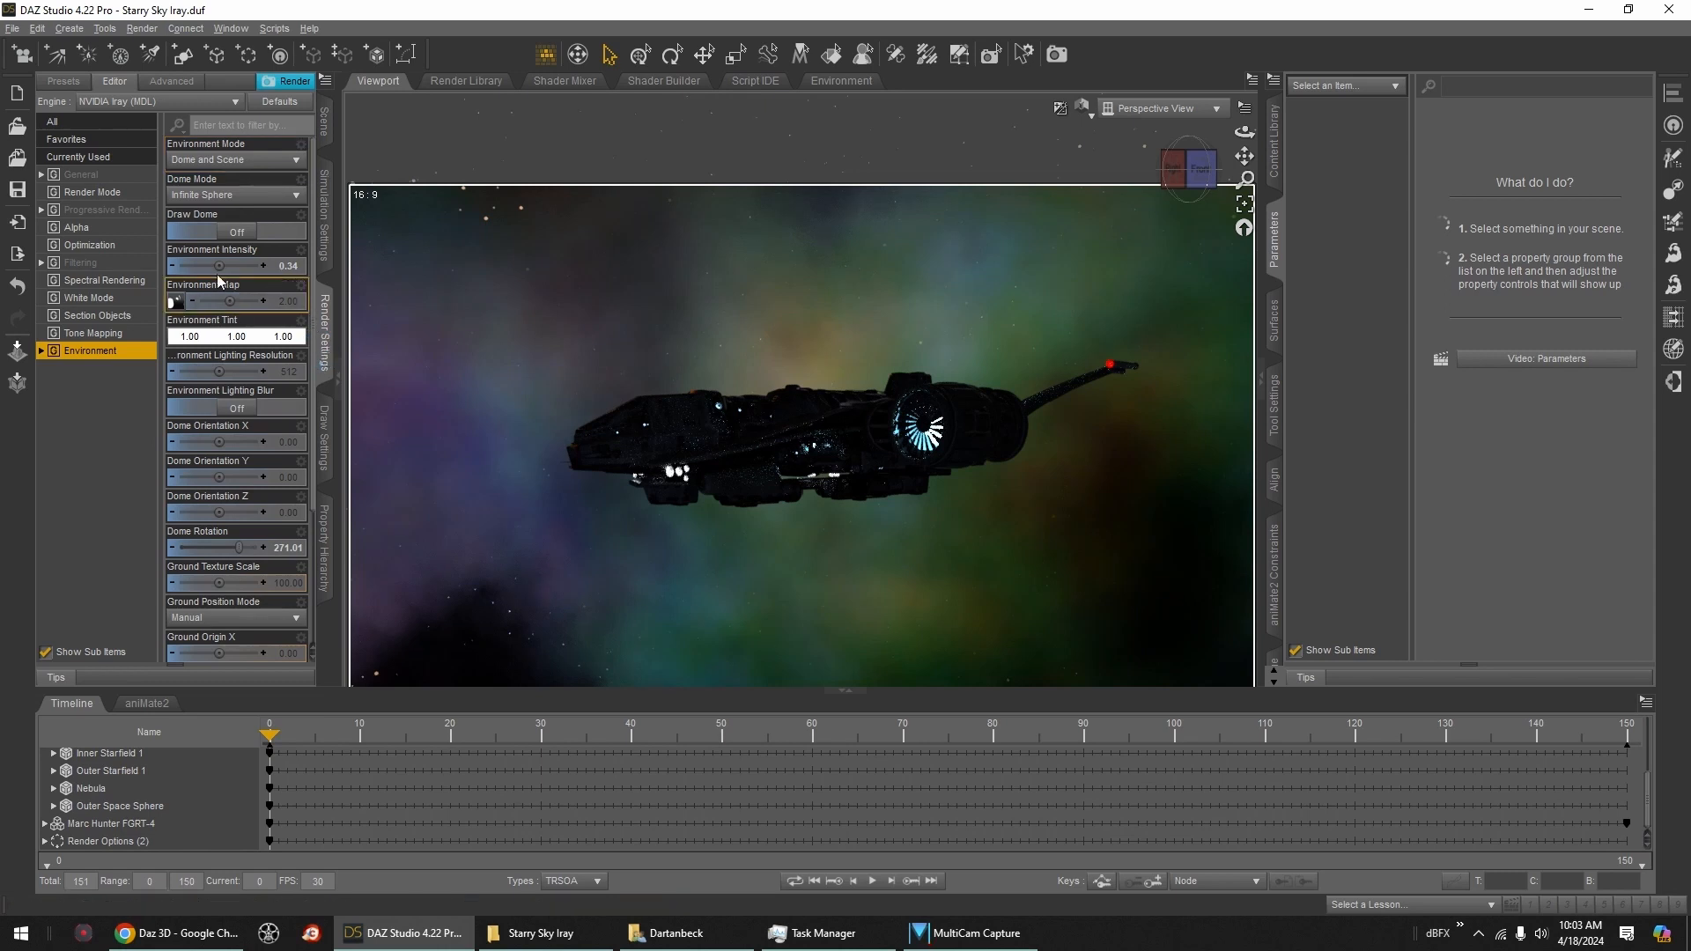
pyautogui.moveTo(220, 265); pyautogui.dragTo(229, 265)
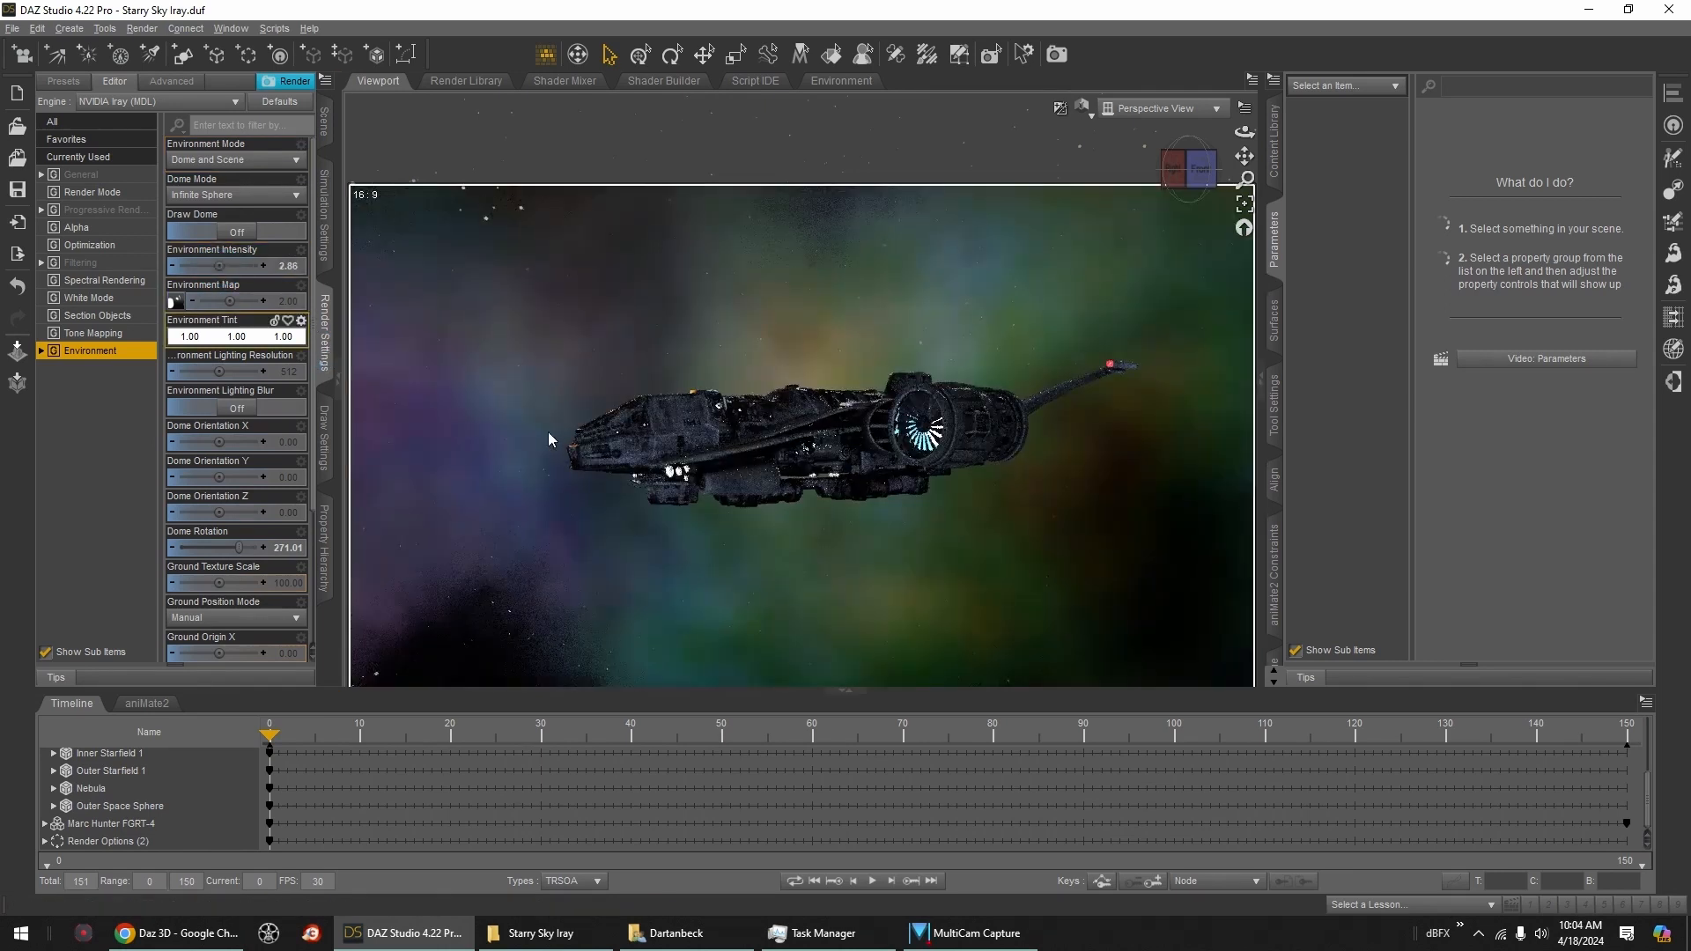
pyautogui.moveTo(1187, 166); pyautogui.dragTo(1197, 167)
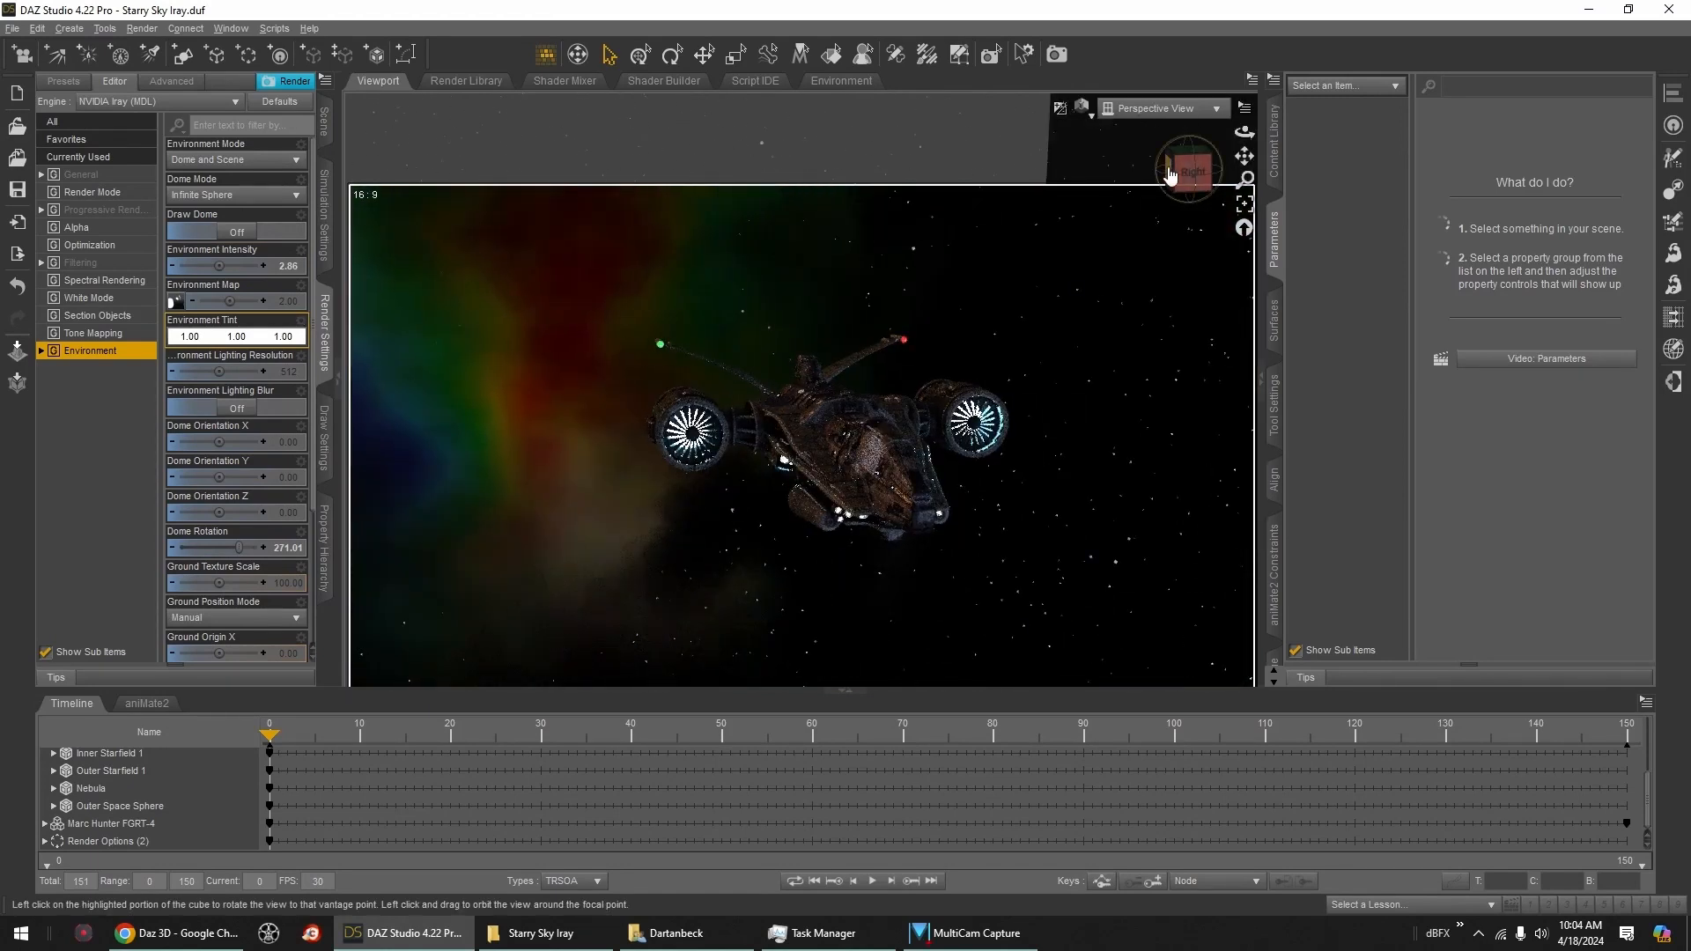
pyautogui.click(1196, 167)
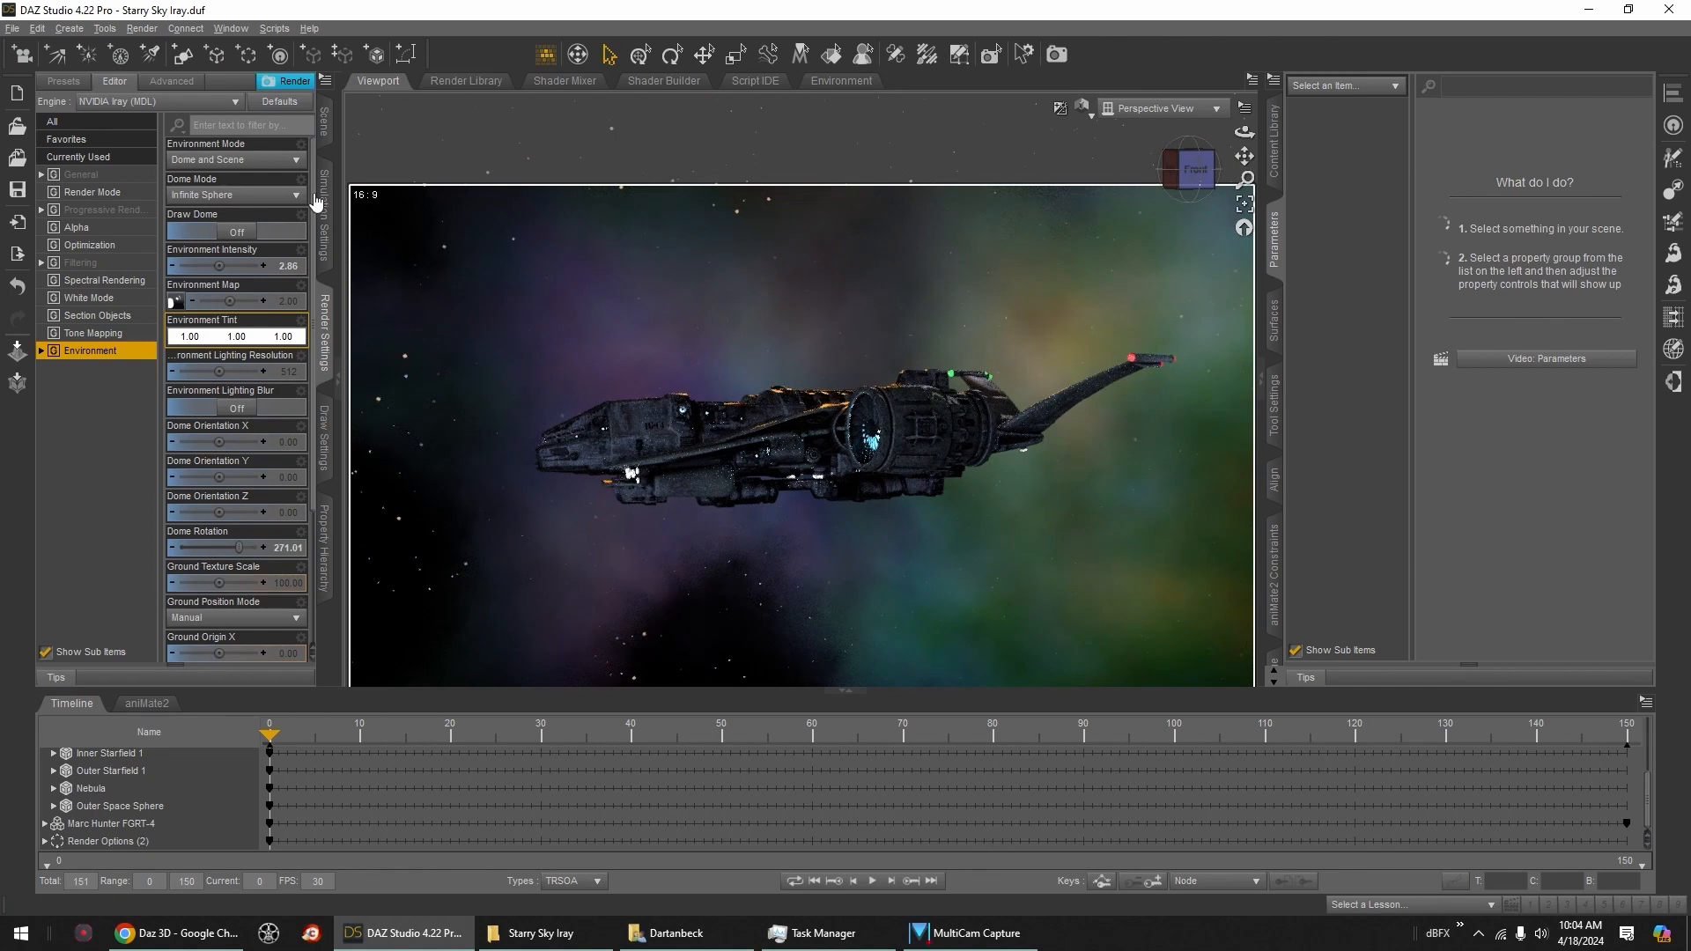
# Step: Examine the Outer Space Sphere's surface settings, including its refraction properties
pyautogui.click(324, 120)
pyautogui.click(175, 255)
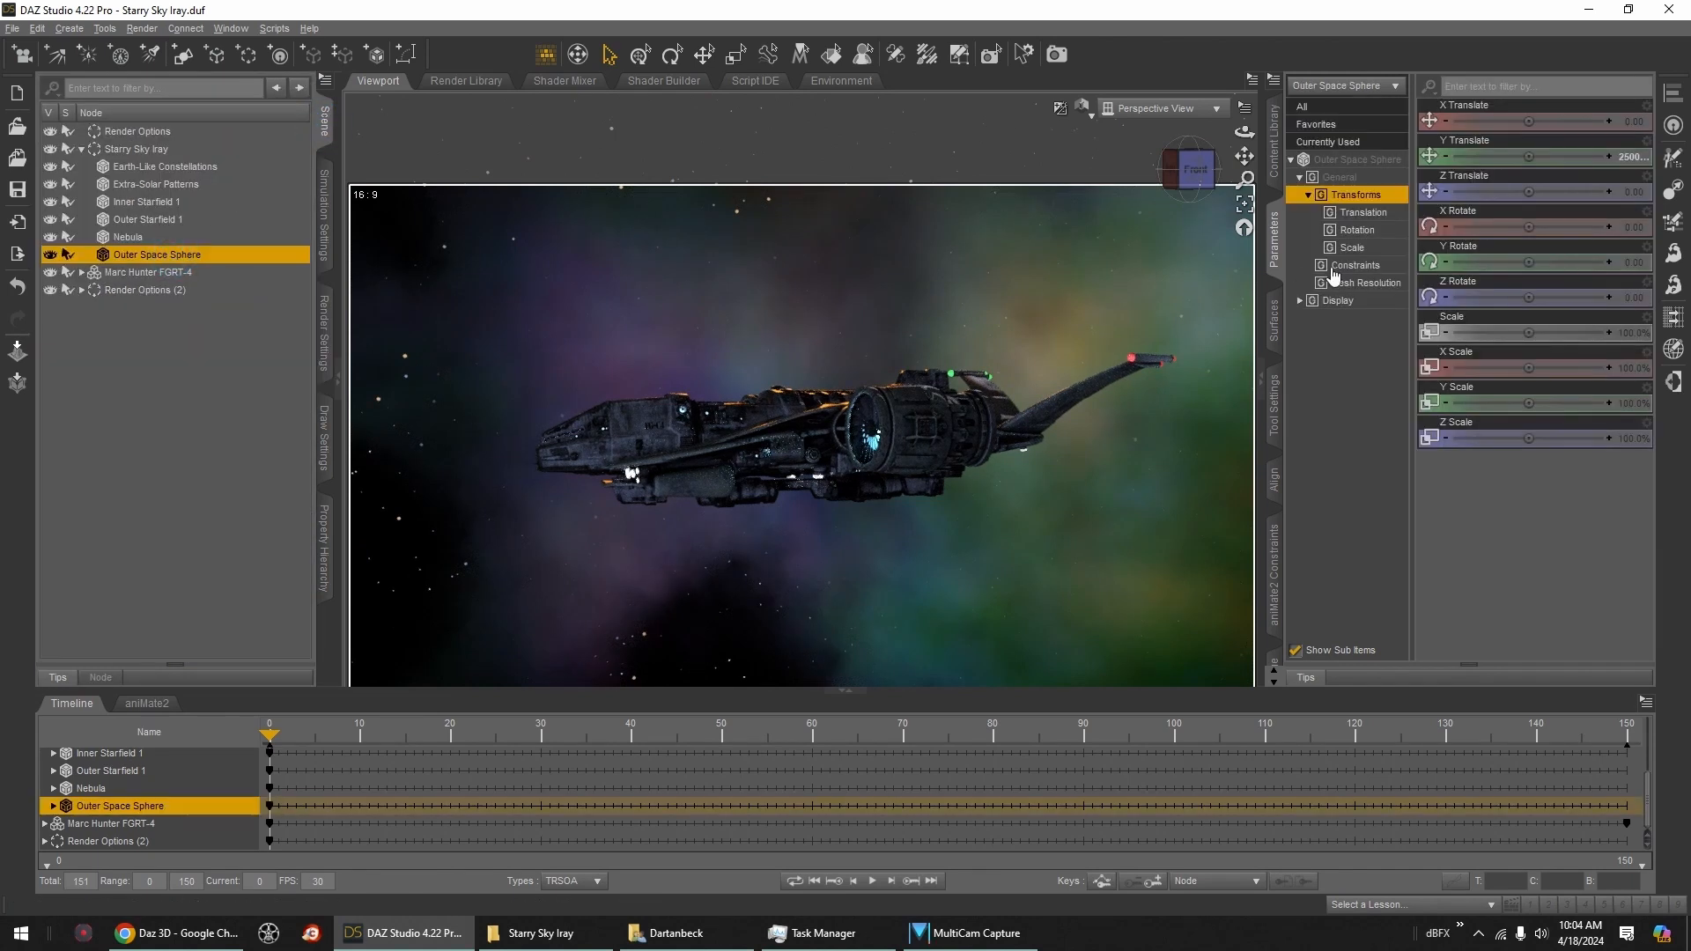
pyautogui.click(1274, 322)
pyautogui.click(1359, 174)
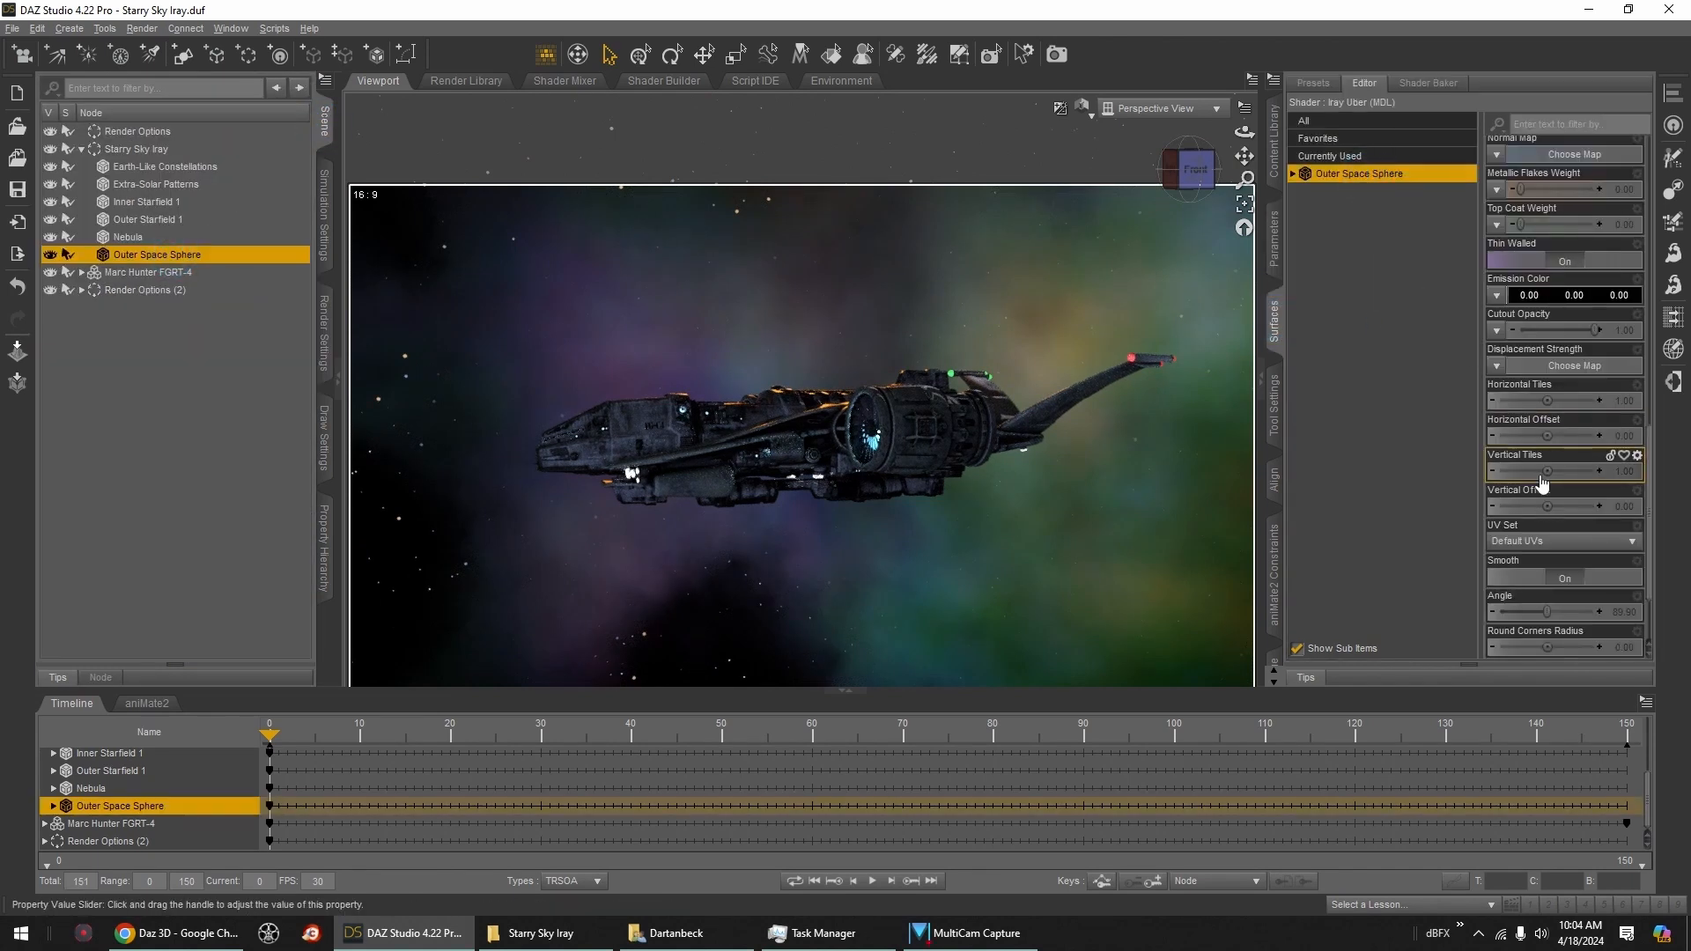
pyautogui.scroll(6, 1542, 483)
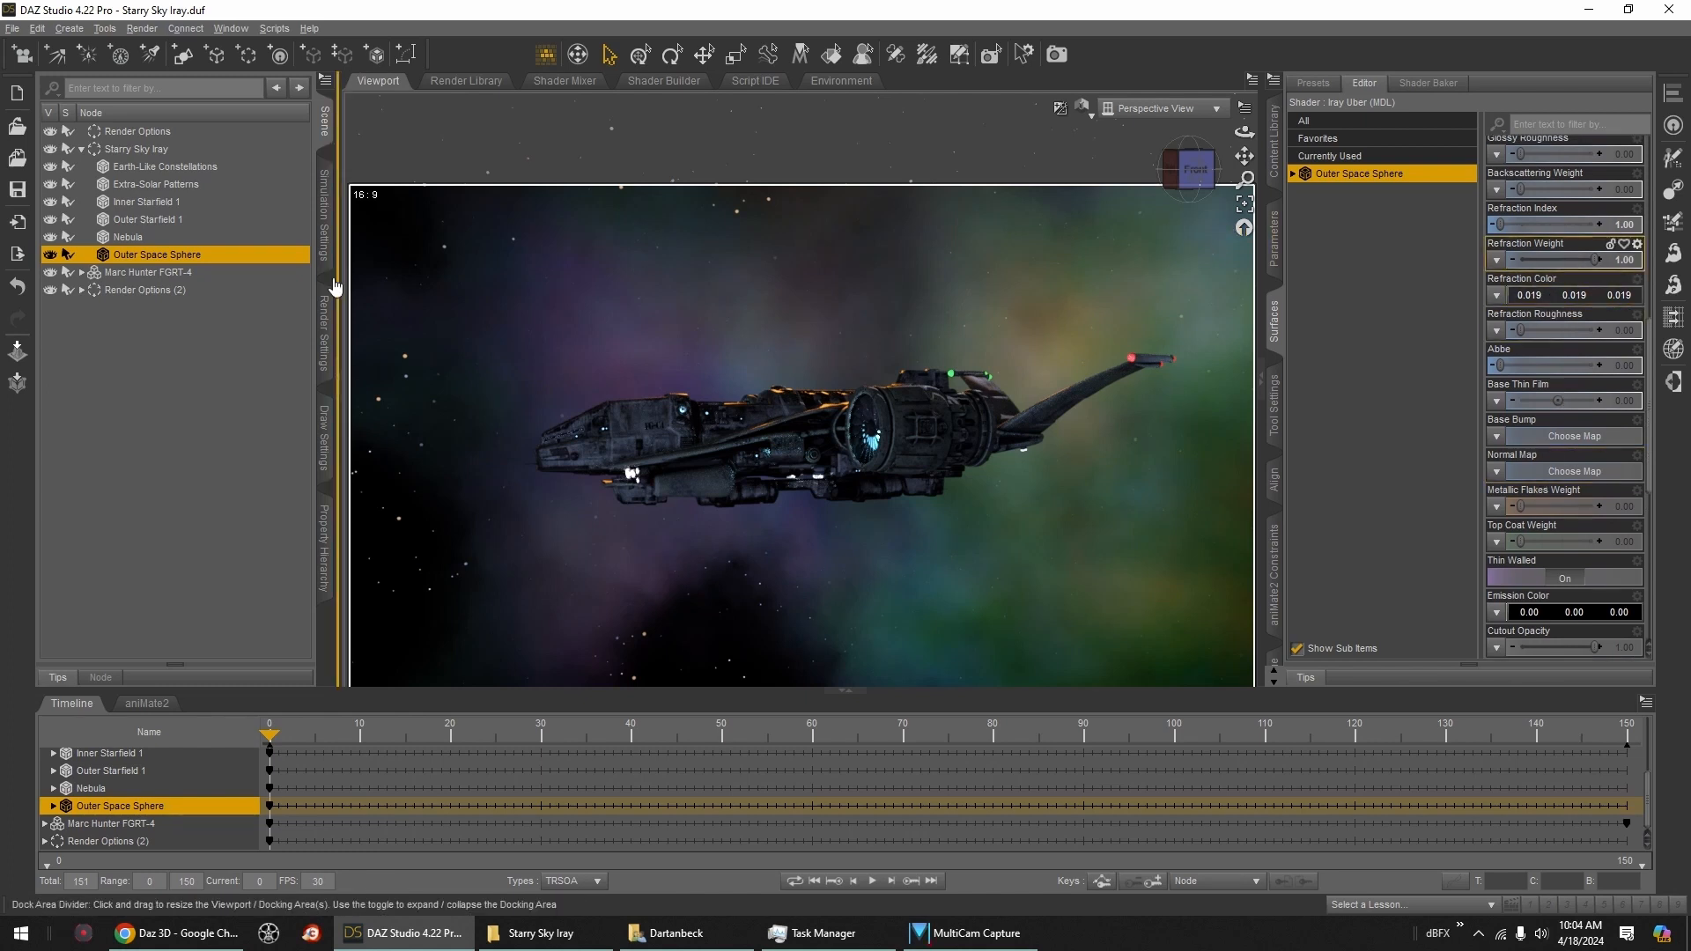
# Step: Set the Environment Intensity to 7.08 and view the ship's lighting from several angles
pyautogui.click(326, 338)
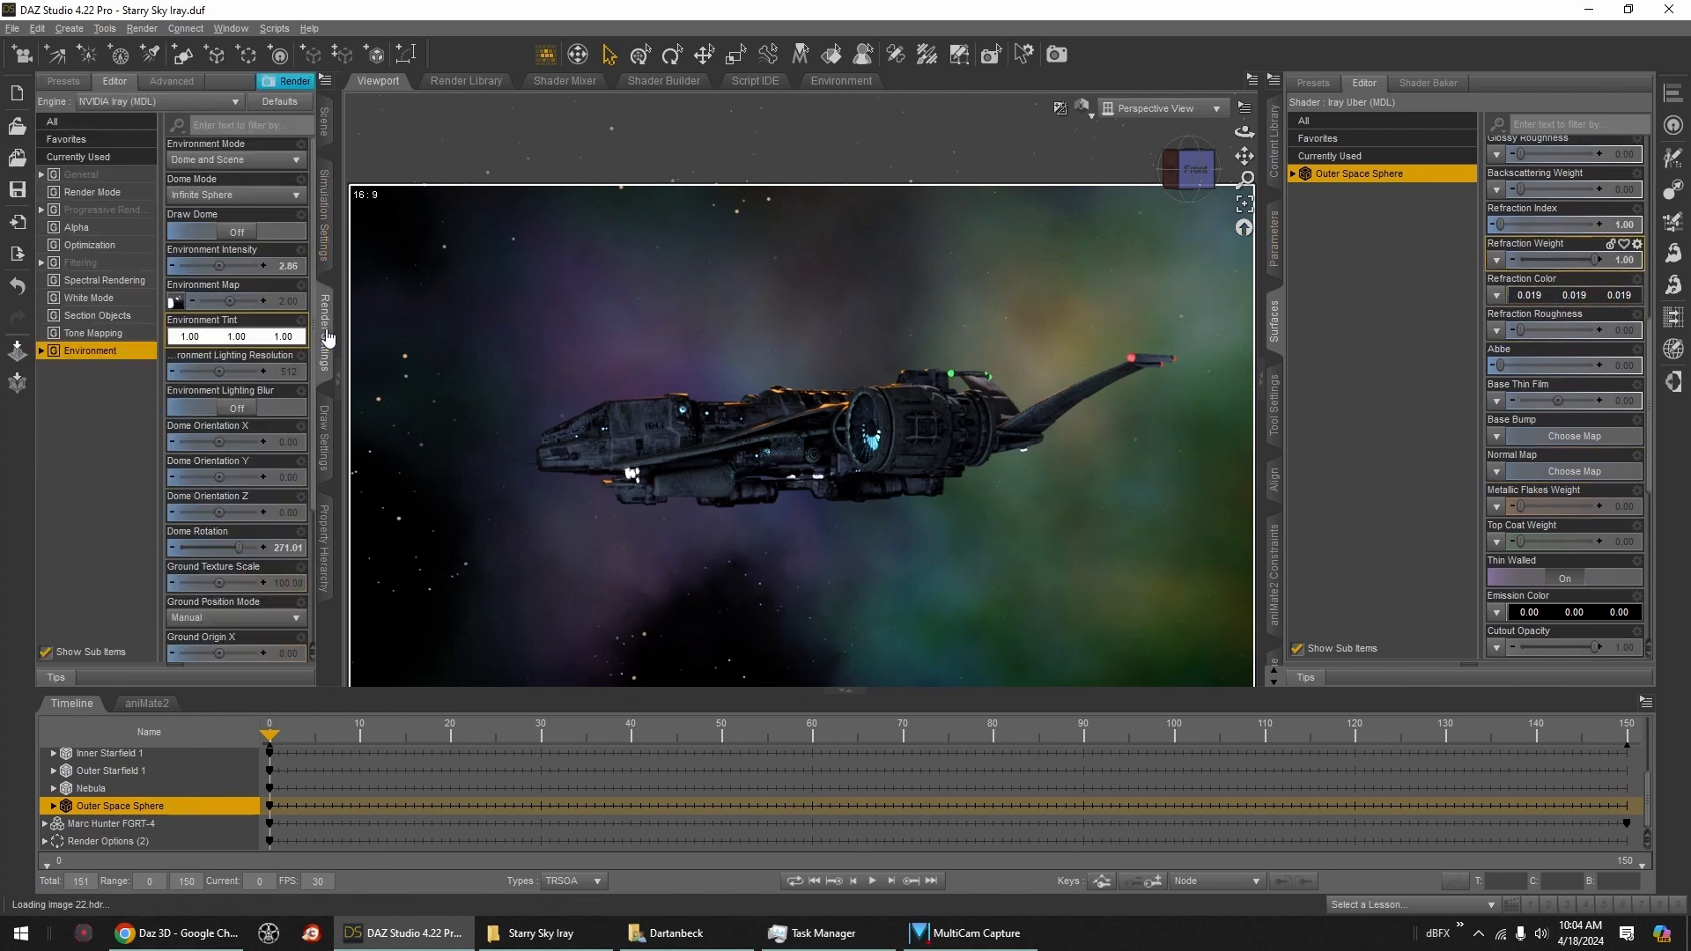
pyautogui.moveTo(220, 266); pyautogui.dragTo(237, 266)
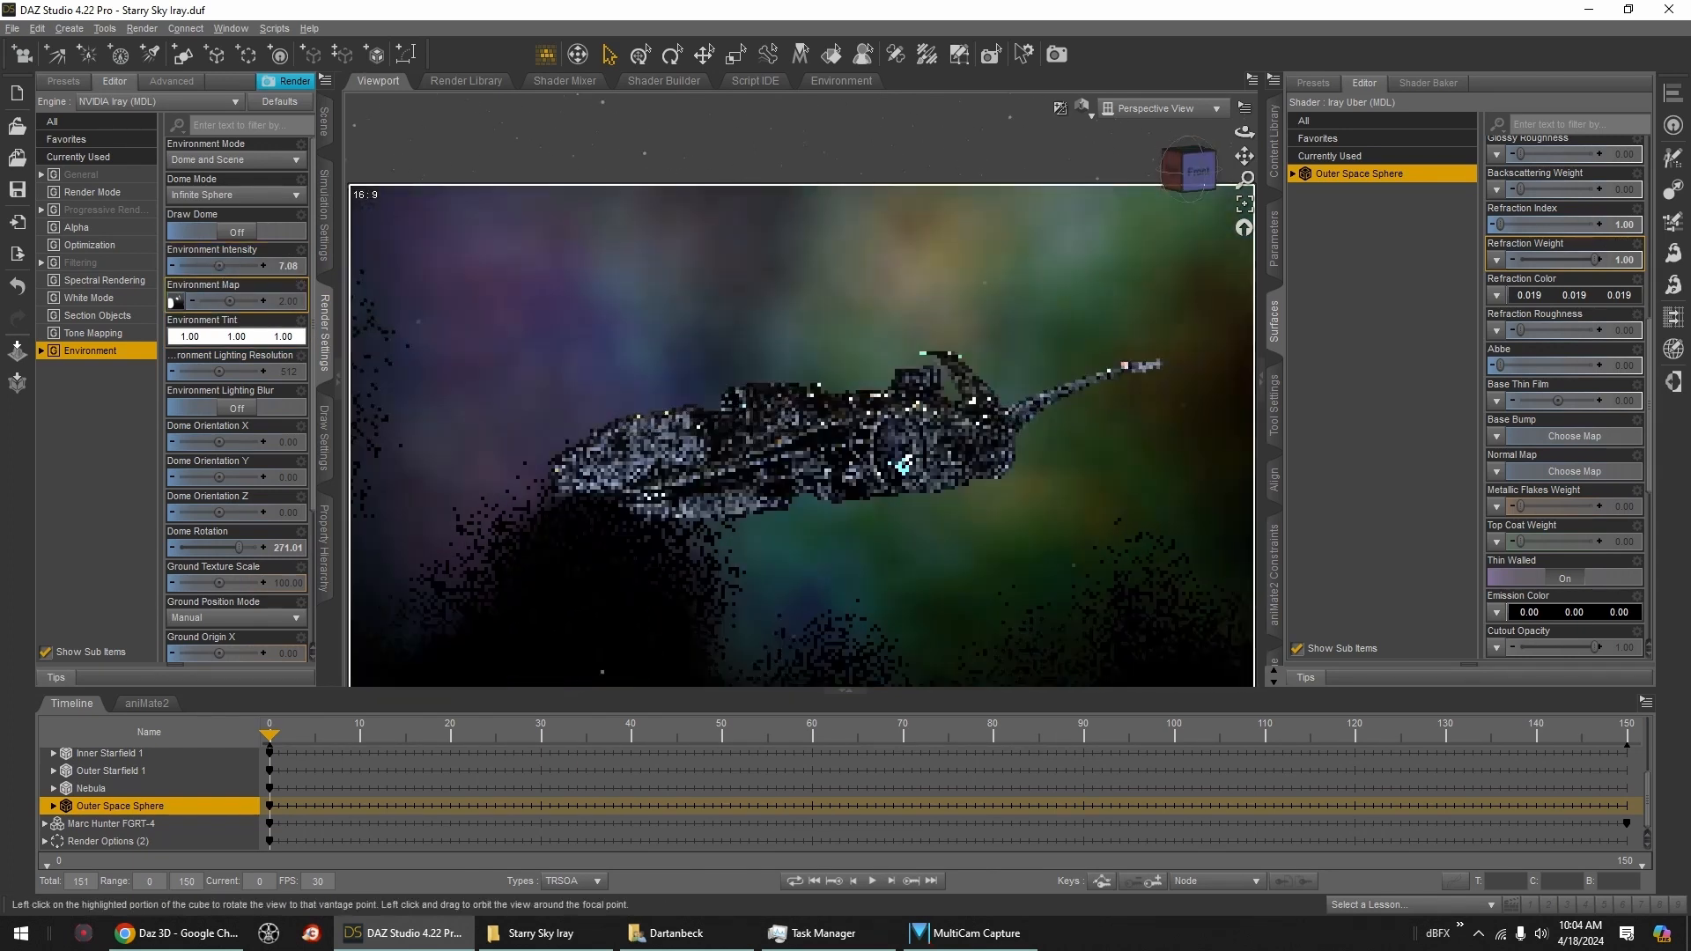
pyautogui.click(1197, 177)
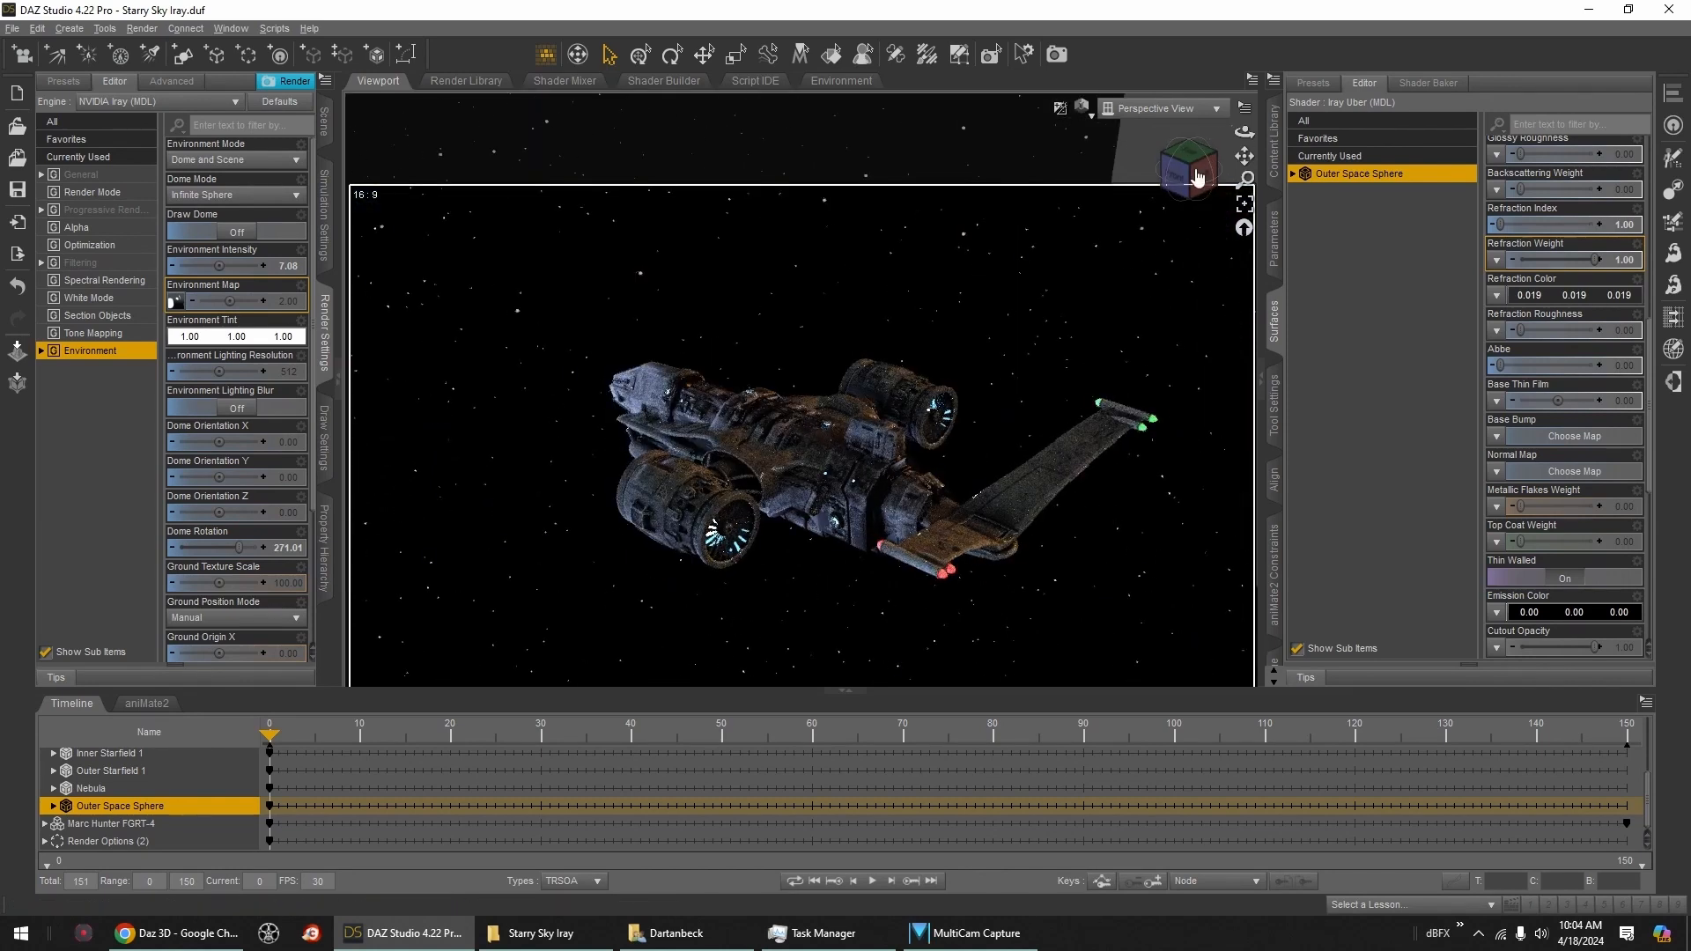
pyautogui.moveTo(1197, 177); pyautogui.dragTo(1251, 173)
pyautogui.click(1189, 169)
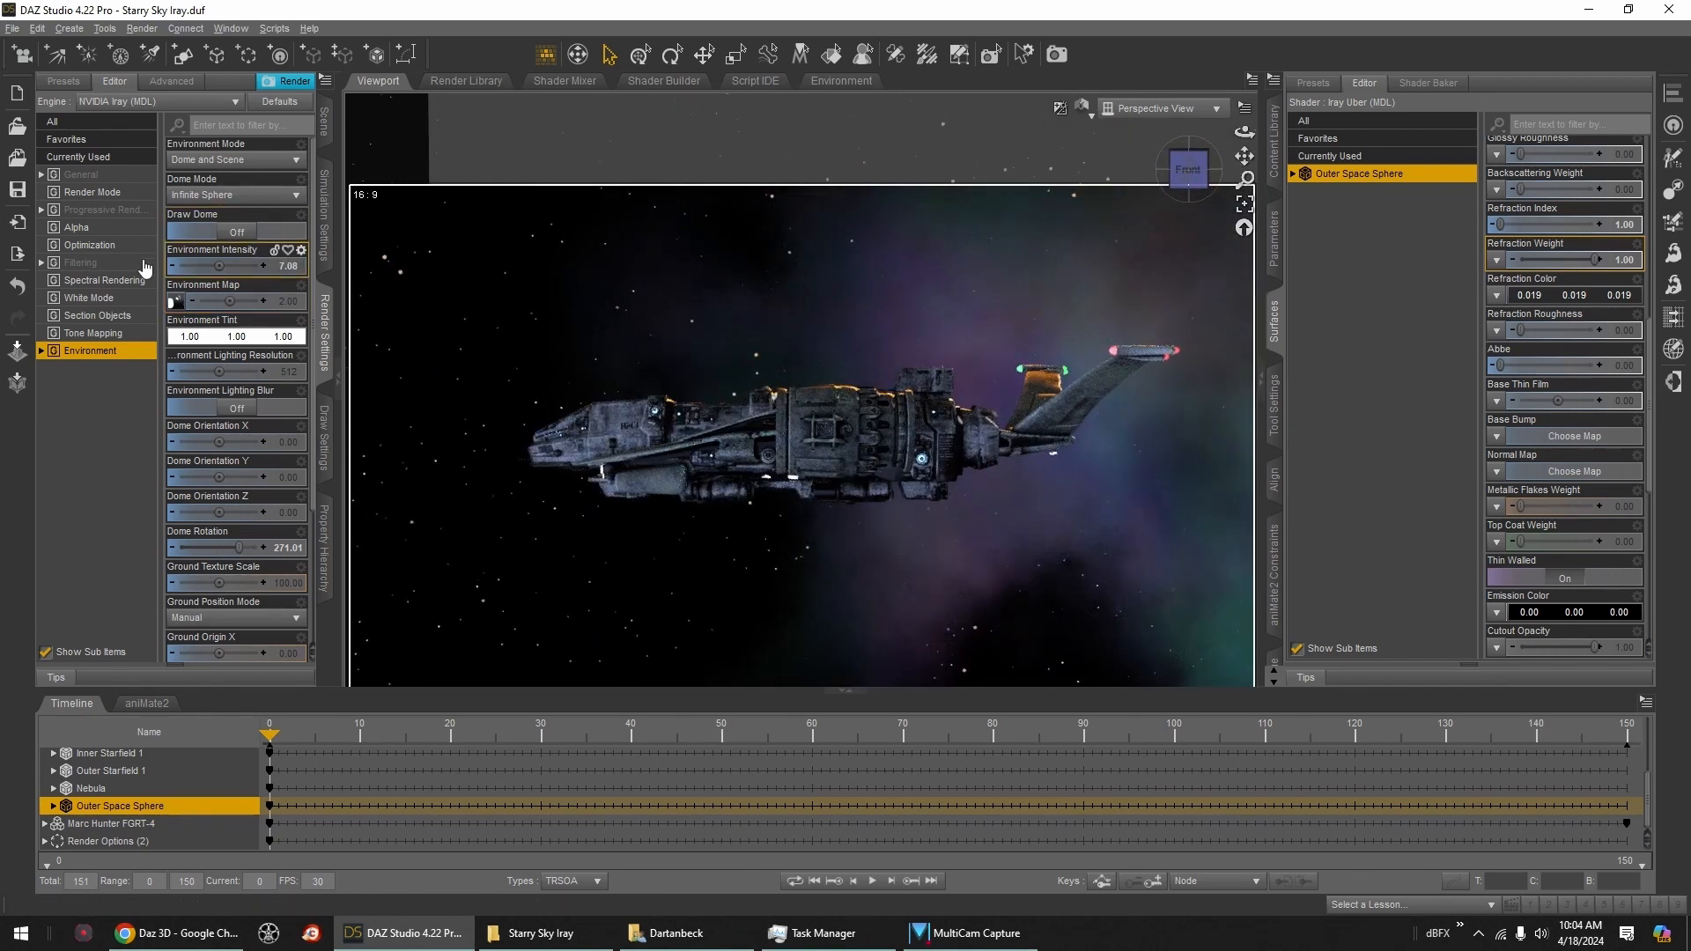
# Step: Enable Draw Dome to inspect the environment dome around the ship, and turn it off again
pyautogui.click(233, 230)
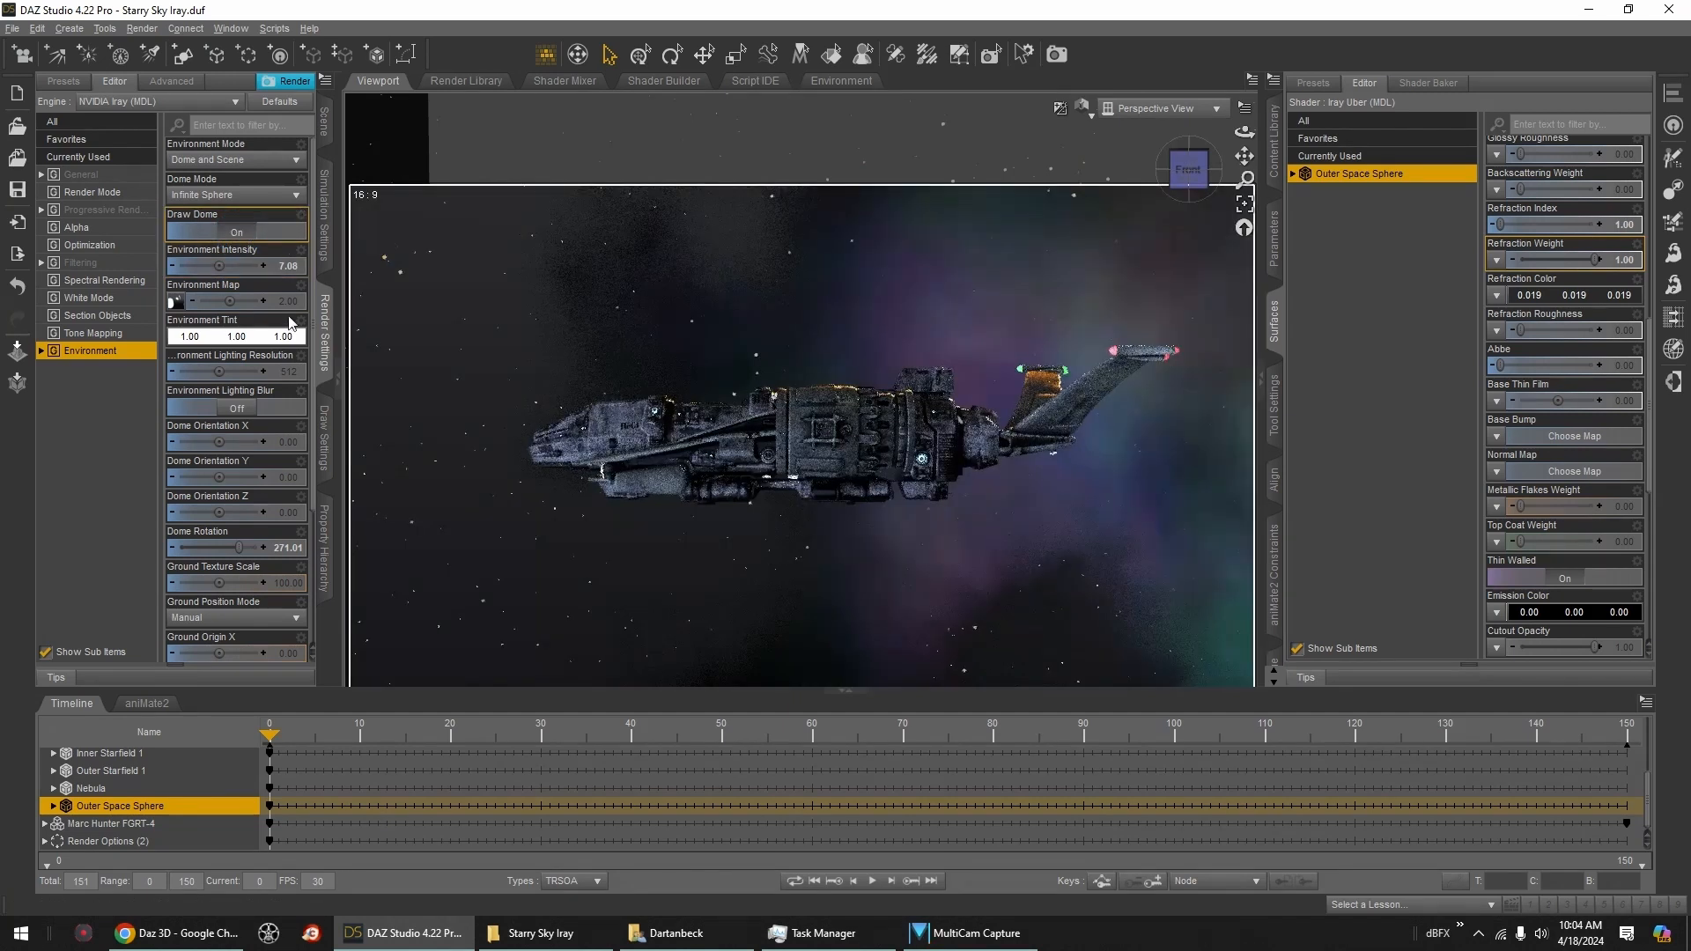
pyautogui.moveTo(1188, 170)
pyautogui.mouseDown()
pyautogui.moveTo(1168, 167)
pyautogui.moveTo(1212, 176)
pyautogui.moveTo(1182, 164)
pyautogui.moveTo(1185, 180)
pyautogui.mouseUp()
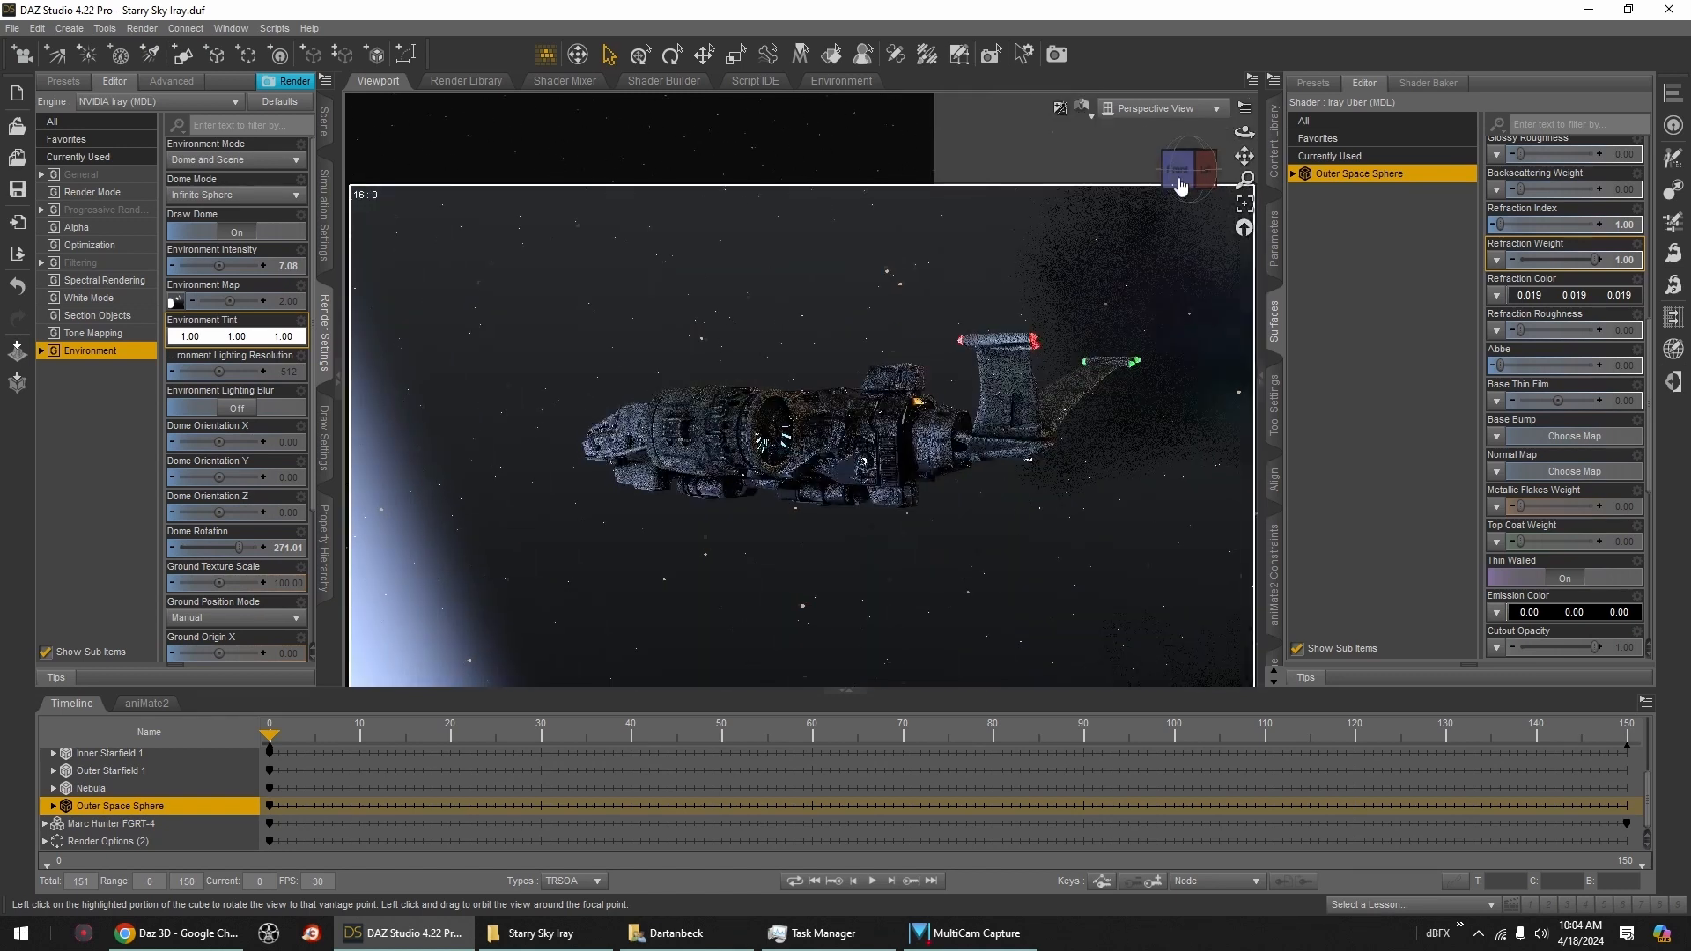
pyautogui.click(235, 231)
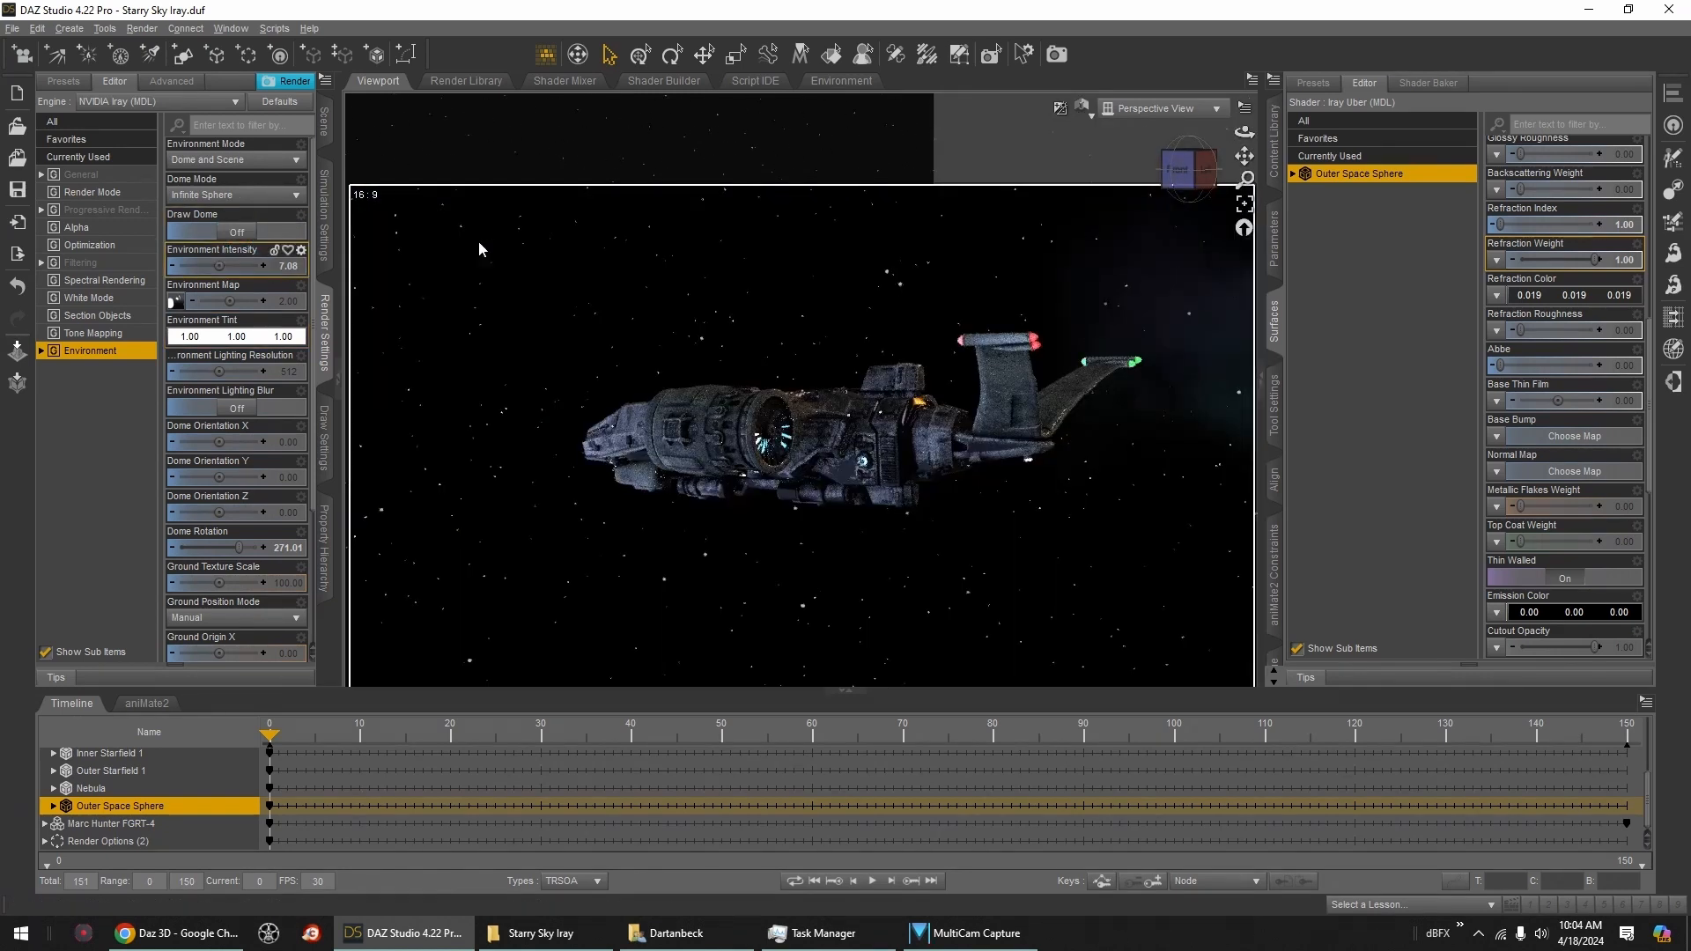
pyautogui.moveTo(1195, 170); pyautogui.dragTo(1162, 205)
# Step: Delete the Render Options (2) and Render Options nodes from the scene and view the ship without their lighting
pyautogui.click(323, 119)
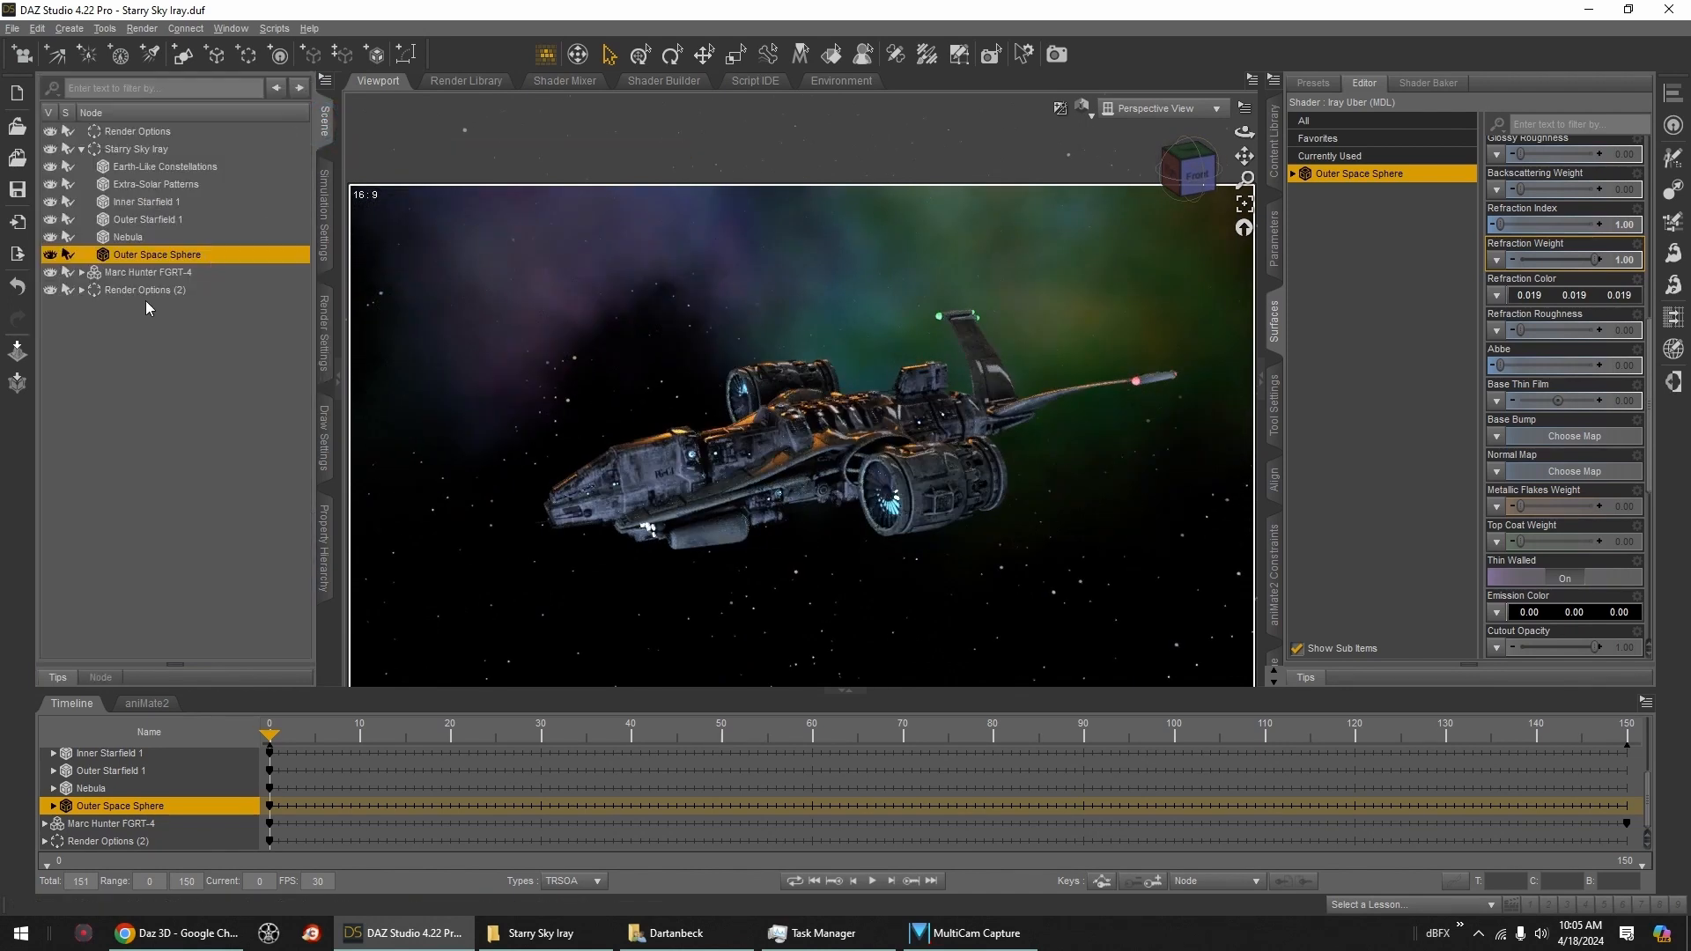
pyautogui.click(146, 293)
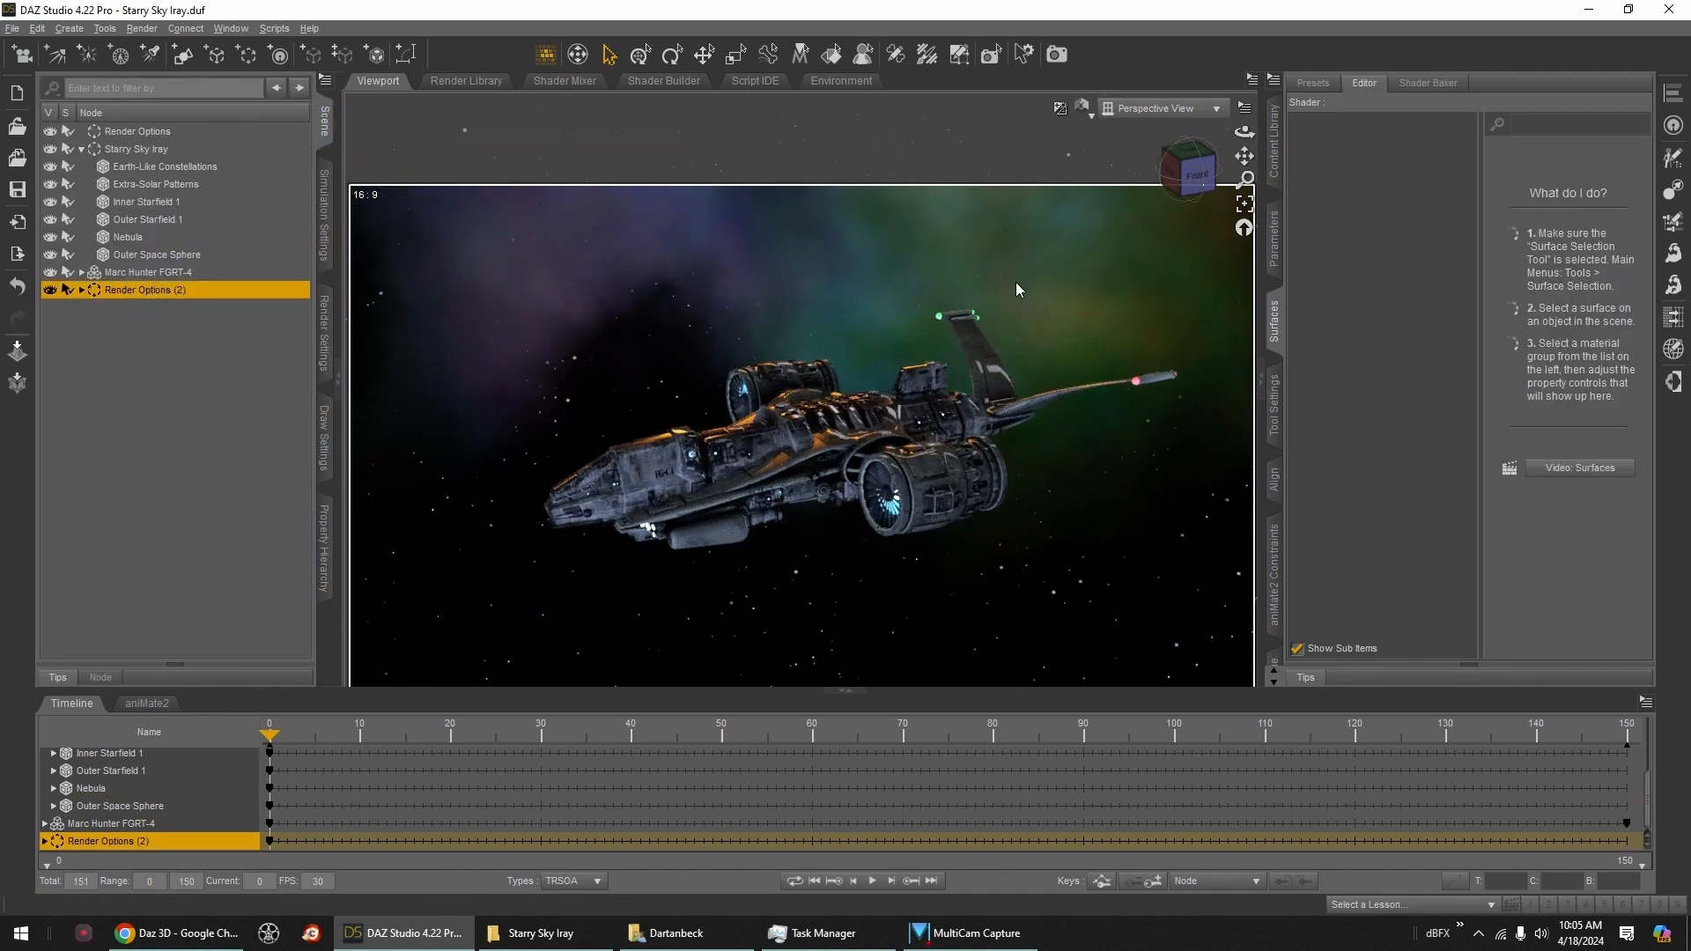
pyautogui.press('Delete')
pyautogui.click(146, 132)
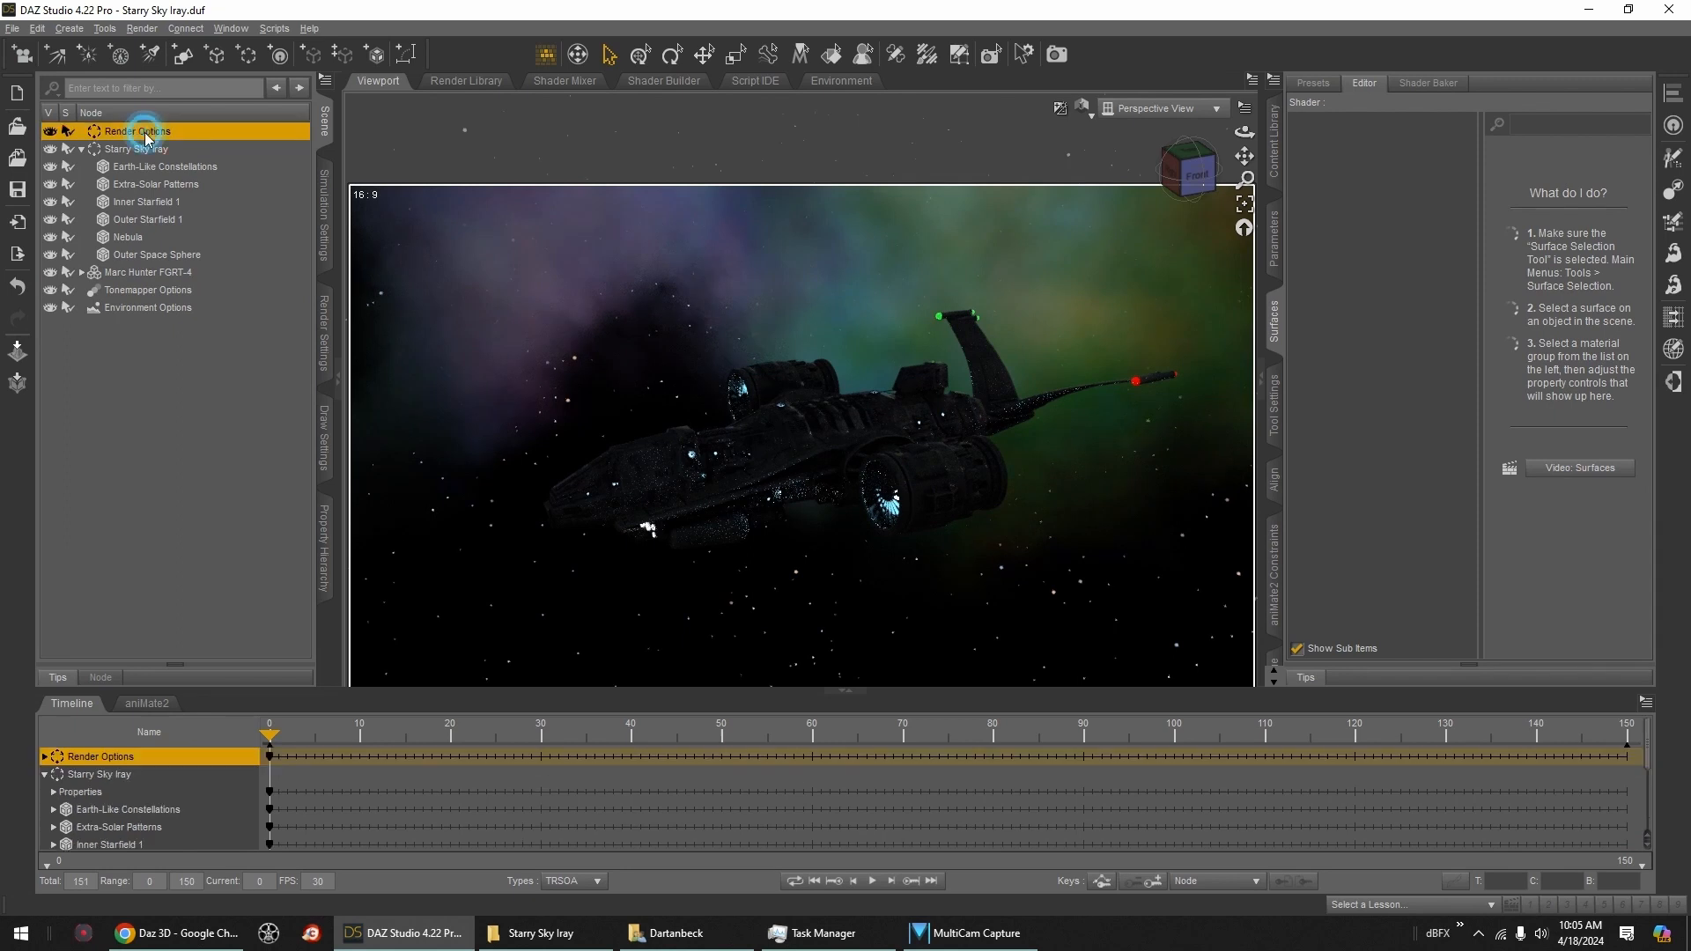
pyautogui.press('Delete')
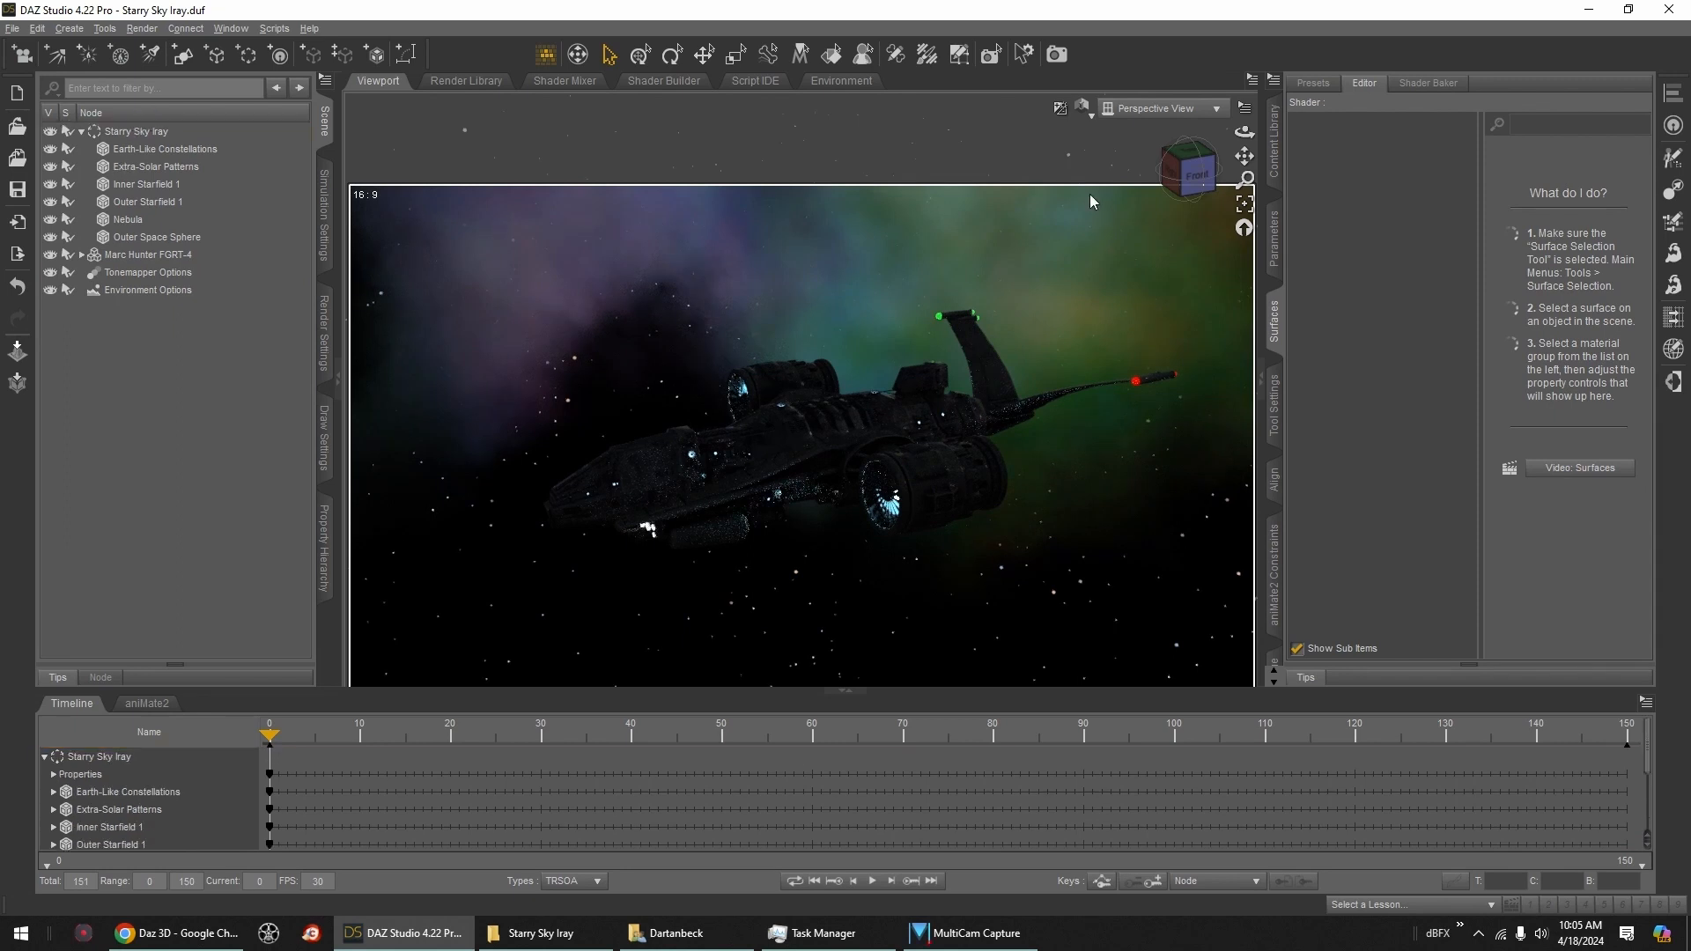
pyautogui.keyDown('alt'); pyautogui.moveTo(1090, 201); pyautogui.dragTo(957, 432); pyautogui.keyUp('alt')
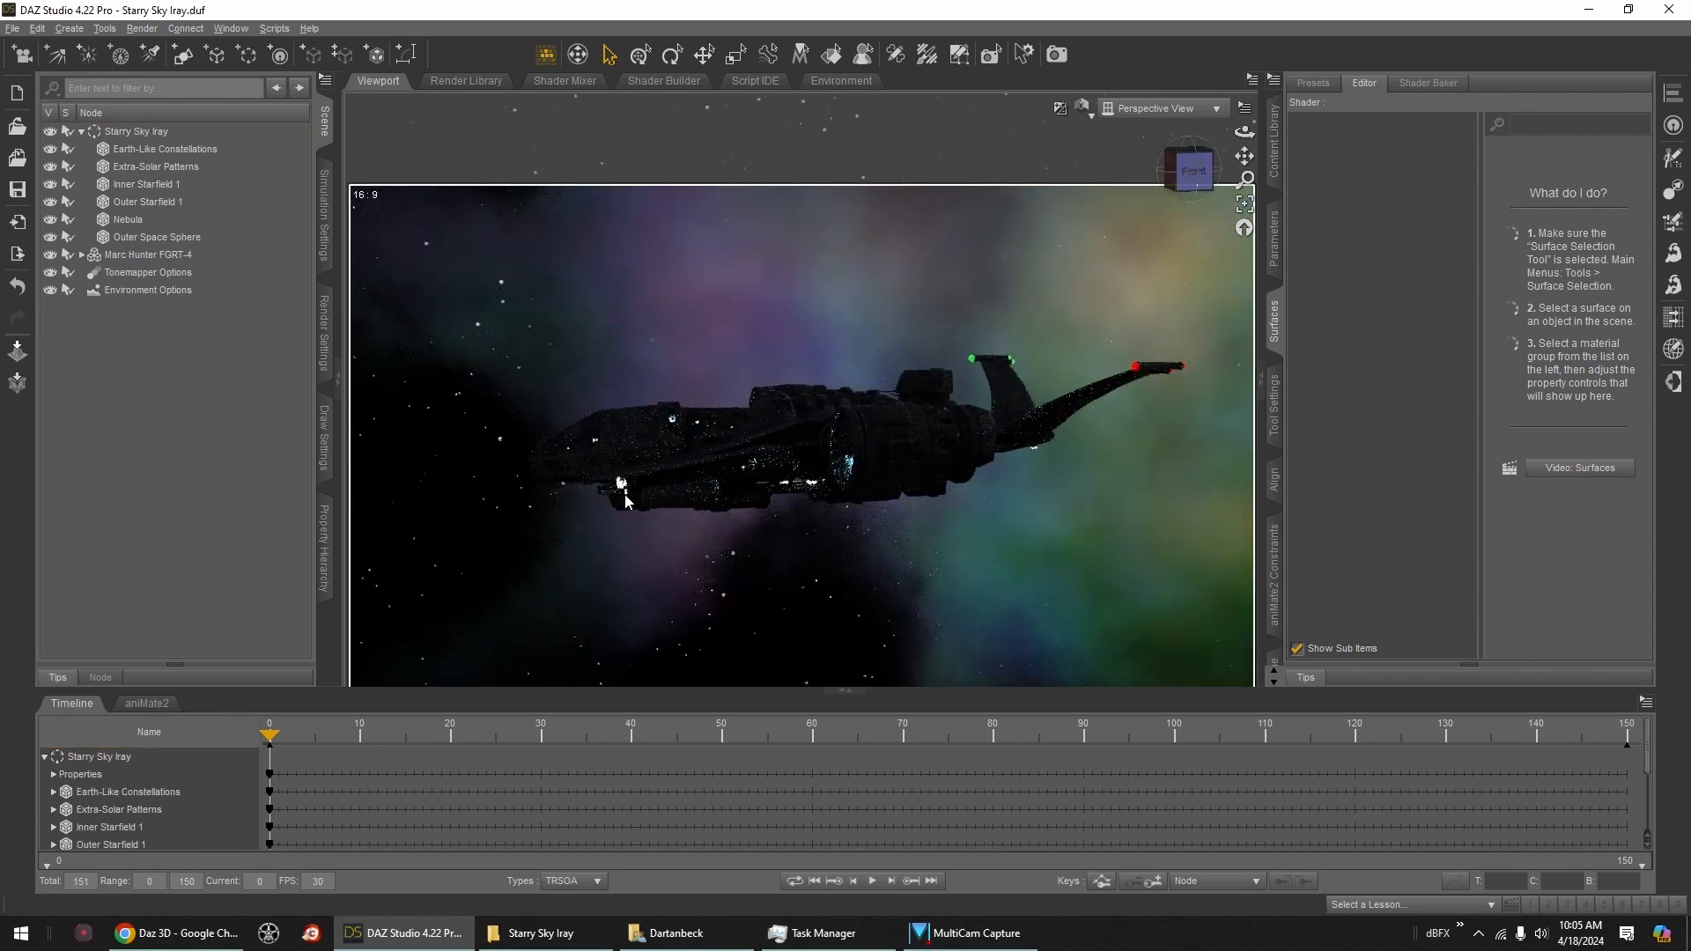
# Step: Check the environment render settings and apply the Sun-Sky Iray Lighting - 000 preset from the Starry Sky Iray product
pyautogui.click(324, 339)
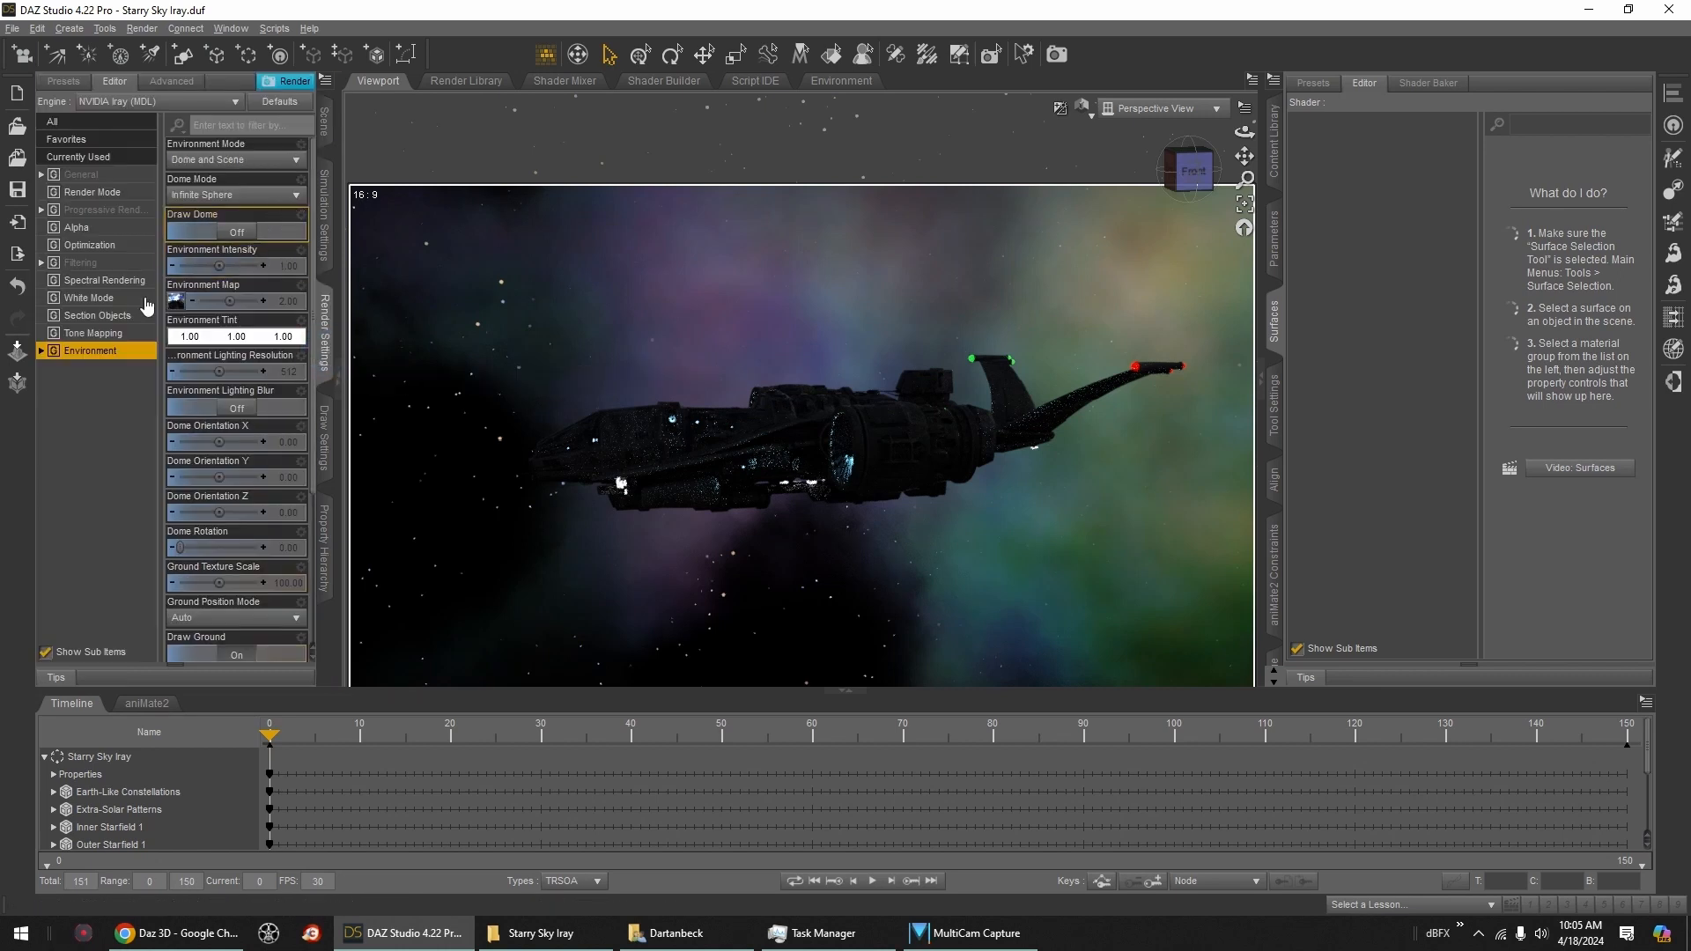
pyautogui.moveTo(177, 313)
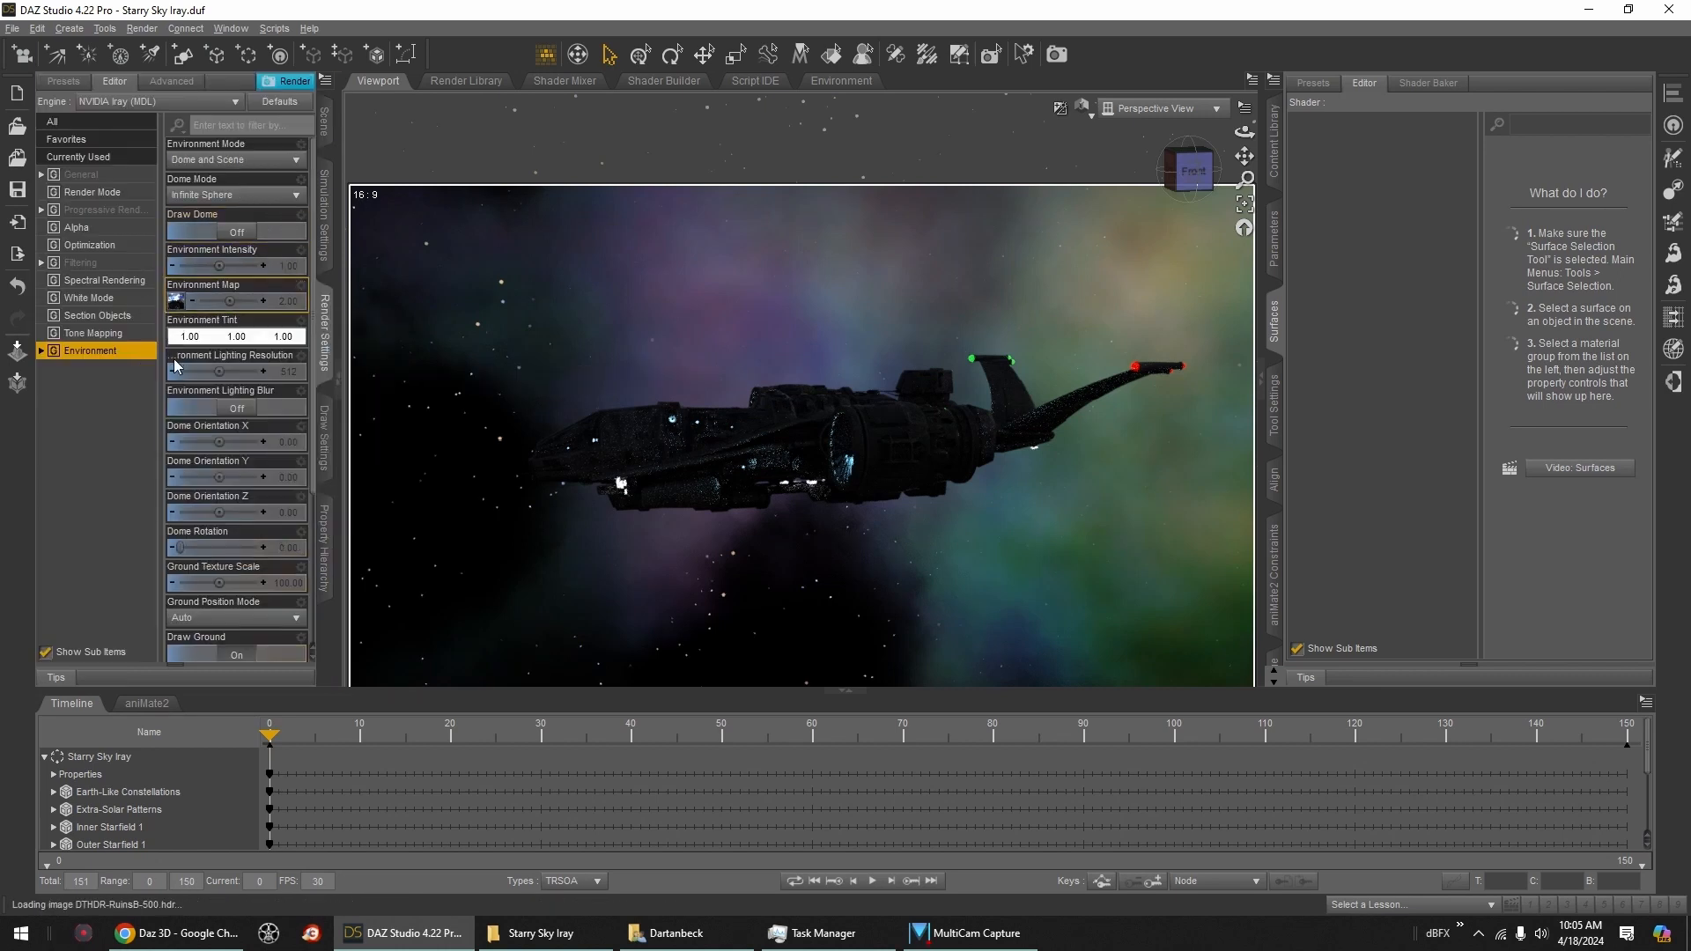
pyautogui.click(1274, 145)
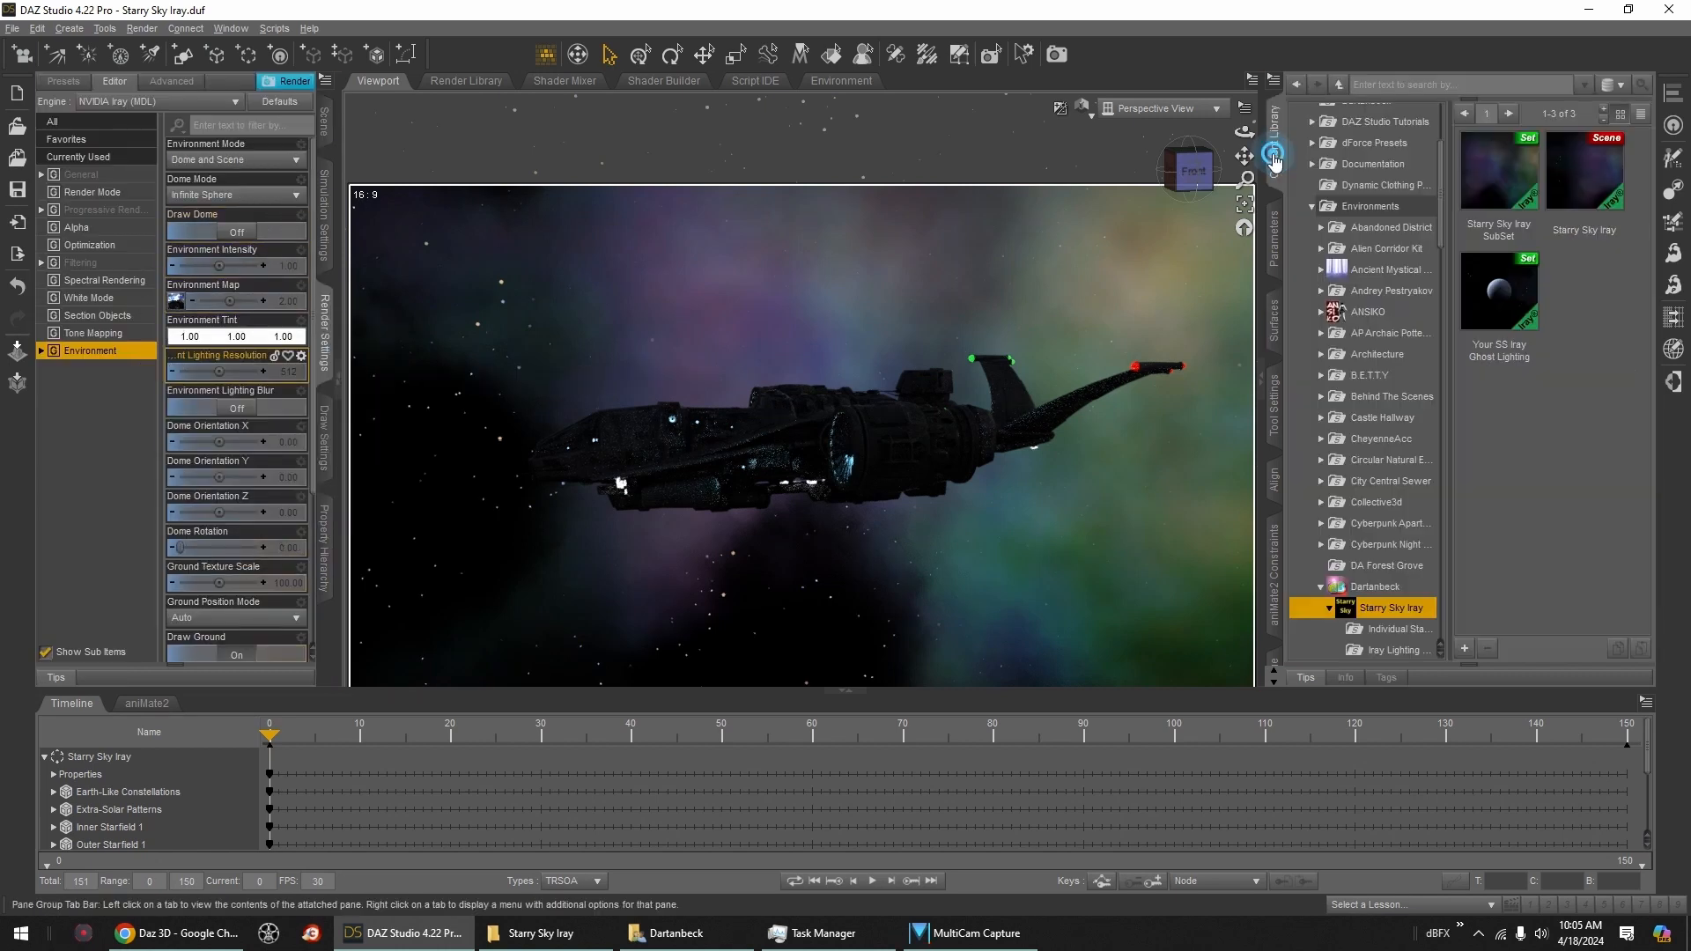
pyautogui.scroll(-3, 1385, 436)
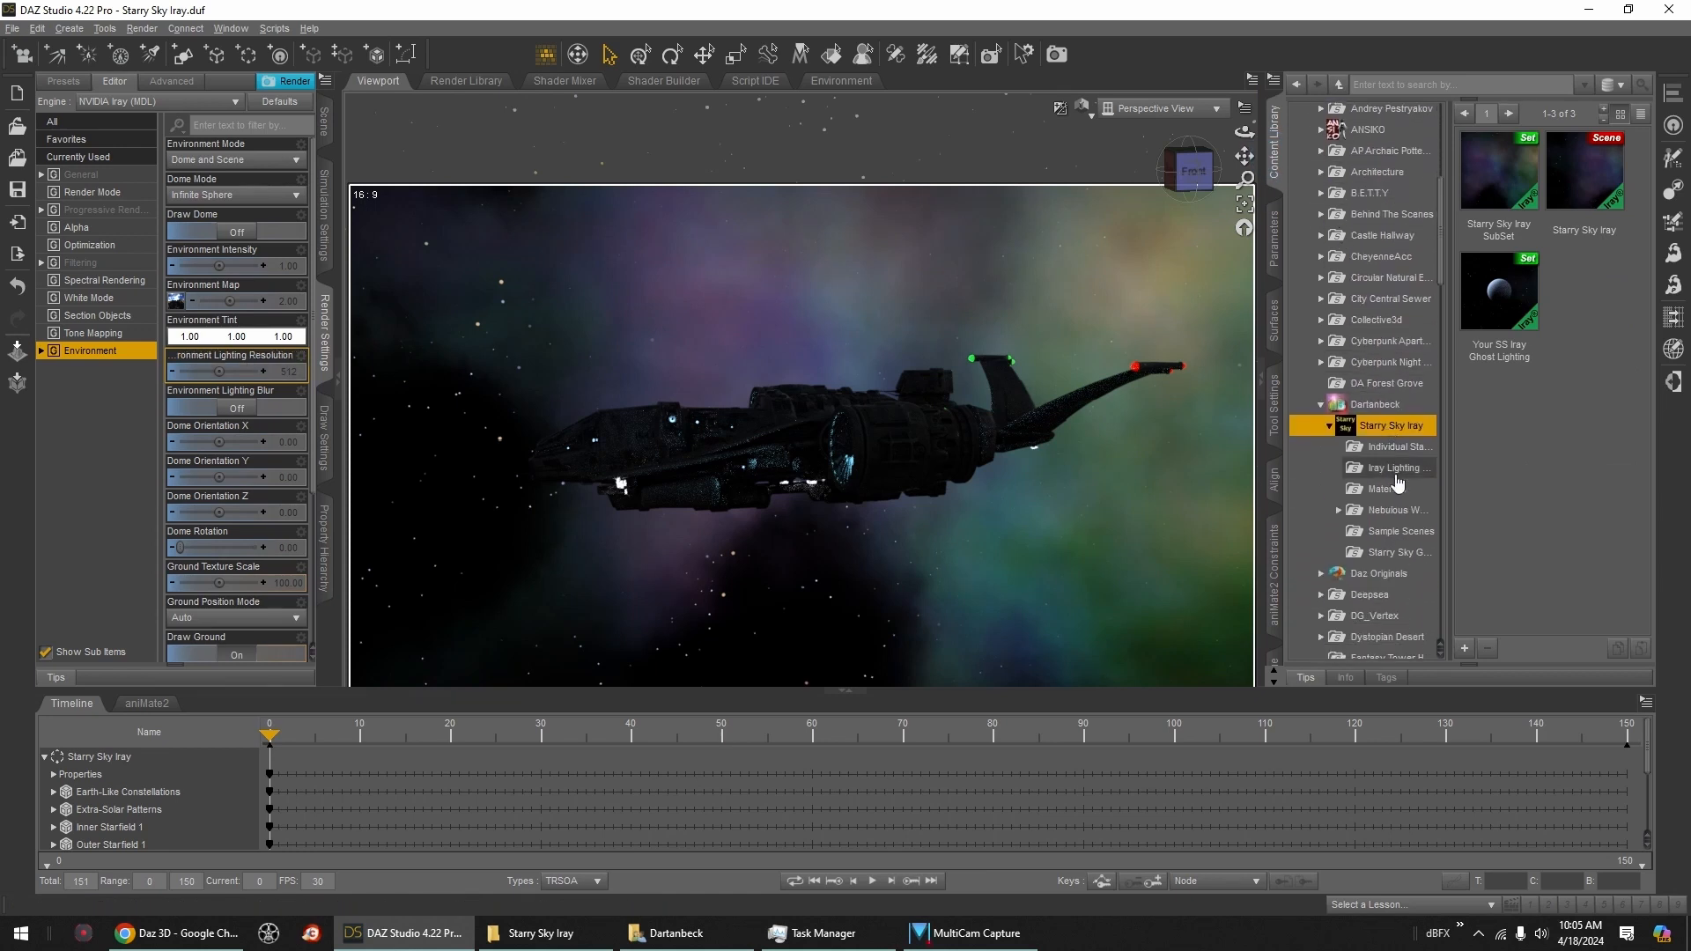
pyautogui.click(1394, 472)
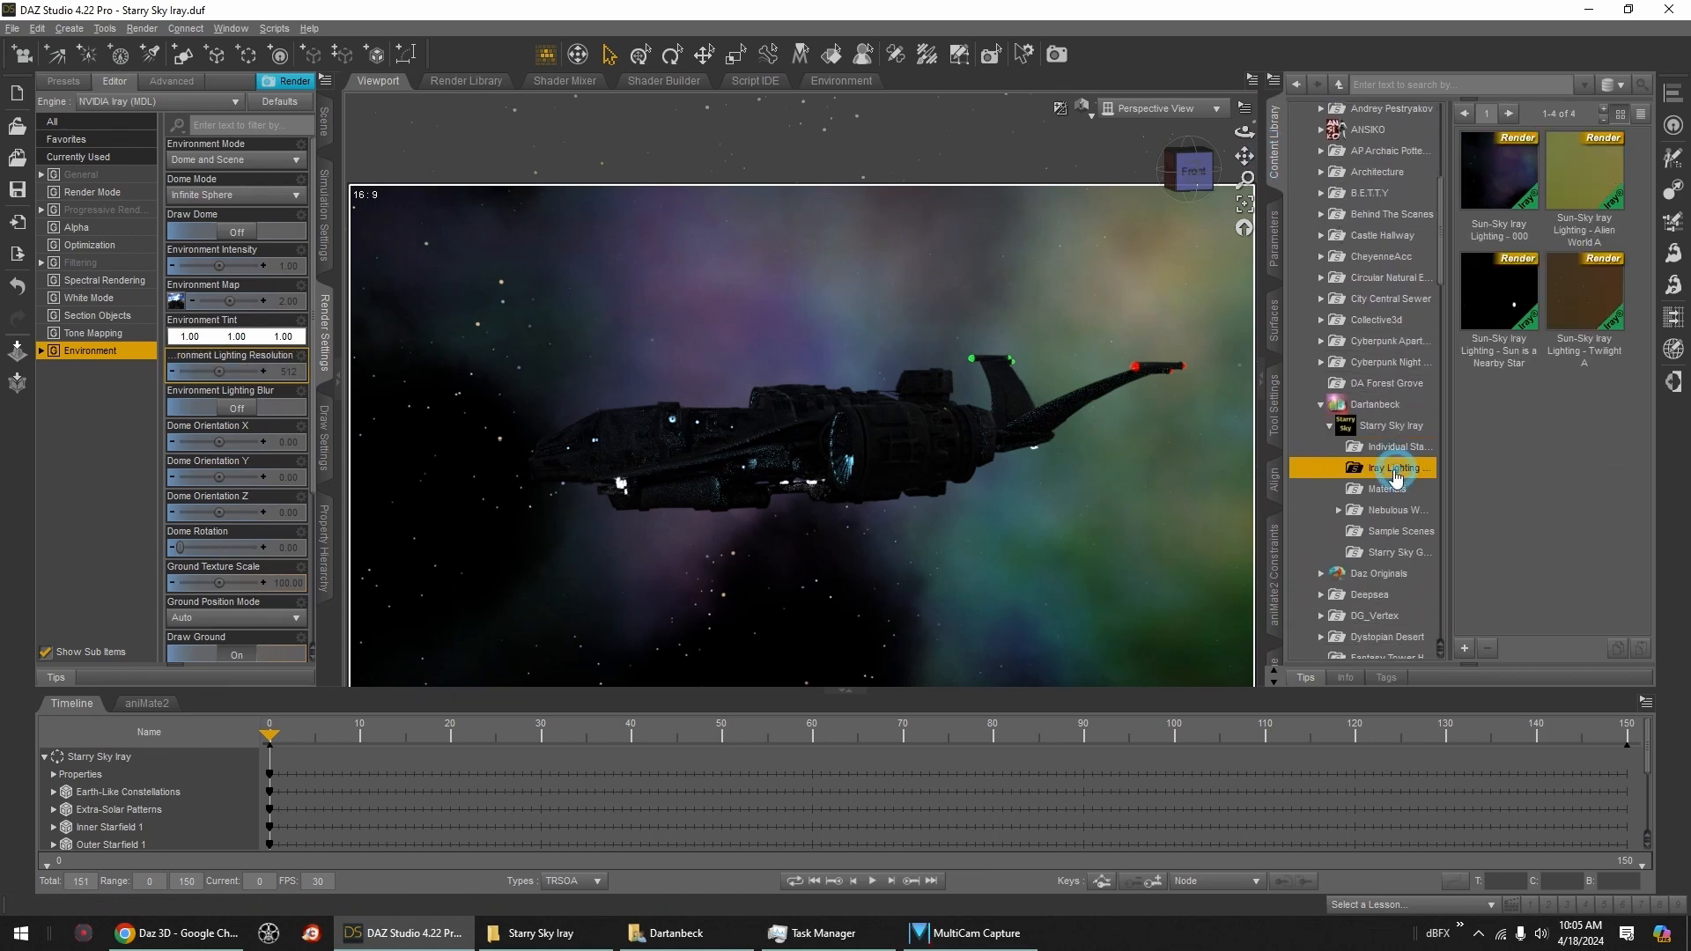
pyautogui.doubleClick(1495, 174)
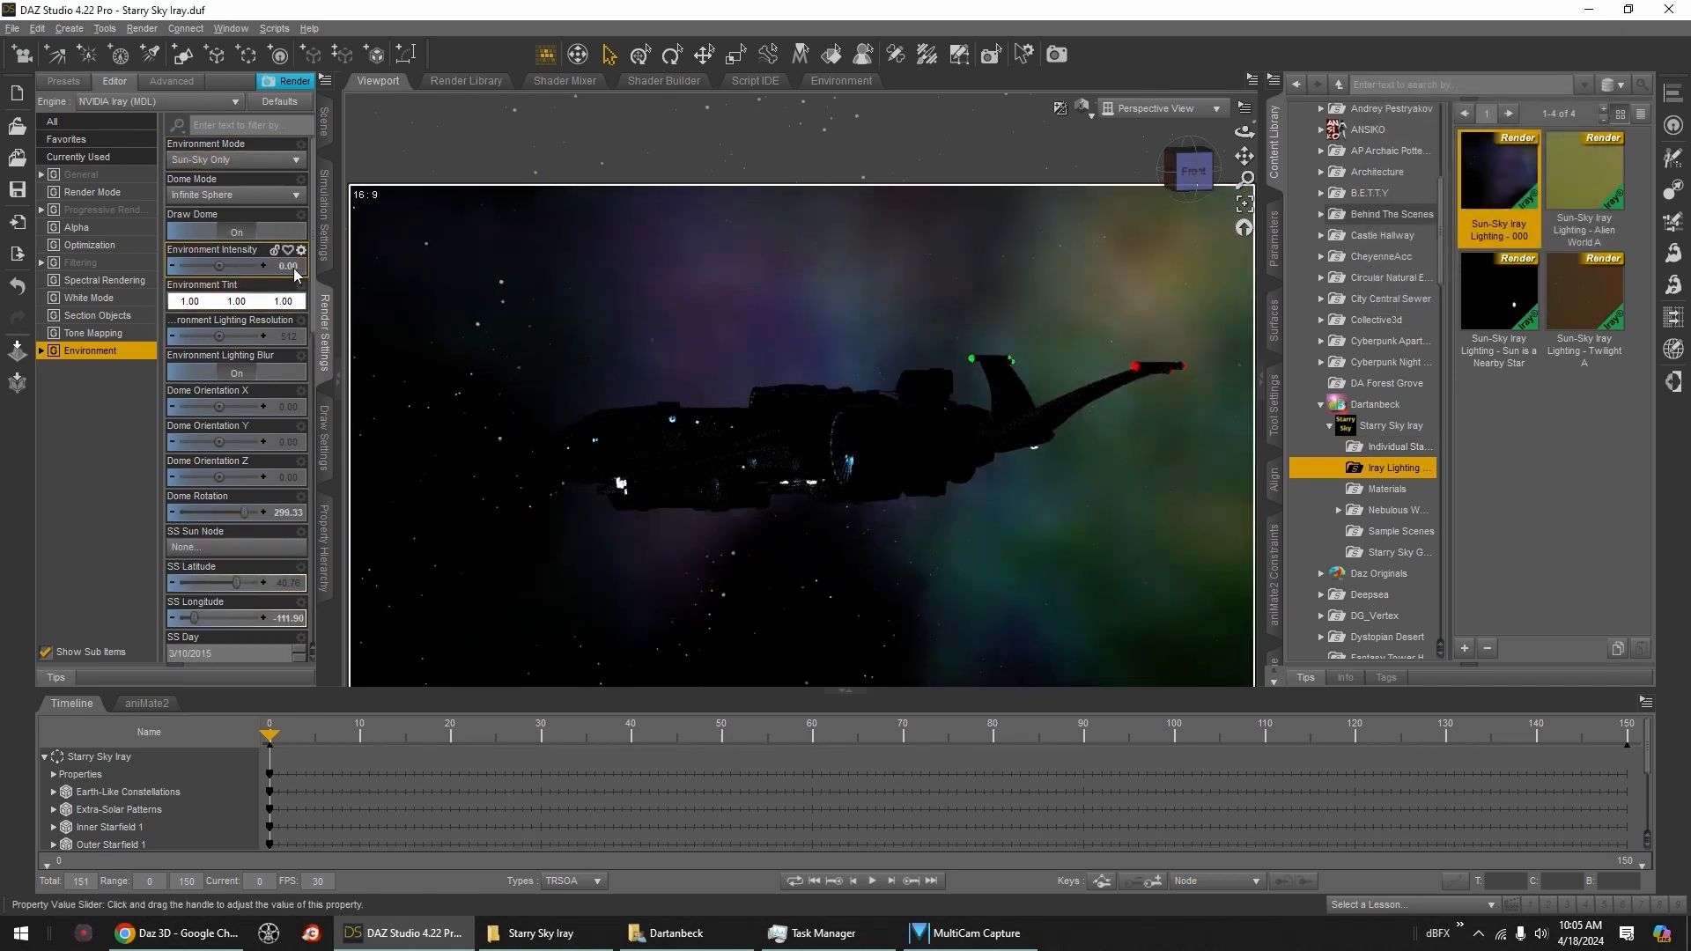
# Step: Try an Environment Intensity of 0.99 and undo the change
pyautogui.click(222, 266)
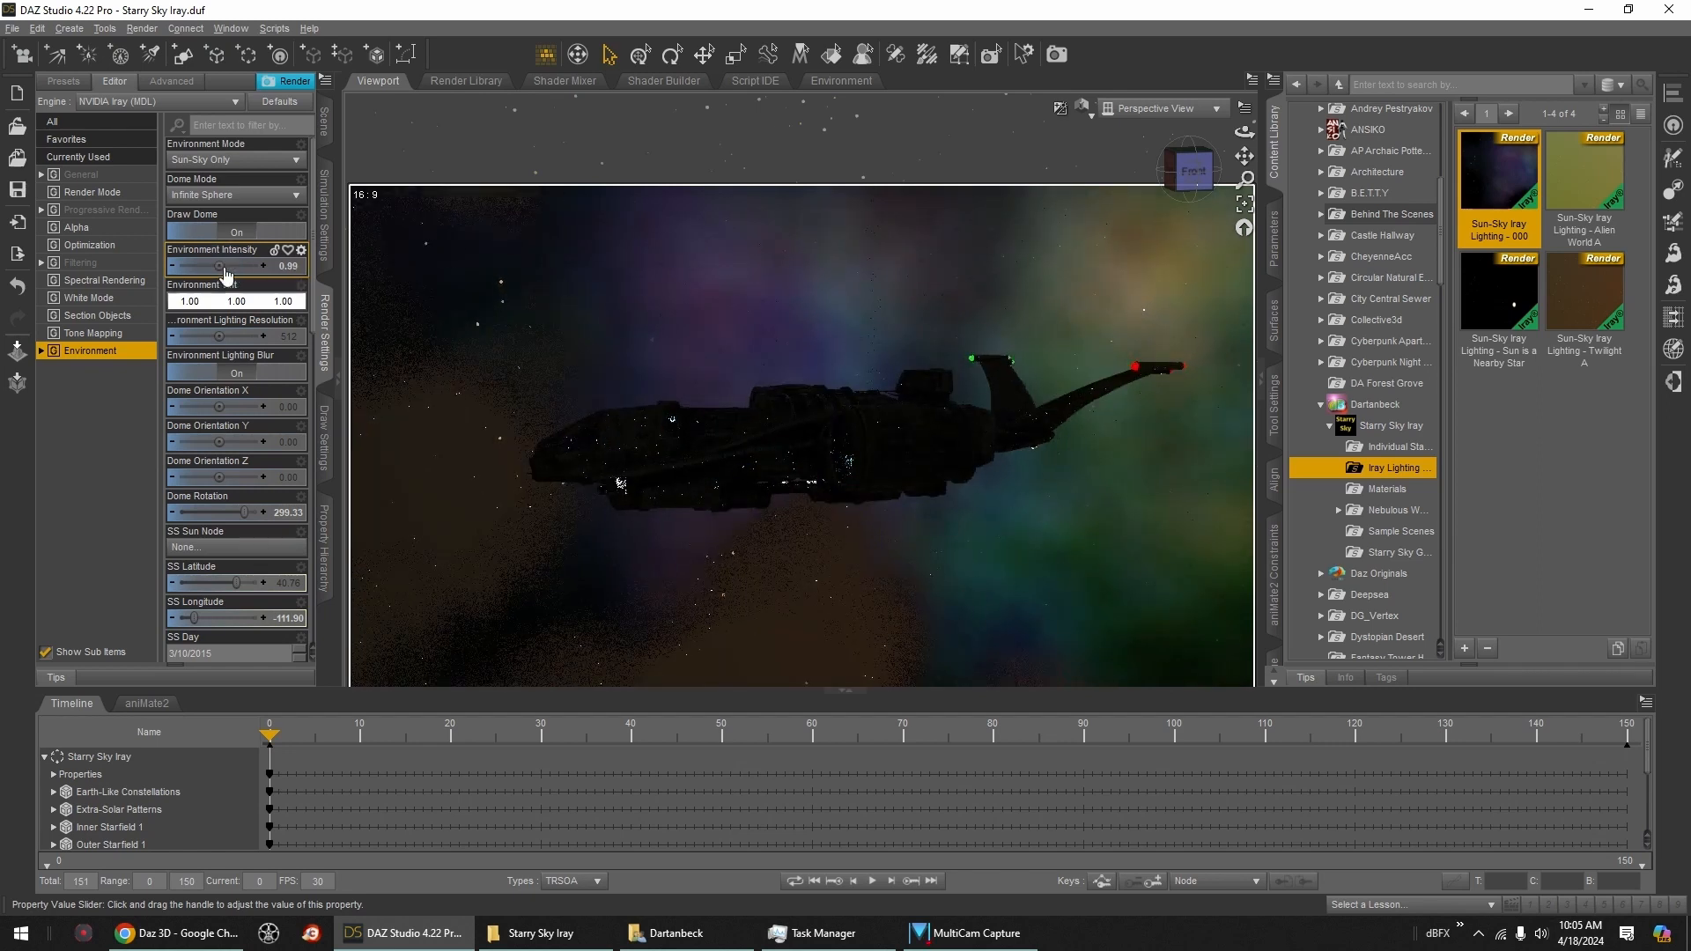
pyautogui.hotkey('ctrl', 'z')
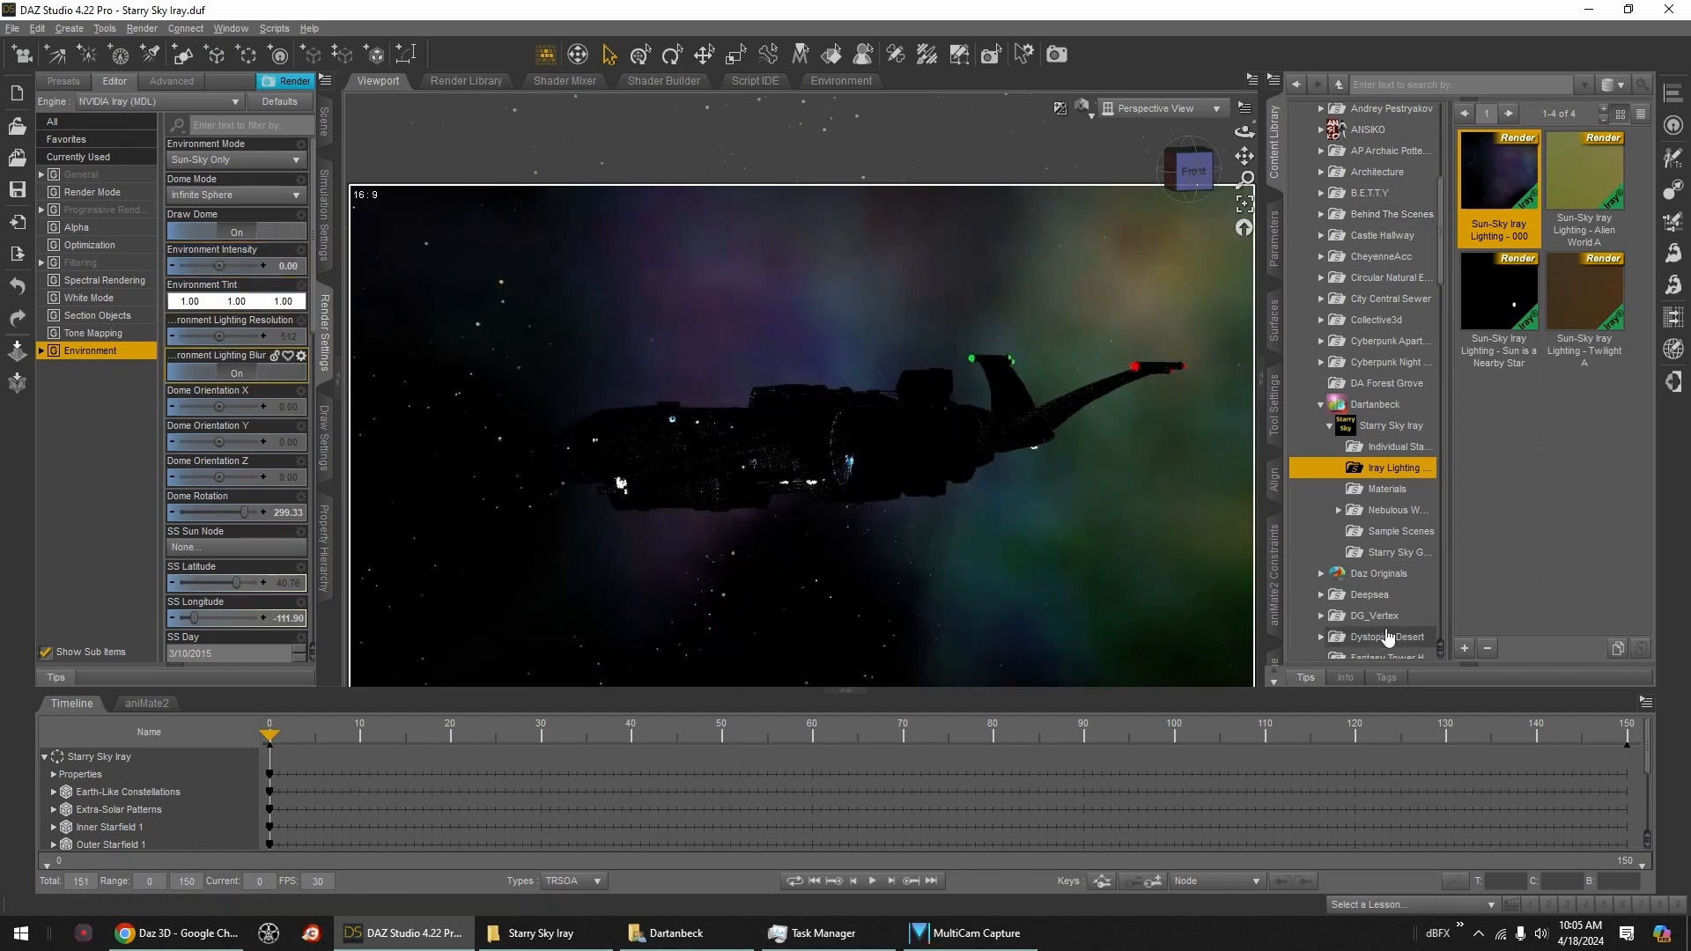
# Step: Add the Your SS Iray Ghost Lighting set to the scene and view how it lights the ship
pyautogui.click(1417, 427)
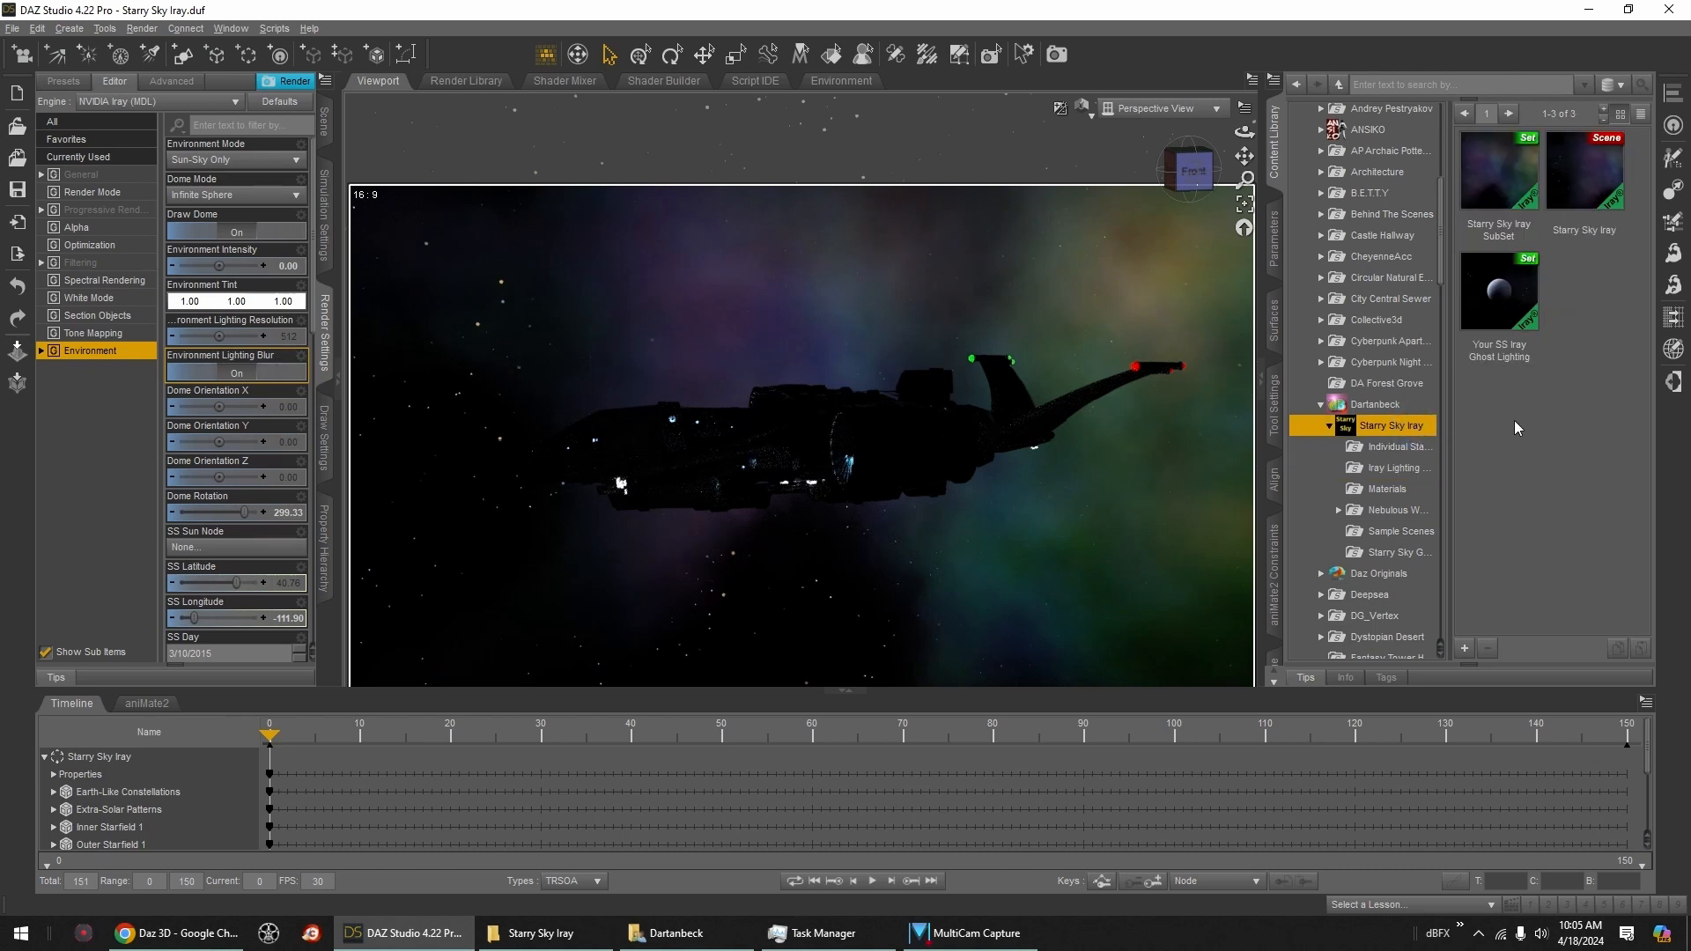
pyautogui.doubleClick(1489, 326)
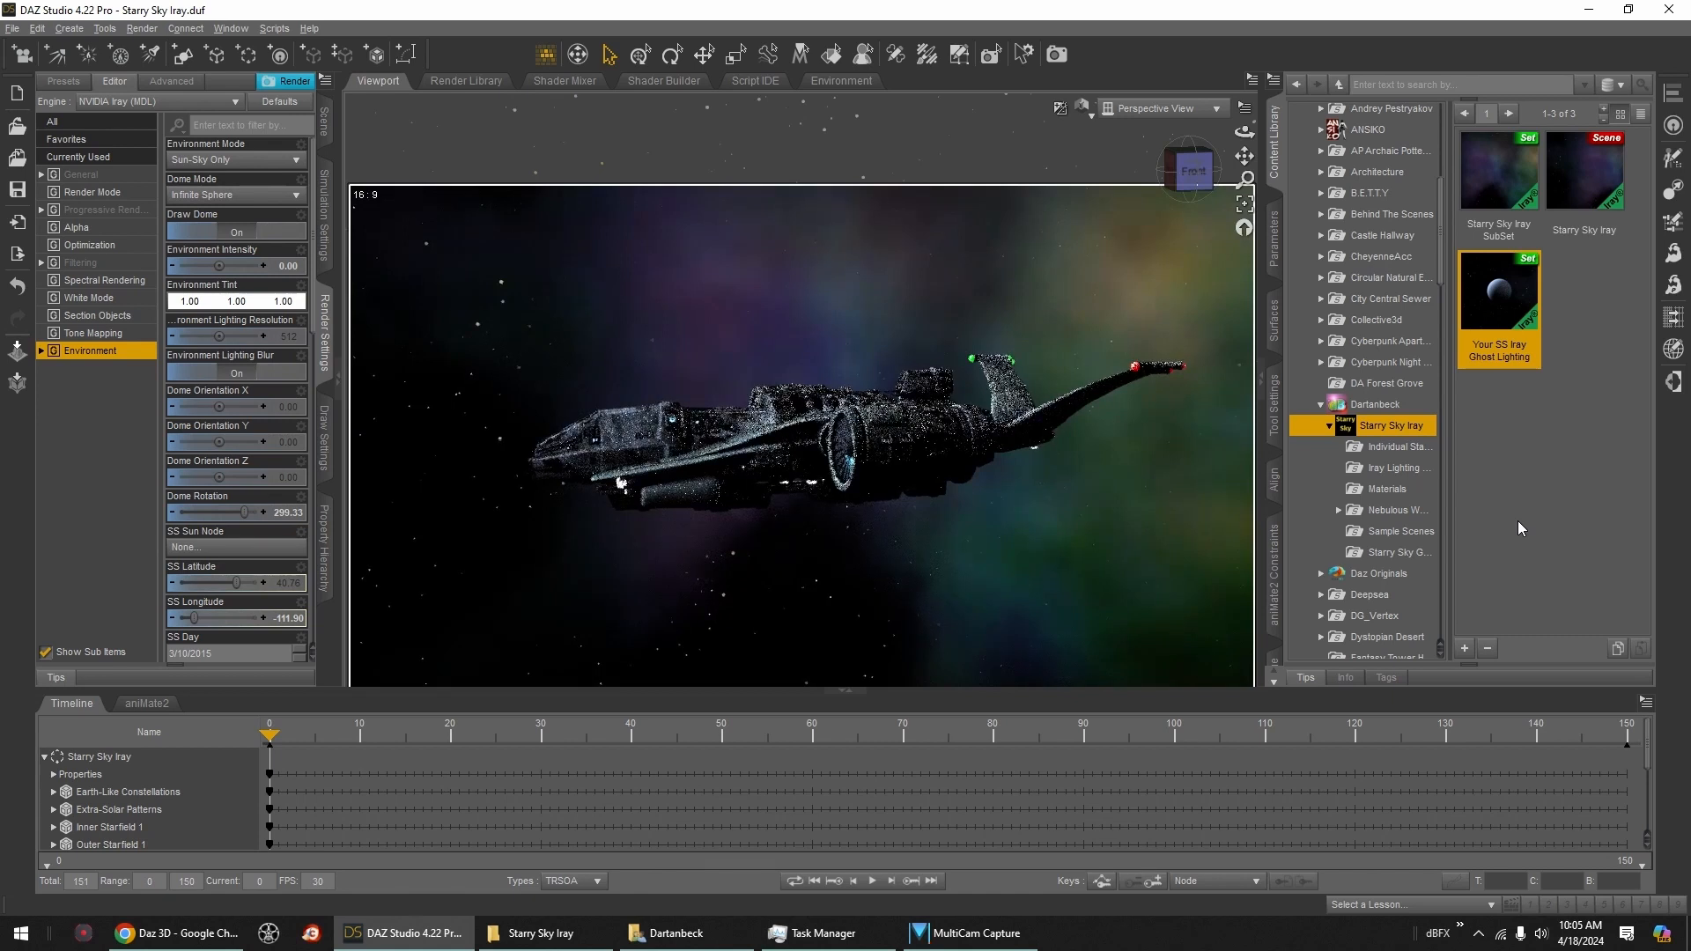
pyautogui.moveTo(762, 486); pyautogui.dragTo(779, 506, button='middle')
# Step: Switch the viewport to Texture Shaded and rotate the Starry Sky Ghost Lighting group around the ship
pyautogui.click(1090, 118)
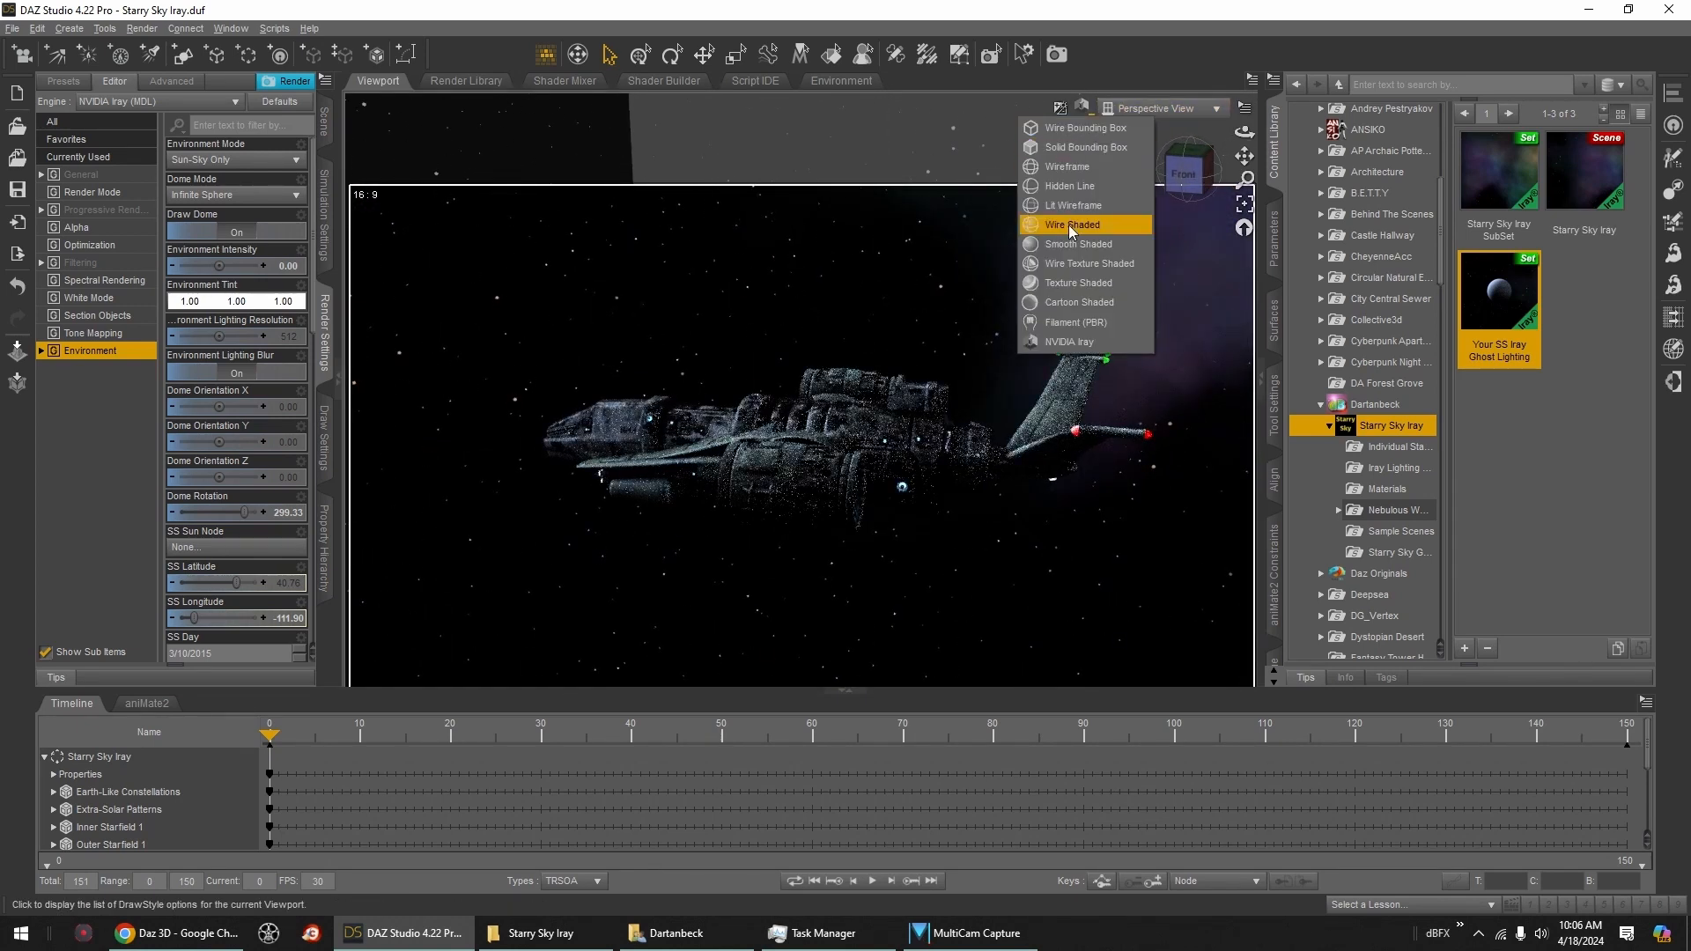
pyautogui.click(1079, 283)
pyautogui.click(325, 119)
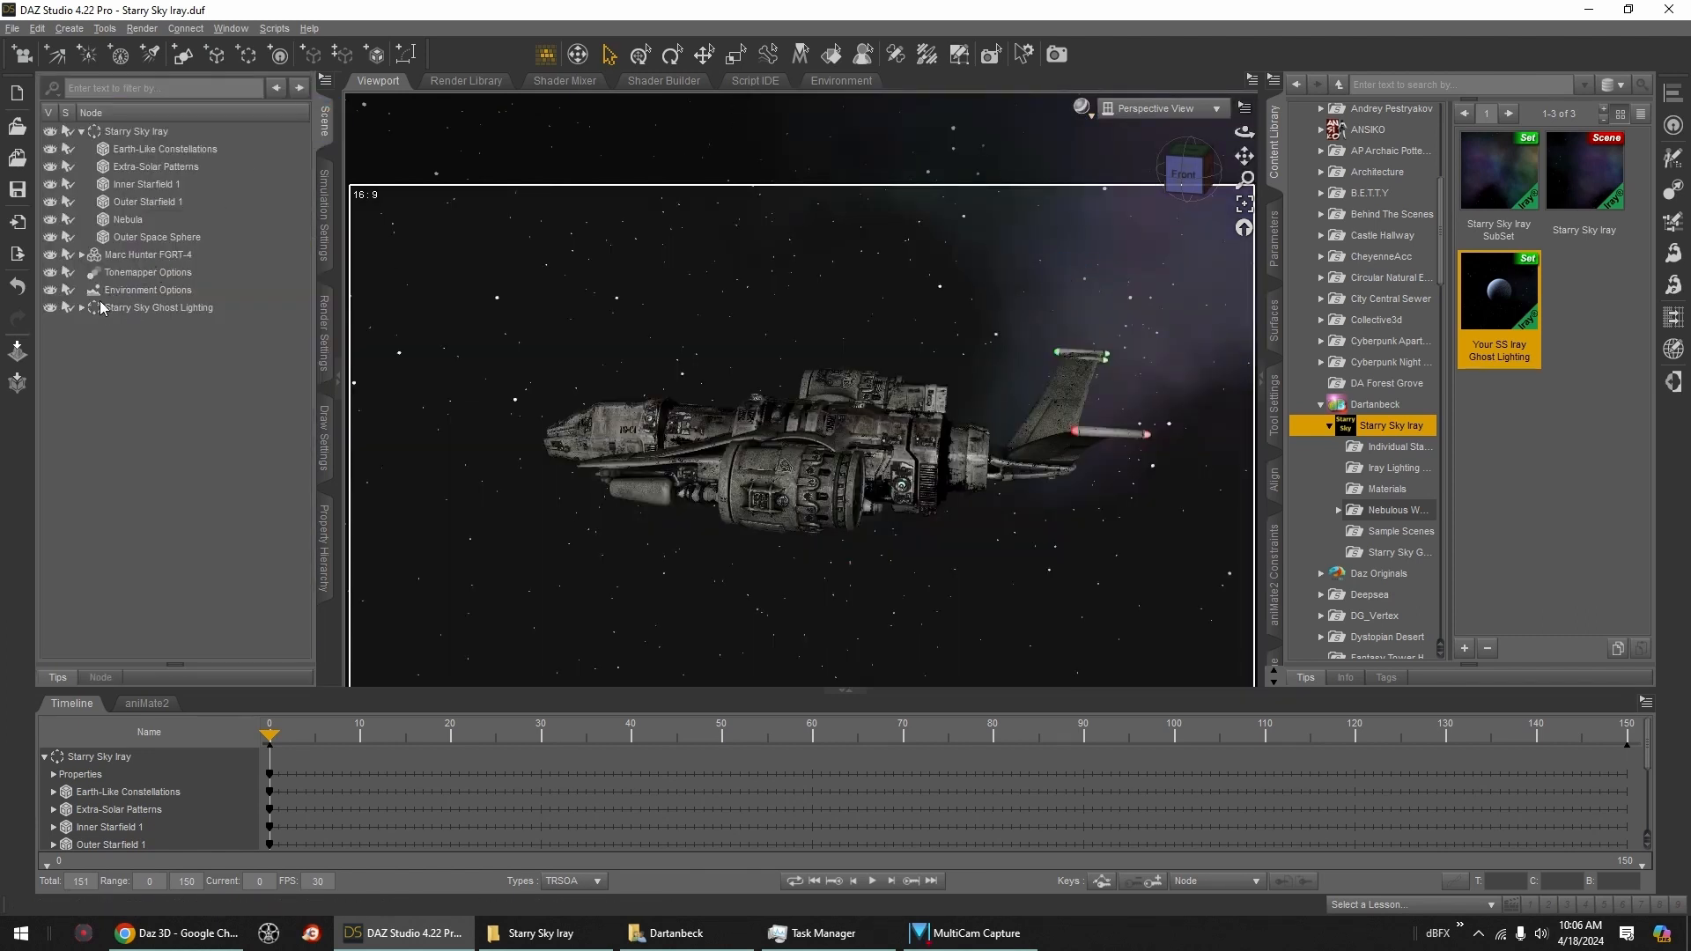
pyautogui.click(137, 314)
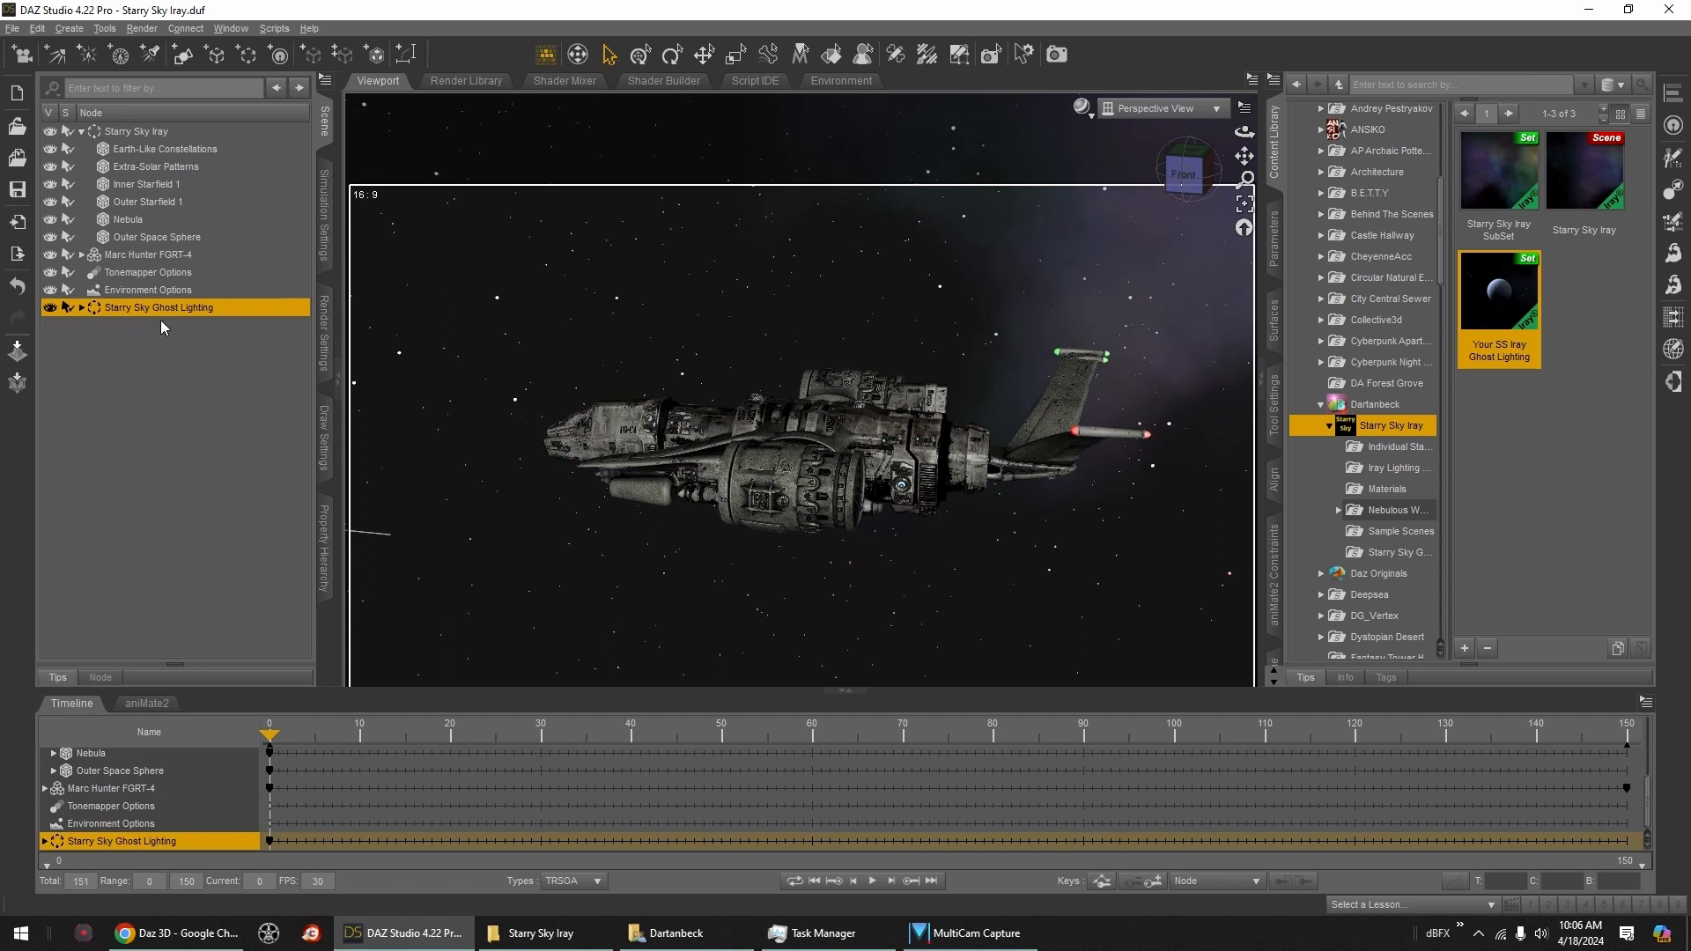
pyautogui.click(672, 54)
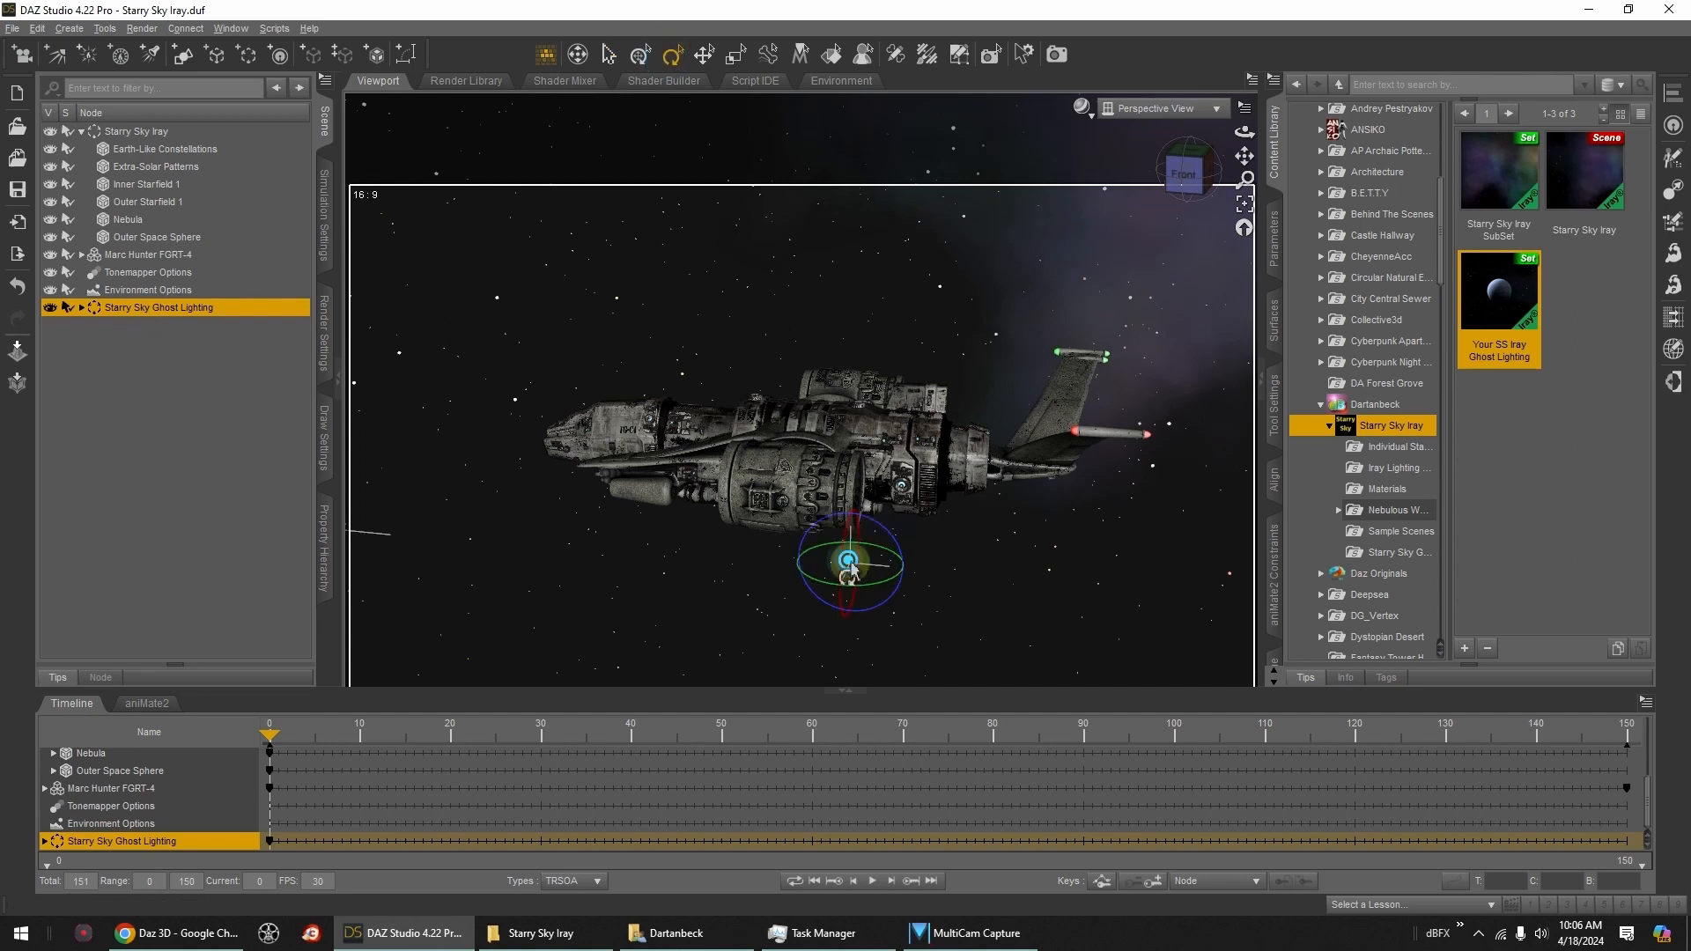
pyautogui.moveTo(851, 568); pyautogui.dragTo(691, 578)
# Step: Create a new scene from the ! Character Template favorite
pyautogui.click(14, 28)
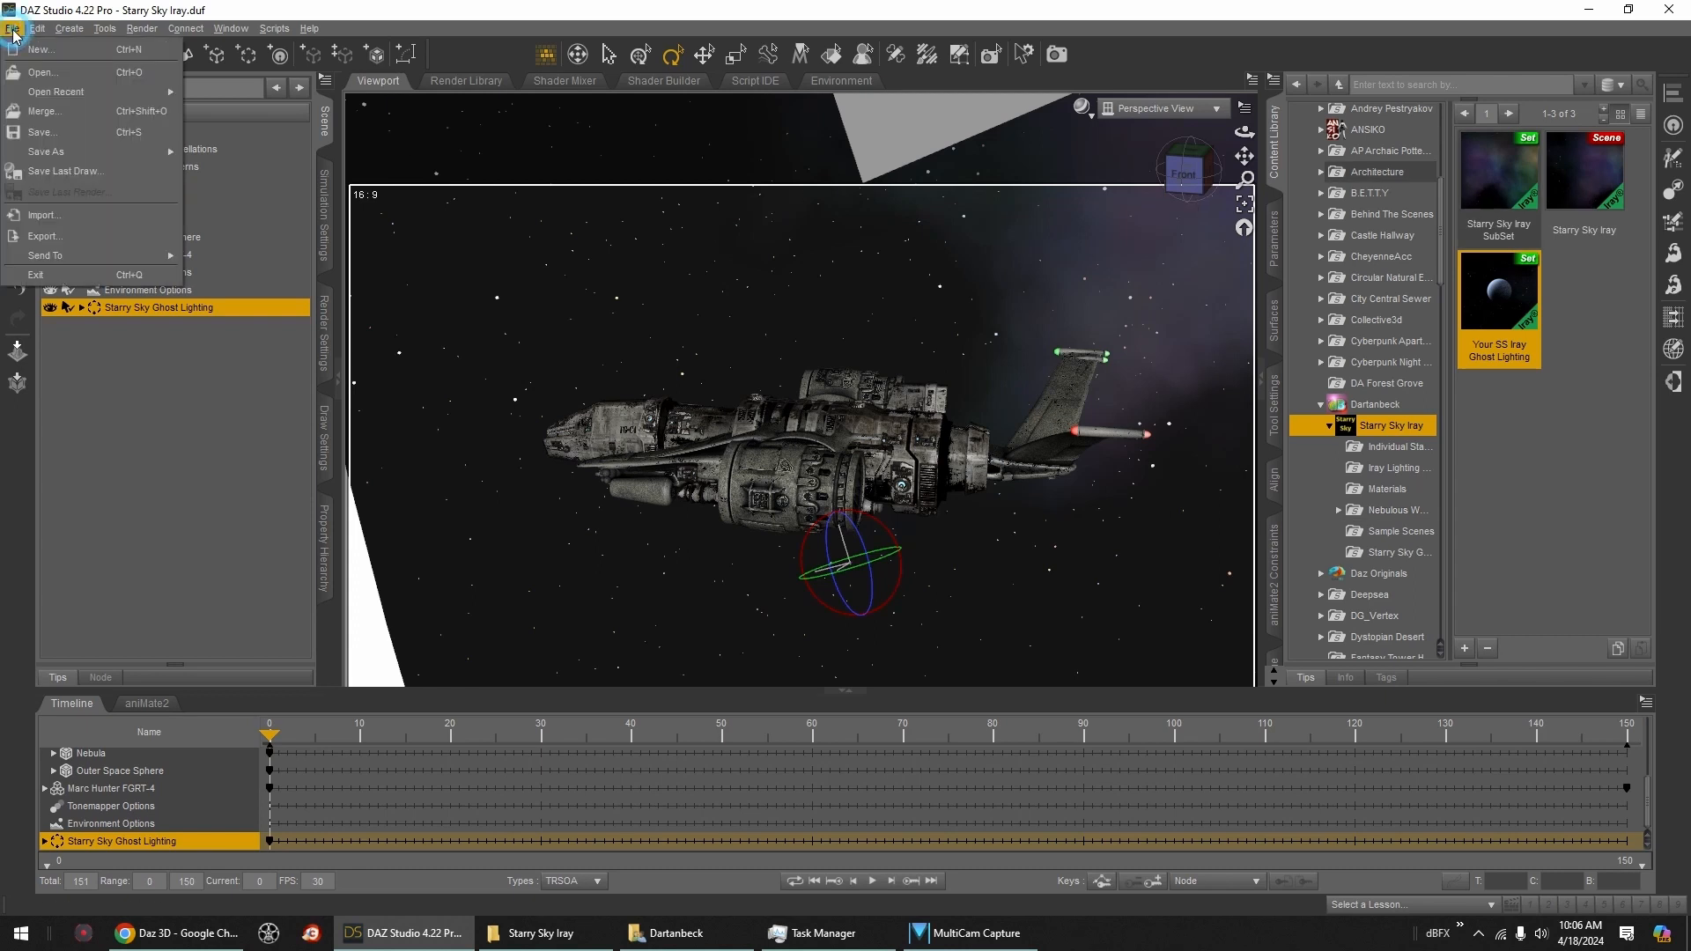
pyautogui.click(32, 51)
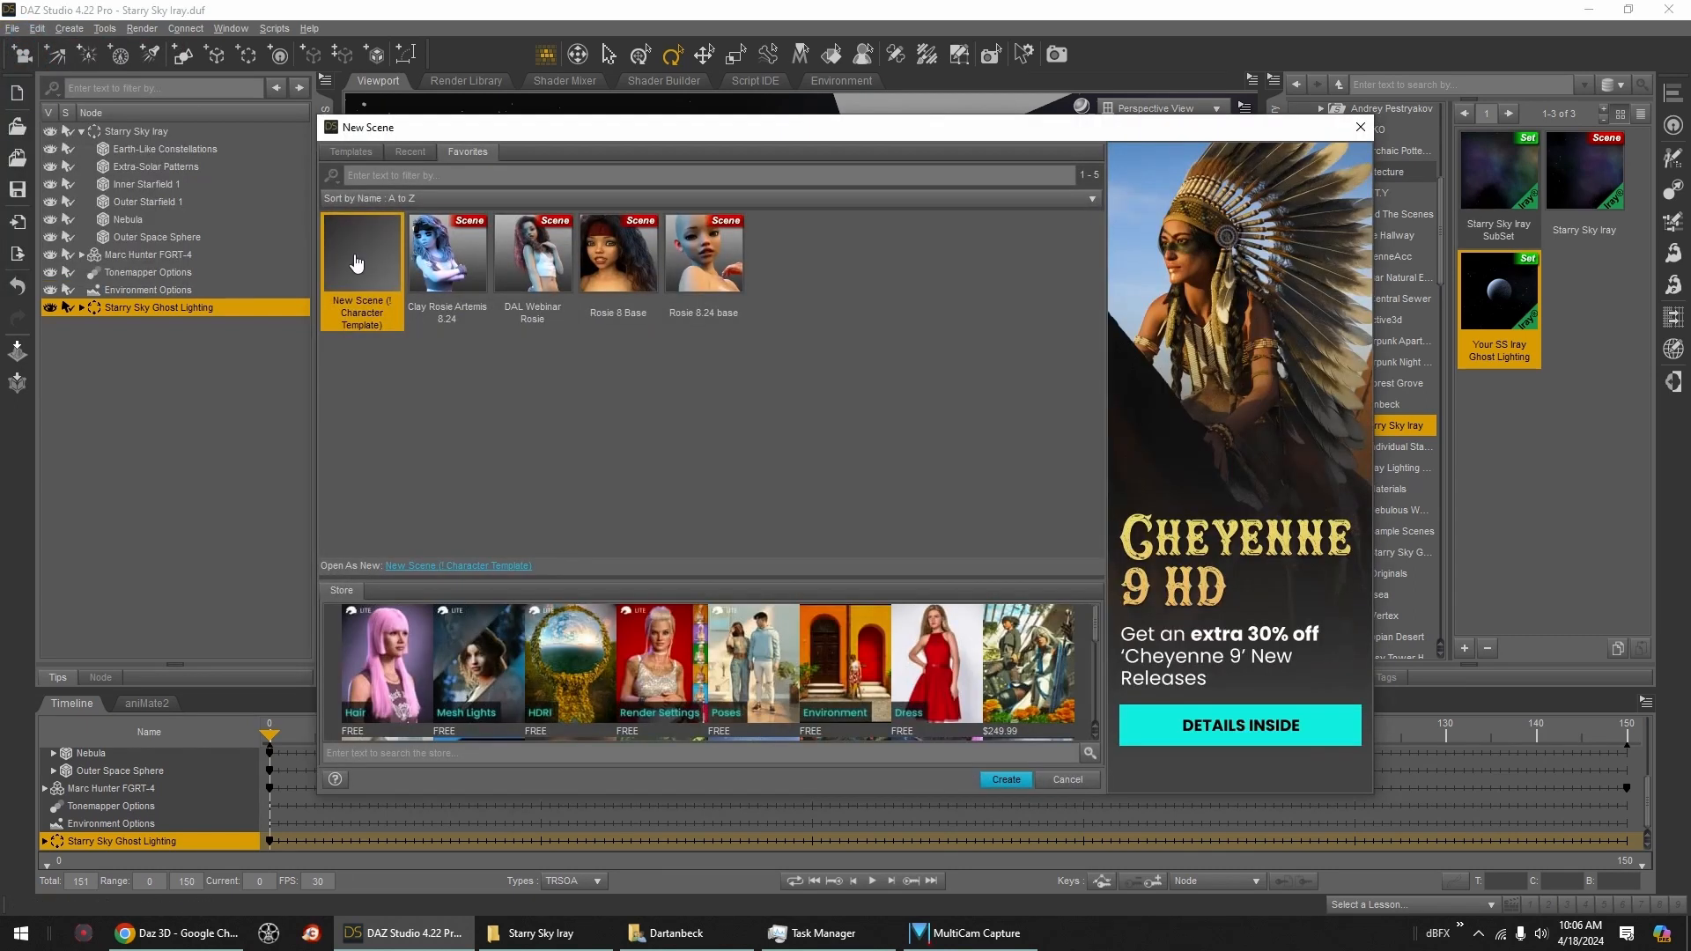
pyautogui.click(841, 480)
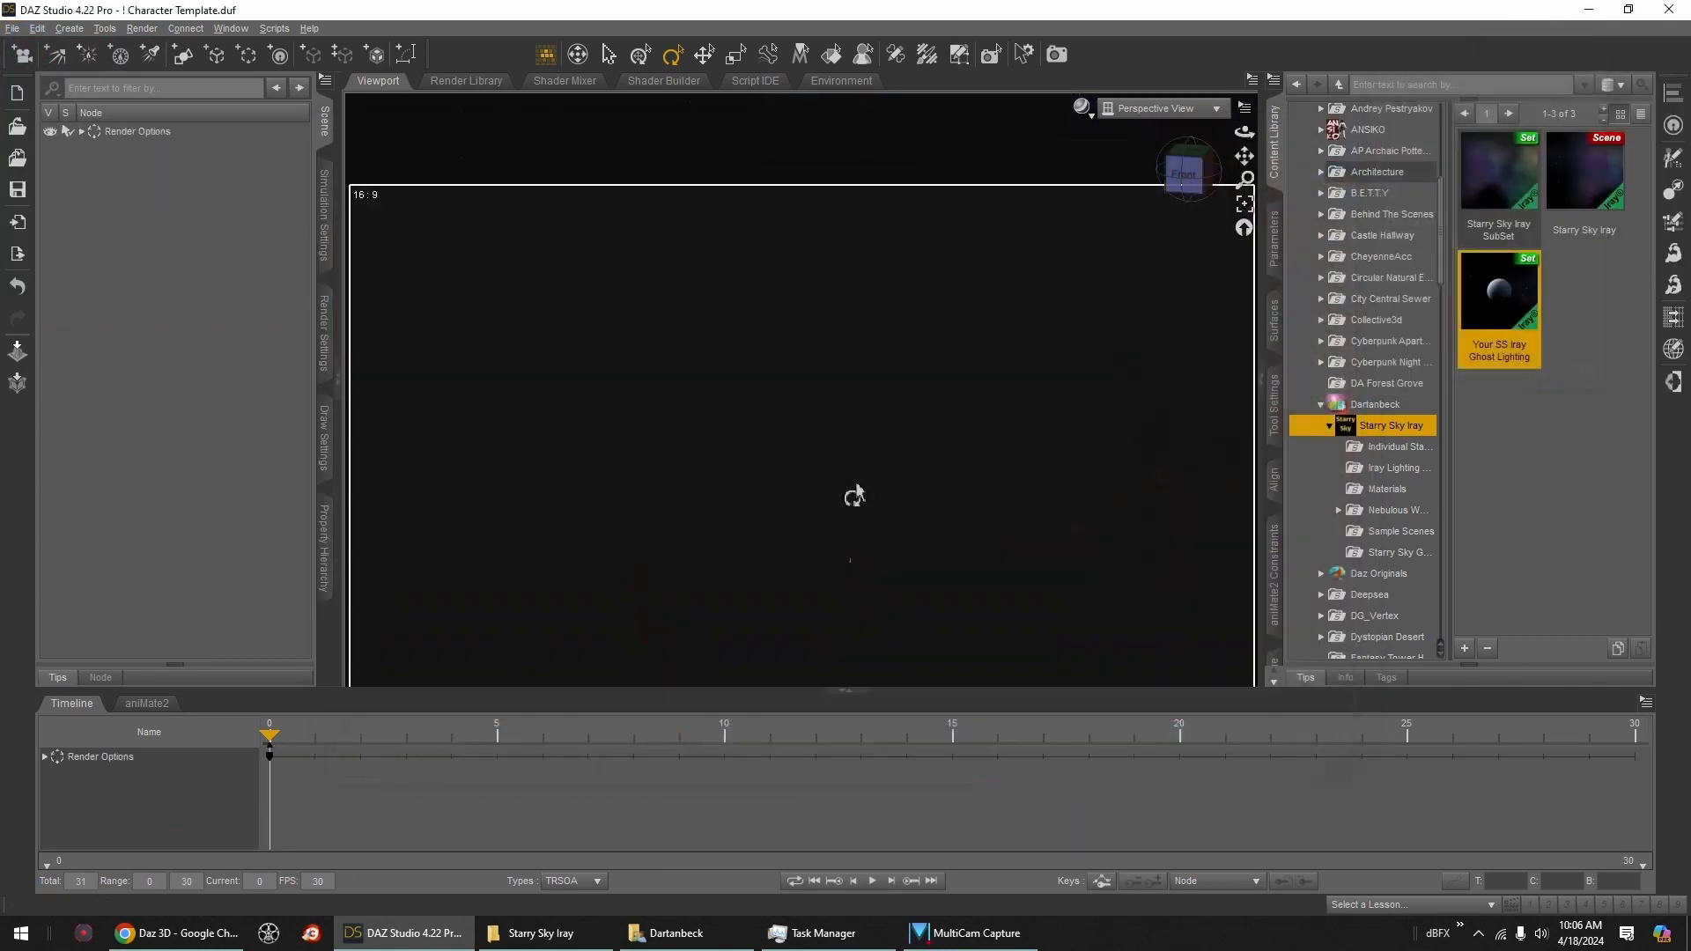
# Step: Load the Starry Sky Iray SubSet into the scene, view its sky and expand the Starry Sky Iray group
pyautogui.doubleClick(1499, 172)
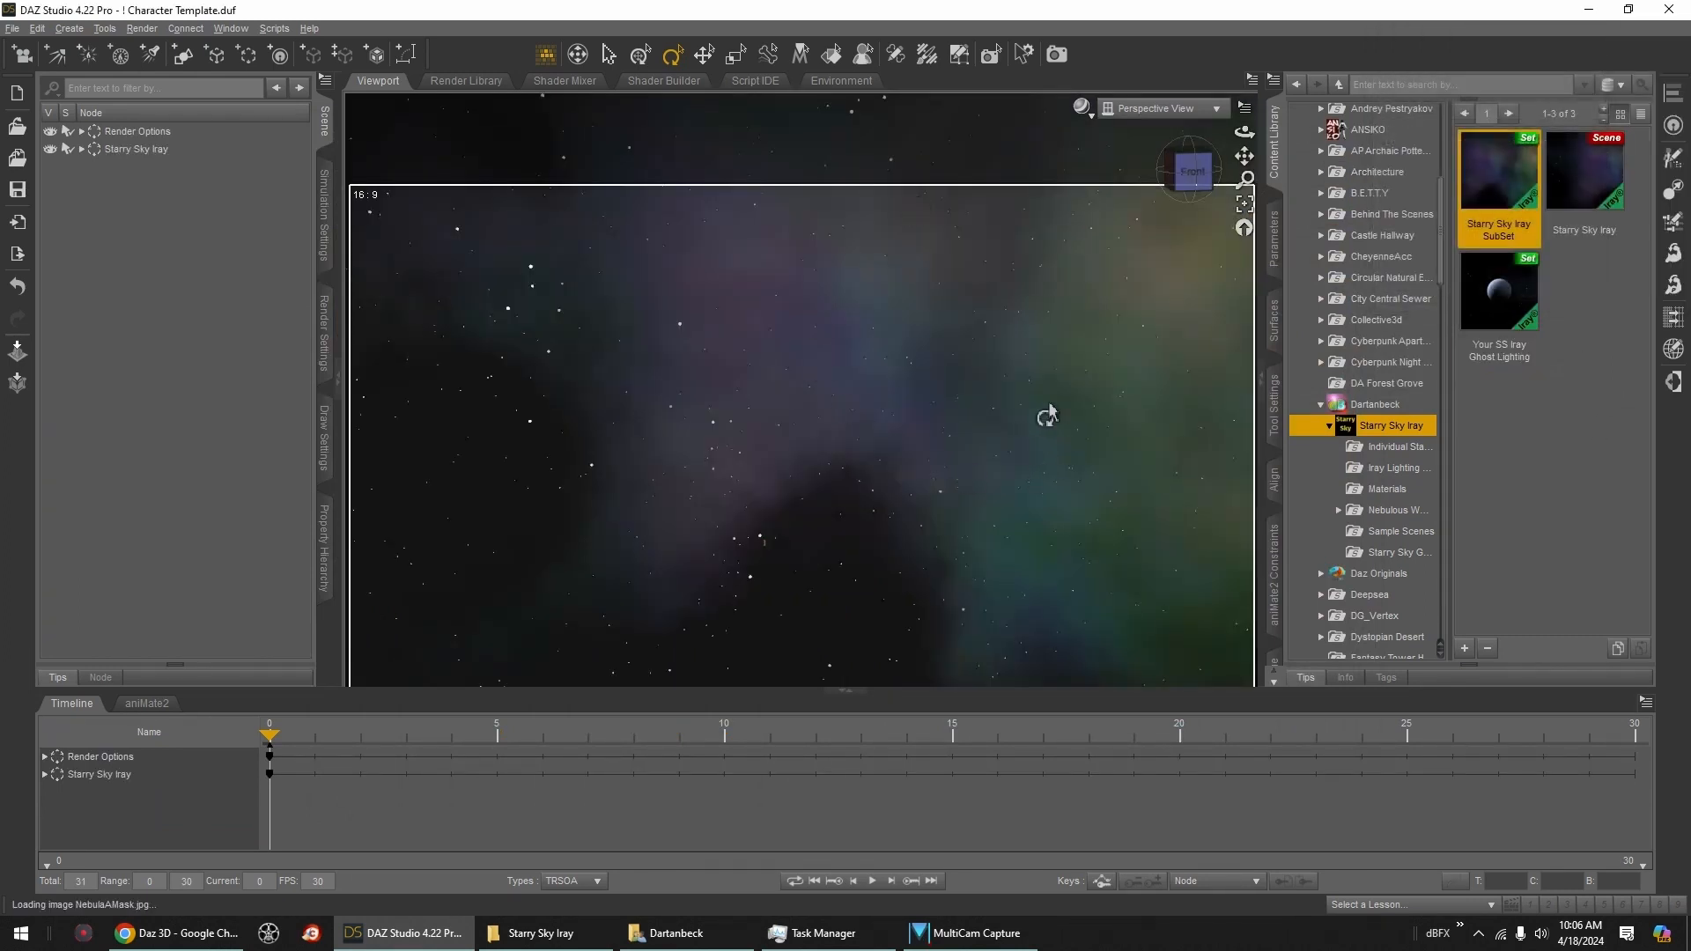
pyautogui.click(1193, 171)
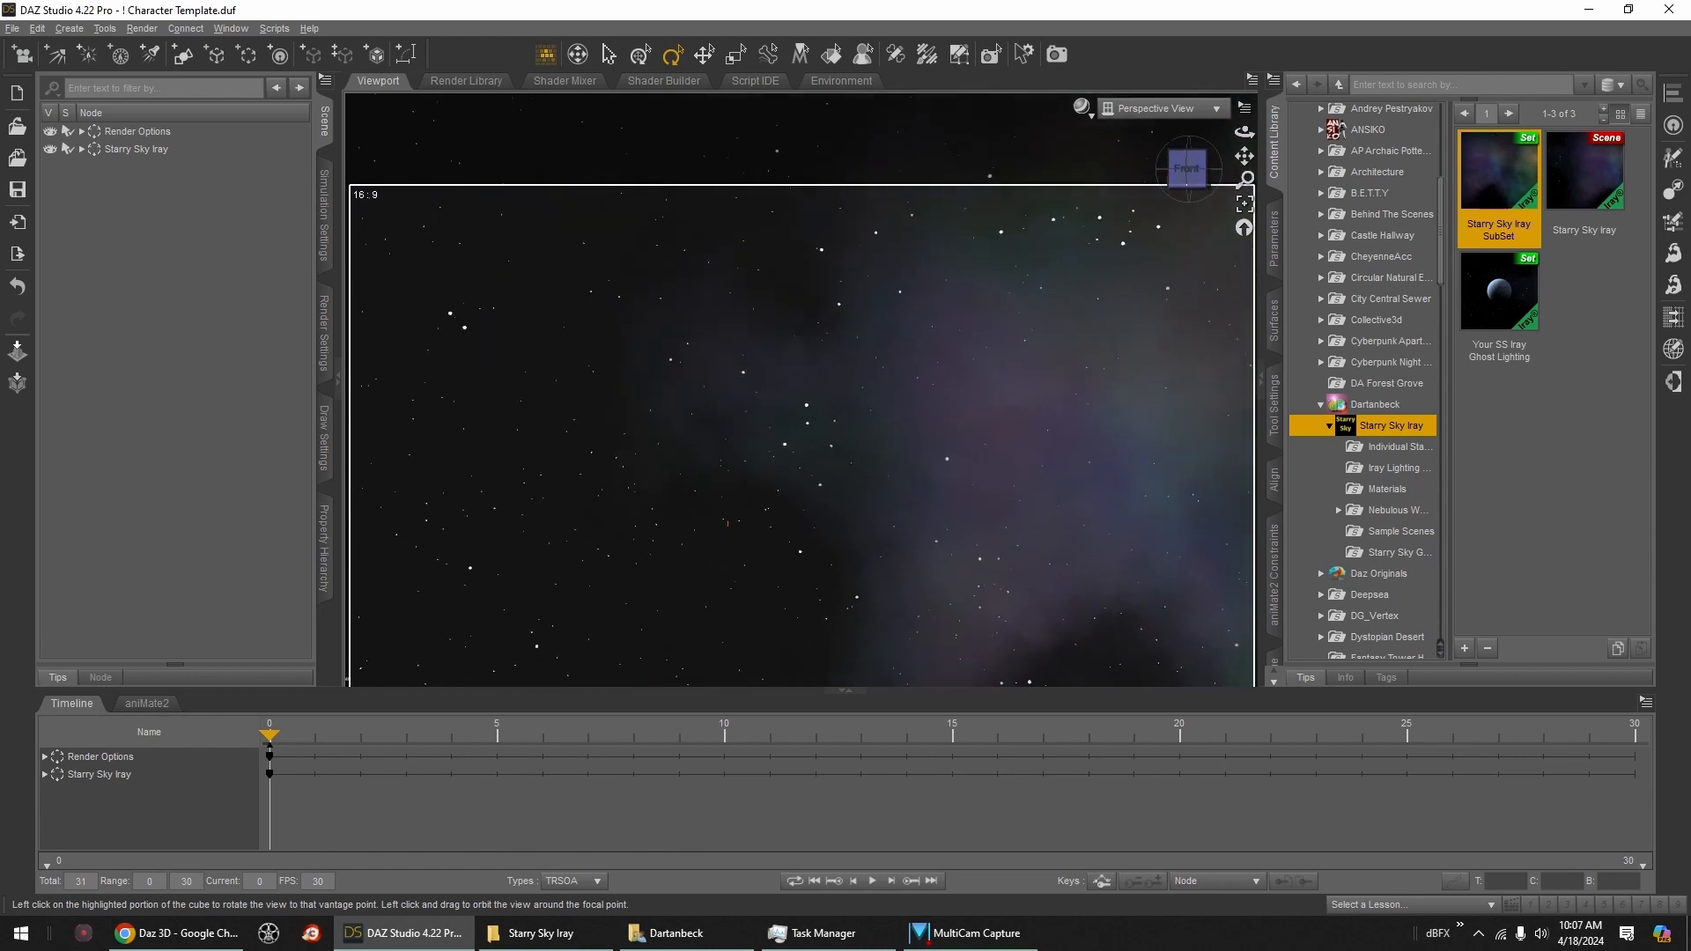
pyautogui.click(82, 150)
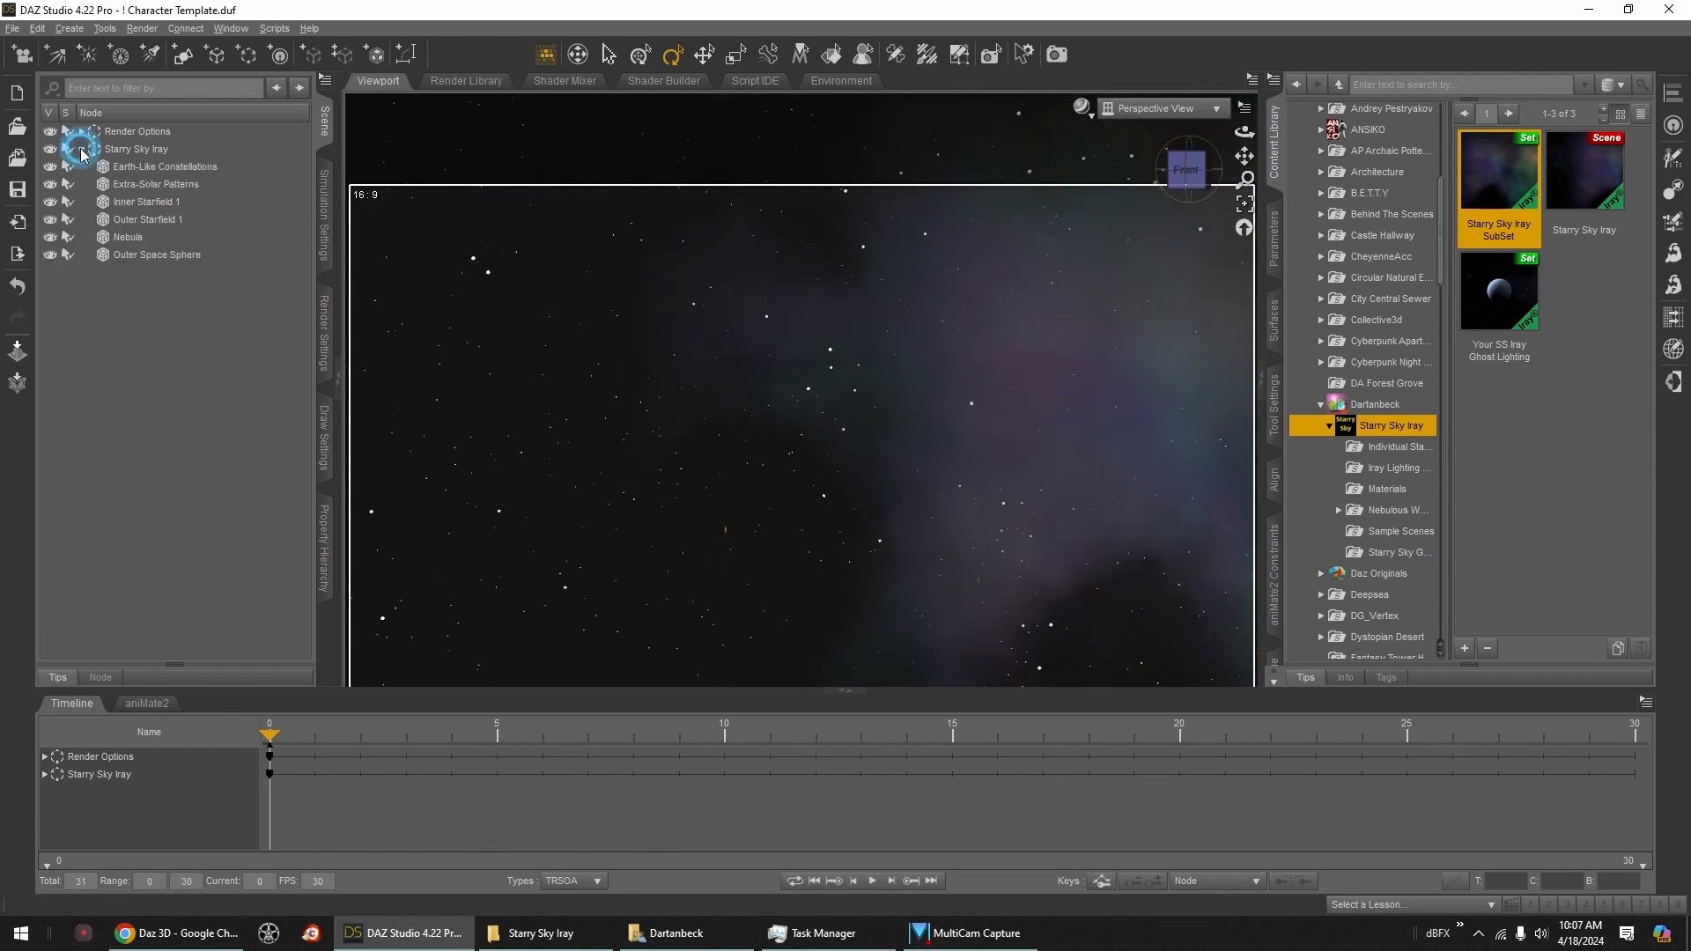
# Step: Frame the Earth-Like Constellations layer in the viewport and examine the whole star sphere from slightly different angles
pyautogui.click(141, 168)
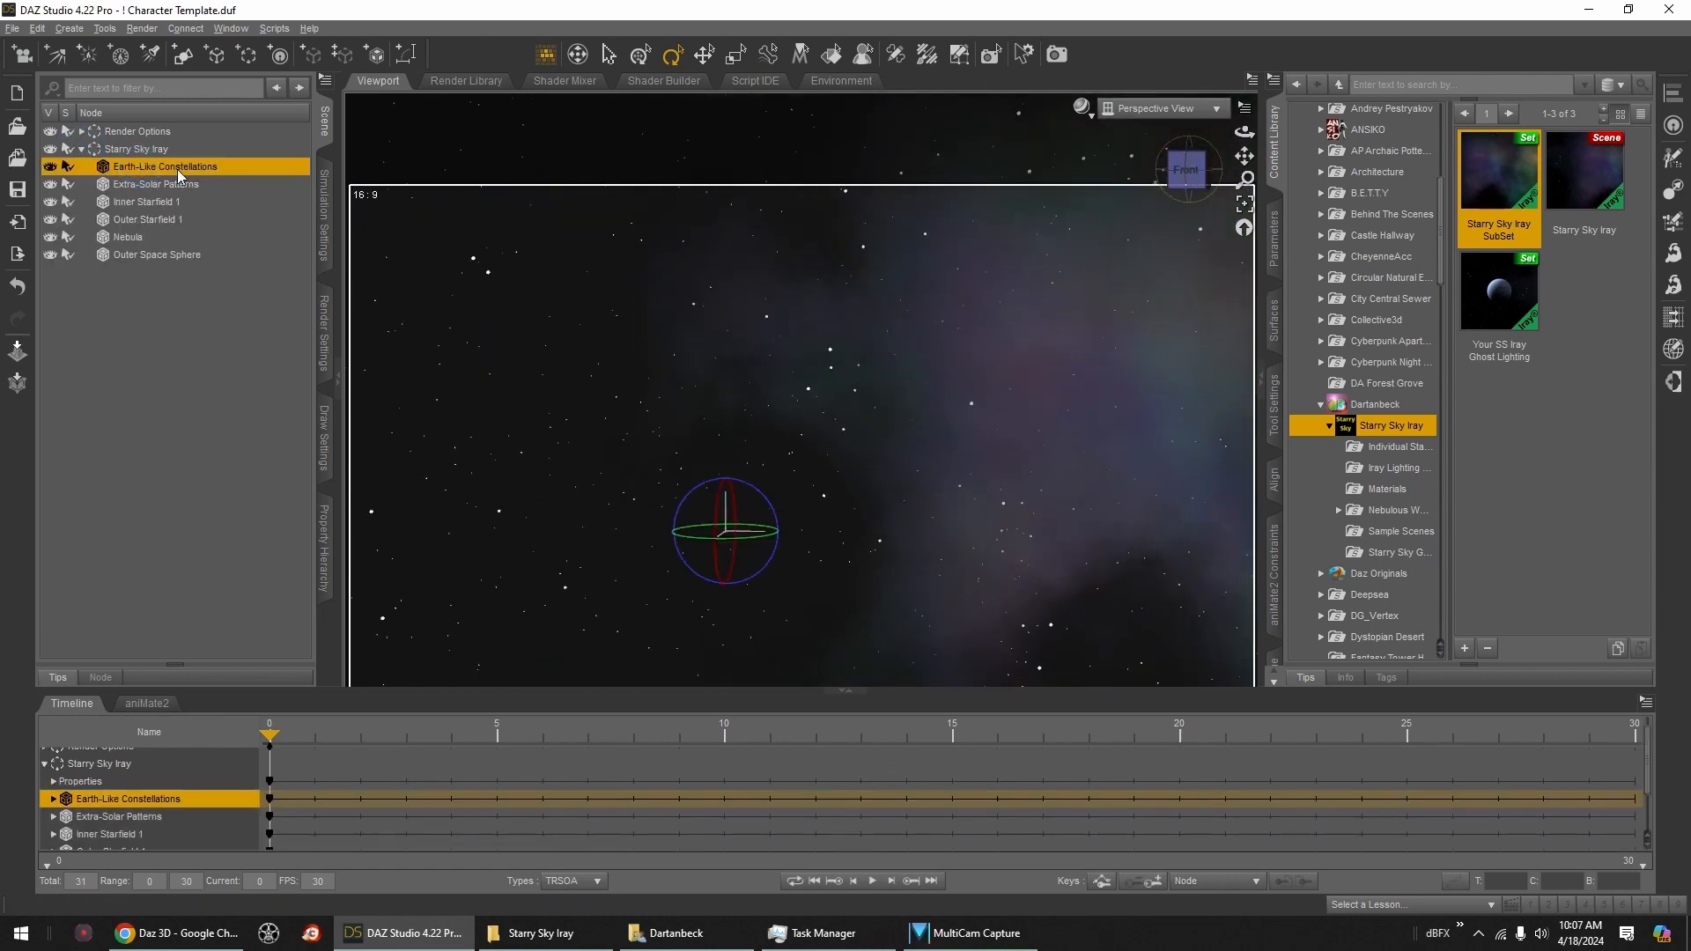
pyautogui.click(1246, 207)
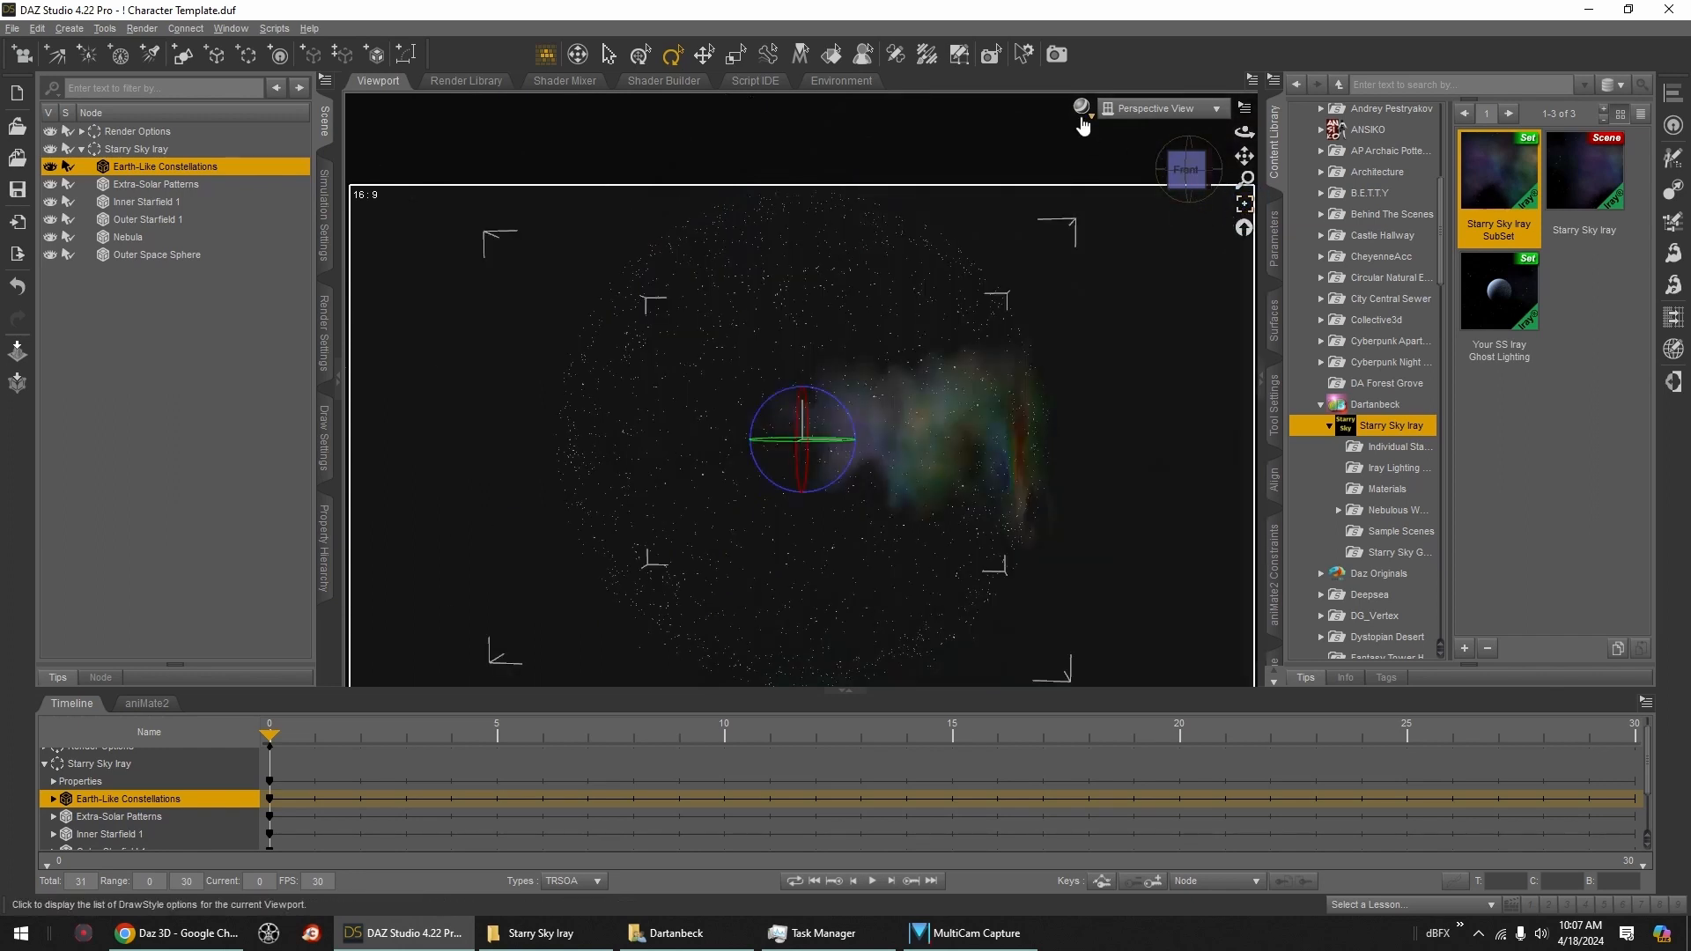
pyautogui.click(609, 55)
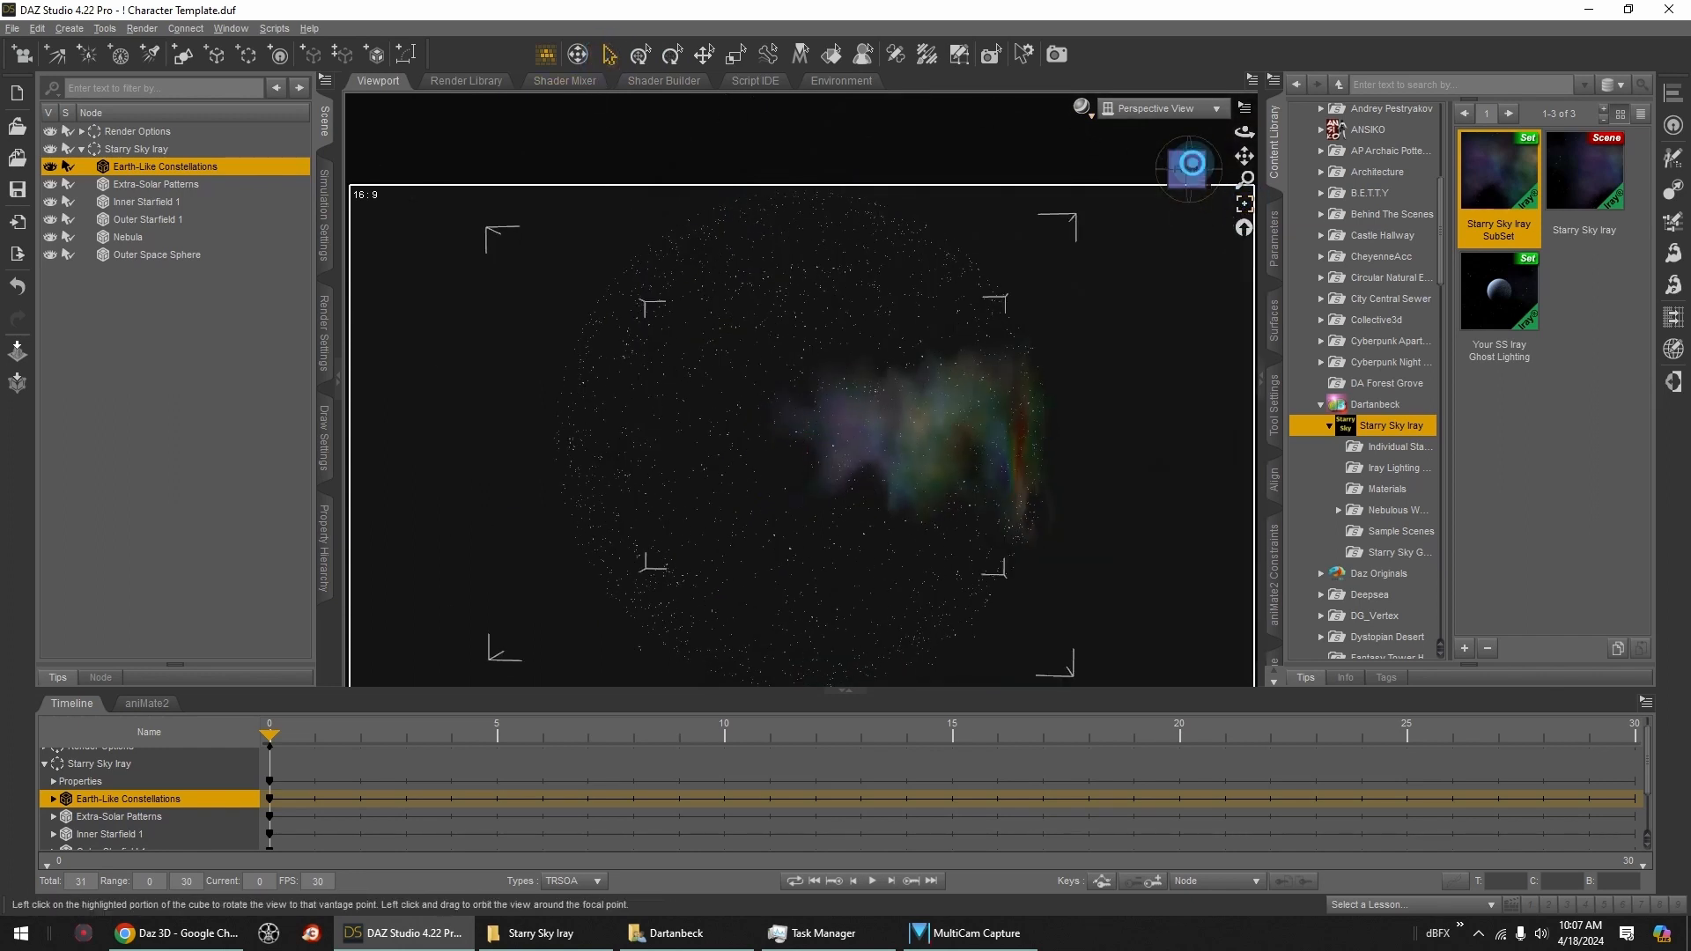
pyautogui.click(1191, 164)
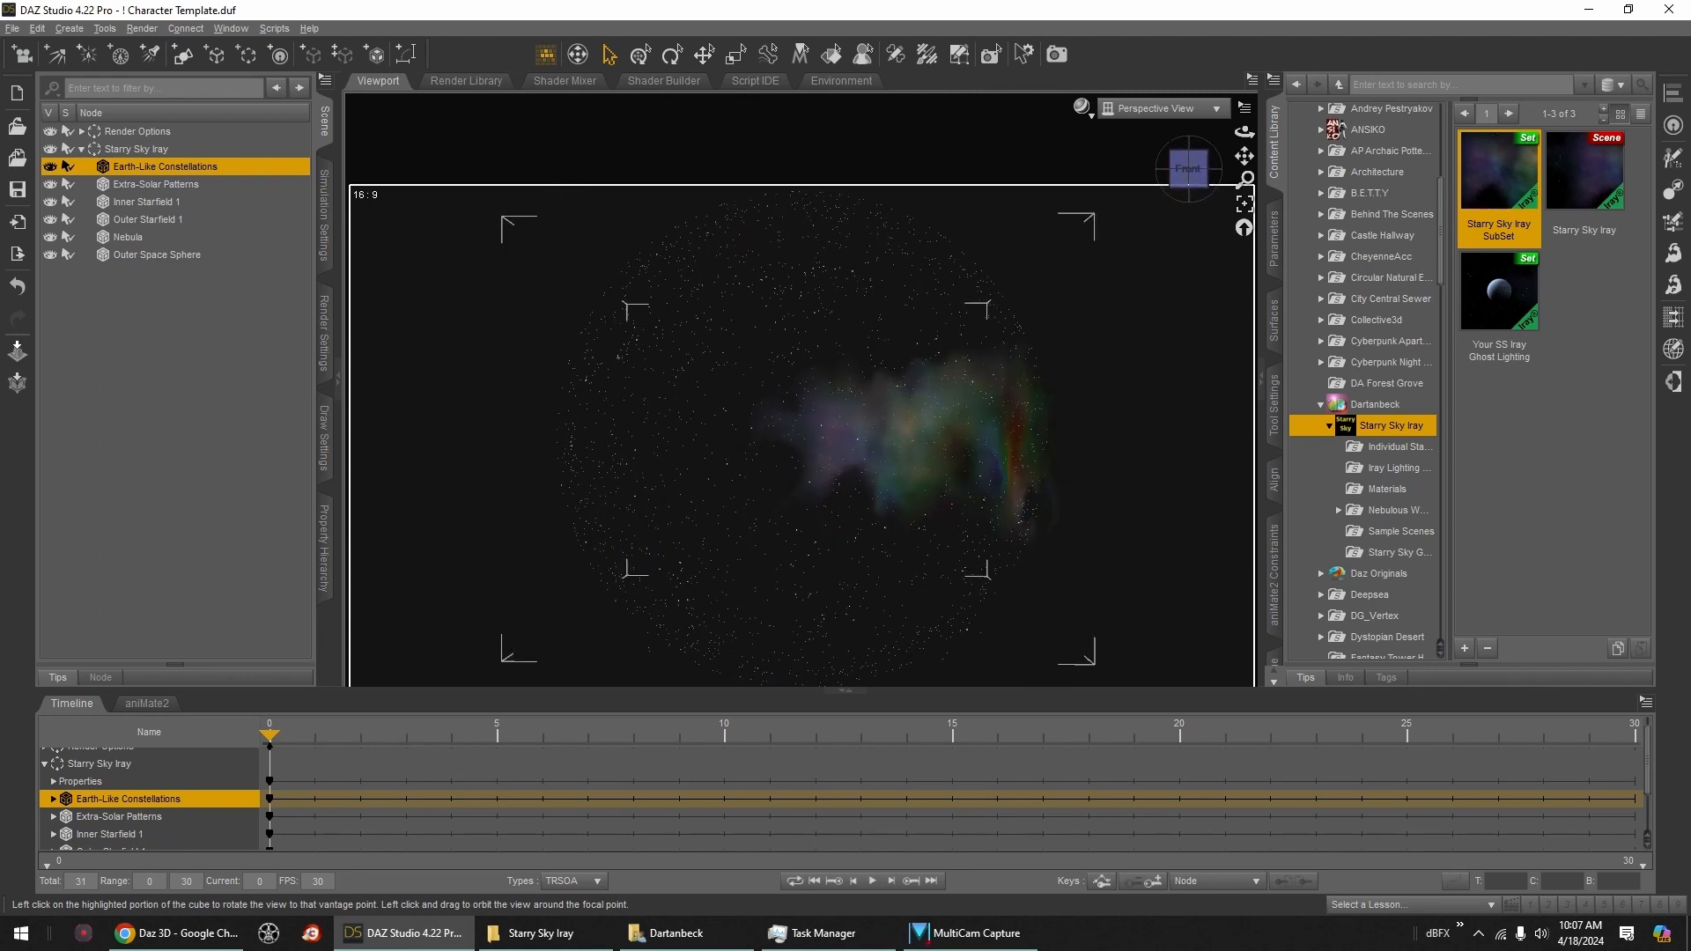
pyautogui.click(1195, 181)
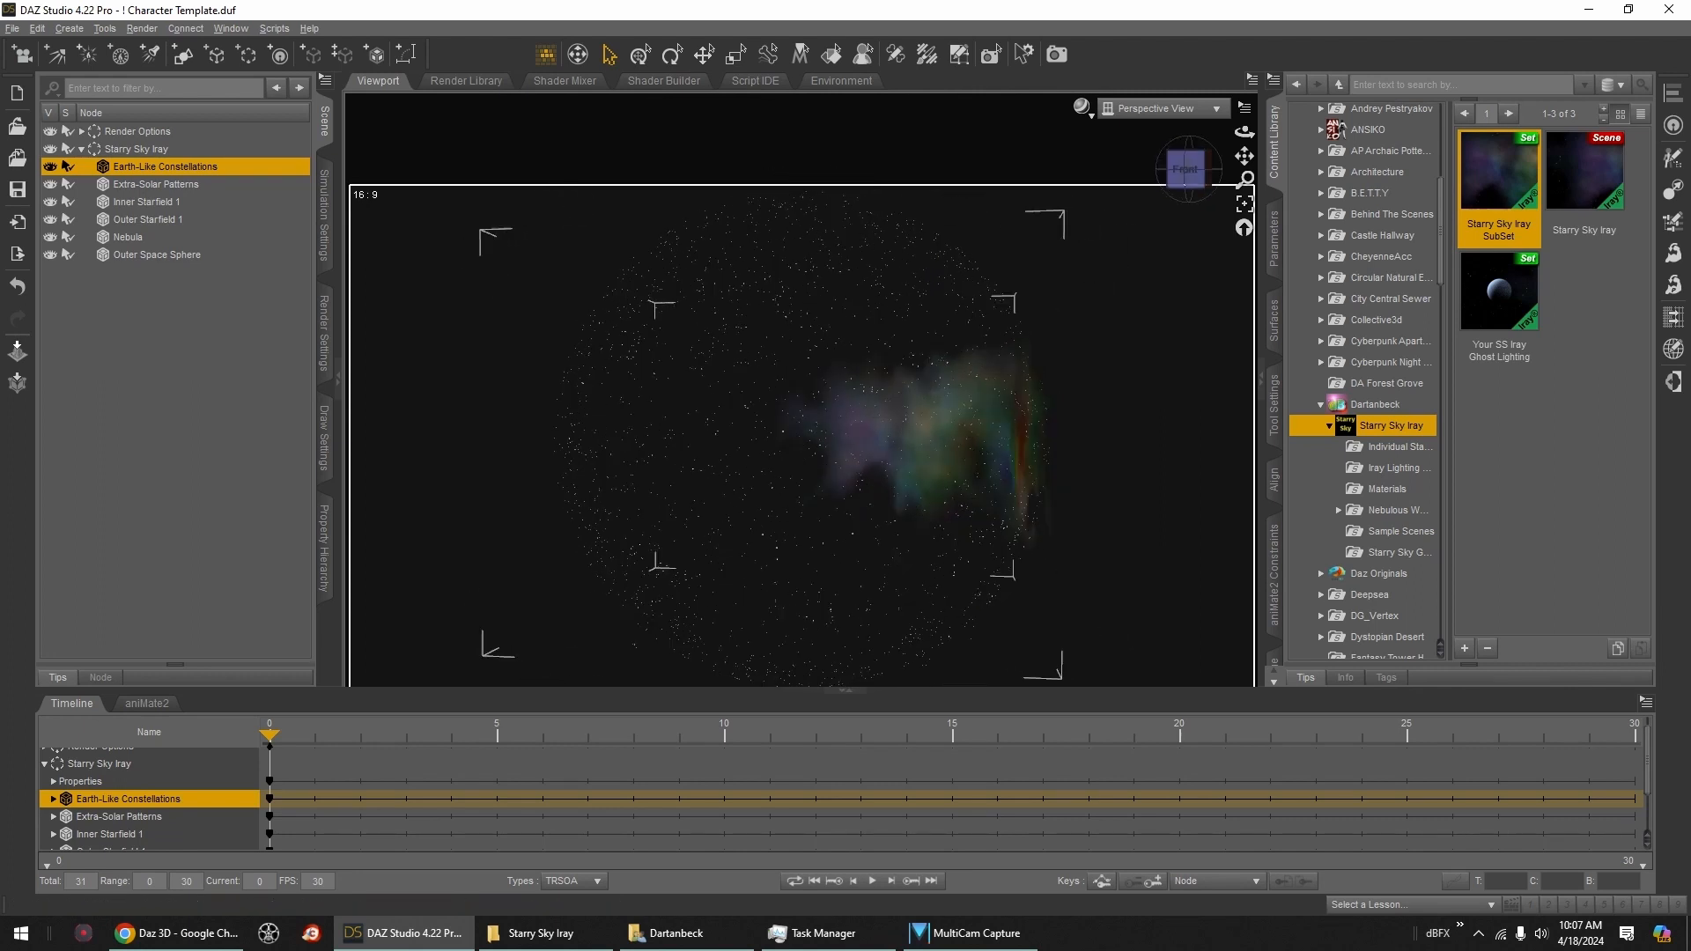
# Step: Try rotating the Earth-Like Constellations layer to -14.07 about the Y axis, and undo the rotation
pyautogui.click(1274, 240)
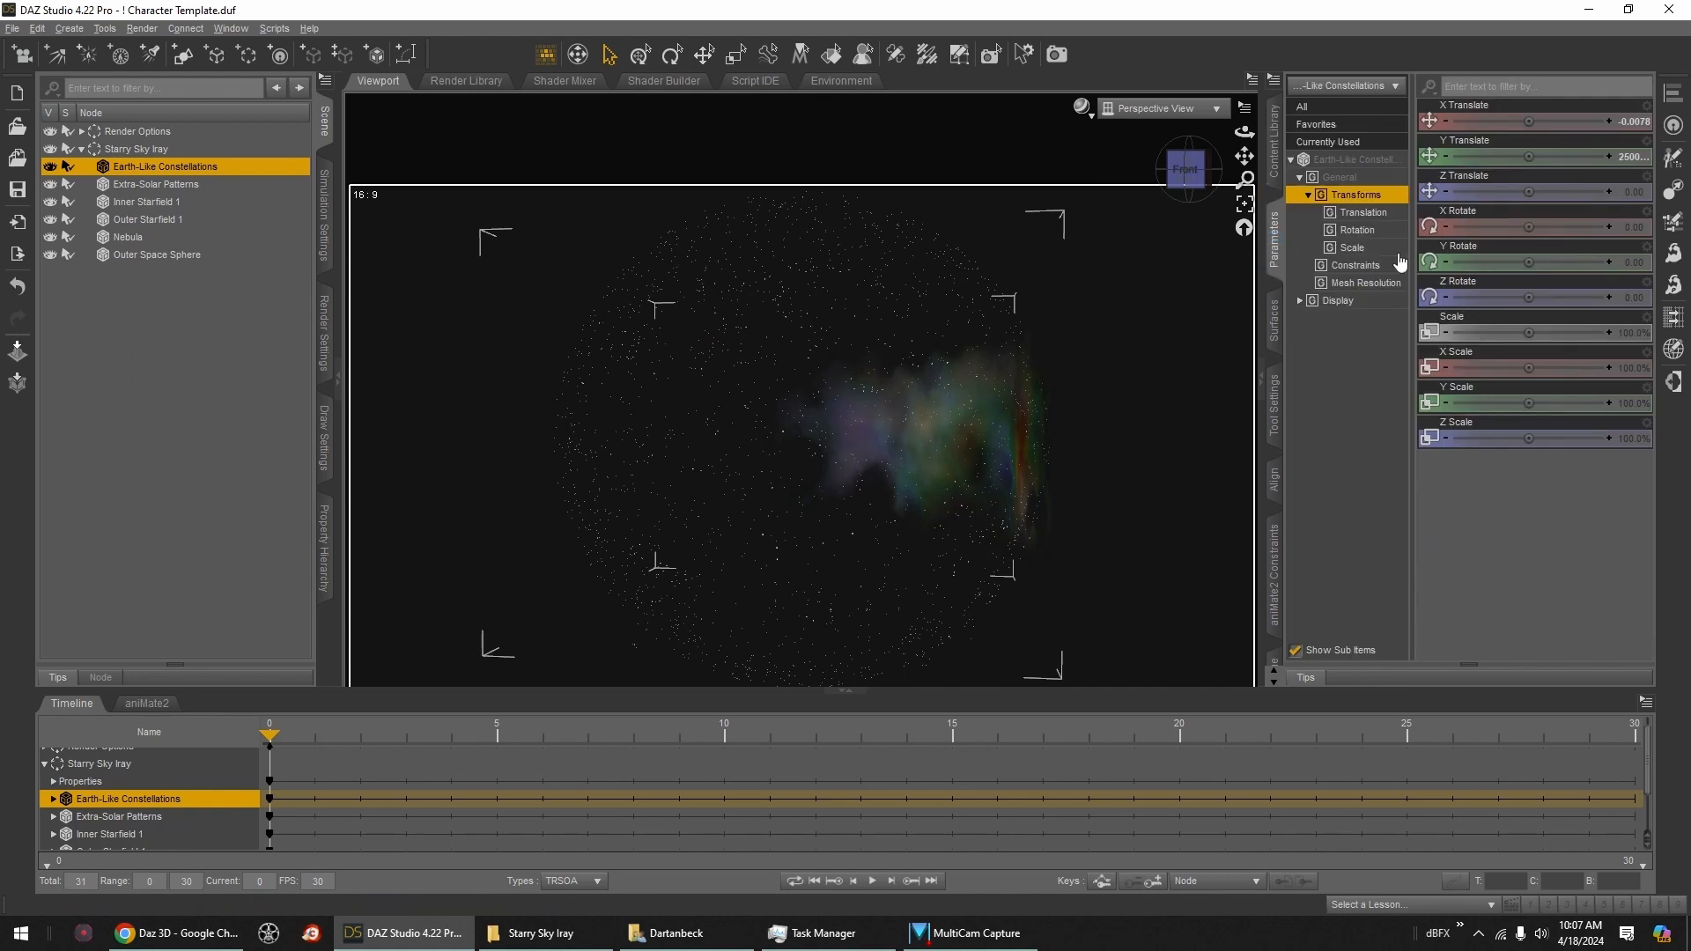
pyautogui.moveTo(1529, 261)
pyautogui.mouseDown()
pyautogui.moveTo(1552, 262)
pyautogui.moveTo(1496, 262)
pyautogui.mouseUp()
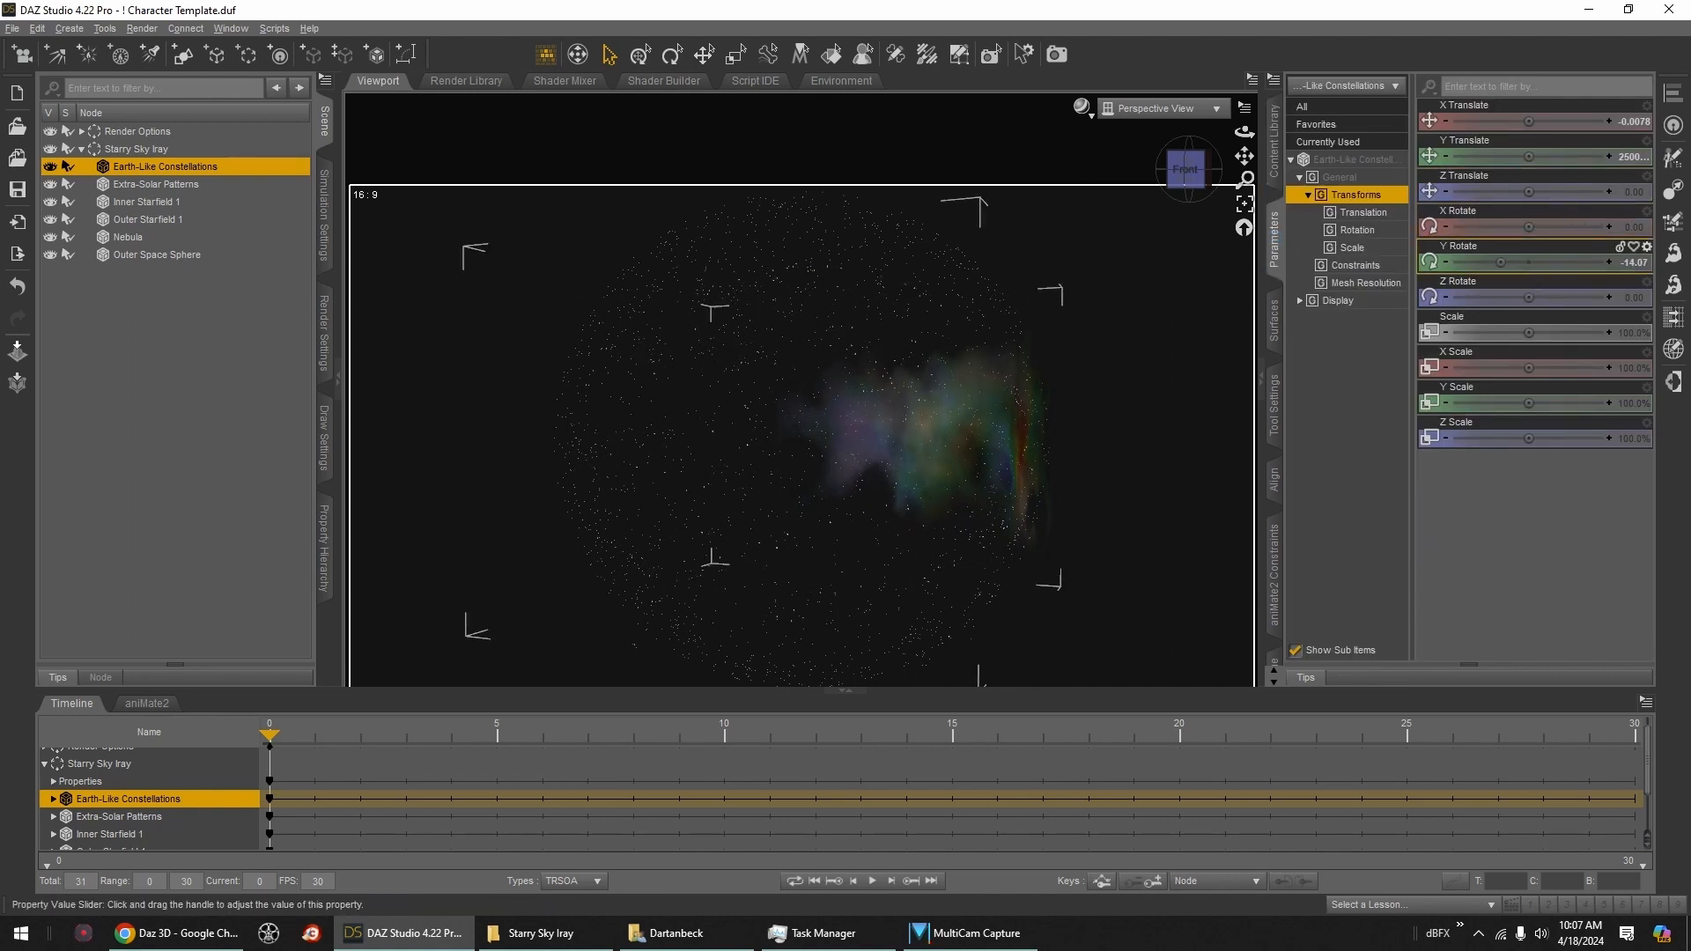
pyautogui.hotkey('ctrl', 'z')
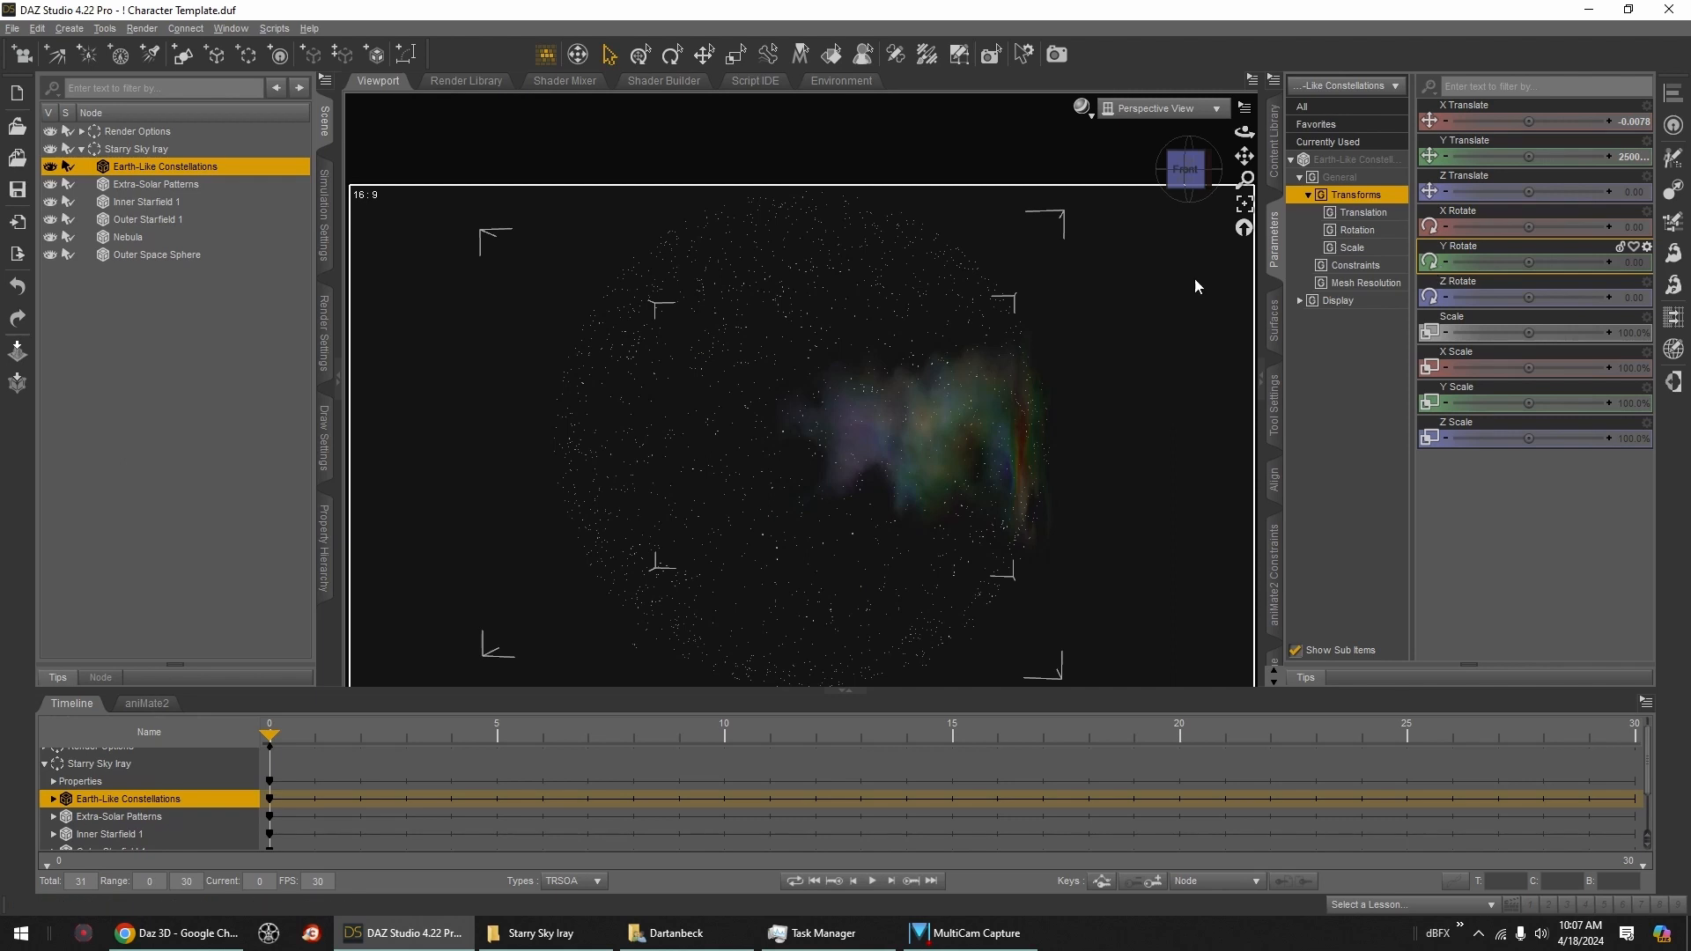
# Step: Try a slight positive Y rotation on the Inner Starfield 1 layer, and undo it
pyautogui.click(134, 203)
pyautogui.moveTo(1526, 261); pyautogui.dragTo(1562, 262)
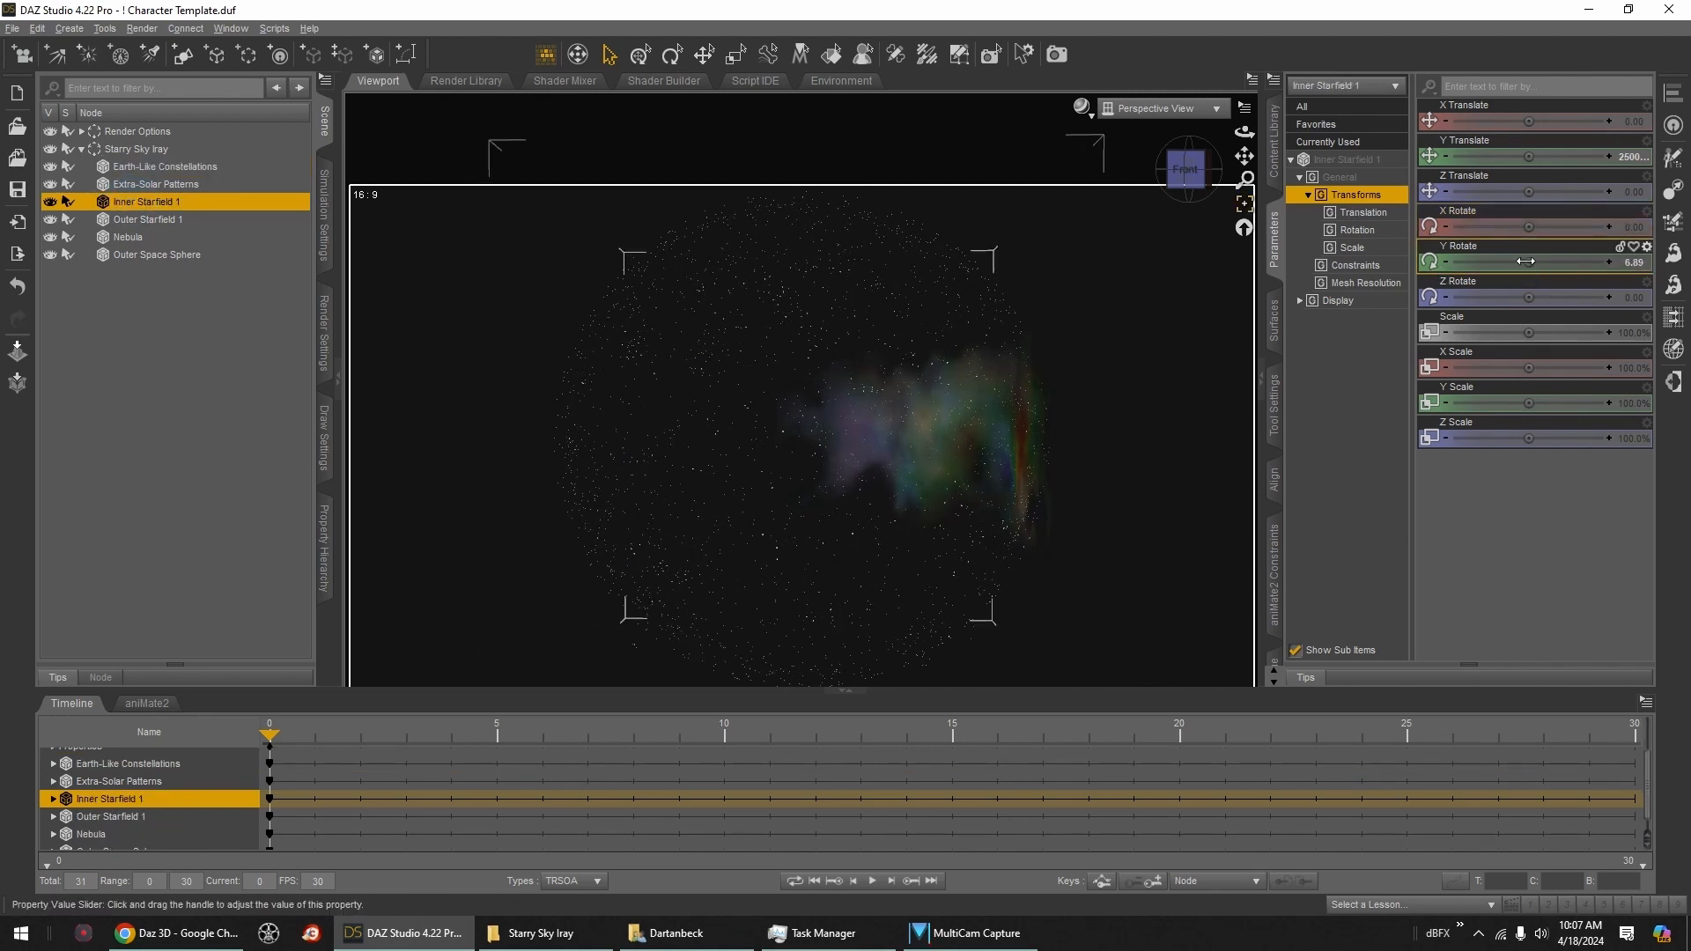
pyautogui.hotkey('ctrl', 'z')
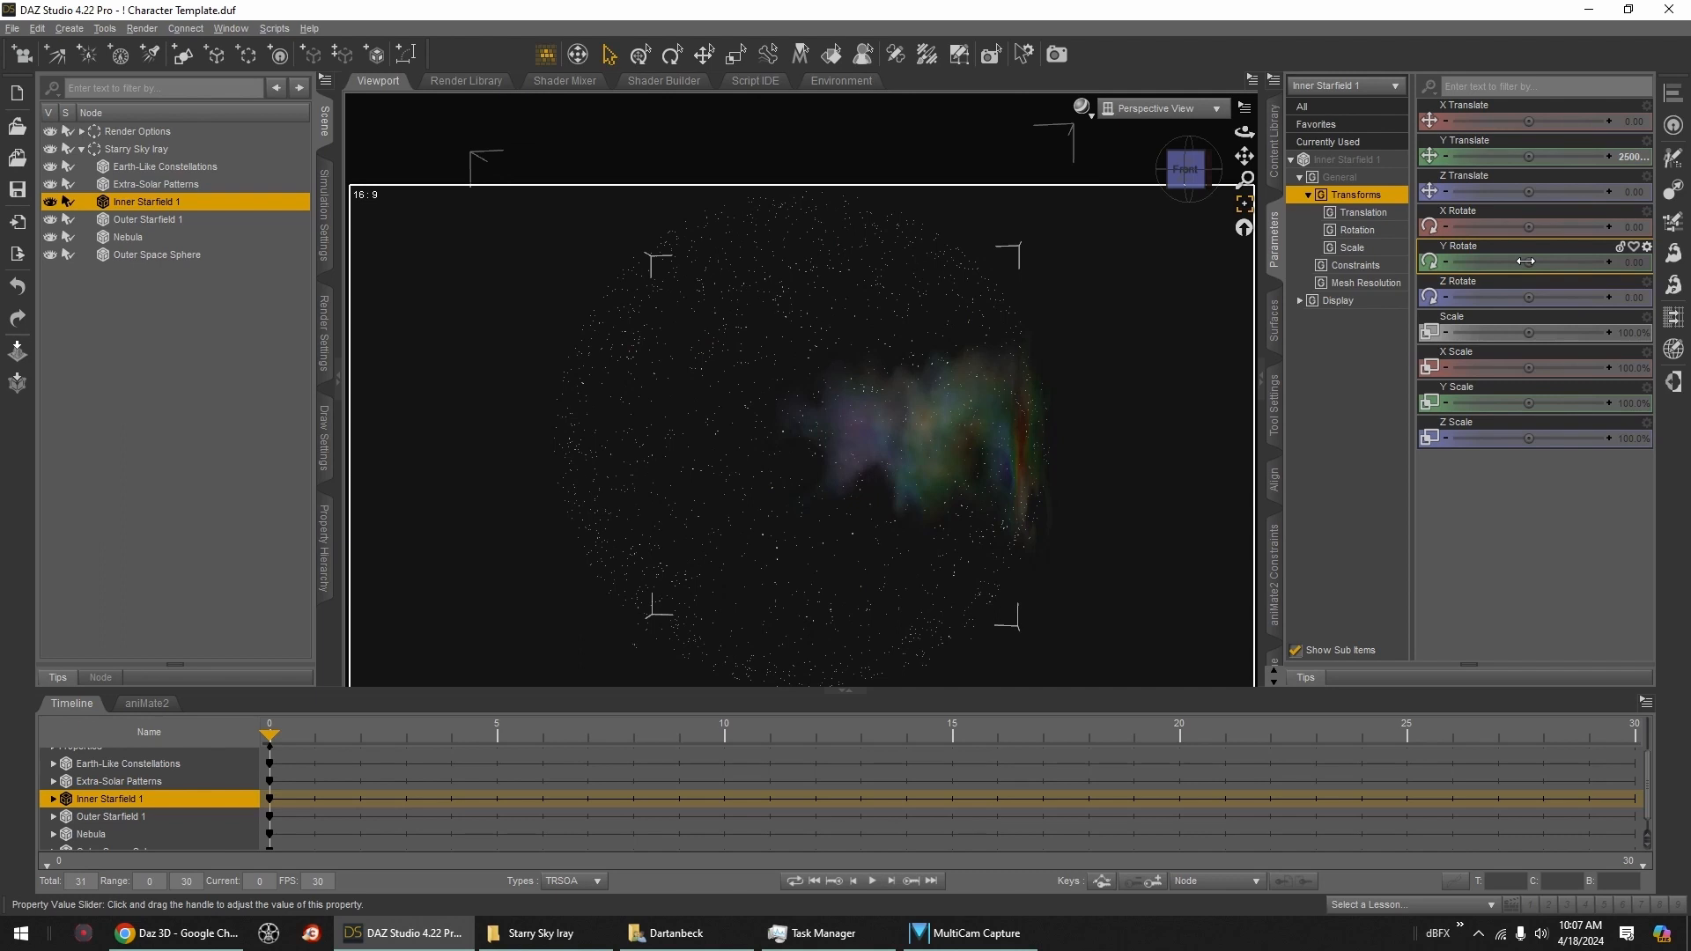
# Step: Try rotating the whole Starry Sky Iray group about the Z and Y axes, and undo both rotations
pyautogui.click(162, 149)
pyautogui.moveTo(1528, 298); pyautogui.dragTo(1461, 262)
pyautogui.hotkey('ctrl', 'z')
pyautogui.hotkey('ctrl', 'z')
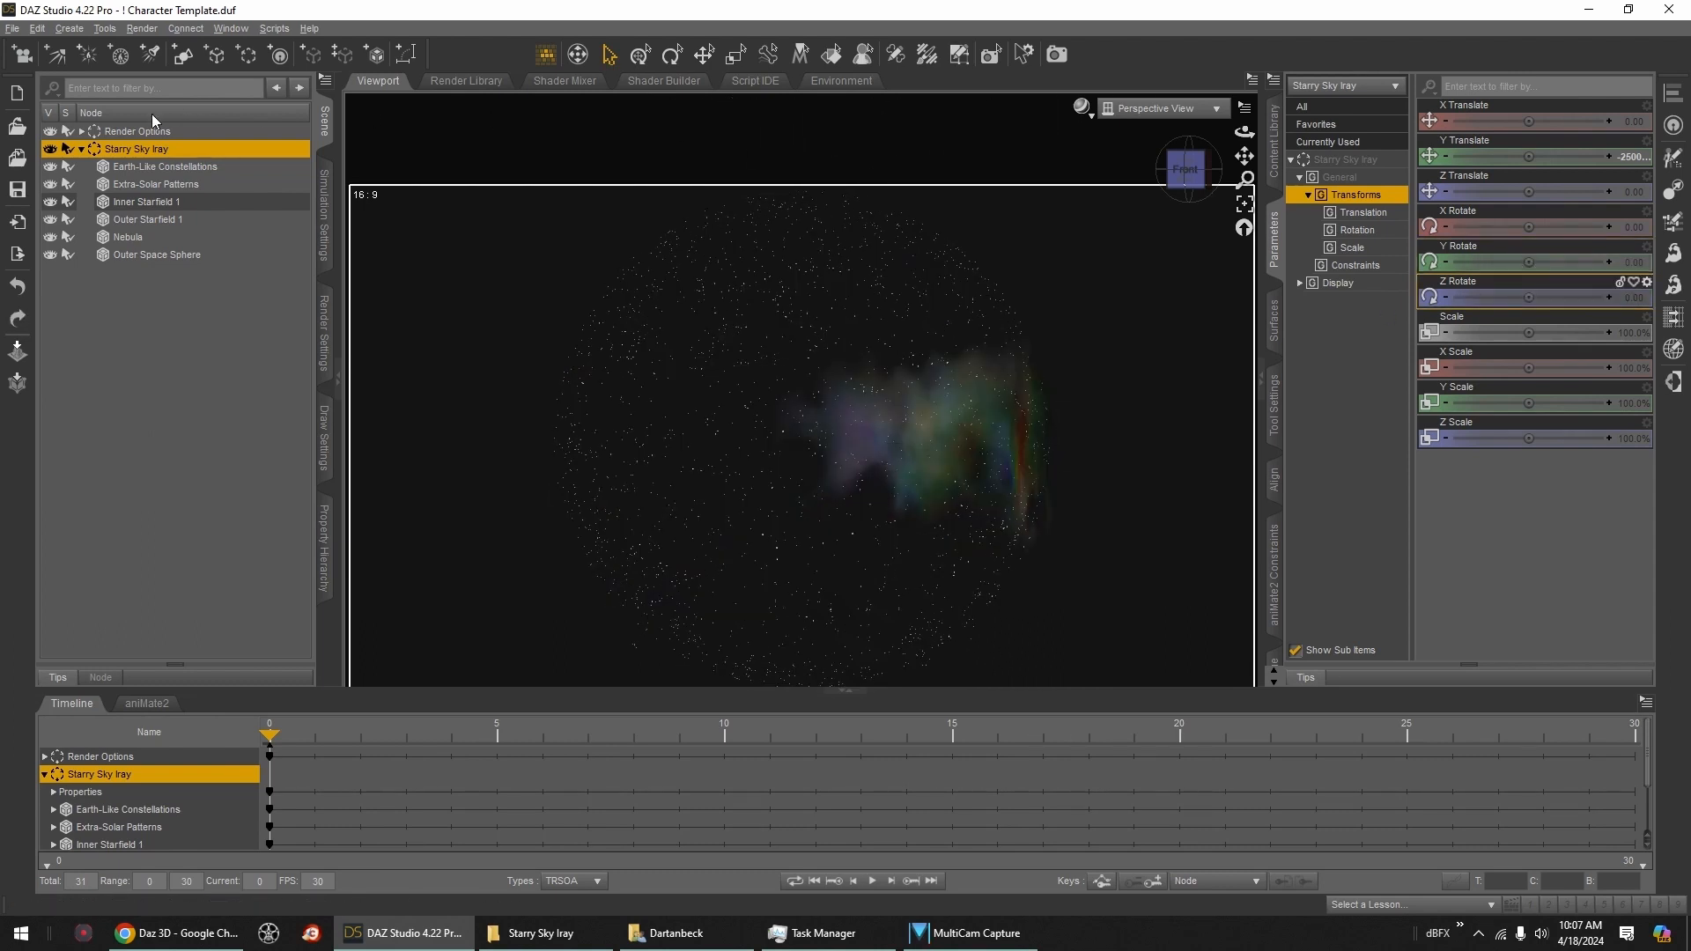
# Step: Create a new null with default settings and frame it to view the sky from inside the sphere
pyautogui.click(69, 28)
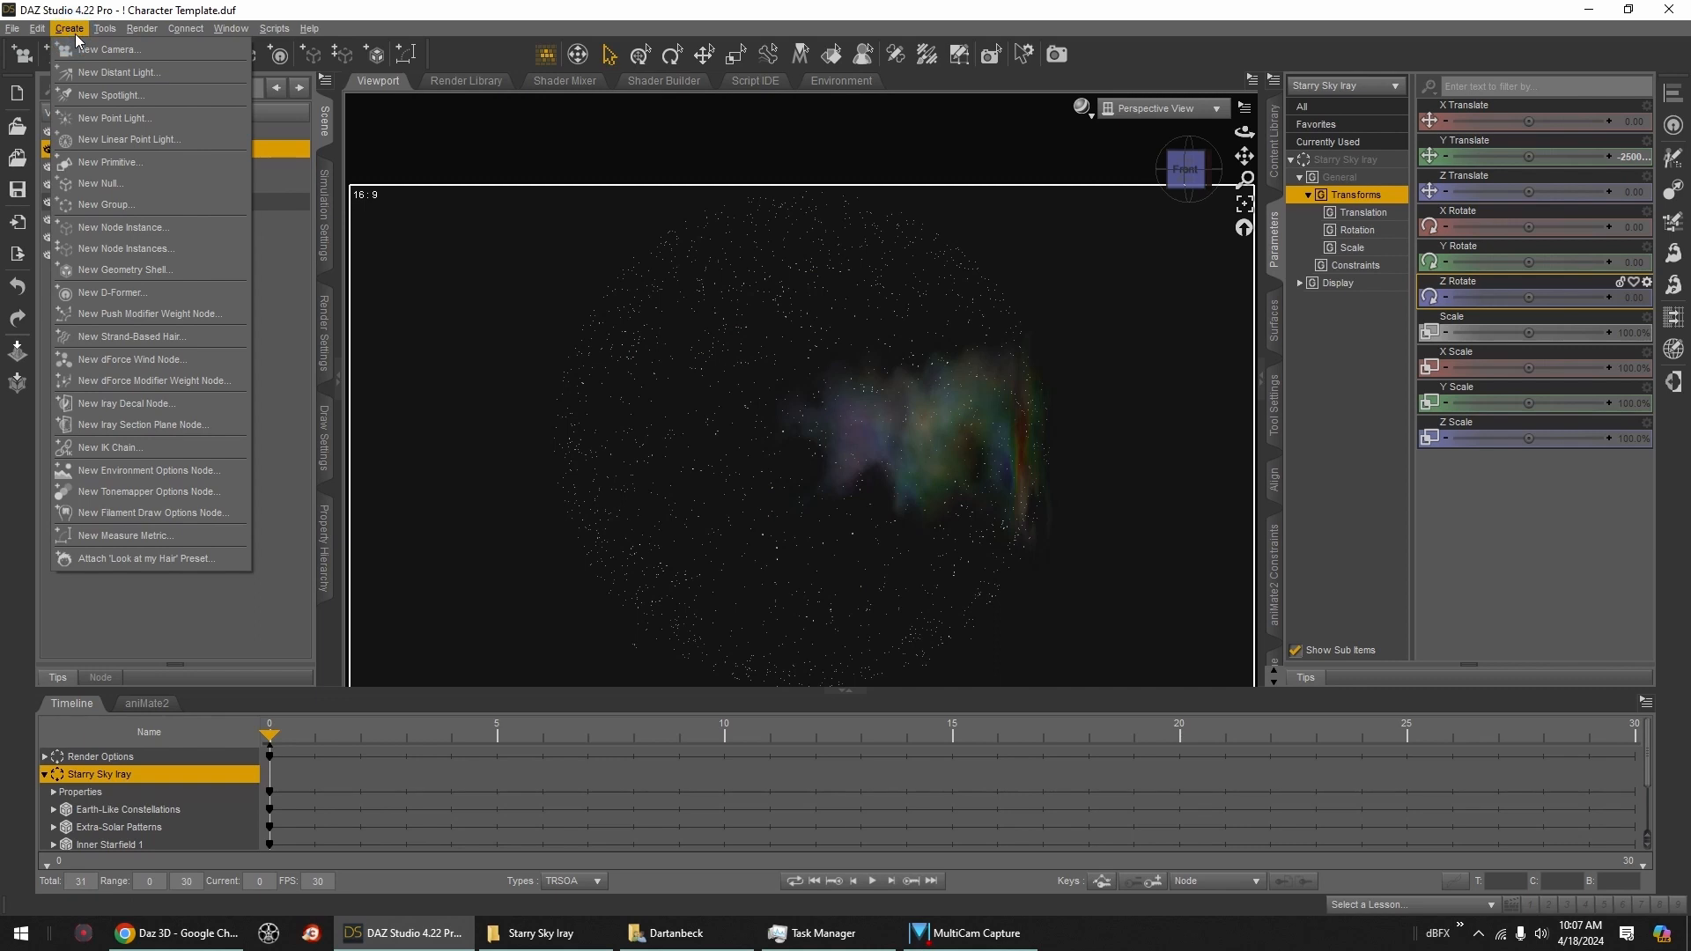
pyautogui.click(97, 183)
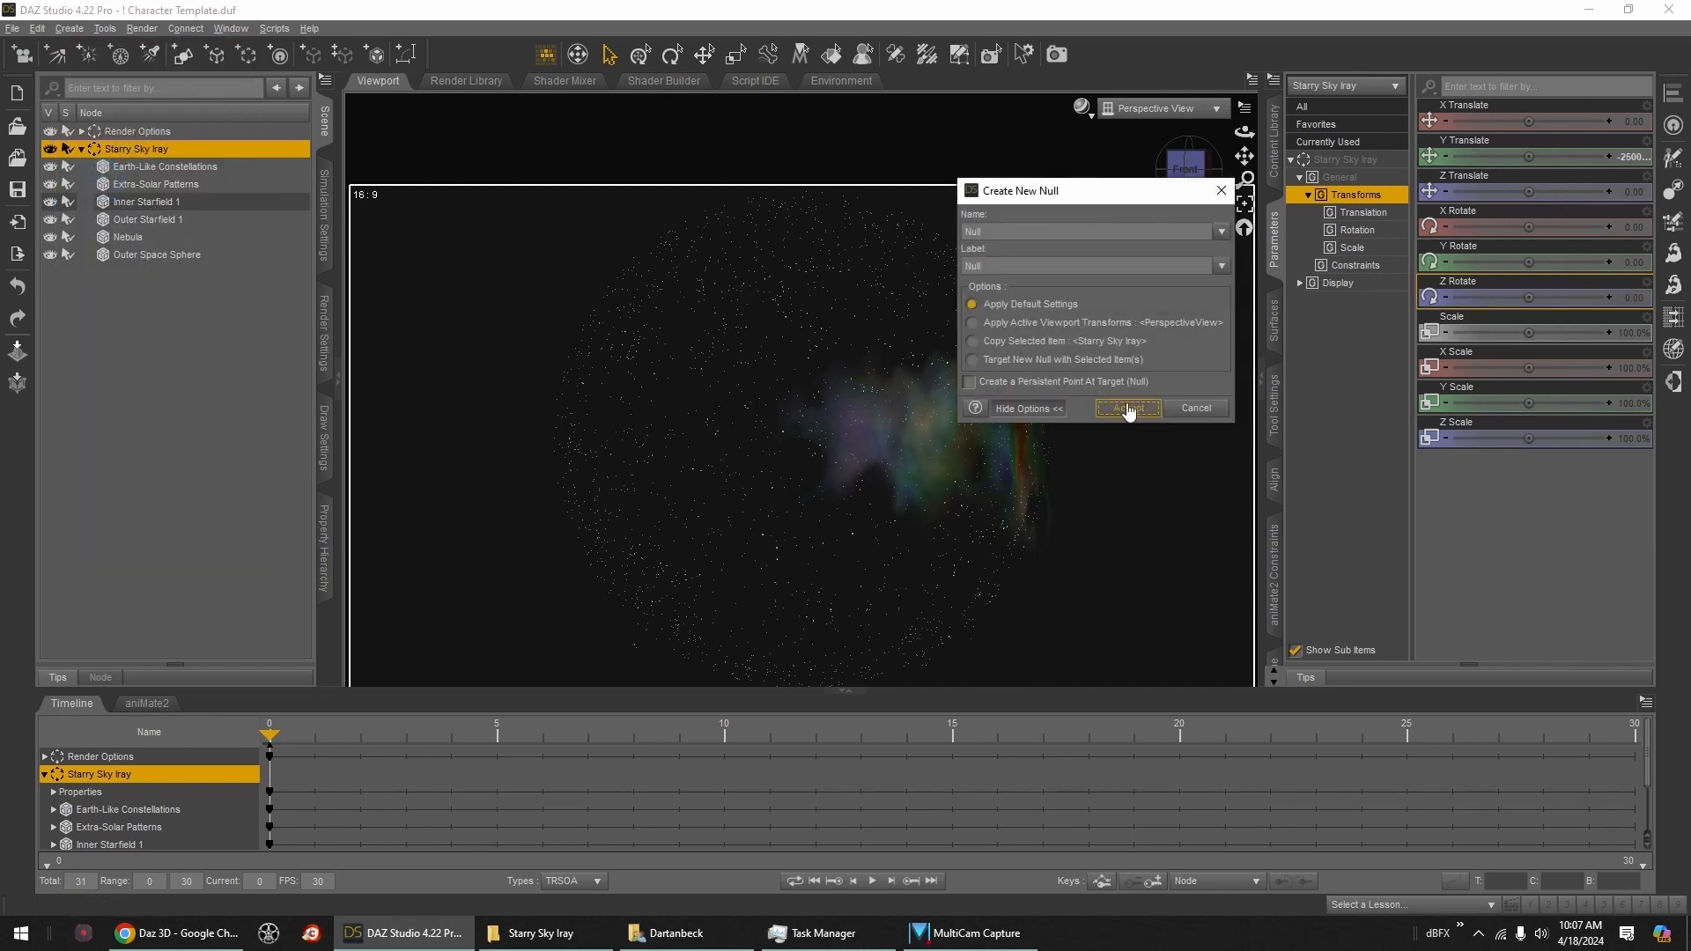
pyautogui.click(1129, 409)
pyautogui.click(1244, 208)
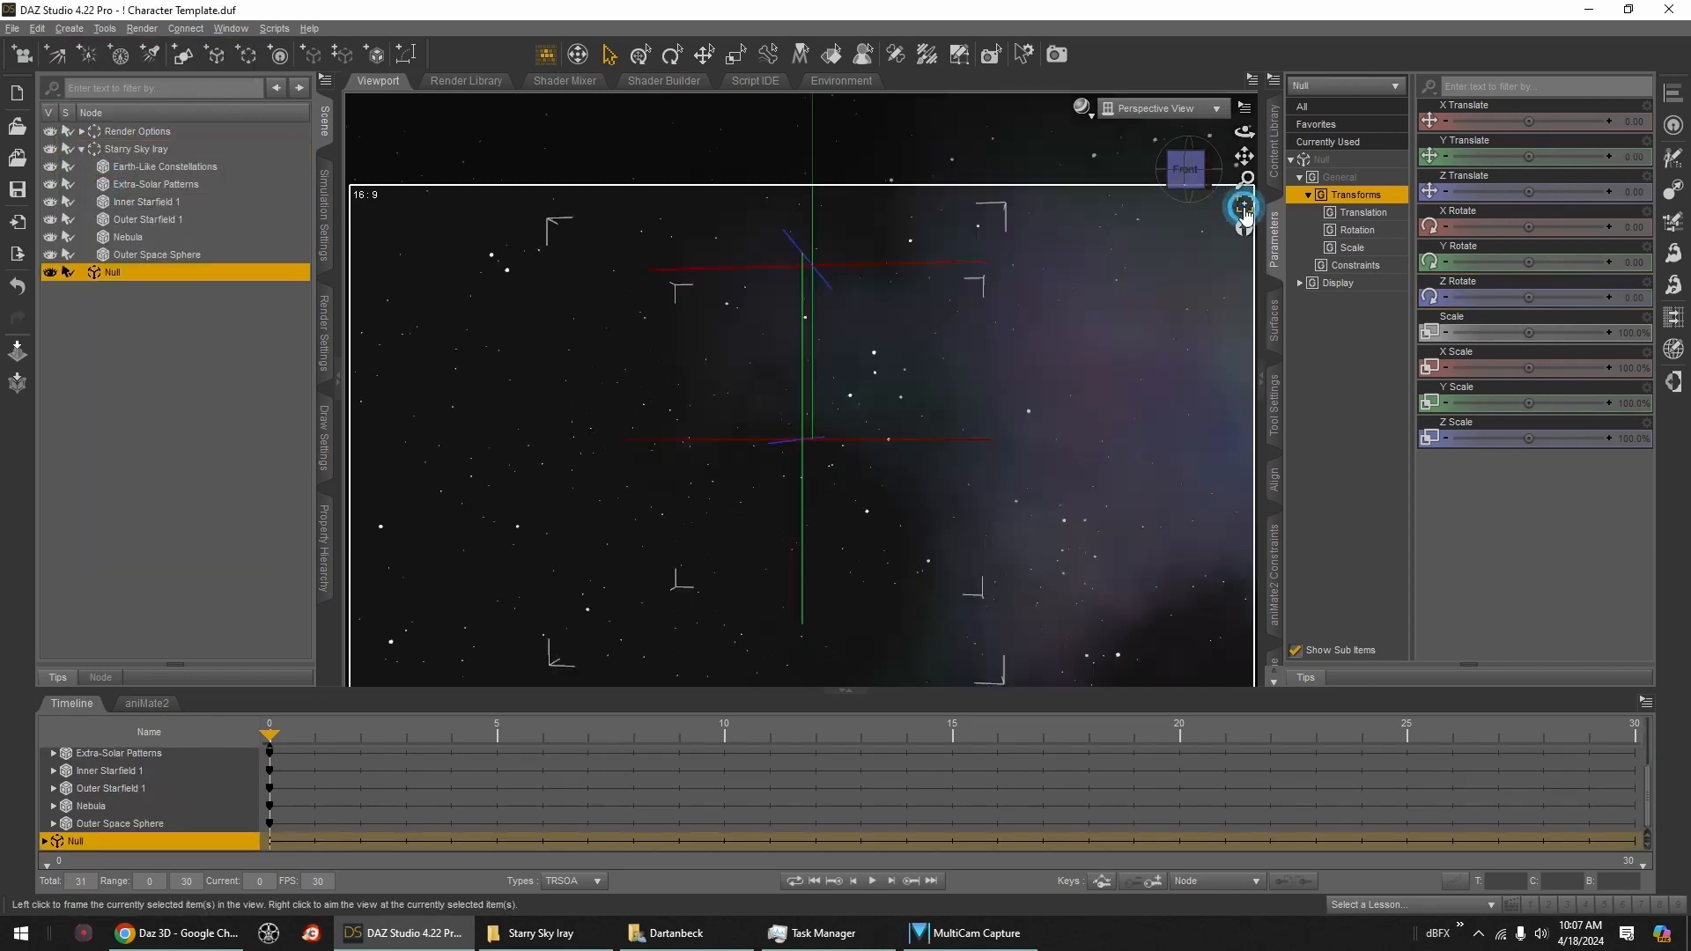
pyautogui.moveTo(994, 384); pyautogui.dragTo(1070, 387, button='middle')
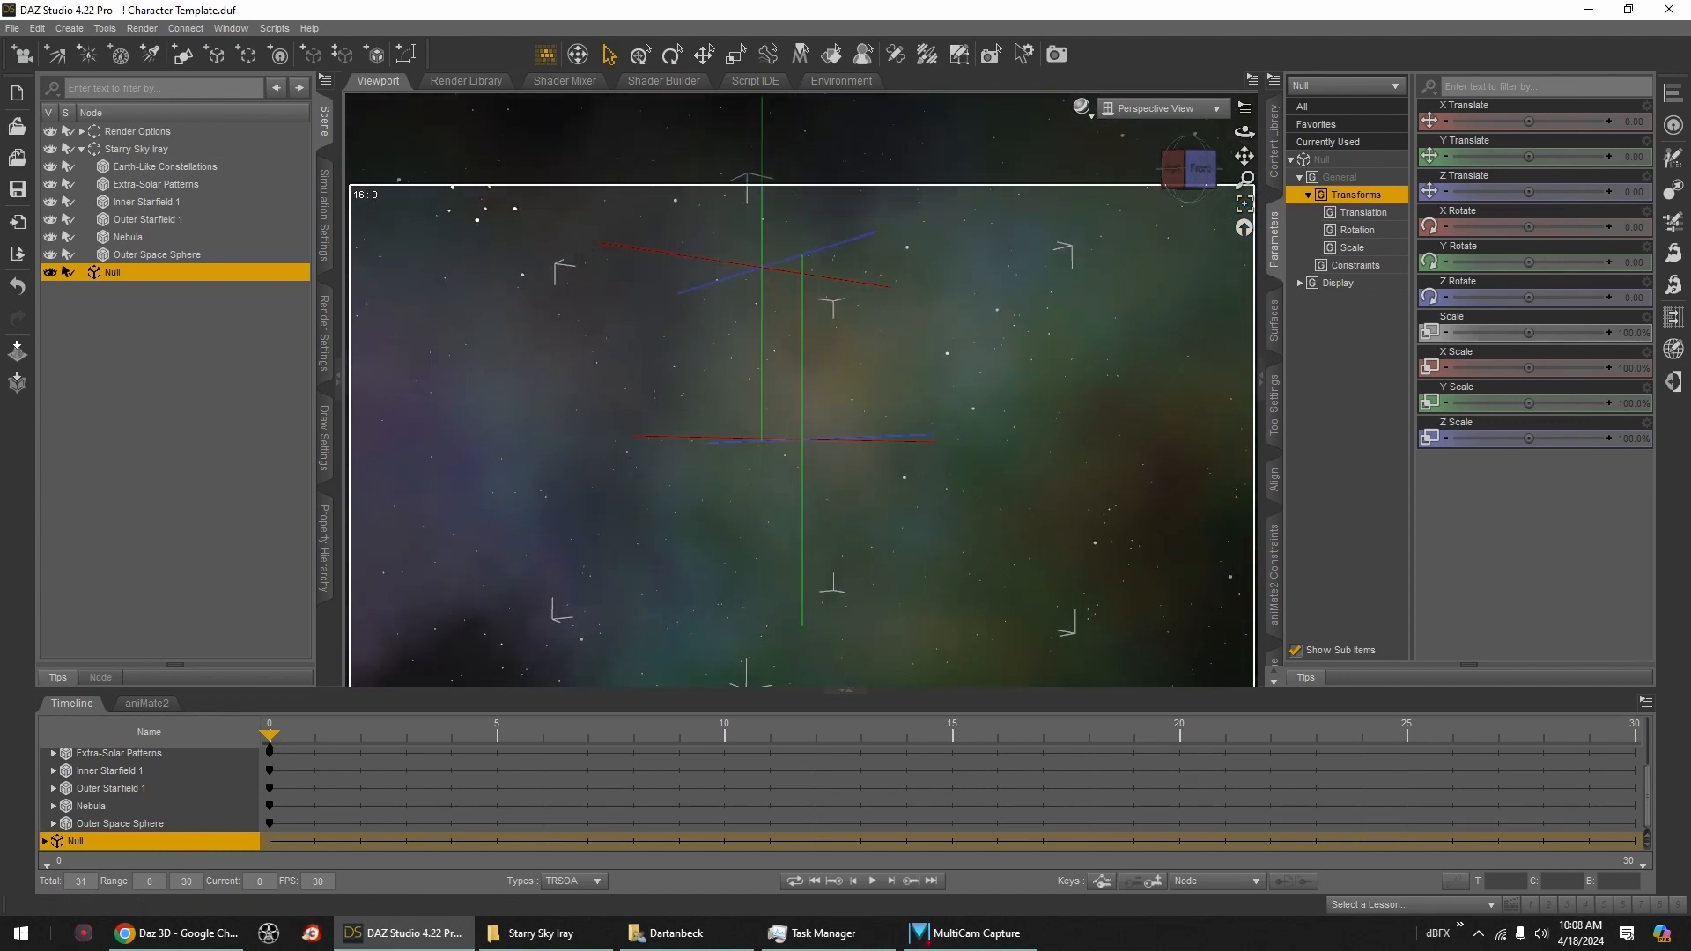
# Step: Rotate the Starry Sky Iray group to -45.90 about the Z axis and look over the tilted nebula
pyautogui.click(137, 168)
pyautogui.click(134, 149)
pyautogui.moveTo(1528, 297); pyautogui.dragTo(1427, 297)
pyautogui.moveTo(977, 405)
pyautogui.mouseDown(button='middle')
pyautogui.moveTo(930, 424)
pyautogui.moveTo(979, 405)
pyautogui.mouseUp(button='middle')
pyautogui.scroll(-5, 980, 405)
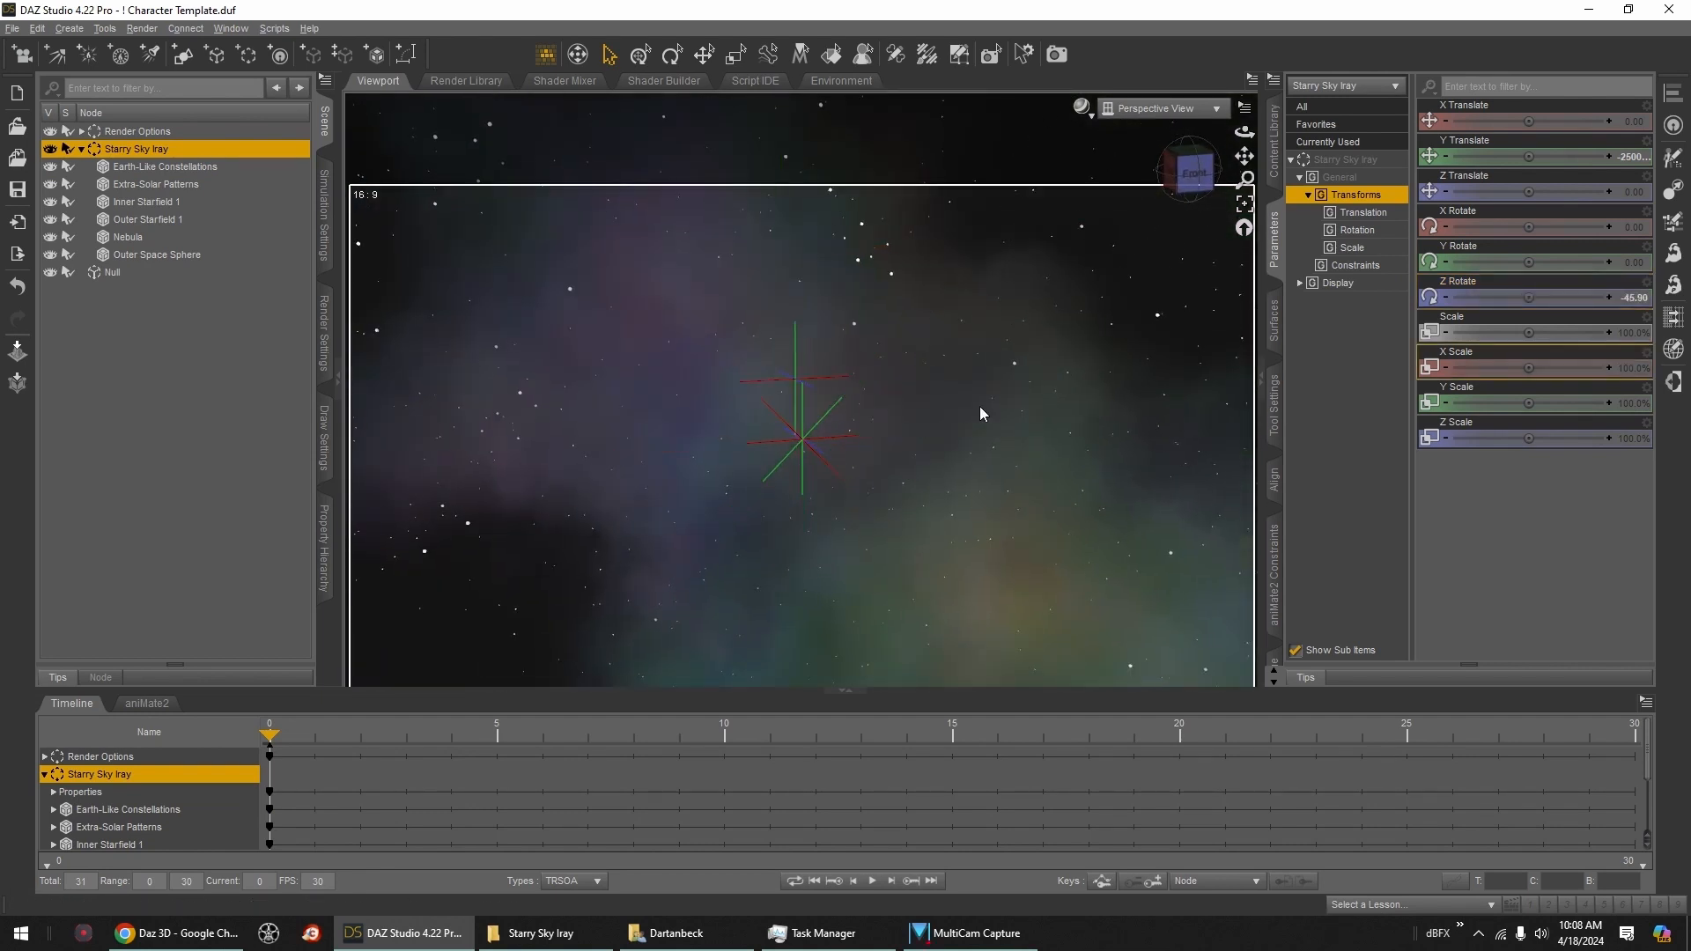
pyautogui.scroll(-3, 980, 407)
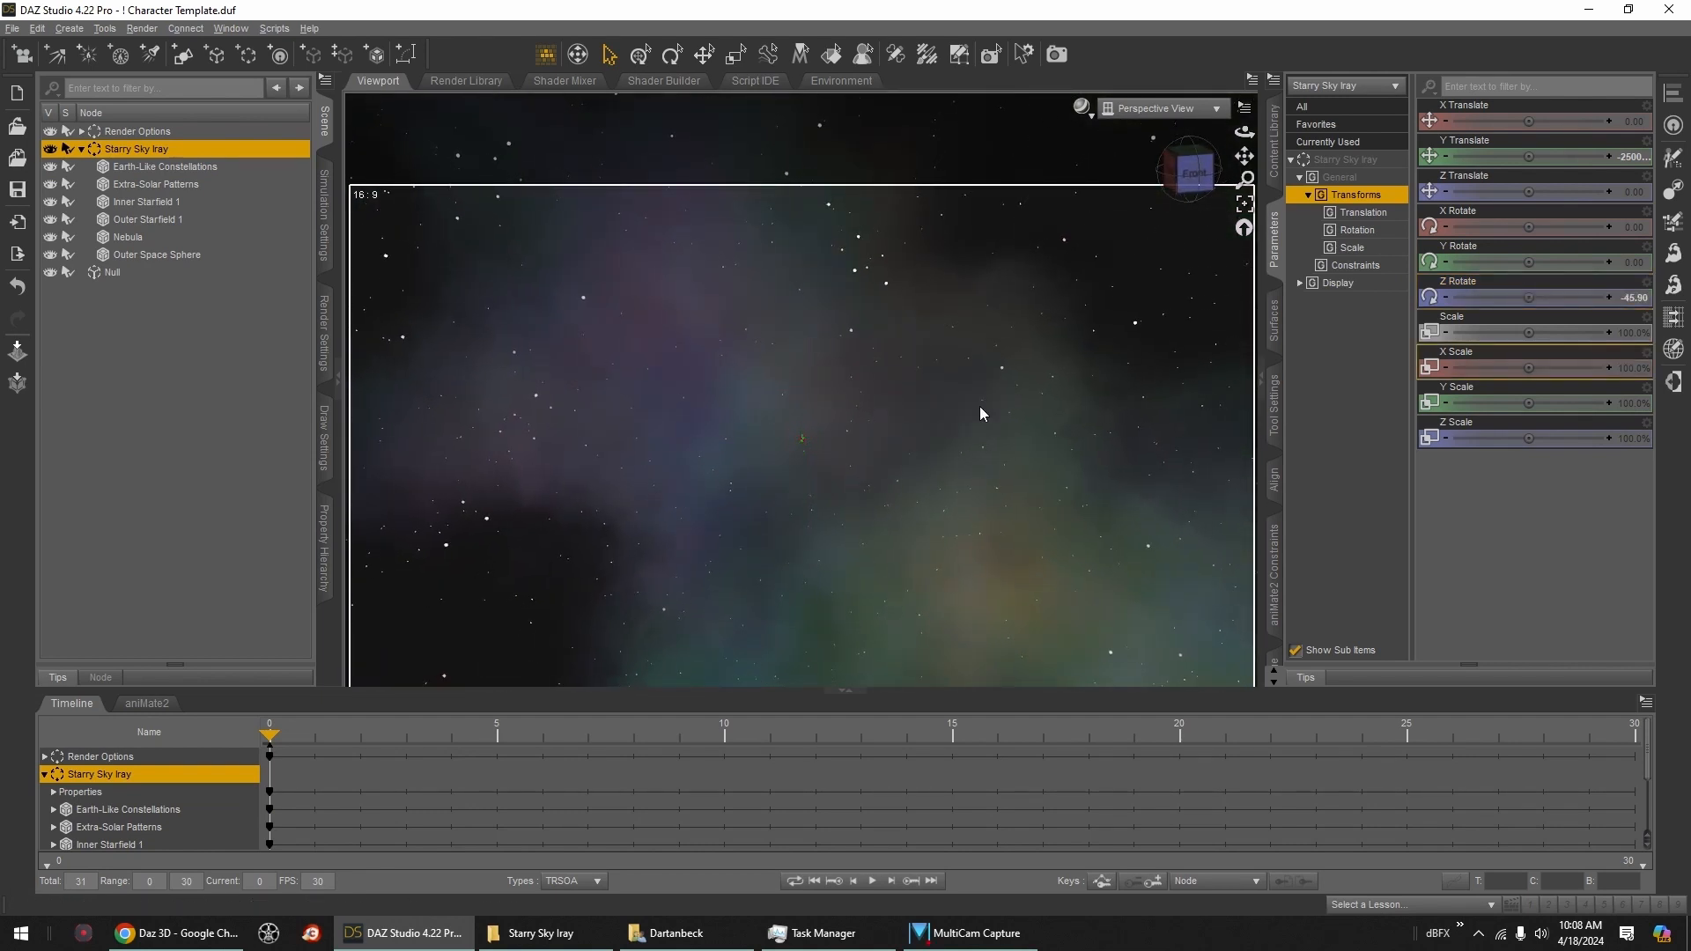
pyautogui.moveTo(965, 403)
pyautogui.mouseDown(button='middle')
pyautogui.moveTo(985, 429)
pyautogui.moveTo(1048, 440)
pyautogui.moveTo(960, 427)
pyautogui.moveTo(983, 386)
pyautogui.mouseUp(button='middle')
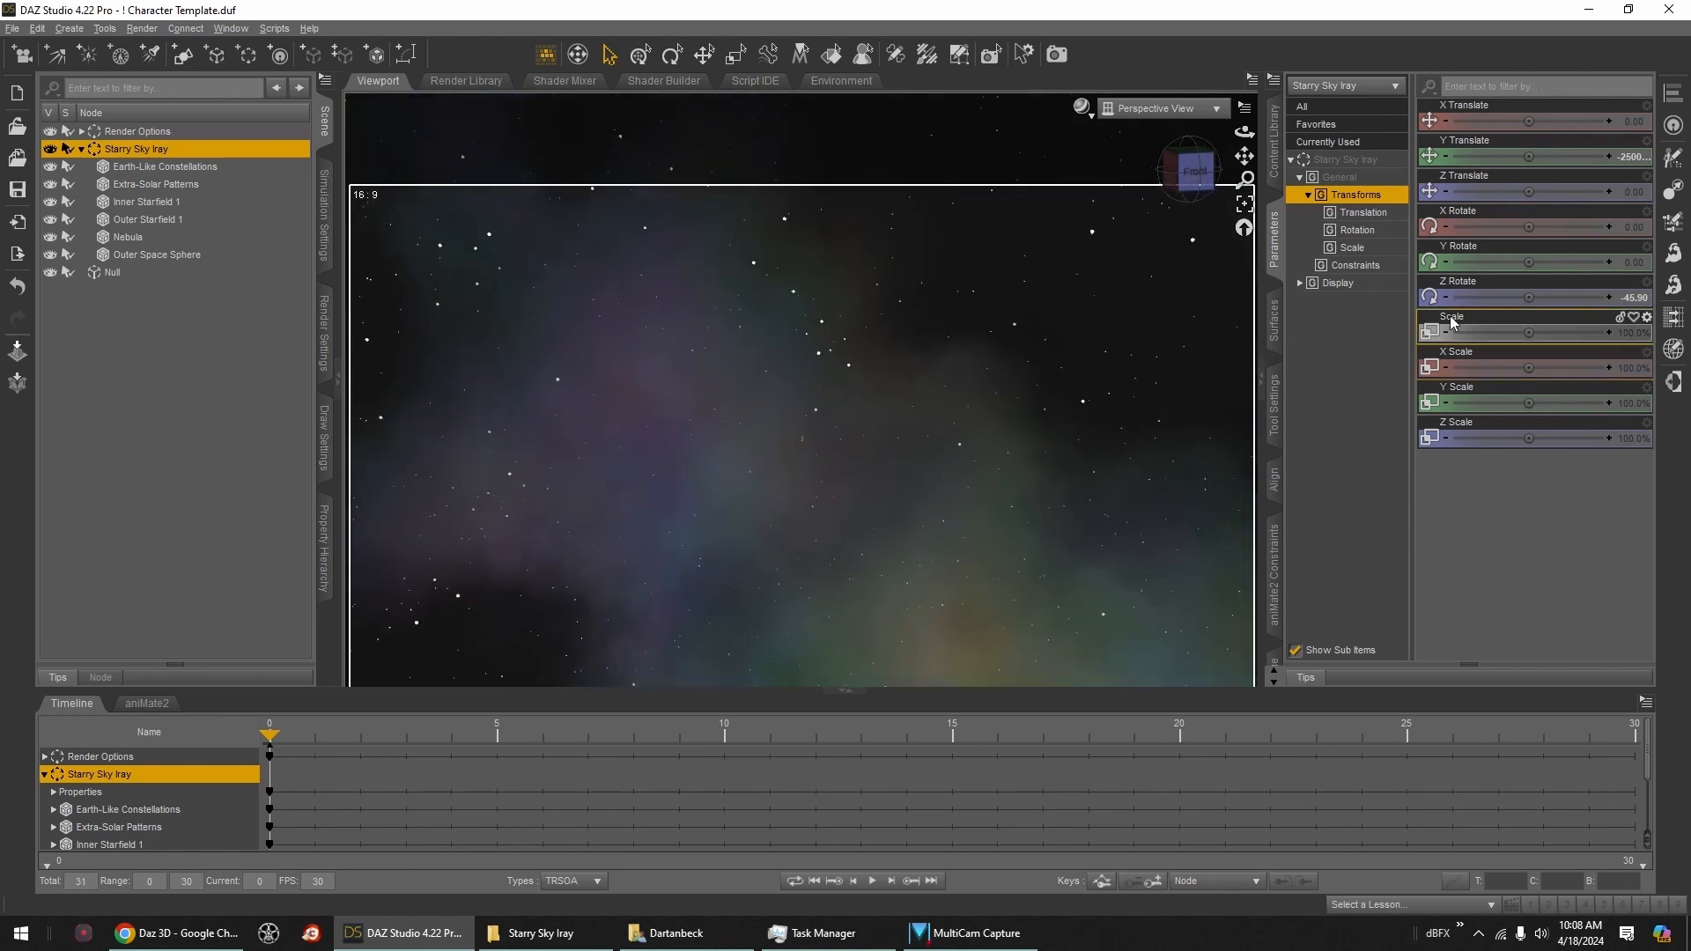
# Step: Try further Y and Z rotations on the Starry Sky Iray group, and undo them
pyautogui.moveTo(1528, 261); pyautogui.dragTo(1566, 262)
pyautogui.hotkey('ctrl', 'z')
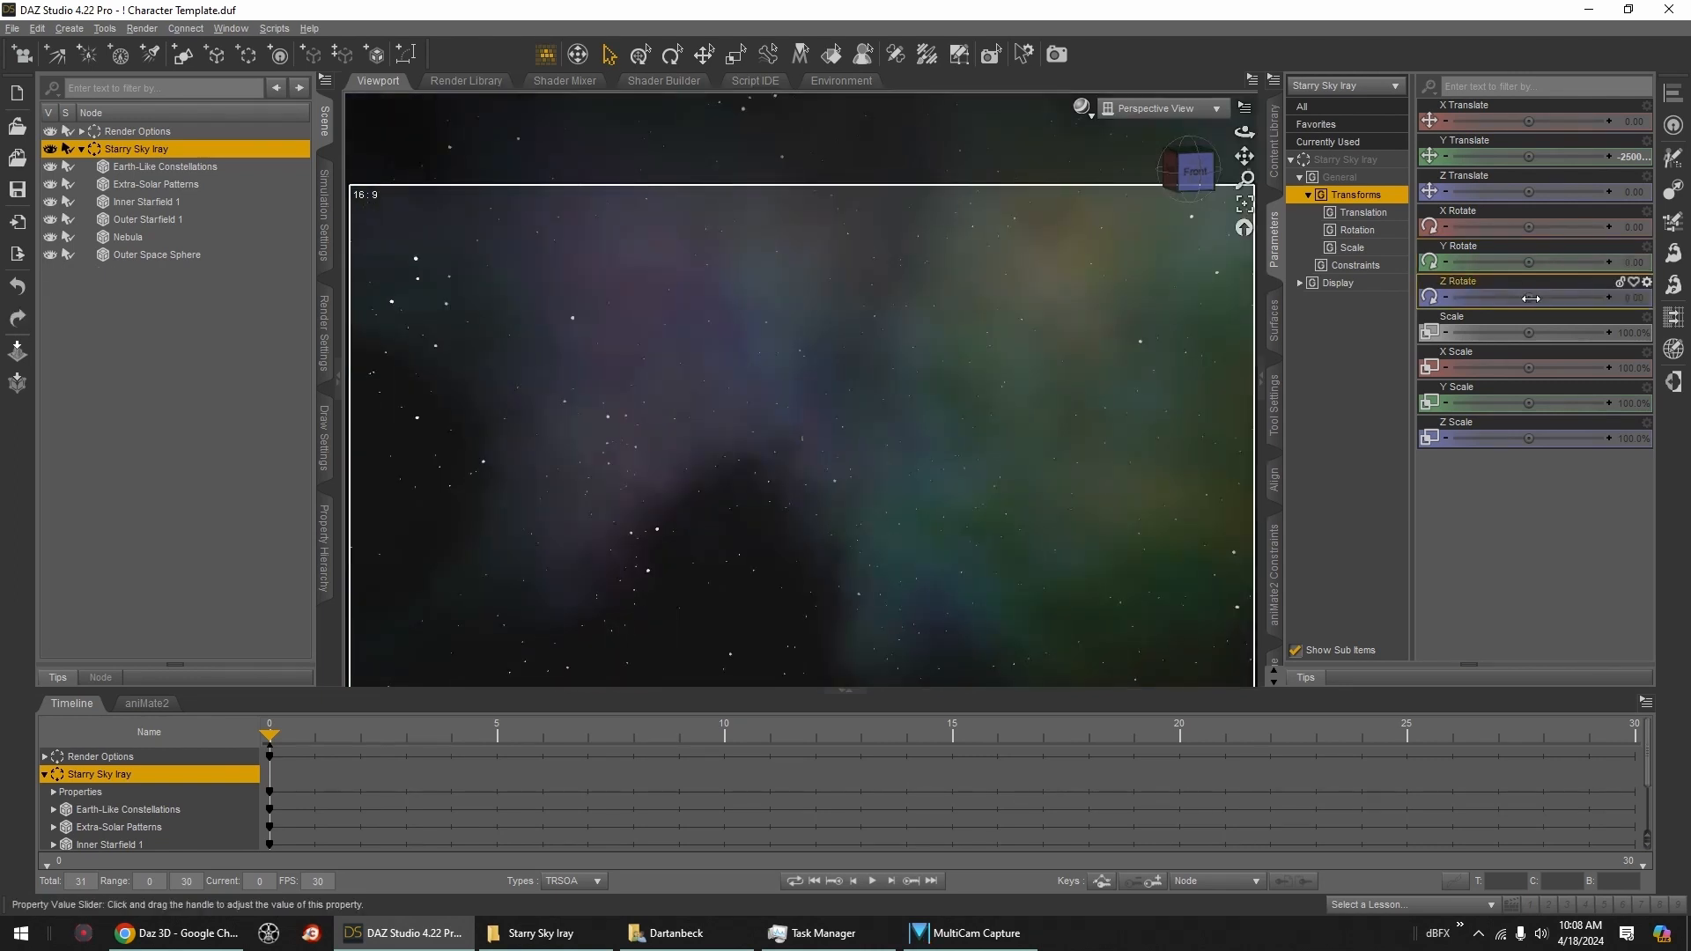
pyautogui.hotkey('ctrl', 'y')
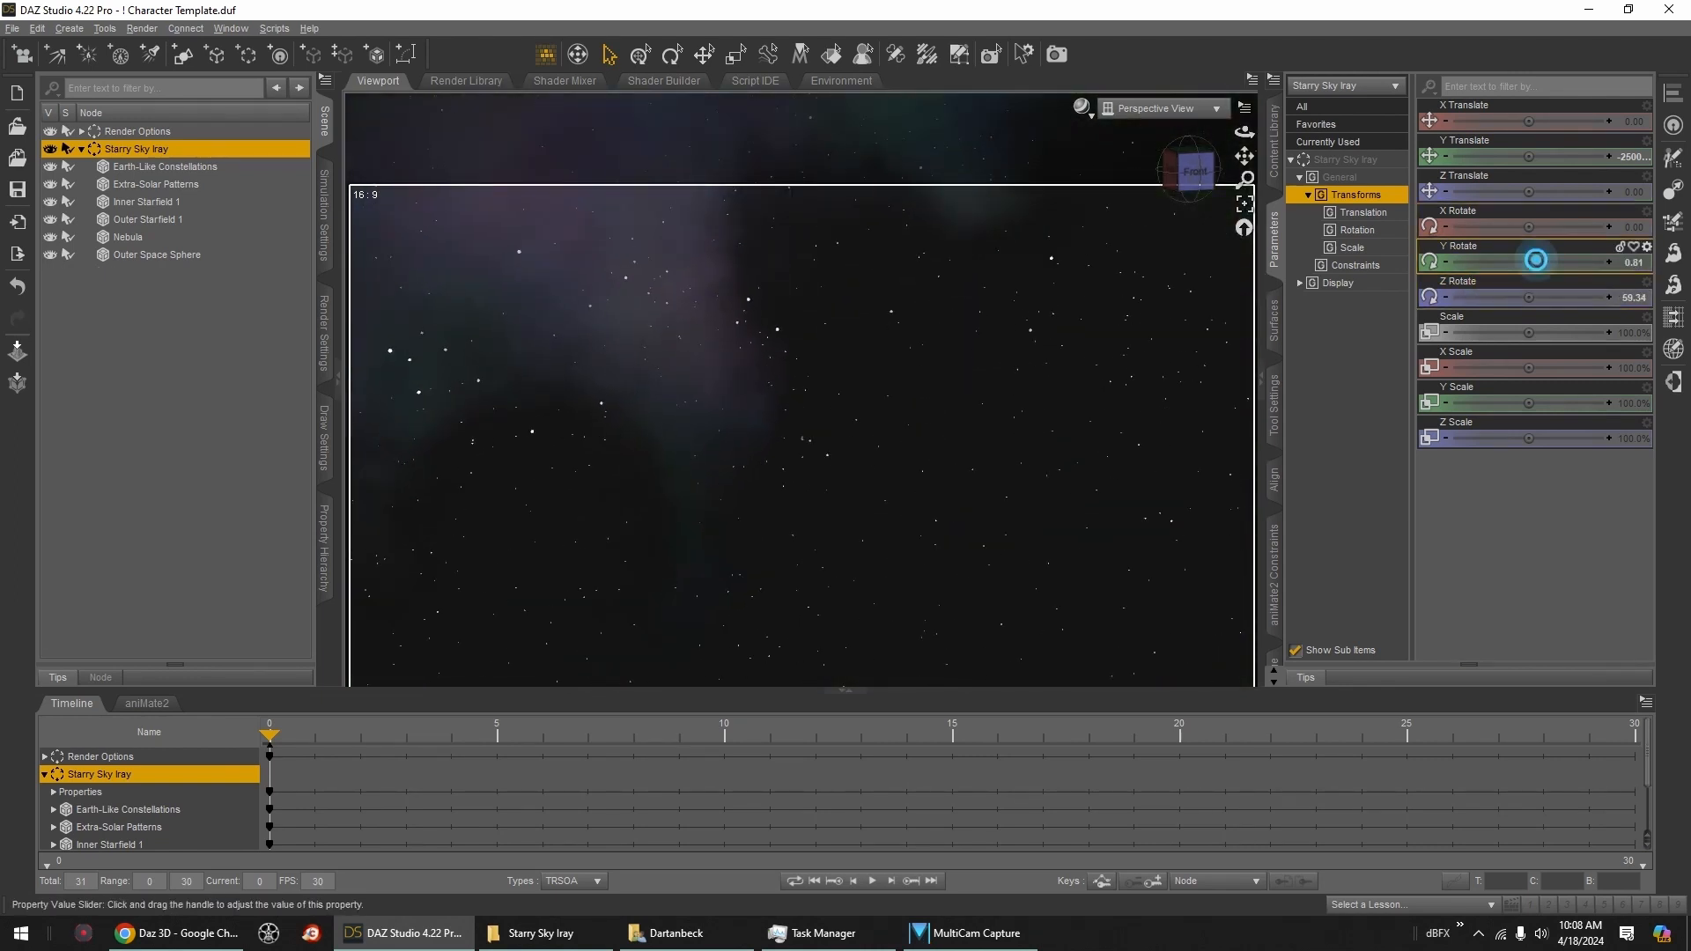
pyautogui.hotkey('ctrl', 'z')
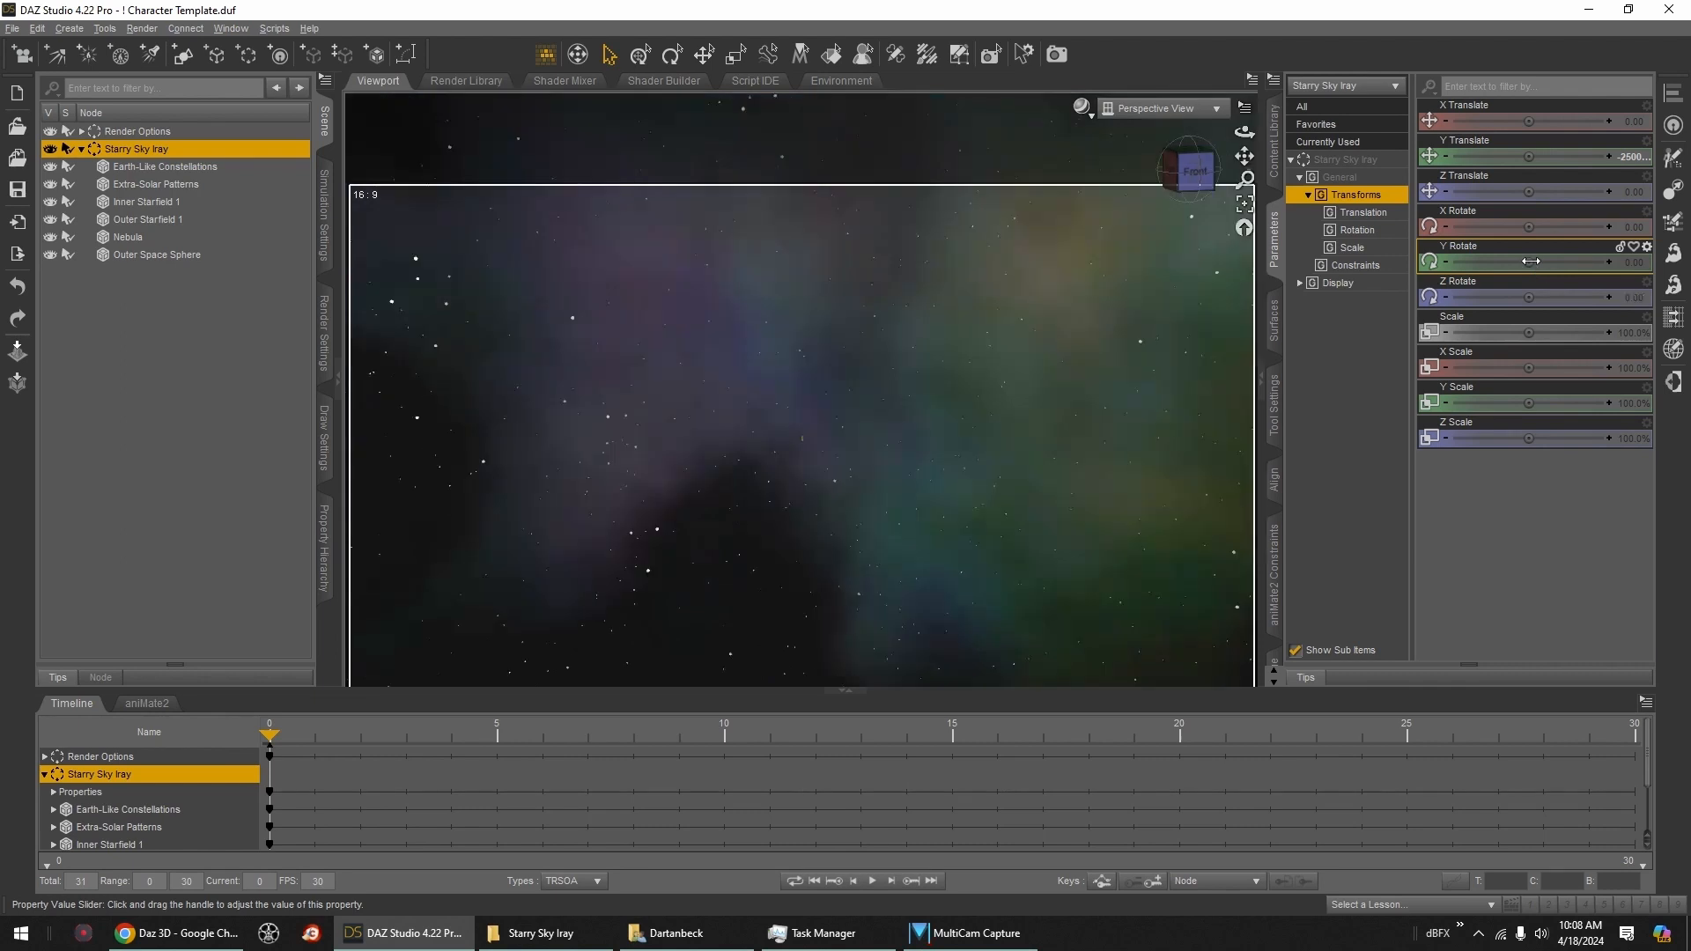
# Step: Hide the Earth-Like Constellations, Extra-Solar Patterns, Outer Starfield 1 and Nebula layers, viewing the sky from several directions
pyautogui.moveTo(1012, 481); pyautogui.dragTo(810, 426)
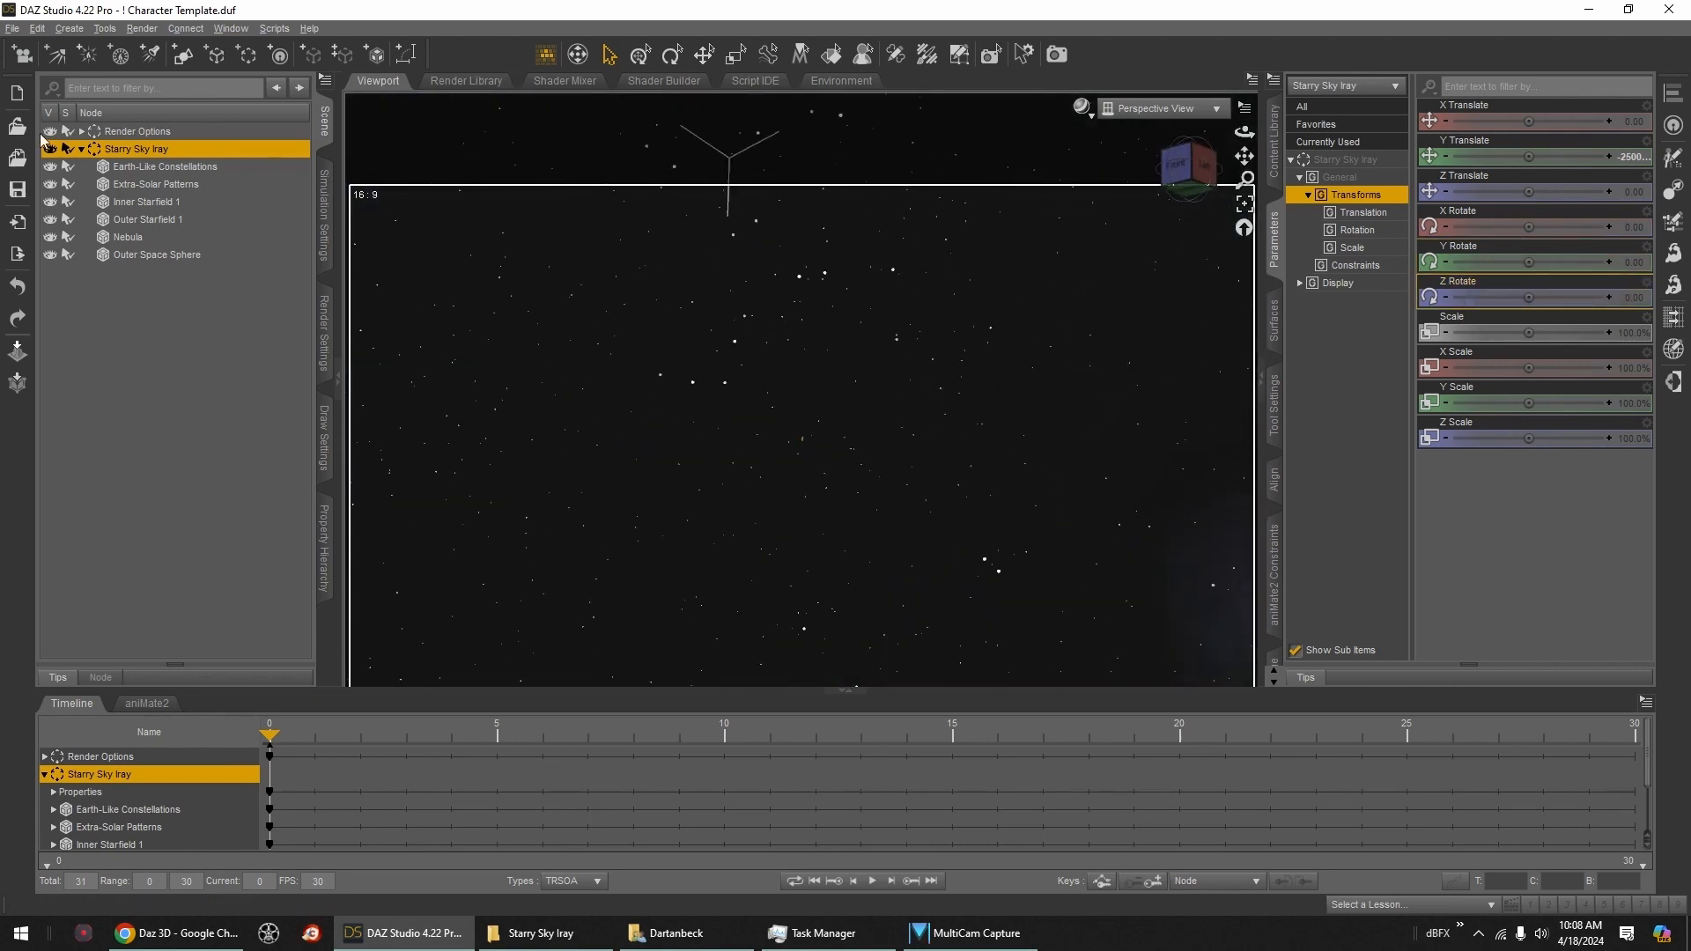
pyautogui.click(50, 168)
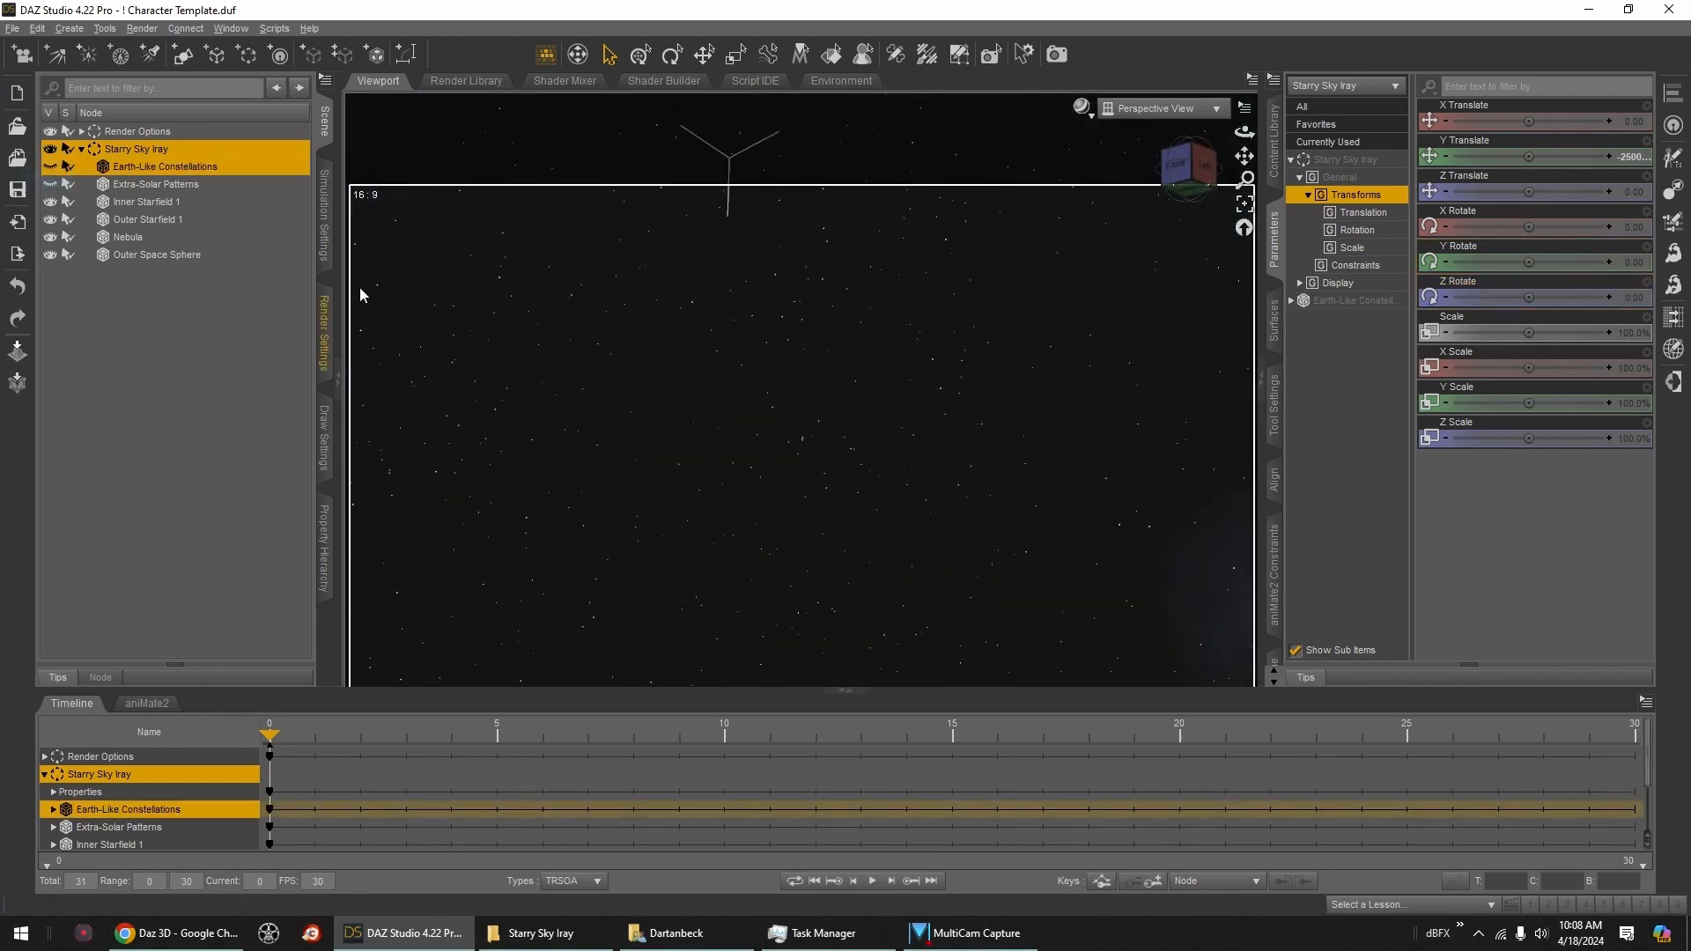
pyautogui.keyDown('ctrl'); pyautogui.keyDown('alt'); pyautogui.moveTo(908, 362); pyautogui.dragTo(1098, 362); pyautogui.keyUp('alt'); pyautogui.keyUp('ctrl')
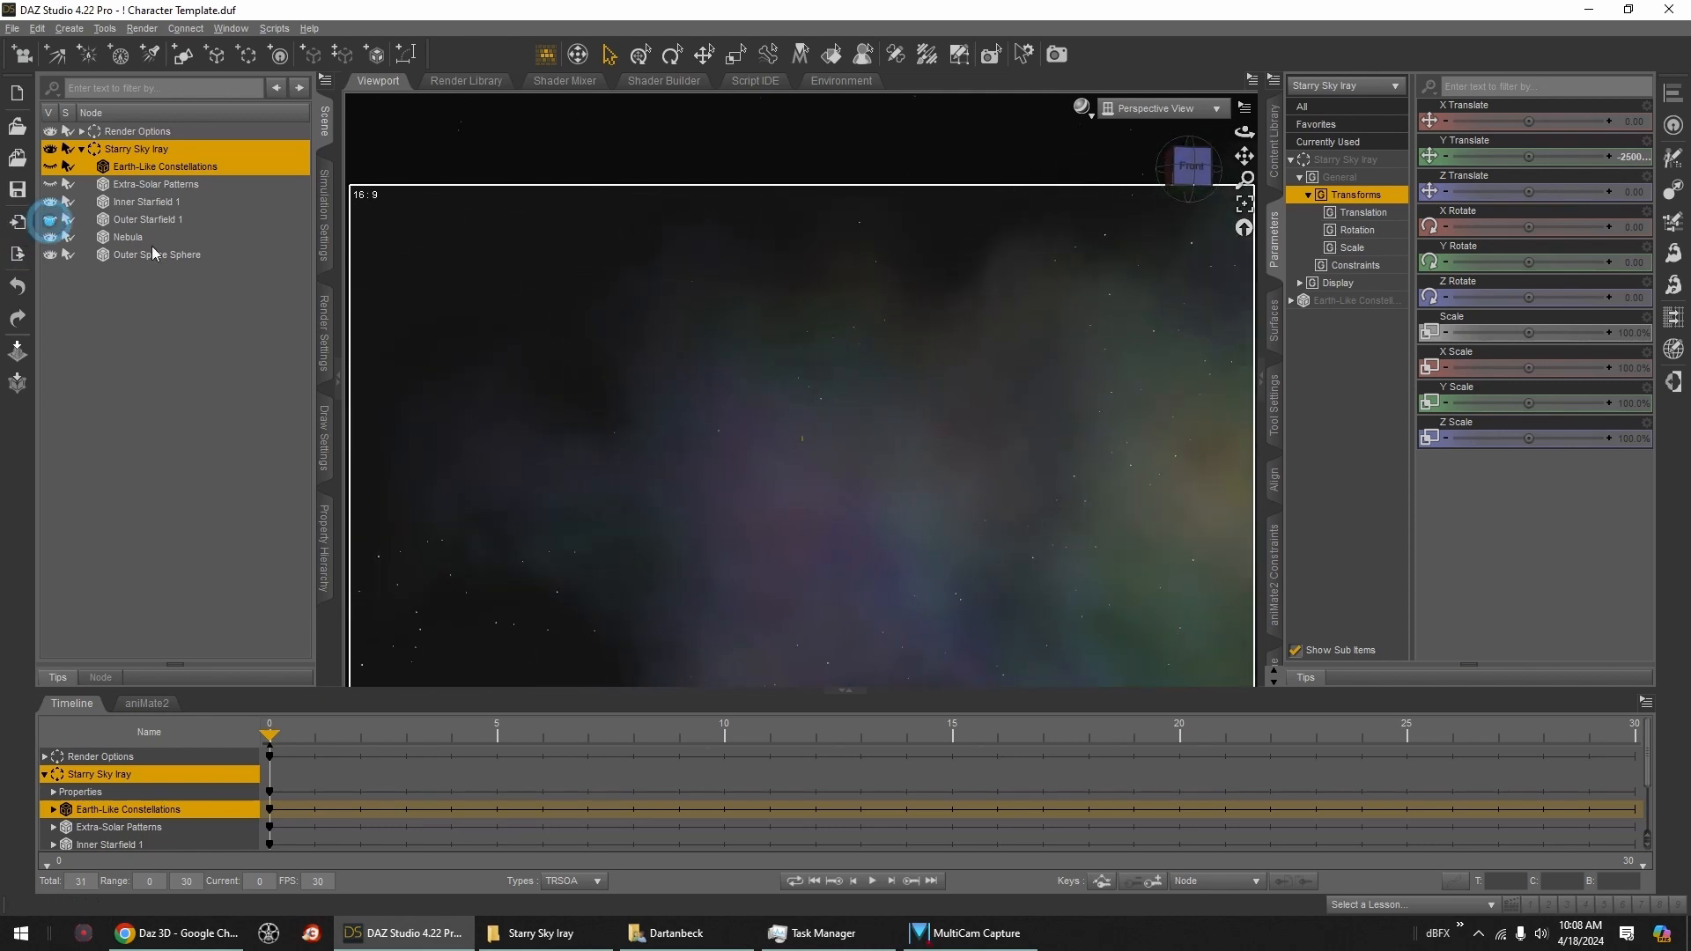
pyautogui.moveTo(836, 396)
pyautogui.mouseDown(button='middle')
pyautogui.moveTo(870, 383)
pyautogui.moveTo(932, 401)
pyautogui.moveTo(937, 424)
pyautogui.moveTo(828, 403)
pyautogui.mouseUp(button='middle')
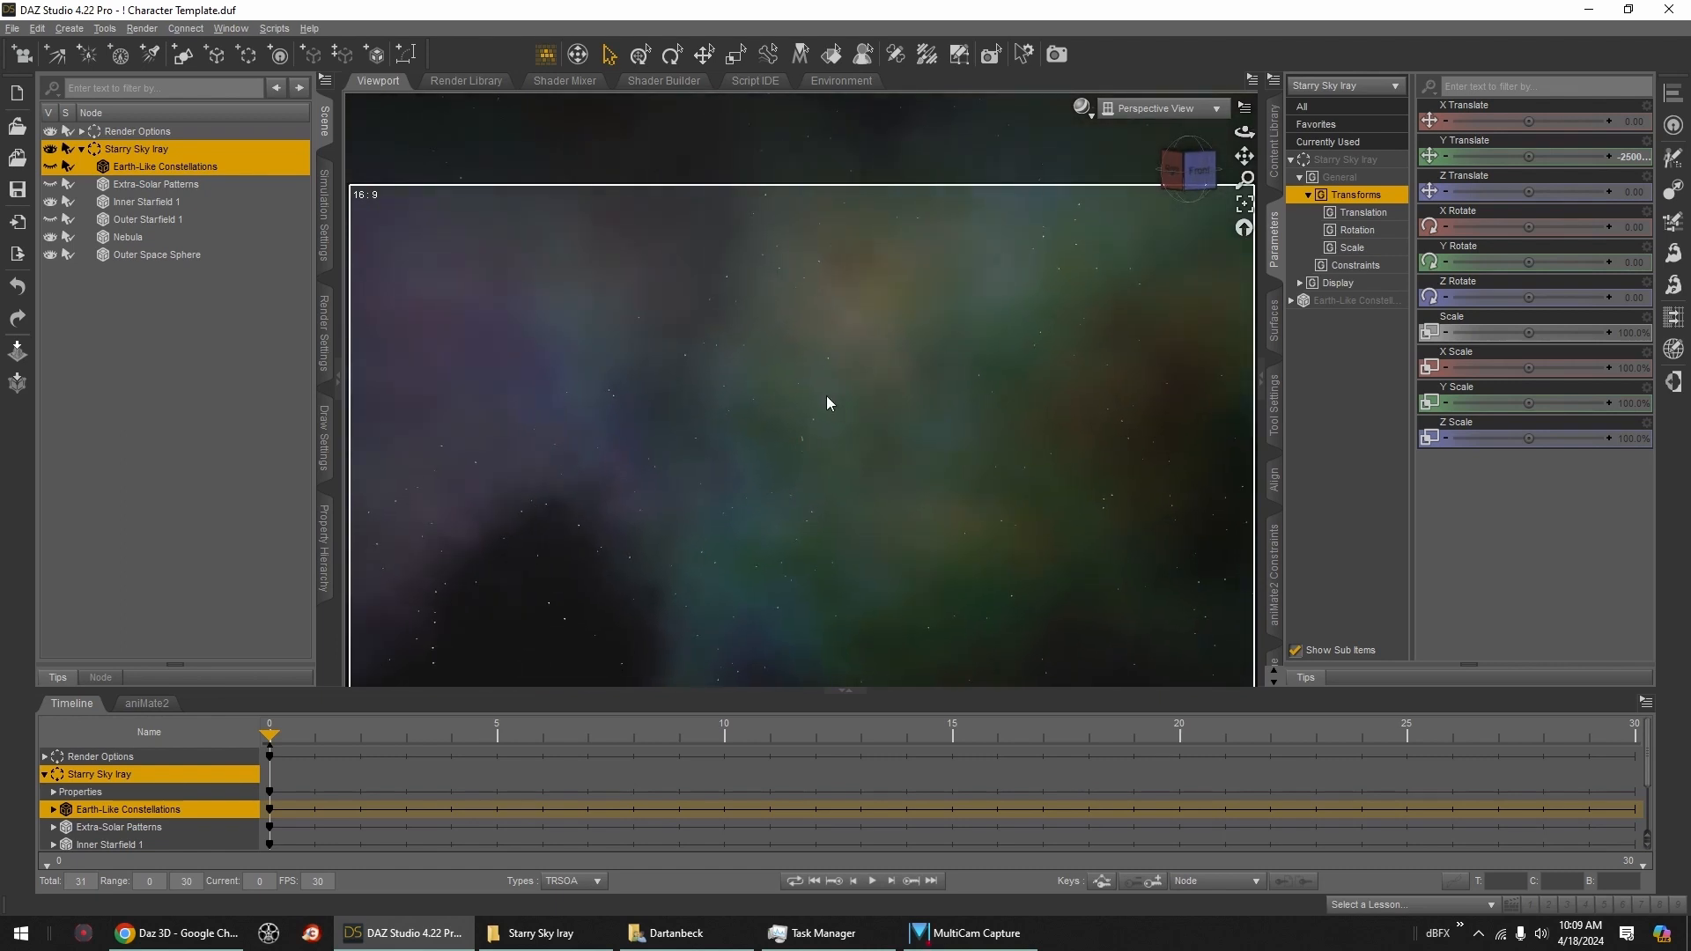
pyautogui.click(51, 237)
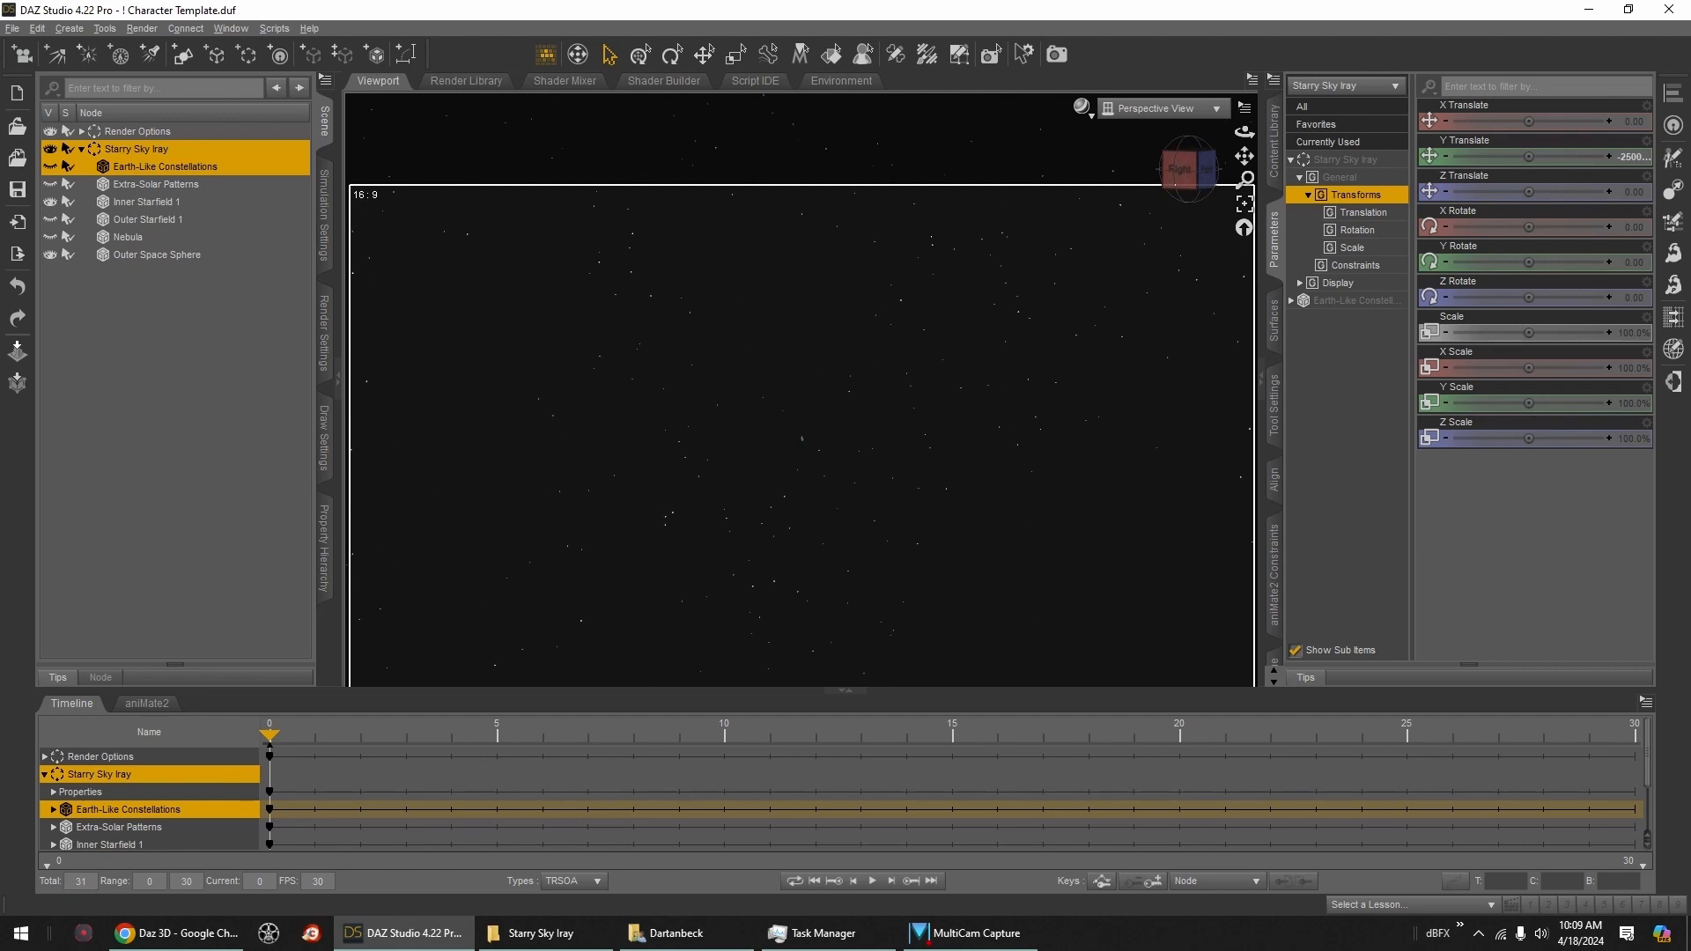
# Step: Create a node instance of Inner Starfield 1 and set its Y rotation to 97.50 to add more stars
pyautogui.click(141, 203)
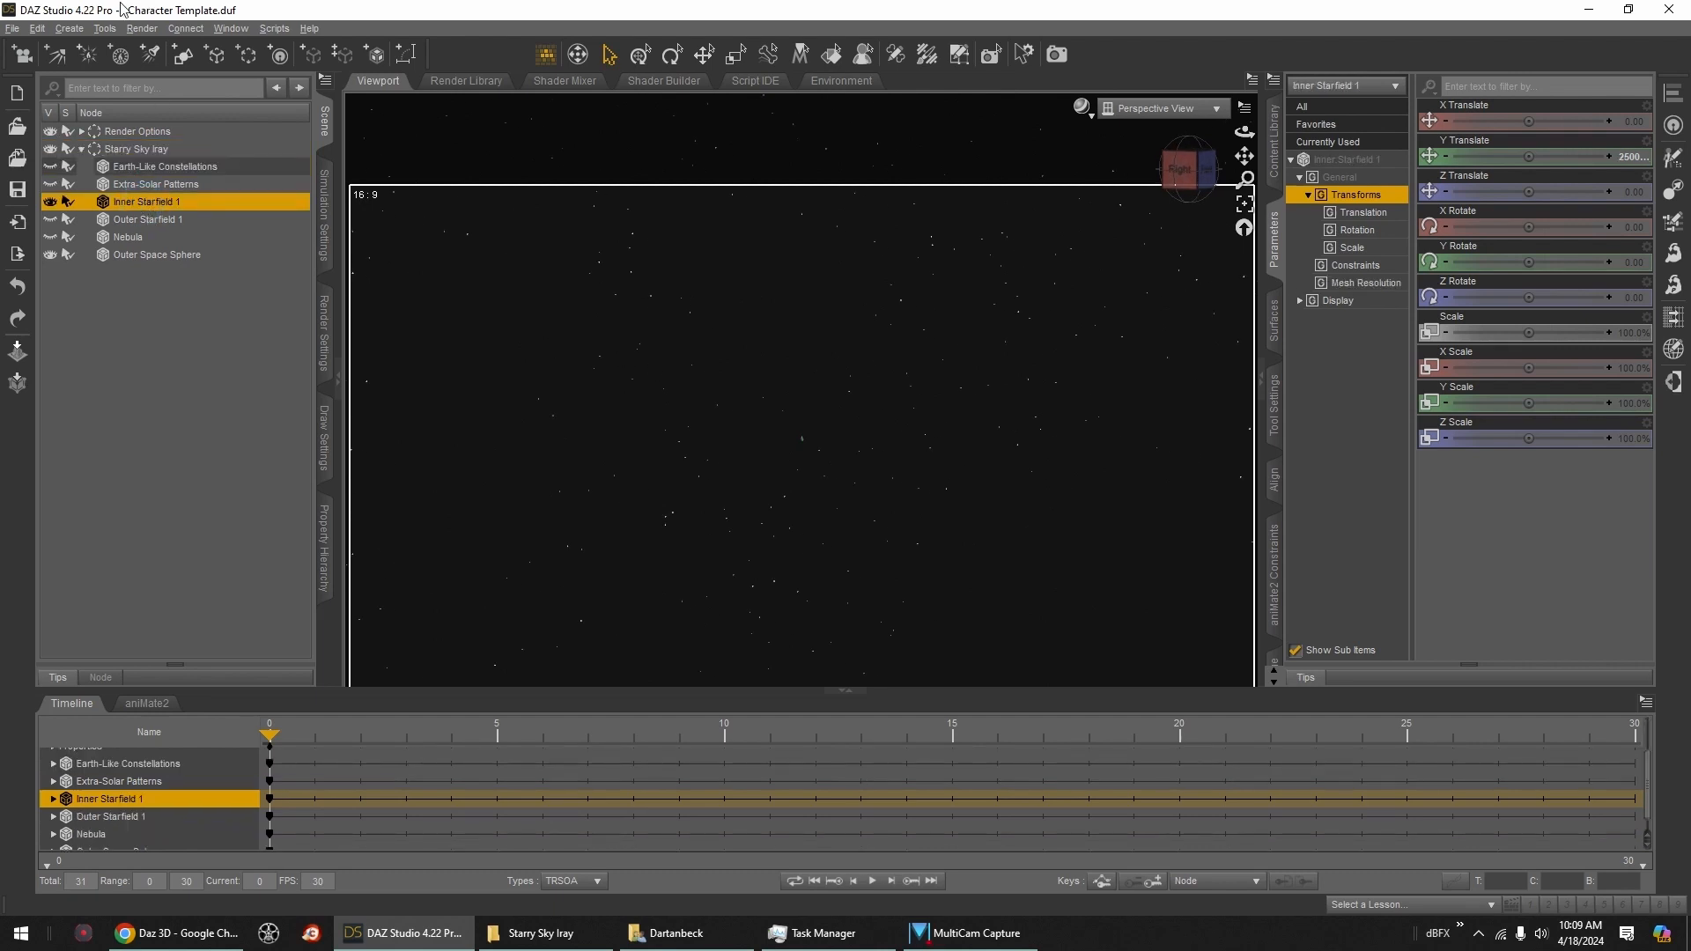
pyautogui.click(68, 28)
pyautogui.click(114, 222)
pyautogui.click(1048, 303)
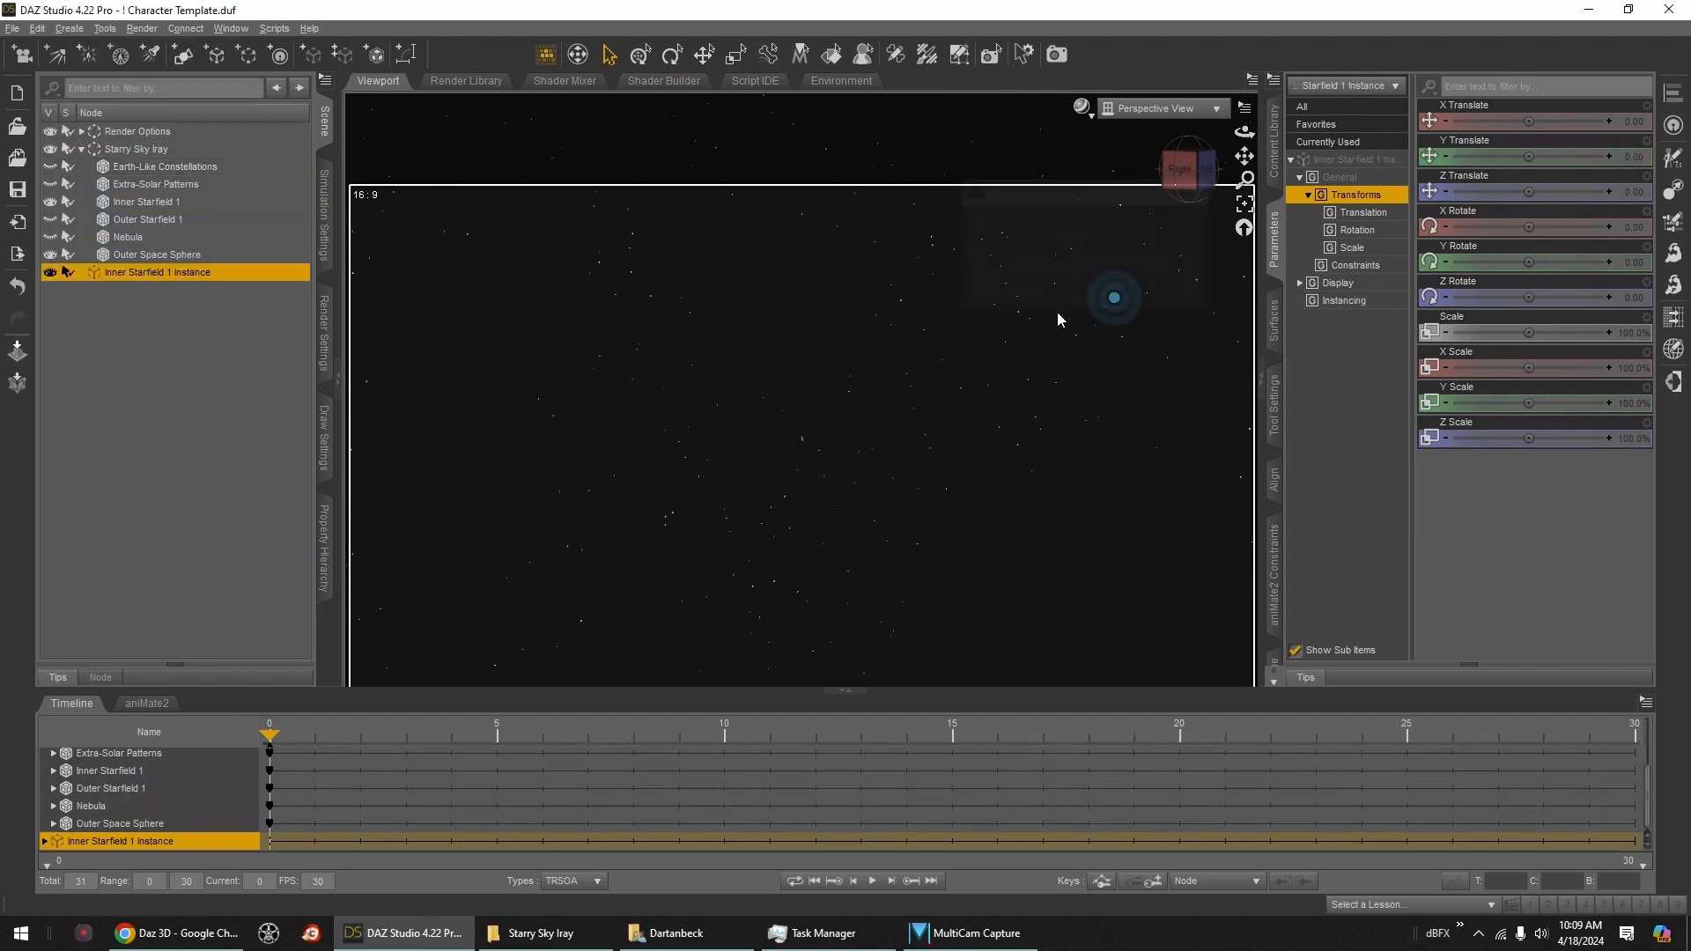
pyautogui.click(1278, 254)
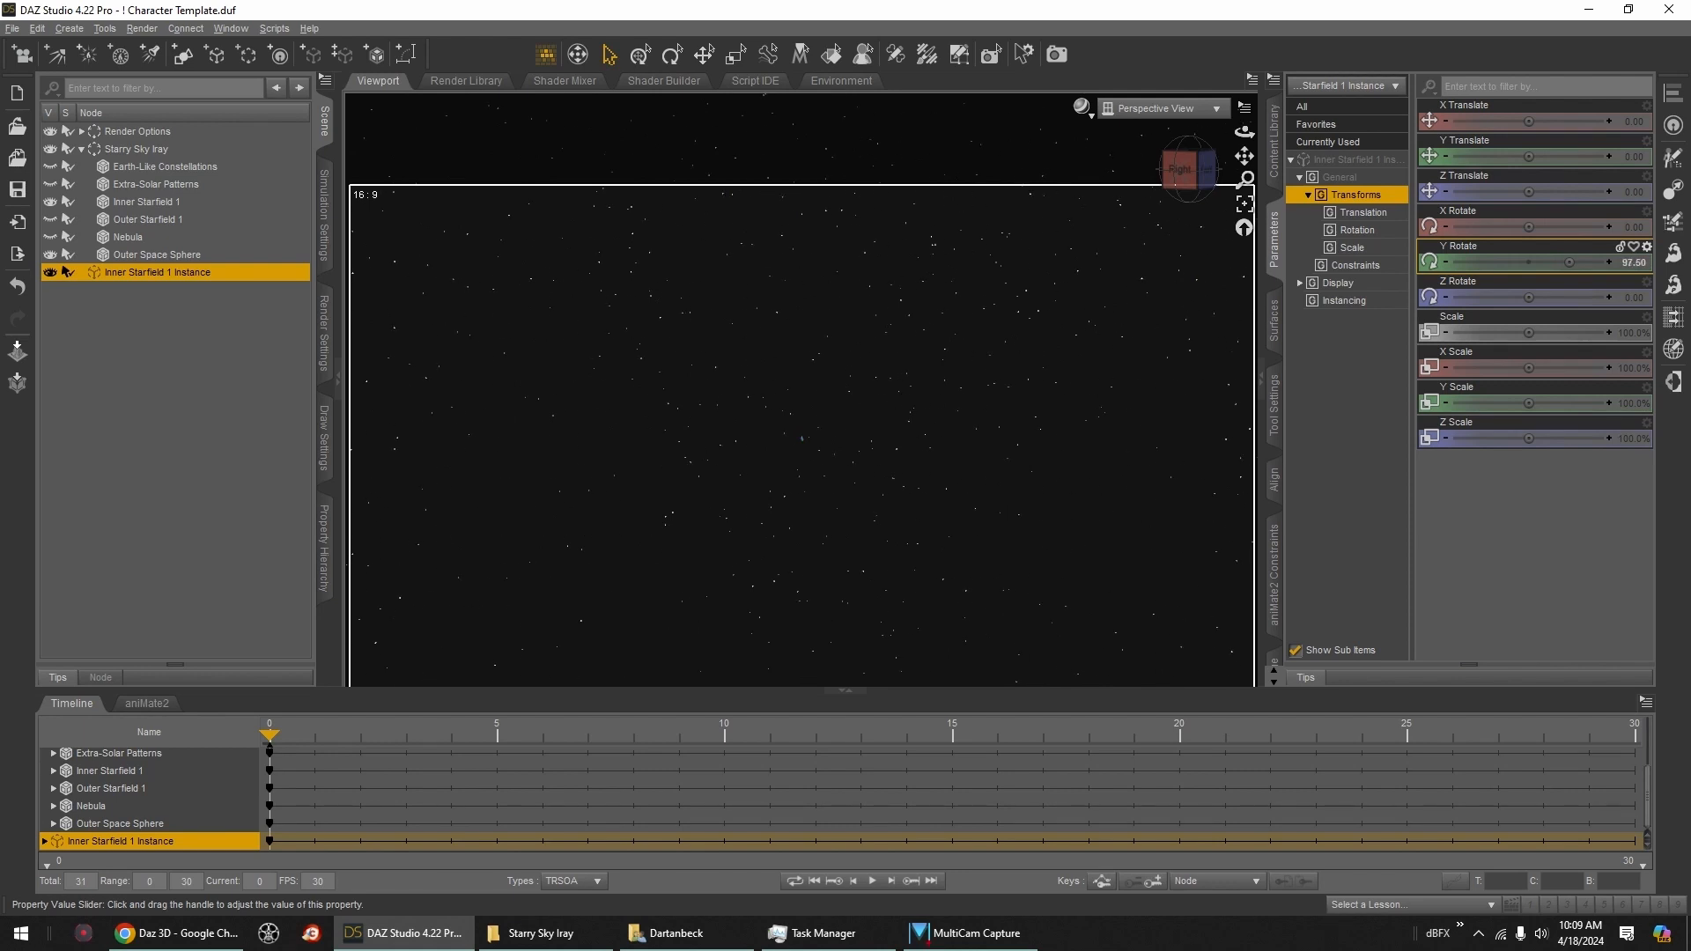
# Step: Delete the Inner Starfield 1 instance and show all the hidden sky layers again
pyautogui.press('Delete')
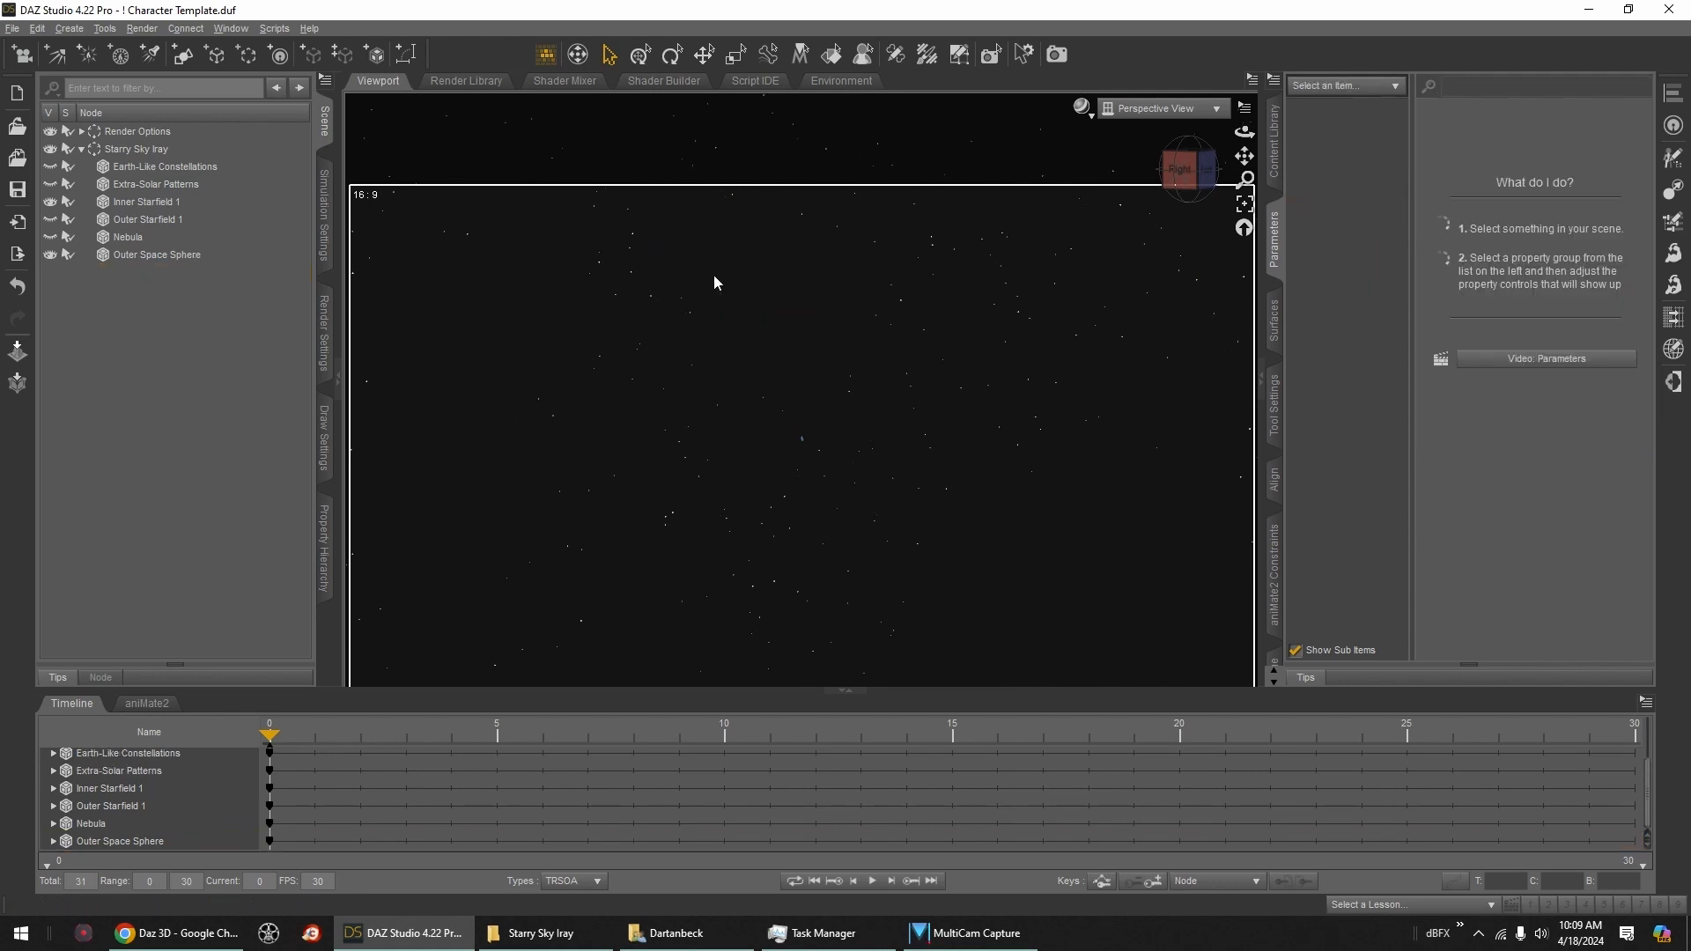
pyautogui.click(49, 237)
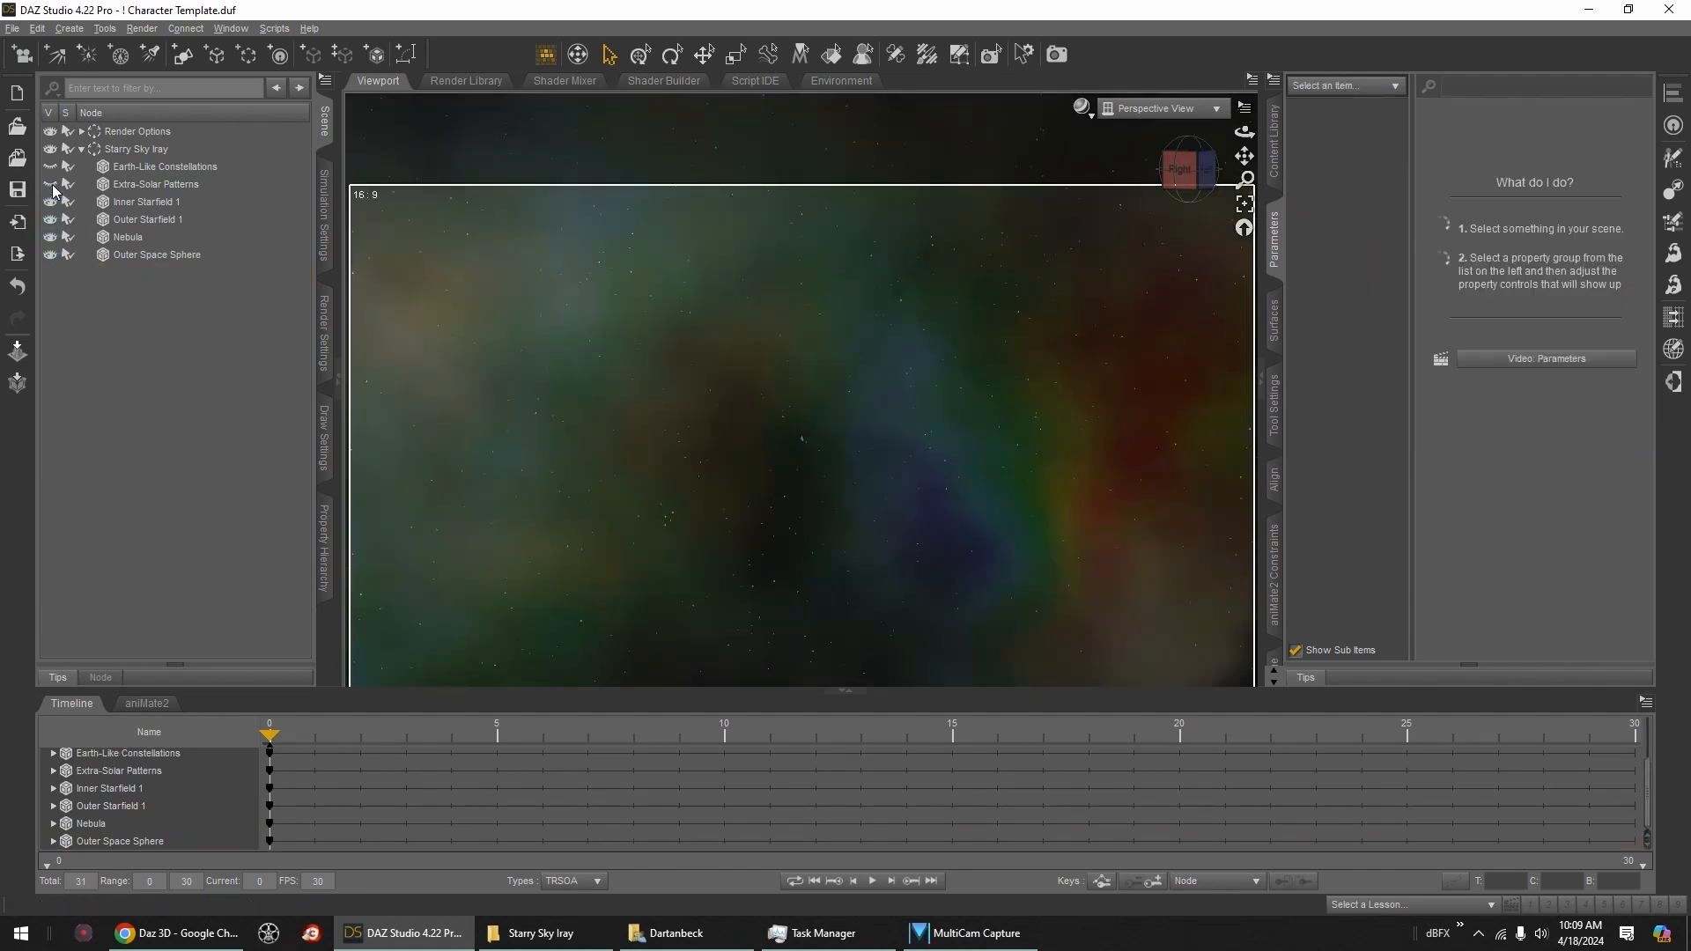
# Step: Open the Star Ship Flight Example A scene from the Starry Sky Iray Sample Scenes without saving the current scene
pyautogui.click(1273, 141)
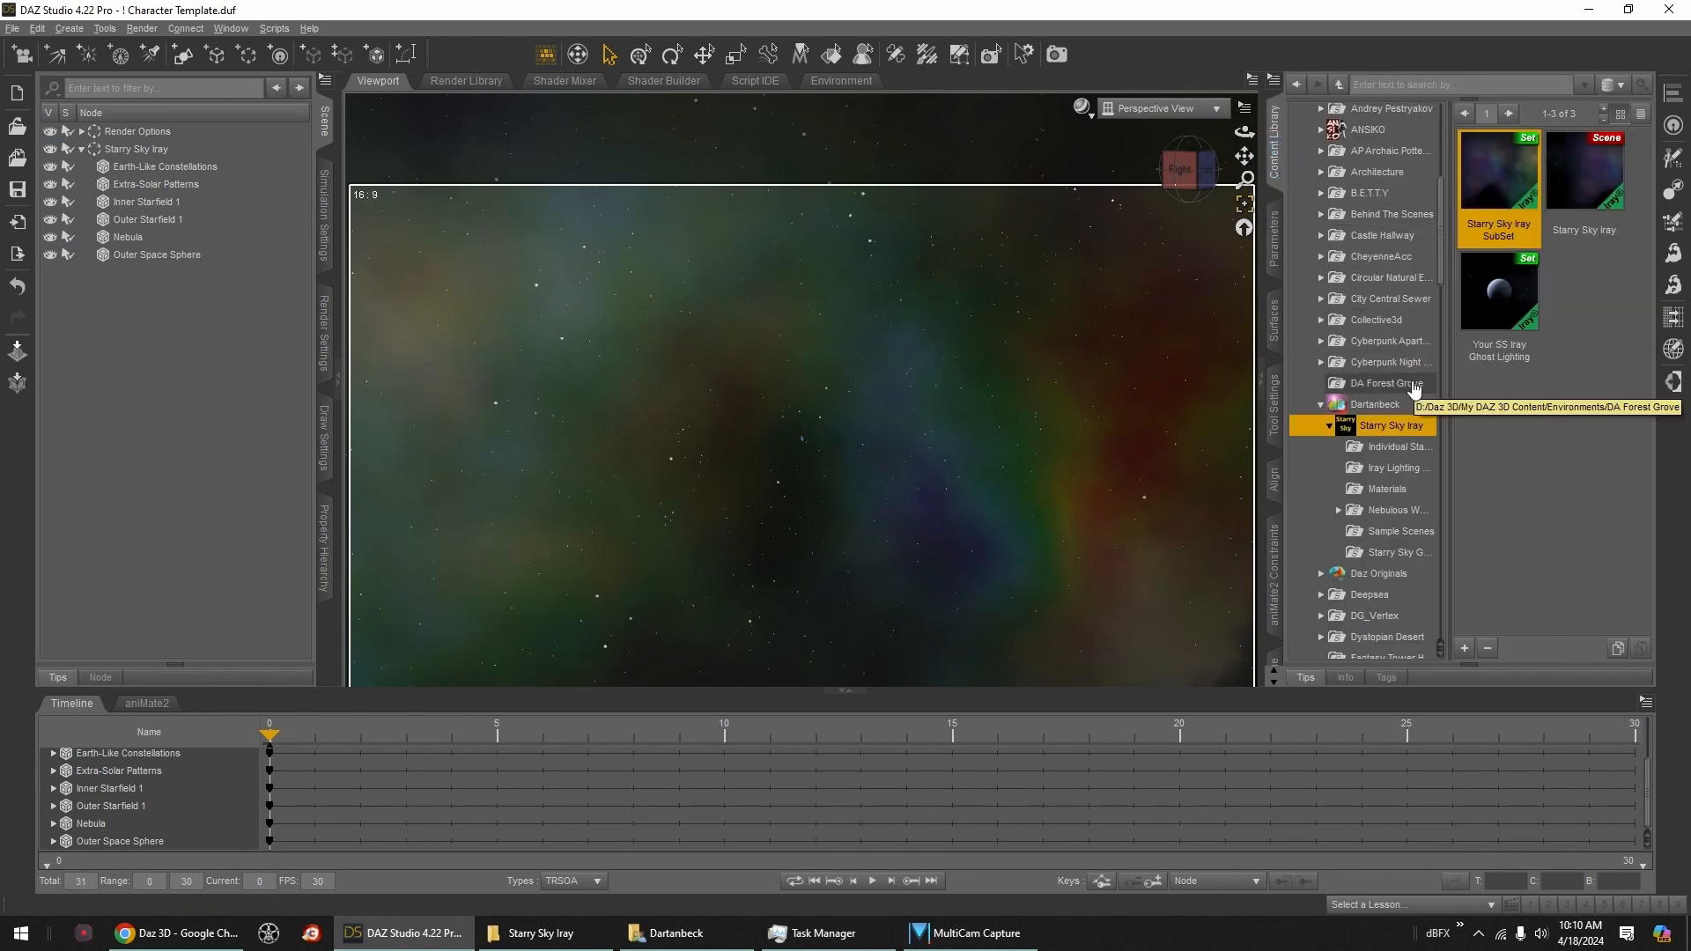
pyautogui.click(1401, 531)
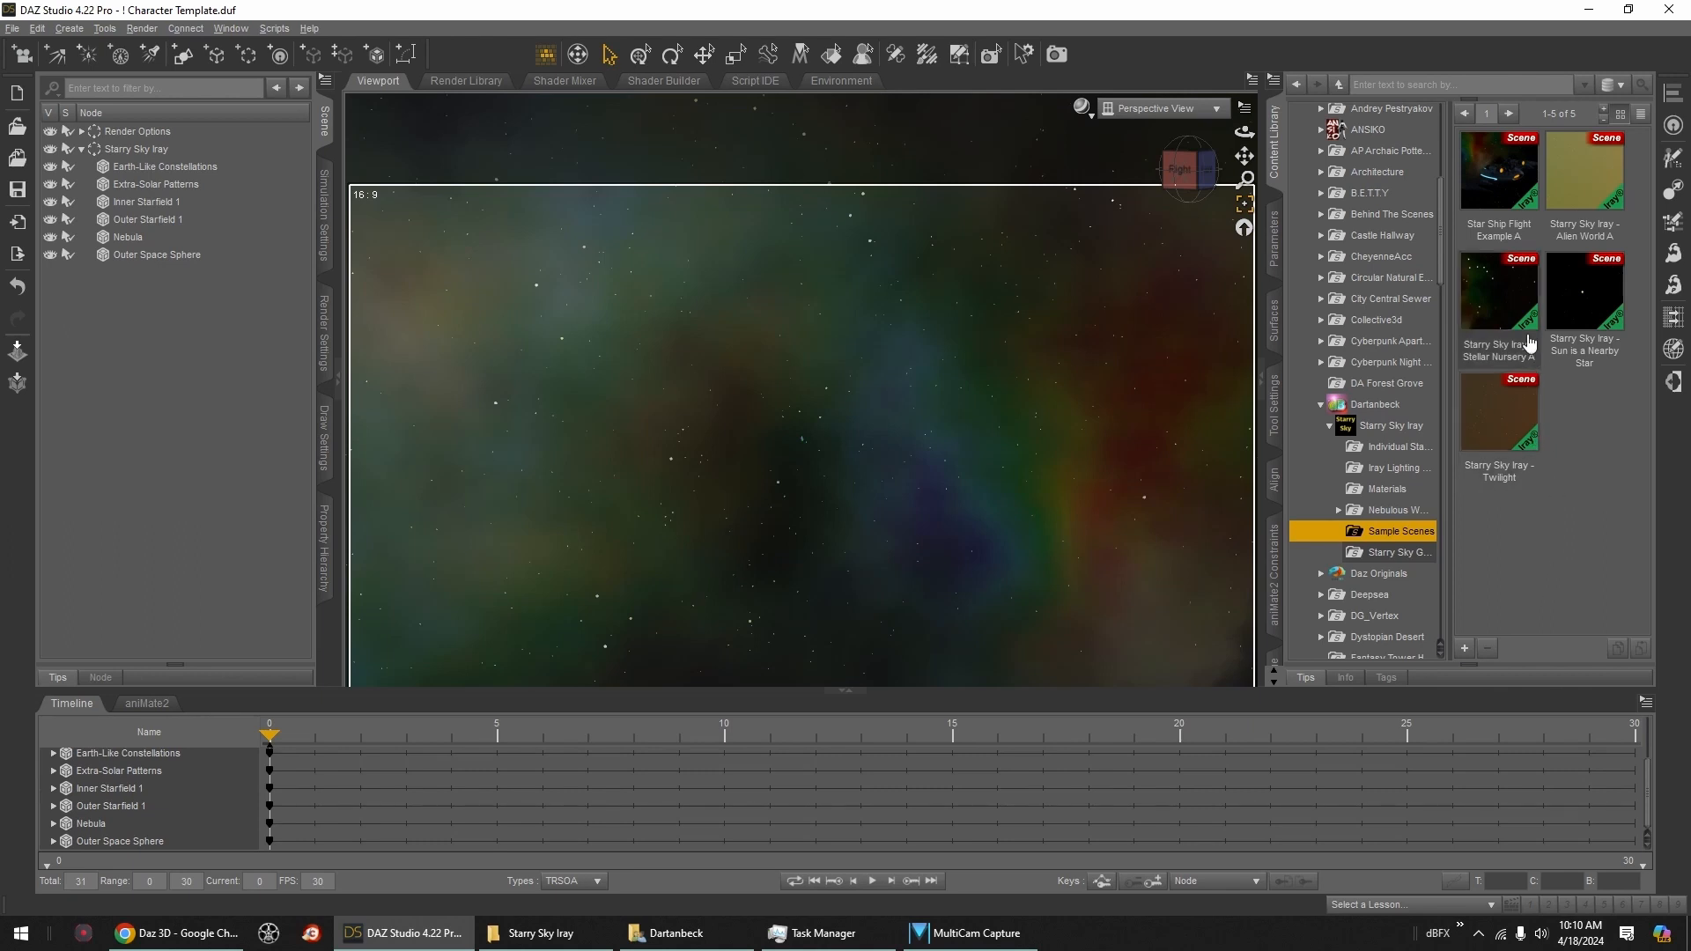
pyautogui.doubleClick(1518, 192)
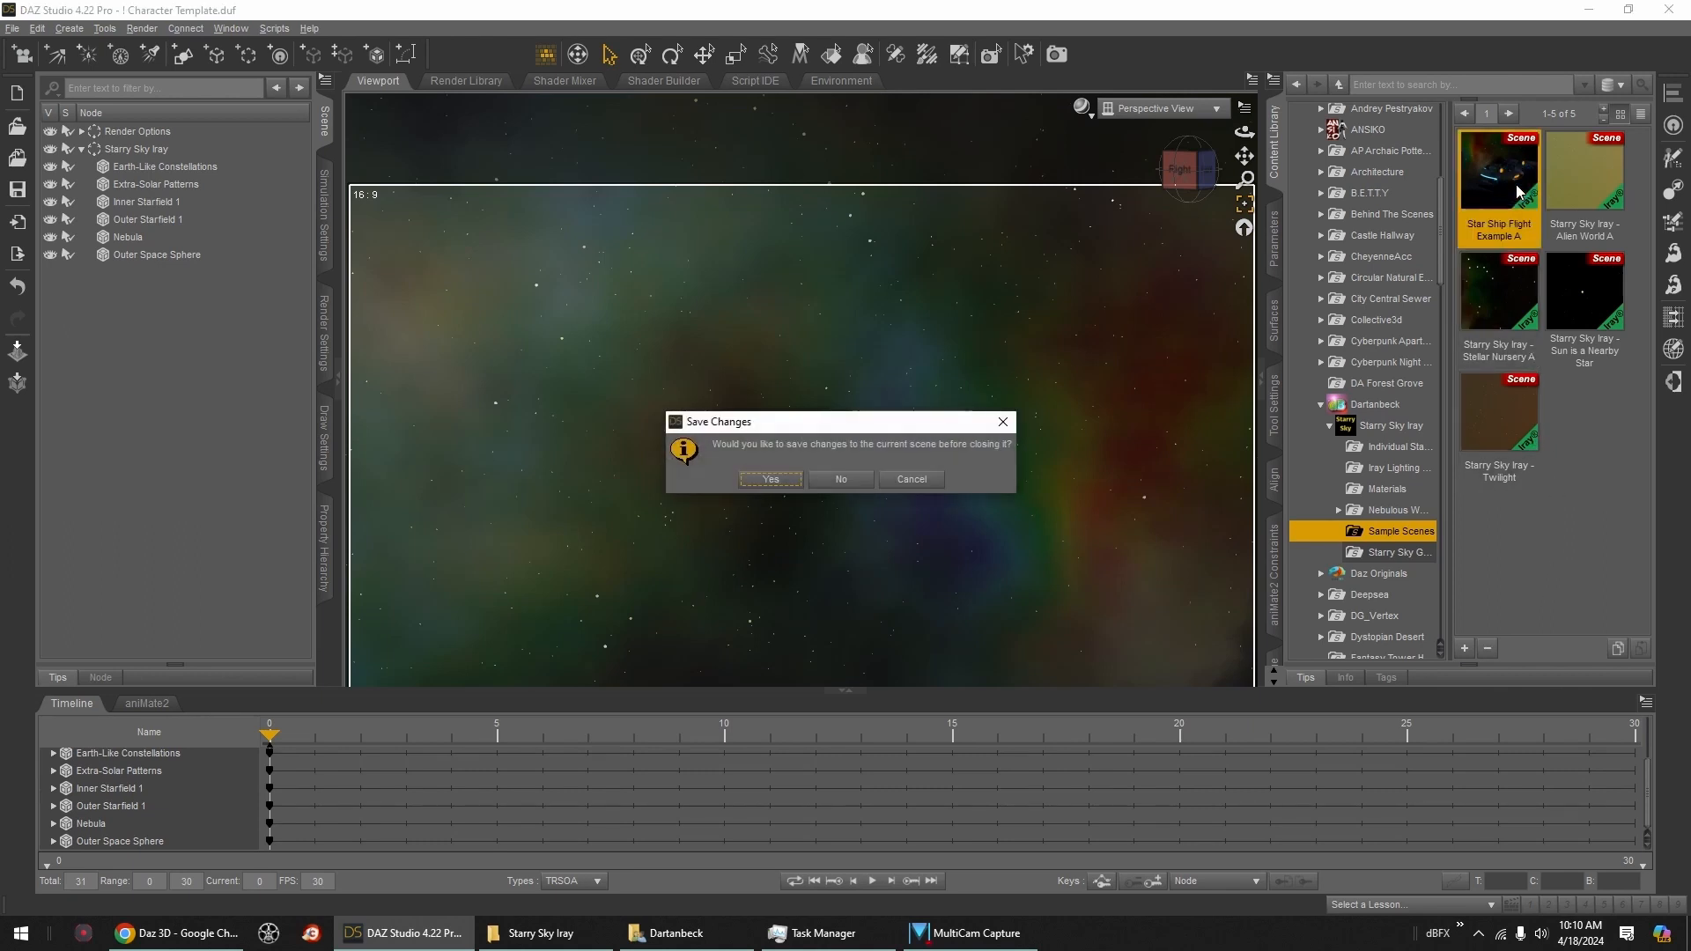
pyautogui.click(841, 480)
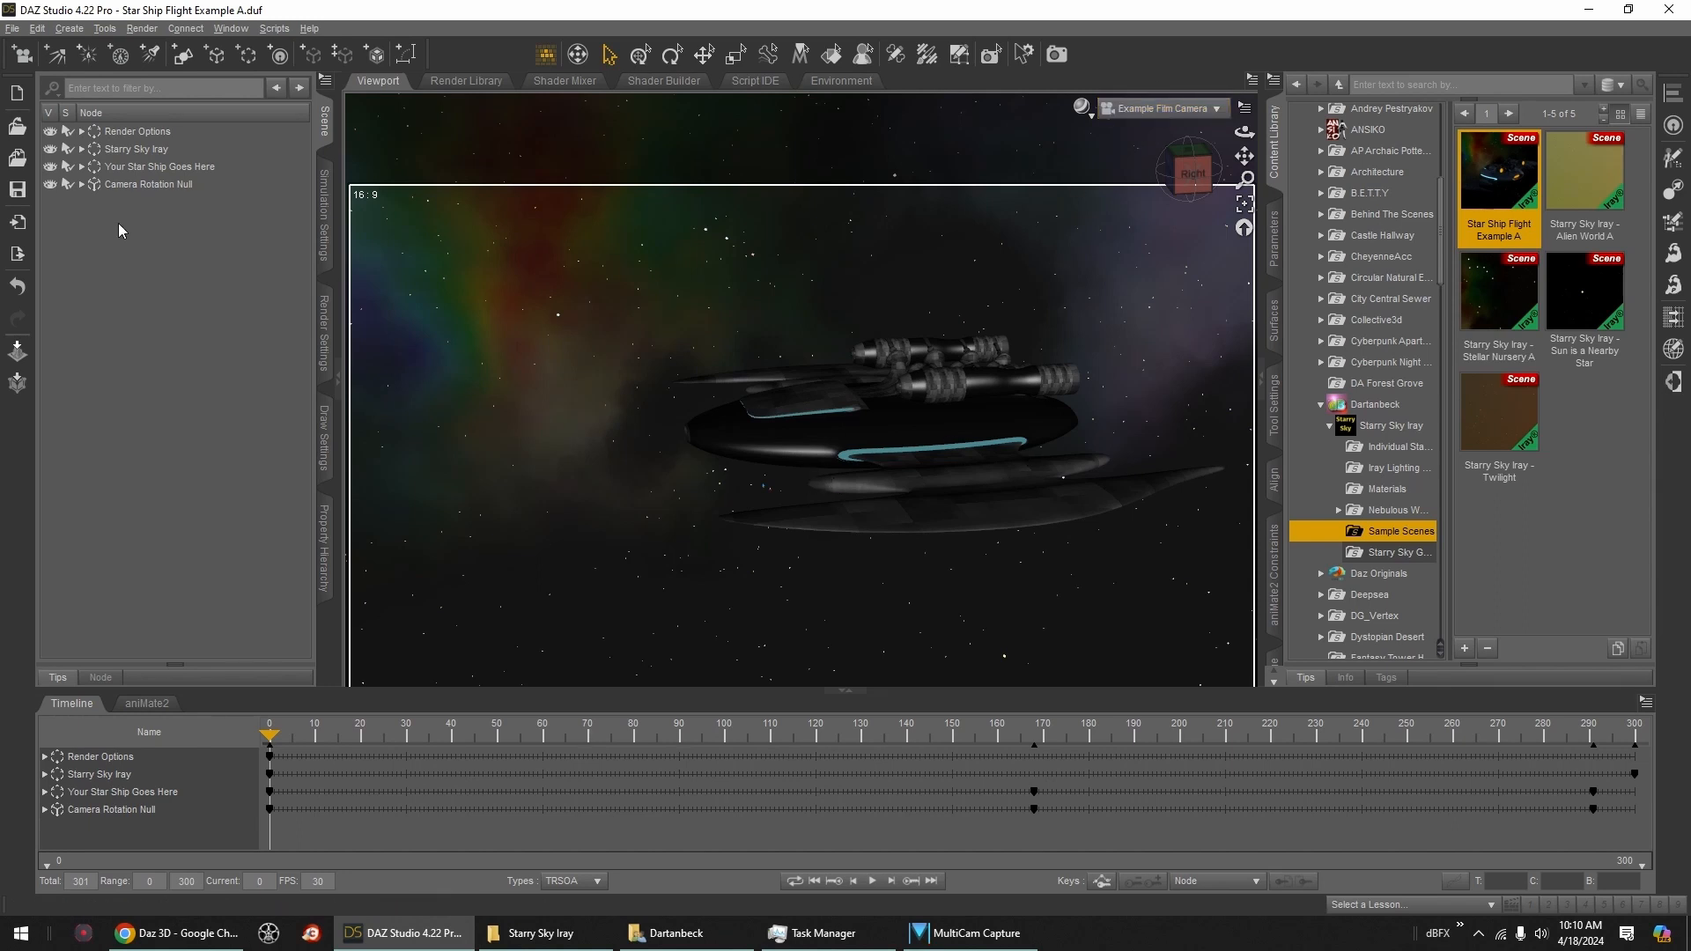
# Step: Expand the Your Star Ship Goes Here group and play the flight animation through the Example Film Camera
pyautogui.click(82, 168)
pyautogui.click(148, 169)
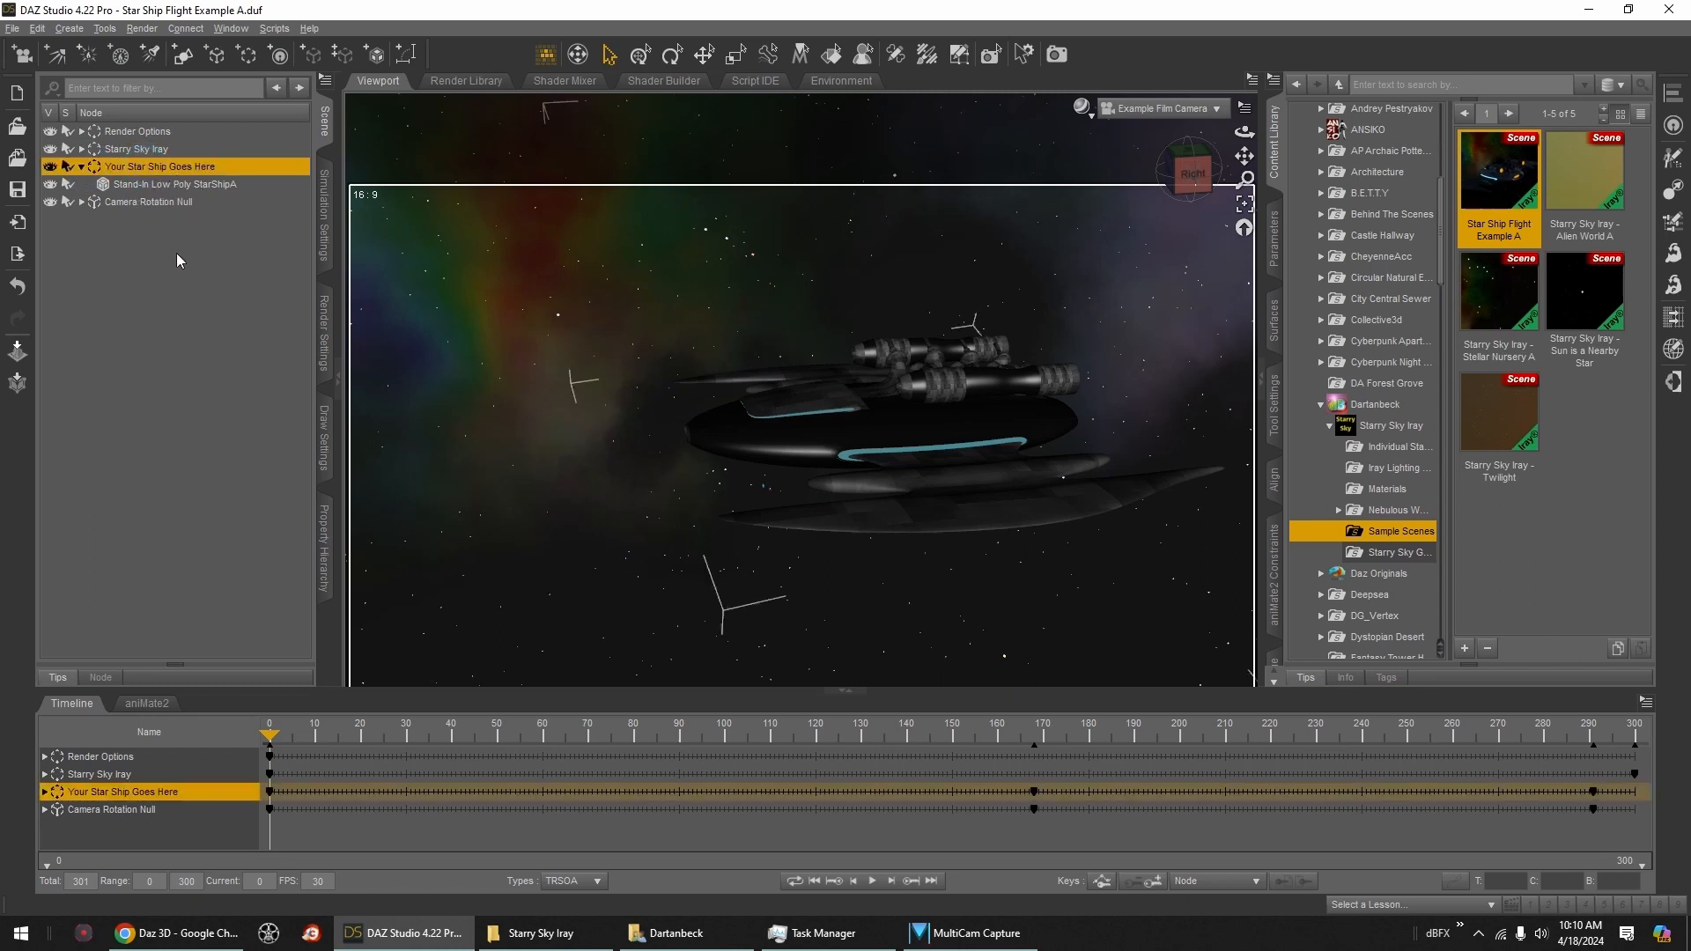
pyautogui.click(872, 880)
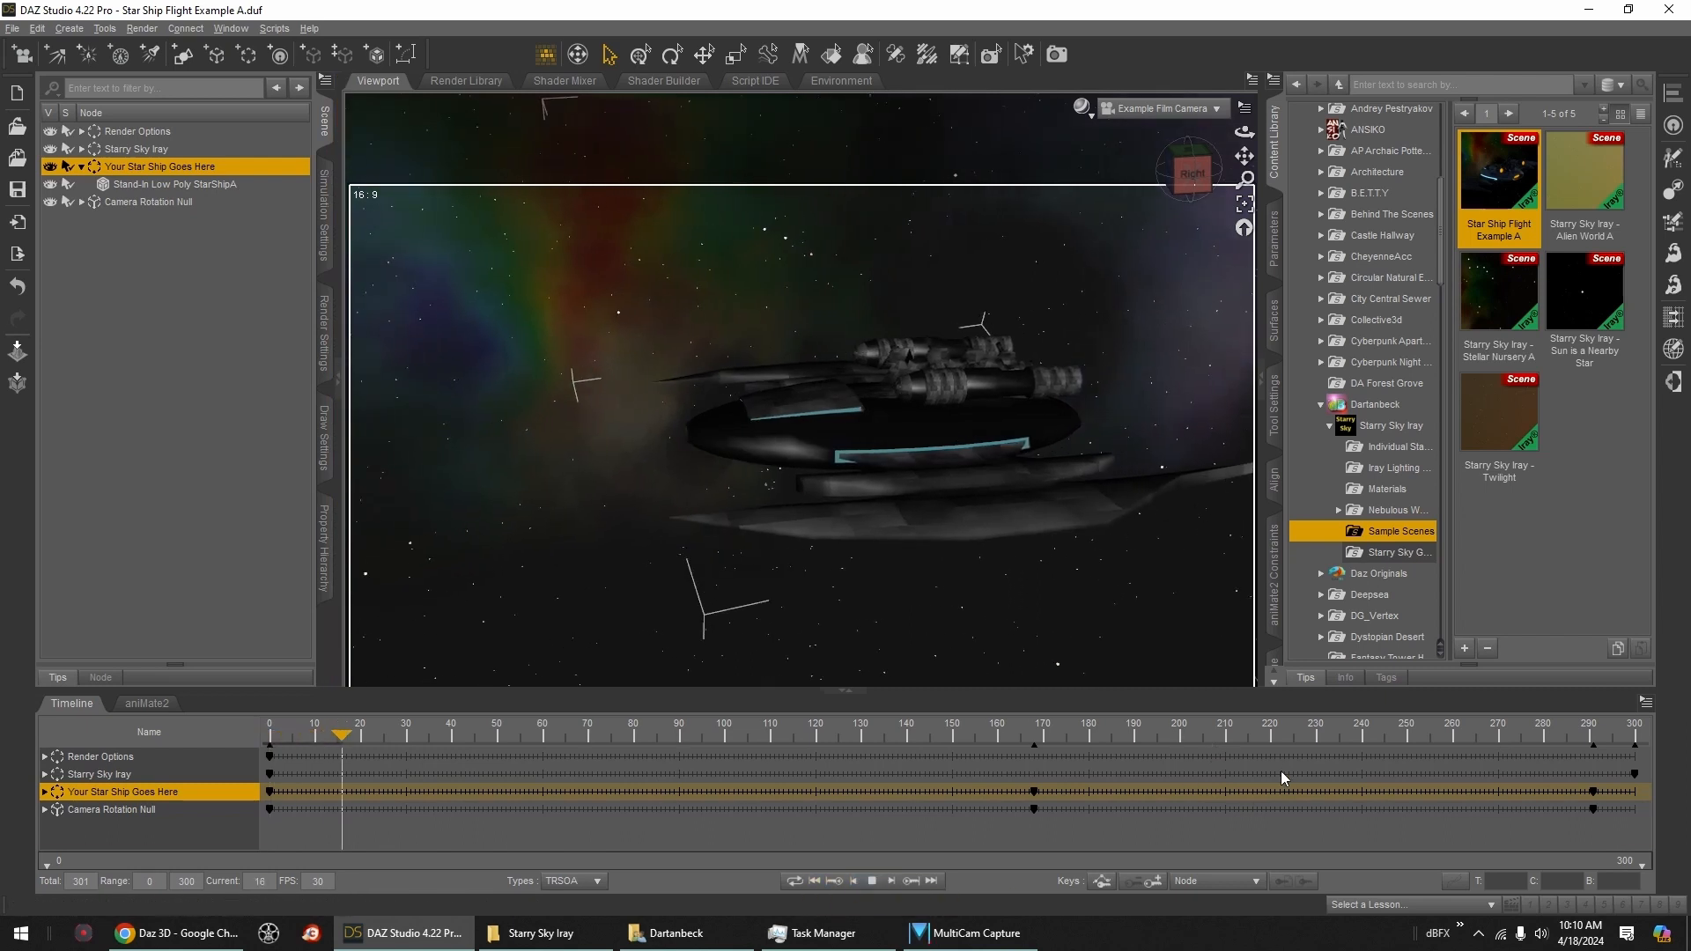
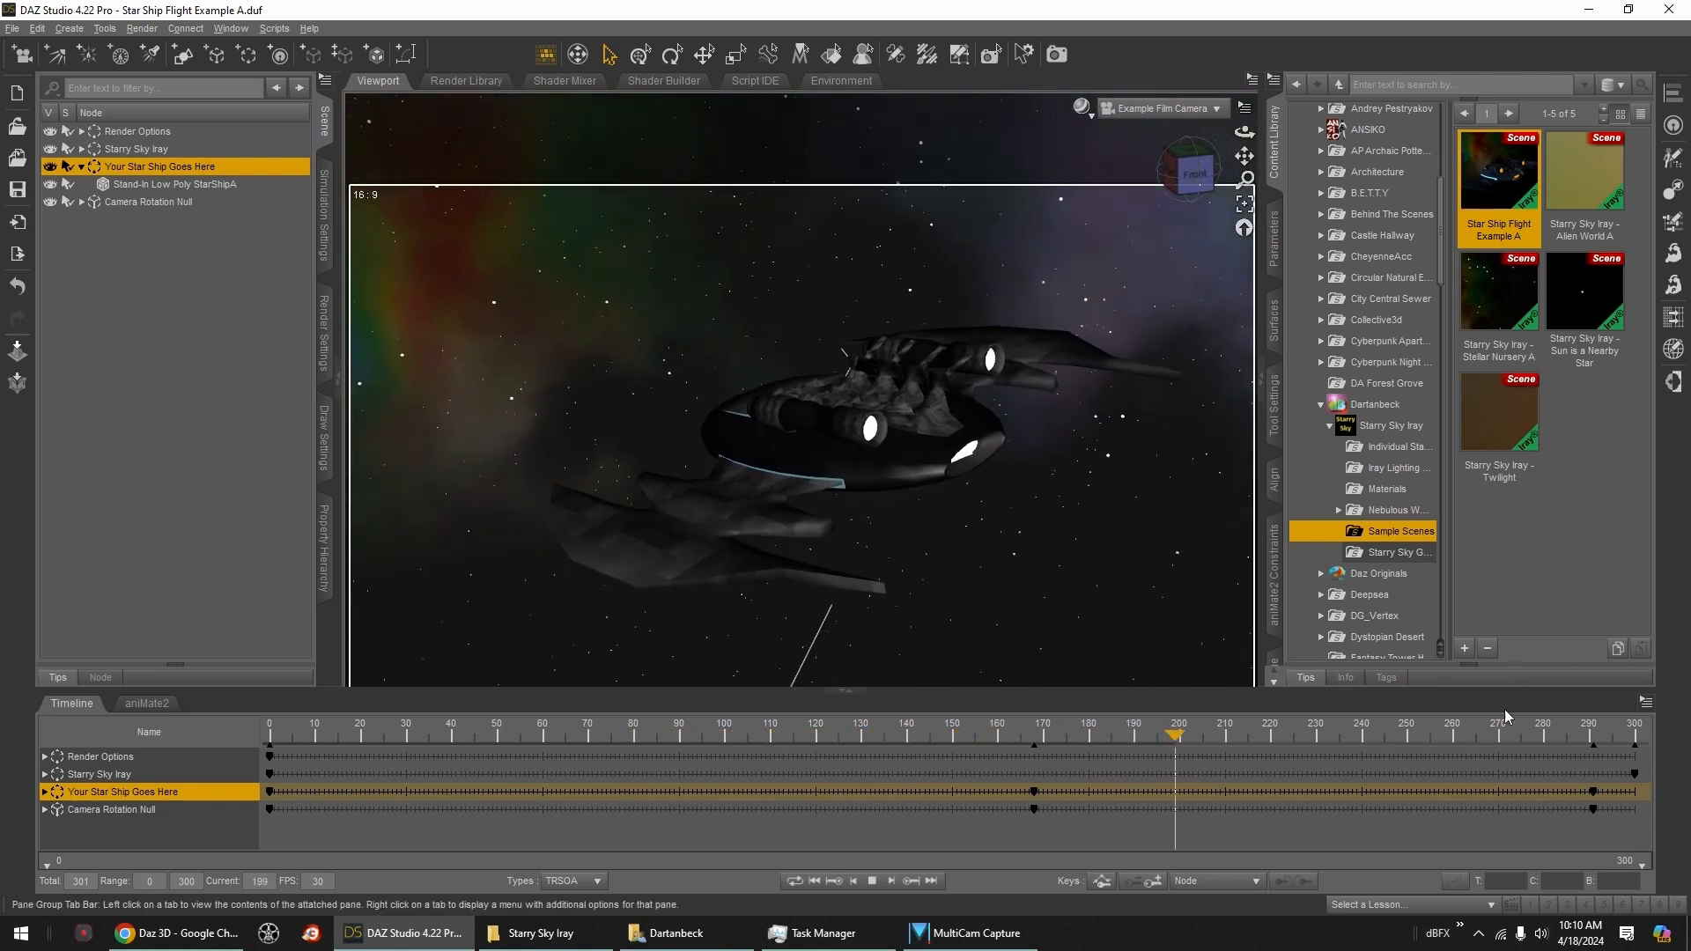
pyautogui.click(881, 880)
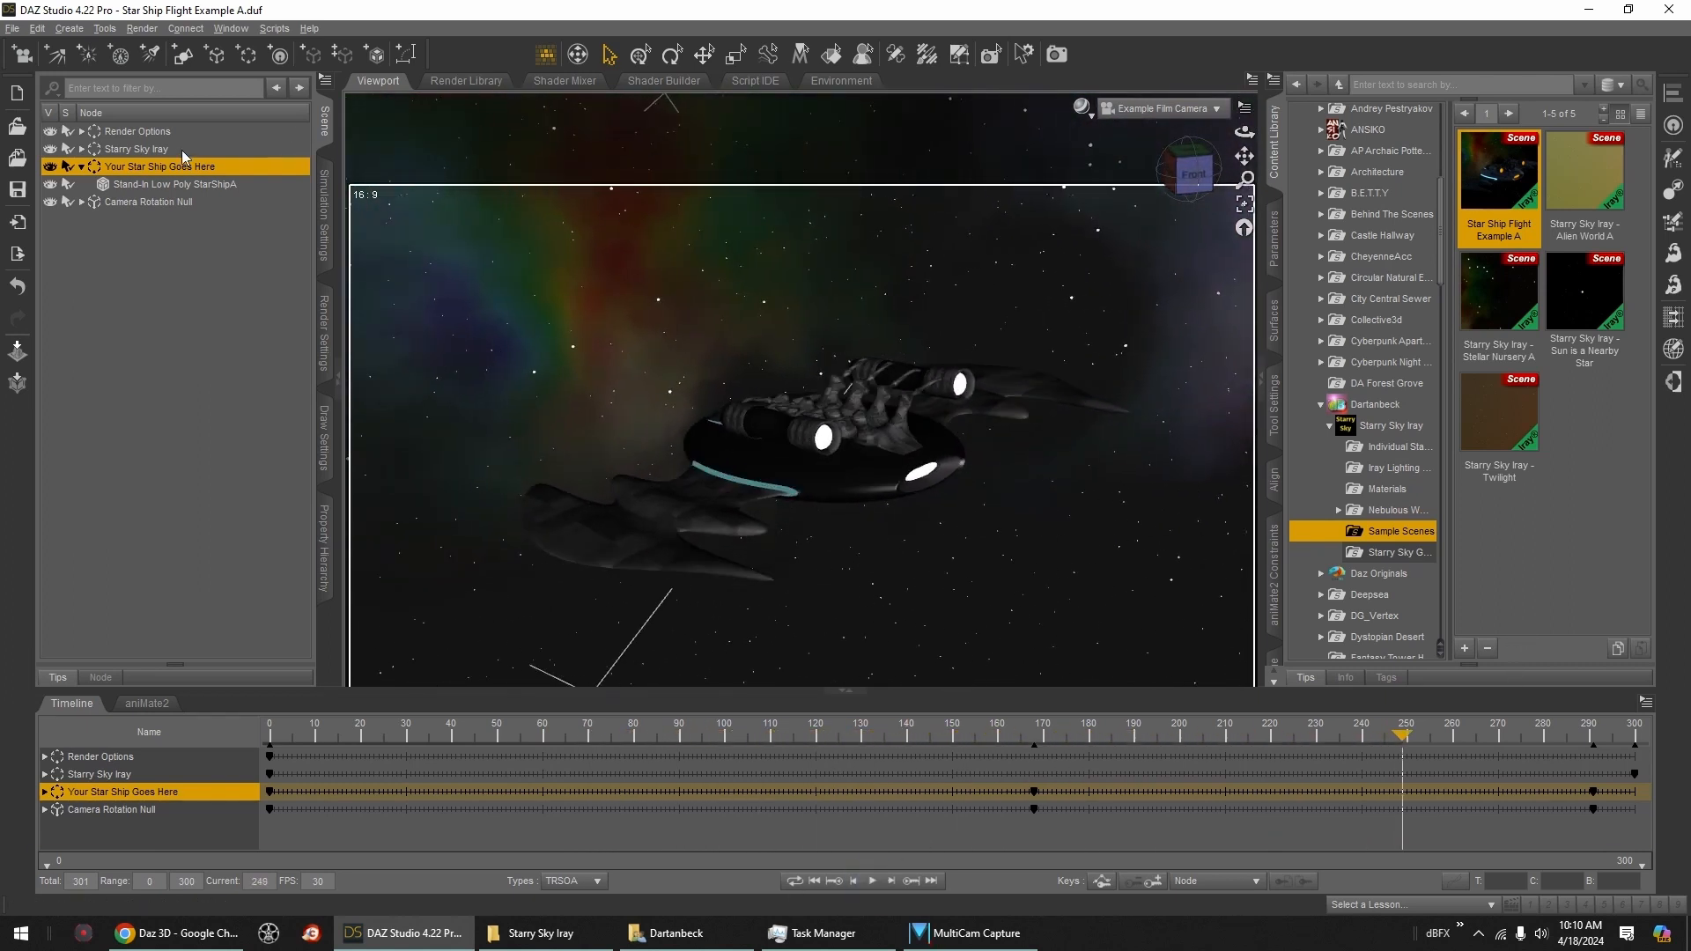
# Step: Expand the Starry Sky Iray group and play the animation from the first frame in Perspective View
pyautogui.click(81, 149)
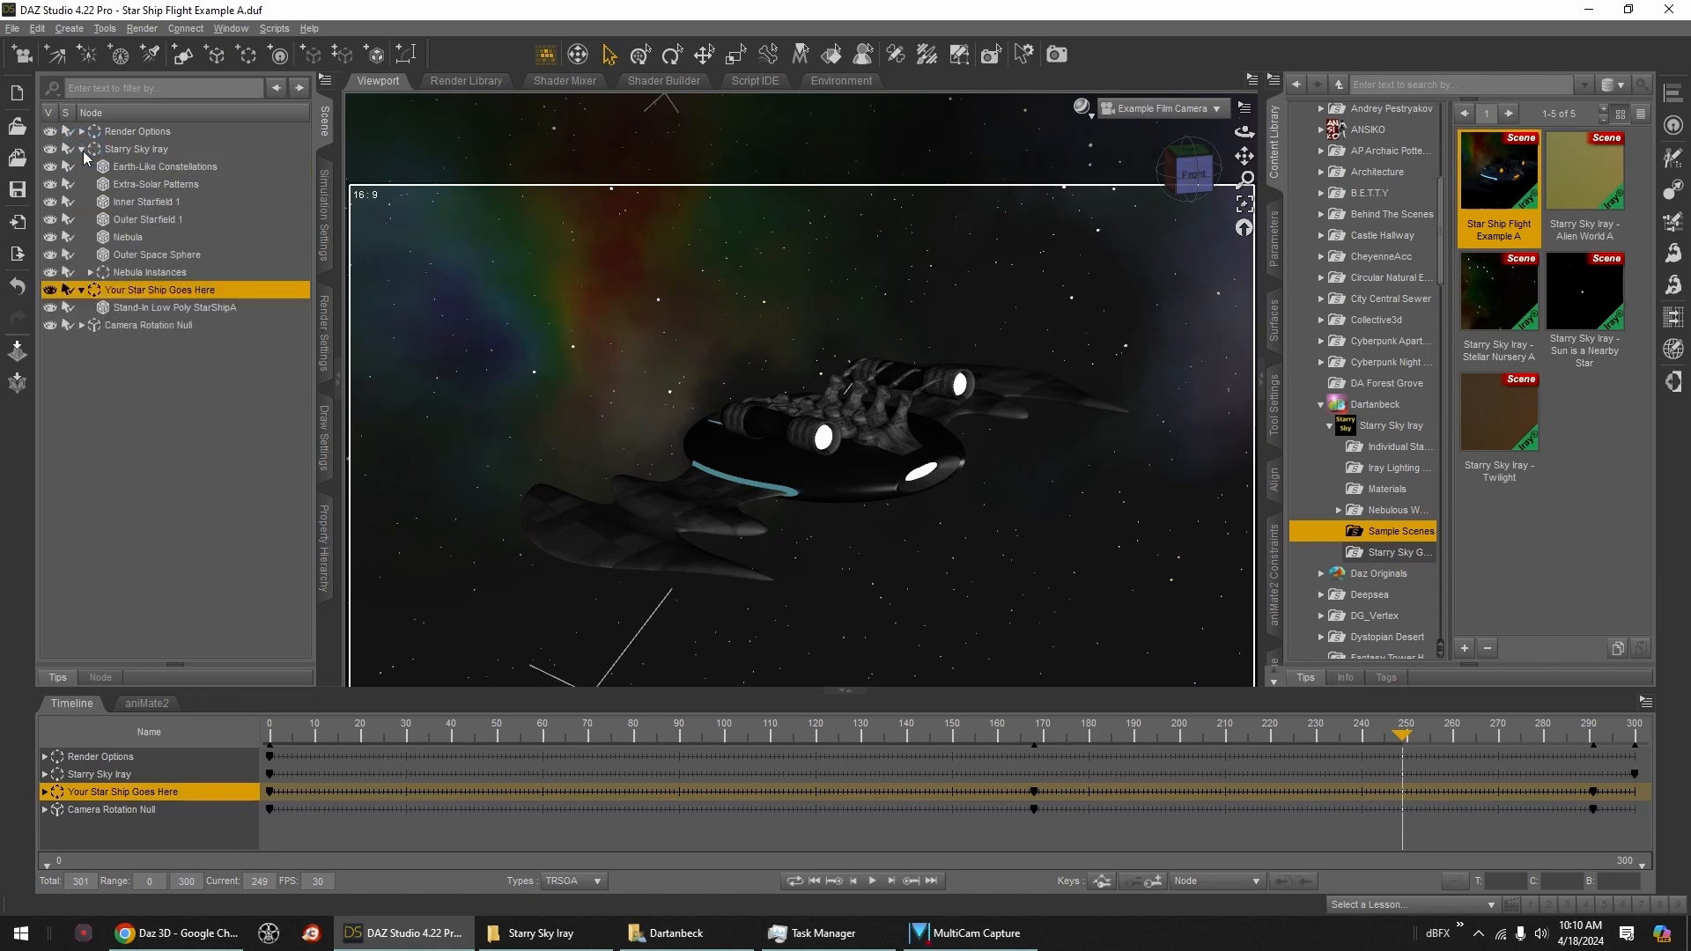
pyautogui.click(137, 167)
pyautogui.click(818, 881)
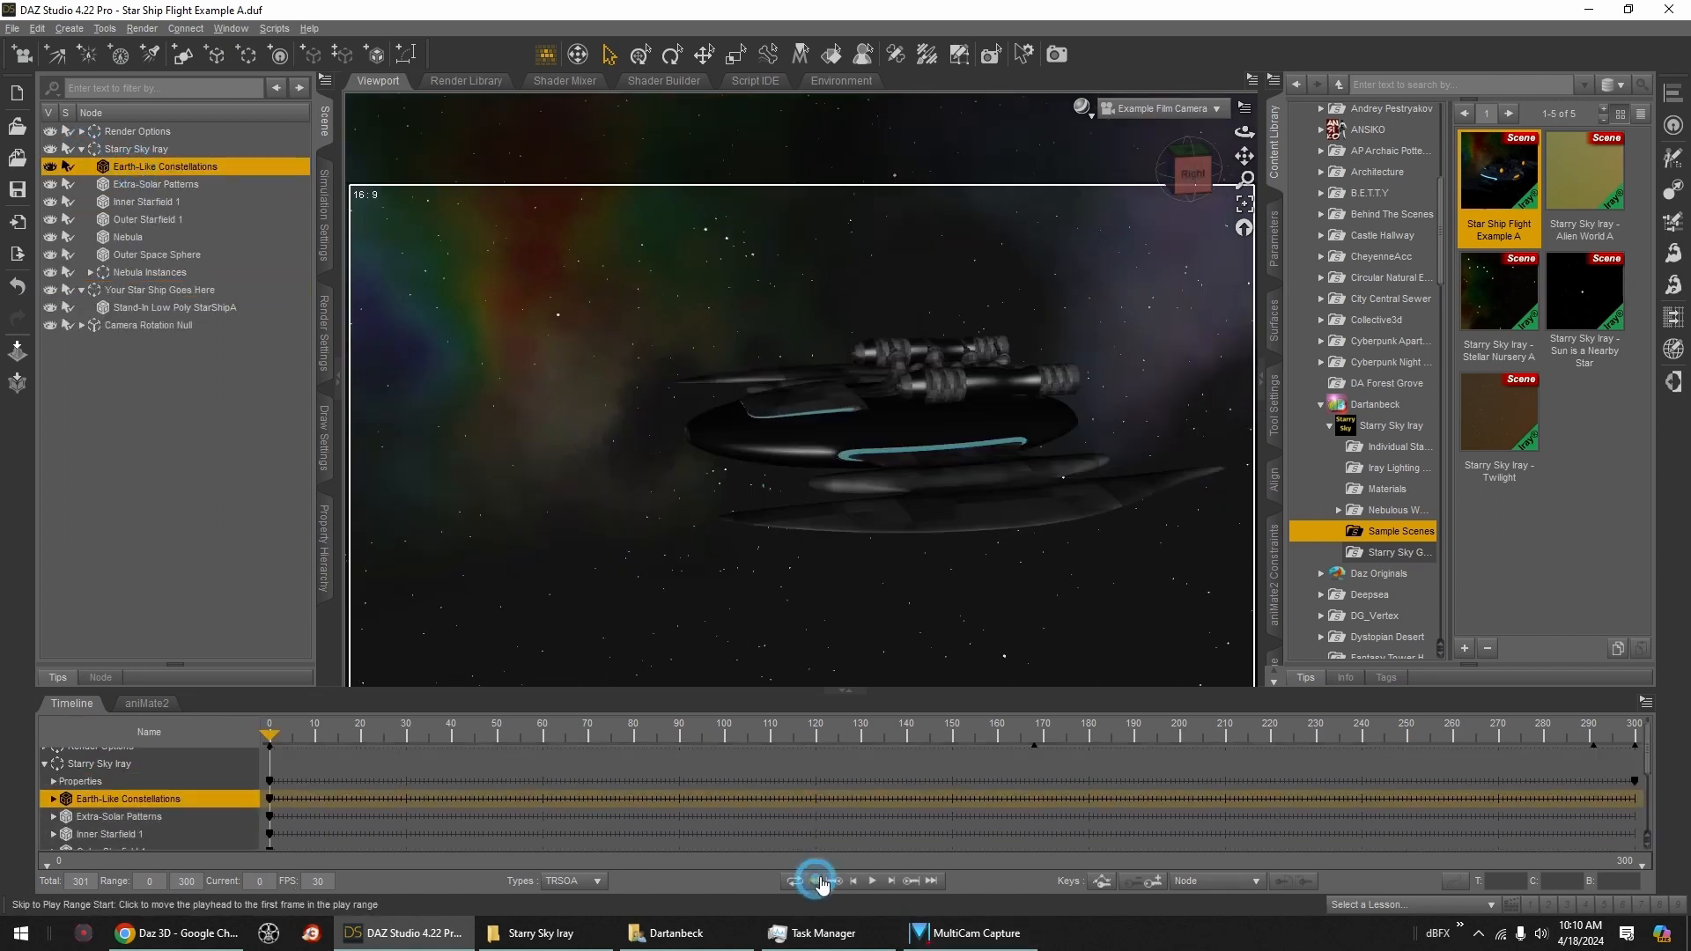
pyautogui.click(1150, 110)
pyautogui.click(1153, 126)
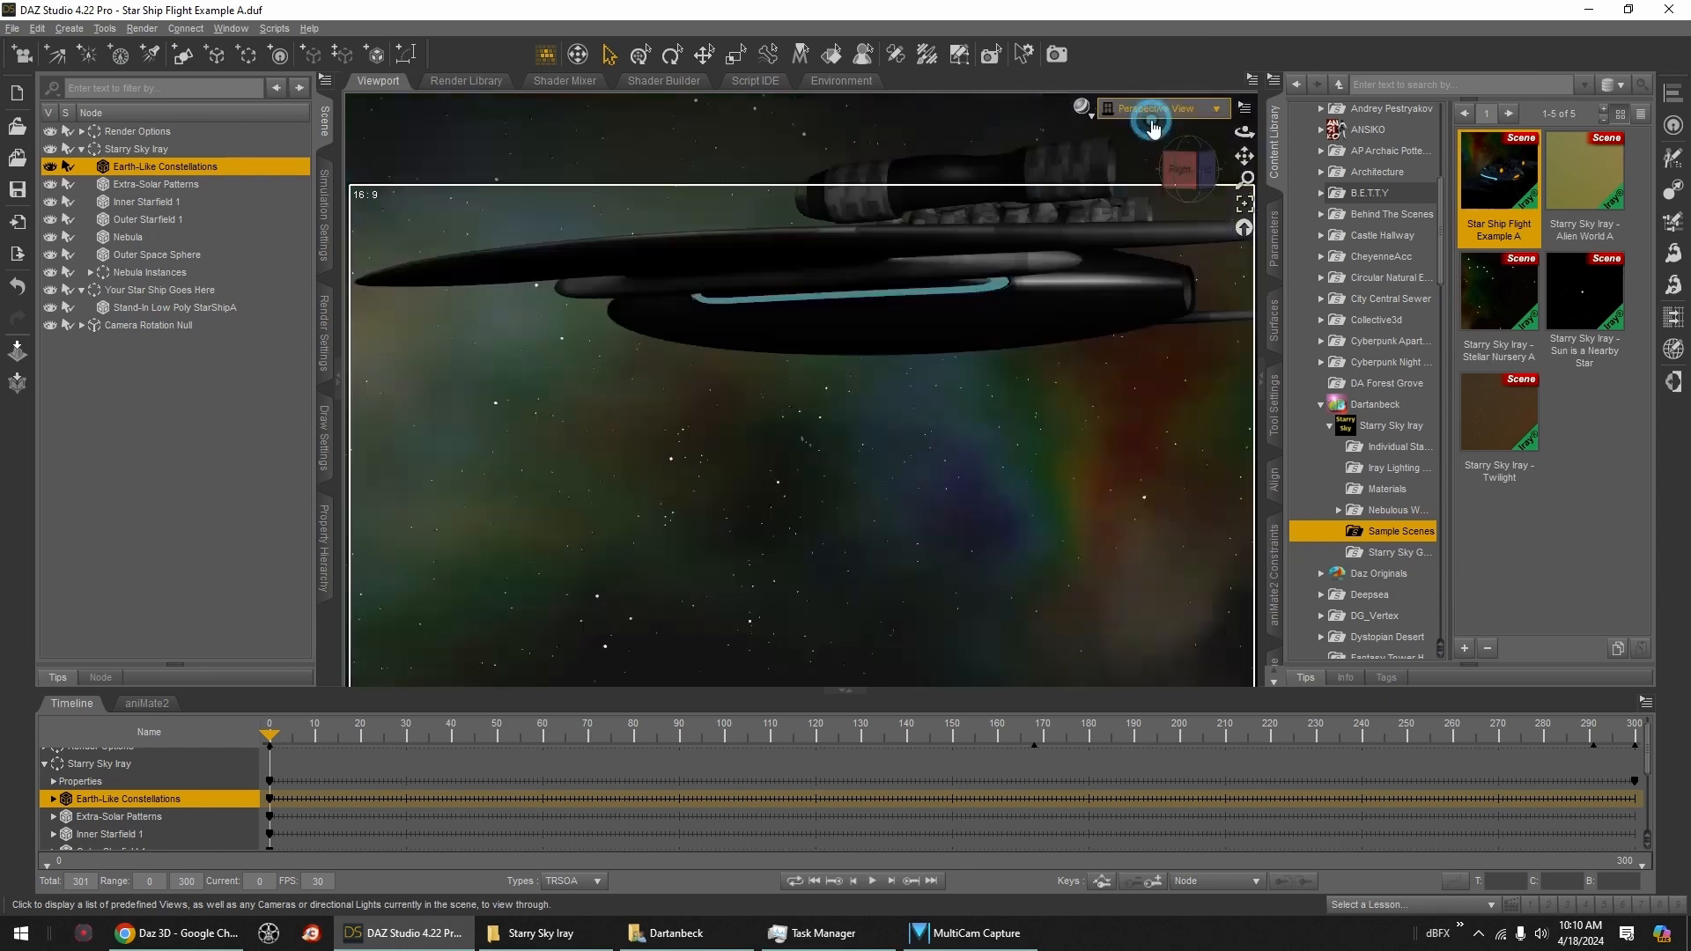
pyautogui.click(1192, 184)
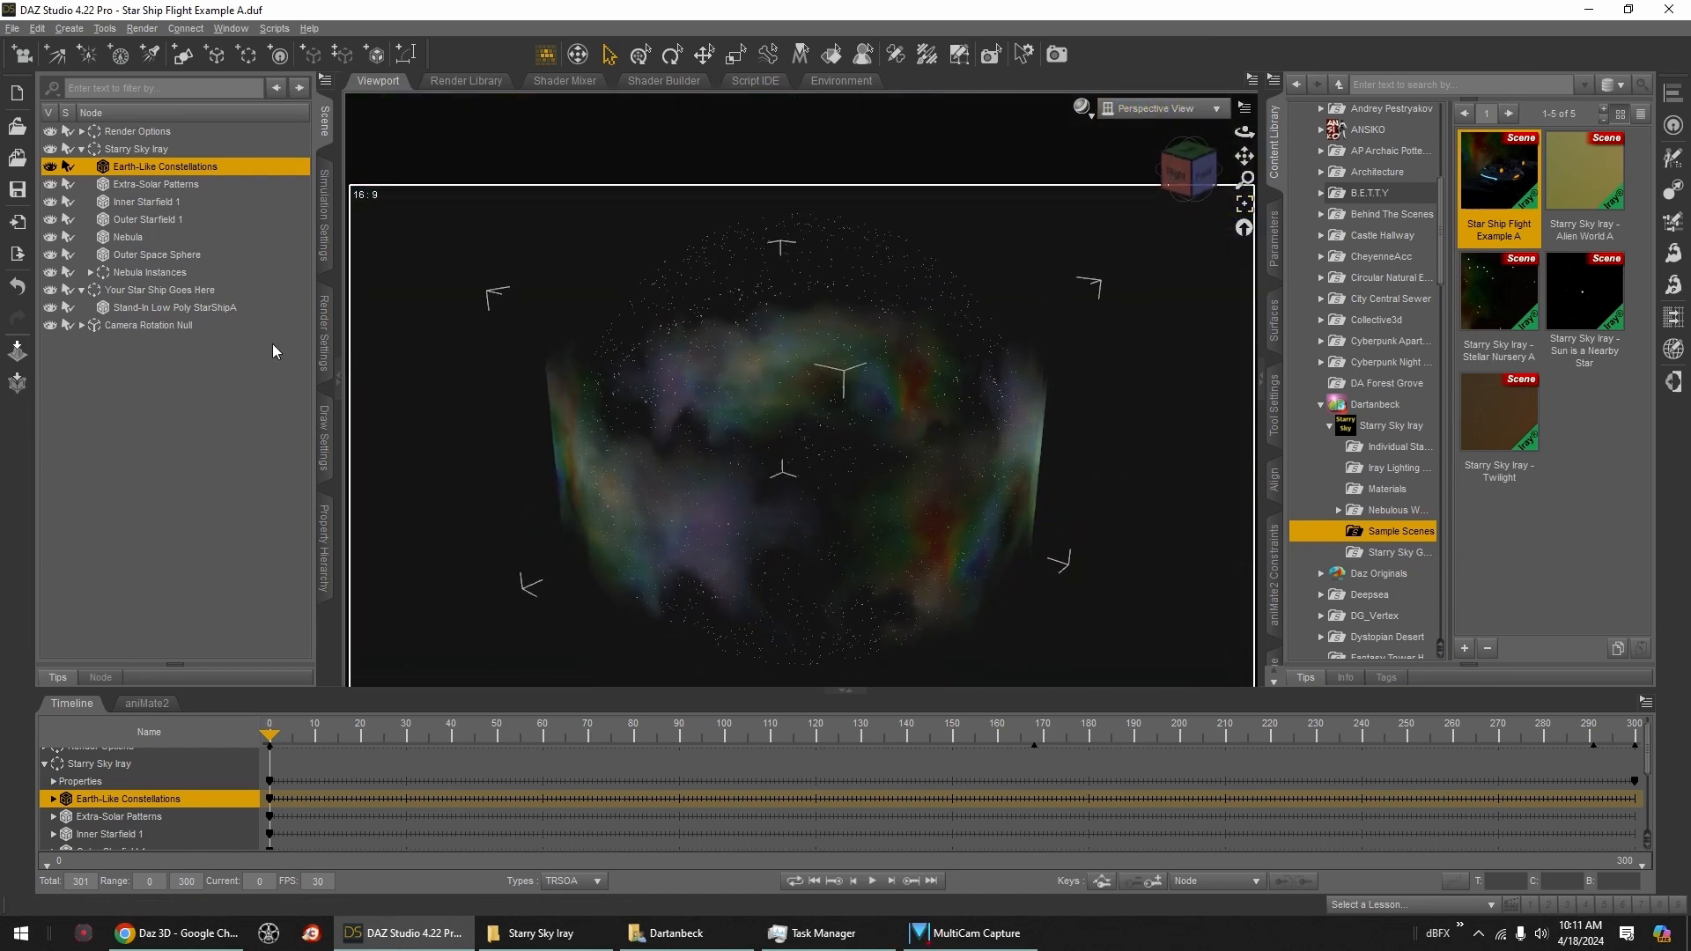
pyautogui.click(873, 883)
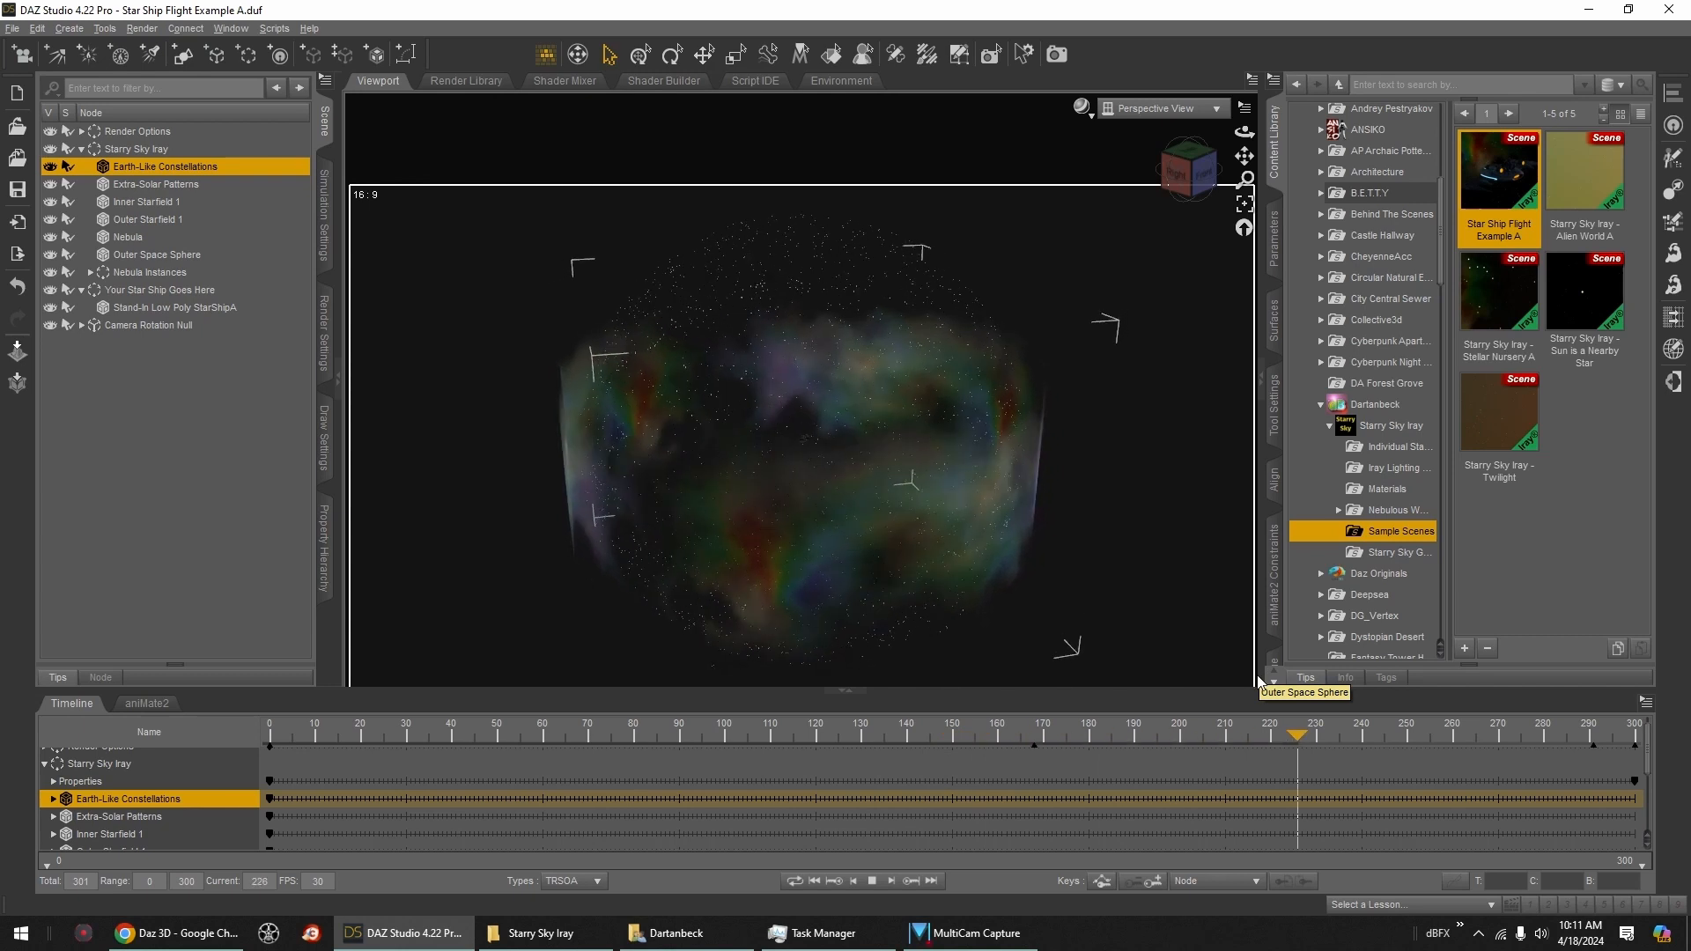
# Step: Return to the Example Film Camera and examine the Camera Rotation Null's keyframes during playback, ending back at the first frame
pyautogui.click(1159, 108)
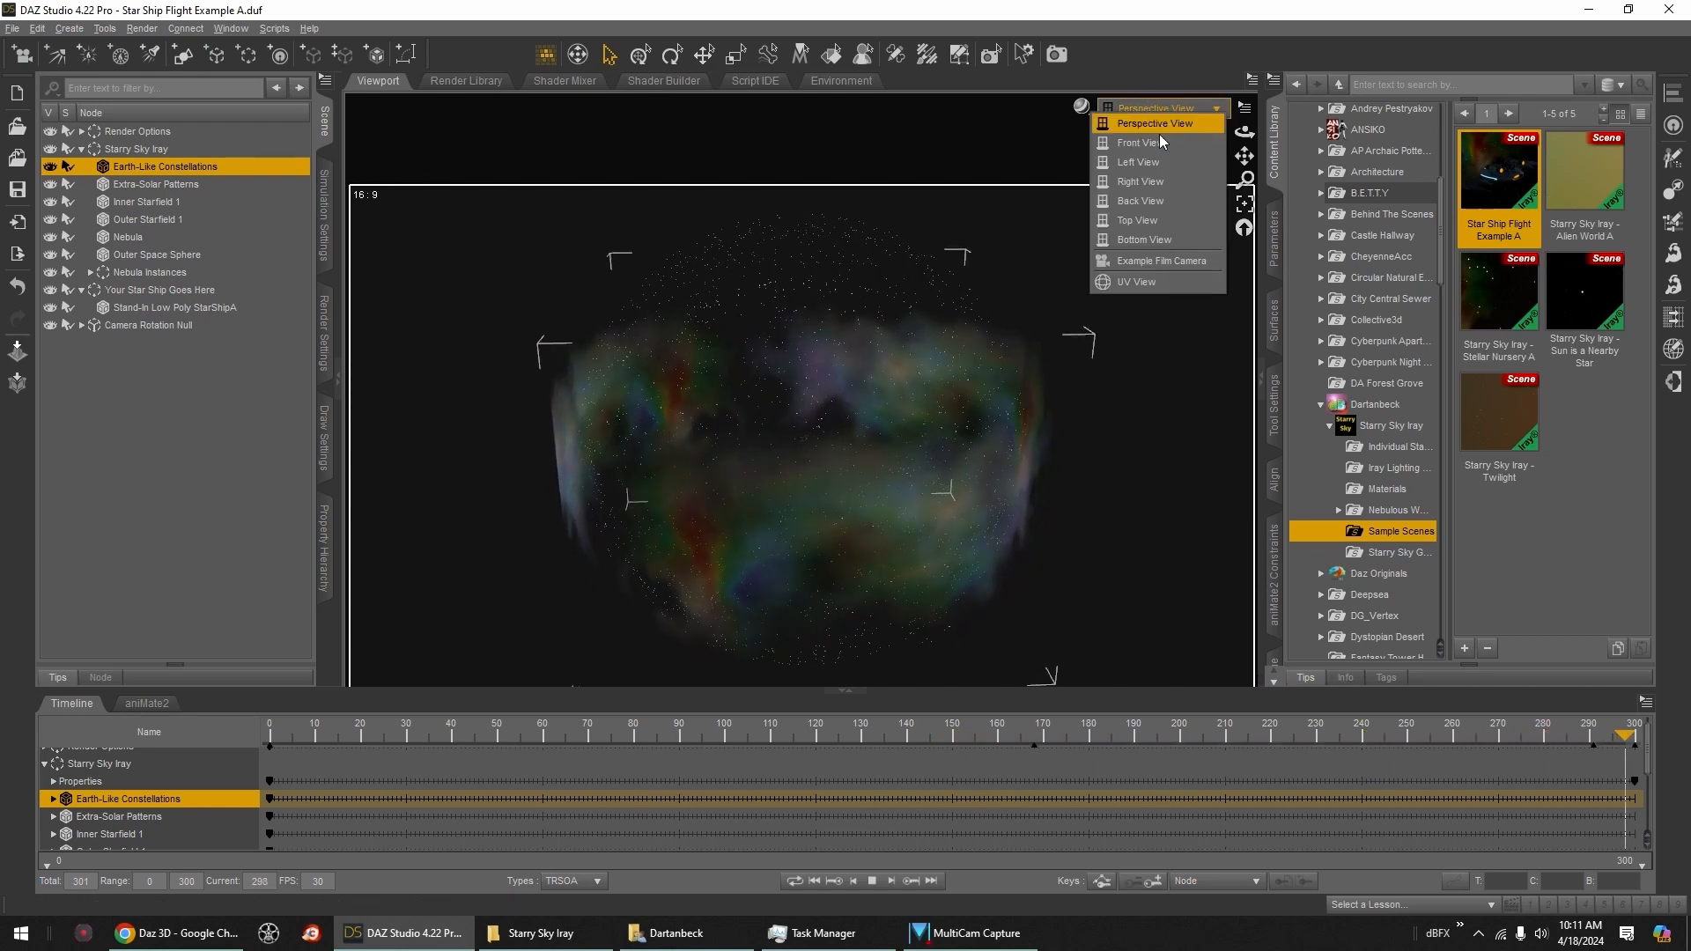
pyautogui.click(1154, 262)
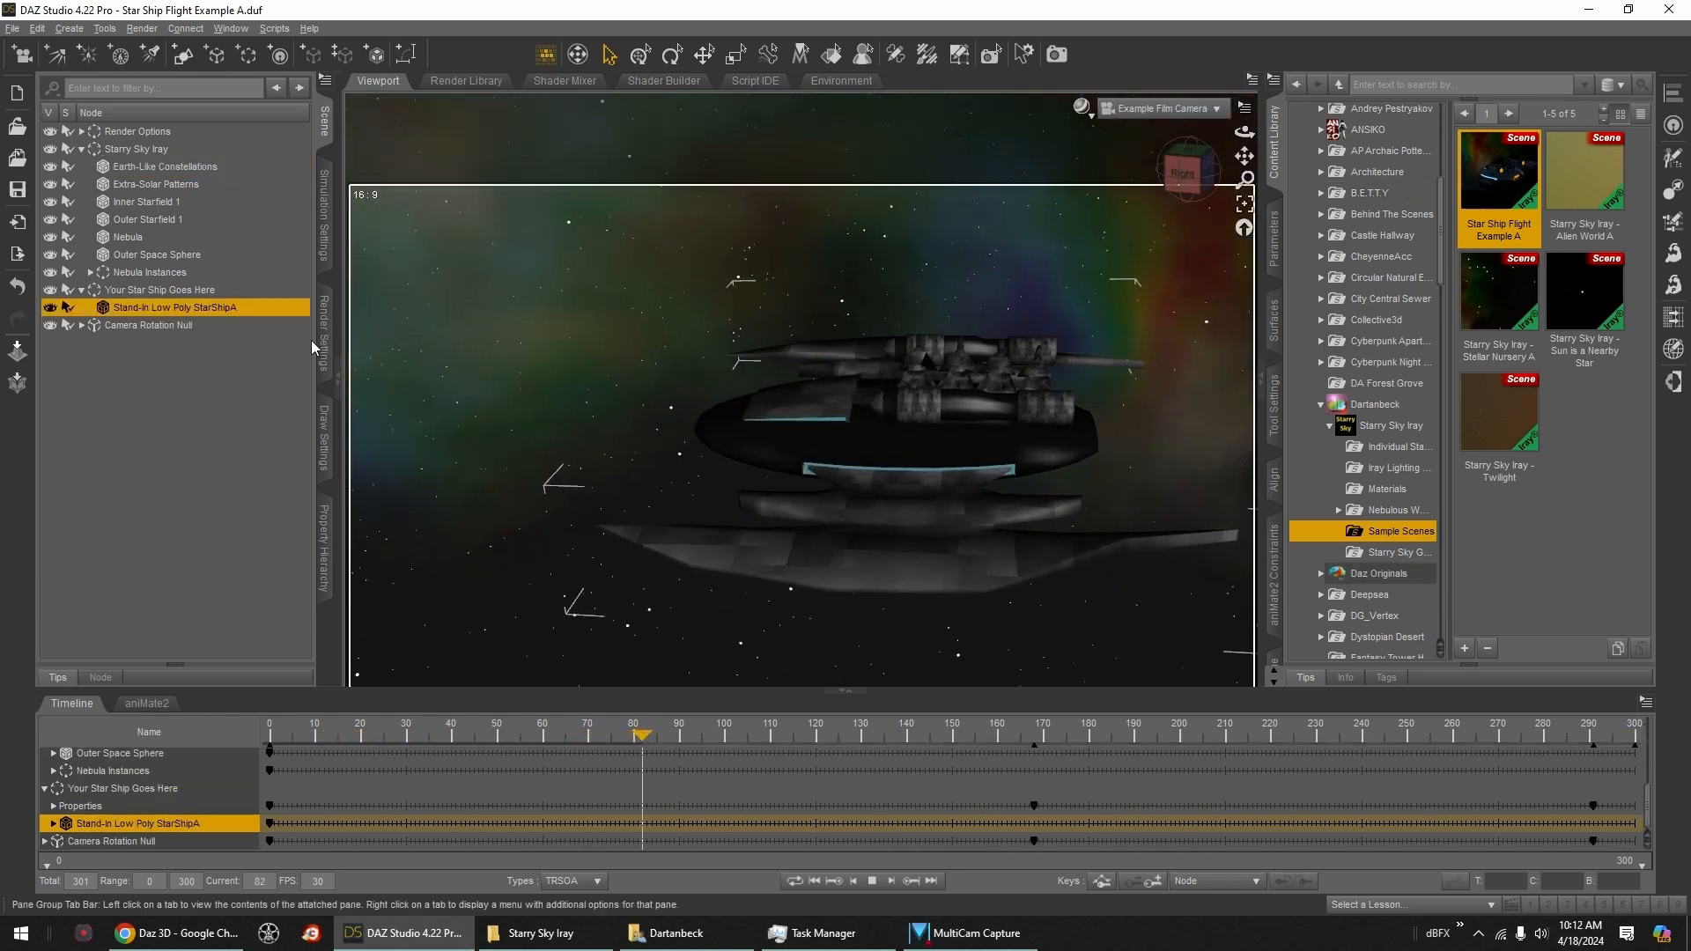
pyautogui.click(82, 326)
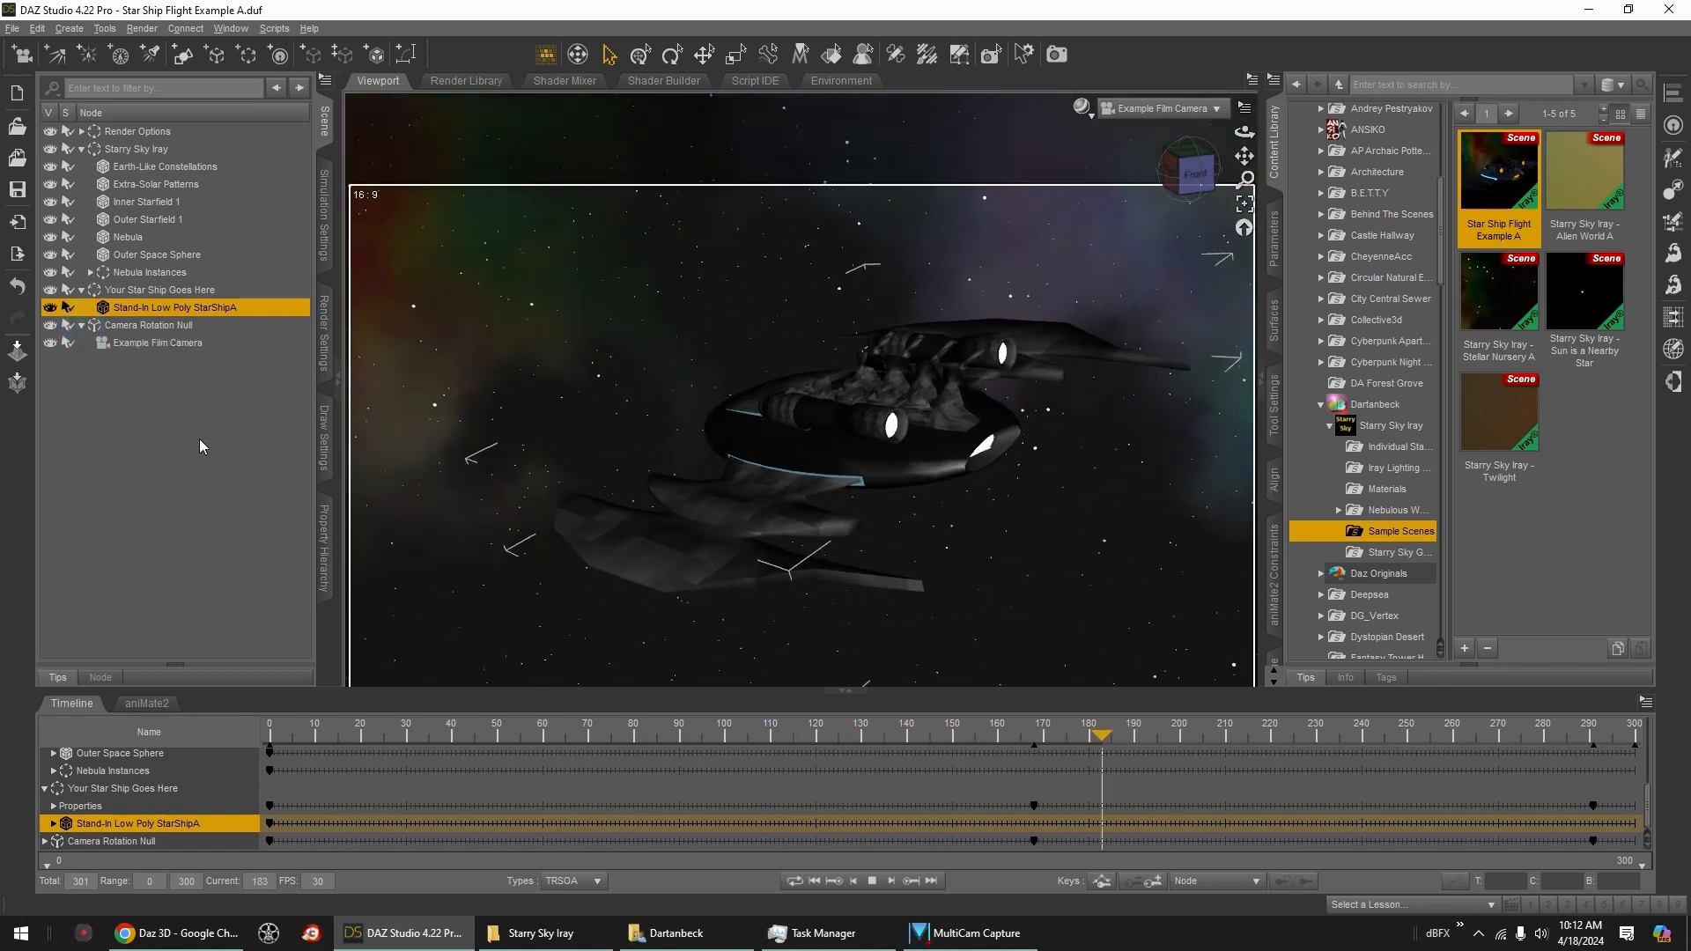
pyautogui.click(123, 841)
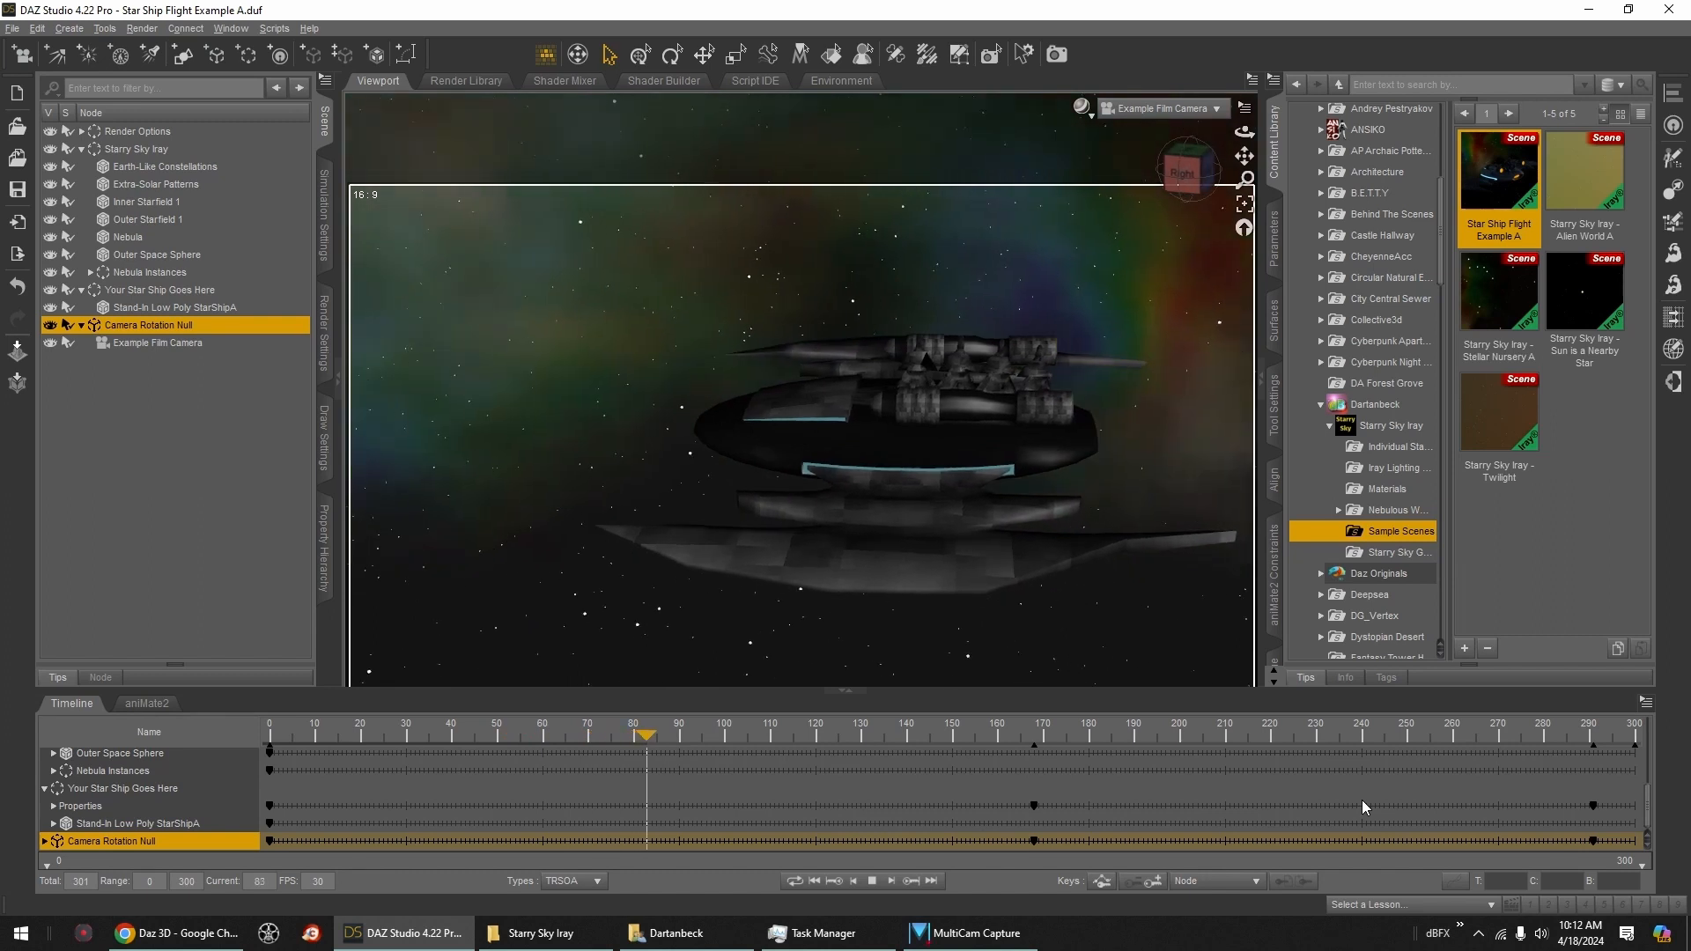
pyautogui.click(870, 881)
pyautogui.click(814, 881)
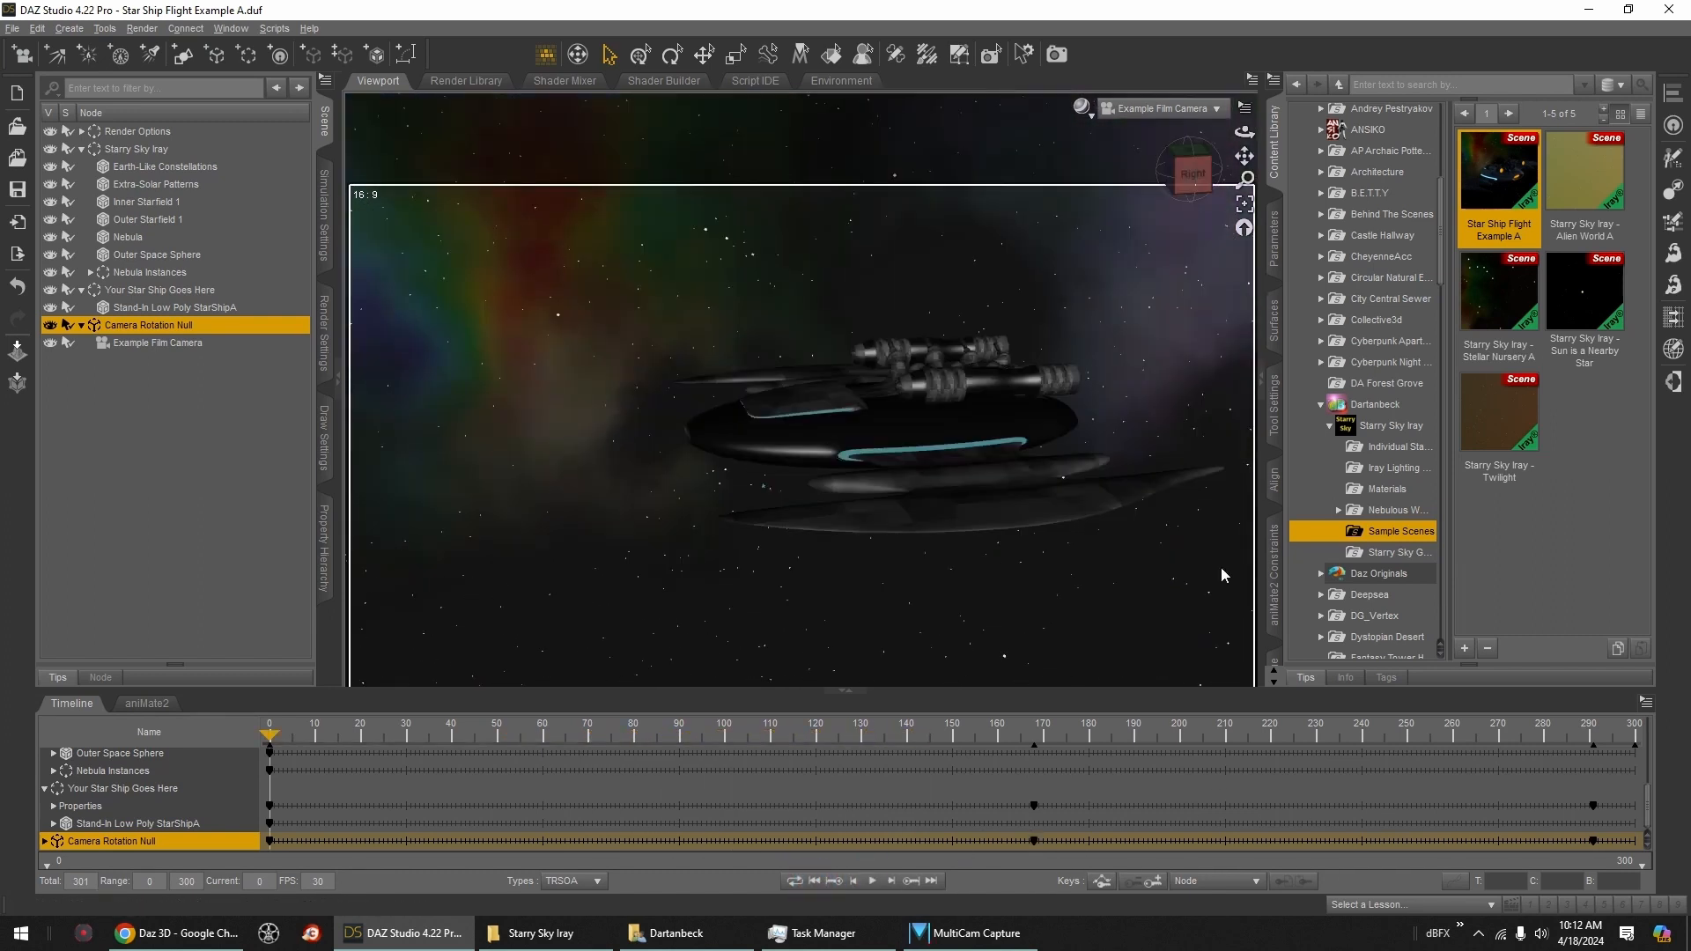
# Step: Load the Shuttlestar Iray set from the Dartanbeck folder and hide the Stand-In Low Poly StarShipA
pyautogui.scroll(5, 1358, 321)
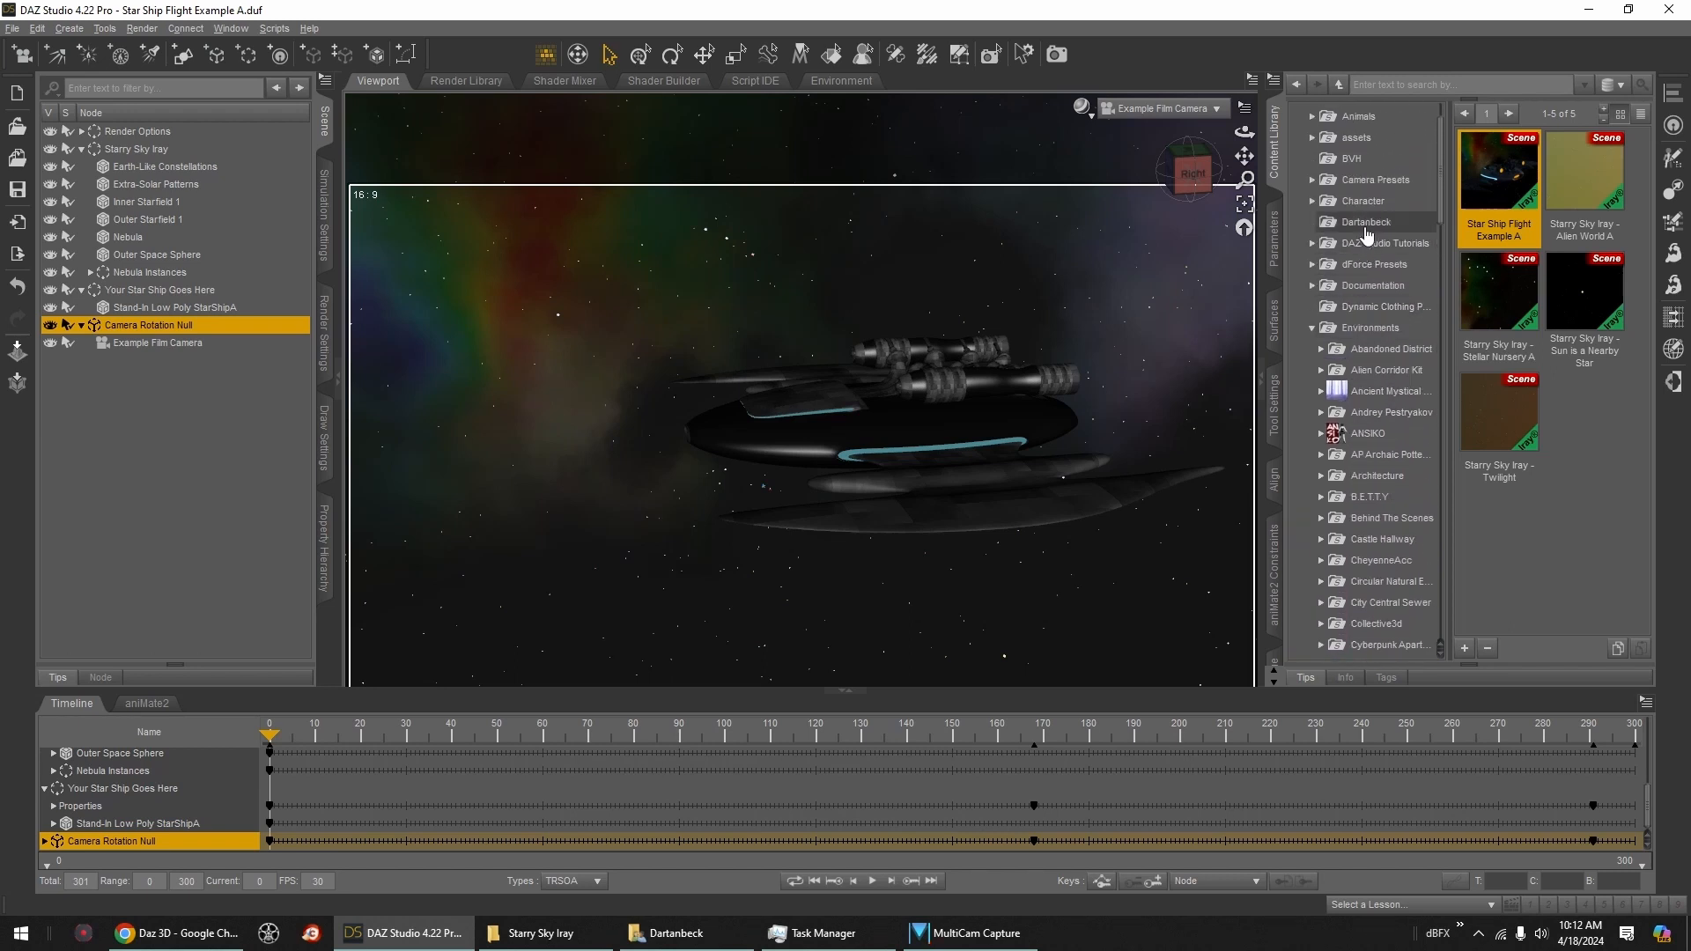
pyautogui.click(1366, 222)
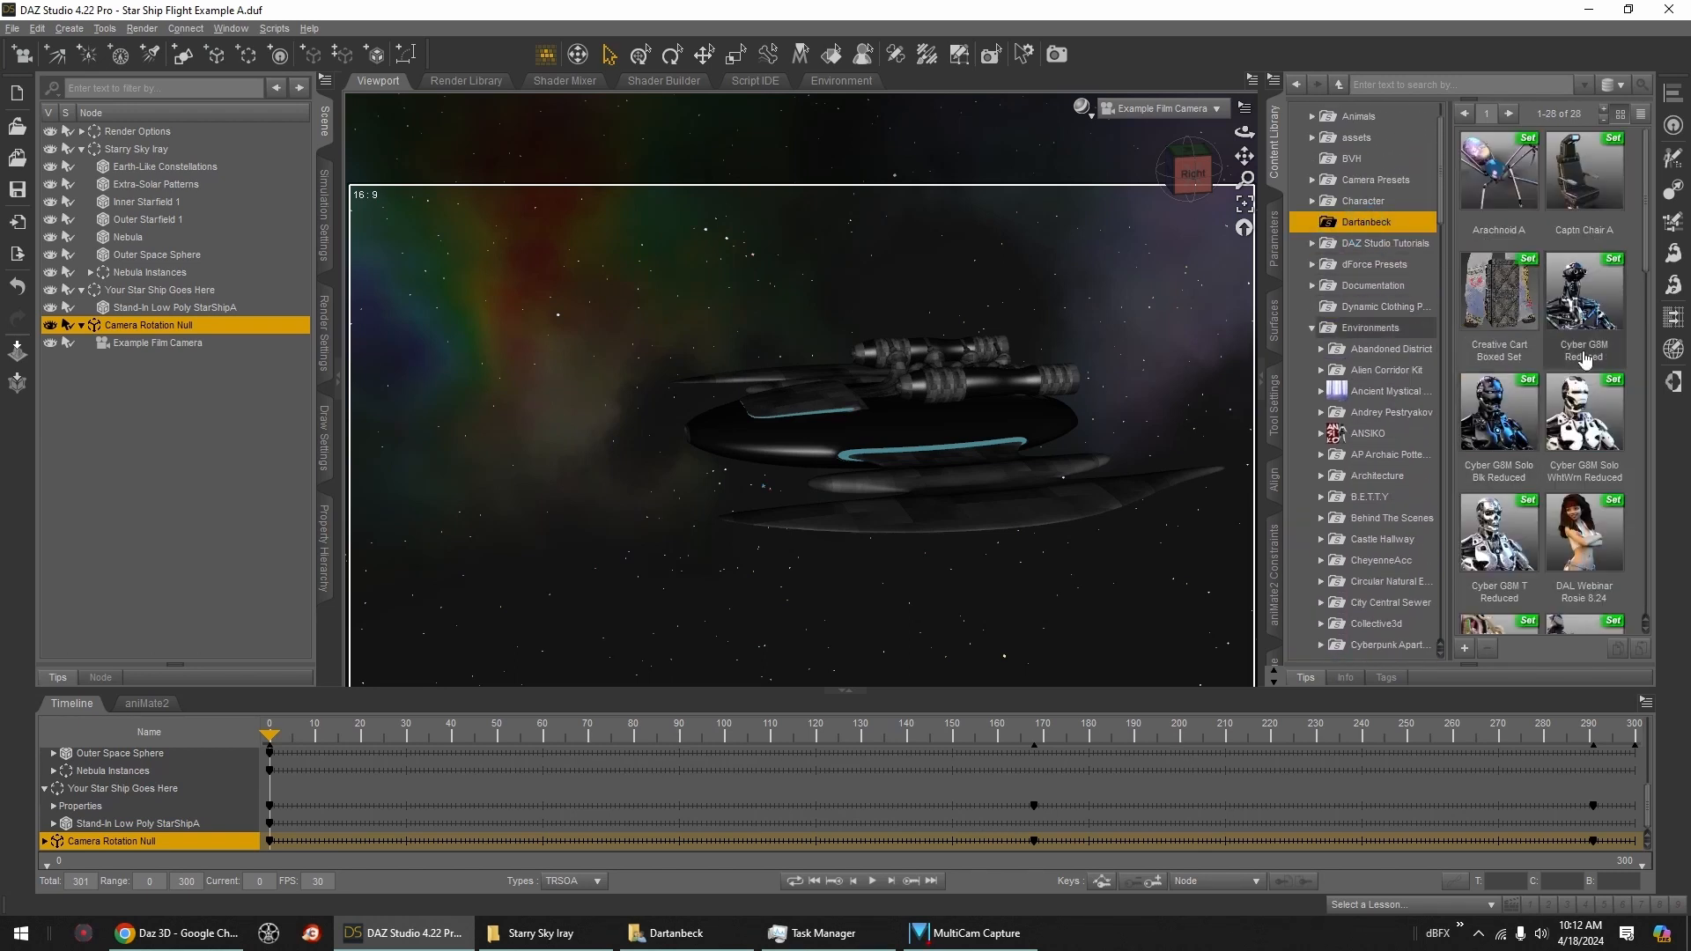
pyautogui.scroll(-1, 1644, 264)
pyautogui.moveTo(1645, 264); pyautogui.dragTo(1652, 524)
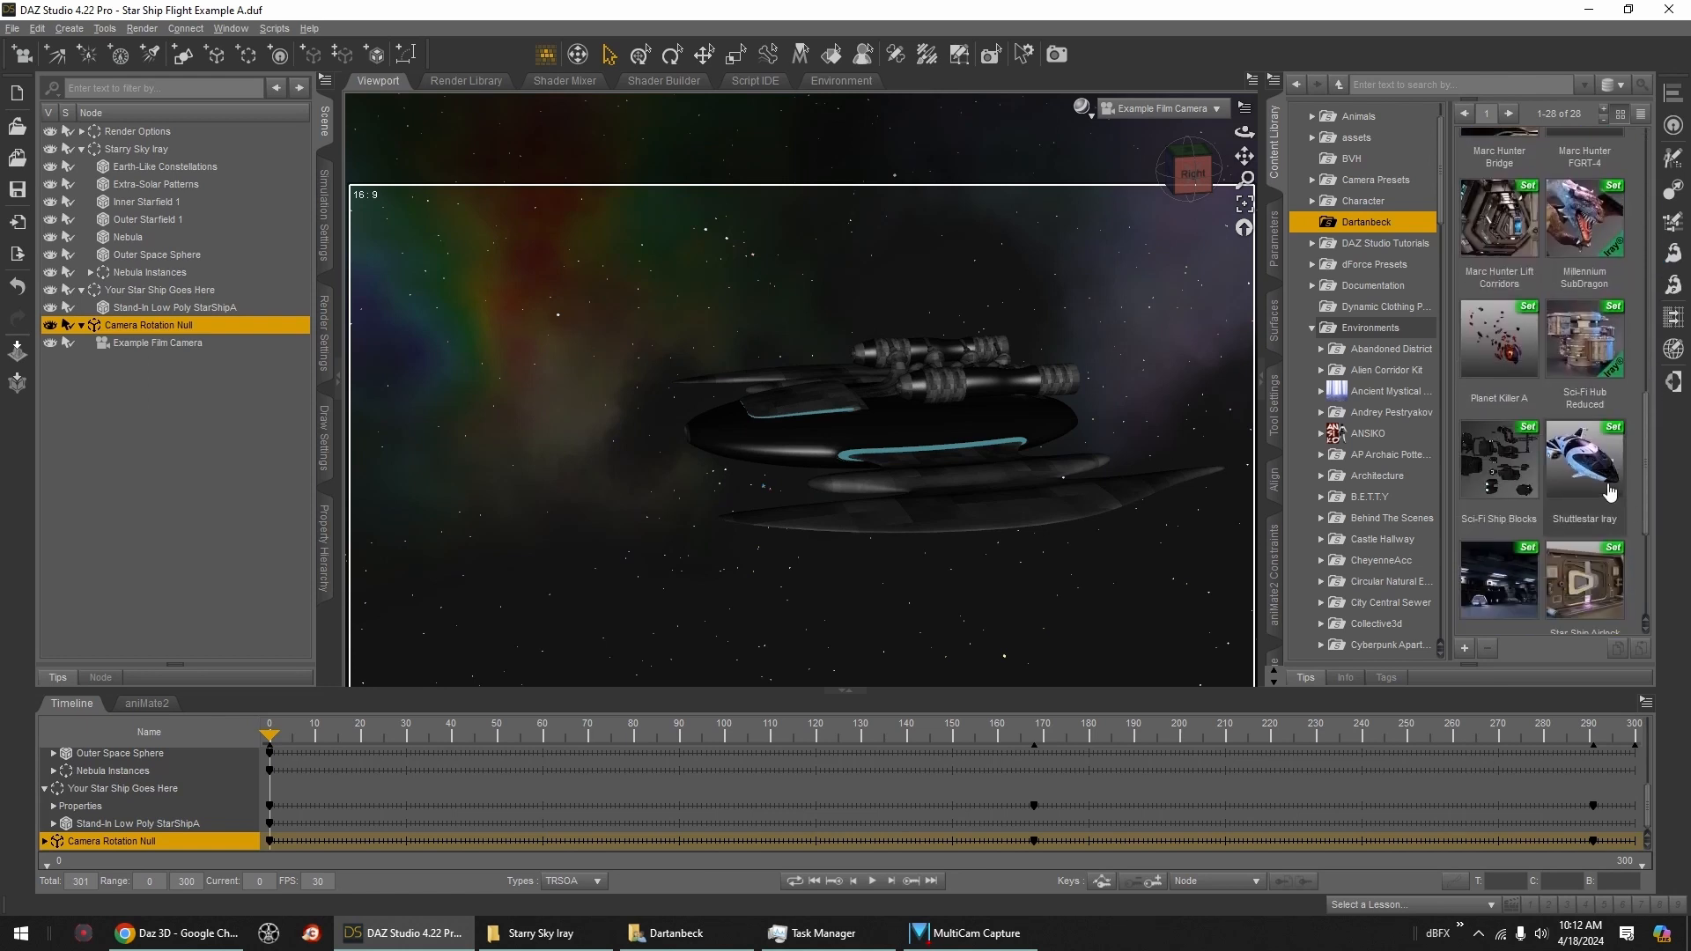
pyautogui.doubleClick(1611, 492)
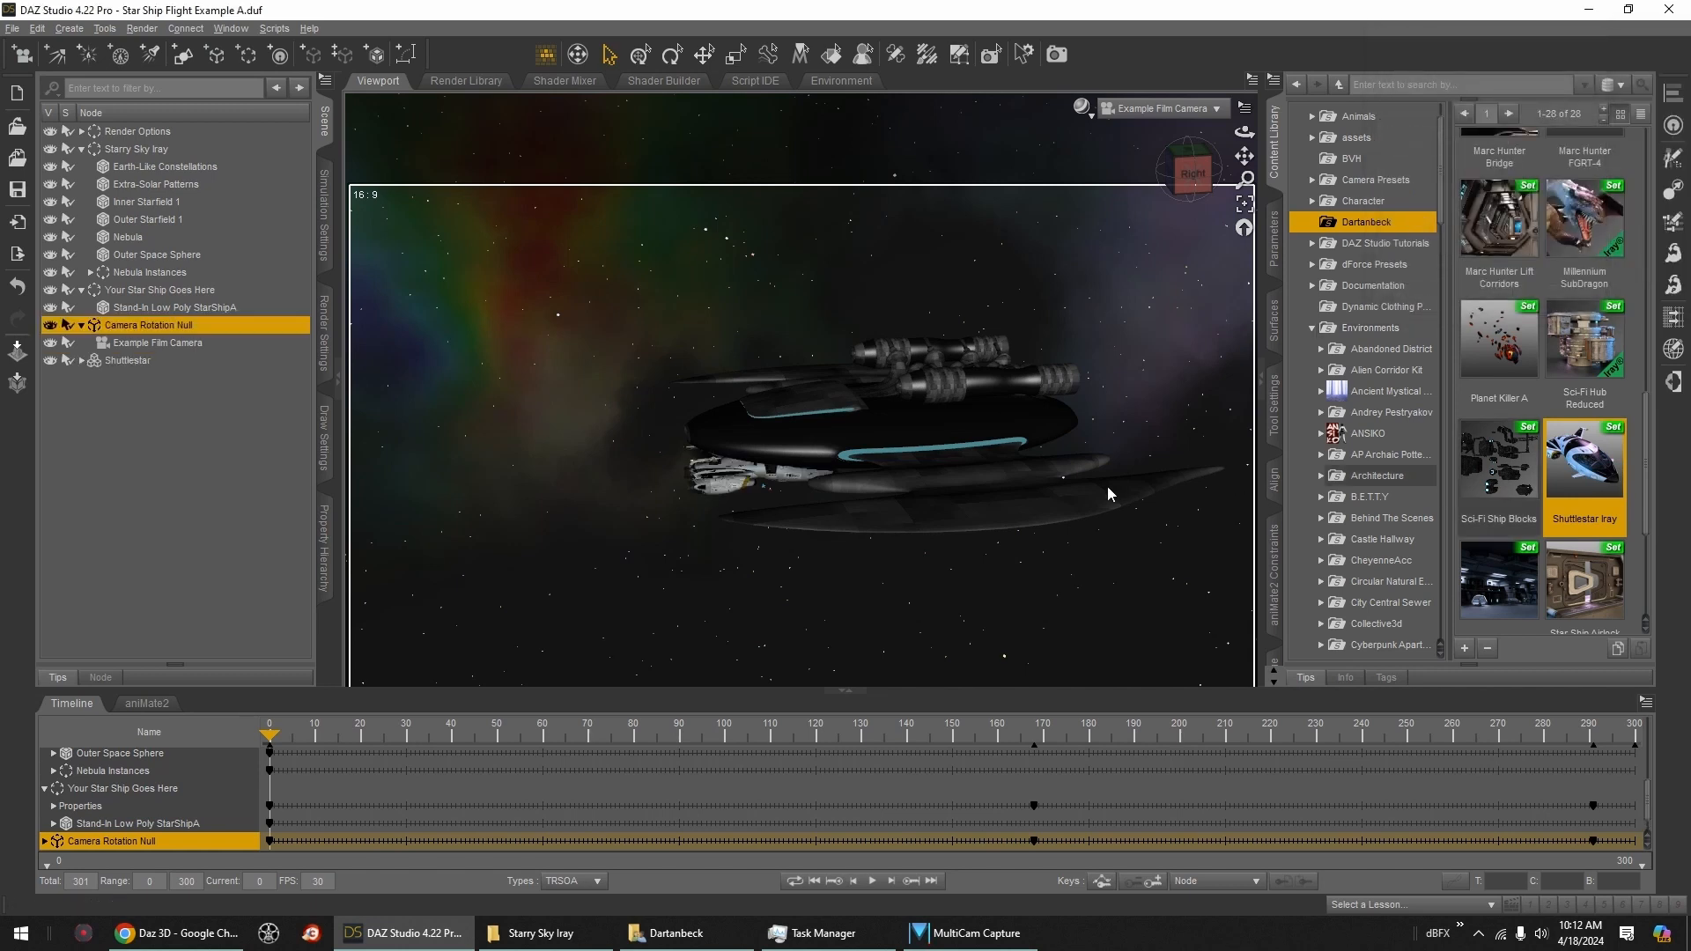
pyautogui.click(50, 306)
# Step: Rotate the Shuttlestar to a Y rotation of 174.52 and parent it to Your Star Ship Goes Here
pyautogui.click(137, 362)
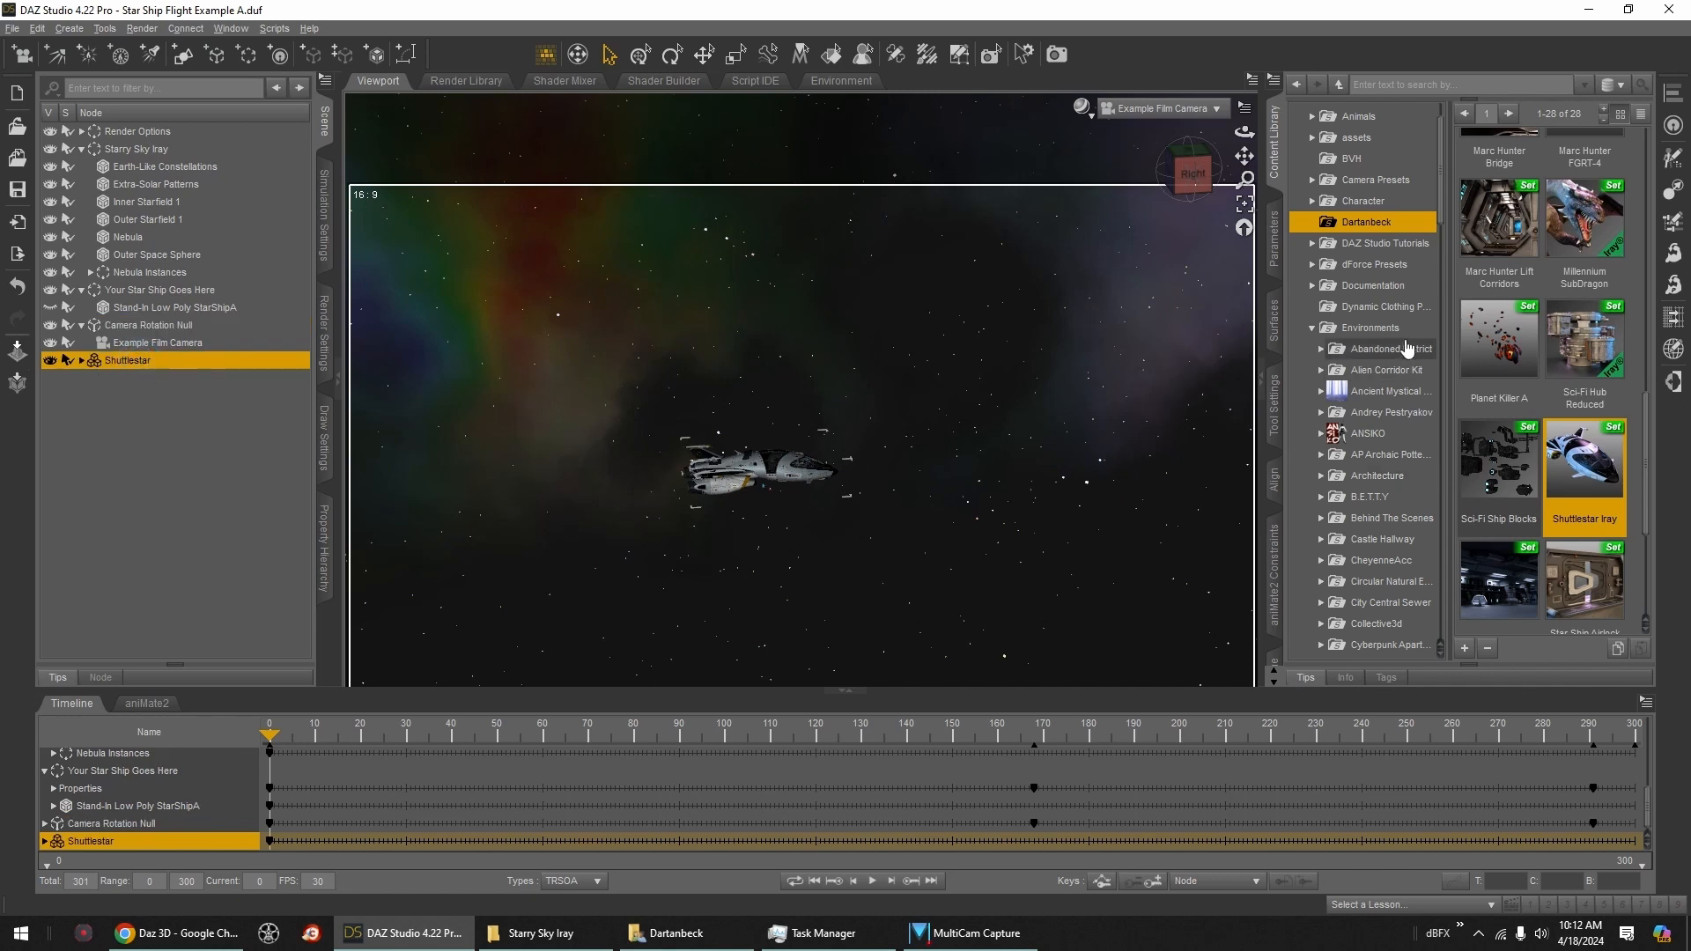
pyautogui.click(1274, 239)
pyautogui.moveTo(1530, 262); pyautogui.dragTo(1572, 263)
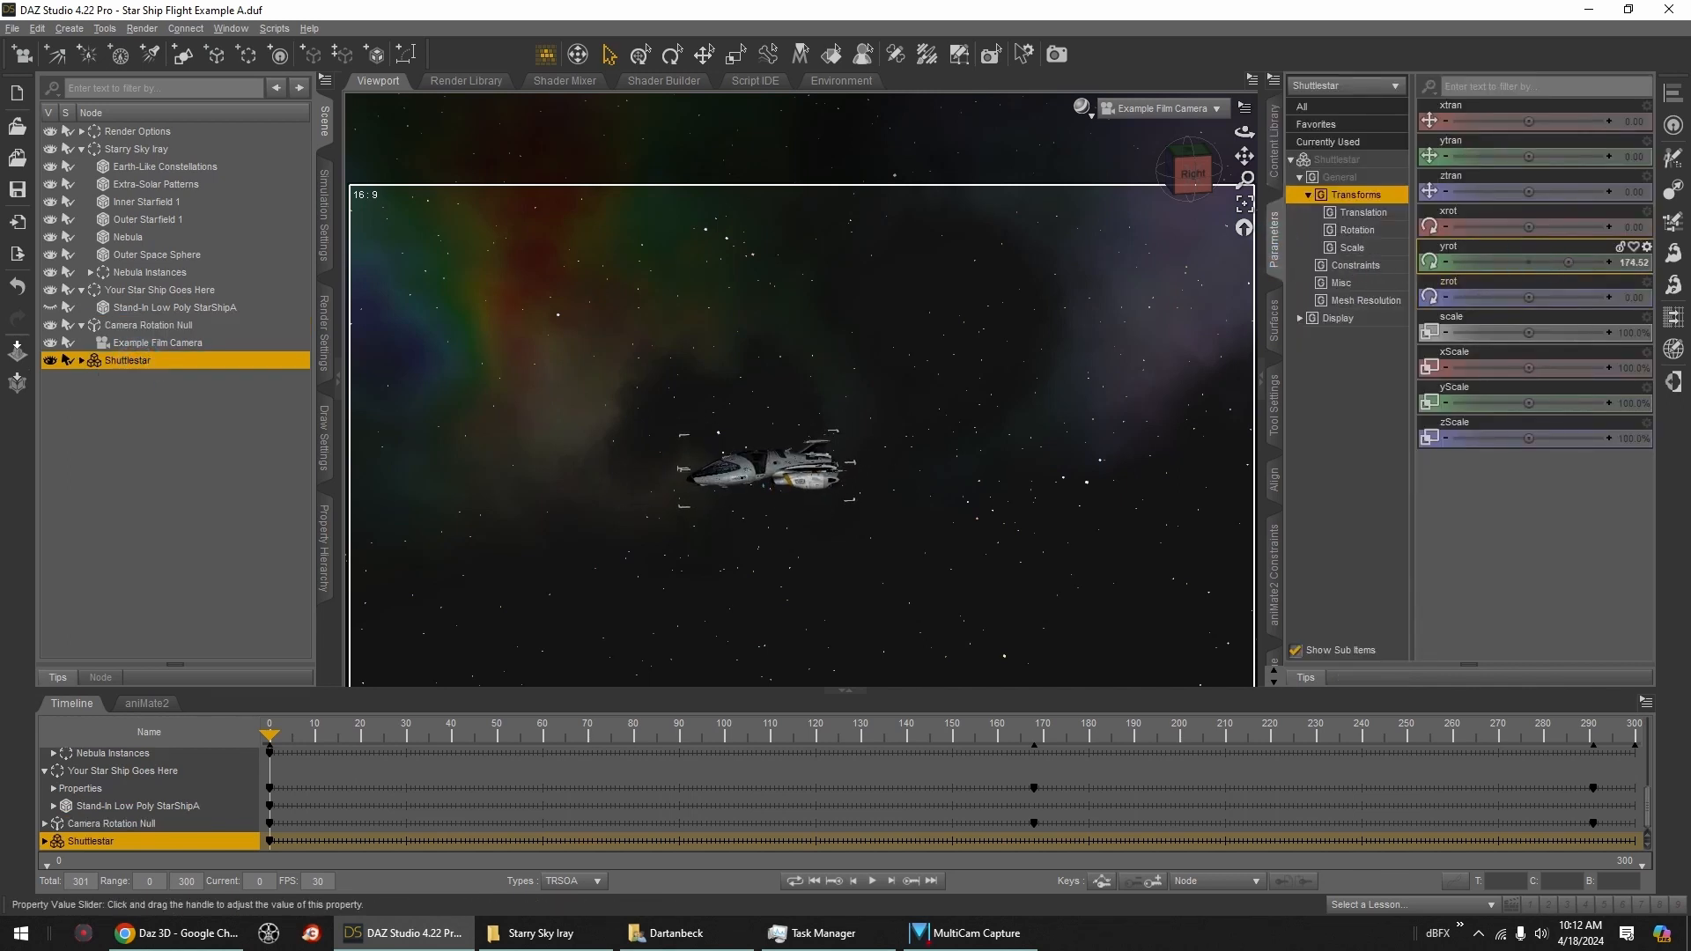
pyautogui.moveTo(132, 361); pyautogui.dragTo(162, 293)
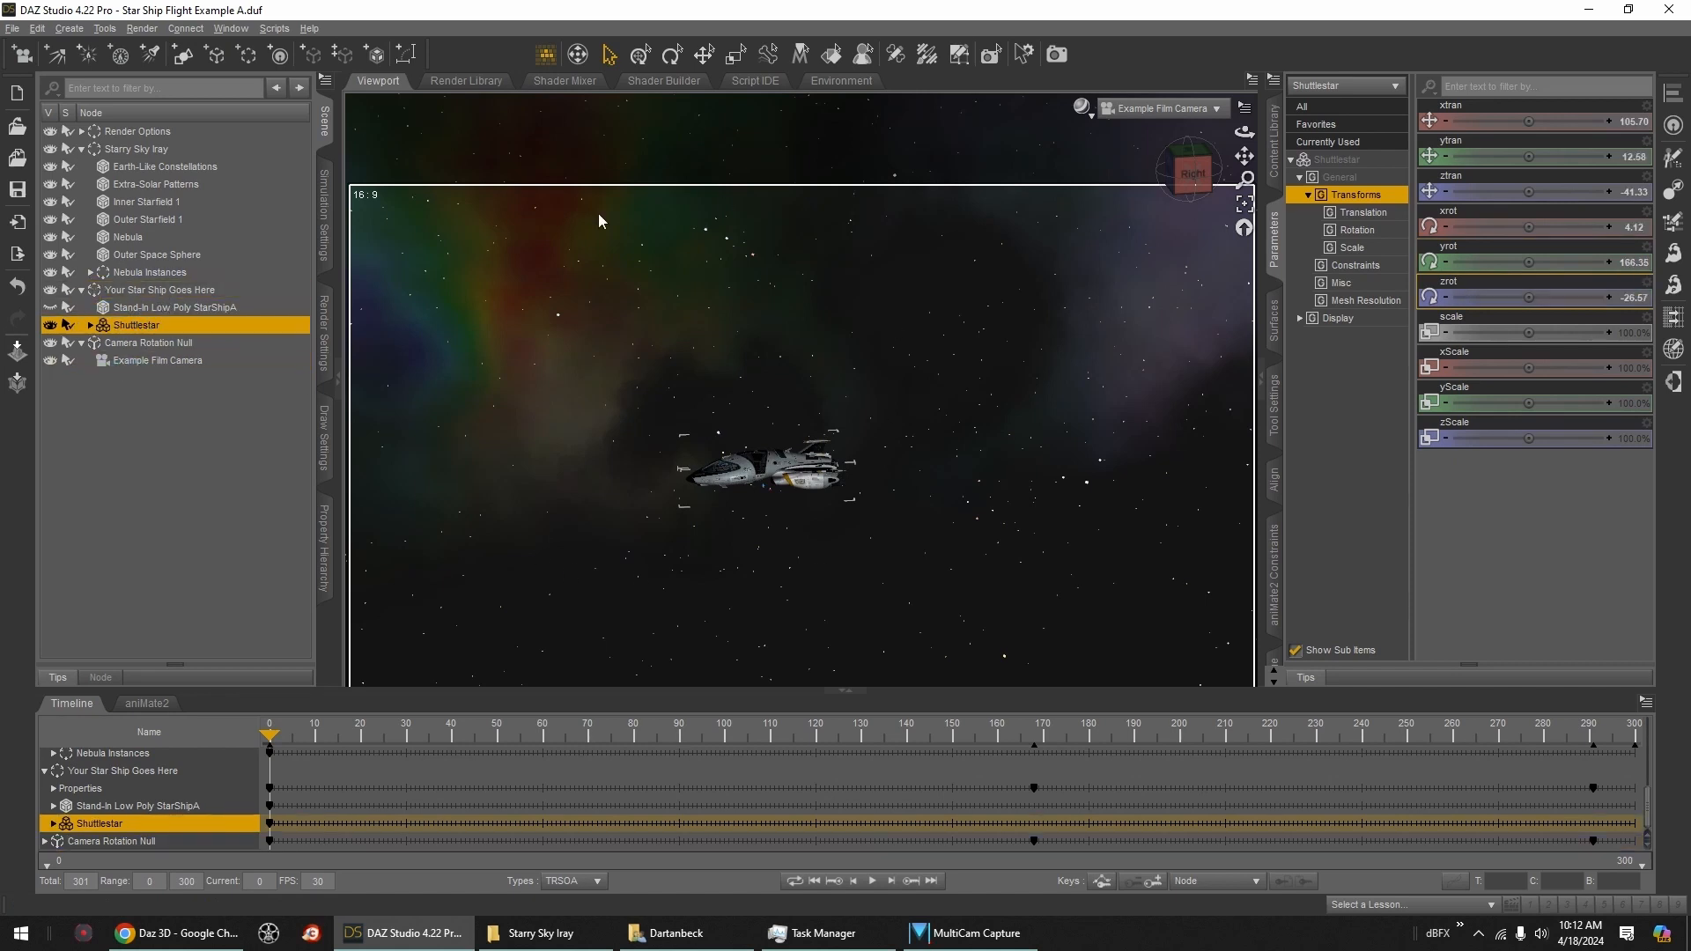
# Step: Play the flight animation with the Shuttlestar replacing the stand-in ship
pyautogui.rightClick(494, 289)
pyautogui.click(529, 338)
pyautogui.click(872, 882)
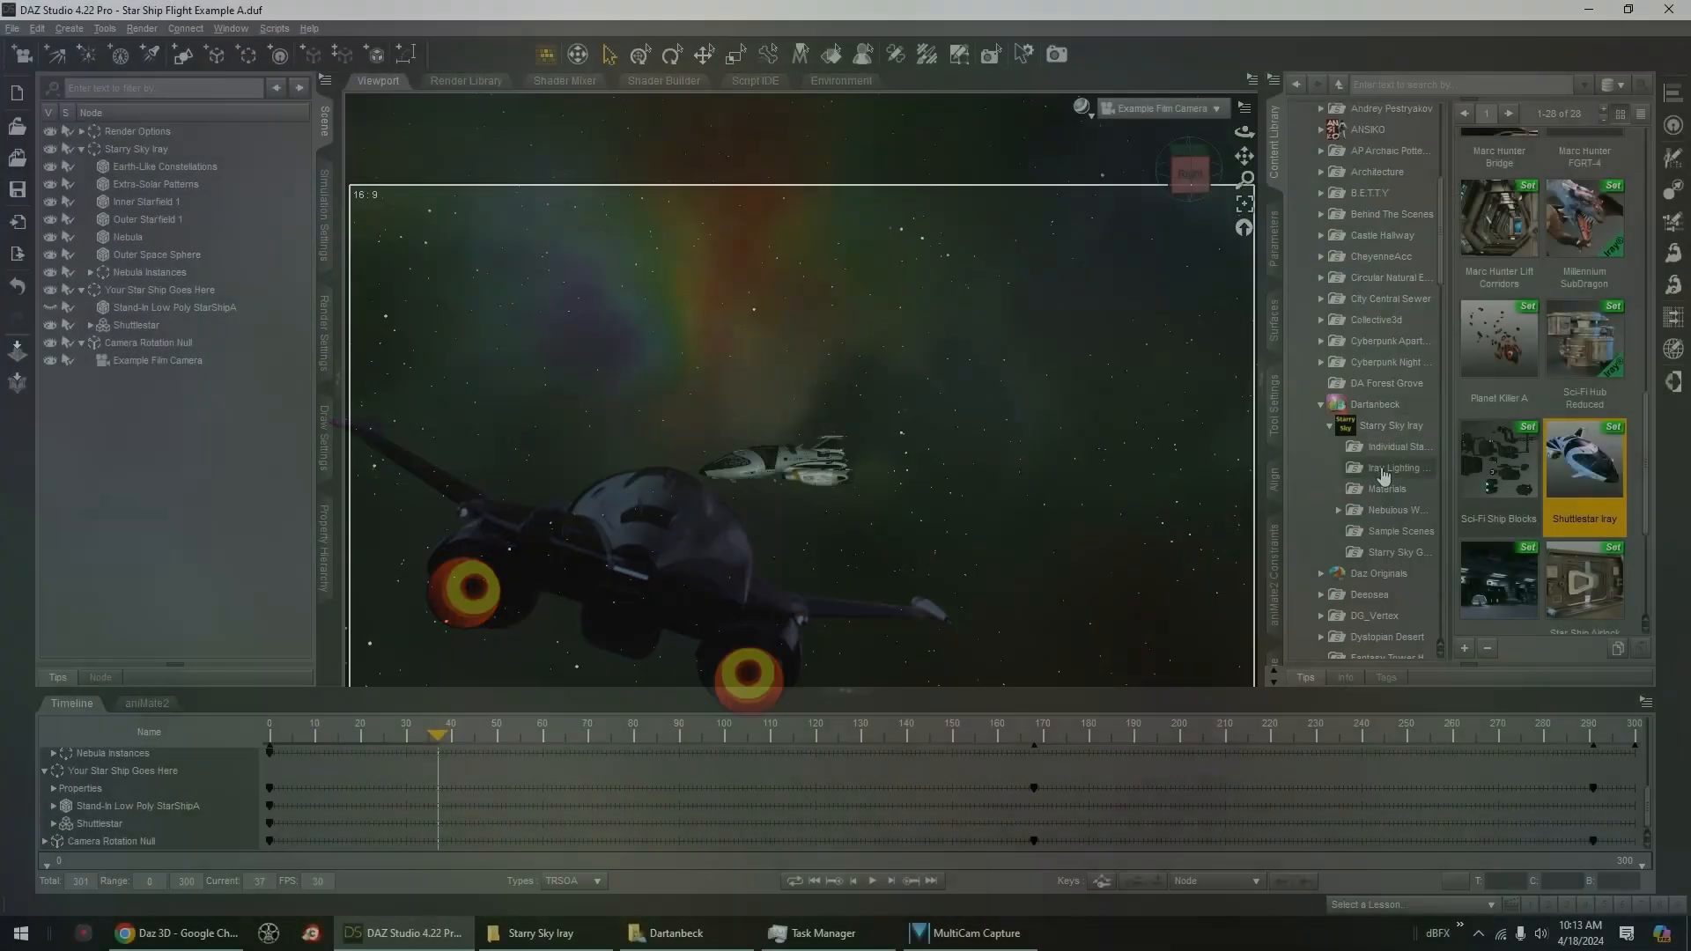
# Step: Open the Starry Sky Iray - Alien World A sample scene without saving the current scene
pyautogui.click(1402, 532)
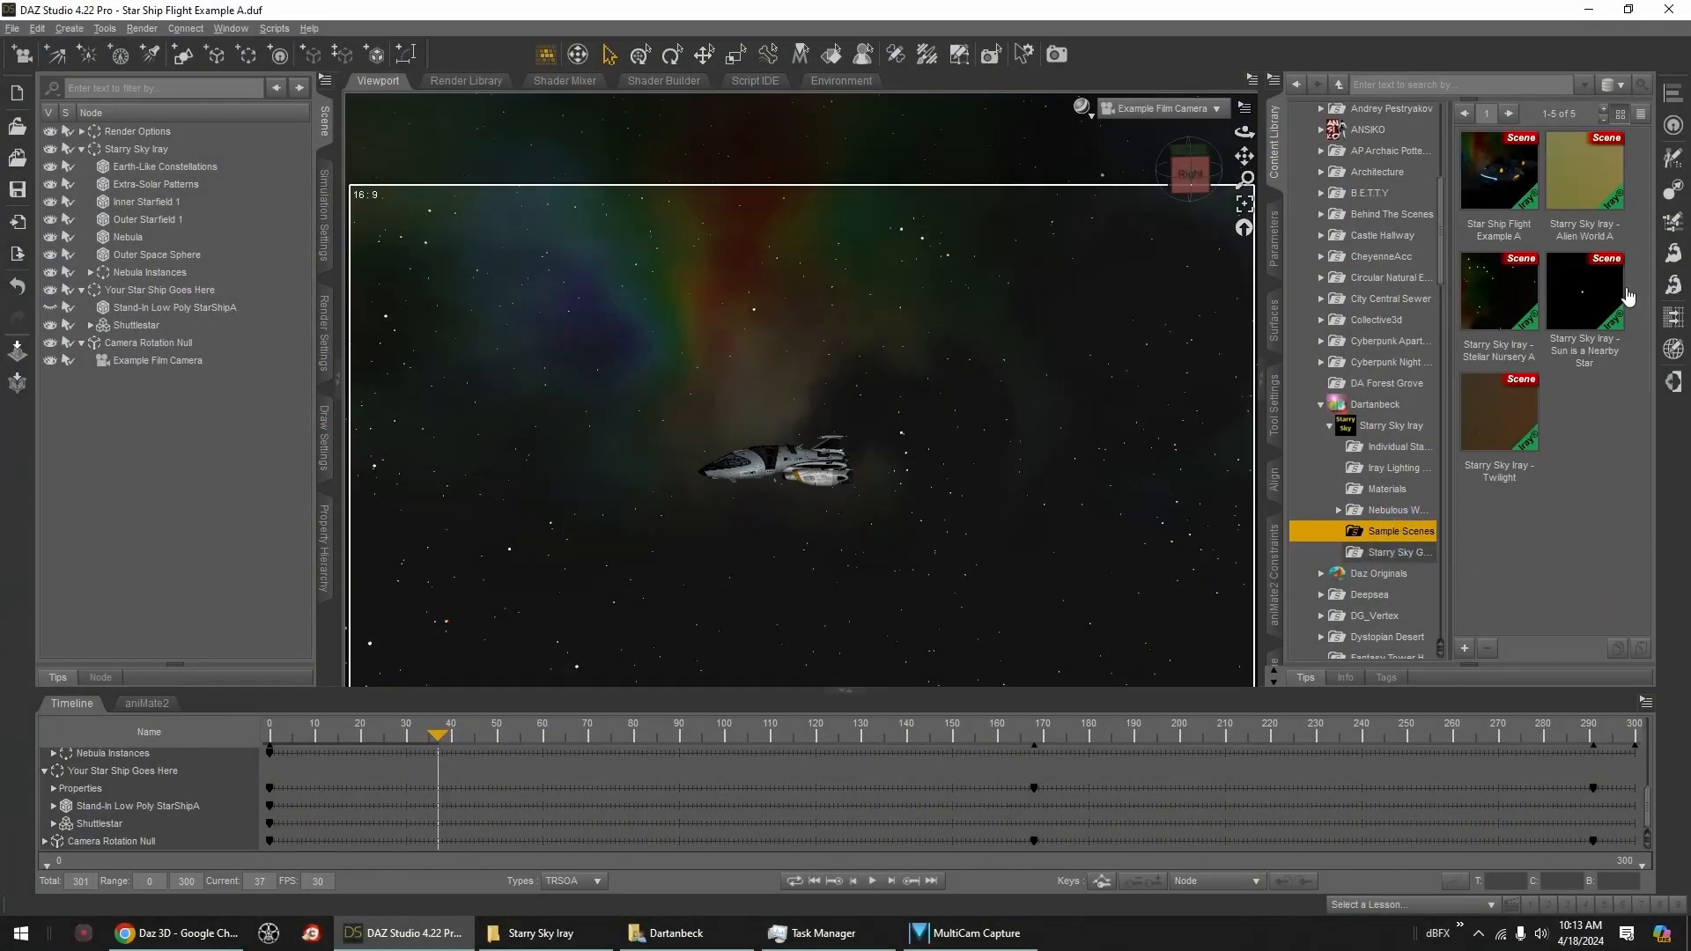
pyautogui.doubleClick(1602, 183)
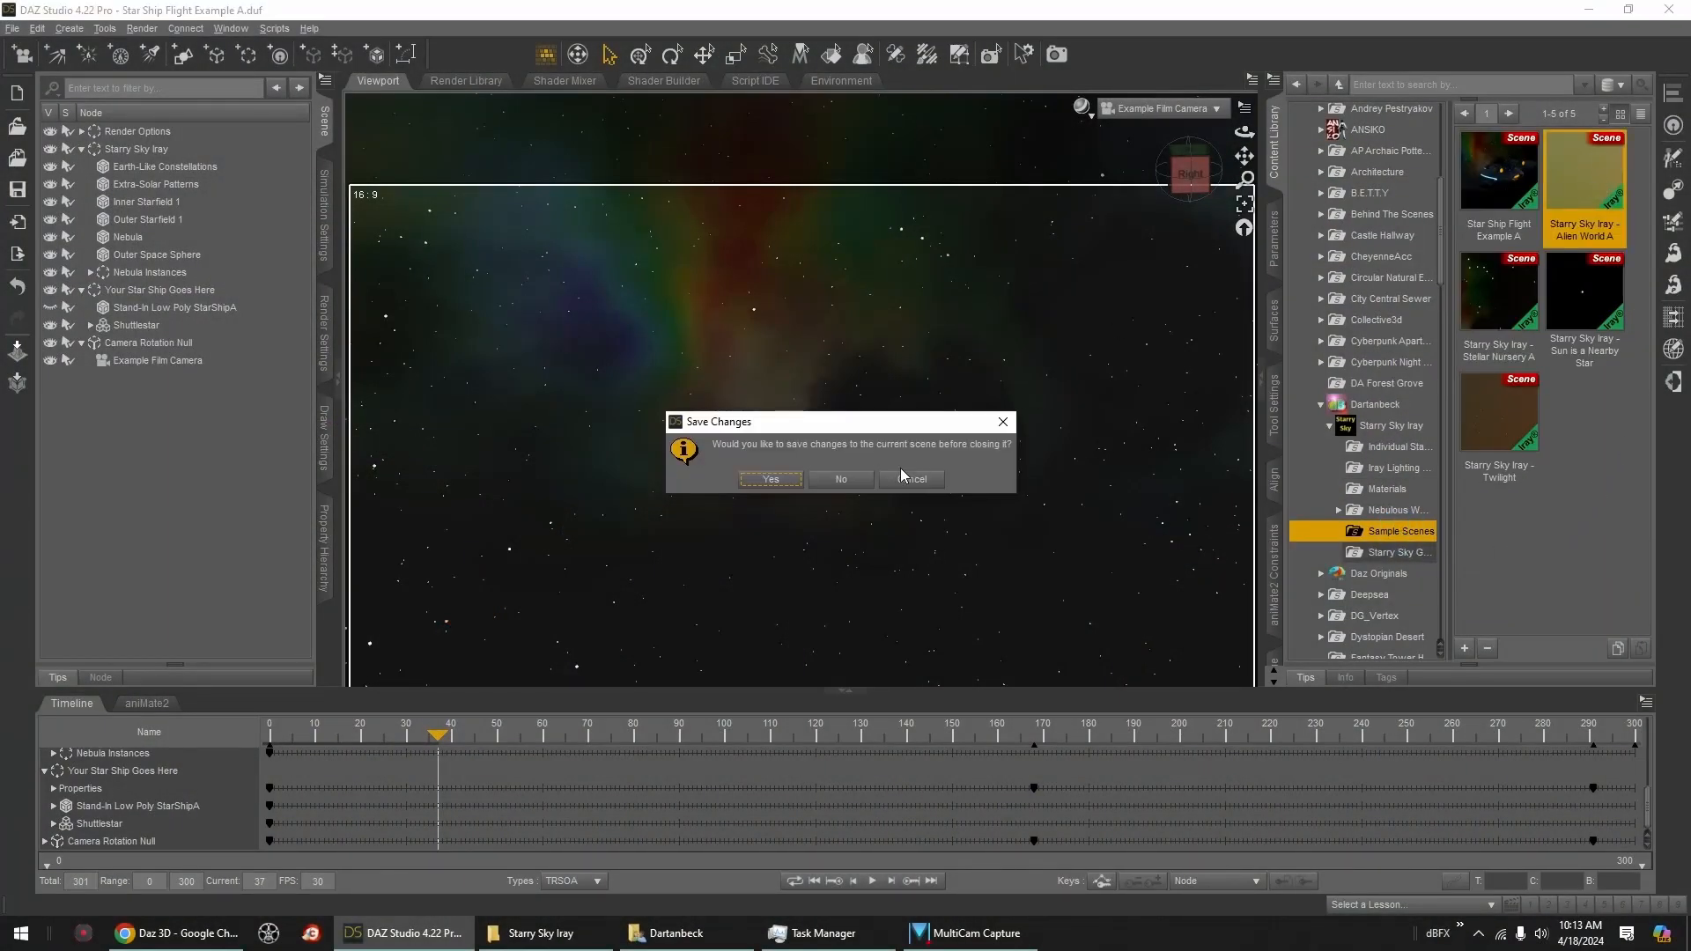
pyautogui.click(842, 480)
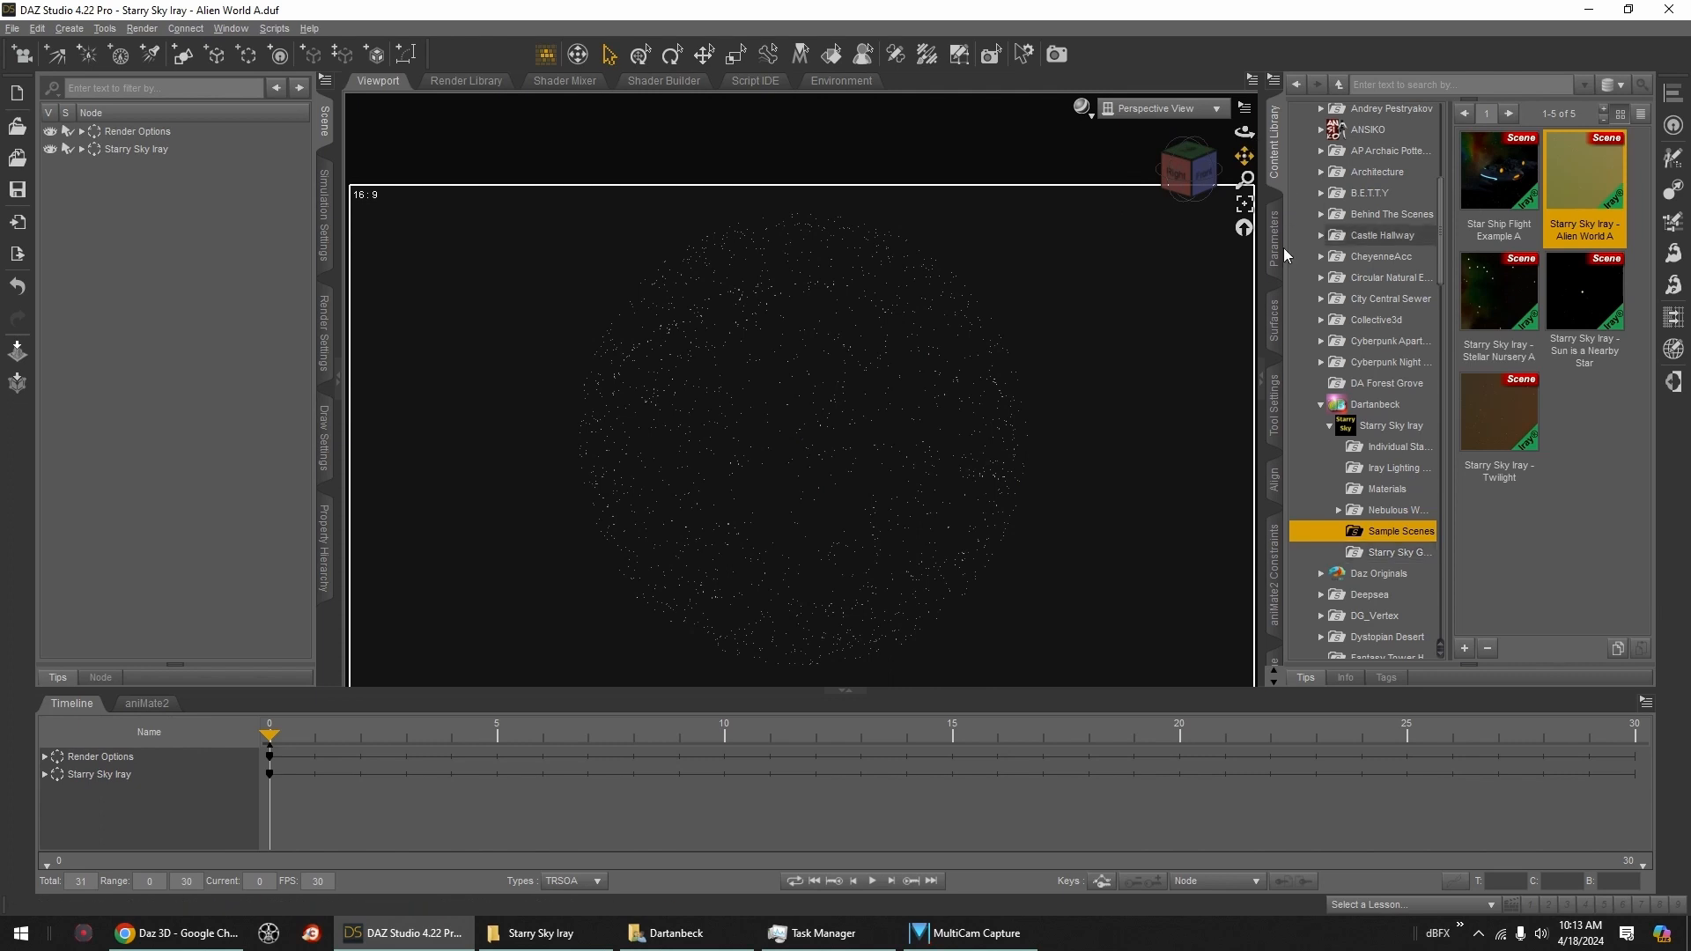
# Step: Load the Village set from the DzFire folder under Environments > Architecture into the scene
pyautogui.scroll(-5, 1367, 409)
pyautogui.click(1382, 354)
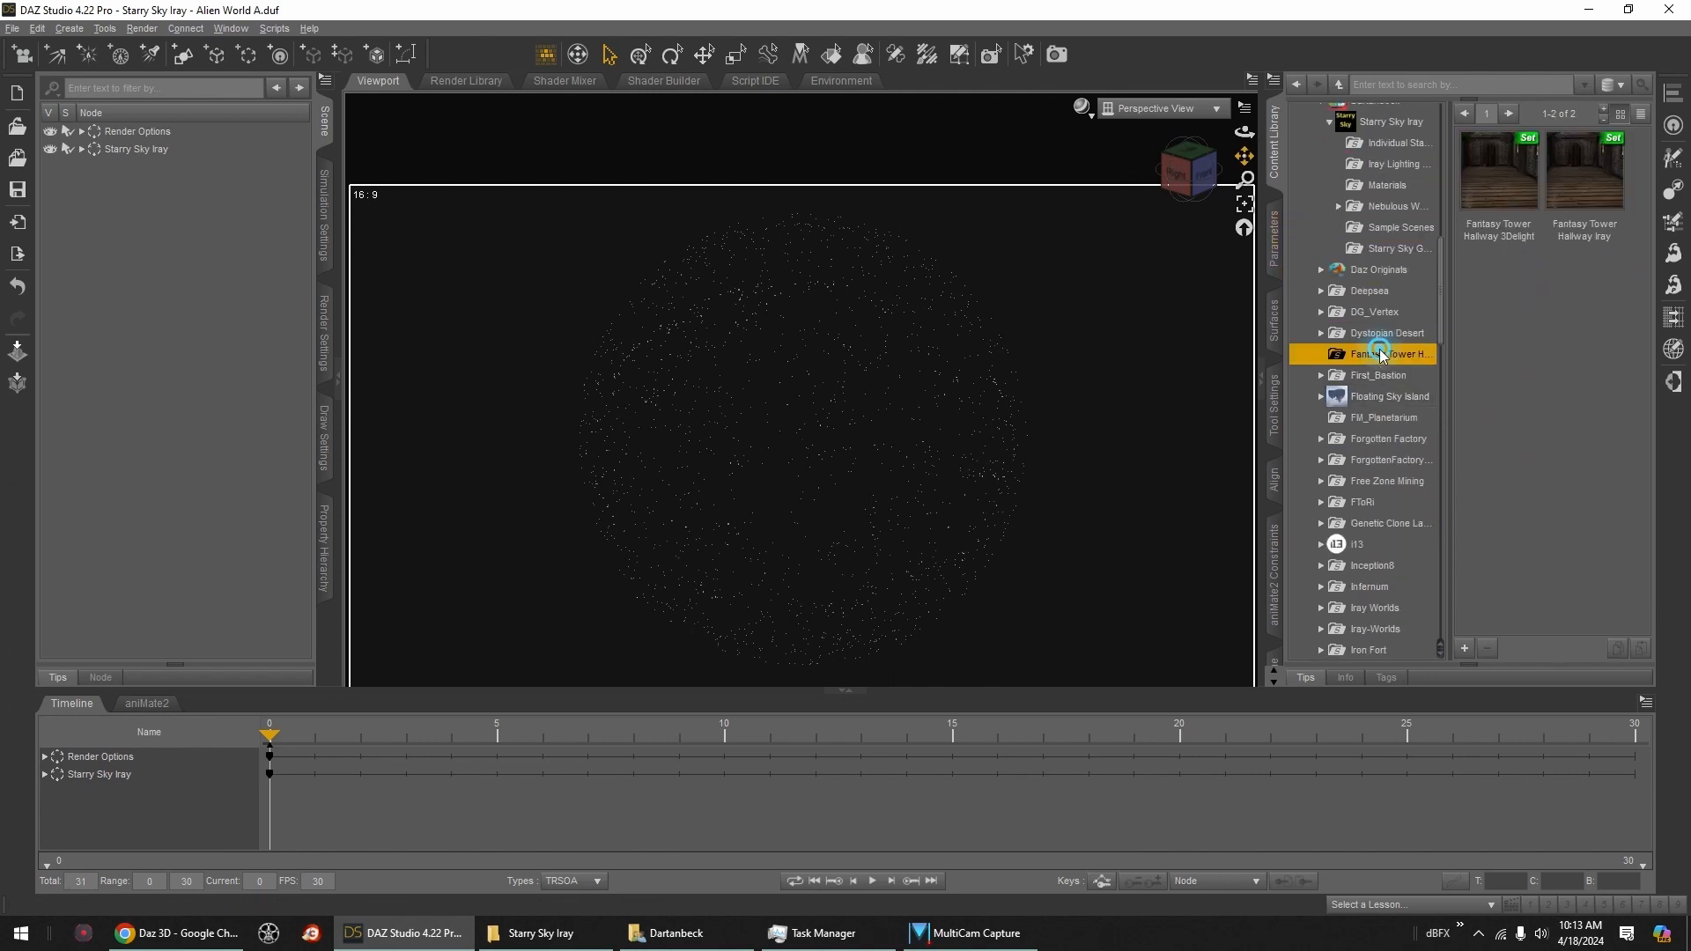
pyautogui.scroll(20, 1381, 355)
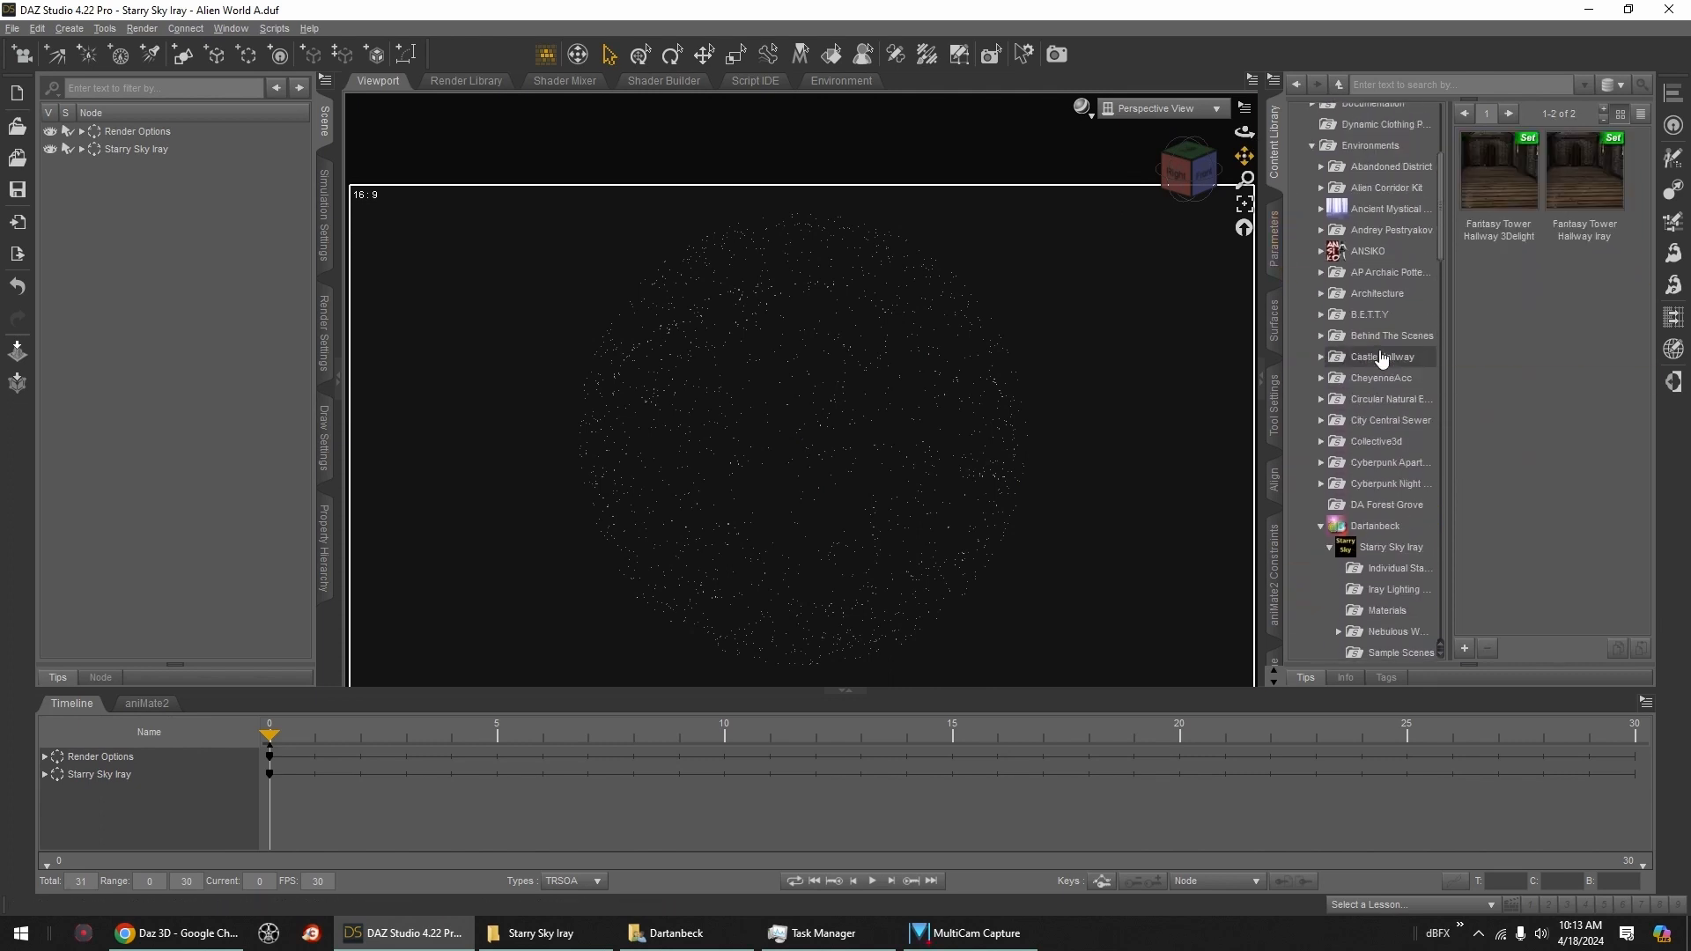
pyautogui.scroll(-12, 1354, 513)
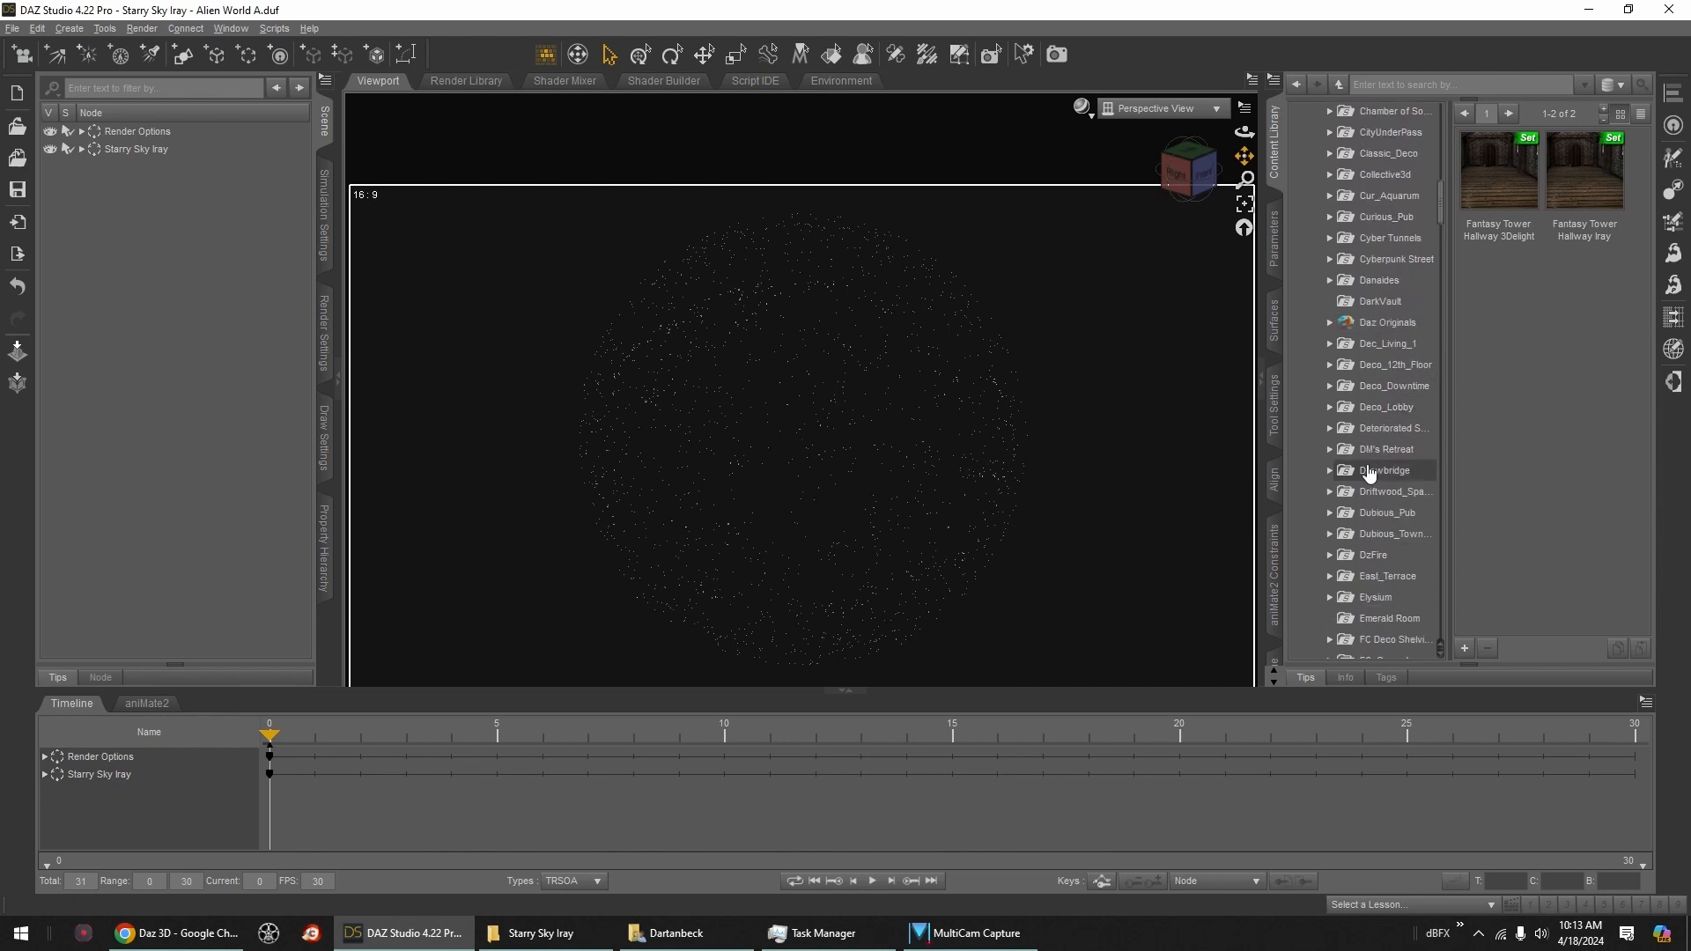
pyautogui.scroll(-2, 1354, 512)
pyautogui.click(1388, 397)
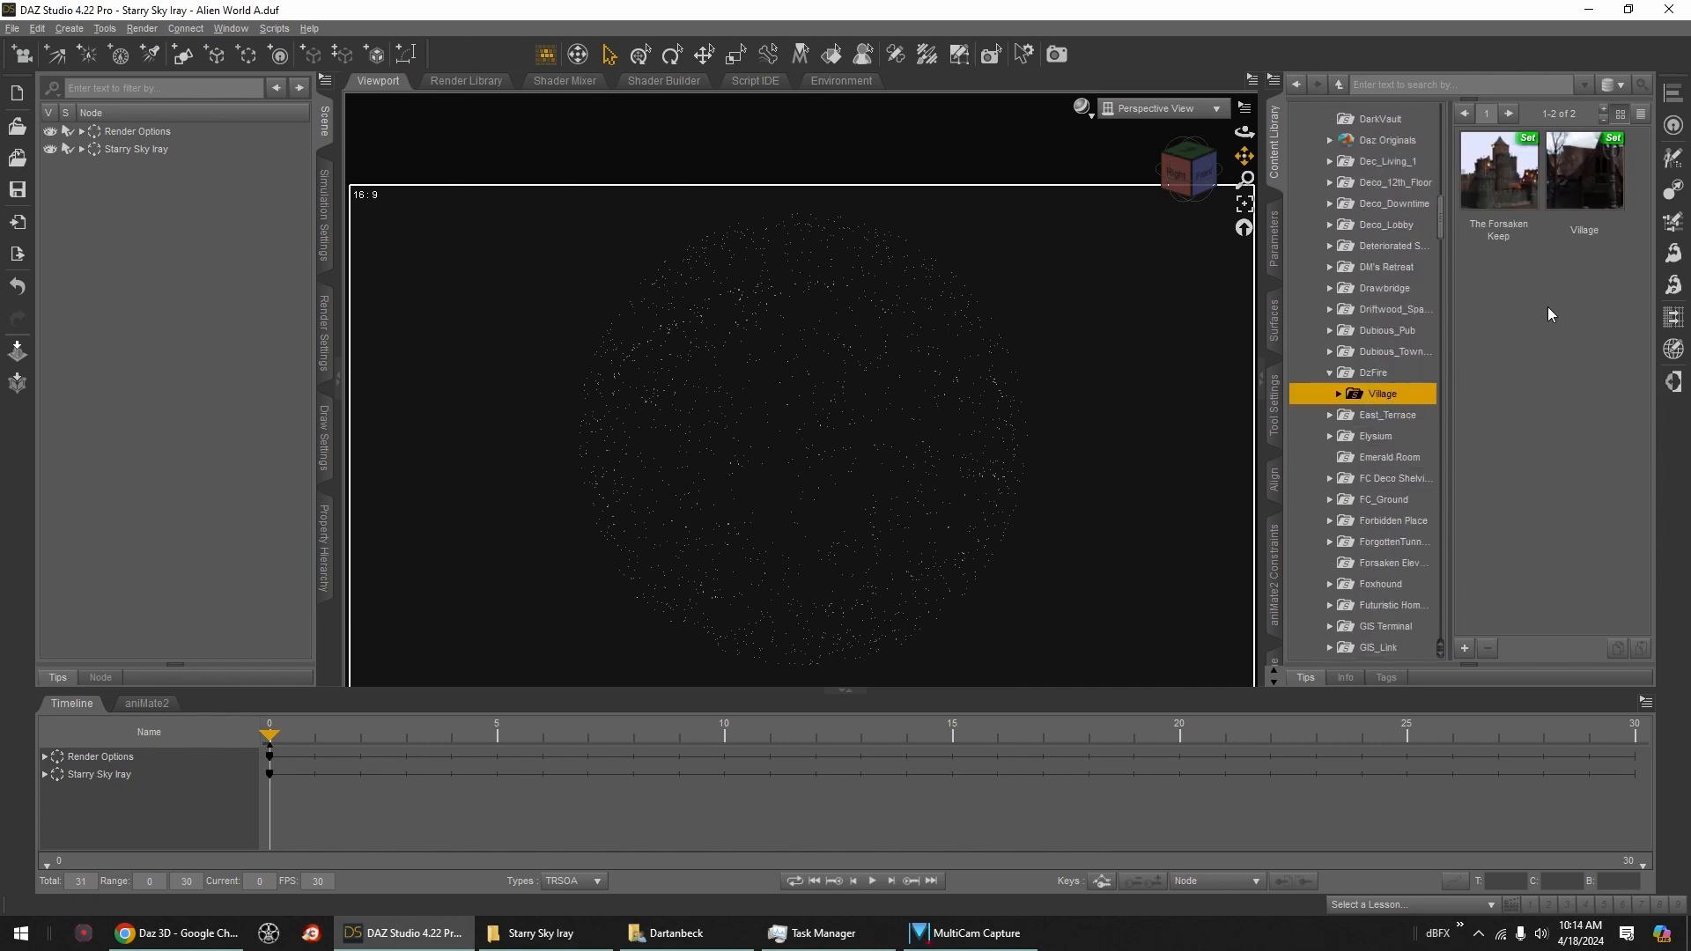
pyautogui.doubleClick(1584, 205)
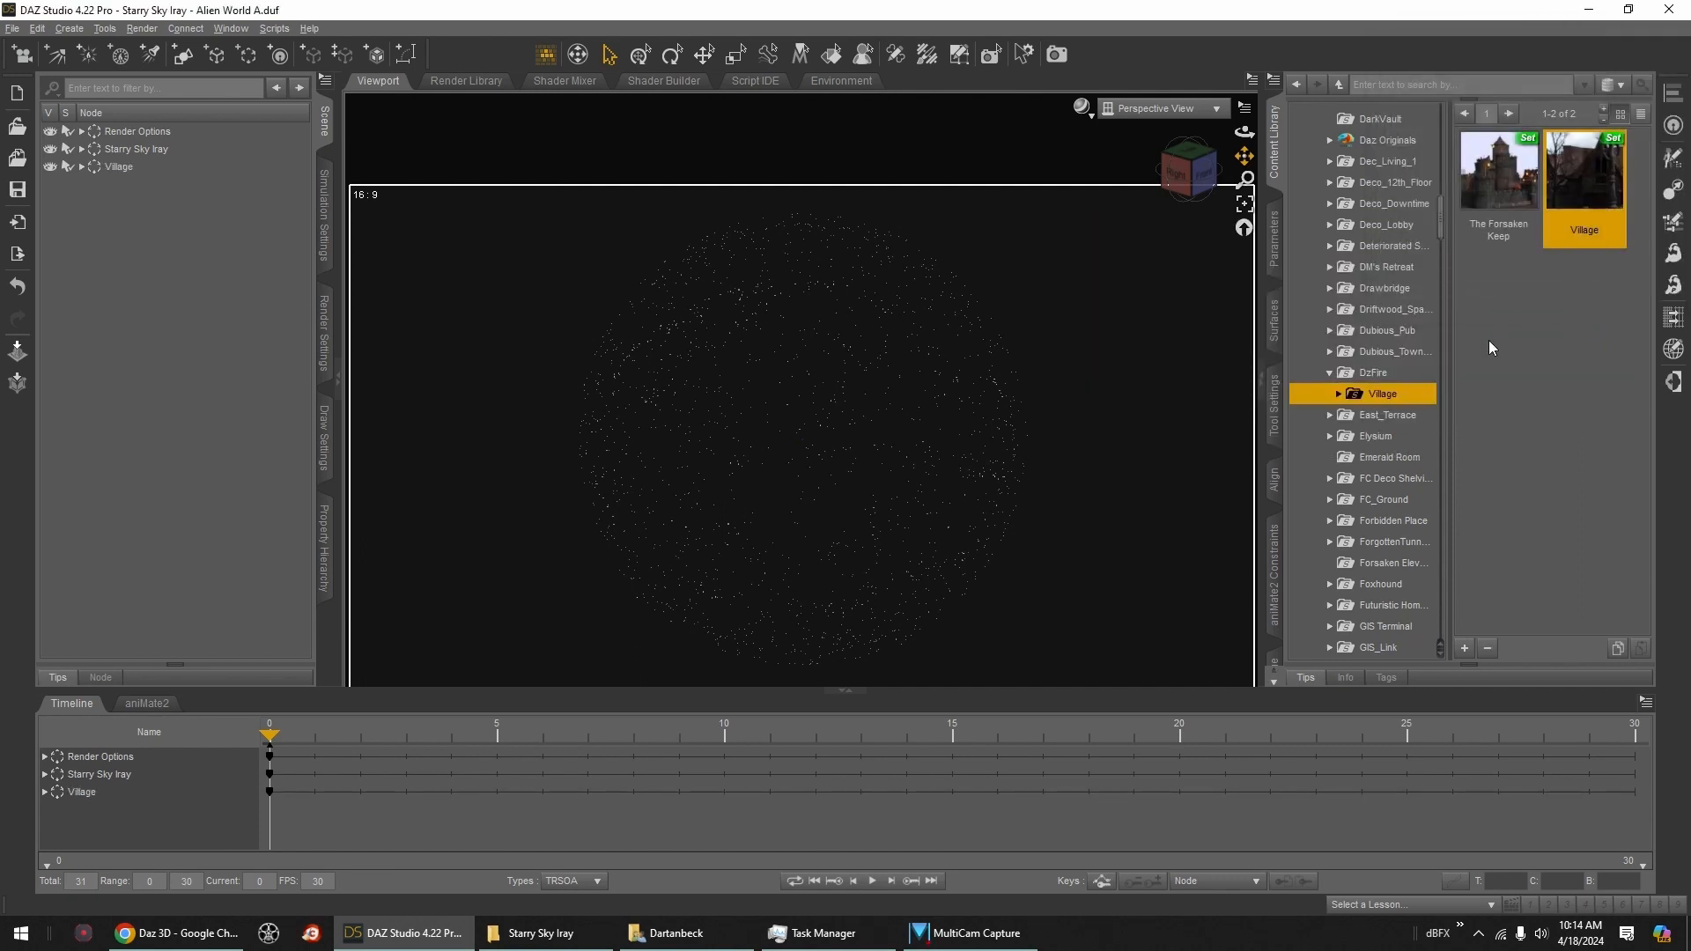
# Step: Load the Forsaken Keep Camera 02 preset from the Village set's Cameras folder
pyautogui.click(1339, 394)
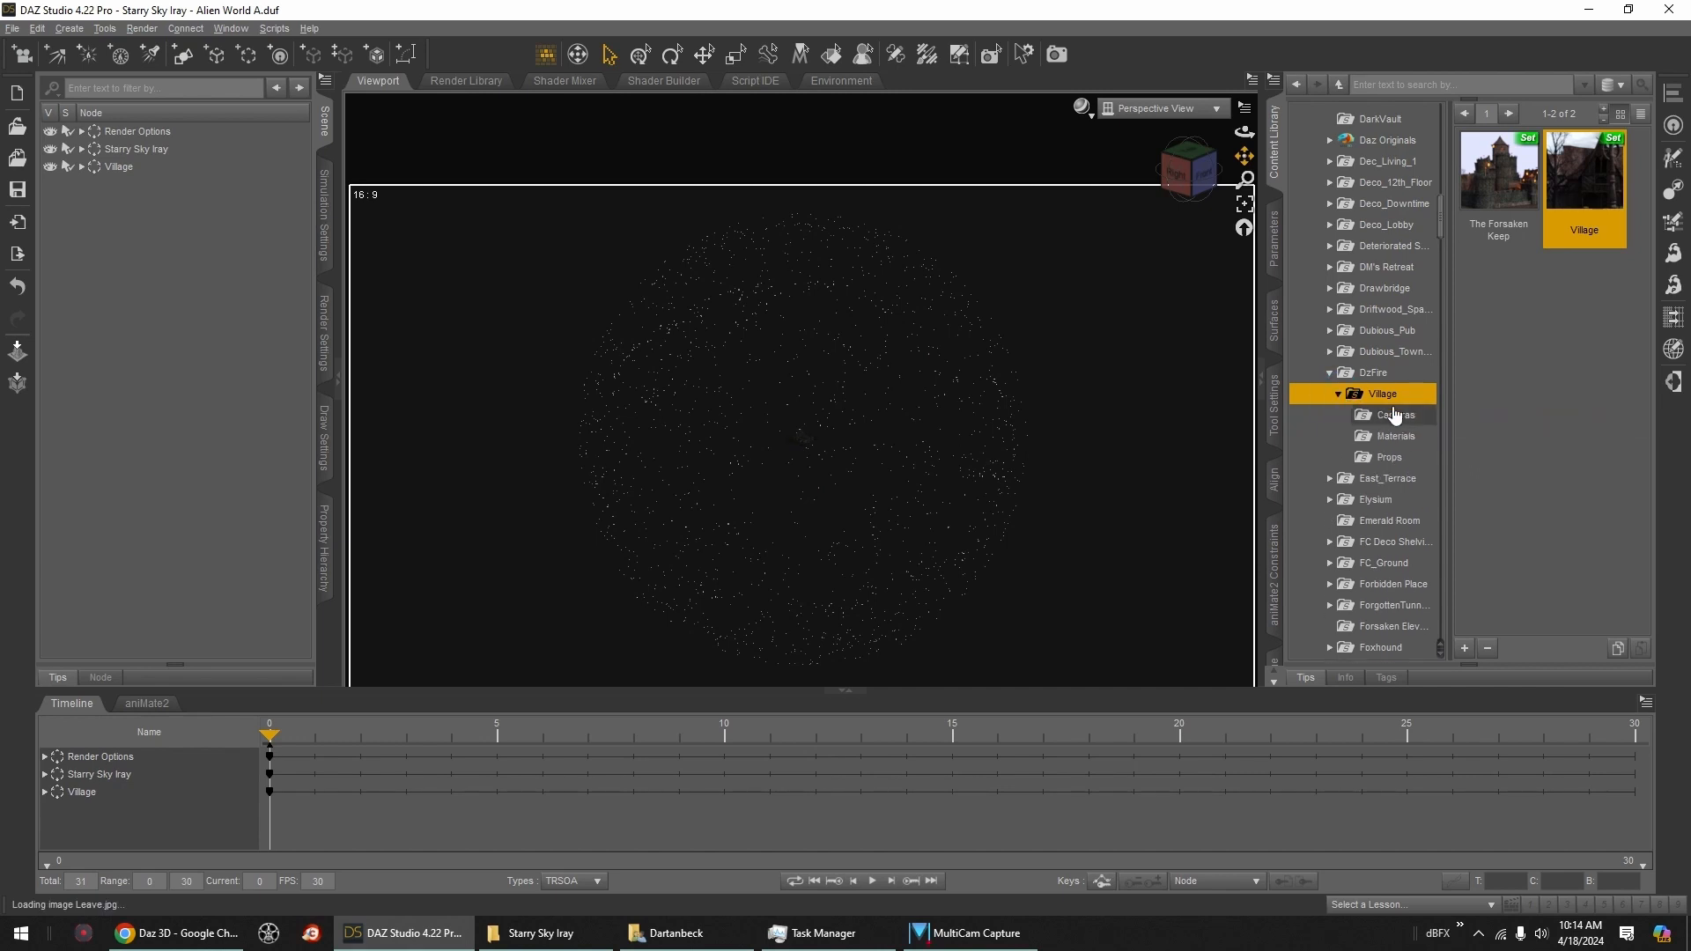
pyautogui.click(1396, 416)
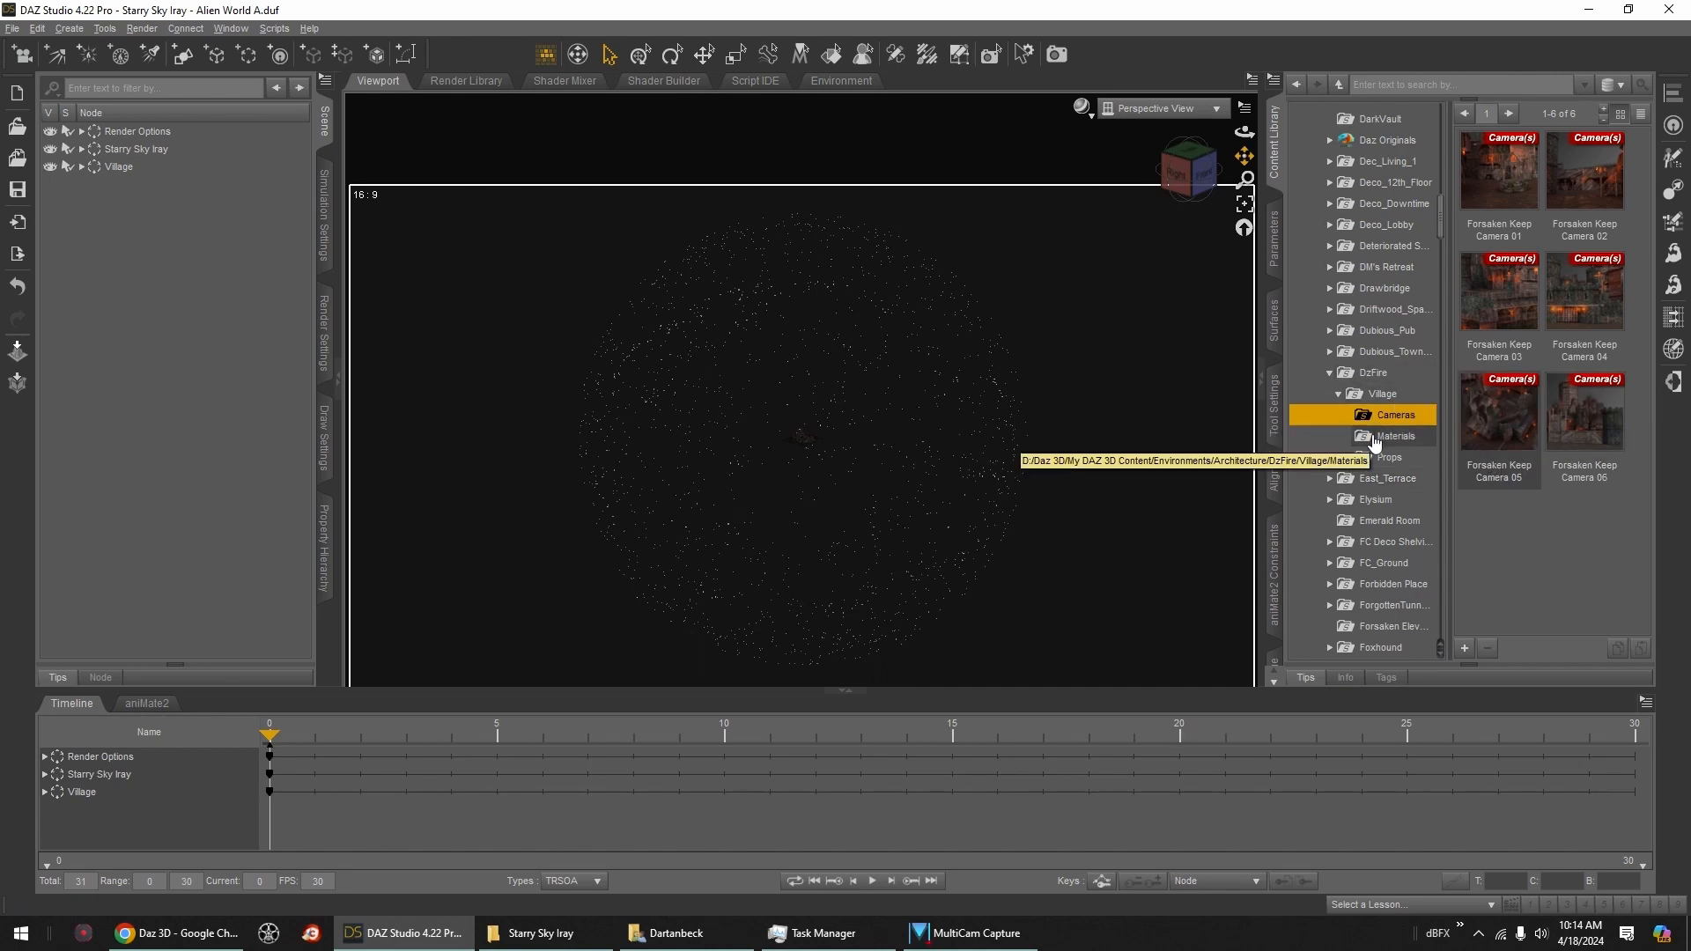
pyautogui.doubleClick(1604, 187)
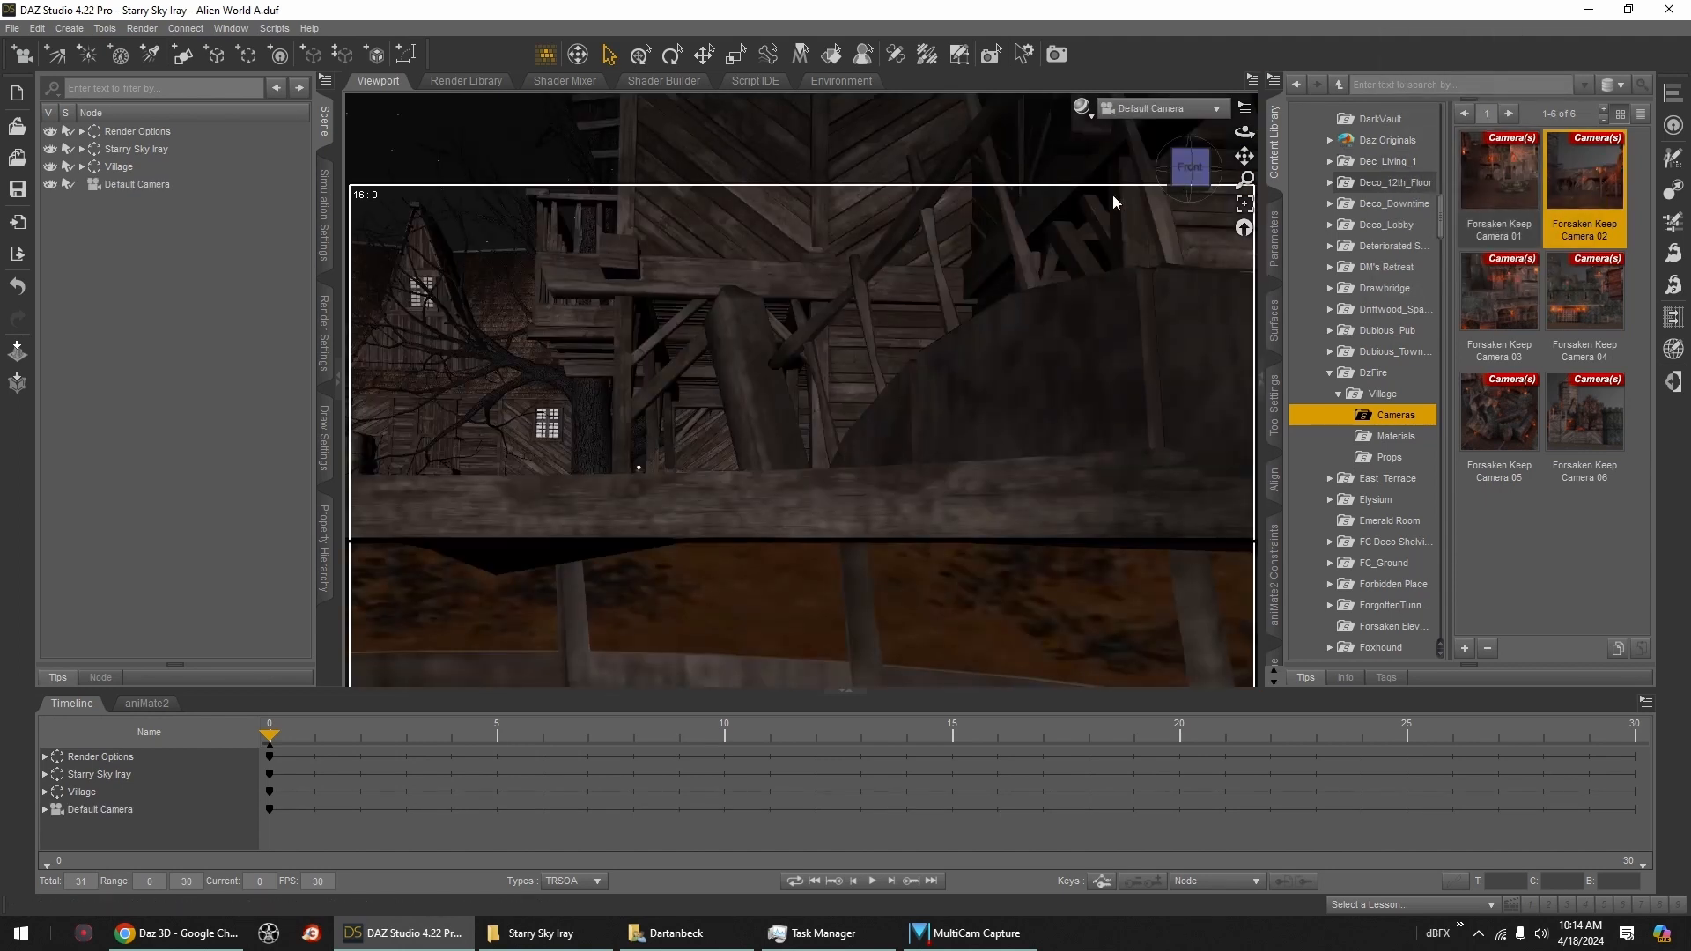
# Step: Select the Village group and reframe the Default Camera to show the houses beneath the starry sky
pyautogui.click(1189, 165)
pyautogui.moveTo(1245, 156); pyautogui.dragTo(1348, 155)
pyautogui.moveTo(1191, 167); pyautogui.dragTo(1197, 150)
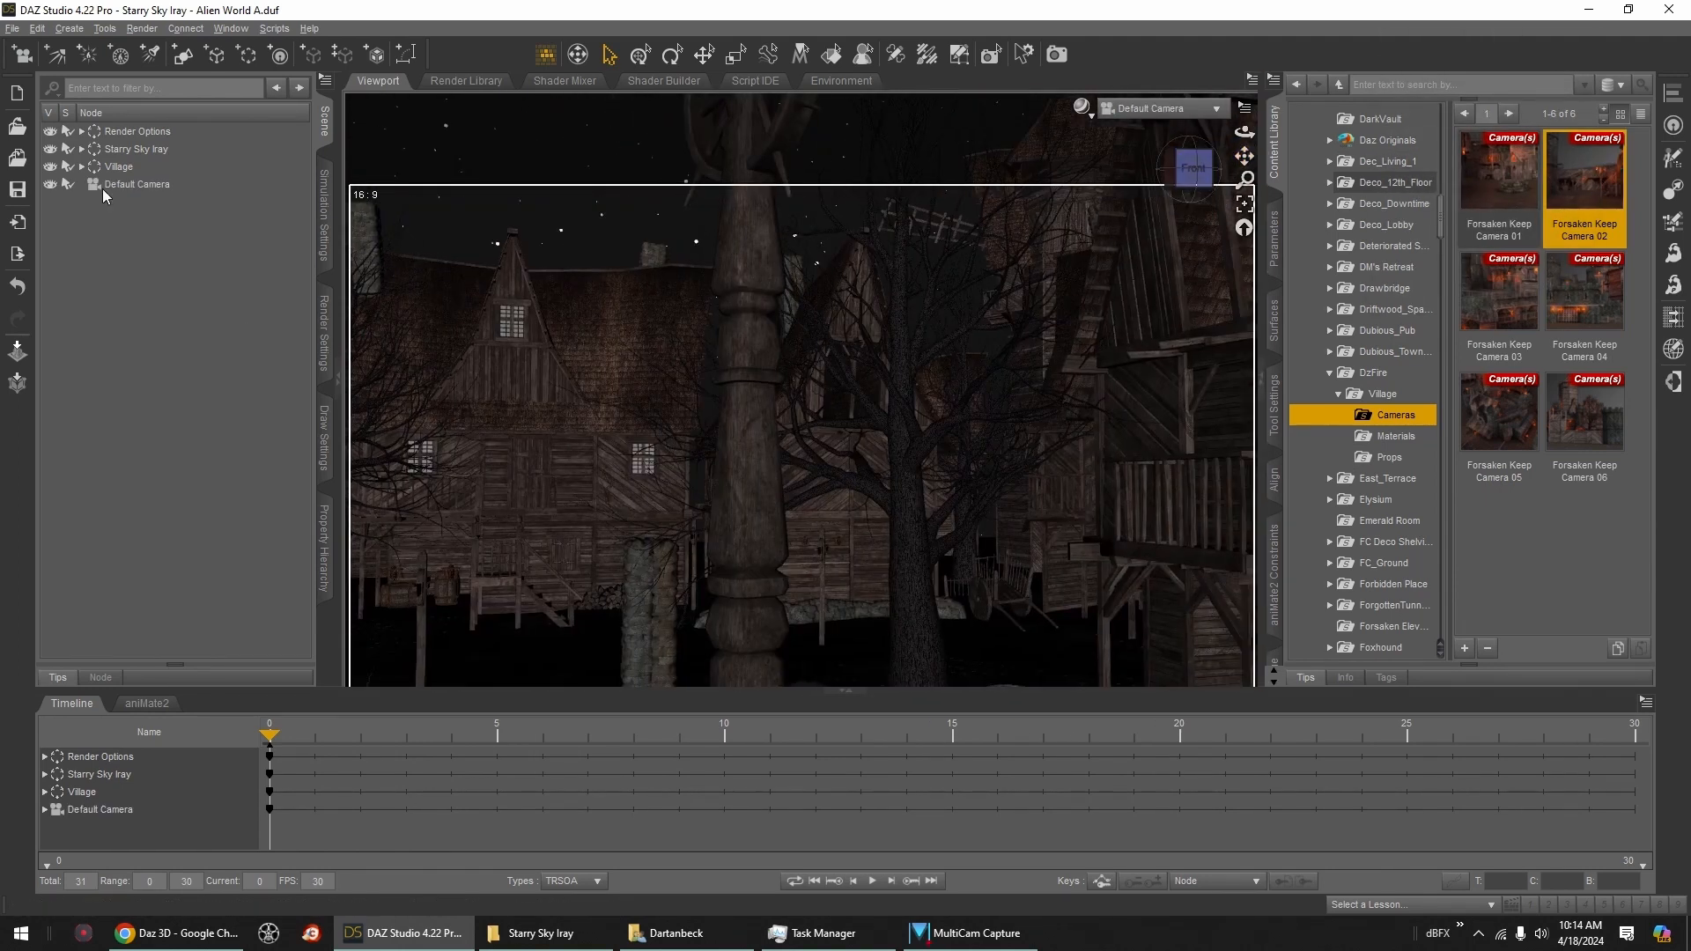
pyautogui.click(118, 167)
pyautogui.moveTo(710, 288); pyautogui.dragTo(737, 392, button='middle')
pyautogui.scroll(-3, 737, 393)
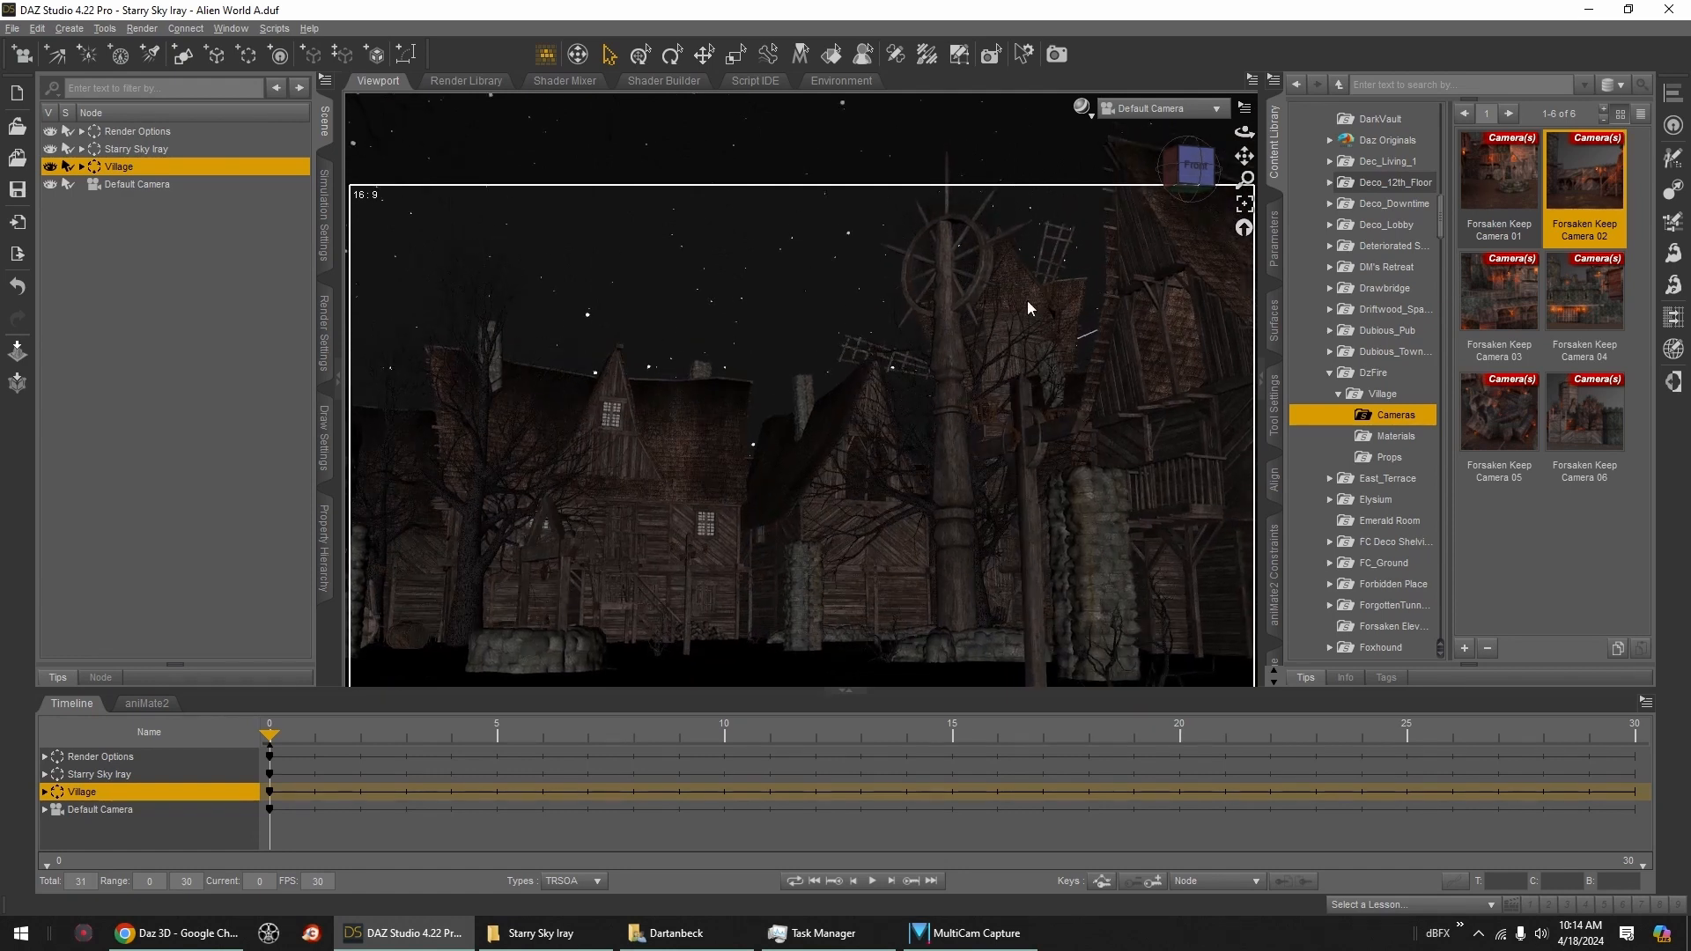
# Step: Undo the reframing of the Village group and switch the viewport to the NVIDIA Iray preview
pyautogui.click(1245, 204)
pyautogui.hotkey('ctrl', 'z')
pyautogui.click(1083, 108)
pyautogui.click(1089, 336)
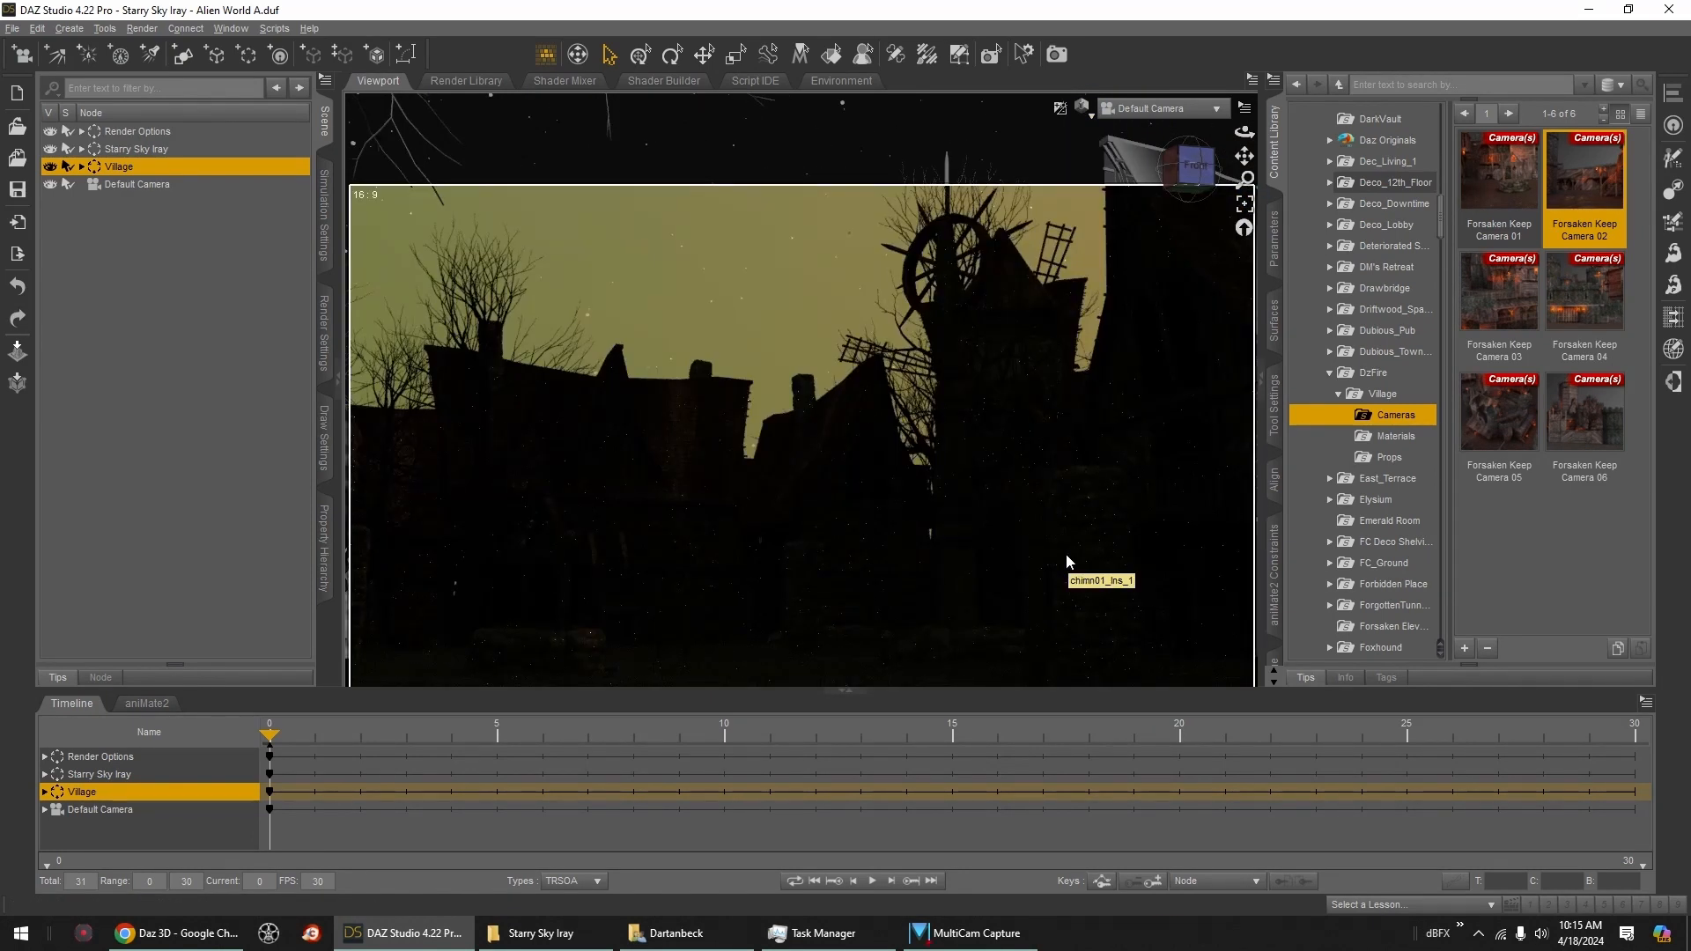
# Step: Load the Your SS Iray Ghost Lighting set from the Starry Sky Iray folder under Environments
pyautogui.scroll(5, 1346, 271)
pyautogui.scroll(10, 1339, 264)
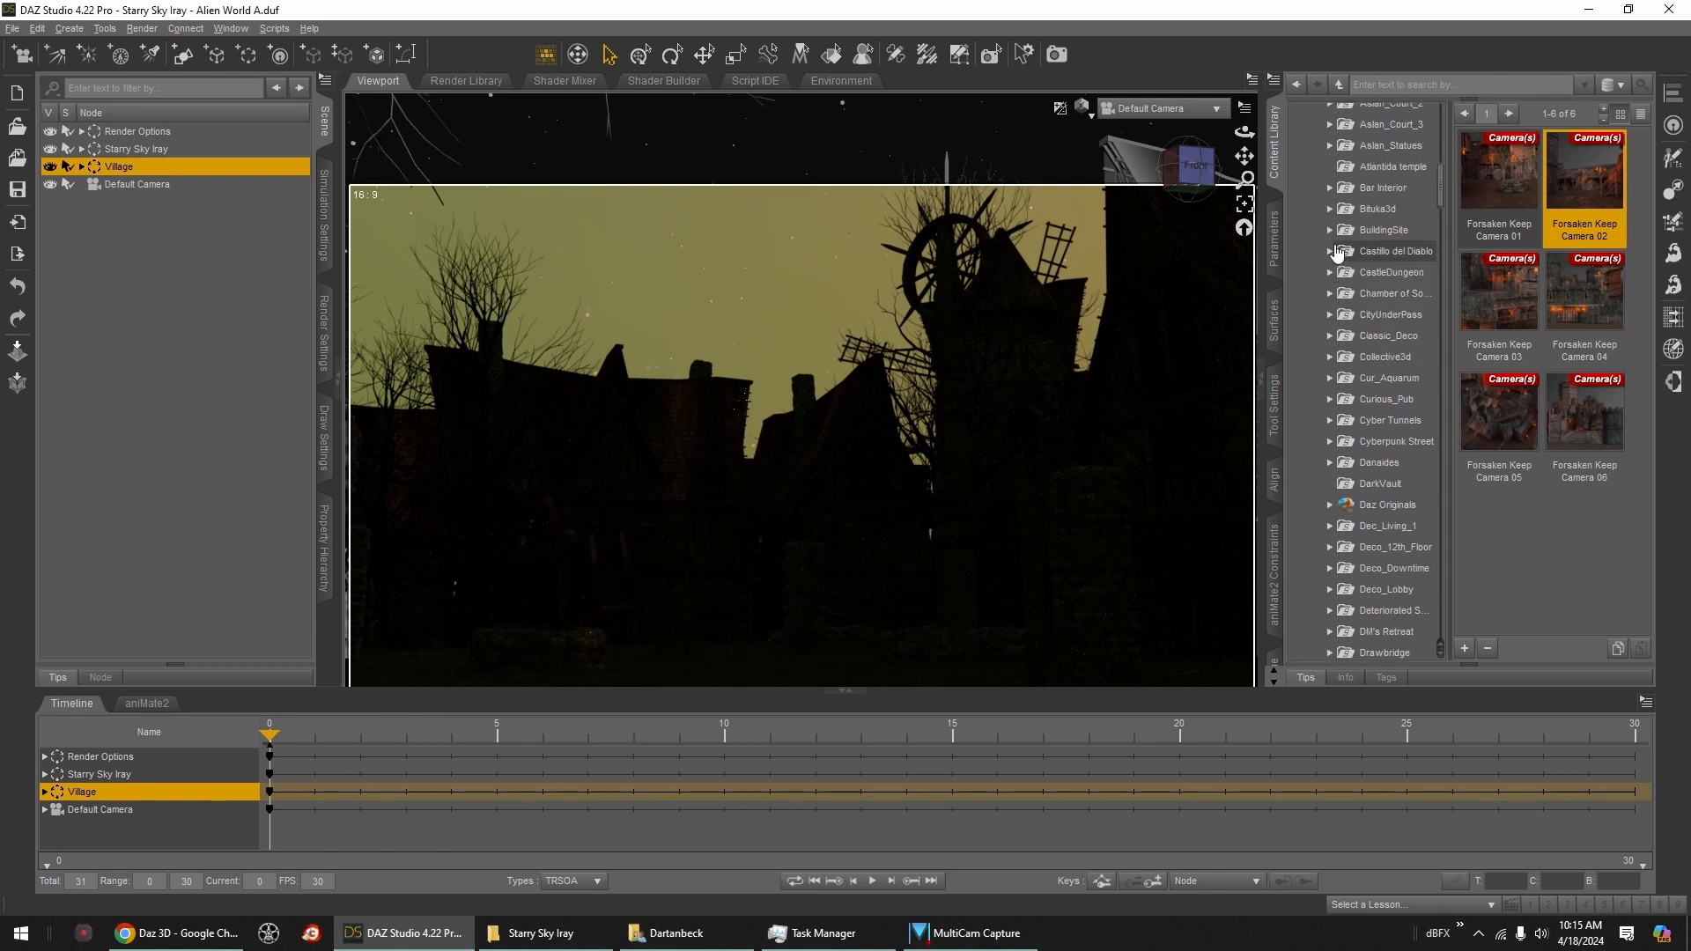
pyautogui.click(1321, 238)
pyautogui.scroll(-5, 1382, 404)
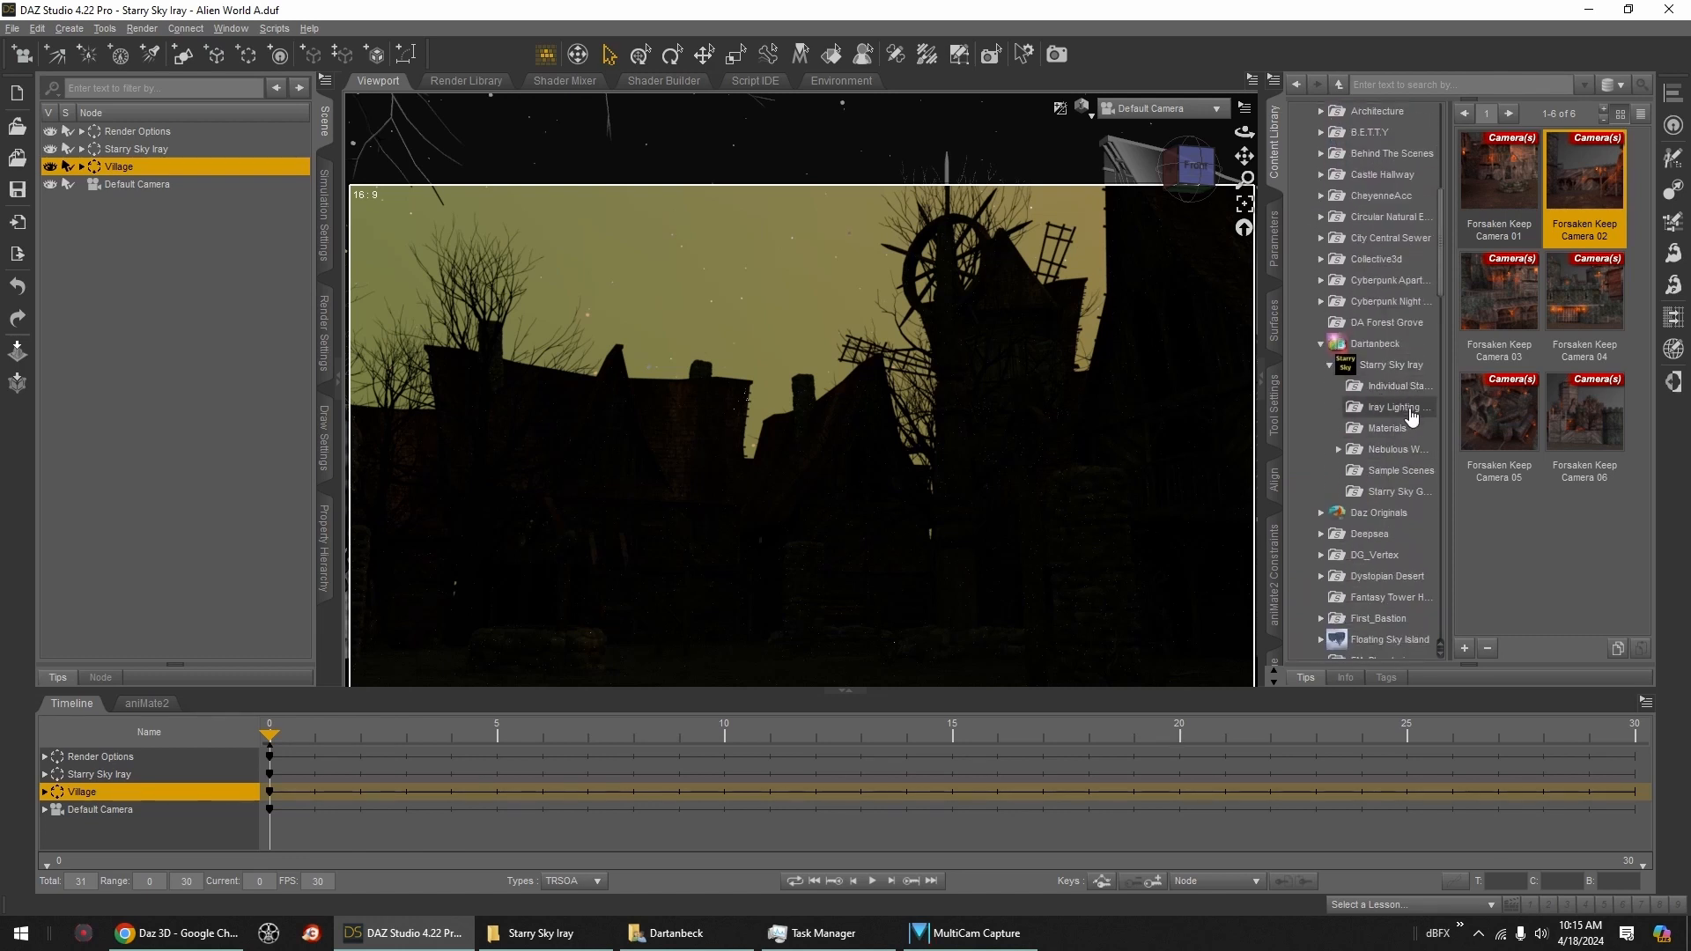
pyautogui.click(1406, 365)
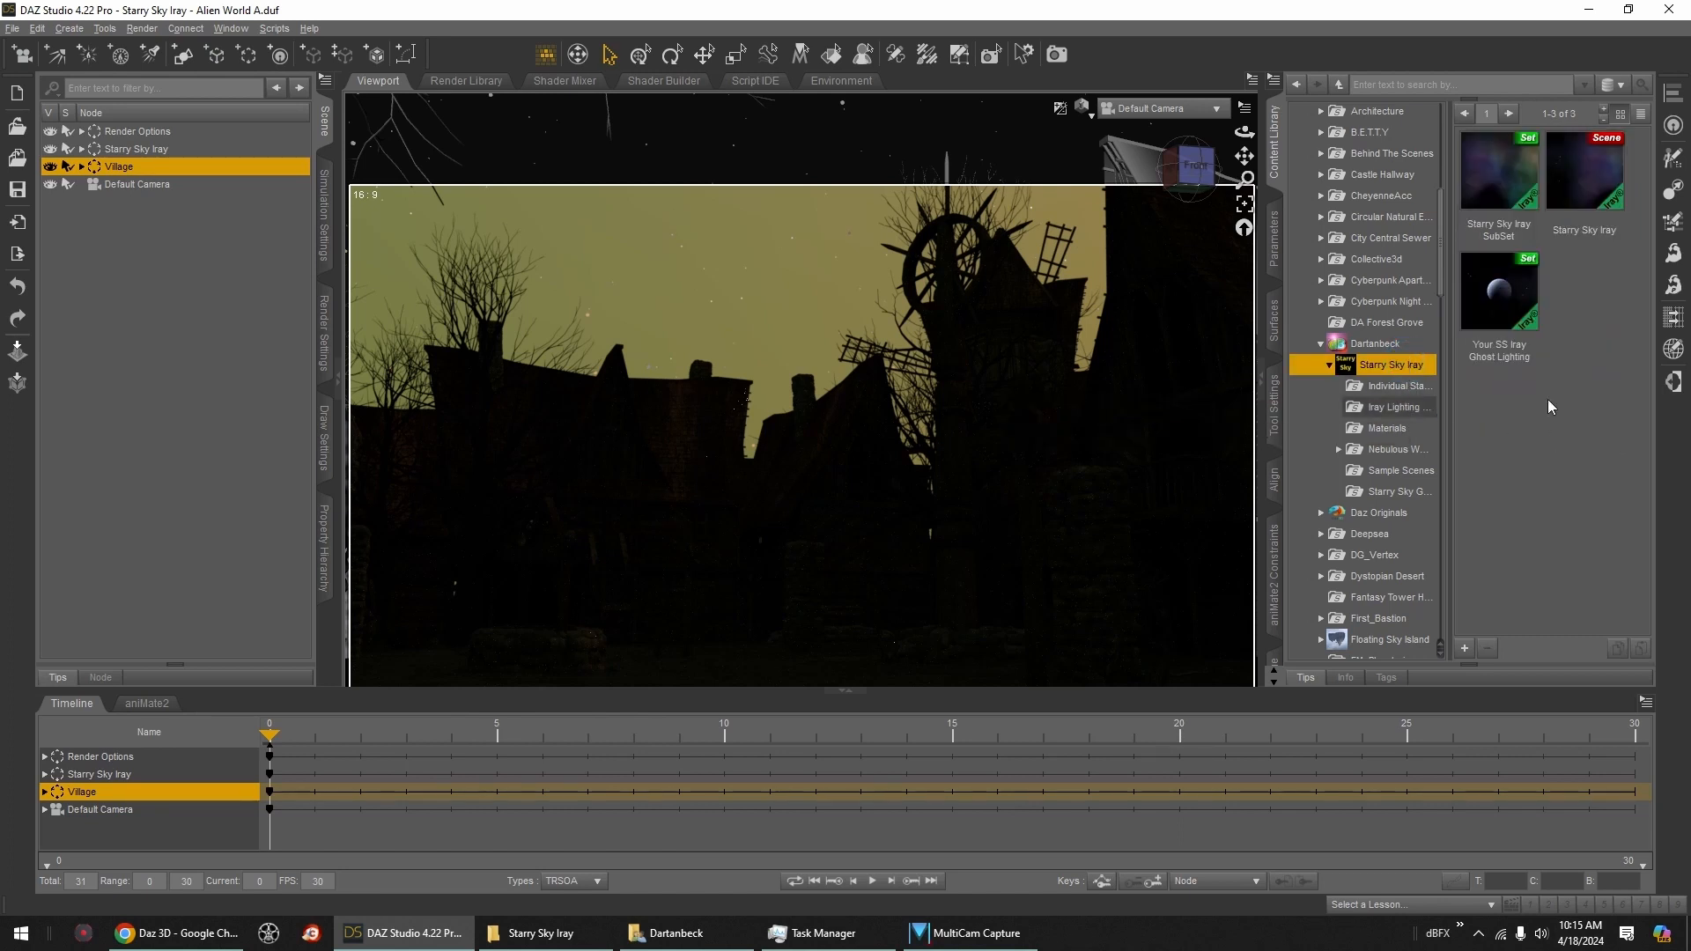
pyautogui.doubleClick(1500, 295)
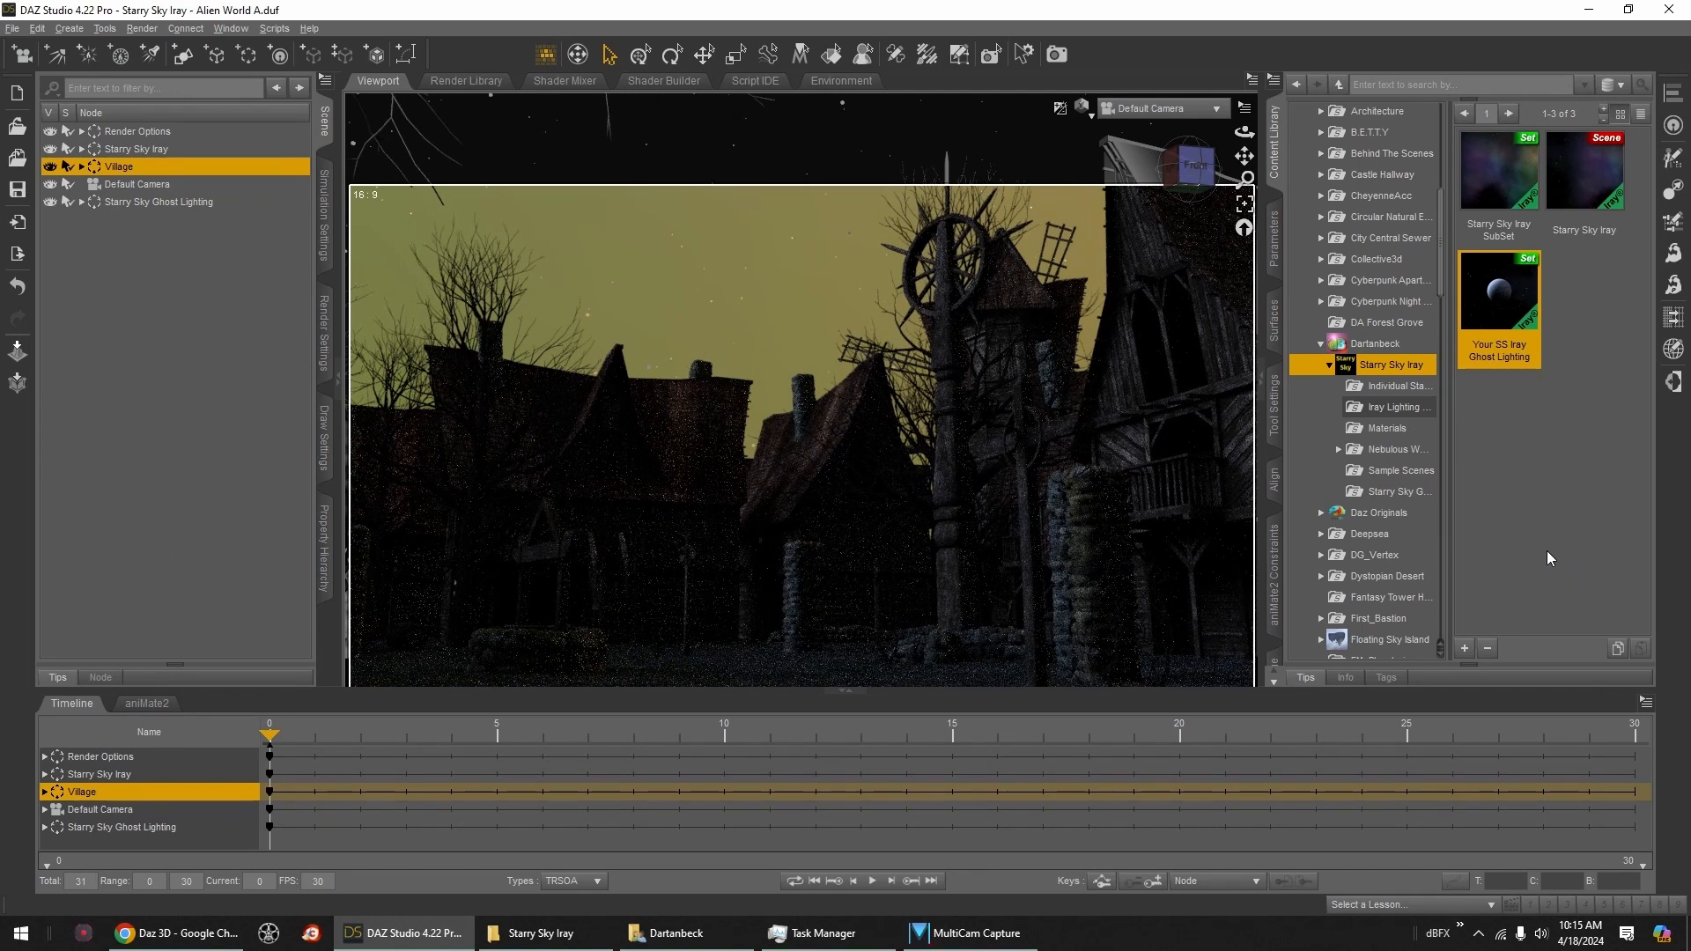
# Step: Open the Starry Sky Iray - Sun is a Nearby Star sample scene without saving the current scene
pyautogui.click(1401, 471)
pyautogui.doubleClick(1602, 293)
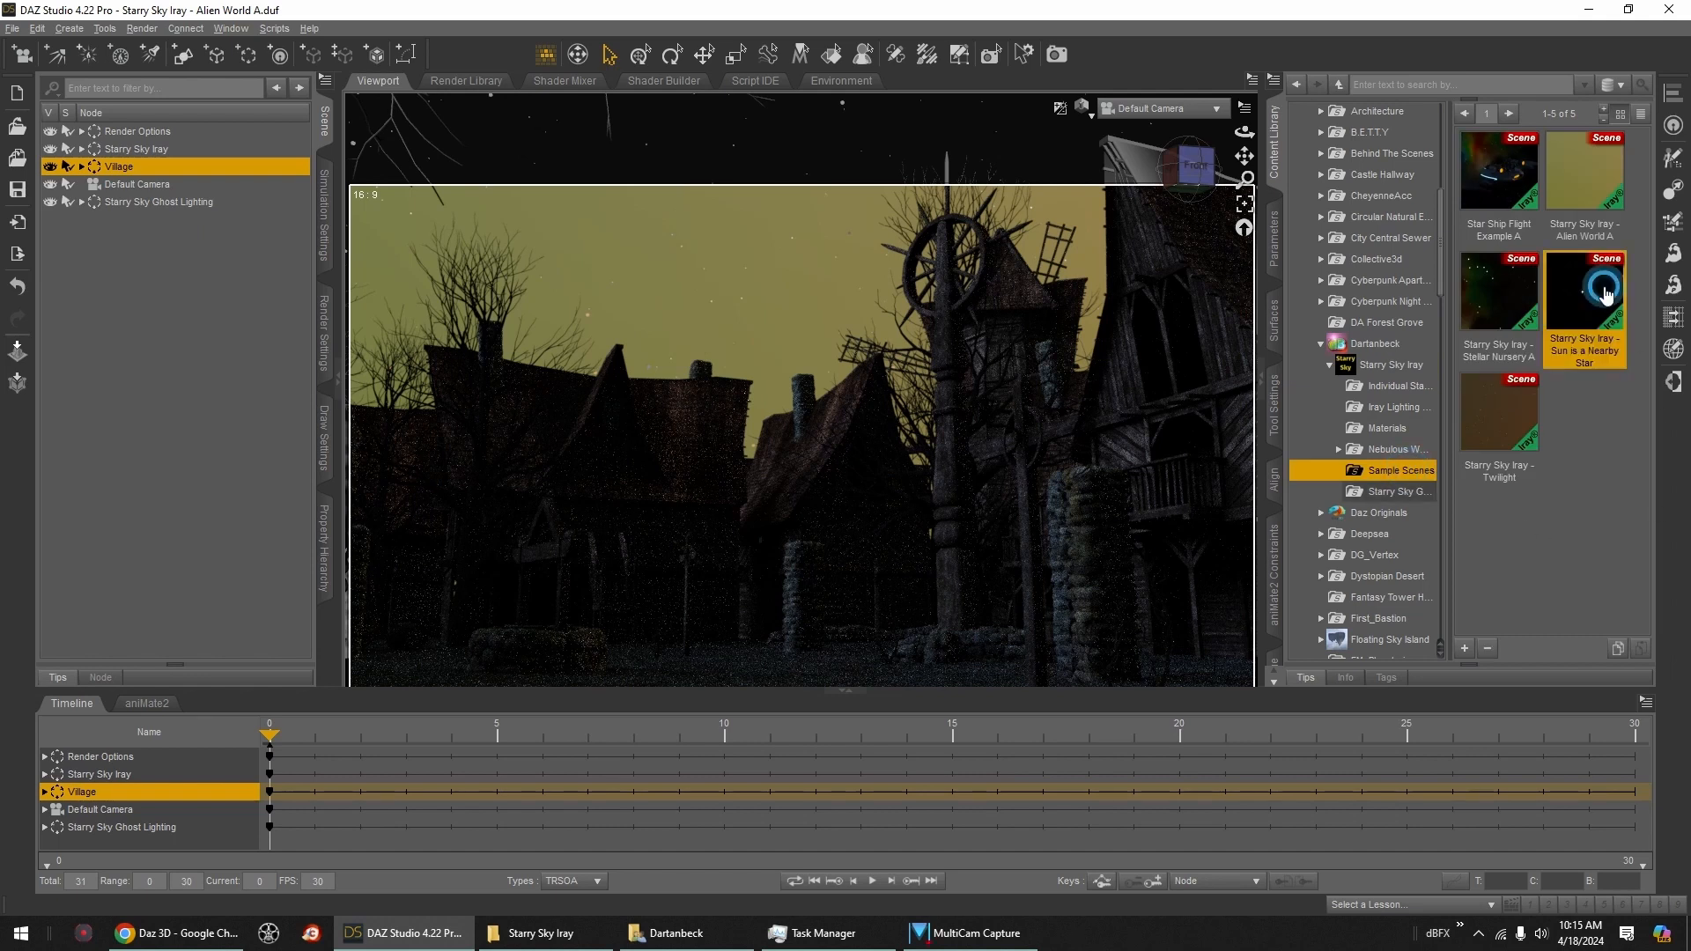
pyautogui.click(842, 485)
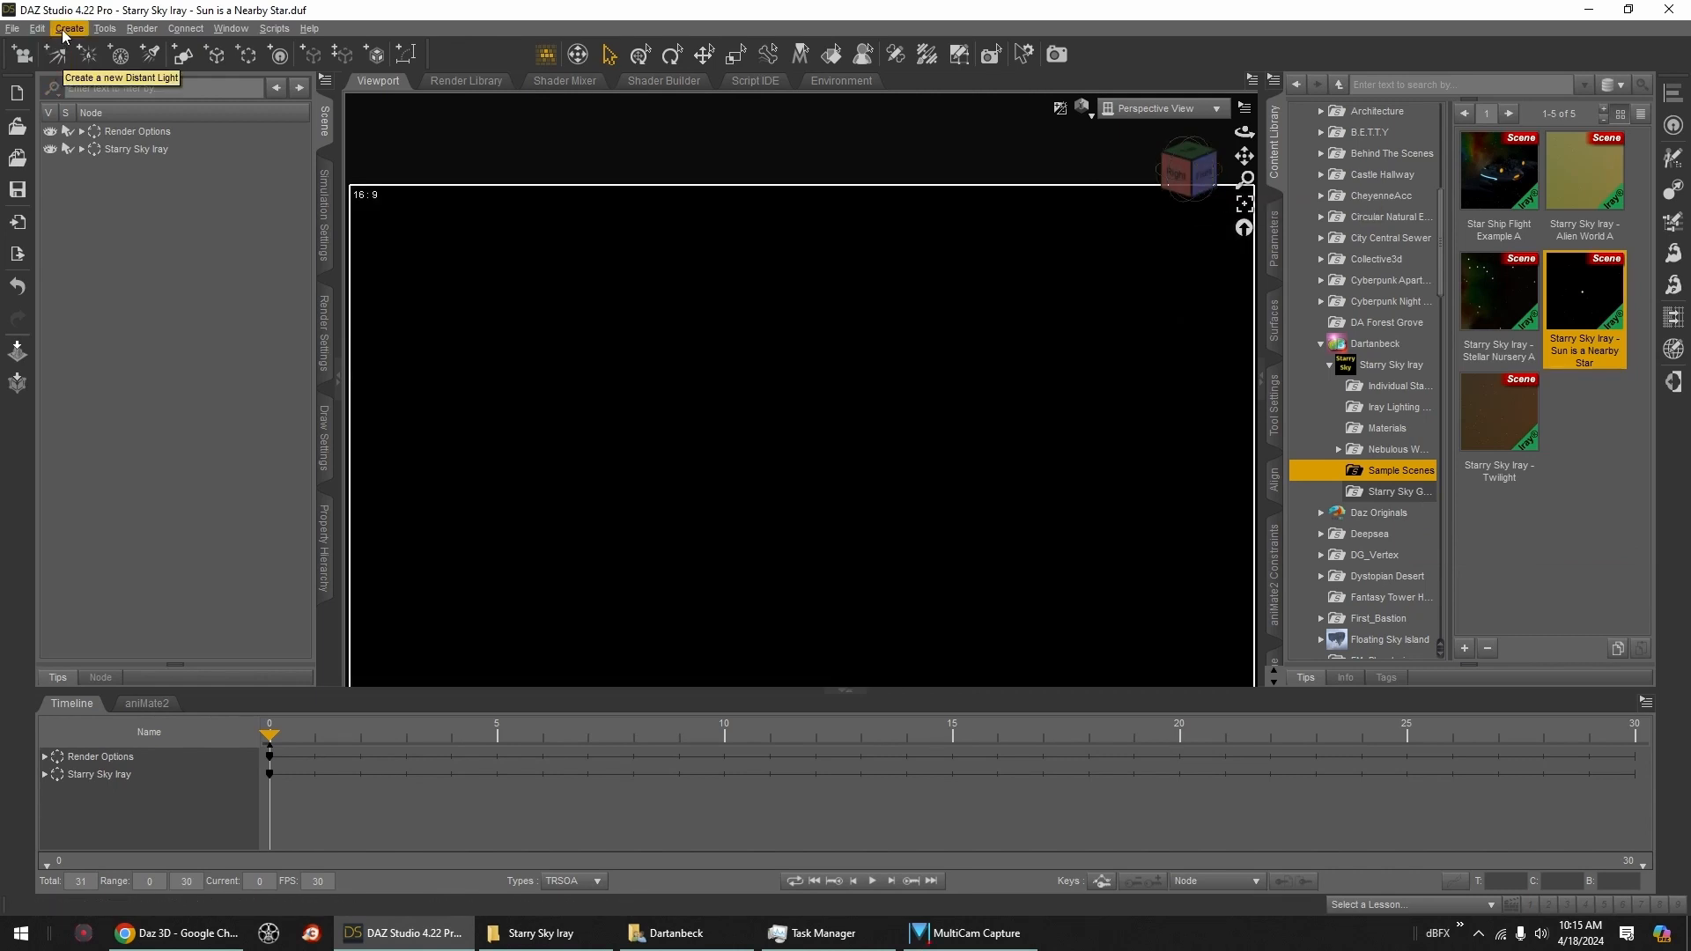
# Step: Create a new null with default settings and turn the Perspective View to the front, facing the nearby sun
pyautogui.click(62, 29)
pyautogui.click(114, 182)
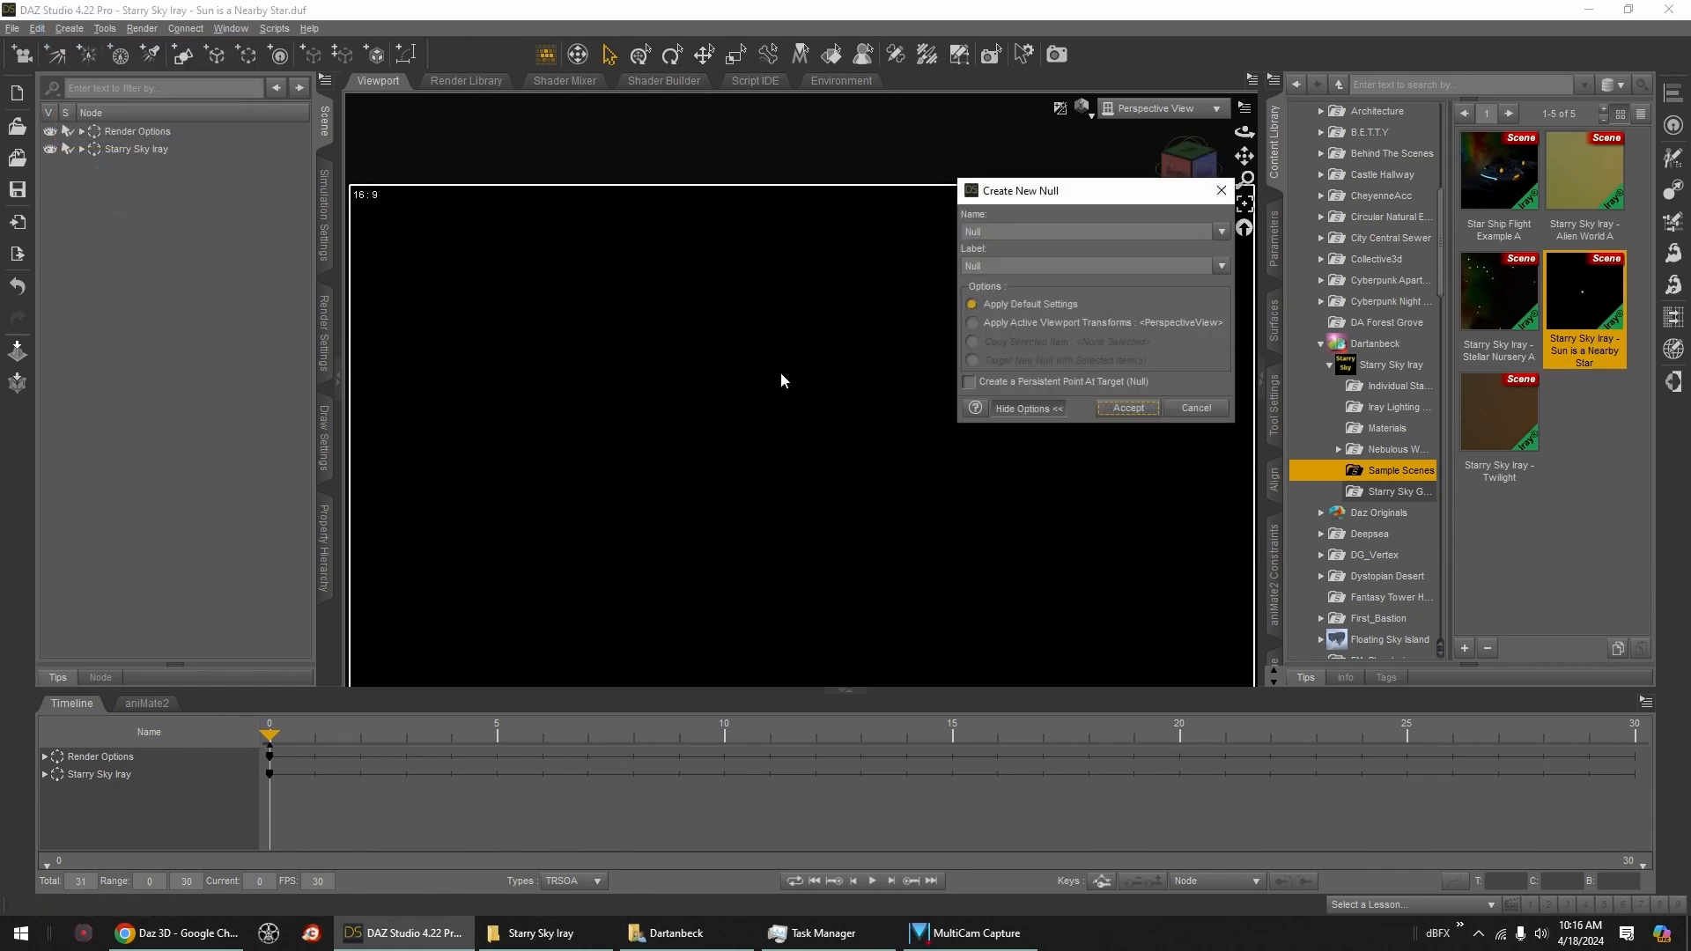
pyautogui.click(1119, 409)
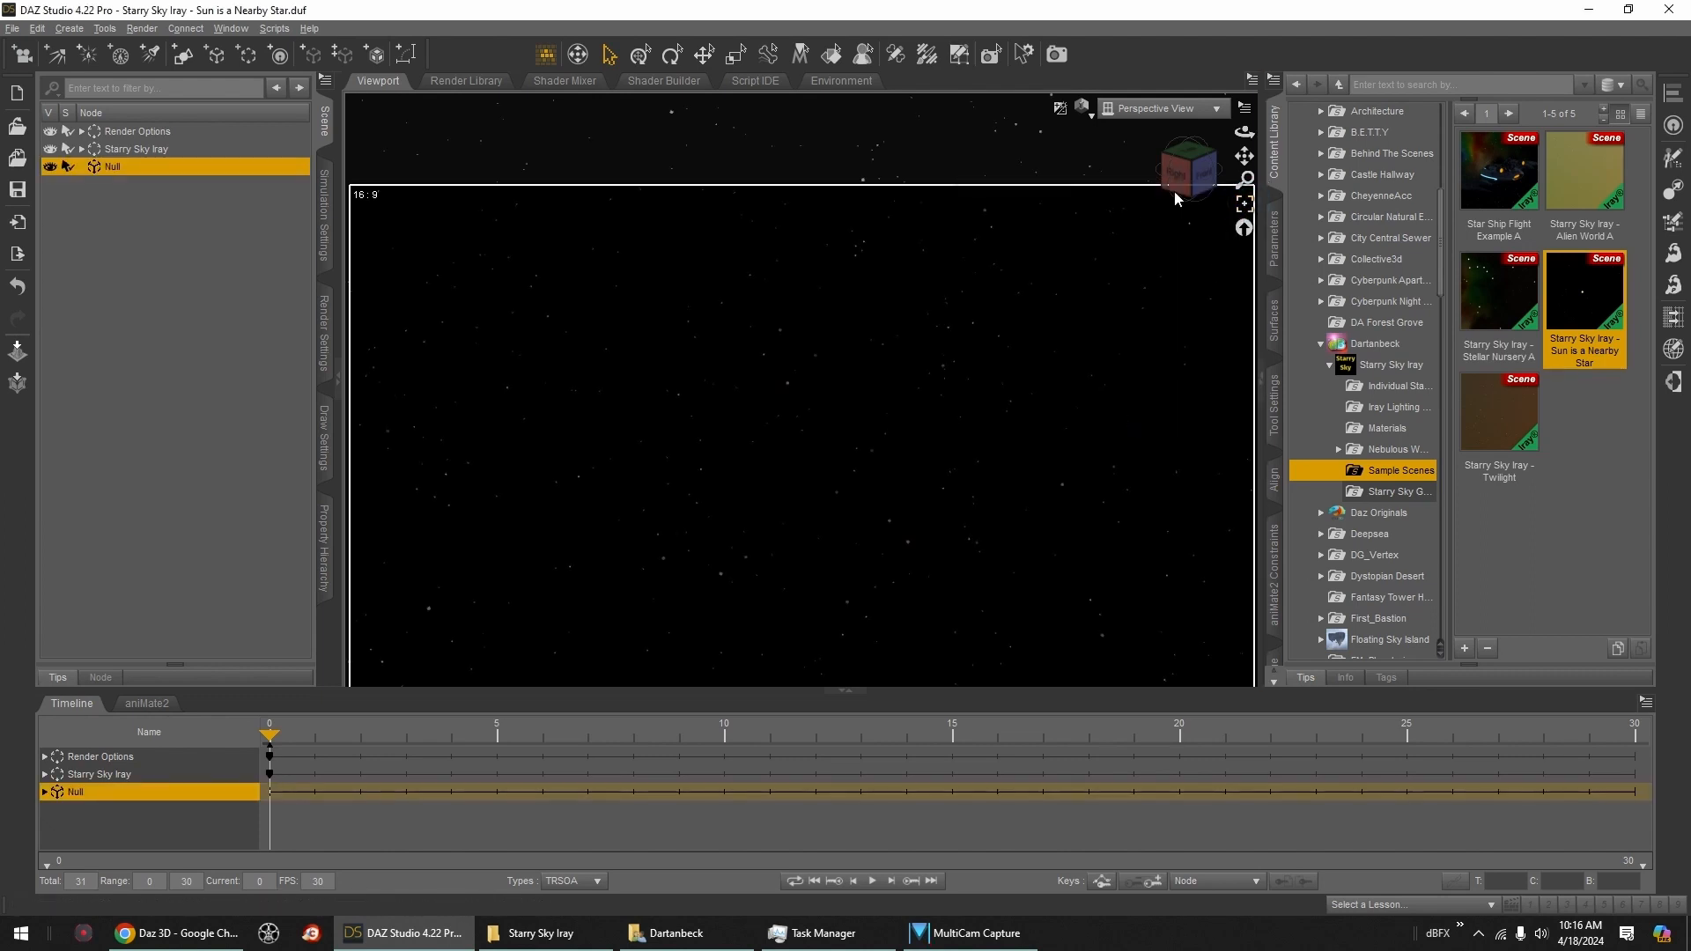
pyautogui.click(1204, 172)
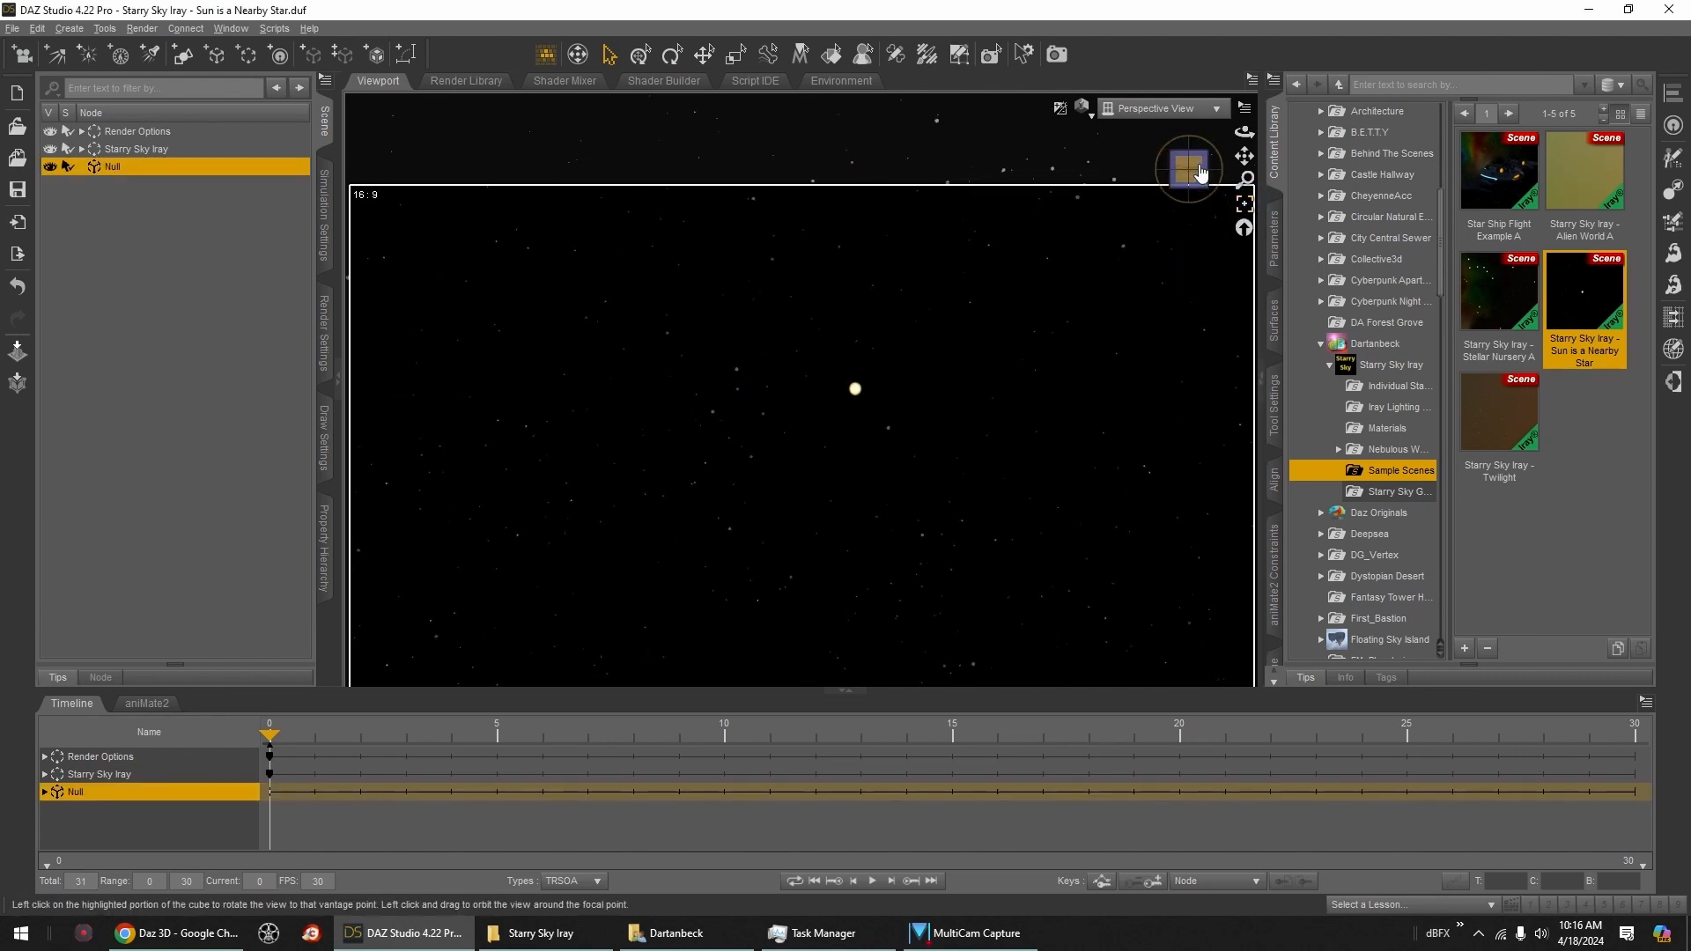
pyautogui.click(1189, 167)
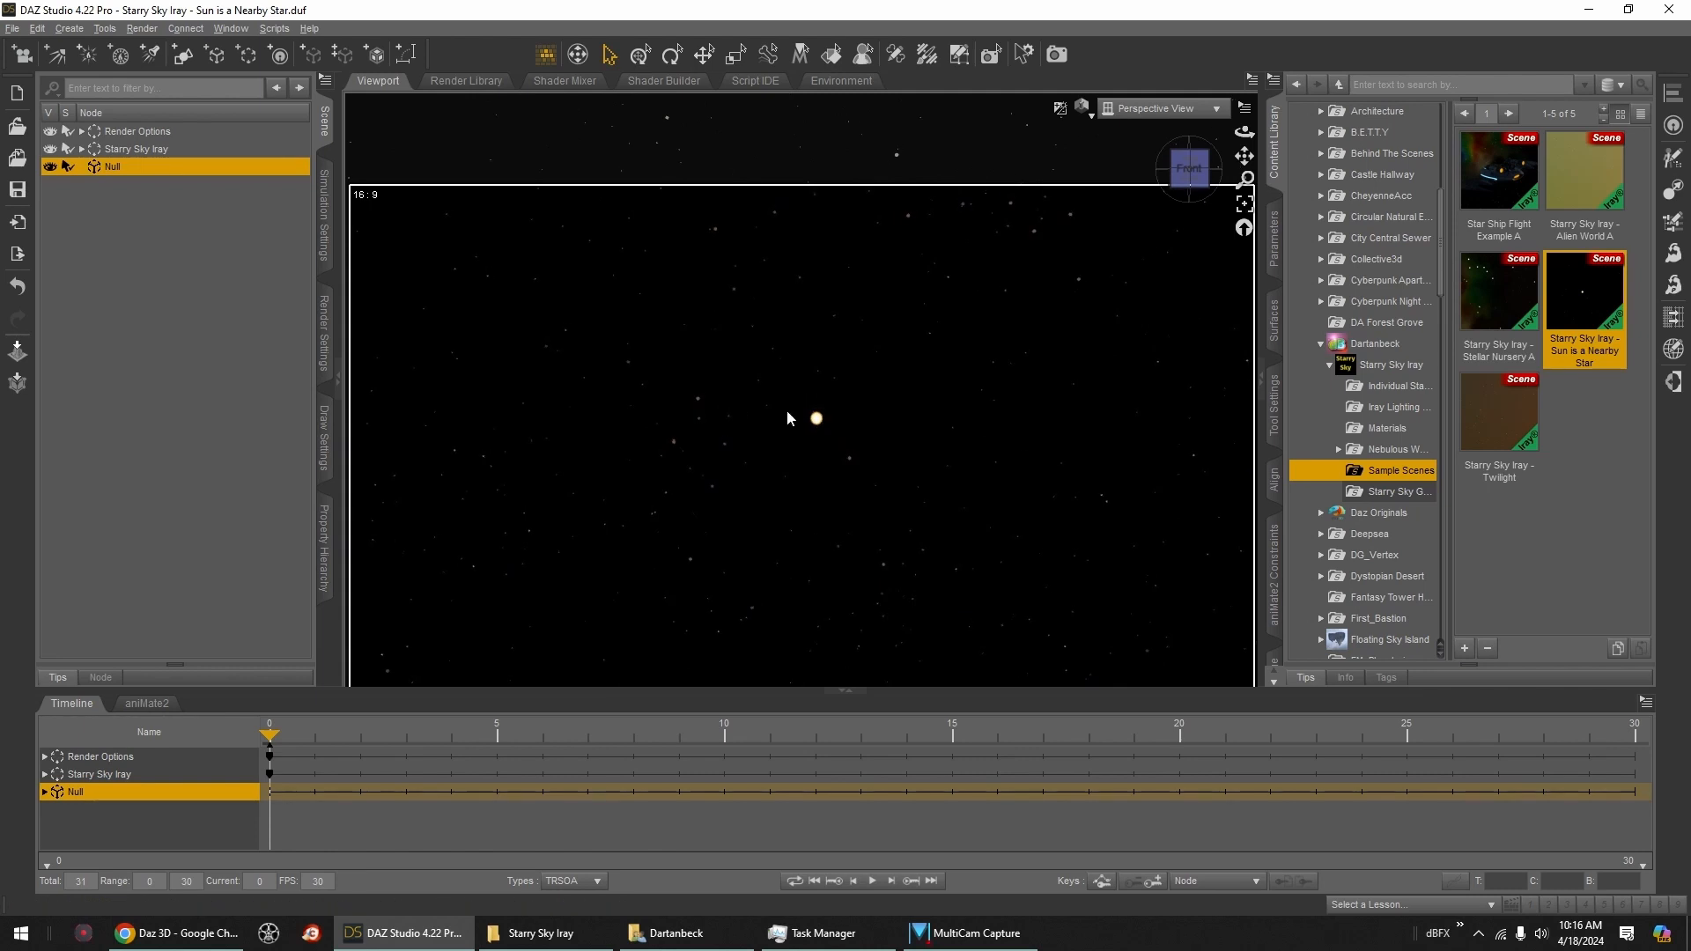
# Step: Review the Environment render settings of the Sun is a Nearby Star scene, including the sun disk, glow and haze values
pyautogui.click(324, 333)
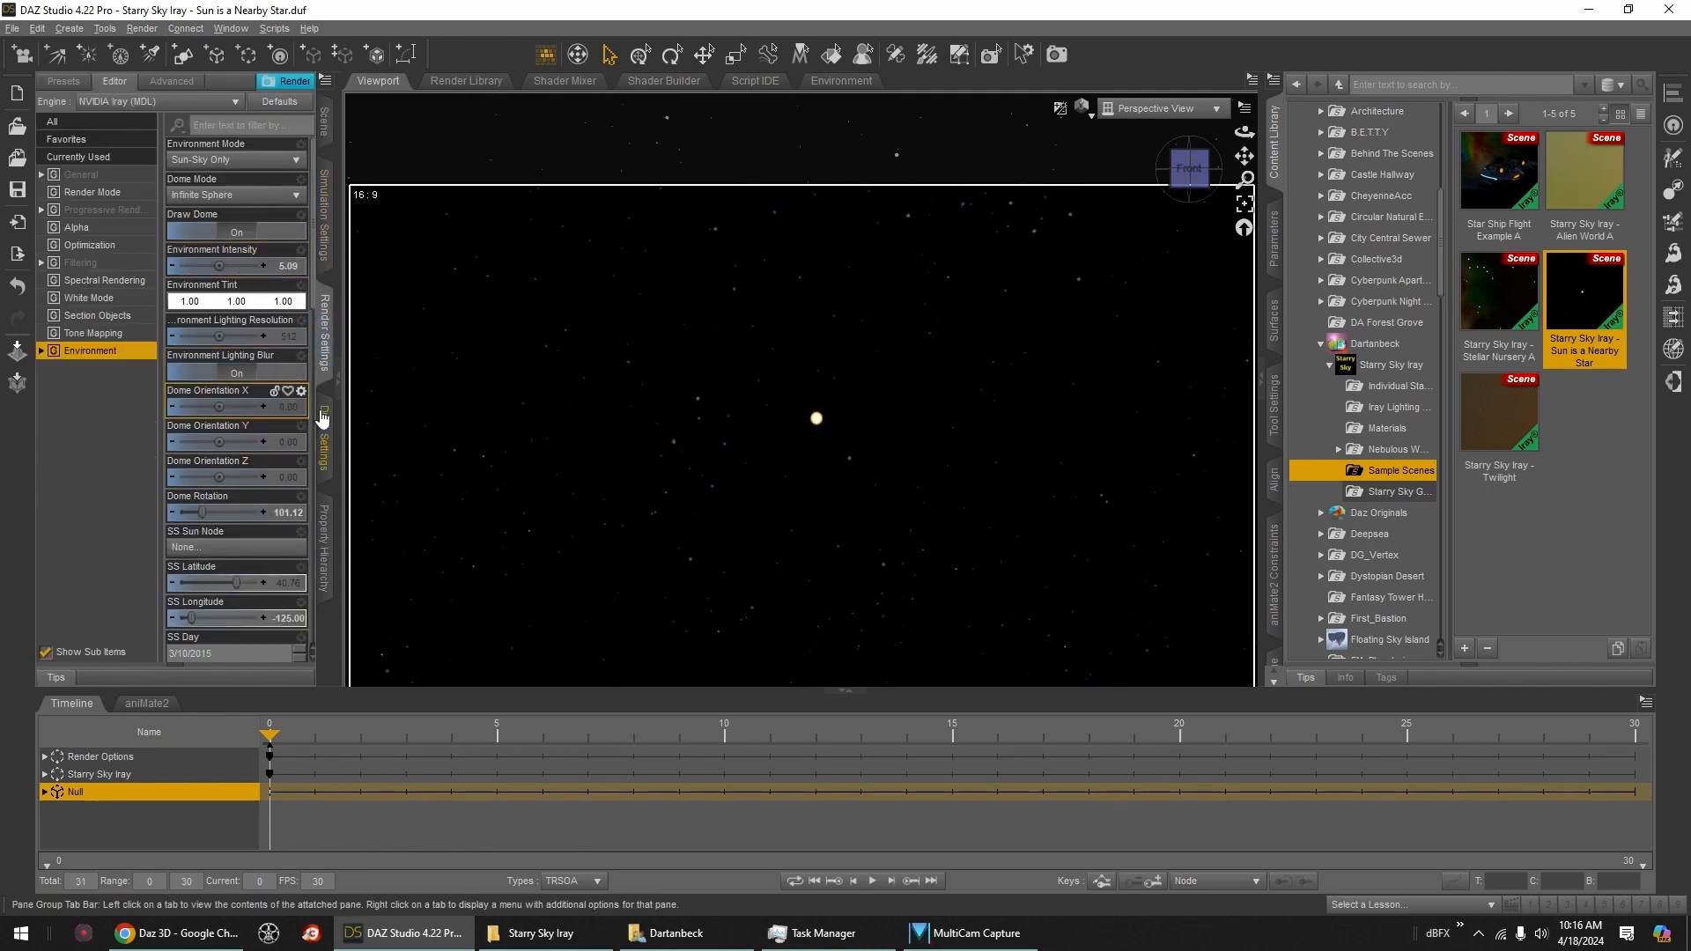
pyautogui.scroll(-5, 274, 541)
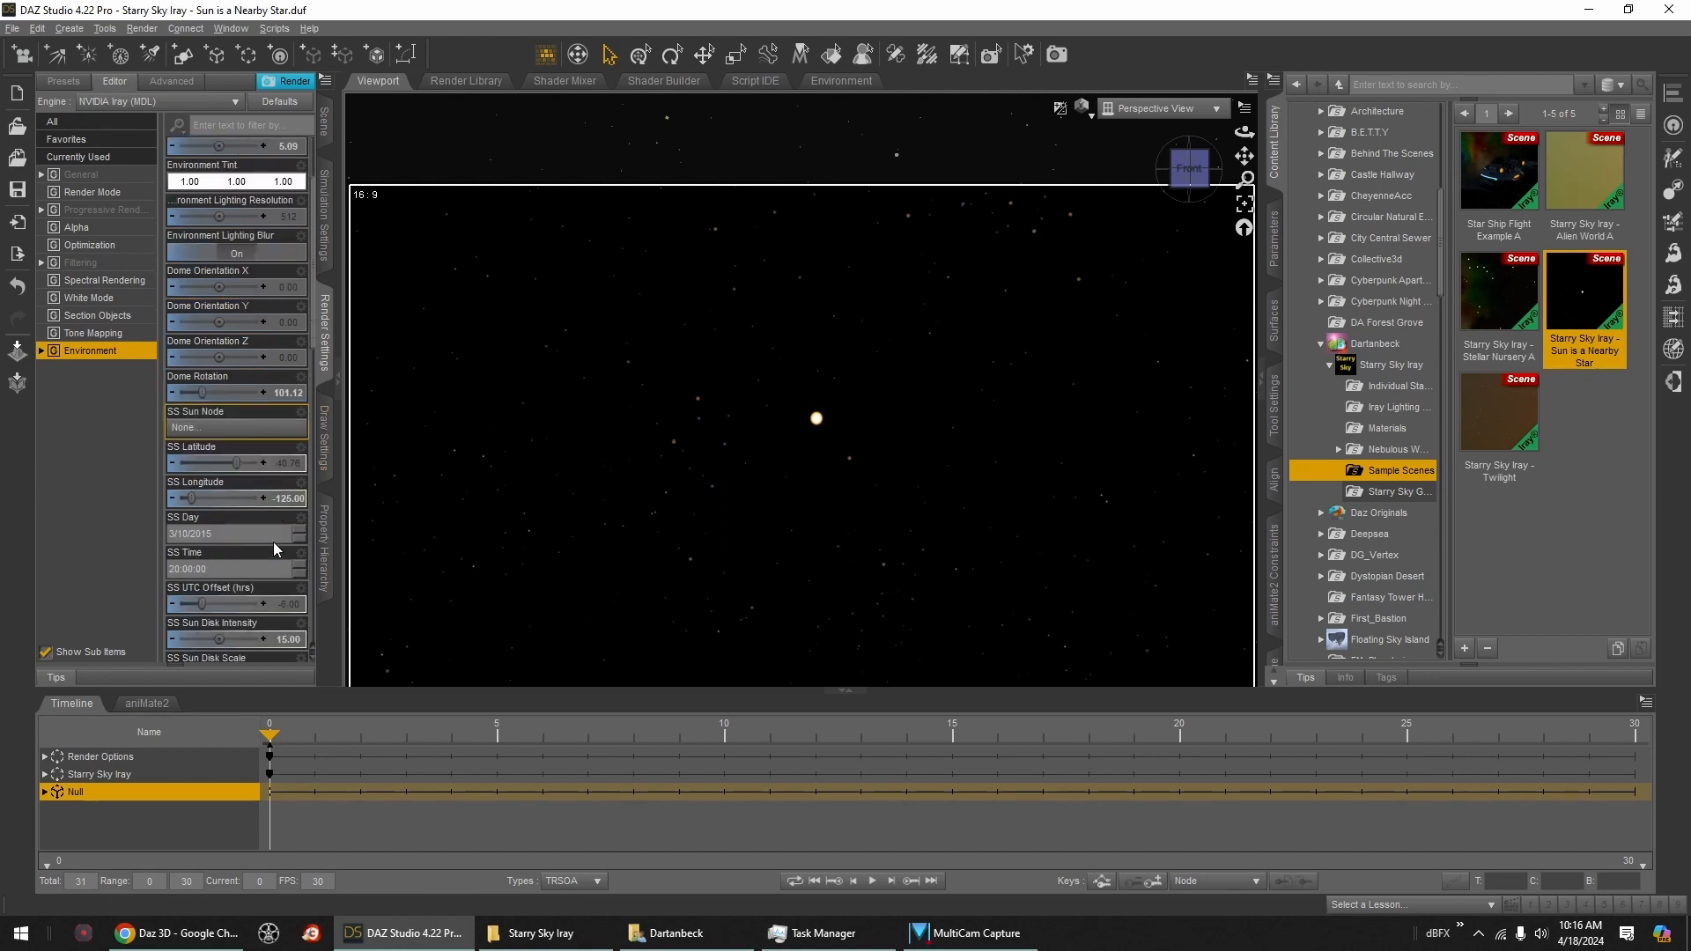
pyautogui.scroll(-2, 230, 476)
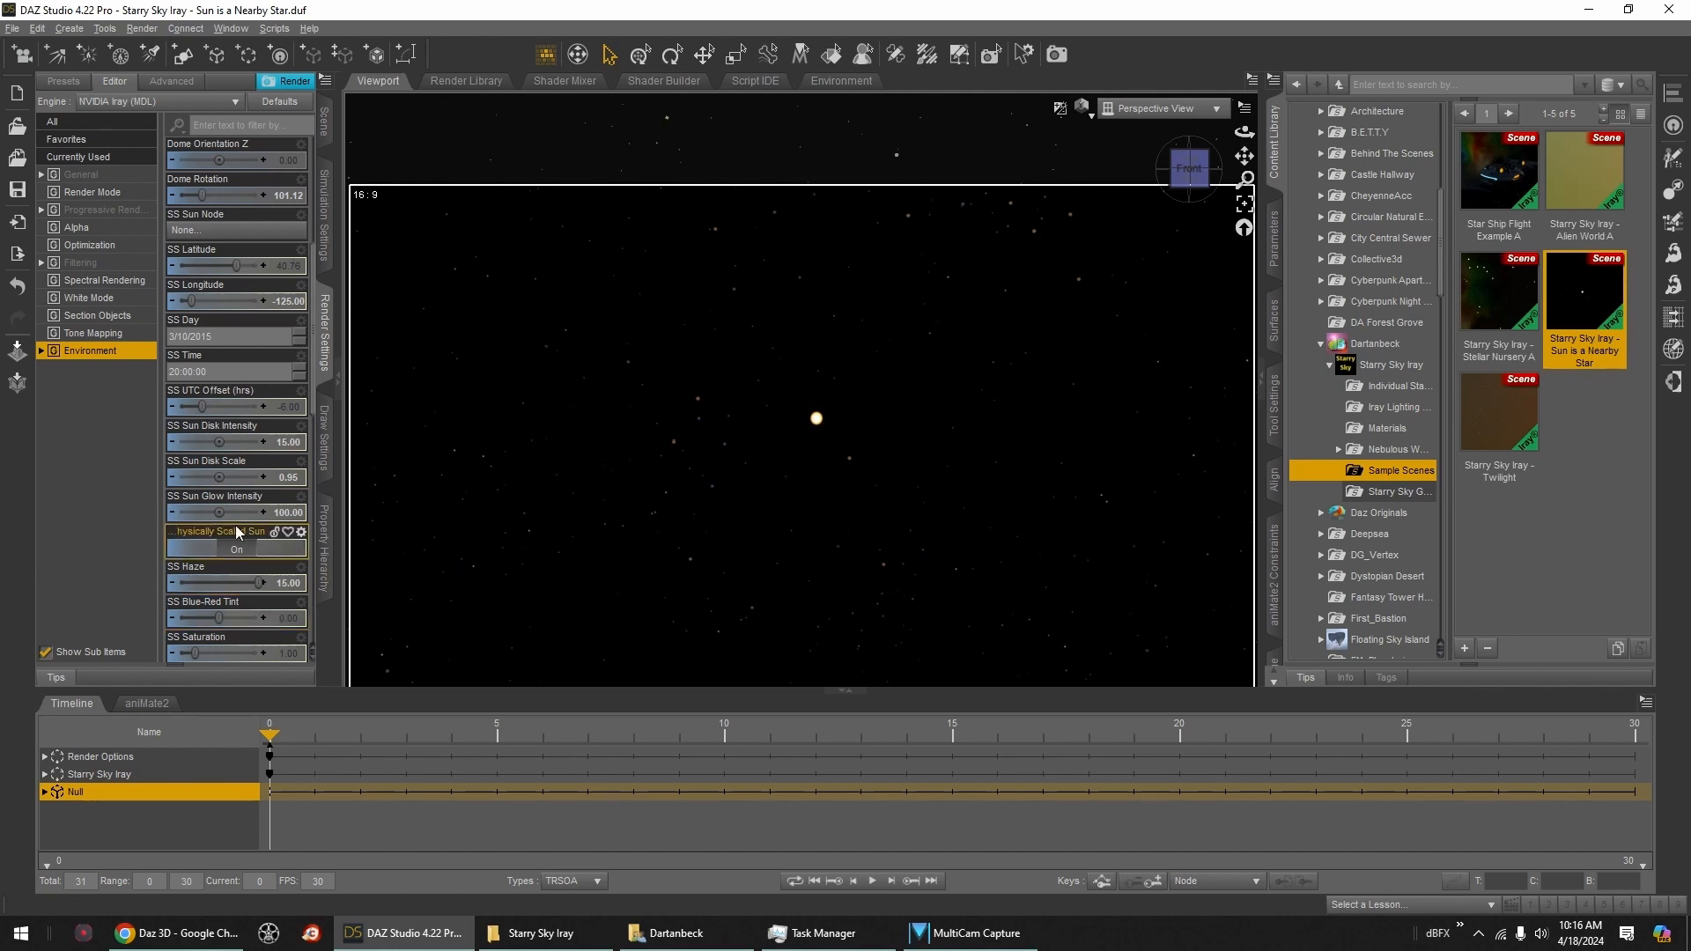
pyautogui.scroll(-3, 238, 527)
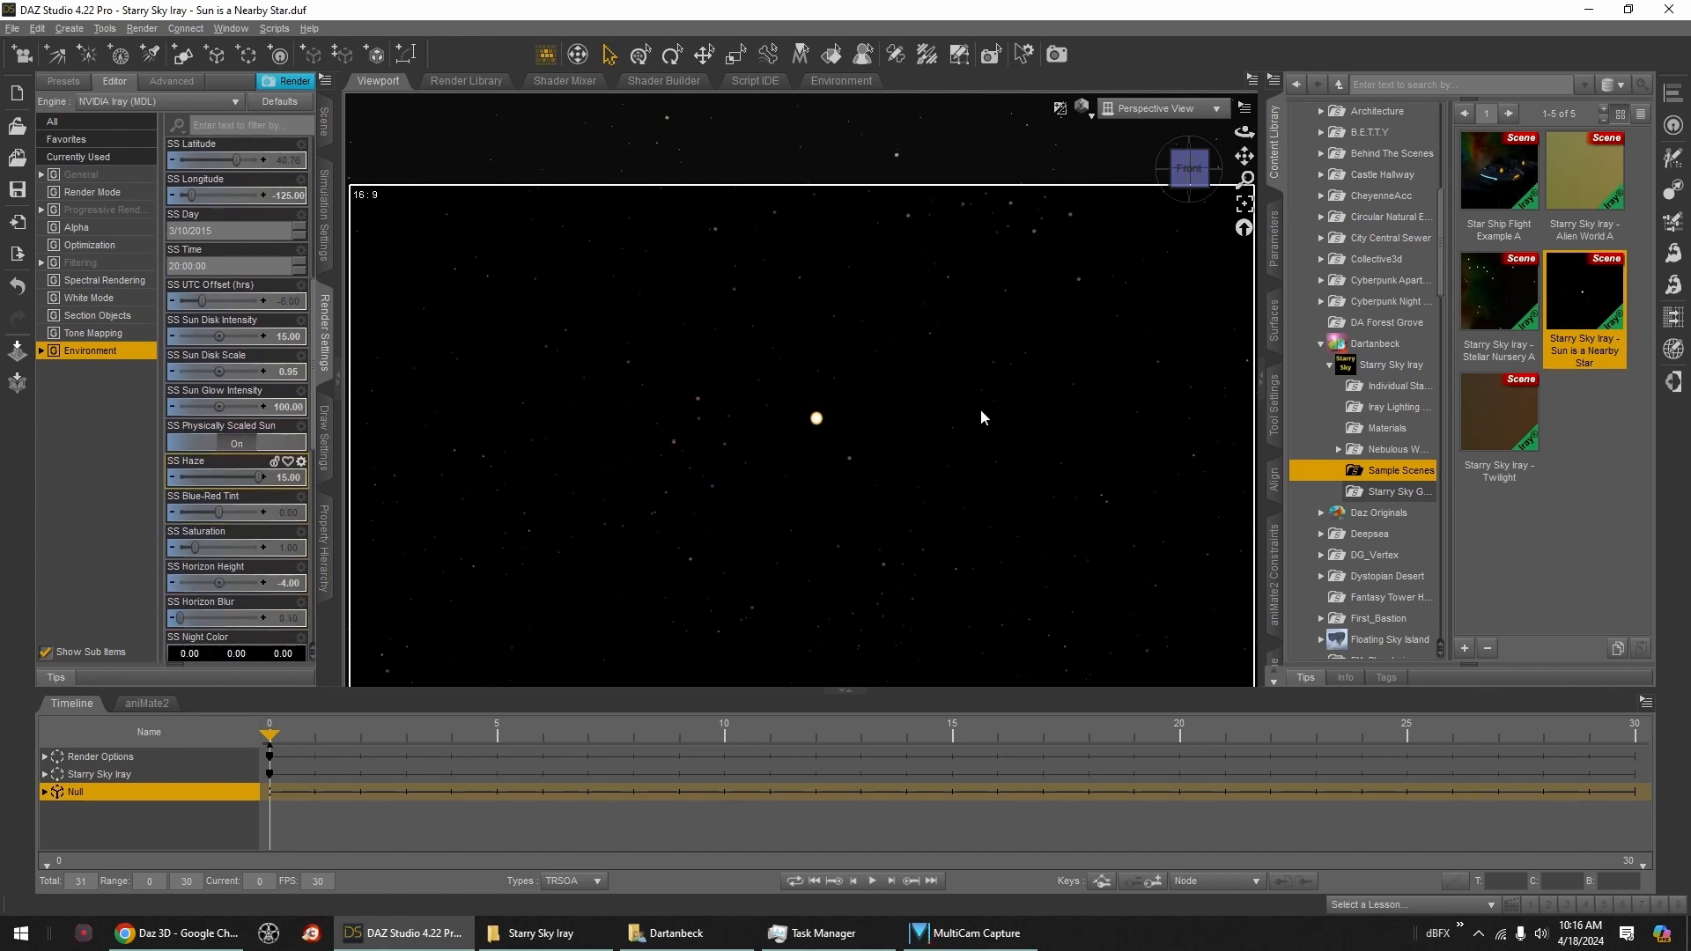
# Step: Open the Starry Sky Iray - Stellar Nursery A sample scene without saving and rotate the view around its nebula
pyautogui.doubleClick(1499, 291)
pyautogui.click(839, 481)
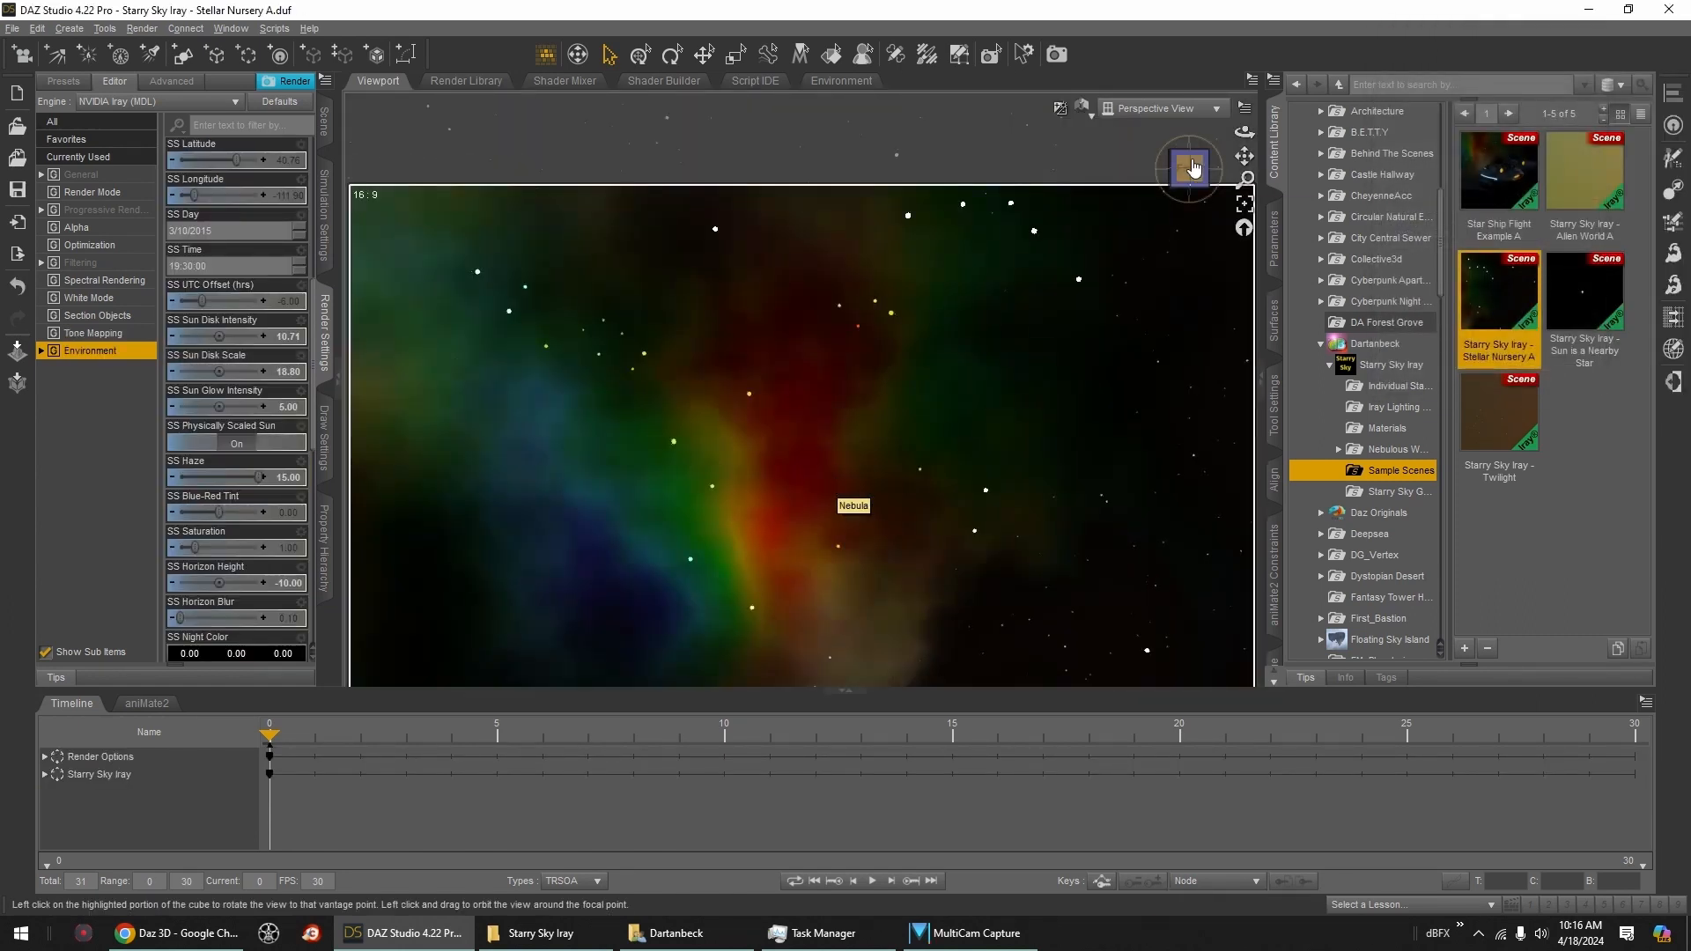
pyautogui.moveTo(1192, 167)
pyautogui.mouseDown()
pyautogui.moveTo(1162, 145)
pyautogui.moveTo(1187, 174)
pyautogui.mouseUp()
pyautogui.click(1187, 176)
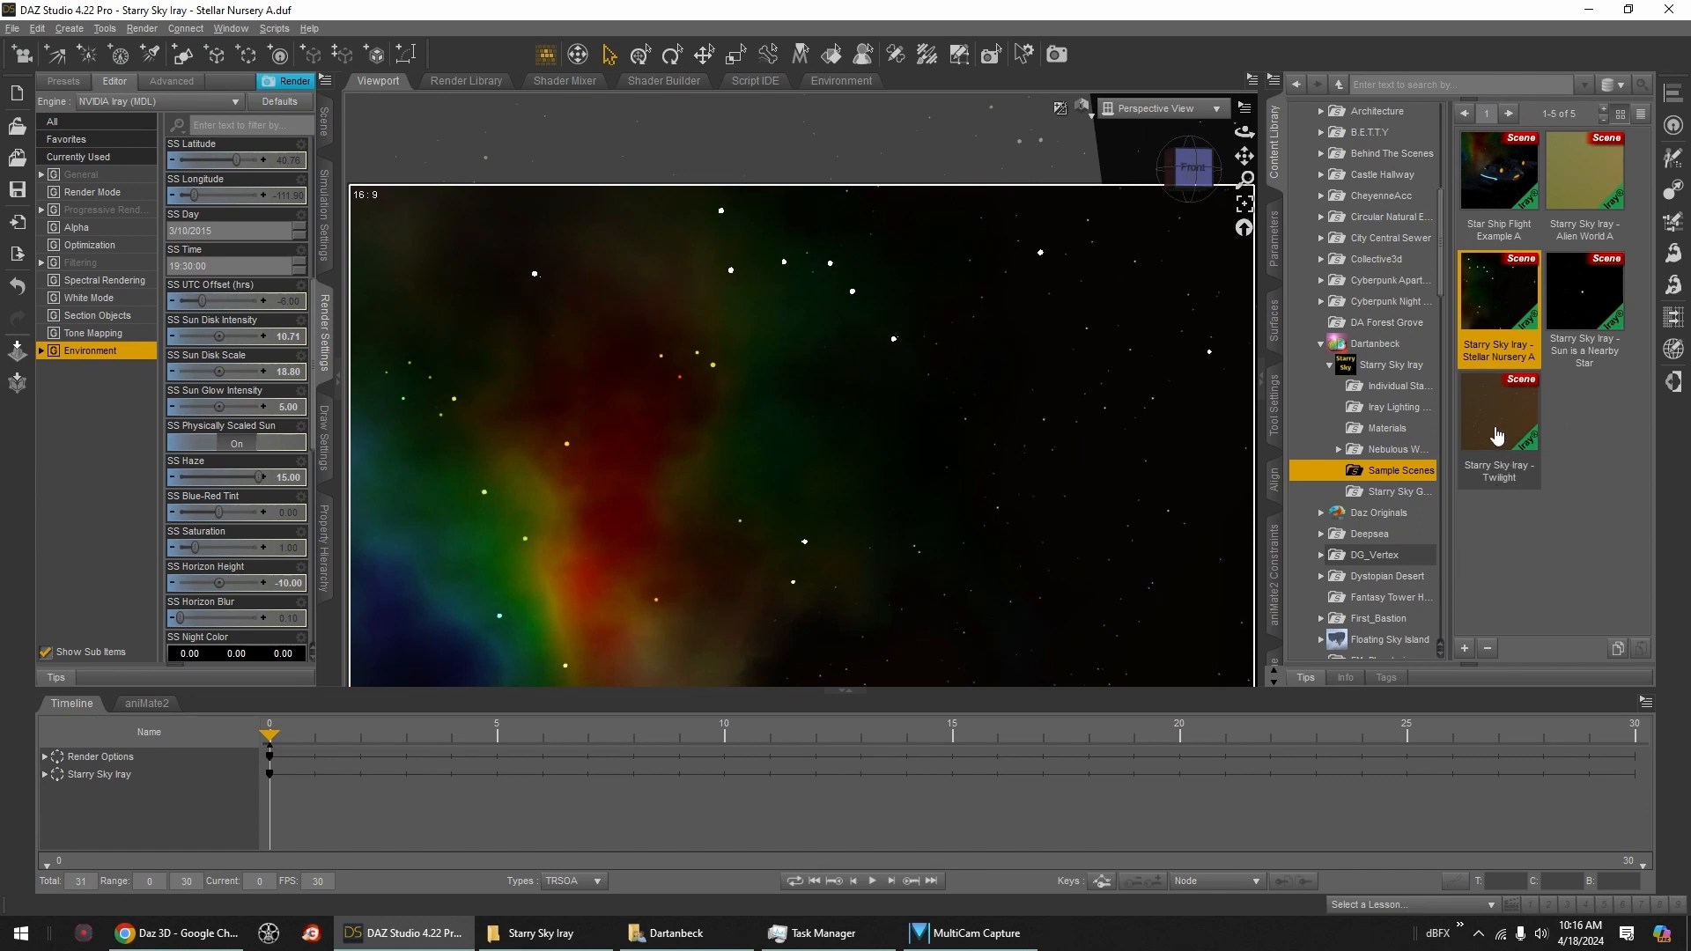
# Step: Open the Starry Sky Iray - Twilight sample scene without saving and view its sky from different directions
pyautogui.doubleClick(1498, 427)
pyautogui.click(833, 480)
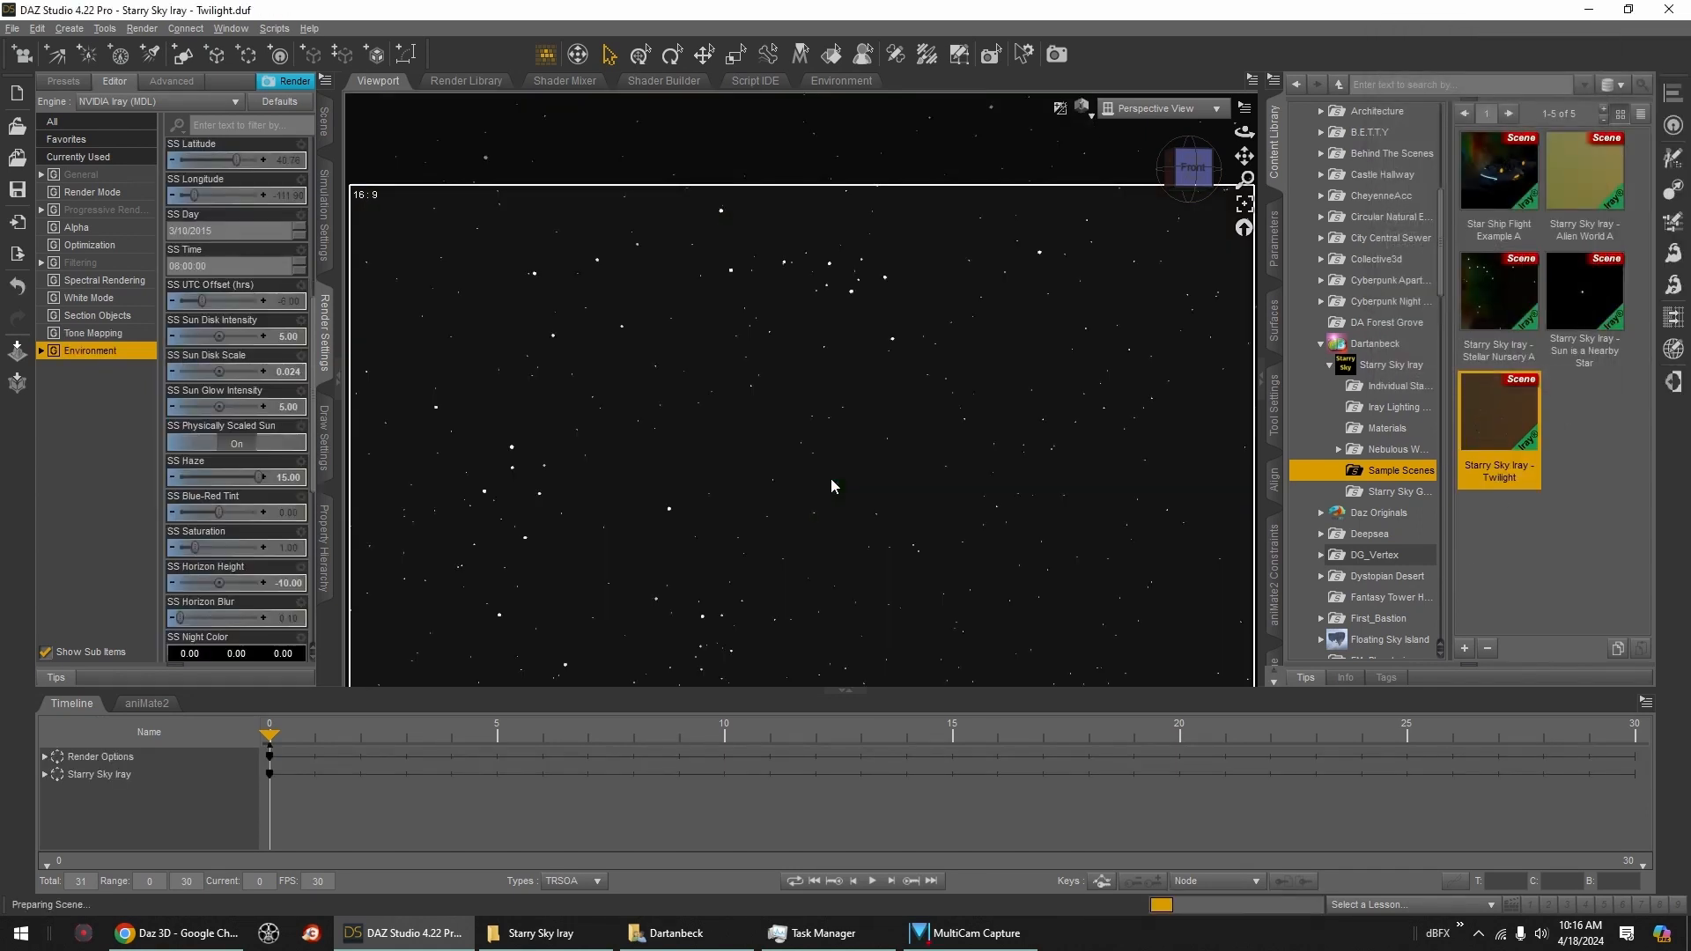
pyautogui.moveTo(1191, 174); pyautogui.dragTo(1234, 175)
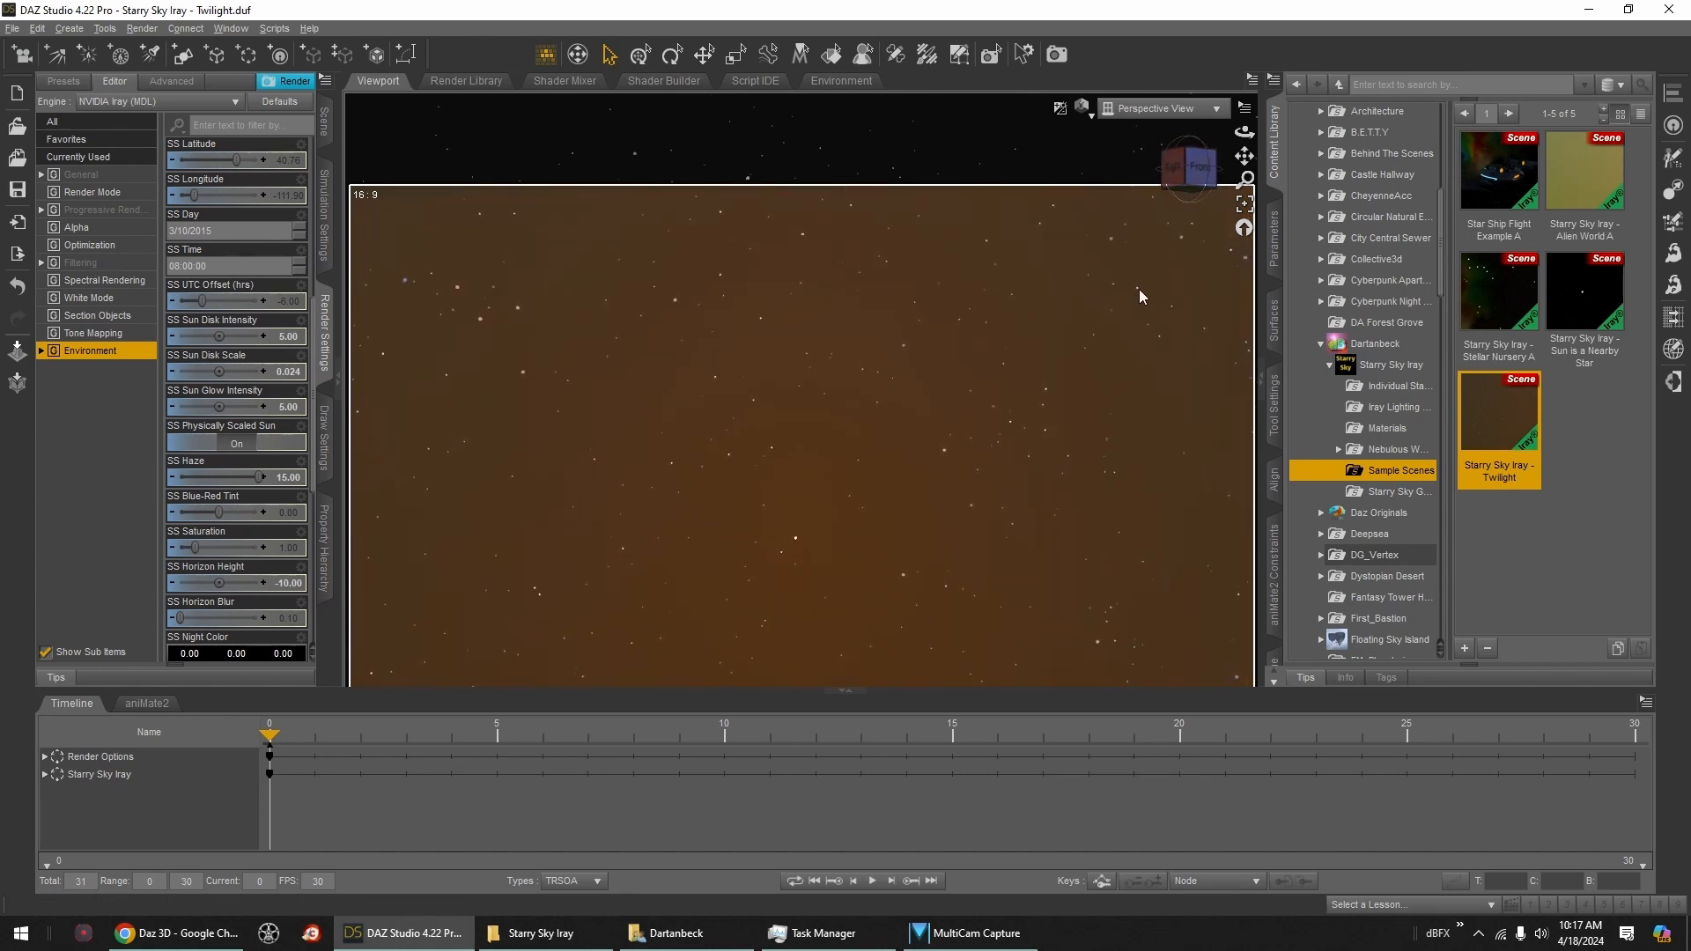
pyautogui.click(1191, 167)
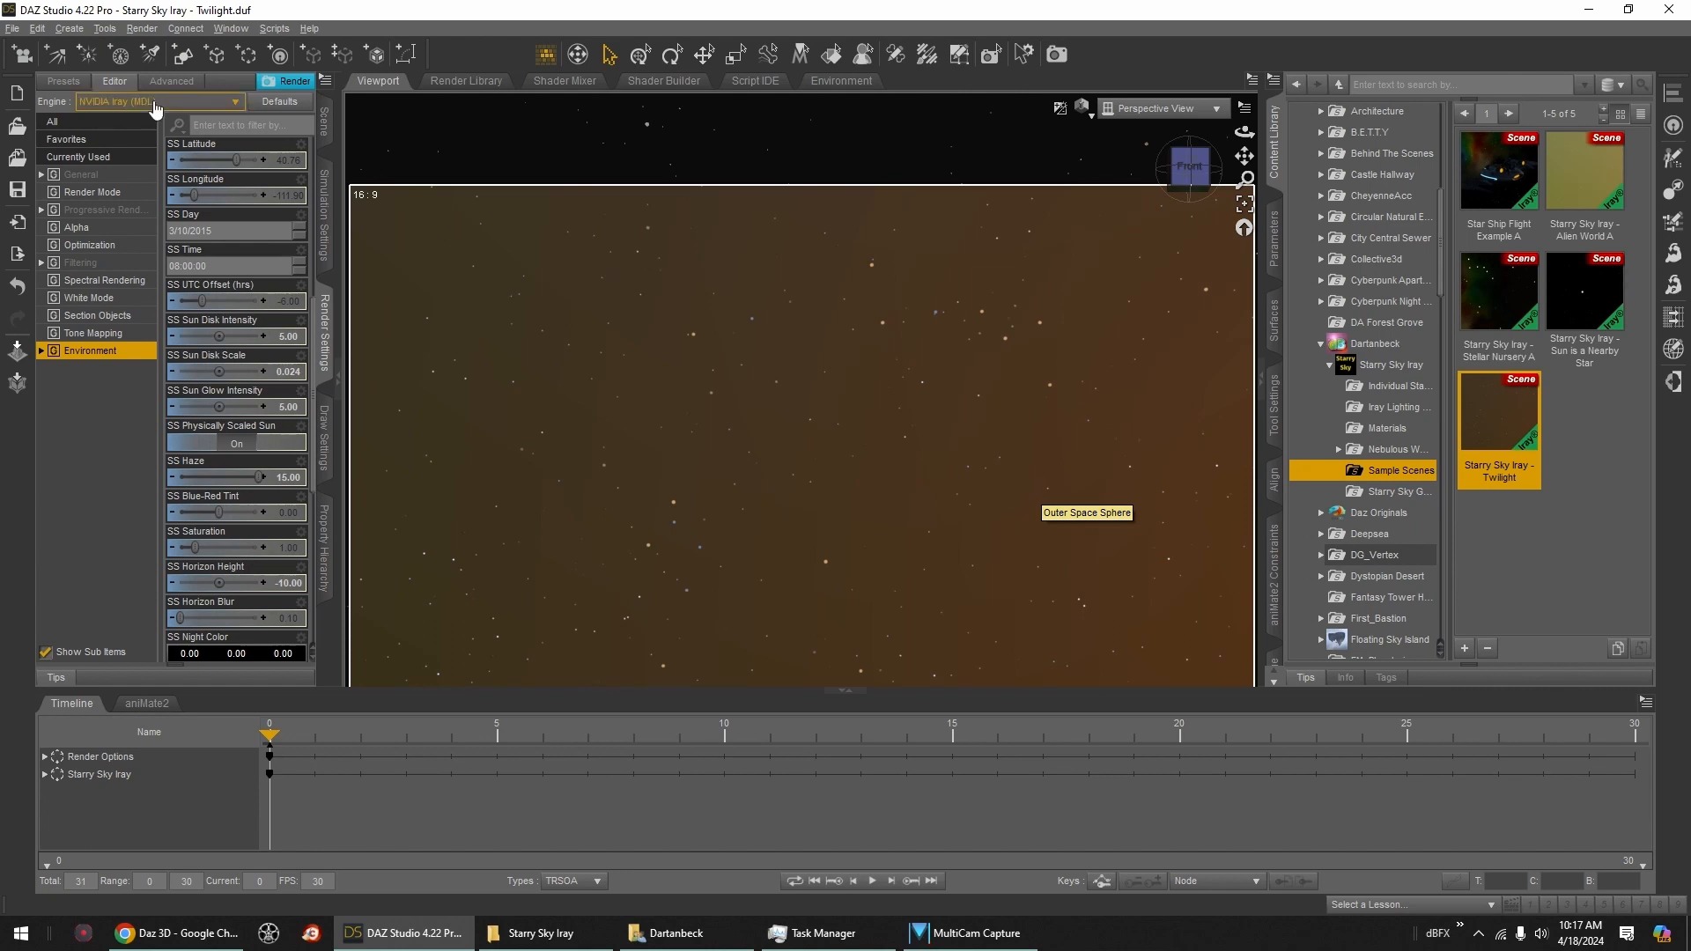
# Step: Create a new scene from the Character Template, discarding the Twilight scene
pyautogui.click(12, 28)
pyautogui.click(39, 49)
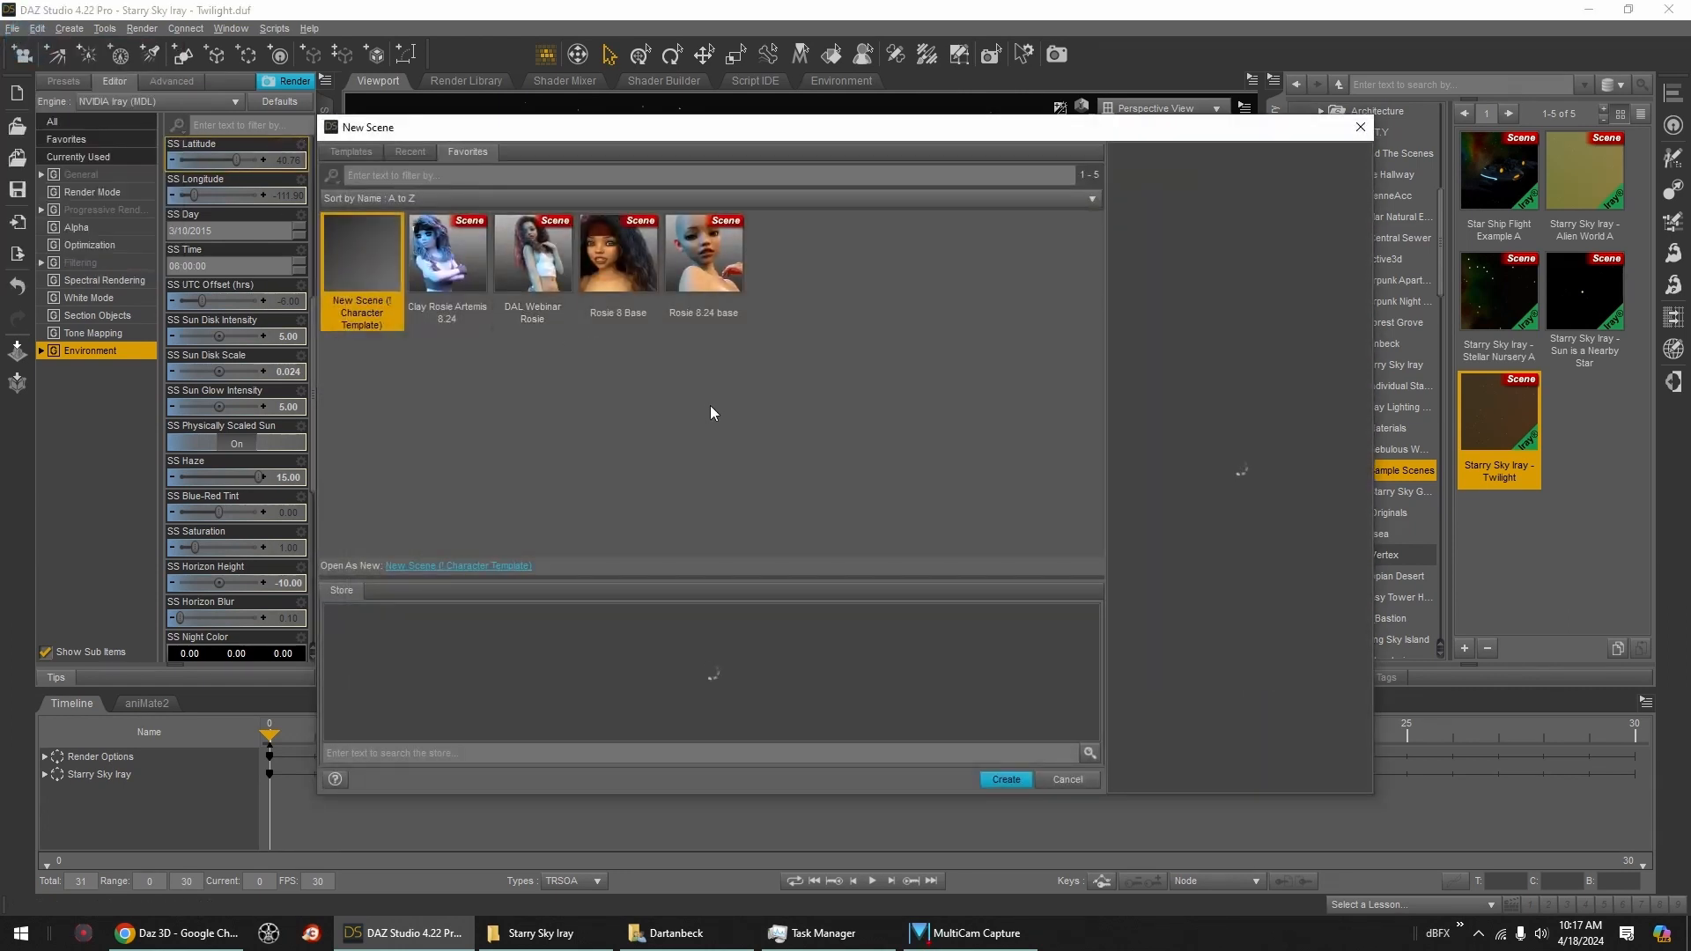
pyautogui.click(845, 479)
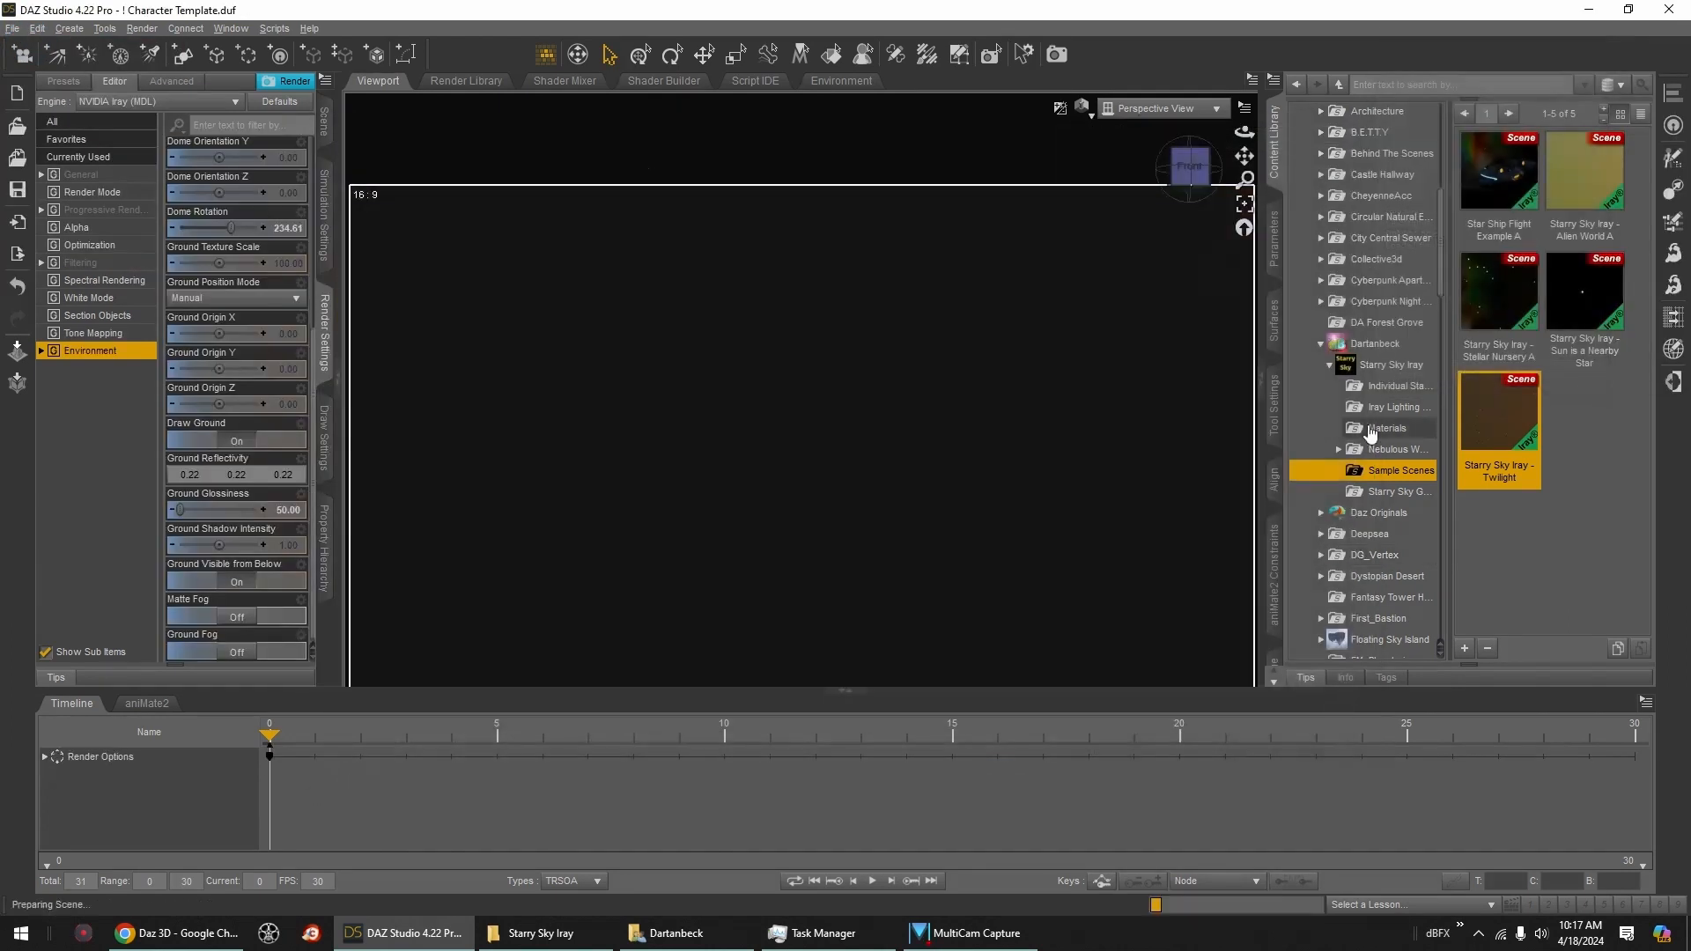
# Step: Load the Medieval Lands Preload Iray set from the Medieval Lands folder under Environments
pyautogui.scroll(3, 1356, 370)
pyautogui.scroll(1, 1391, 396)
pyautogui.click(1321, 352)
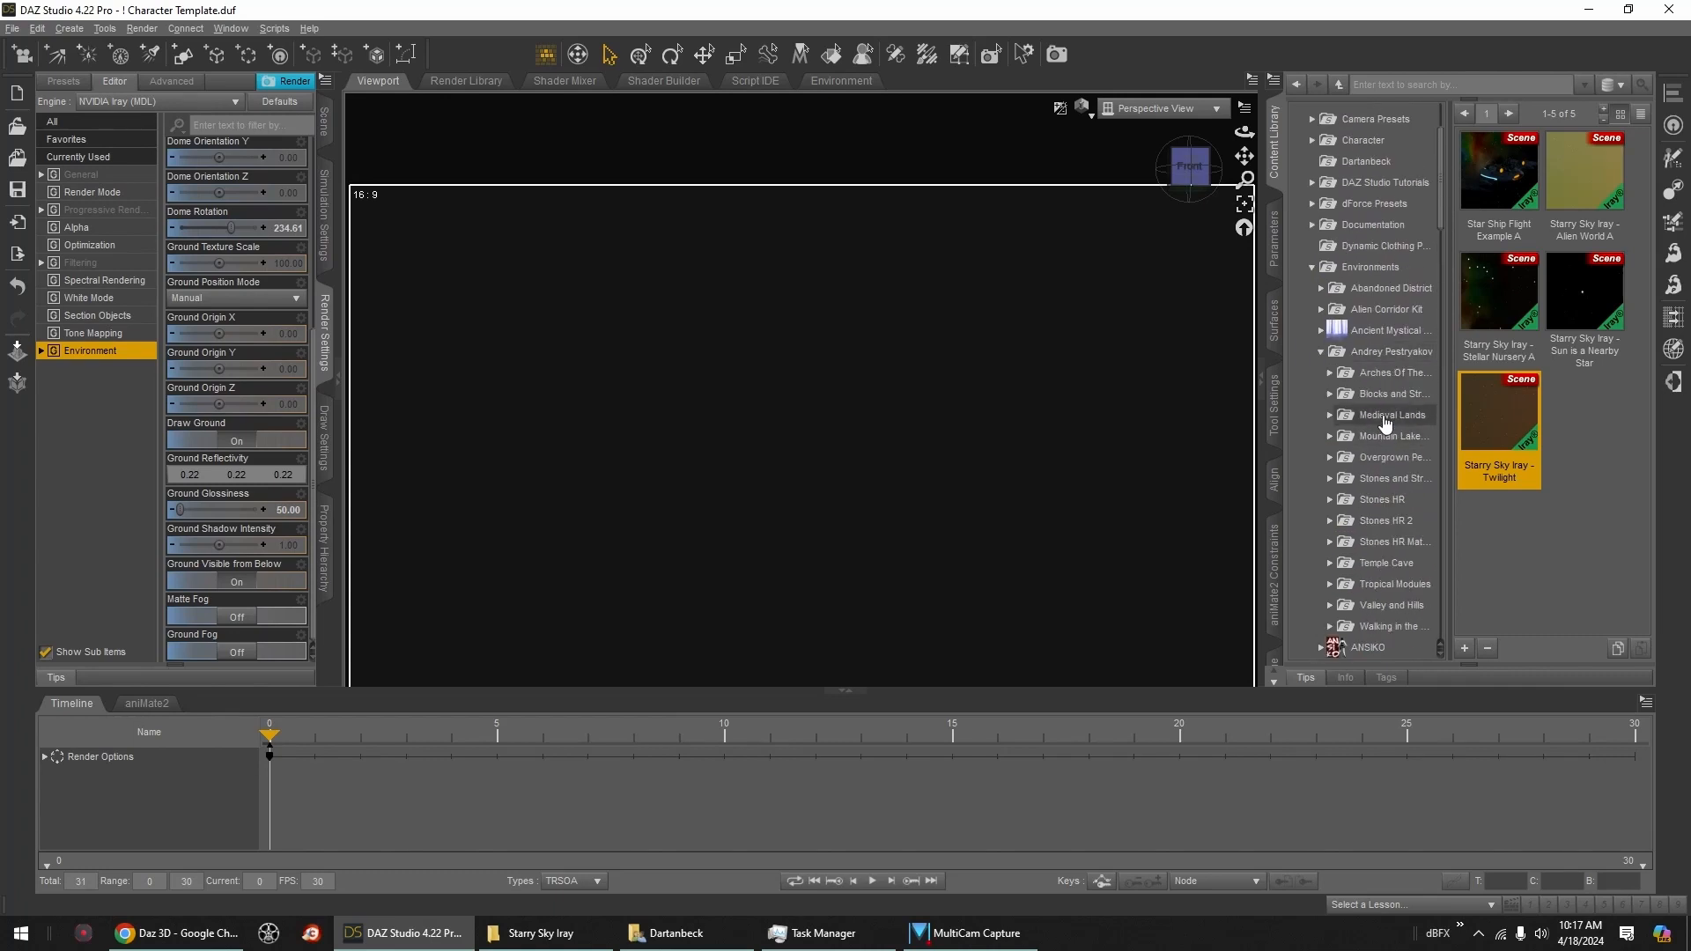
pyautogui.click(1384, 418)
pyautogui.doubleClick(1490, 199)
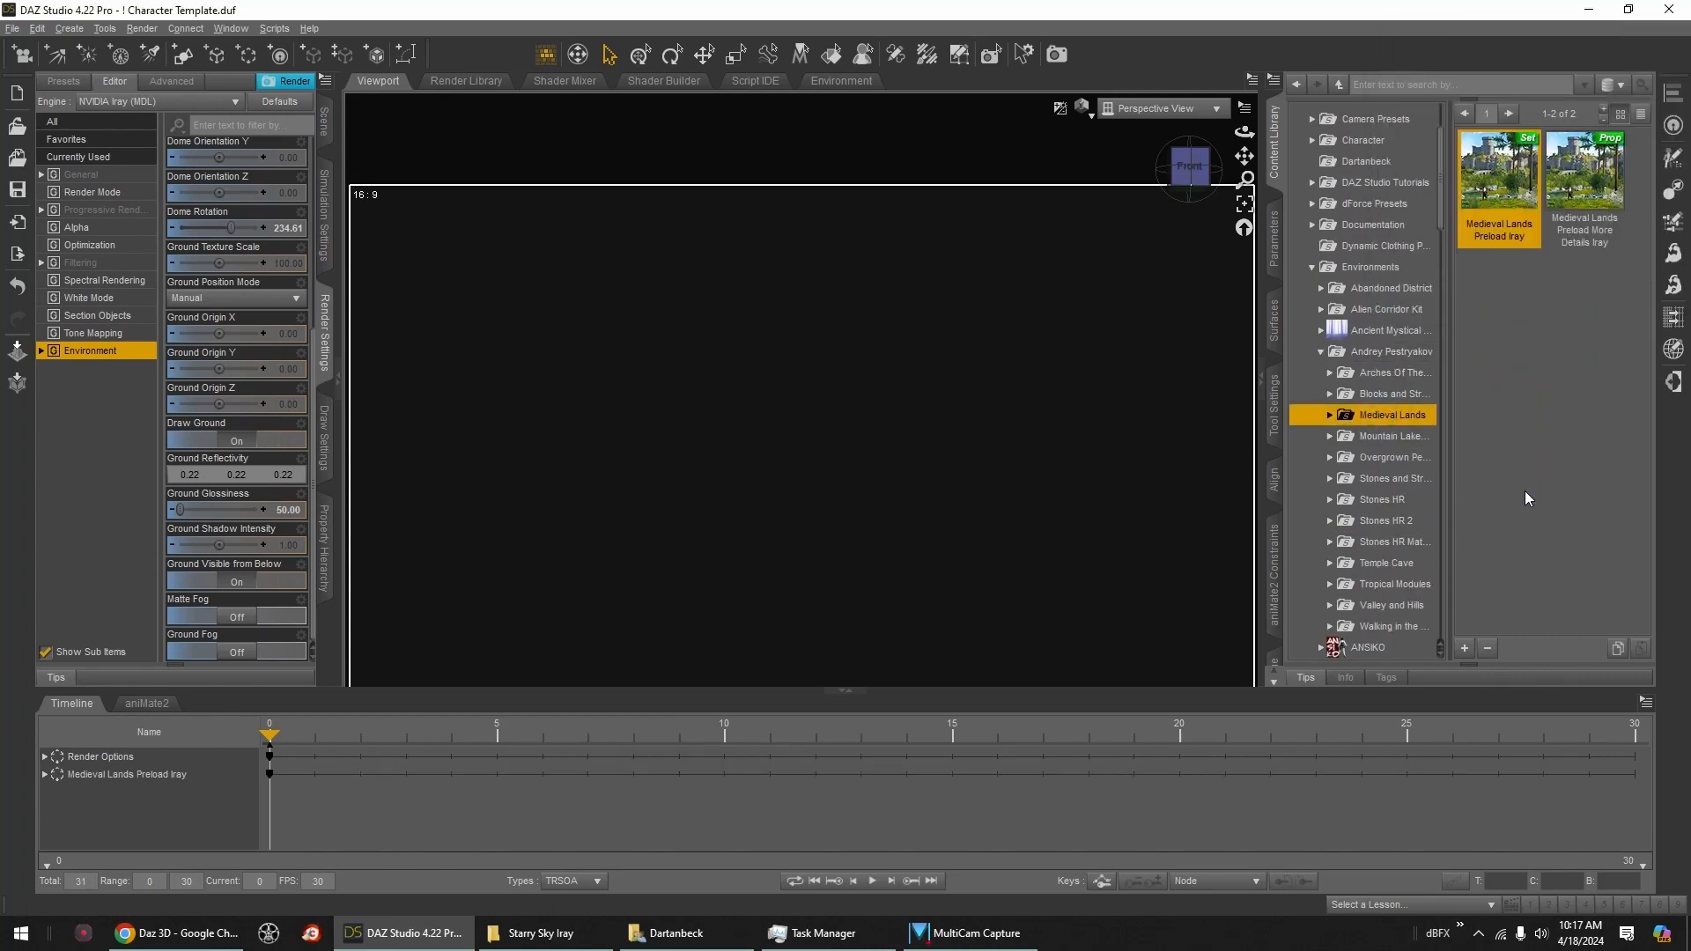
# Step: Load the Medieval Lands Cameras preset and view the scene through Camera 01
pyautogui.click(1330, 415)
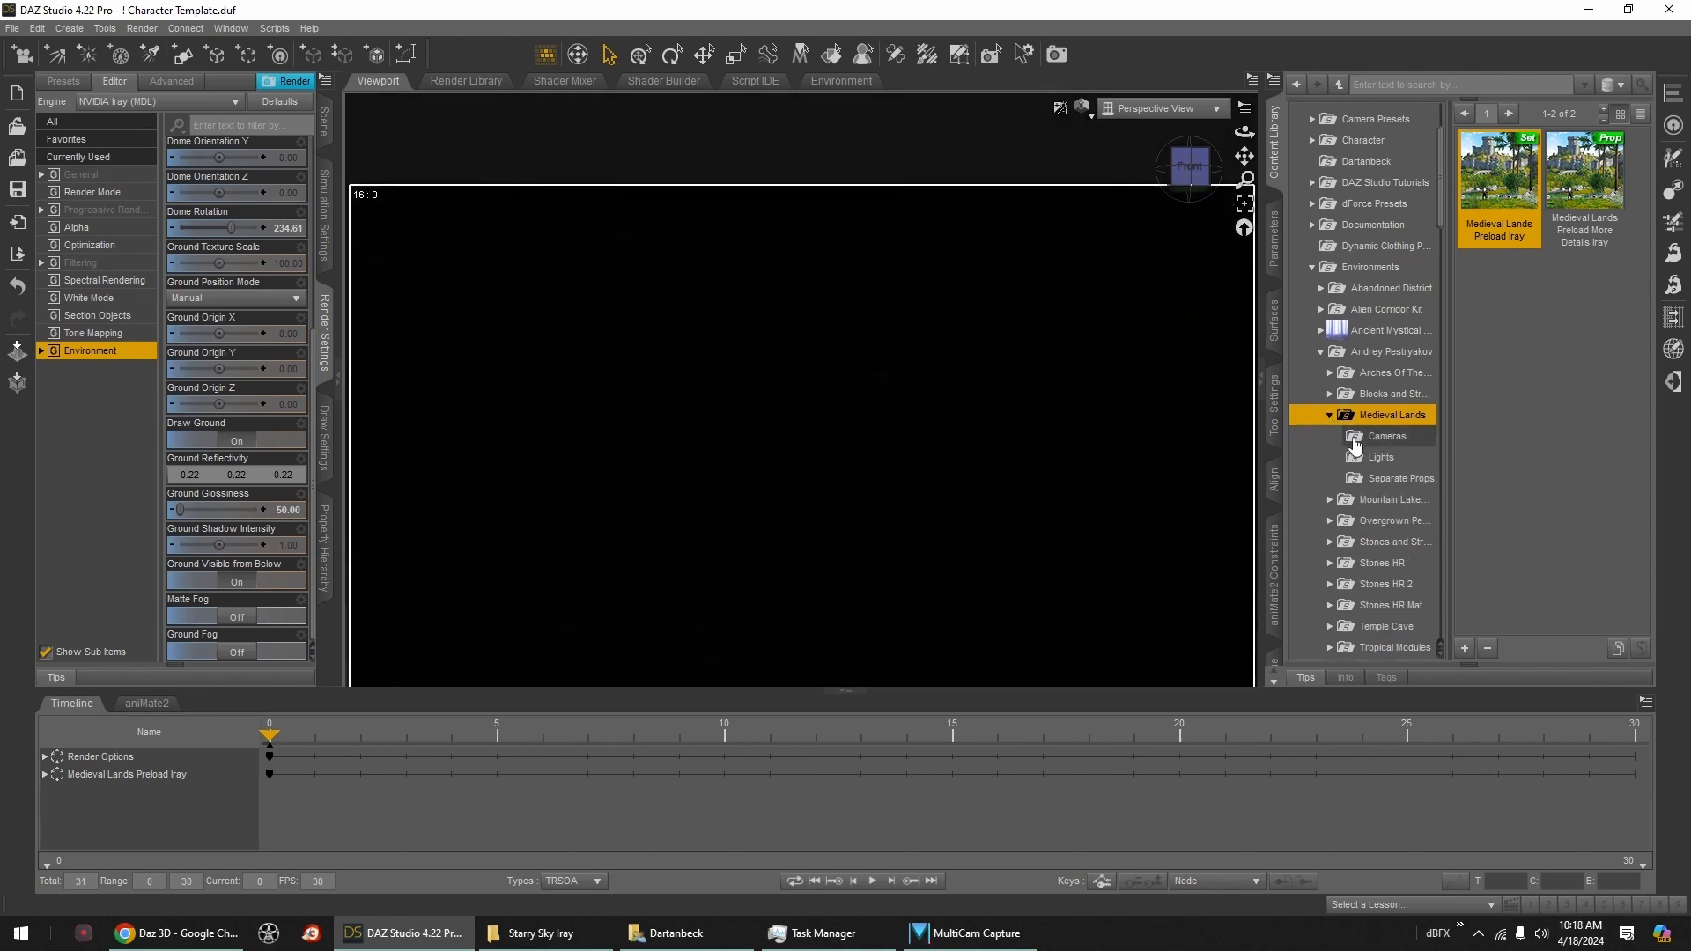
pyautogui.click(1355, 445)
pyautogui.doubleClick(1520, 189)
pyautogui.click(1149, 111)
pyautogui.click(1143, 259)
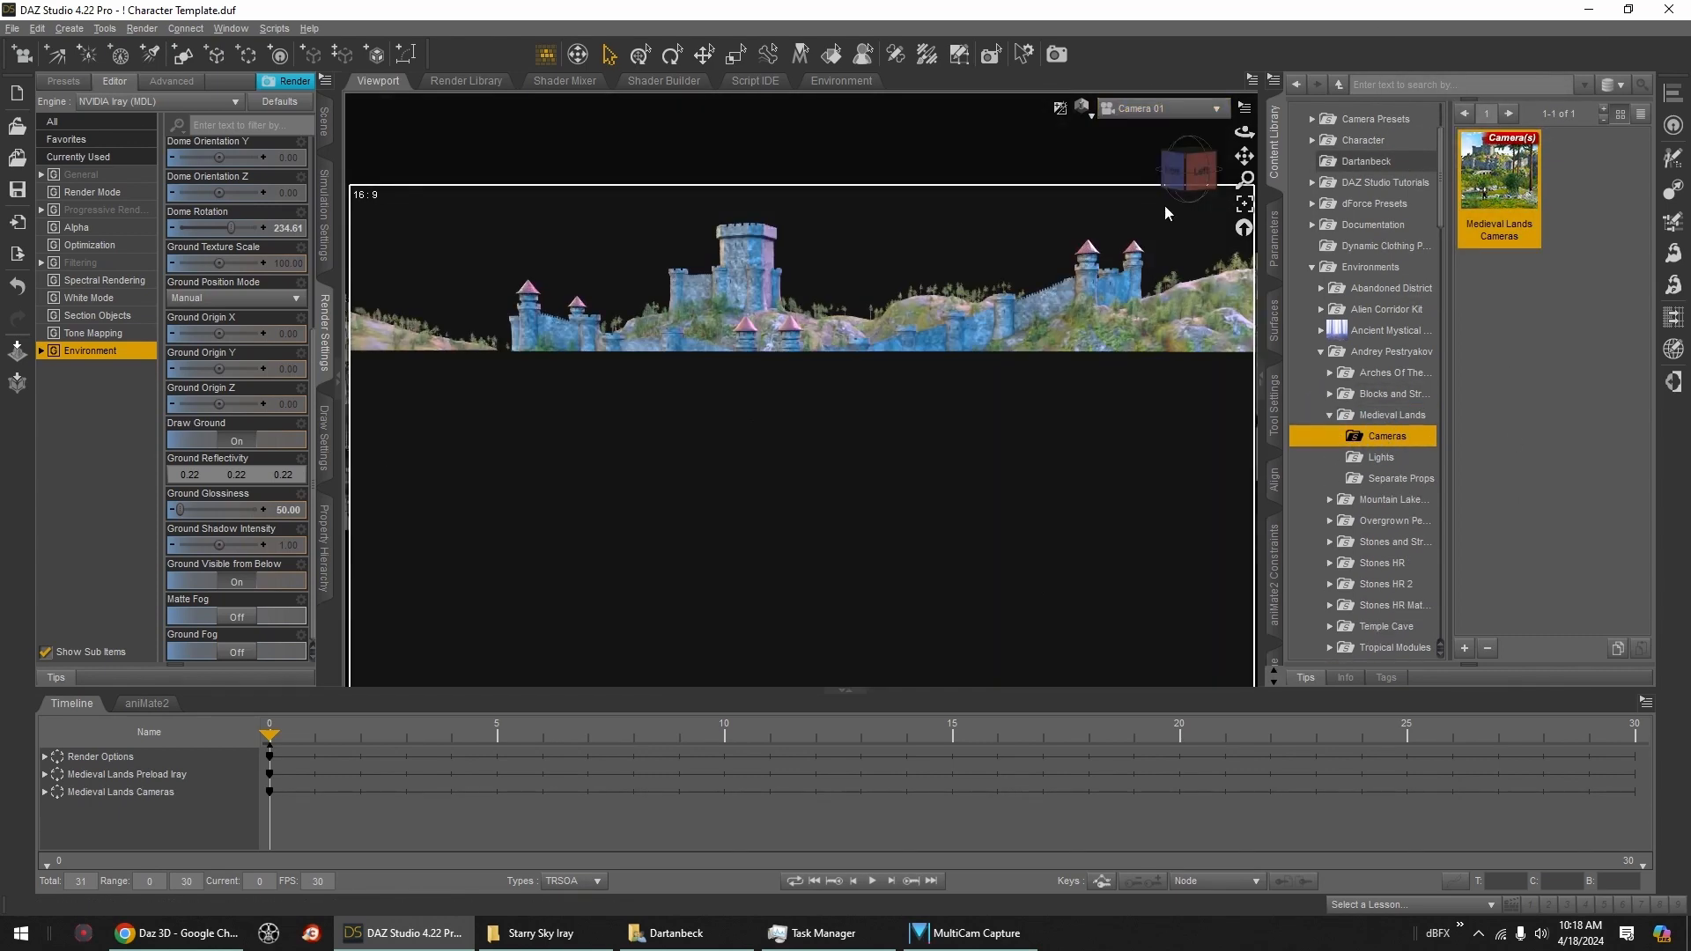
# Step: Turn off Draw Ground in the environment settings and apply the ML Iray Light for Camera 01 preset
pyautogui.click(246, 440)
pyautogui.click(1400, 458)
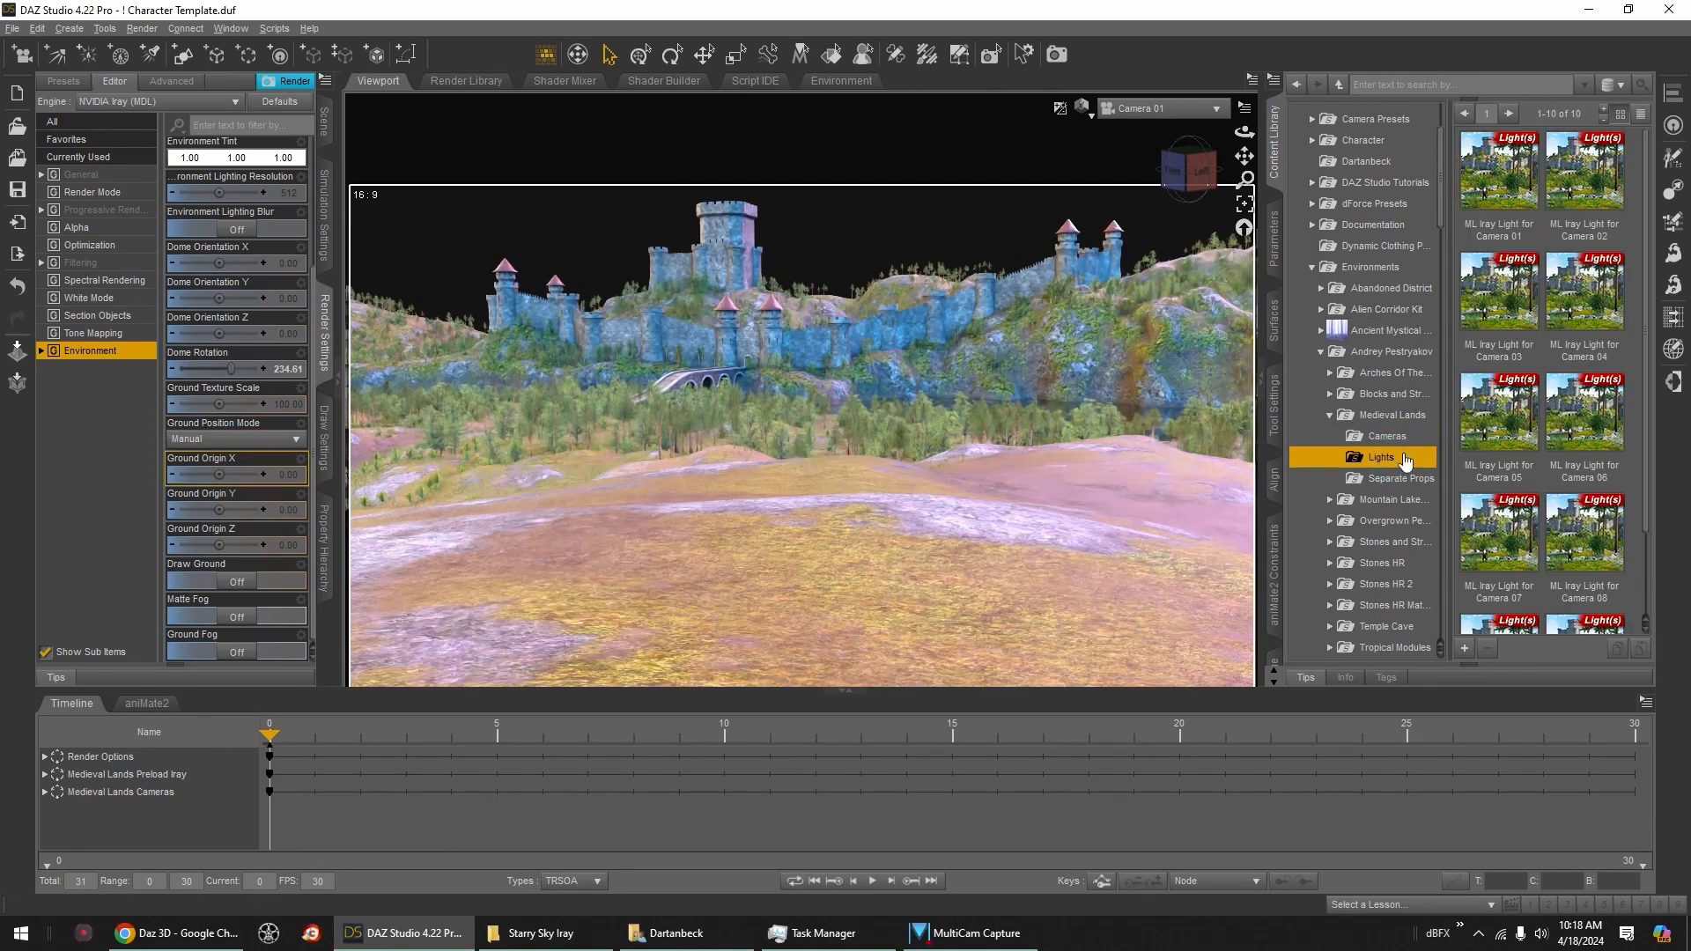
pyautogui.doubleClick(1499, 174)
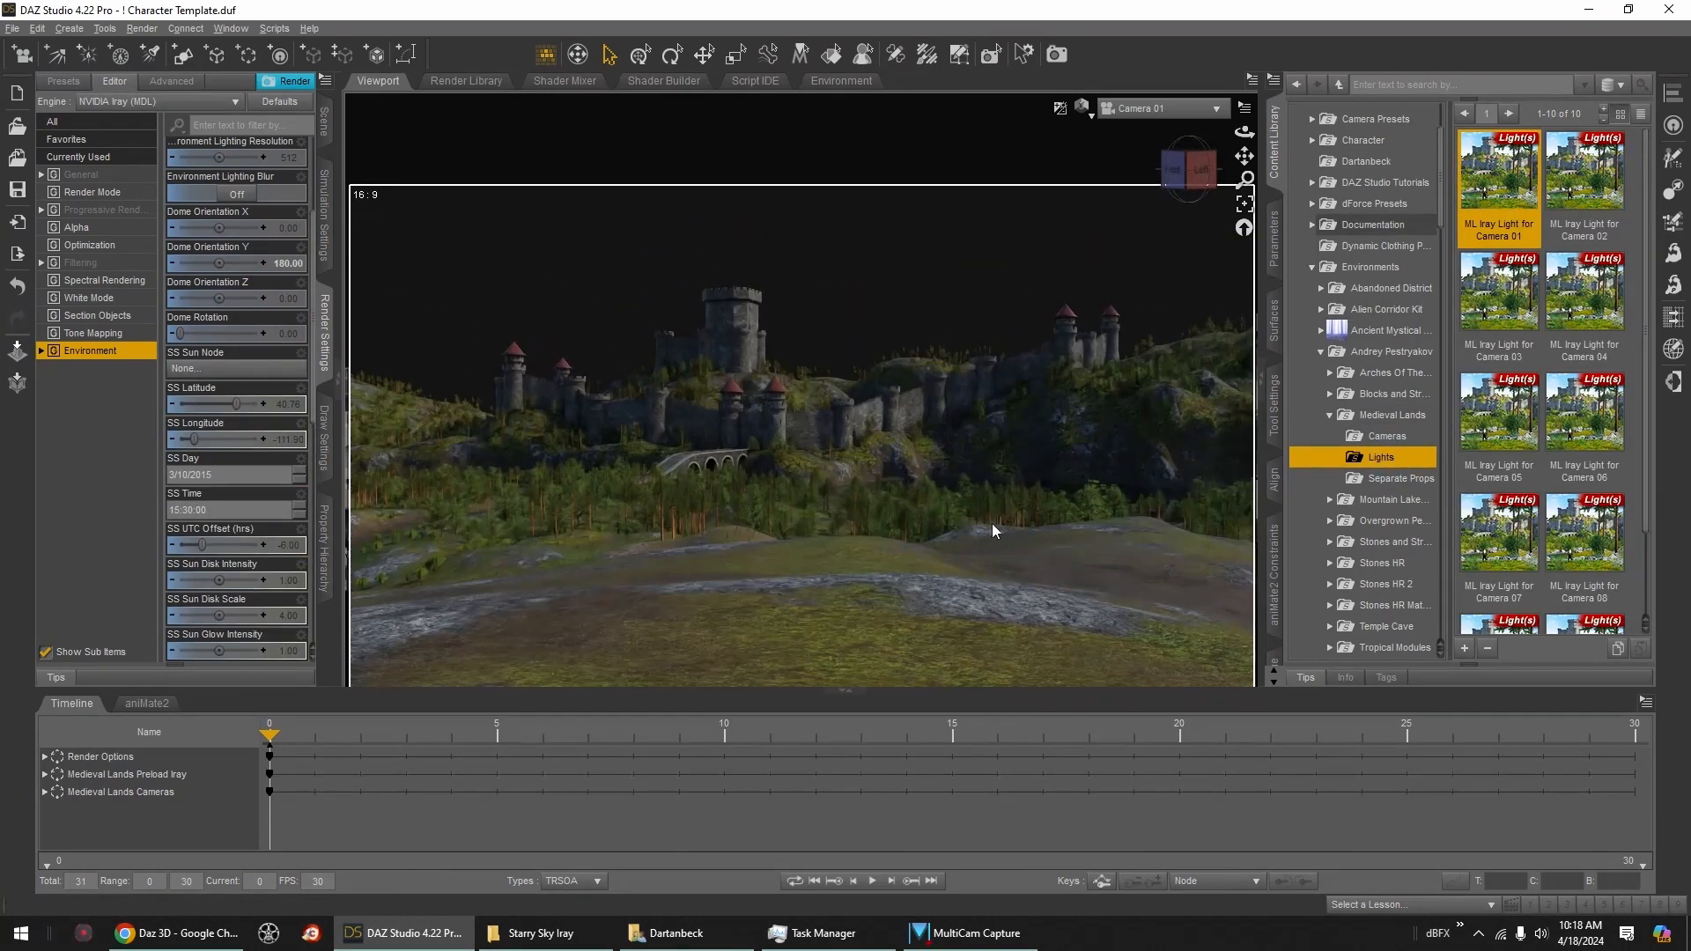
# Step: Load the Starry Sky Iray SubSet from the Starry Sky Iray folder into the Medieval Lands scene
pyautogui.scroll(1, 1313, 265)
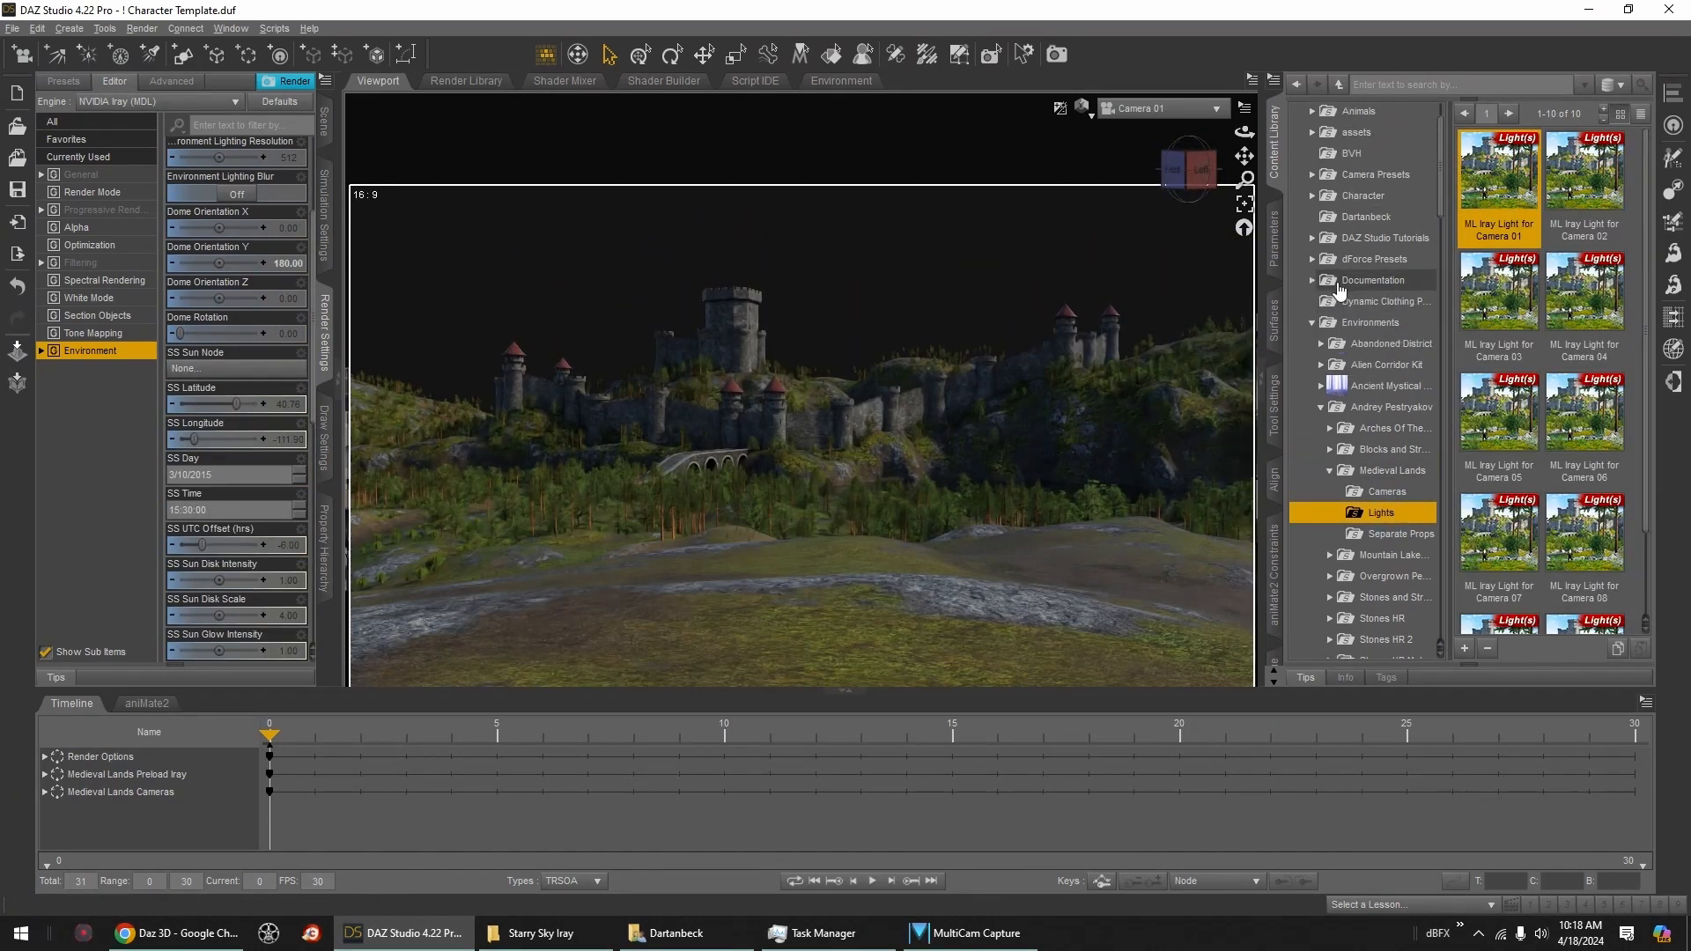
pyautogui.click(1321, 412)
pyautogui.scroll(-5, 1338, 427)
pyautogui.click(1322, 406)
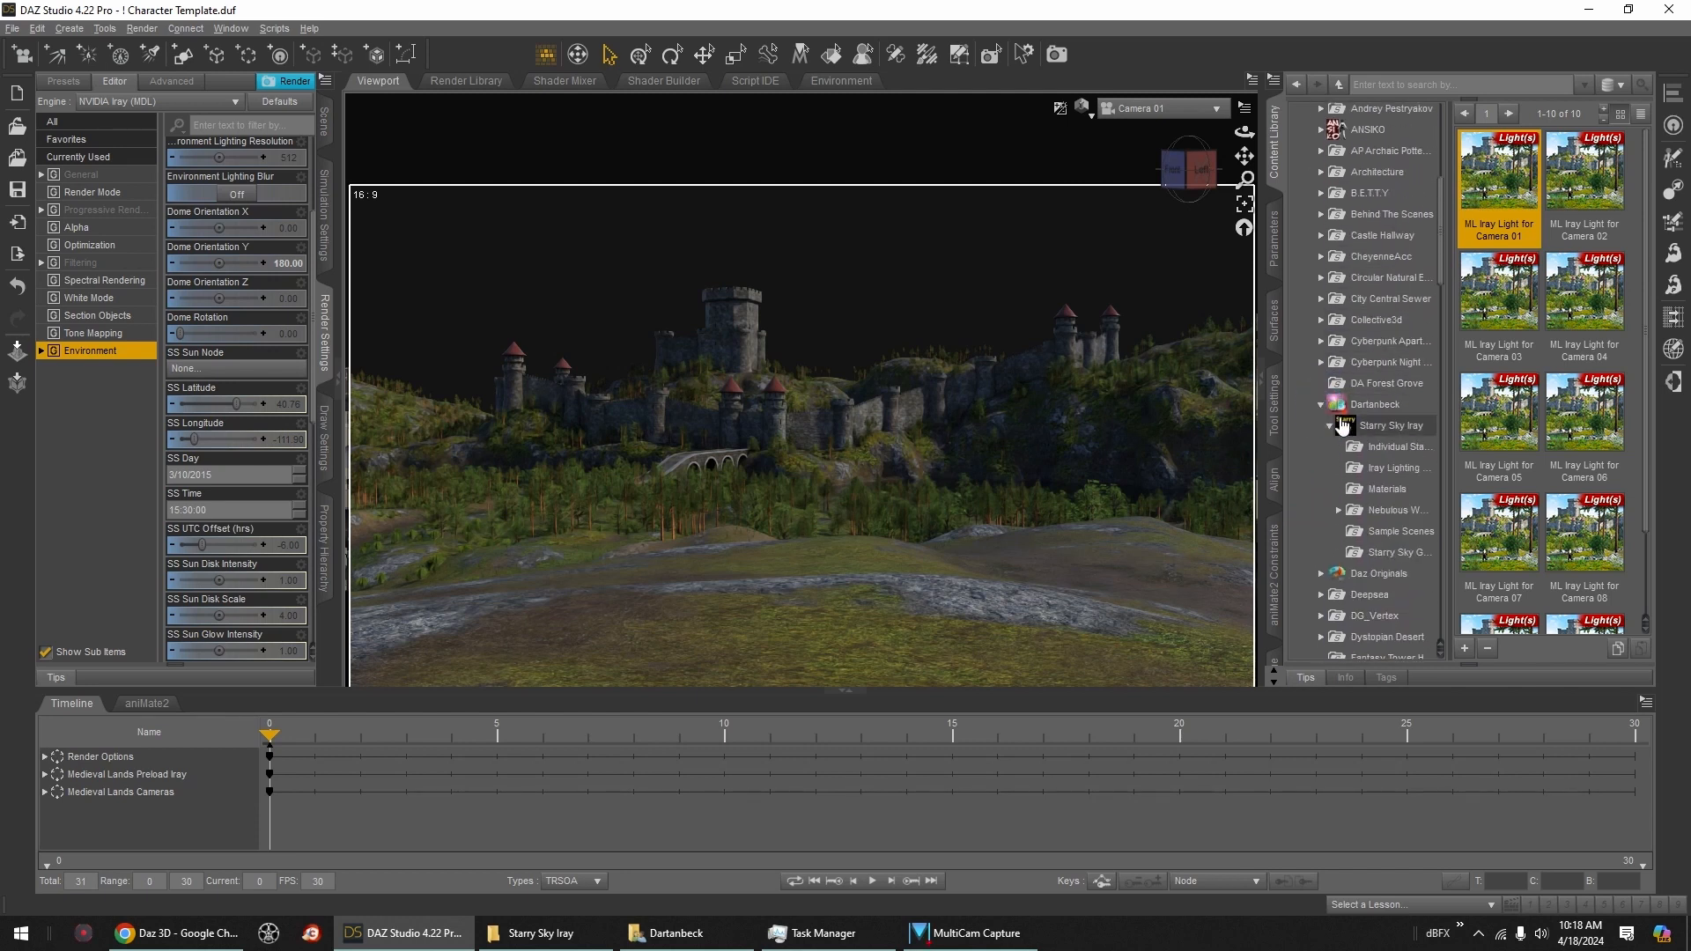
pyautogui.click(1368, 425)
pyautogui.doubleClick(1497, 176)
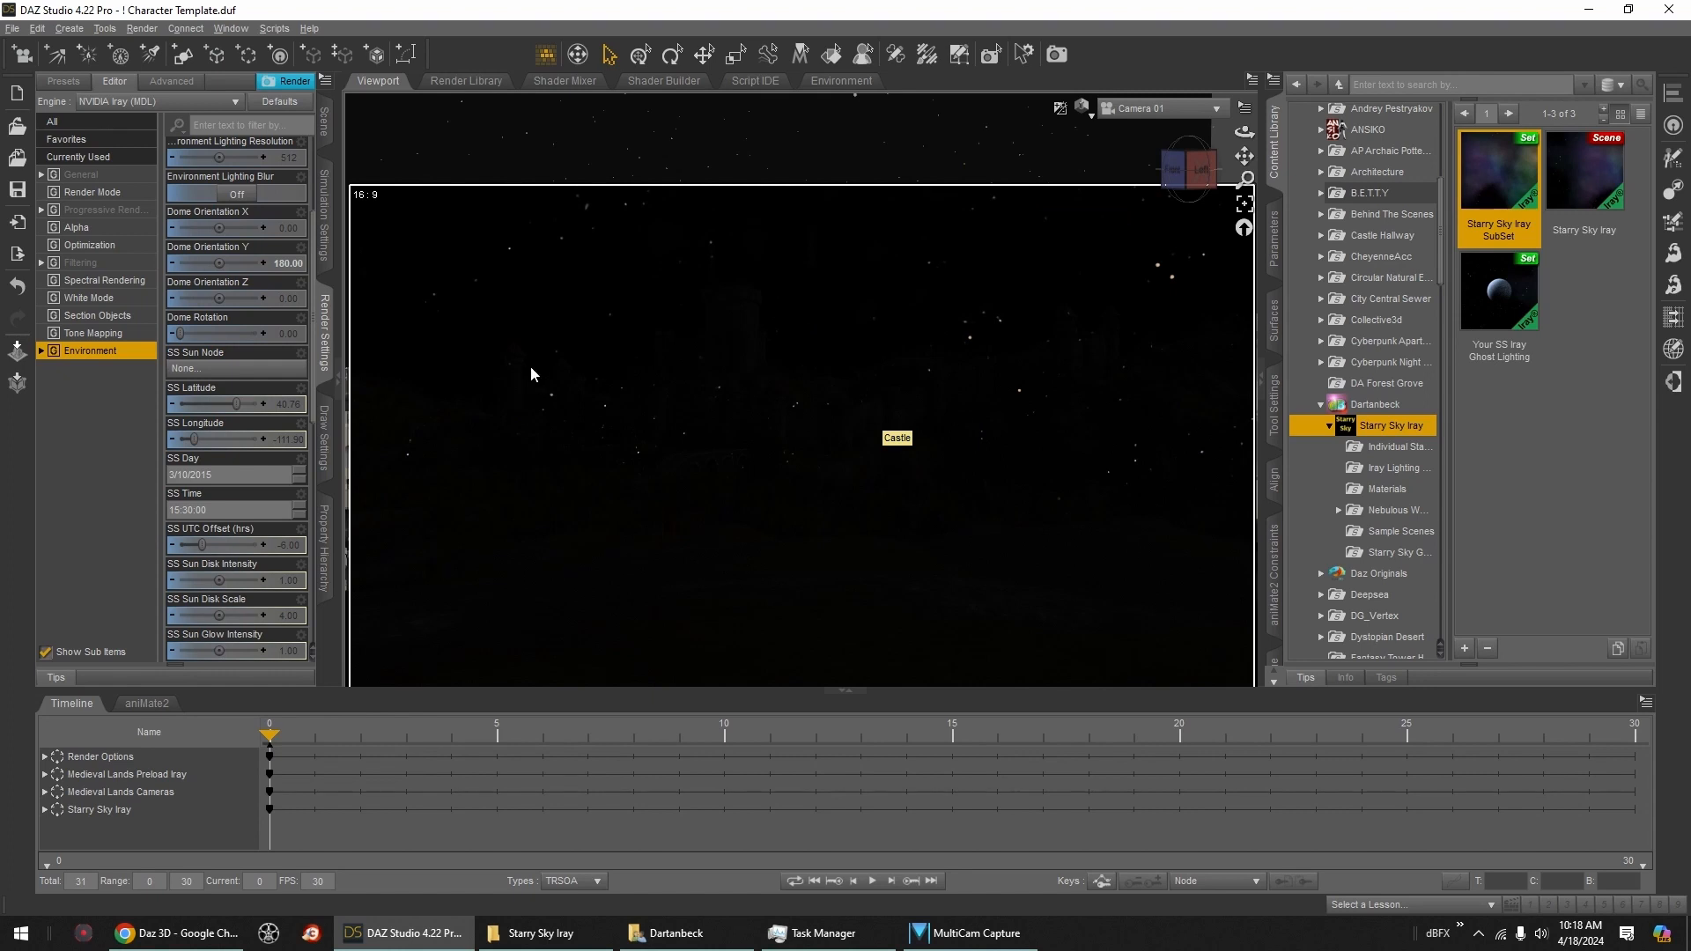
# Step: Hide the Outer Space Sphere in the Starry Sky Iray group and select the whole group
pyautogui.click(325, 121)
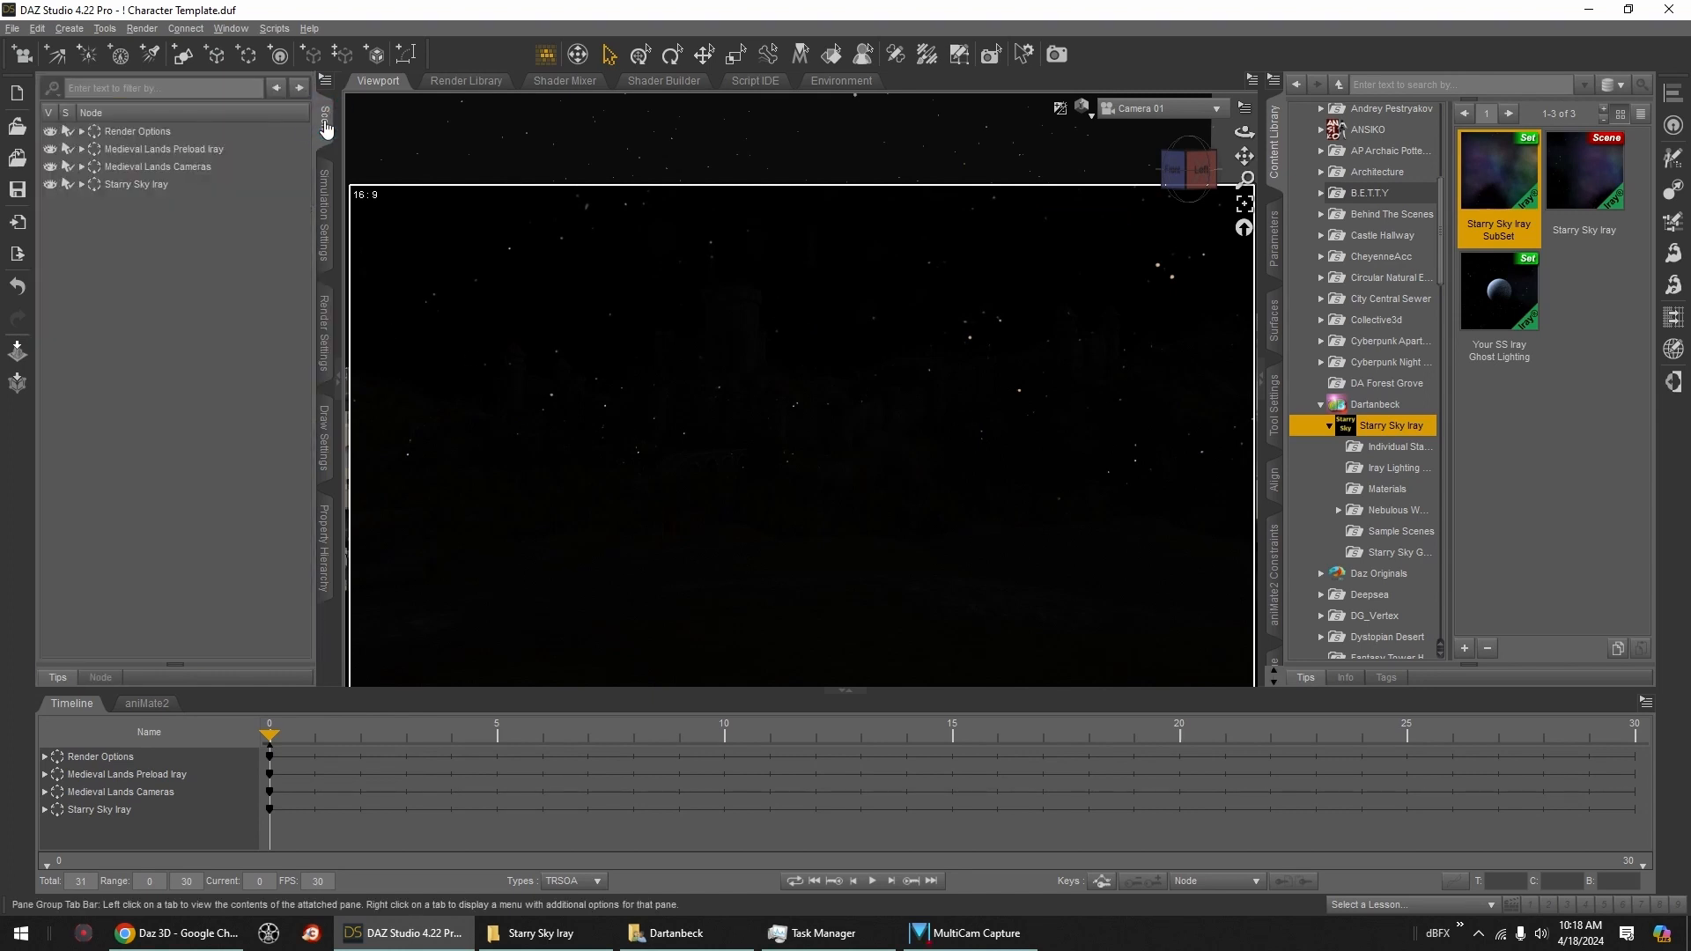
pyautogui.click(81, 185)
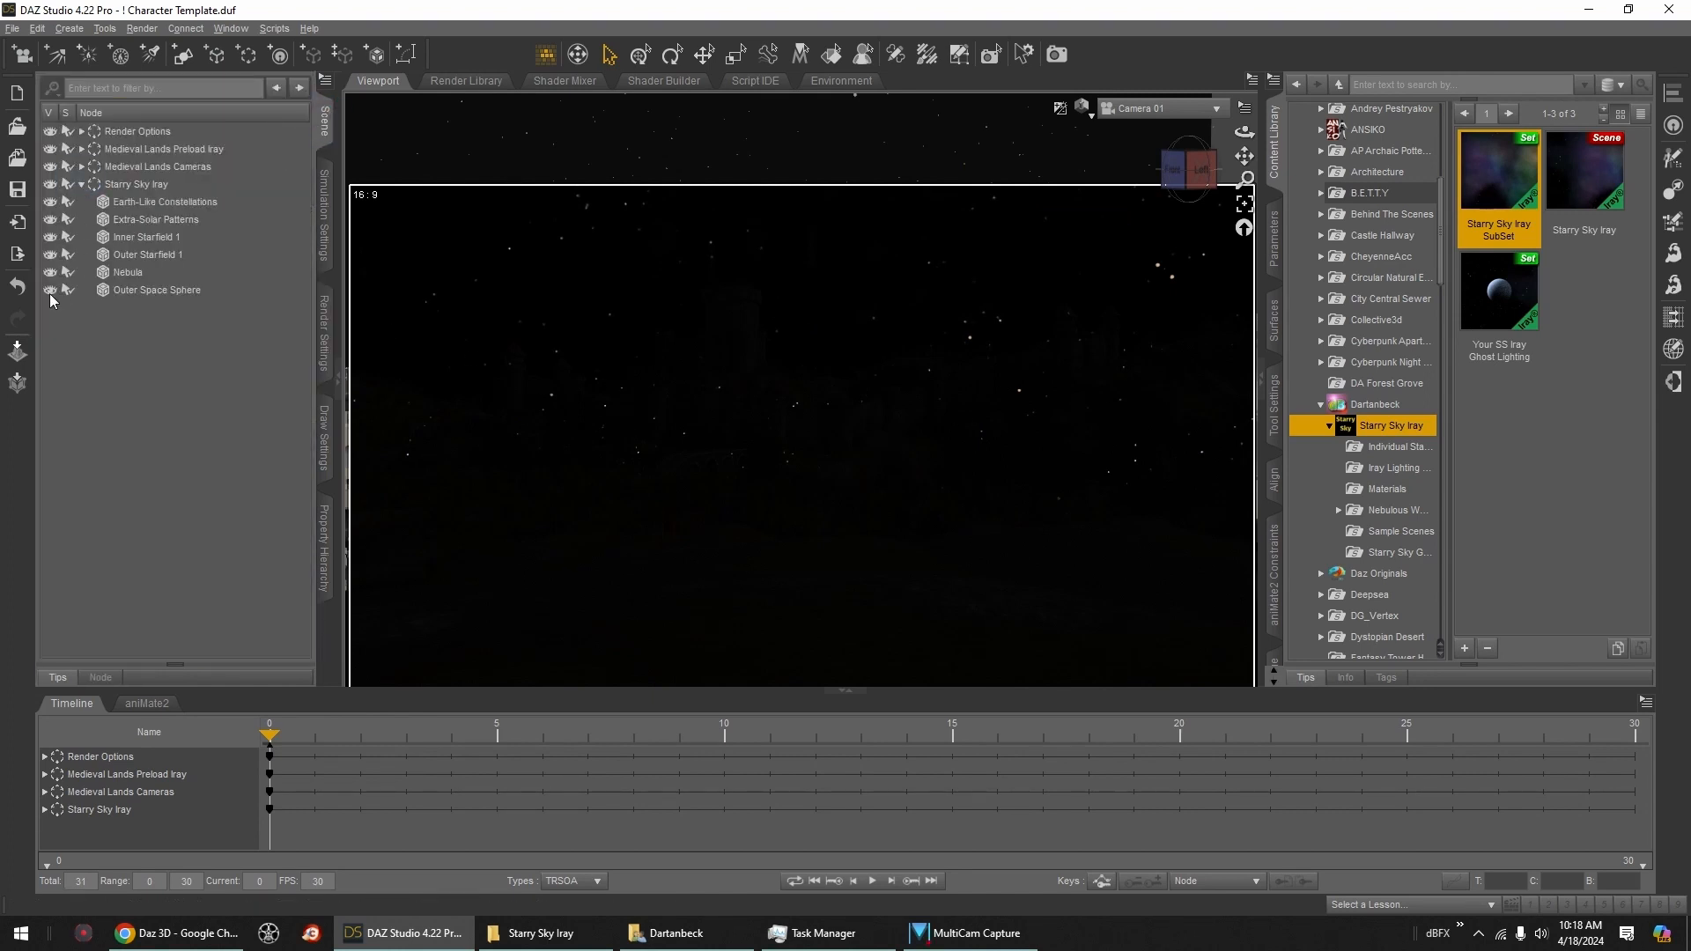
pyautogui.click(51, 291)
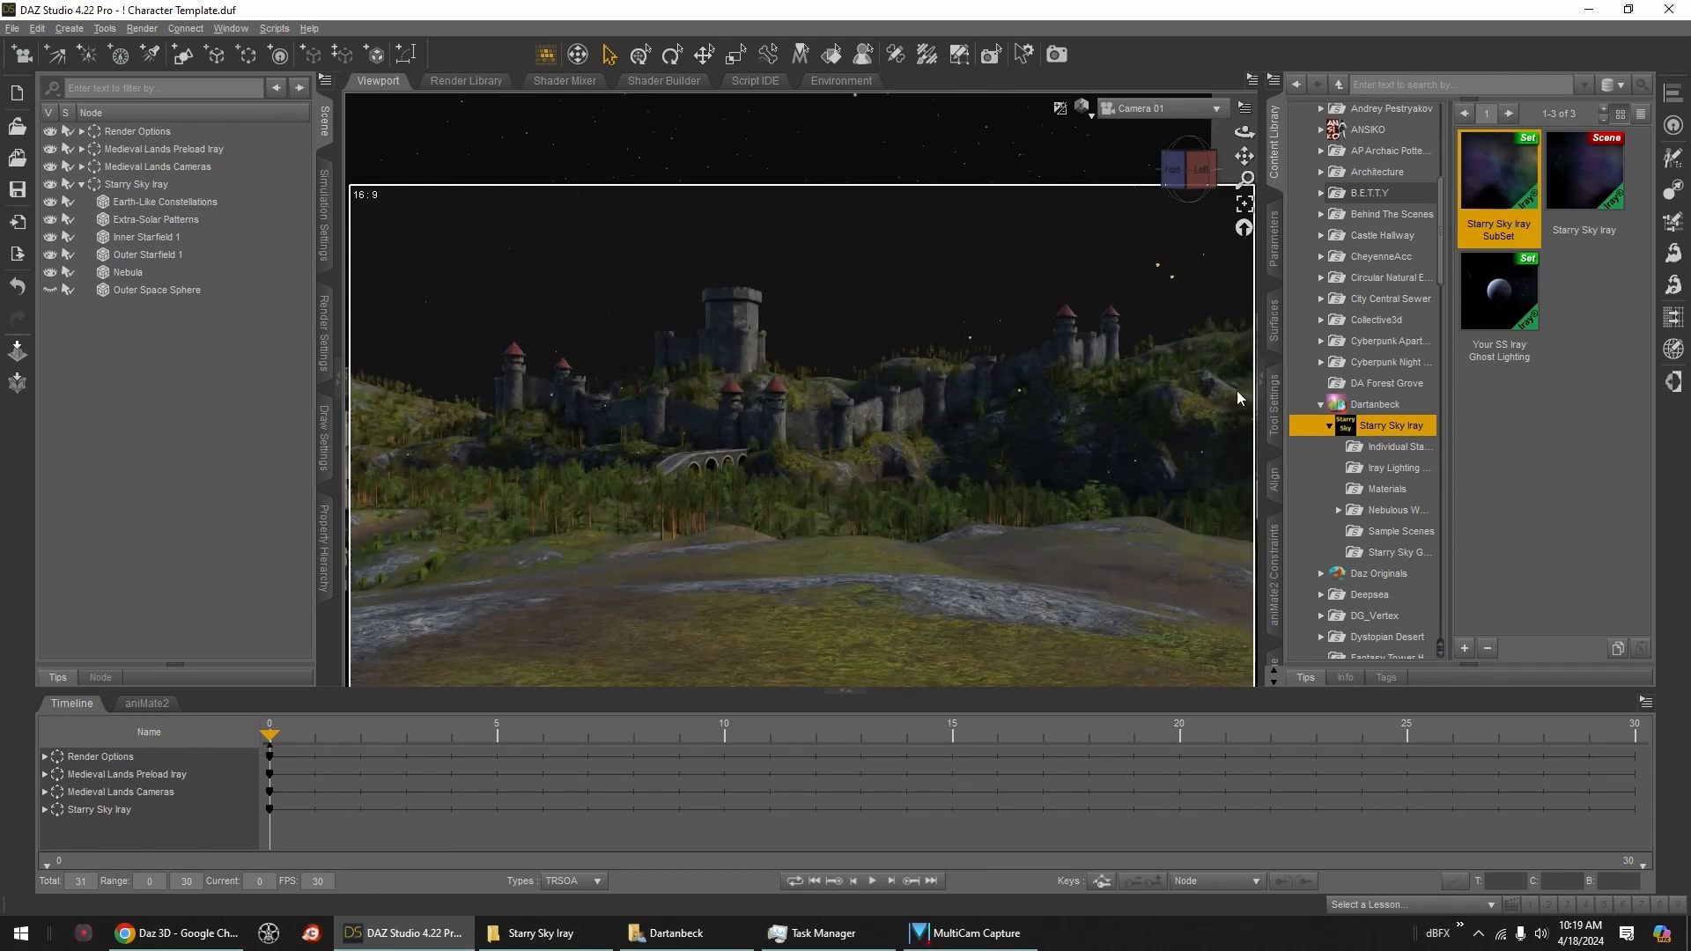
pyautogui.click(141, 185)
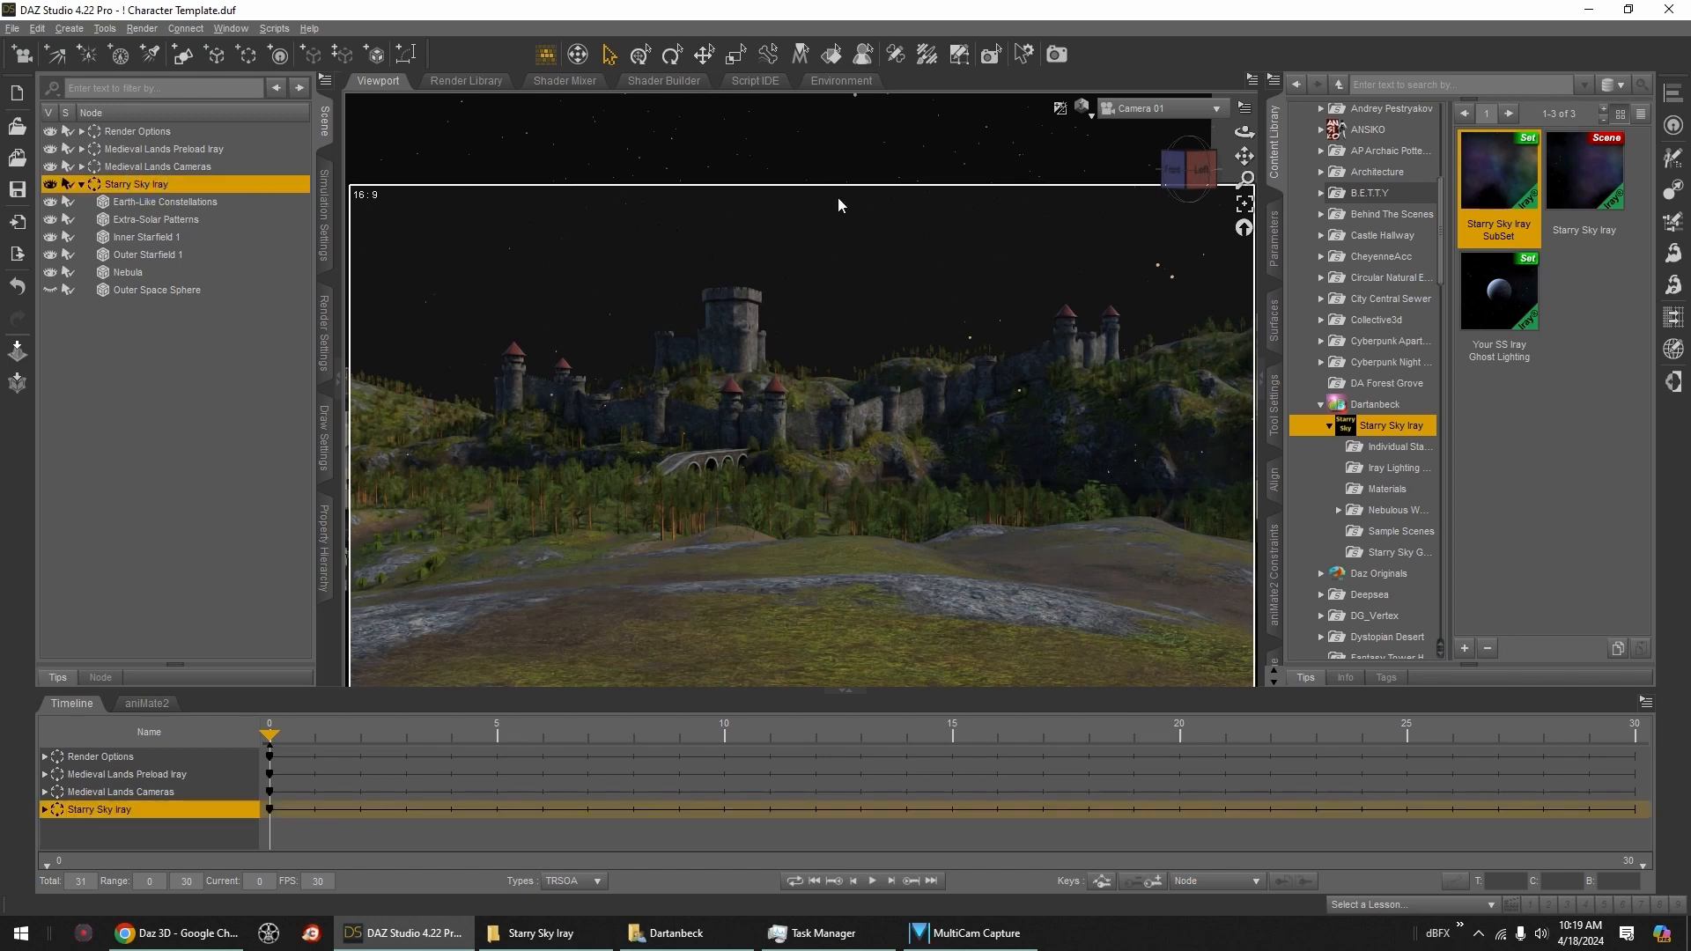
# Step: Scale the Starry Sky Iray group up to about 491% in the Medieval Lands scene
pyautogui.click(1273, 236)
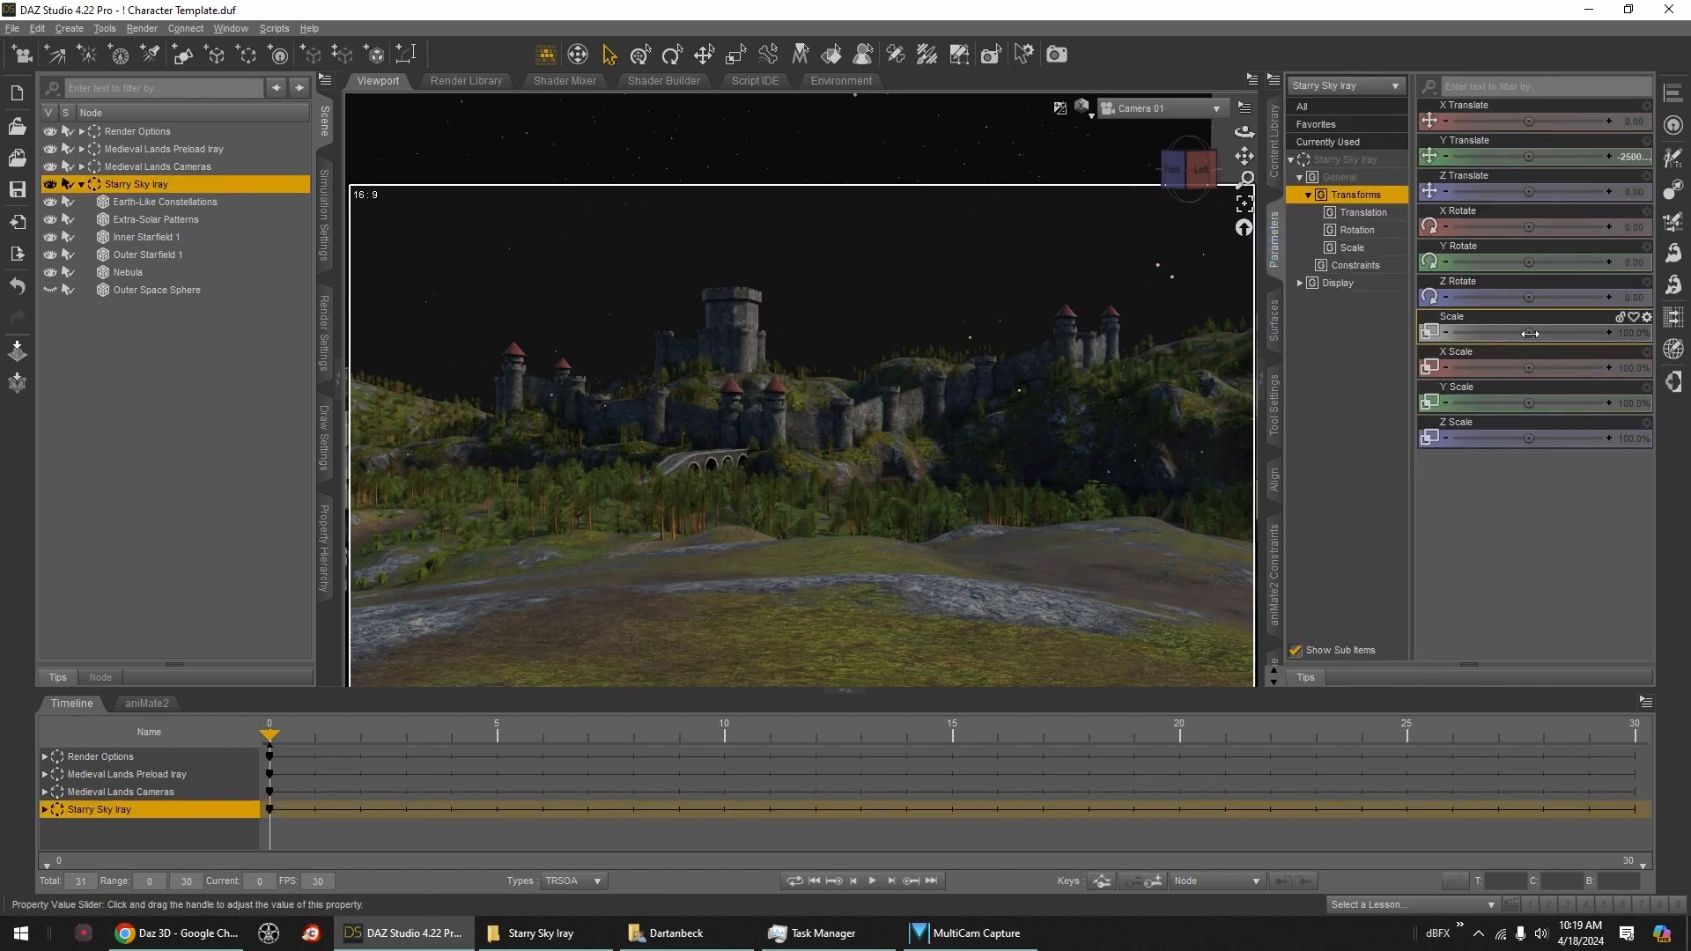
pyautogui.moveTo(1529, 333); pyautogui.dragTo(1566, 333)
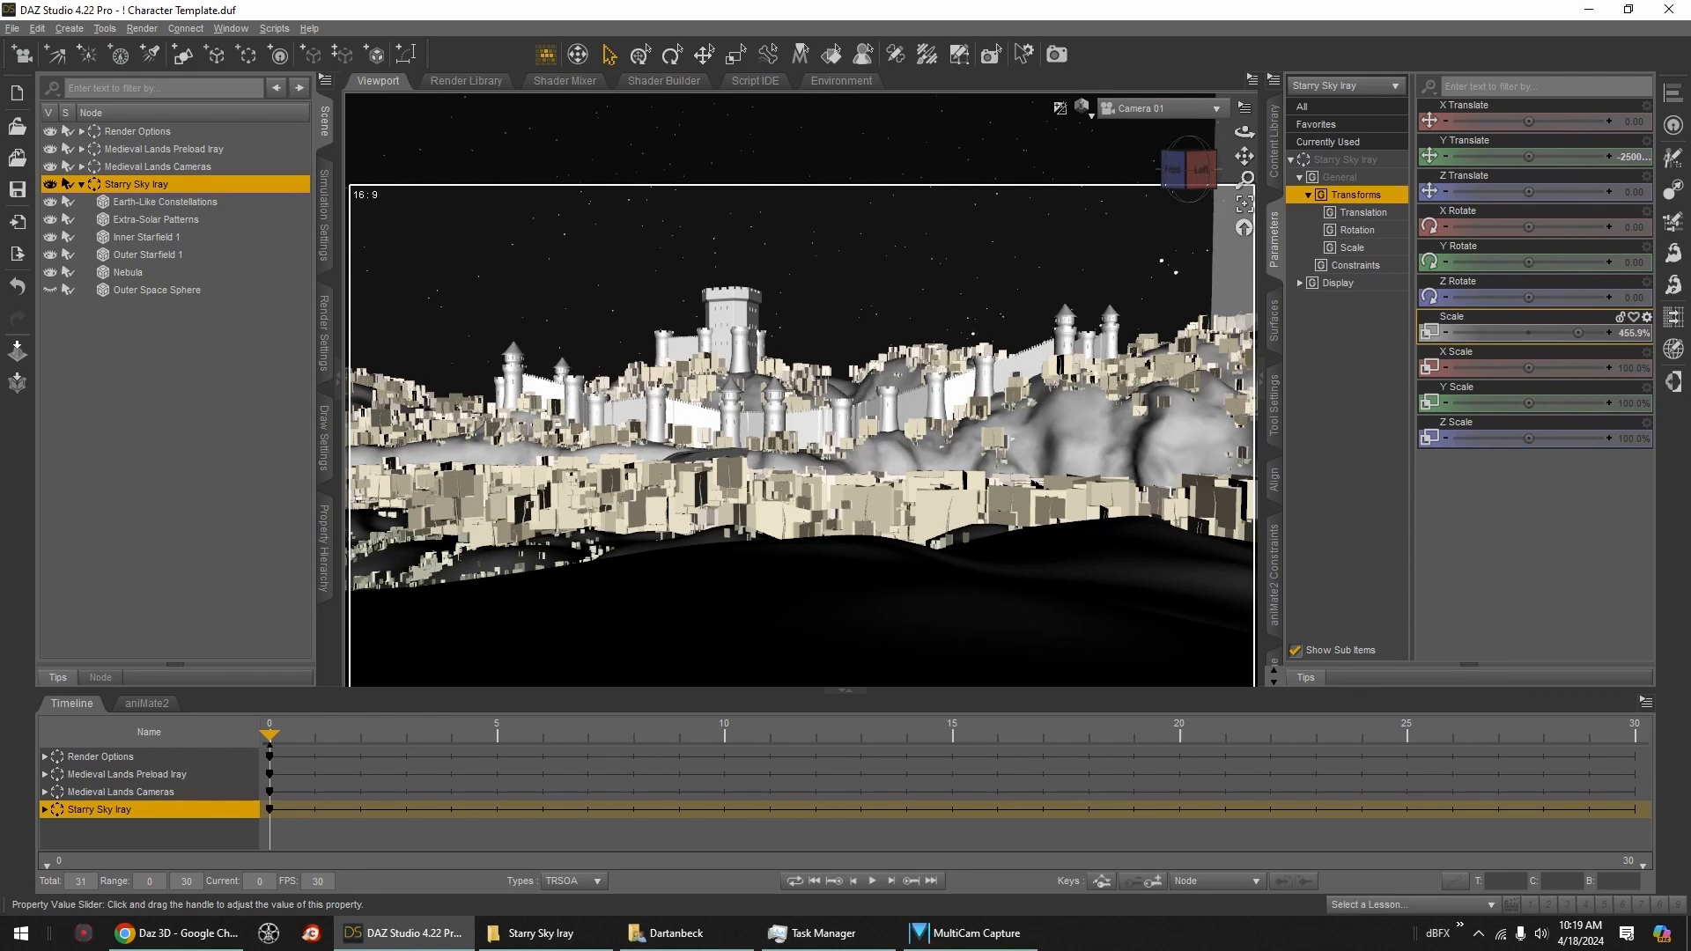
pyautogui.moveTo(1579, 333); pyautogui.dragTo(1533, 342)
pyautogui.moveTo(1431, 346)
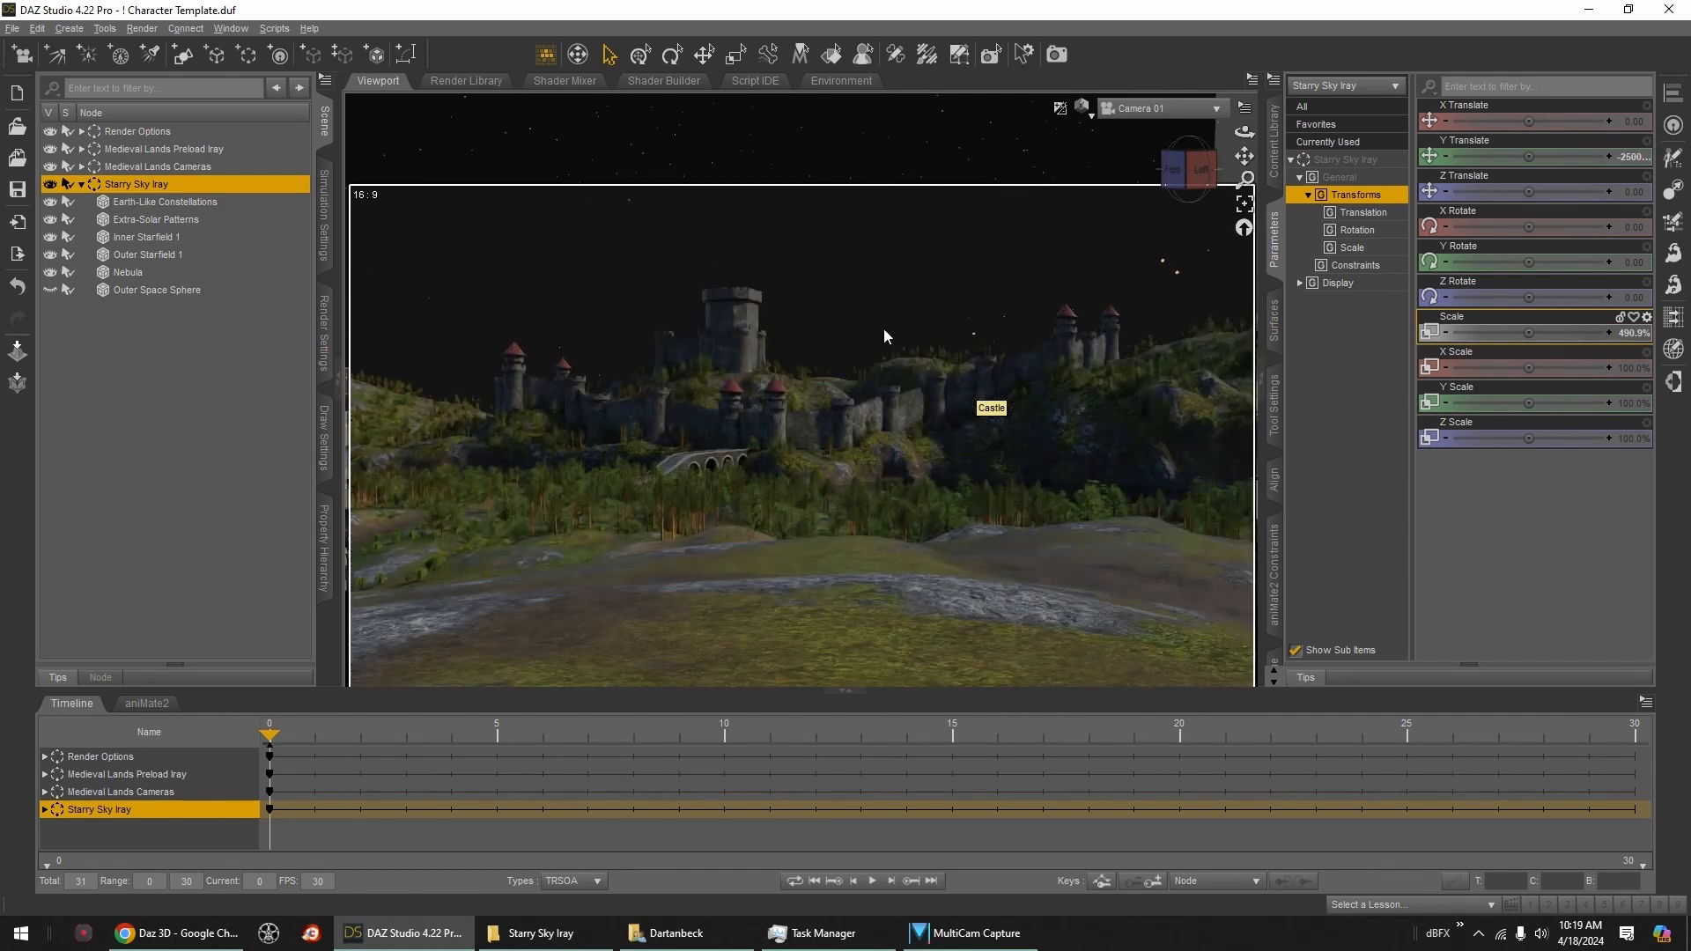
# Step: Apply the Sun-Sky Iray Lighting - Alien World A preset and make the Outer Space Sphere visible again
pyautogui.click(1275, 150)
pyautogui.click(1401, 531)
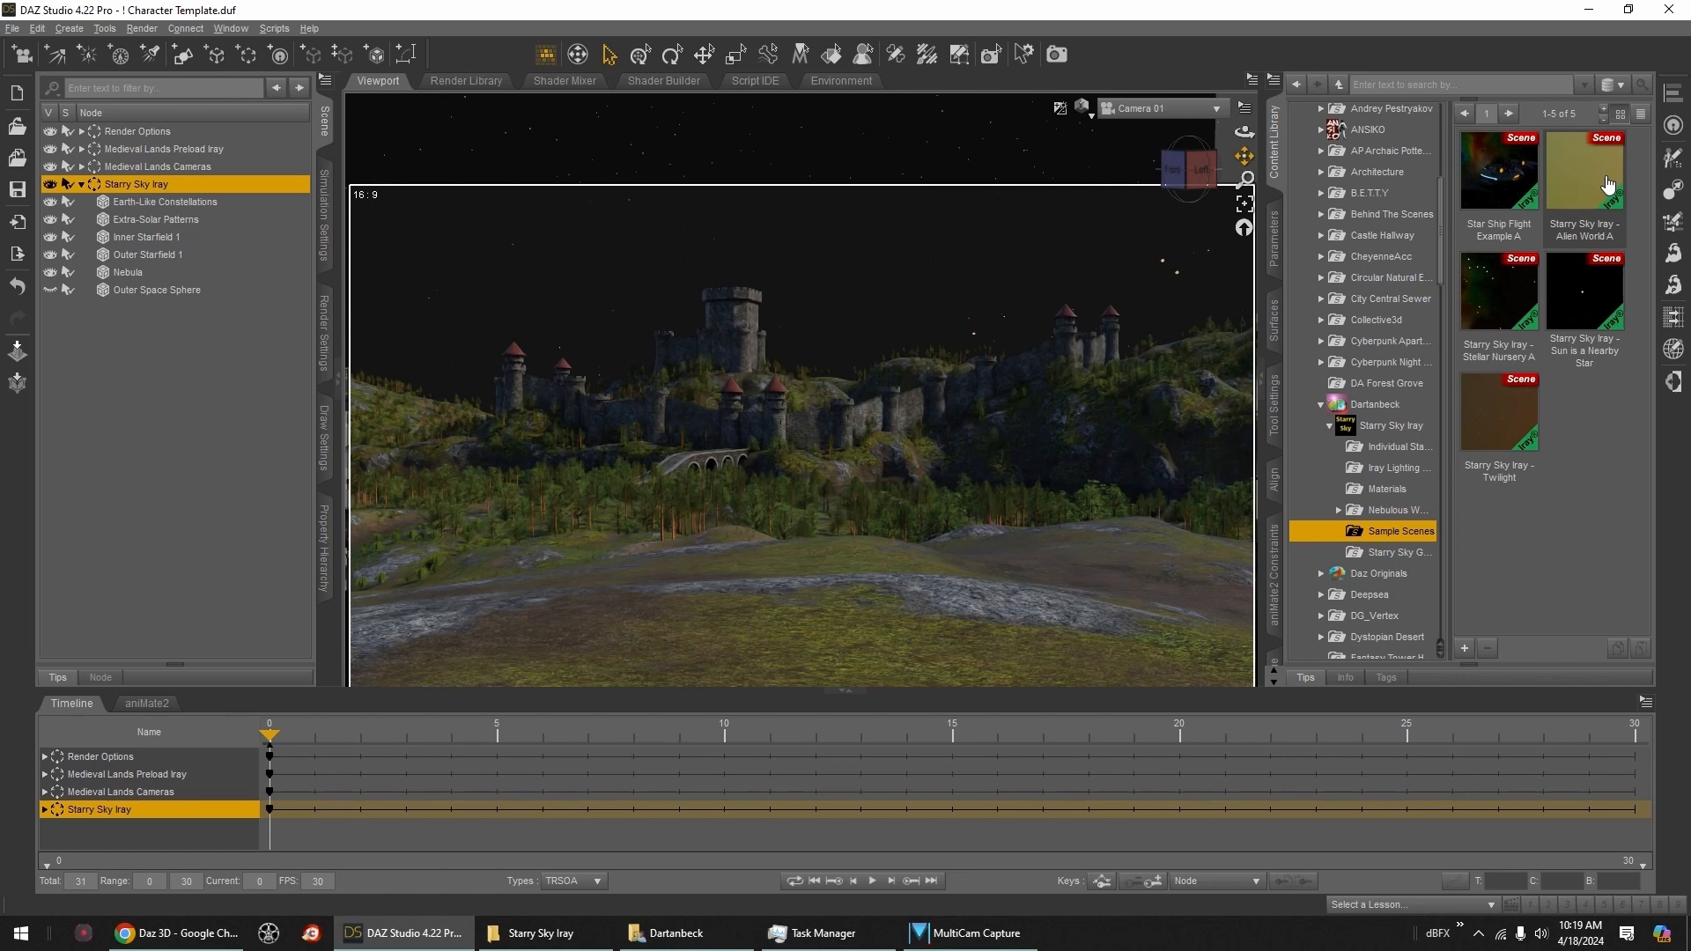
pyautogui.click(1407, 469)
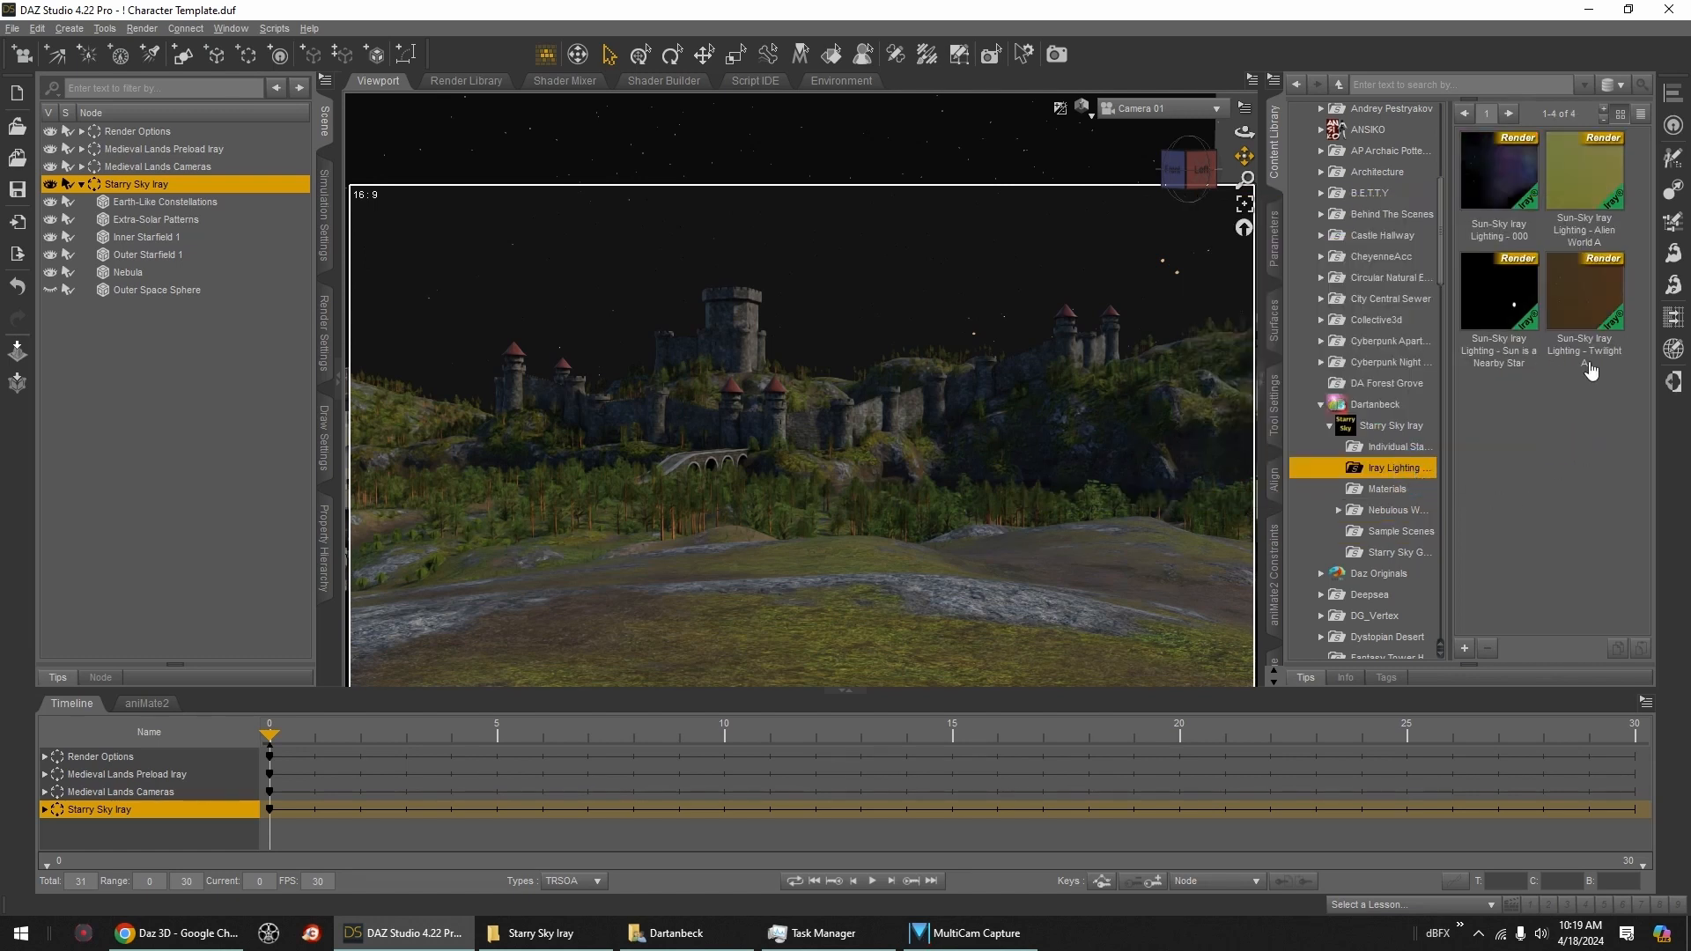
pyautogui.doubleClick(1585, 187)
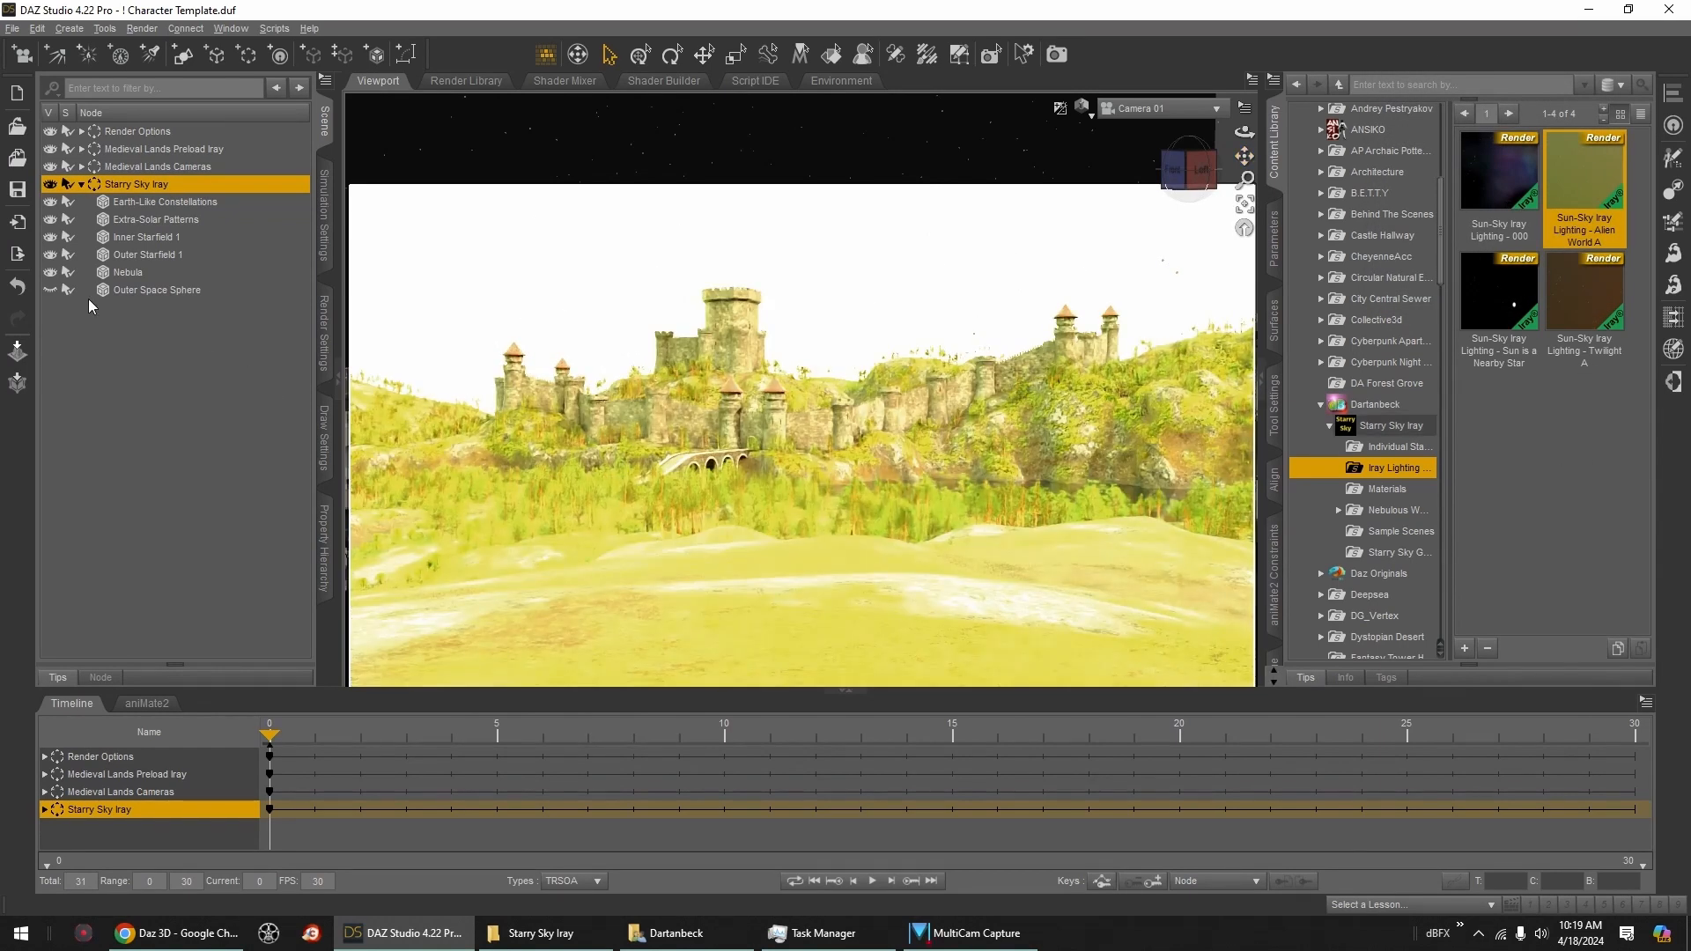
pyautogui.click(50, 291)
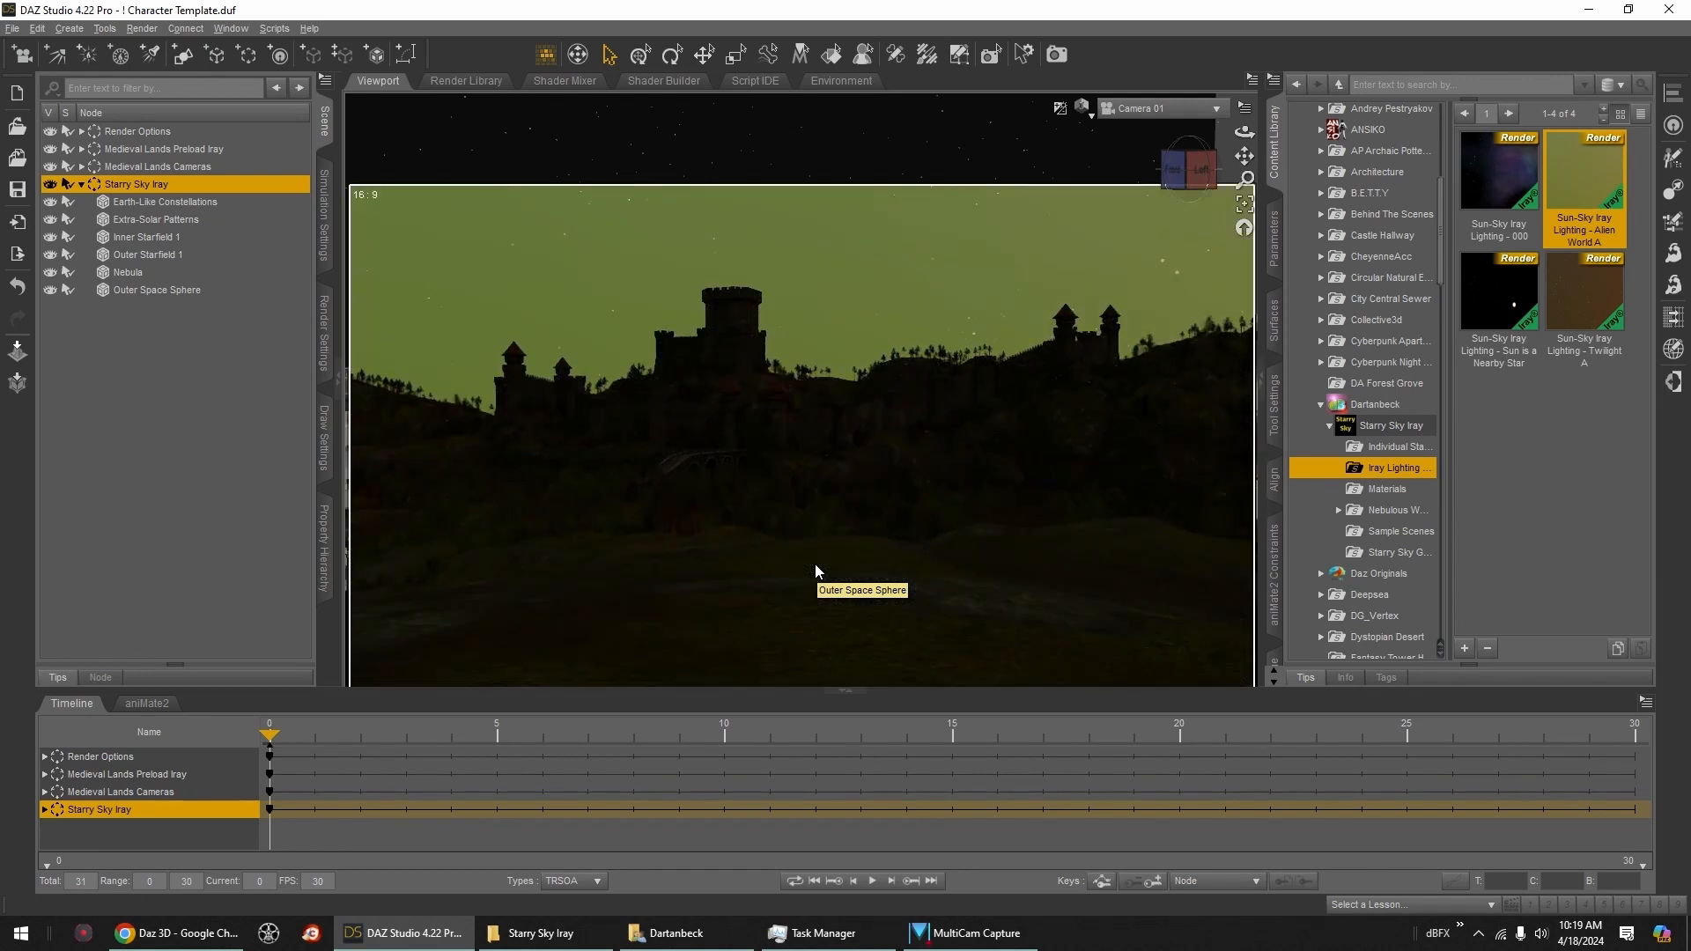
# Step: Apply the Sun-Sky Iray Lighting - Twilight A preset and load the Your SS Iray Ghost Lighting set
pyautogui.doubleClick(1585, 291)
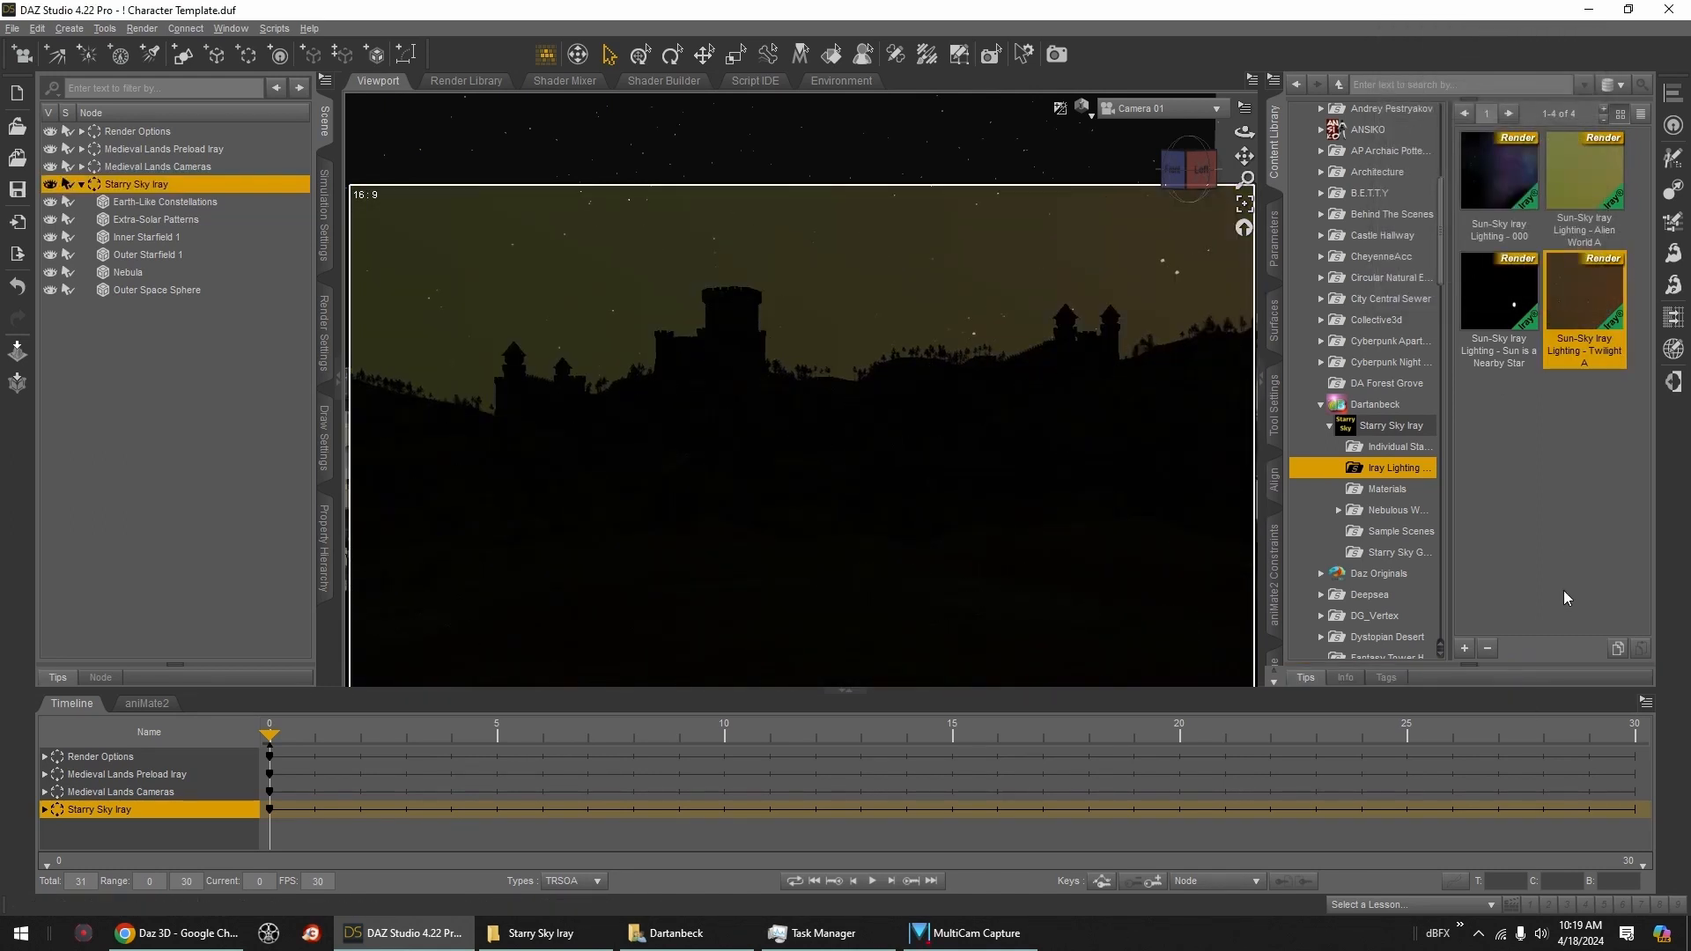
pyautogui.click(1420, 426)
pyautogui.doubleClick(1510, 308)
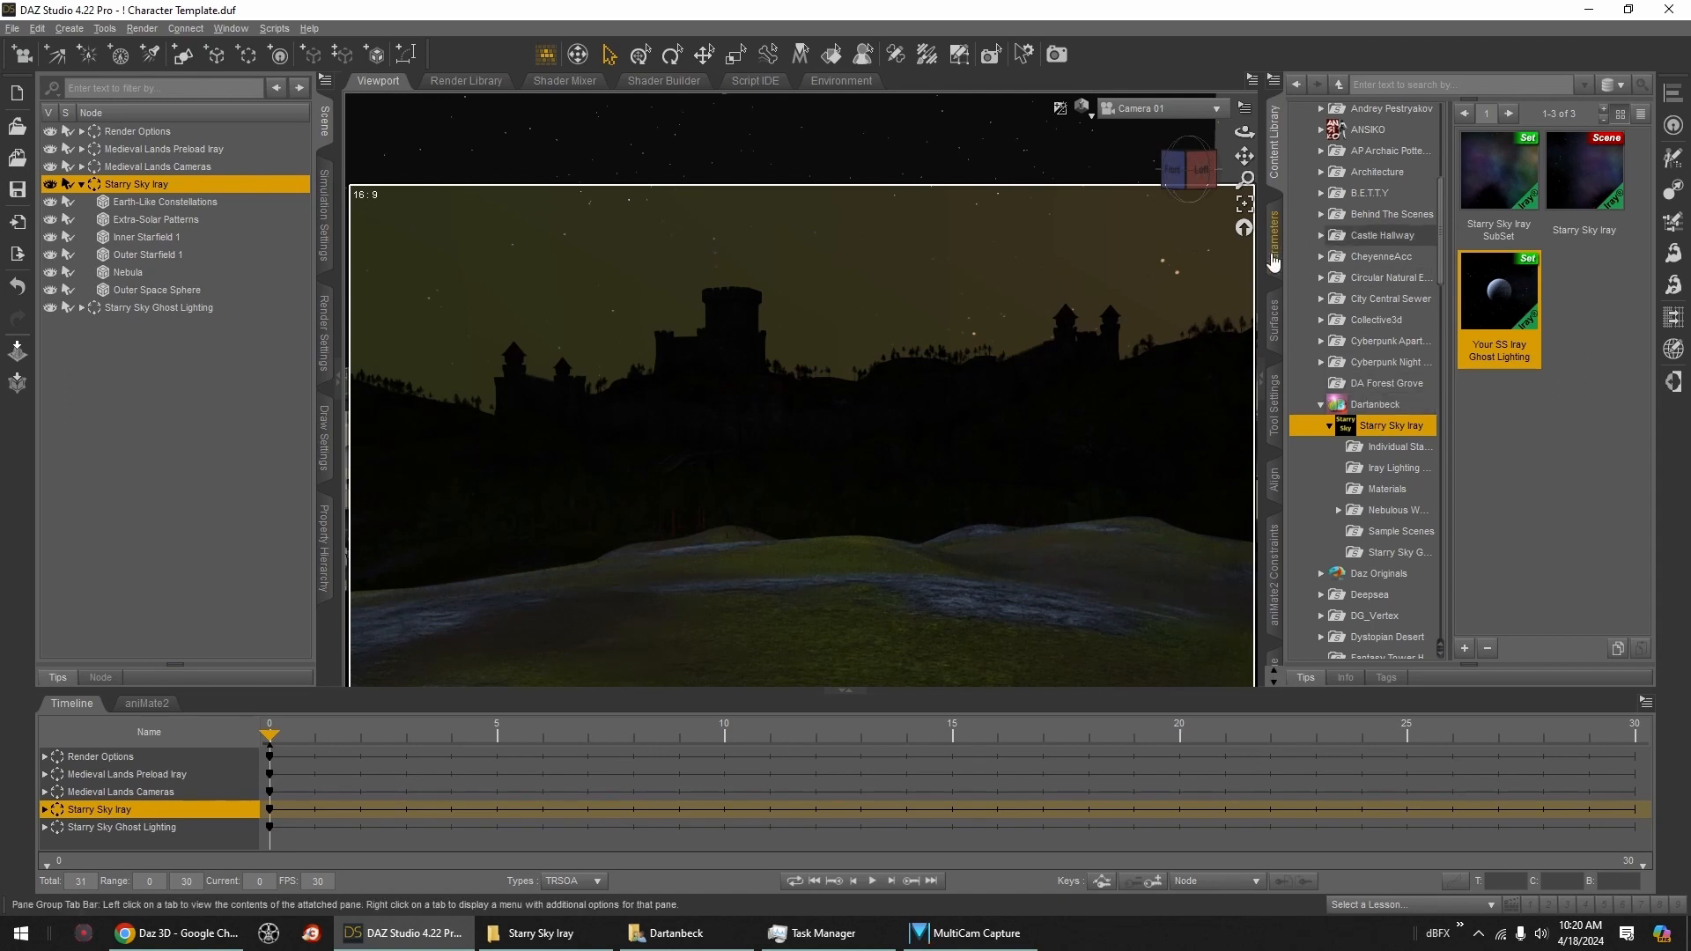
# Step: Scale the Starry Sky Ghost Lighting group up to about 460%
pyautogui.click(149, 309)
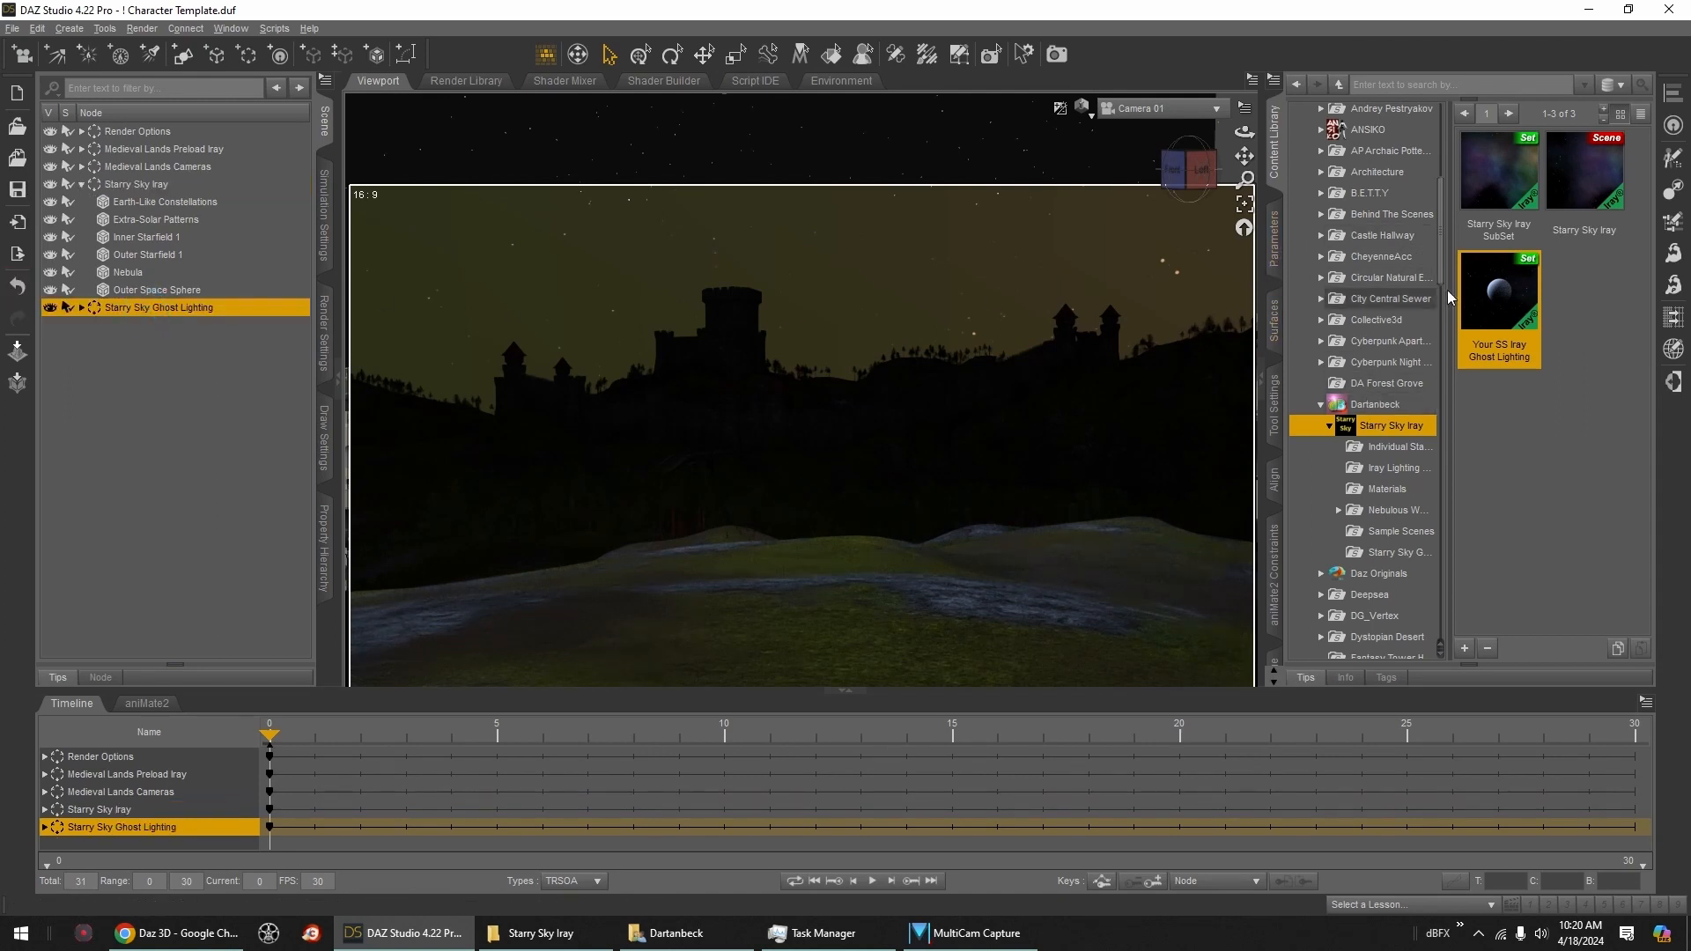
pyautogui.click(1274, 251)
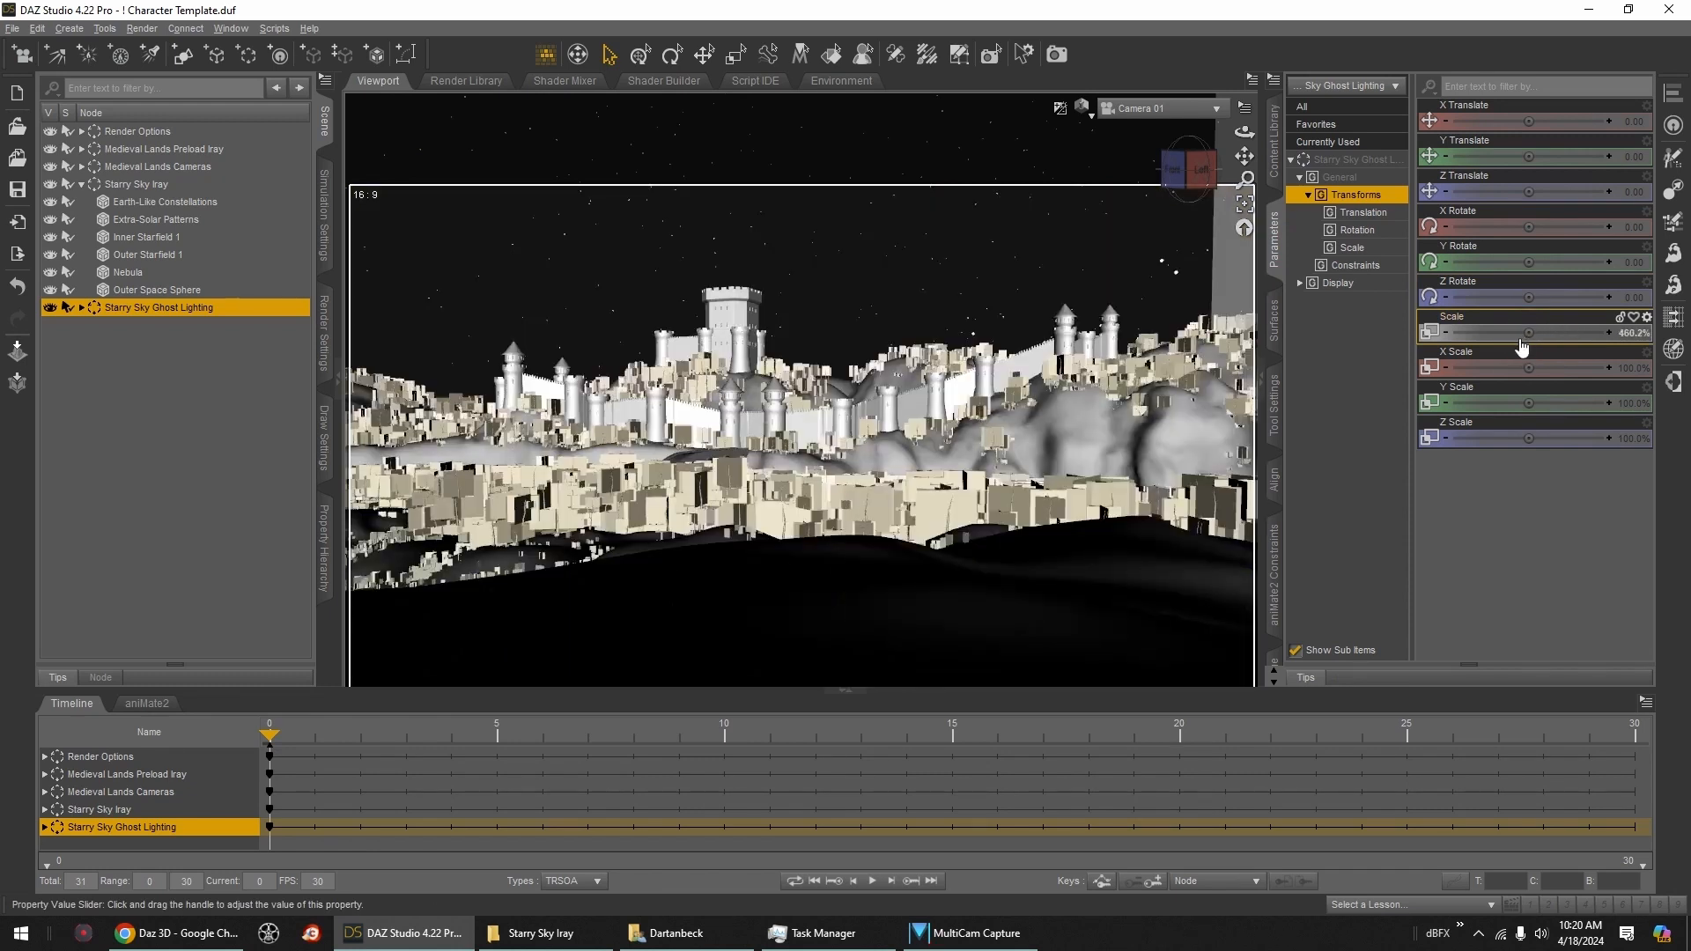
pyautogui.moveTo(1522, 349)
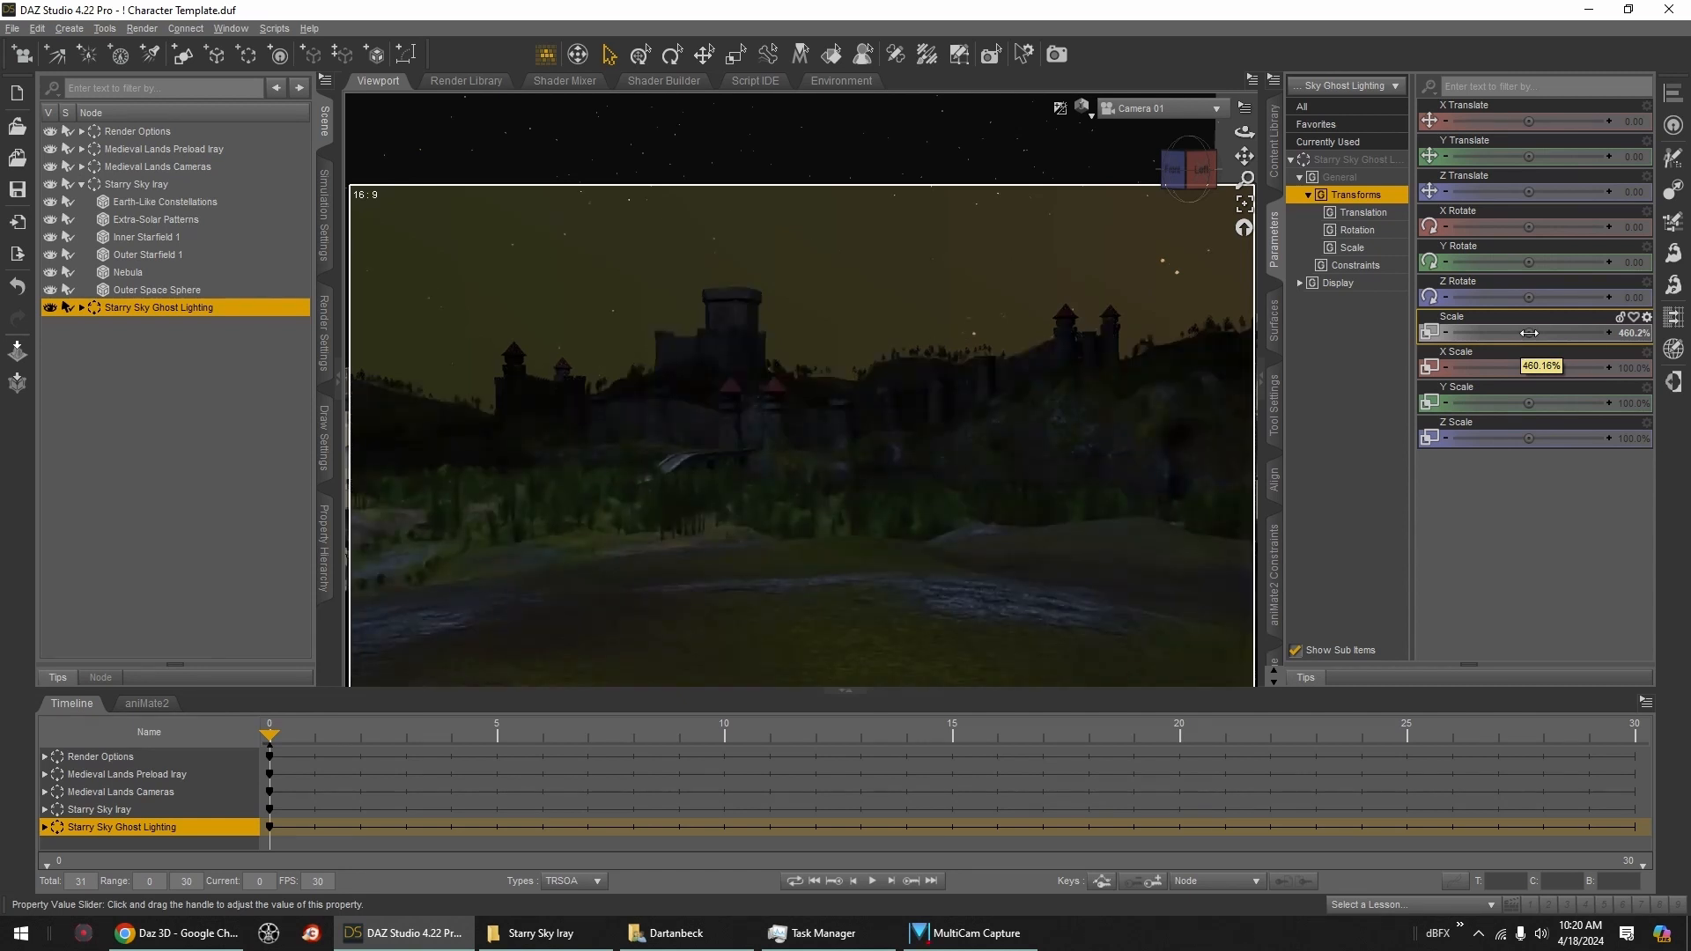
pyautogui.moveTo(1529, 333); pyautogui.dragTo(1534, 333)
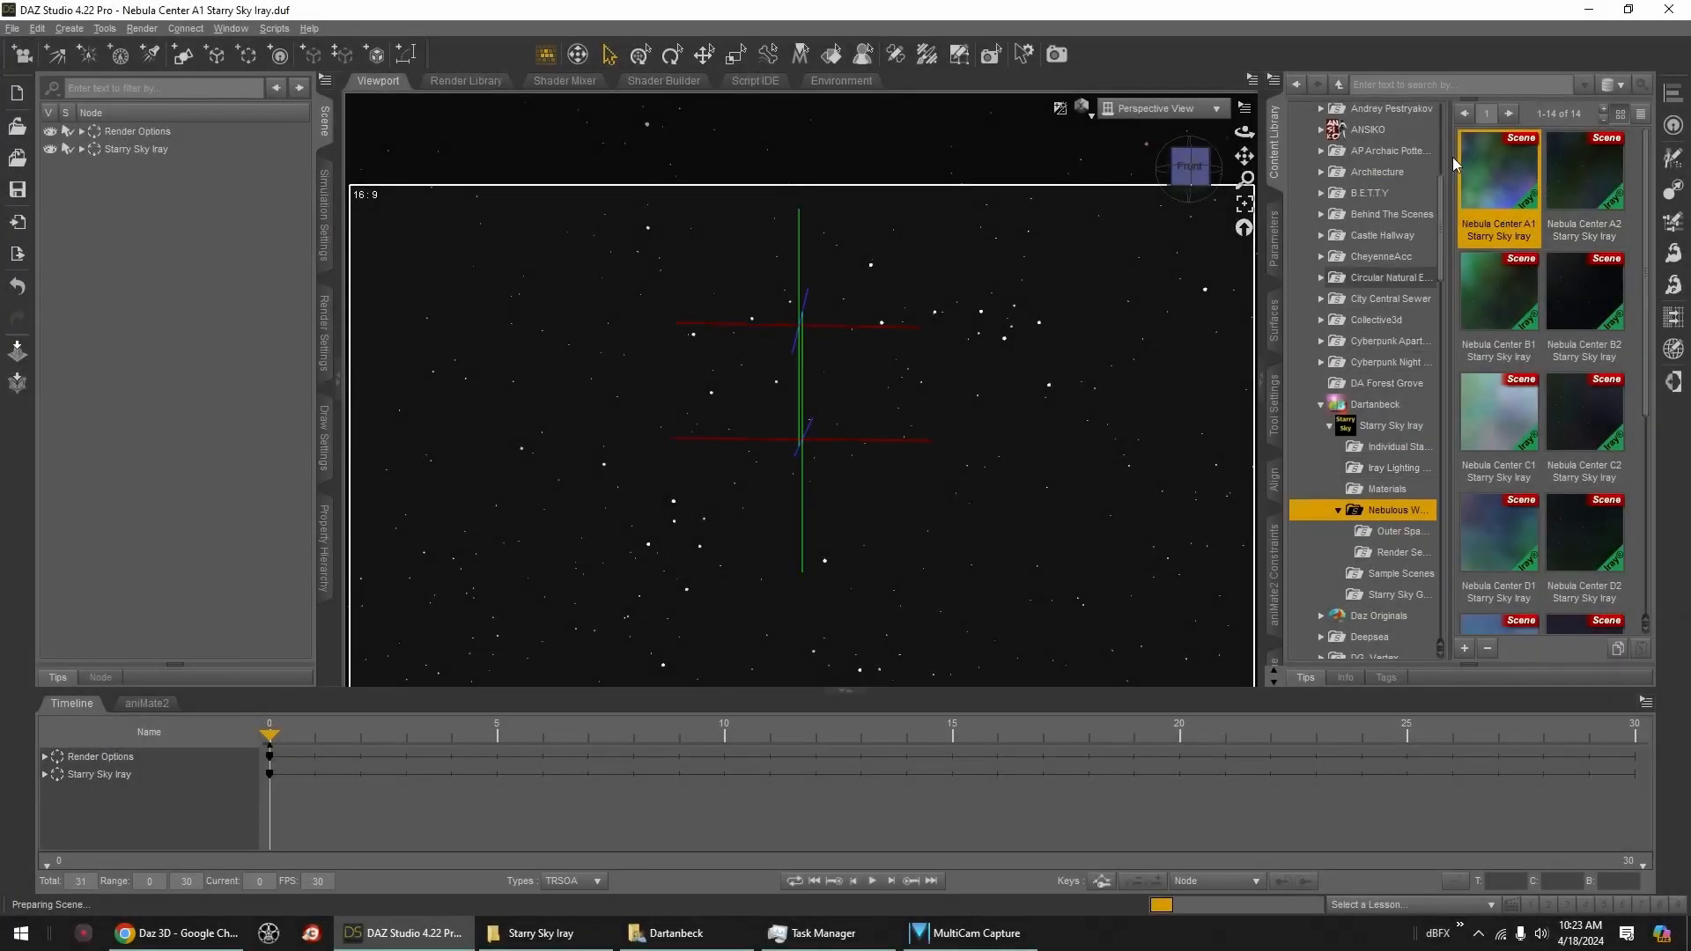
# Step: Examine the image maps in the Outer Space Sphere's Refraction Color and Emission Color surface settings
pyautogui.click(81, 150)
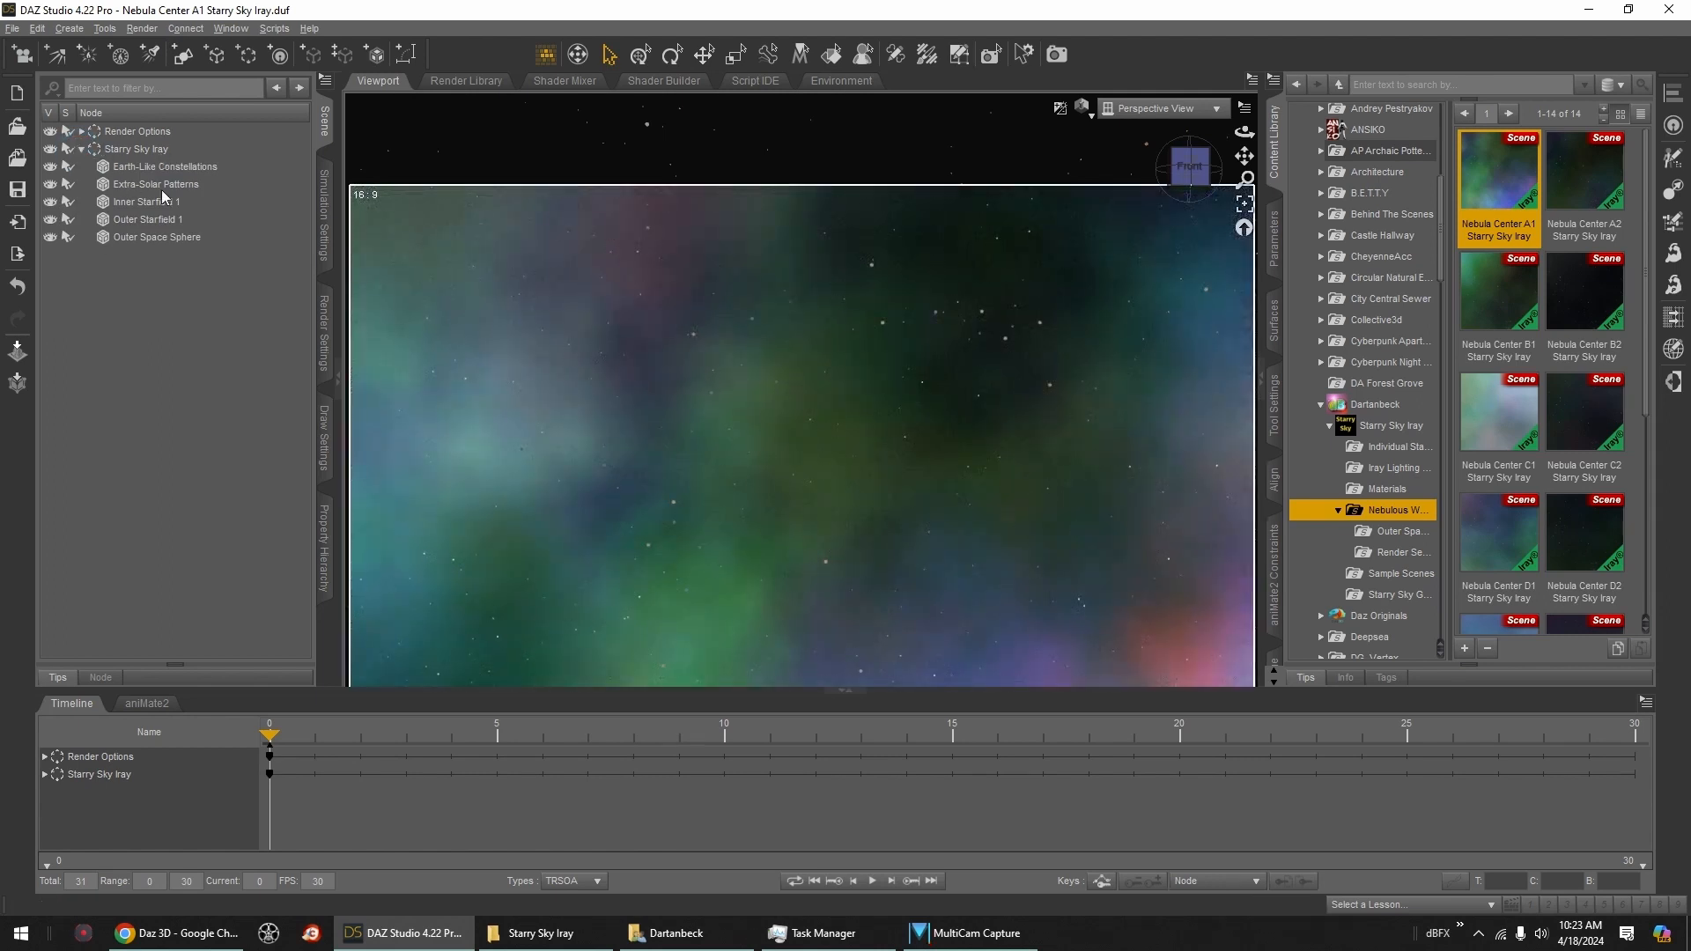
pyautogui.click(165, 240)
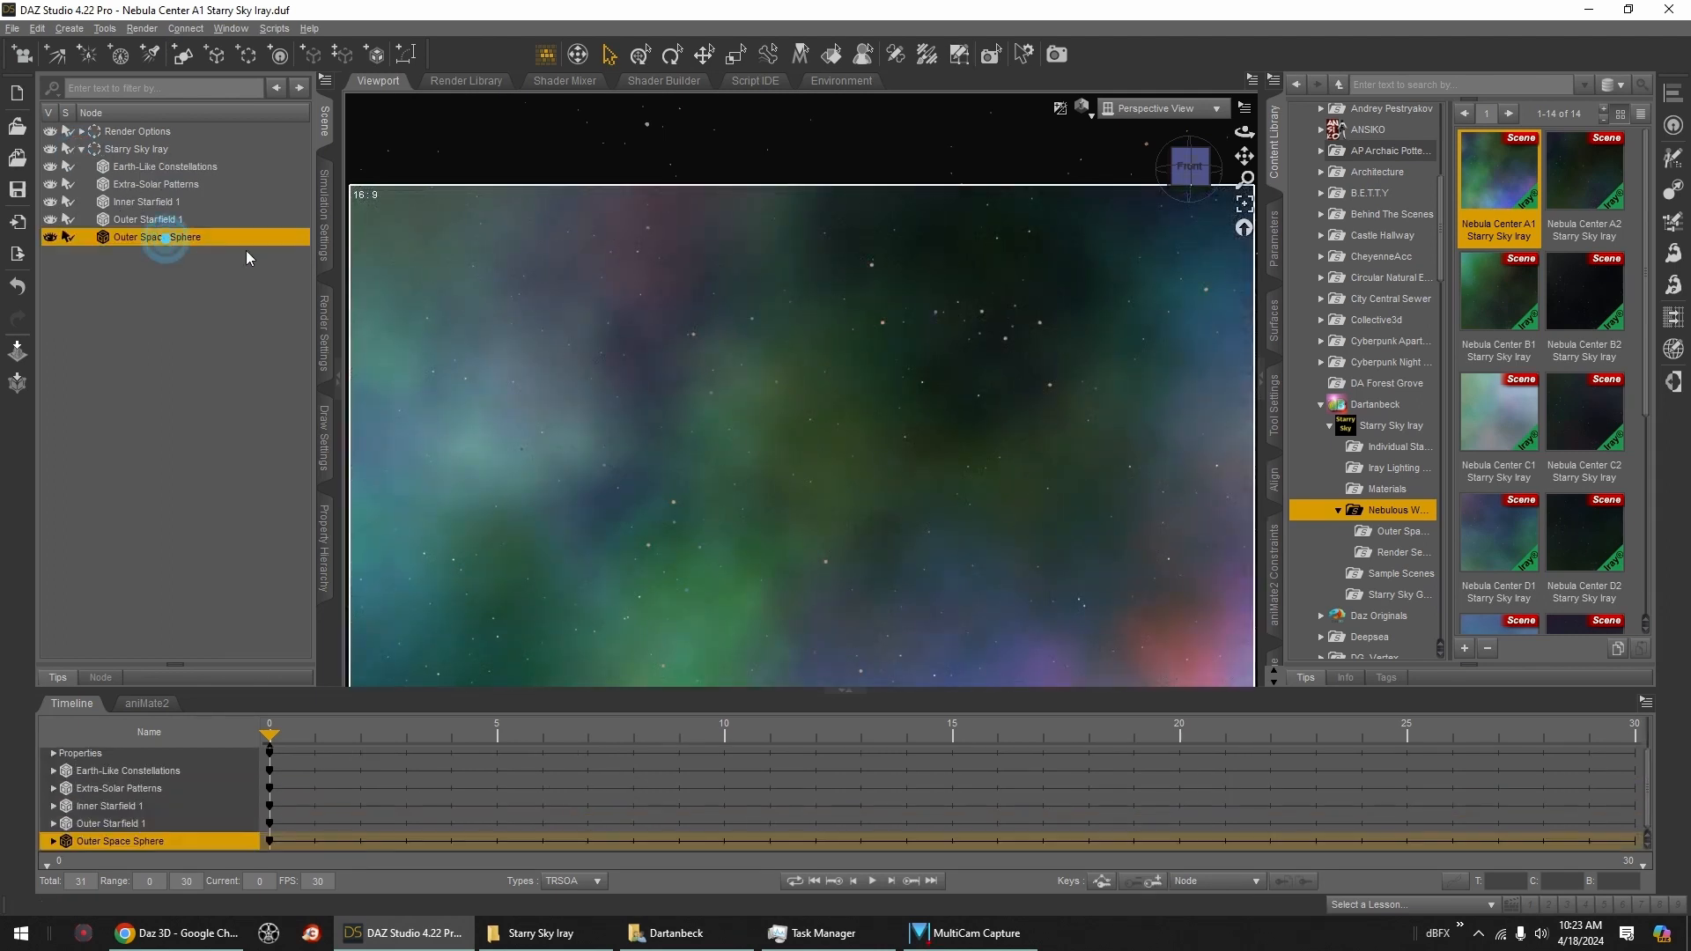
pyautogui.click(1274, 322)
pyautogui.click(1348, 174)
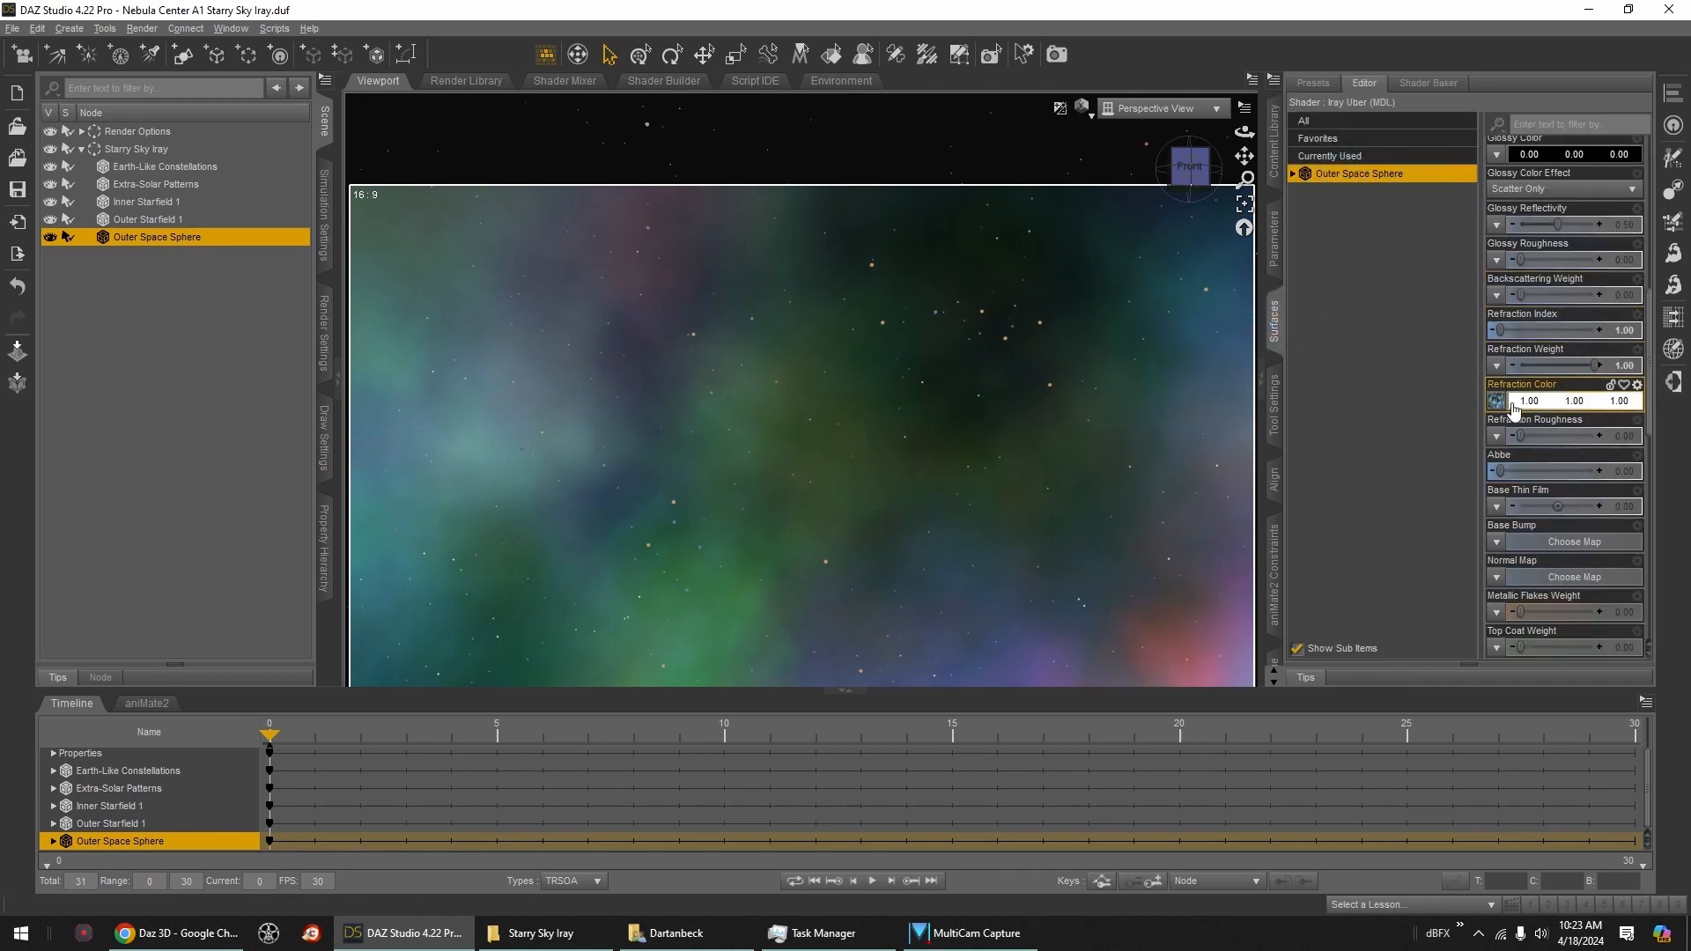
pyautogui.moveTo(1505, 412)
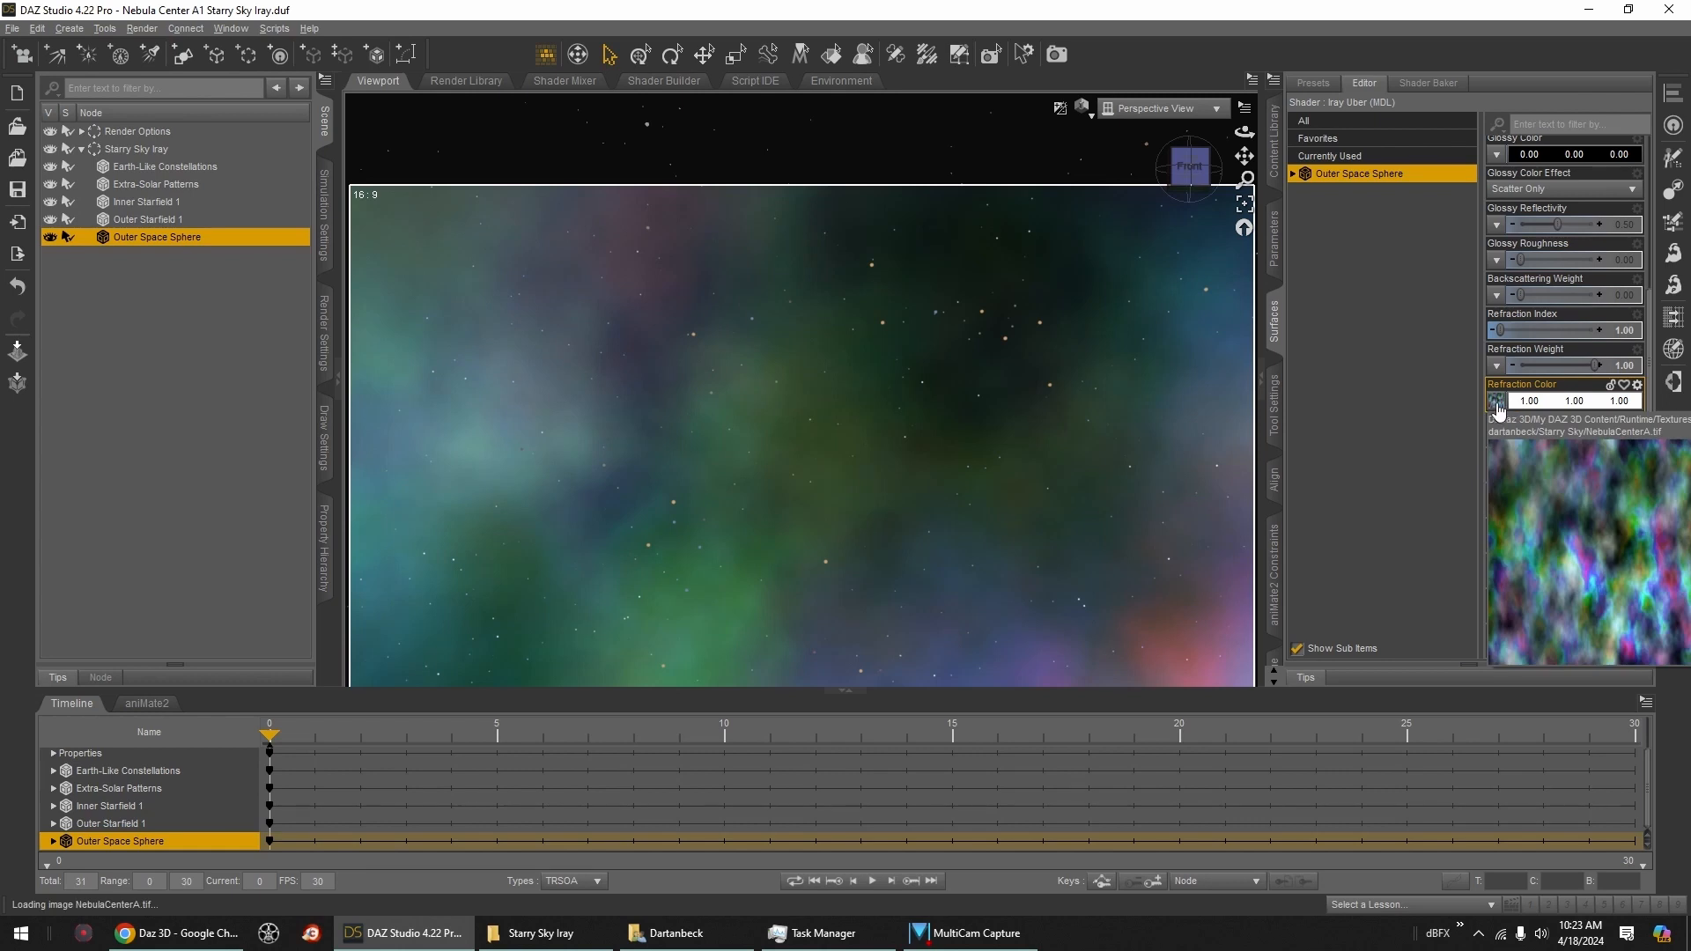
pyautogui.scroll(-15, 1529, 423)
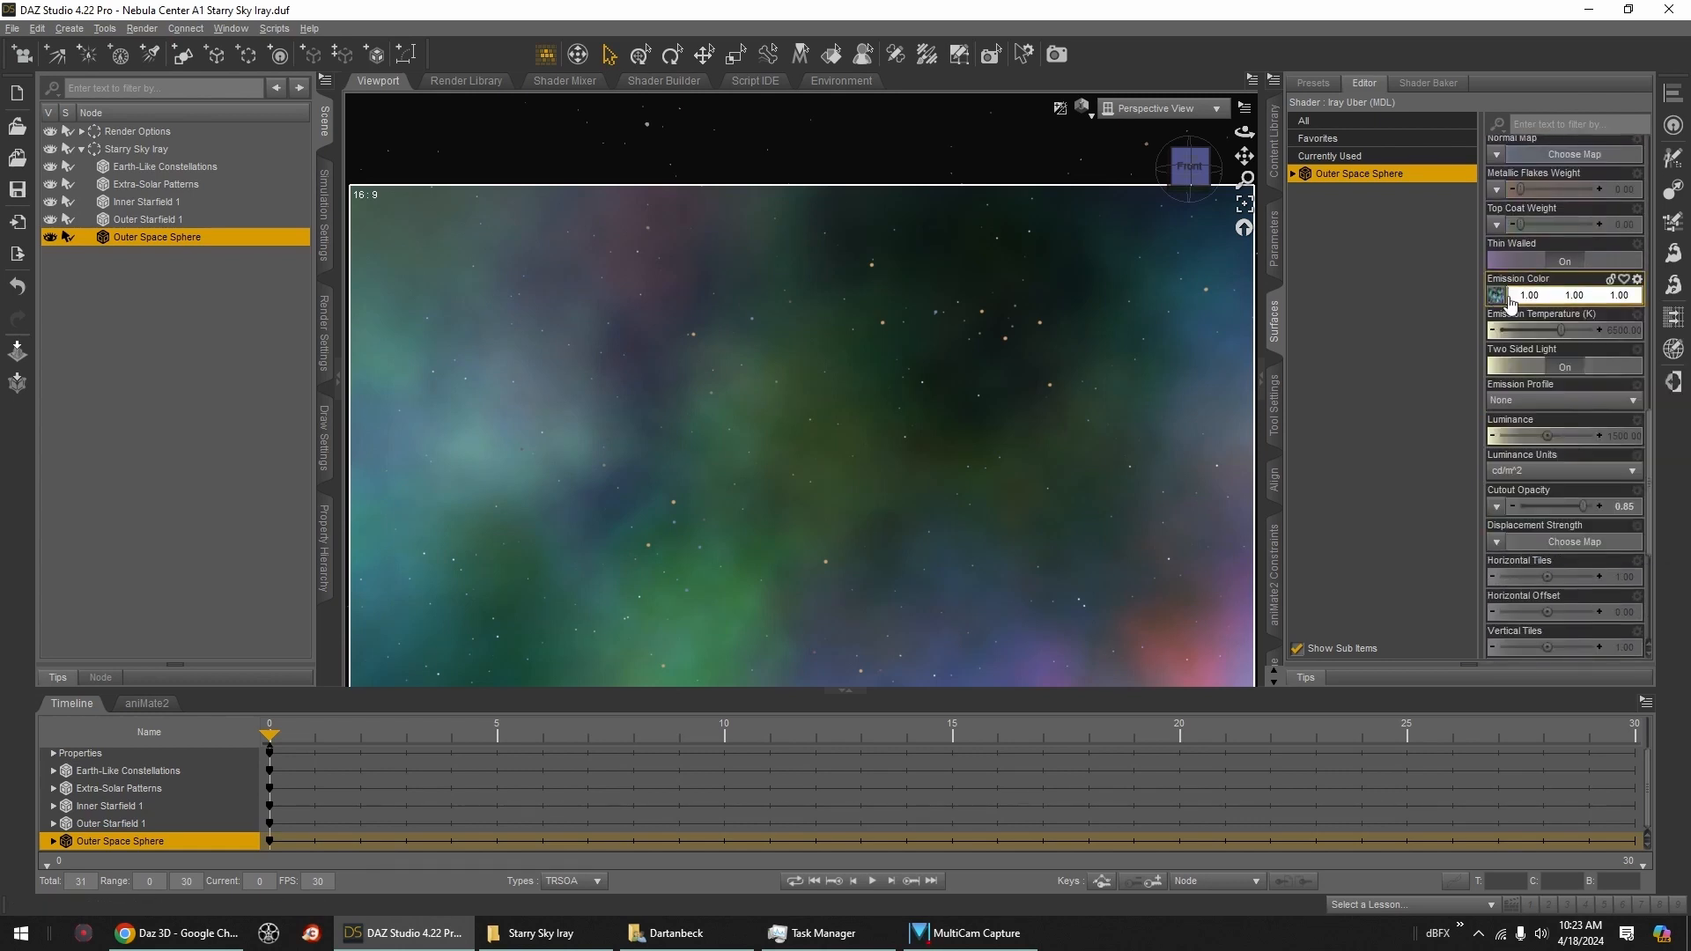
pyautogui.moveTo(1501, 303)
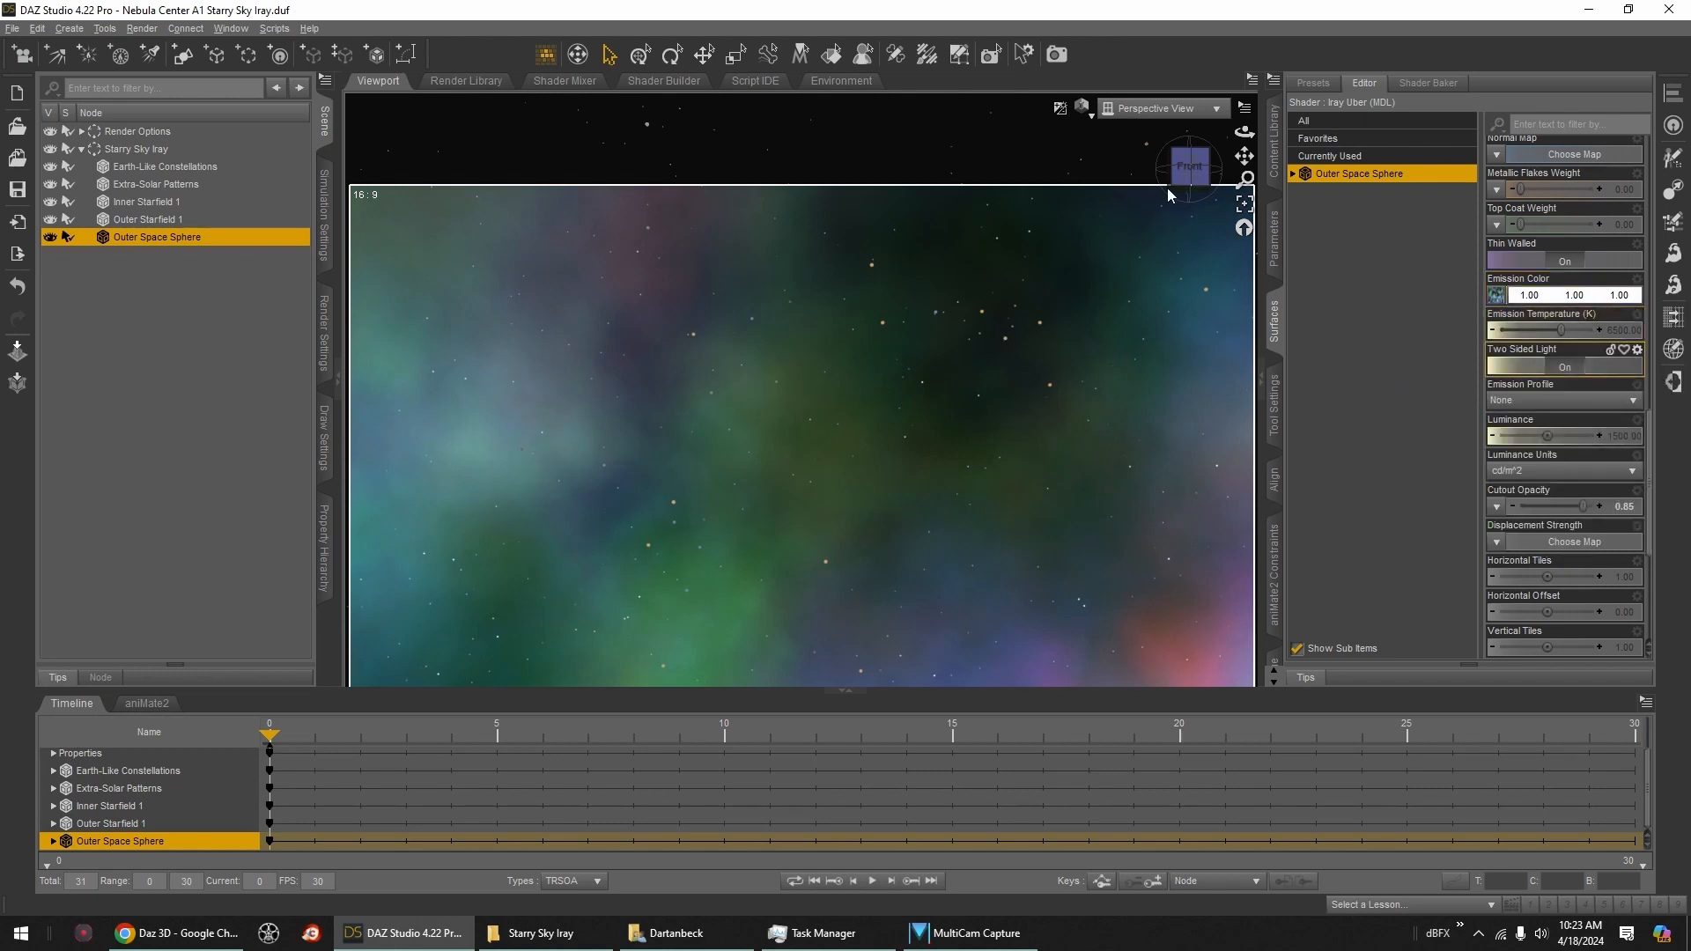
# Step: Look around the nebula sky and briefly hide the Outer Space Sphere to compare the background with and without it
pyautogui.moveTo(1191, 168)
pyautogui.mouseDown()
pyautogui.moveTo(1149, 168)
pyautogui.moveTo(1189, 169)
pyautogui.mouseUp()
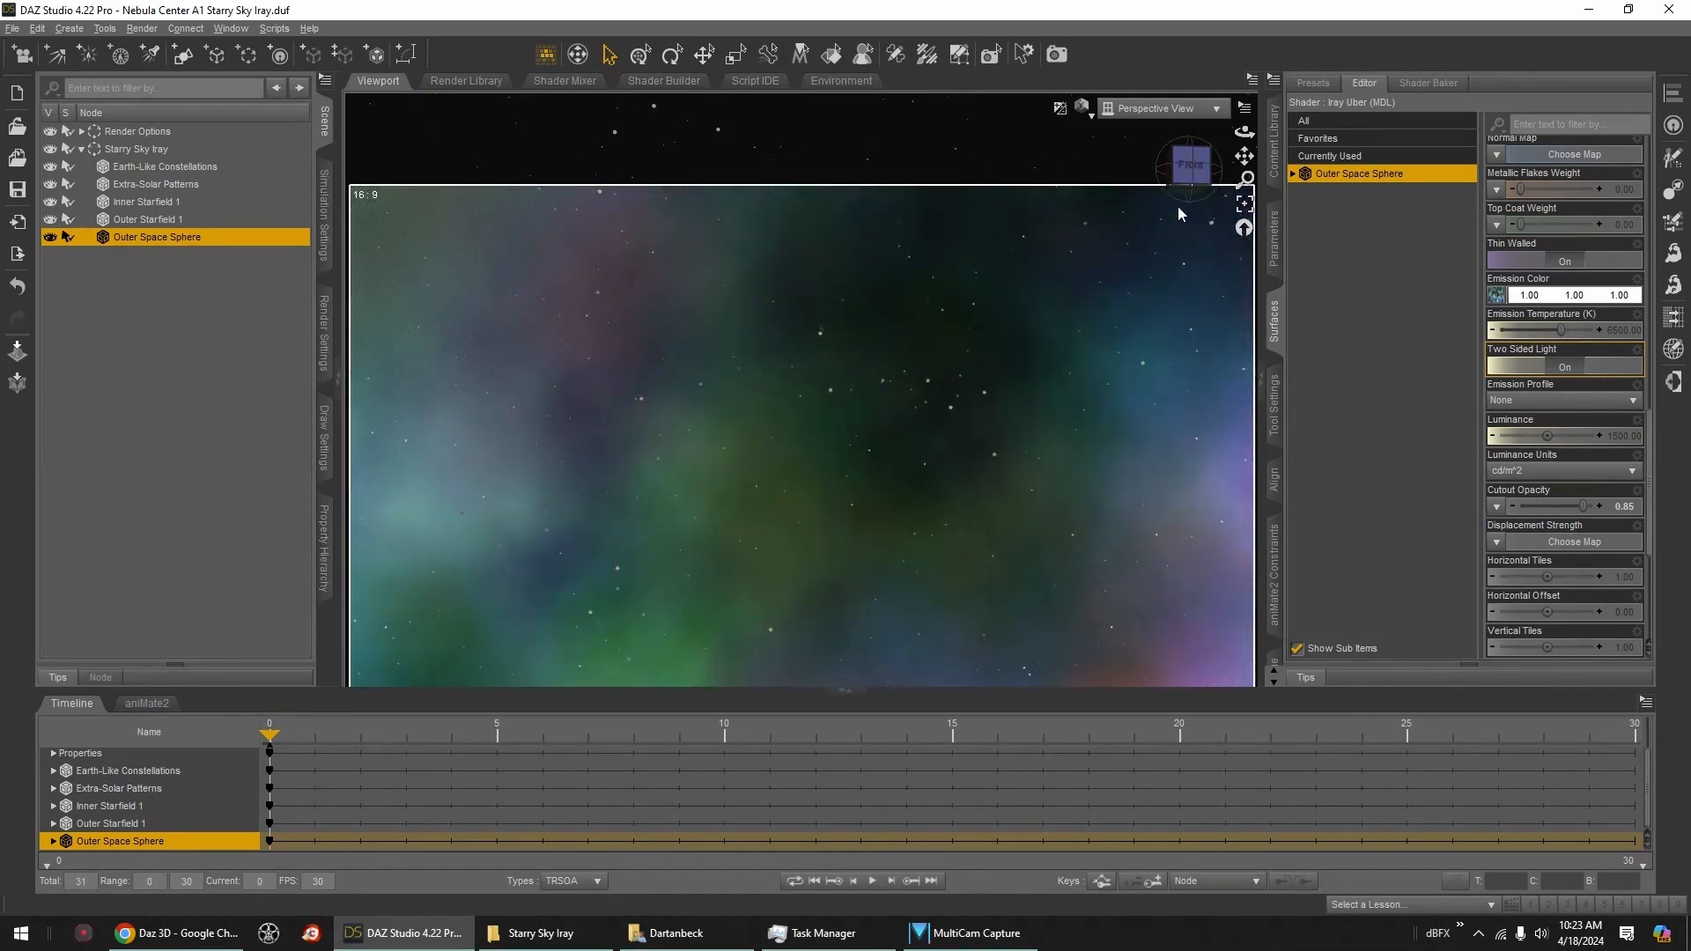
pyautogui.moveTo(1189, 177); pyautogui.dragTo(1177, 176)
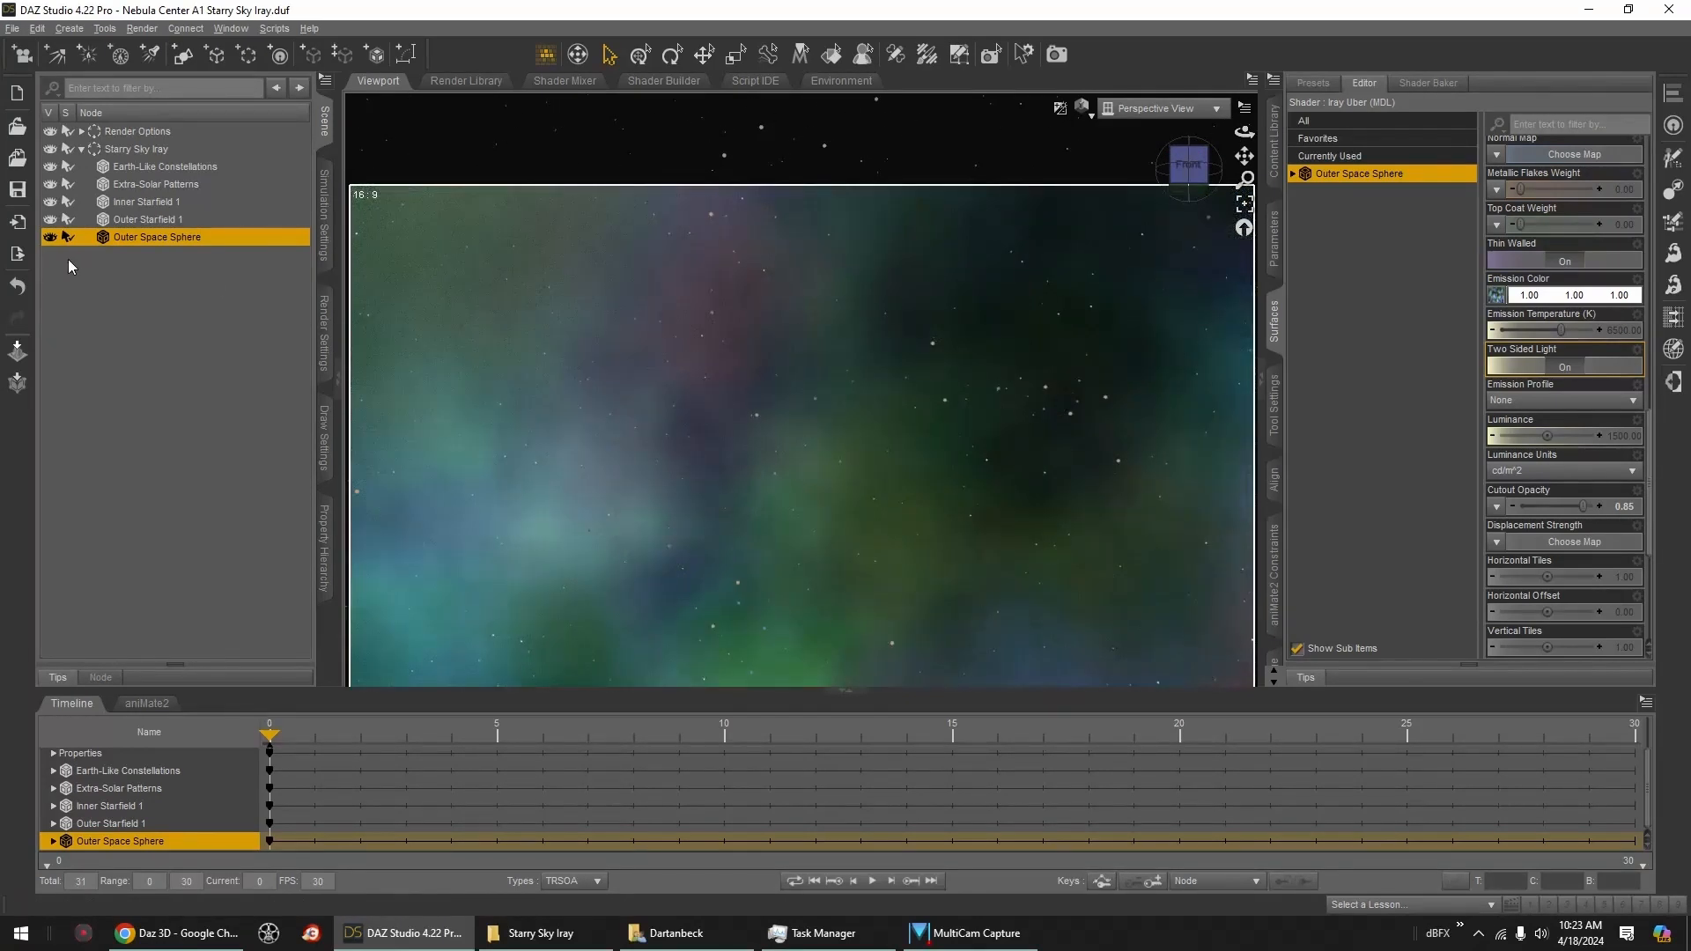
pyautogui.click(50, 238)
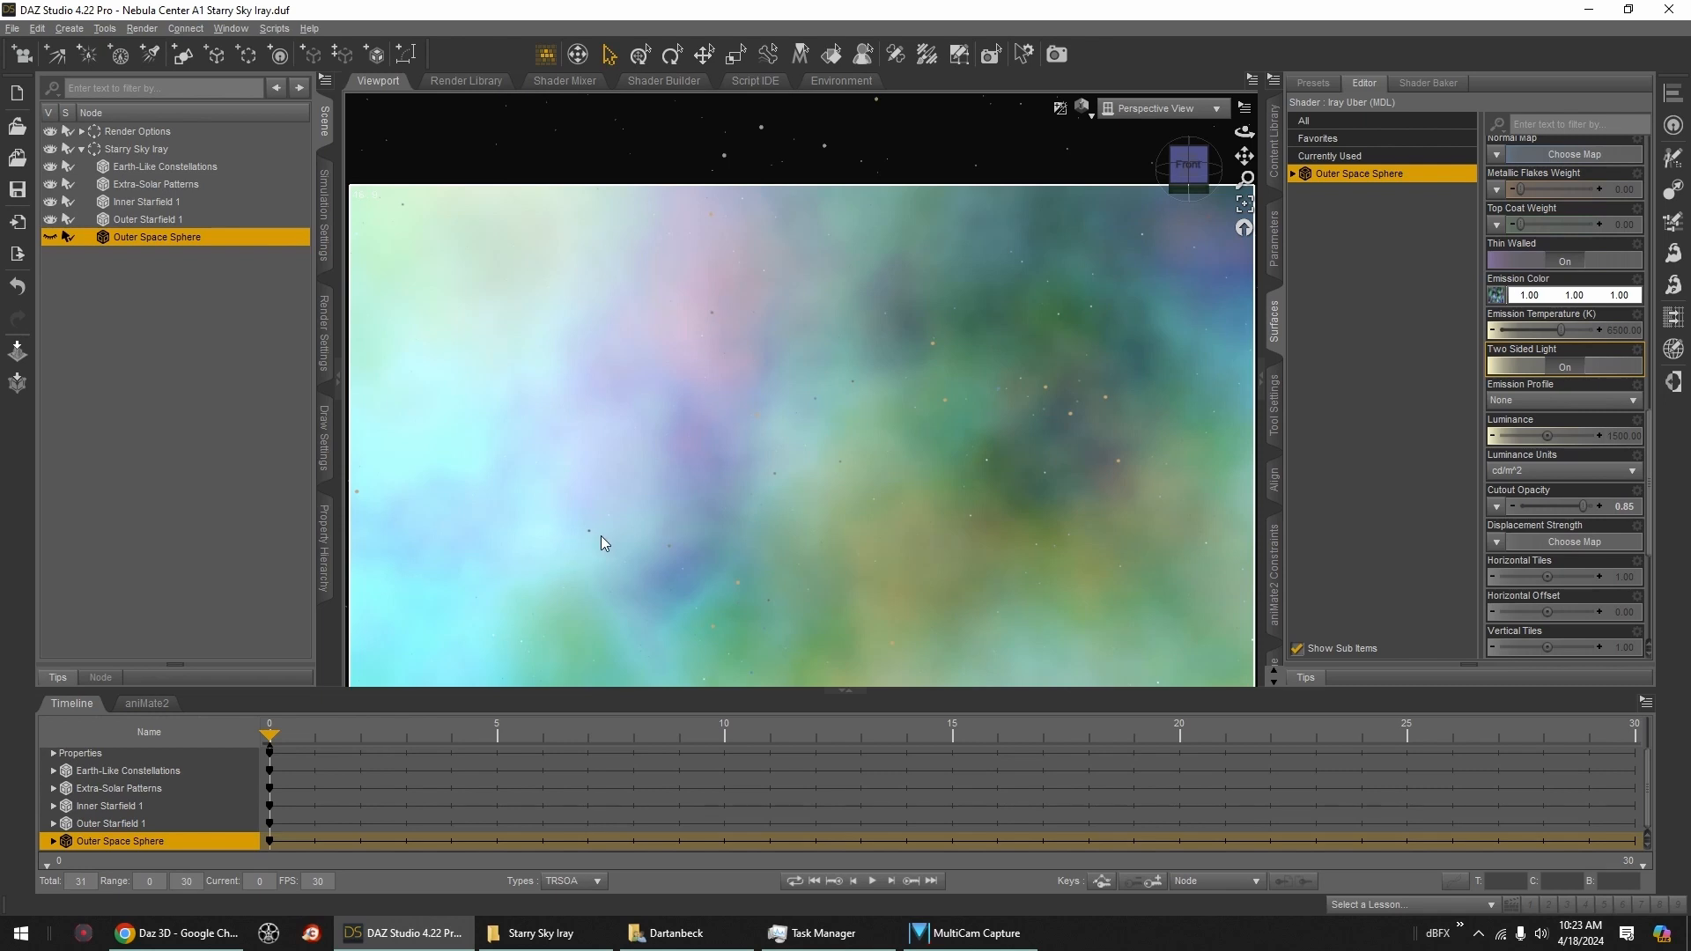
pyautogui.click(52, 238)
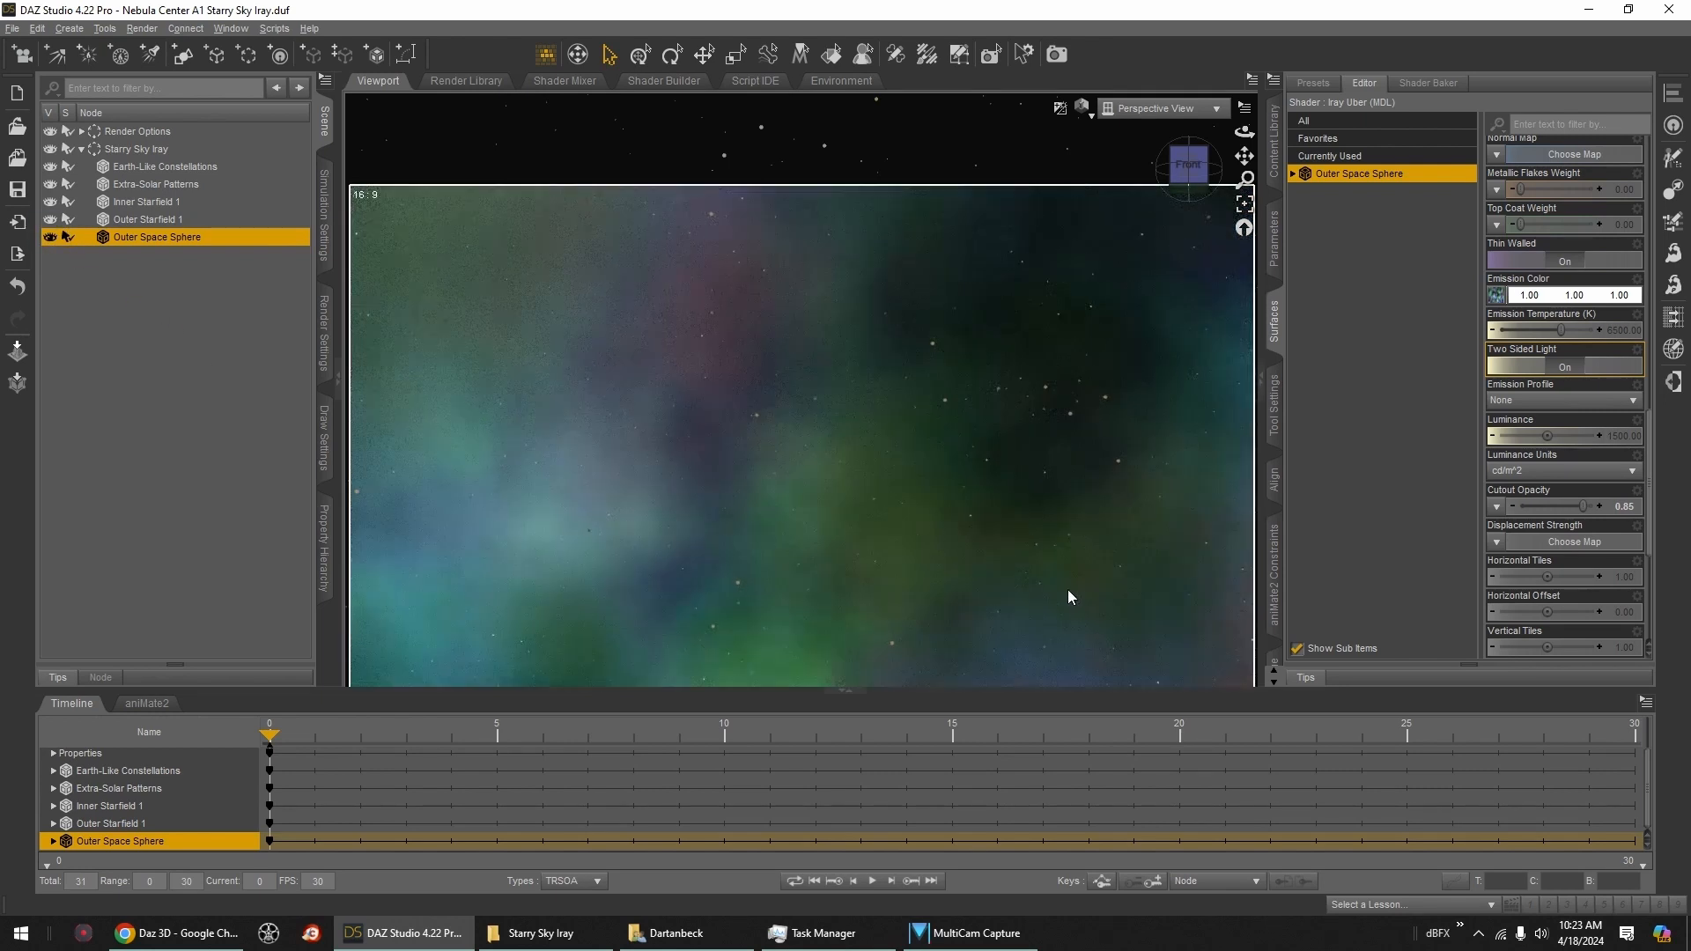
pyautogui.moveTo(1186, 167); pyautogui.dragTo(1195, 164)
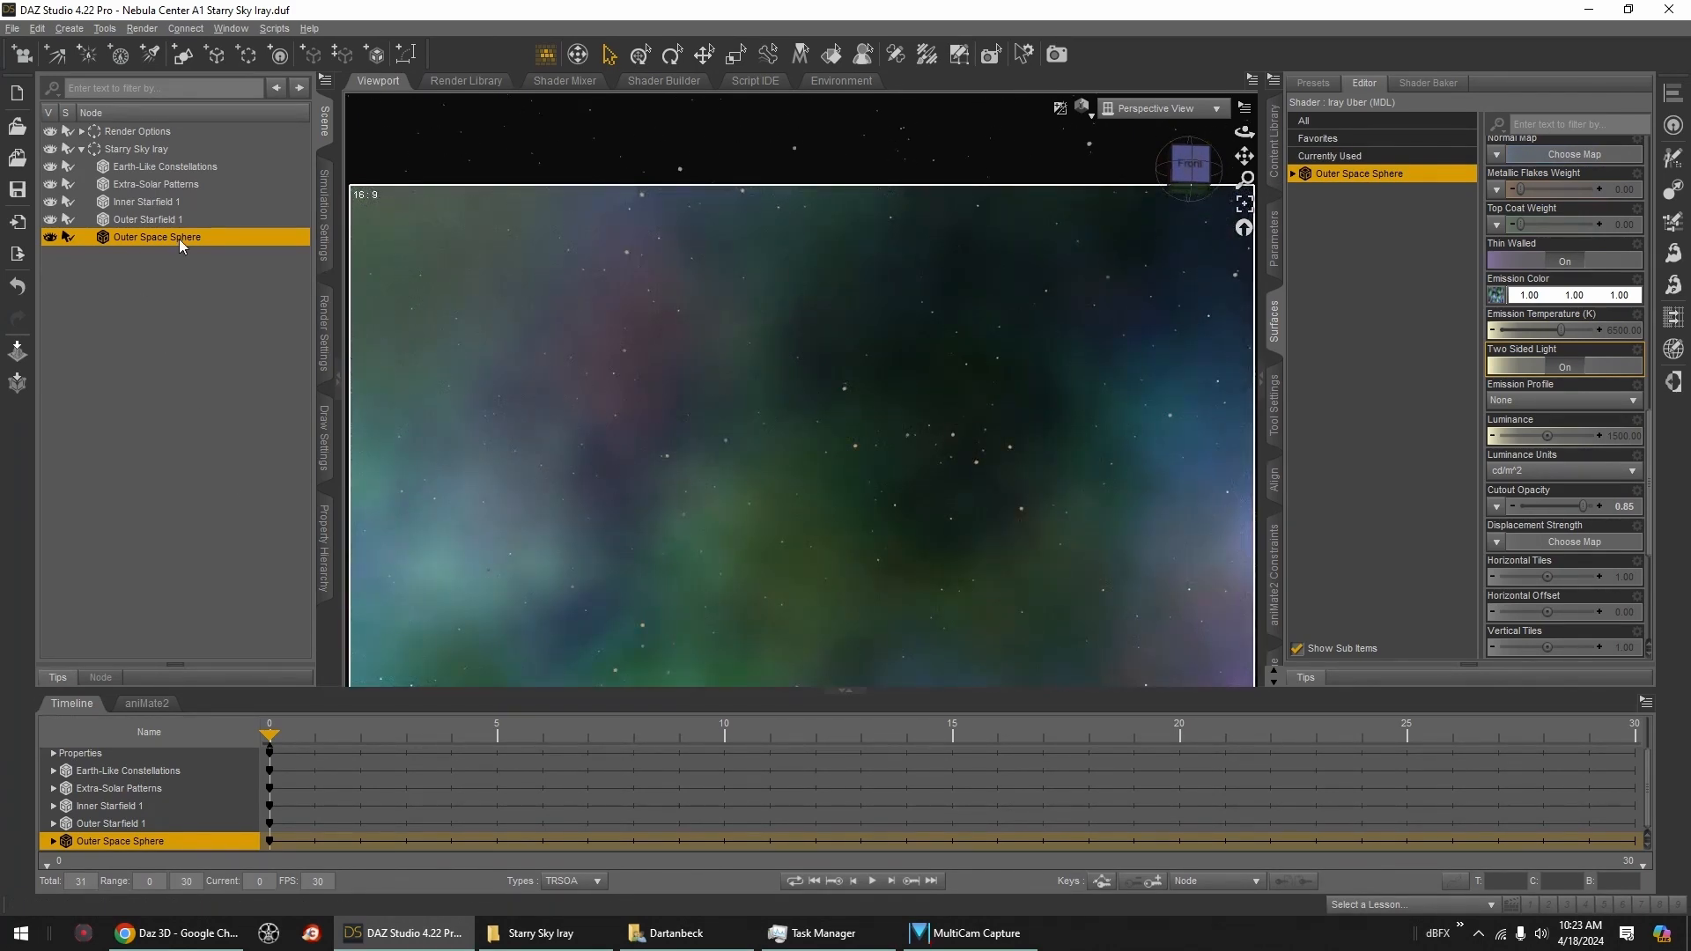
# Step: Try the Nebula Center B, C and D materials on the Outer Space Sphere
pyautogui.click(1275, 168)
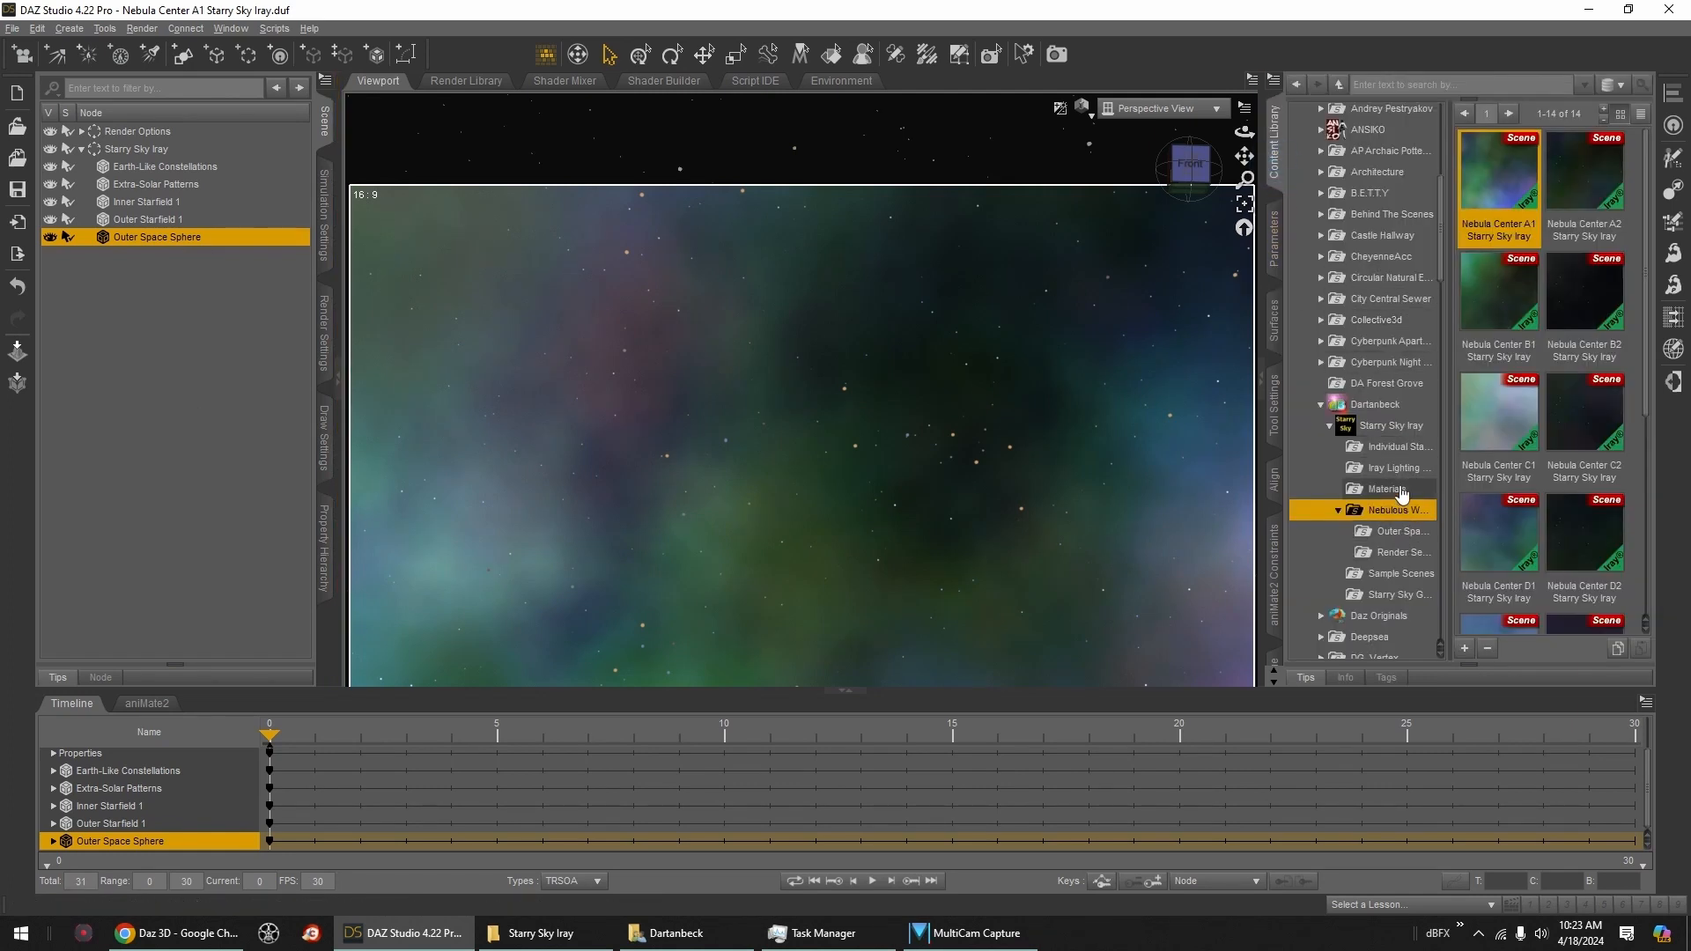
pyautogui.click(1406, 536)
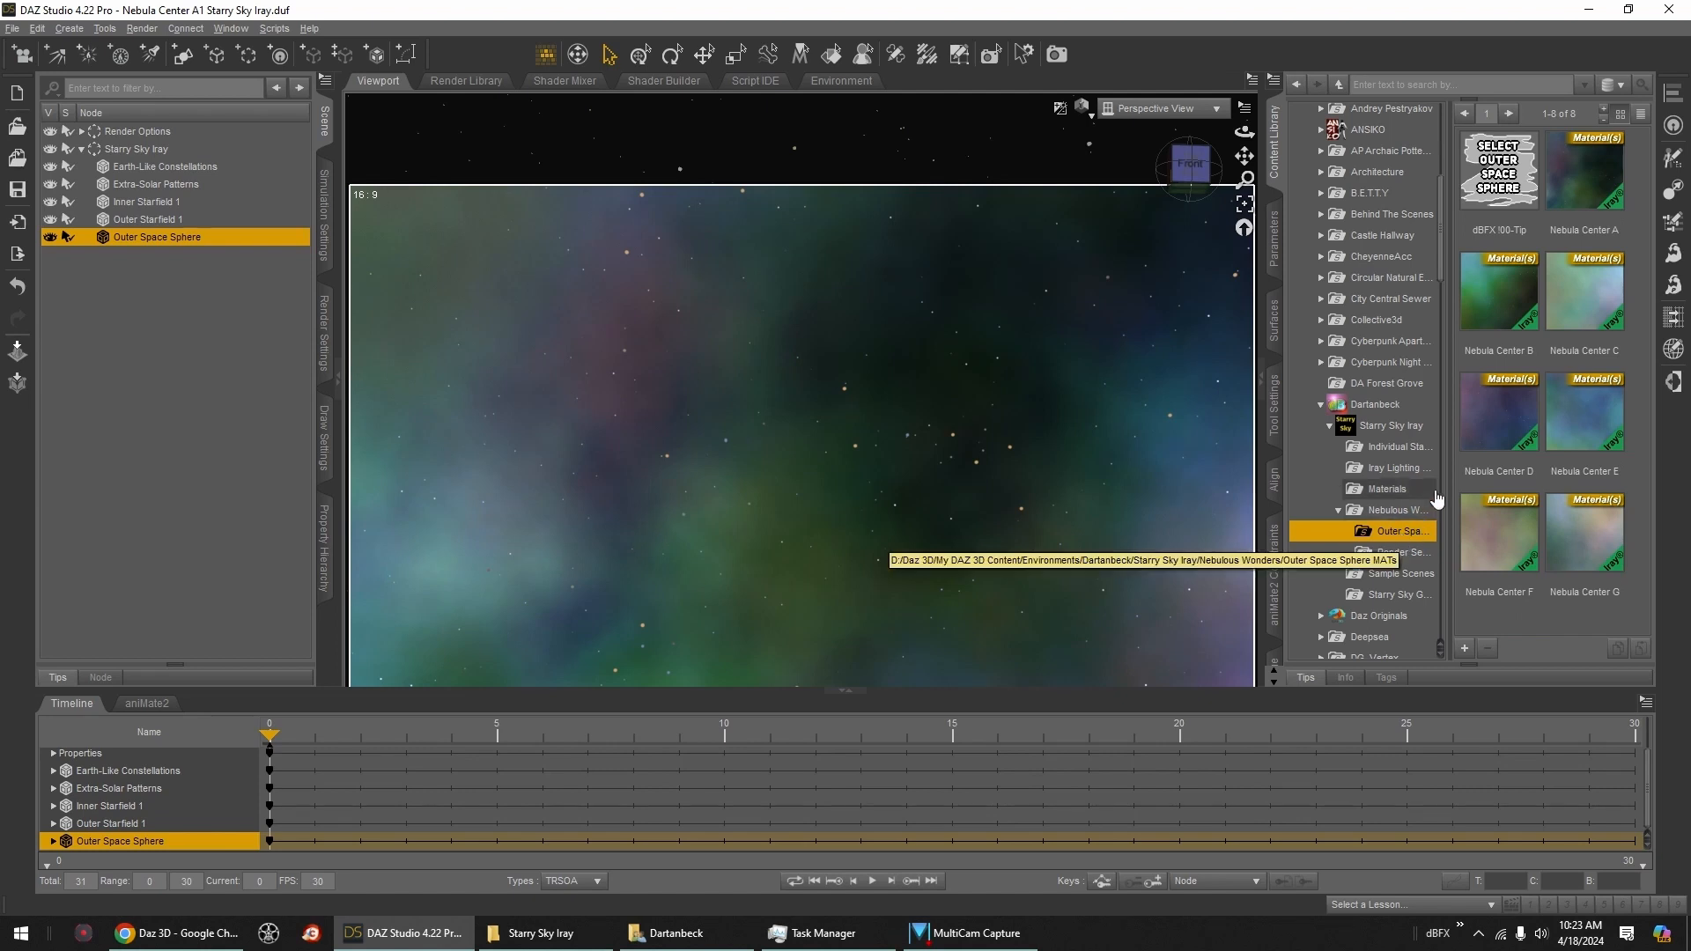
pyautogui.doubleClick(1487, 333)
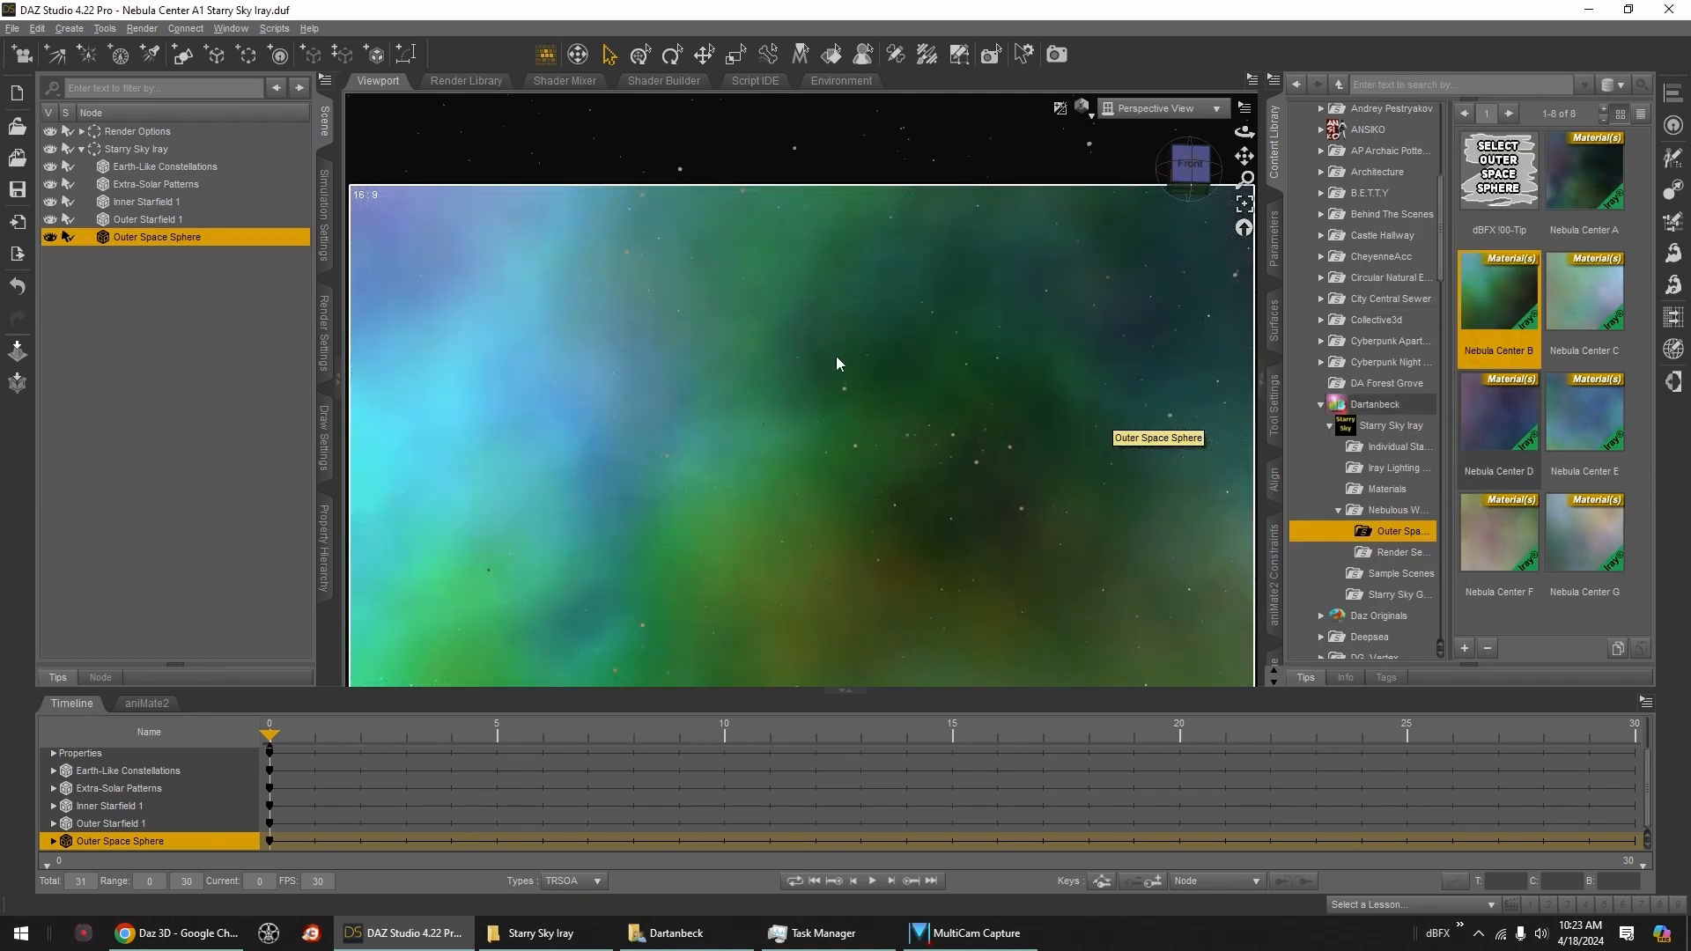
pyautogui.doubleClick(1590, 300)
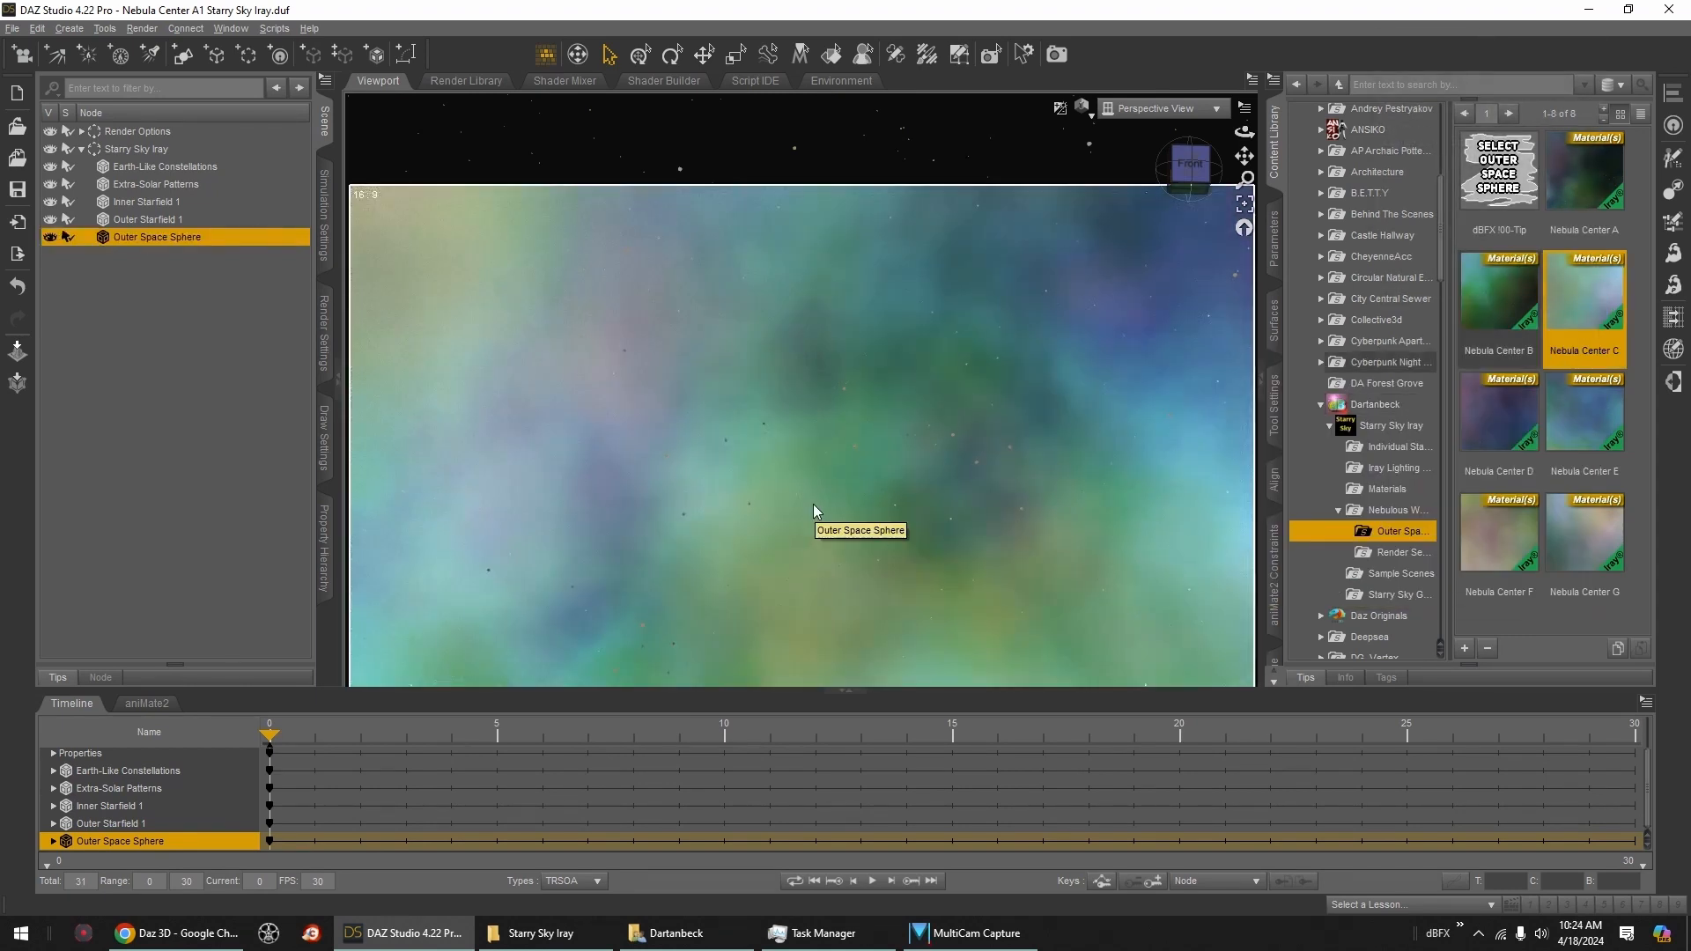
pyautogui.doubleClick(1516, 426)
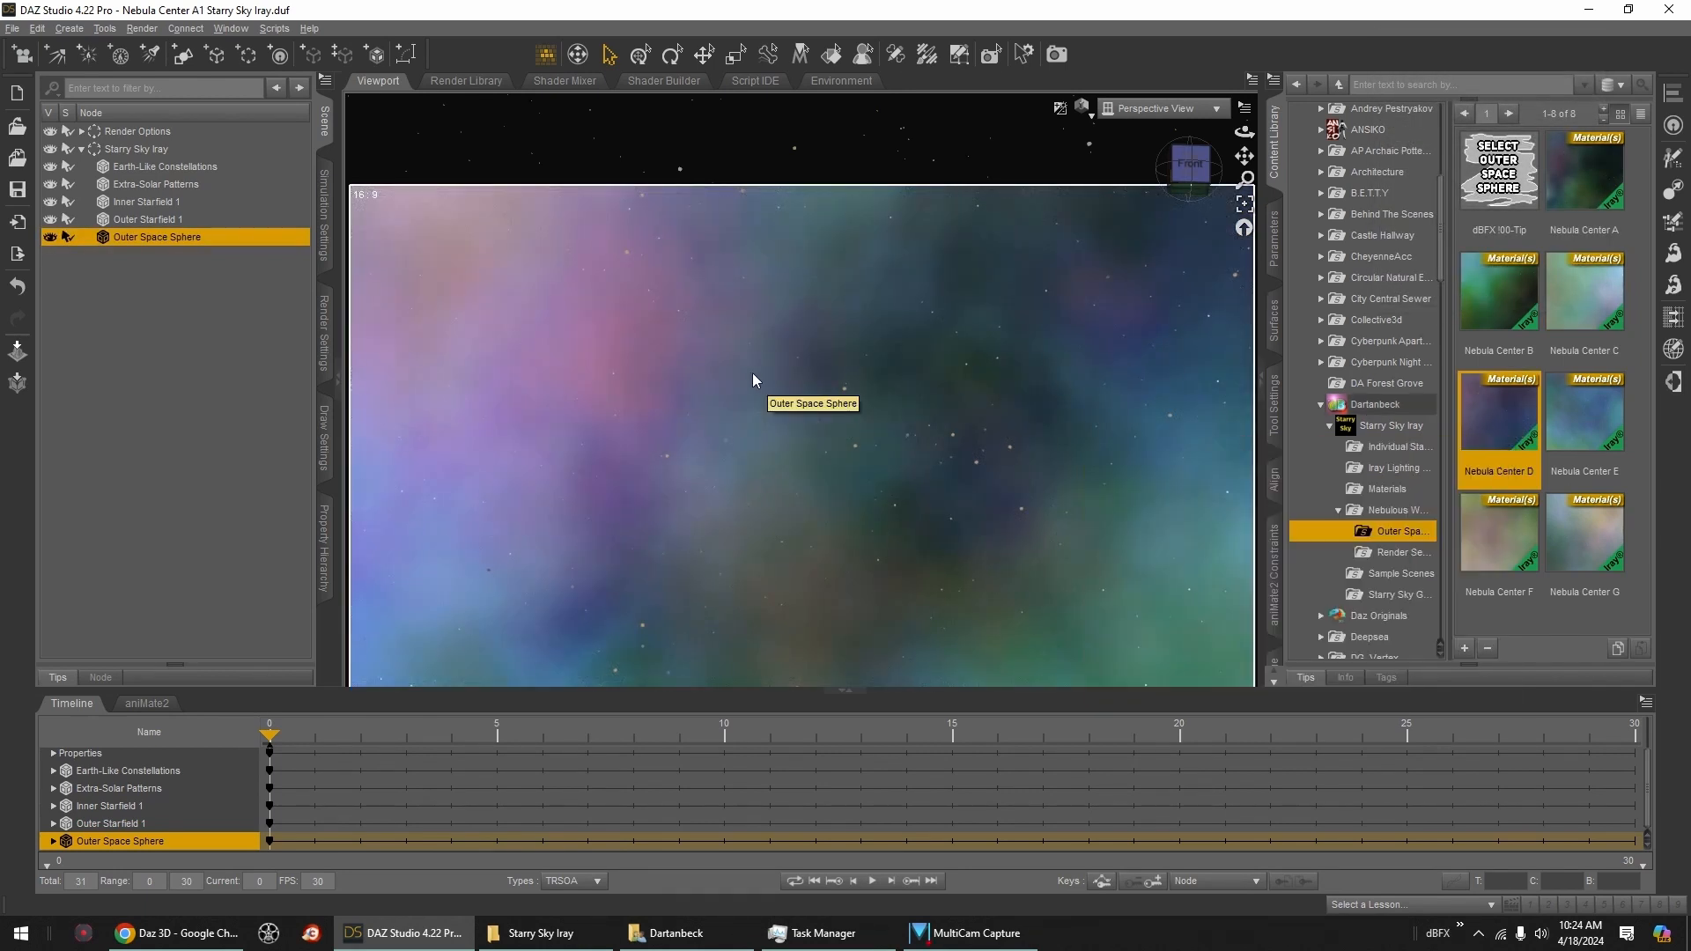
# Step: Apply the Nebula Center D render settings, followed by Nebula Center F with its matching Outer Space Sphere material
pyautogui.click(1400, 553)
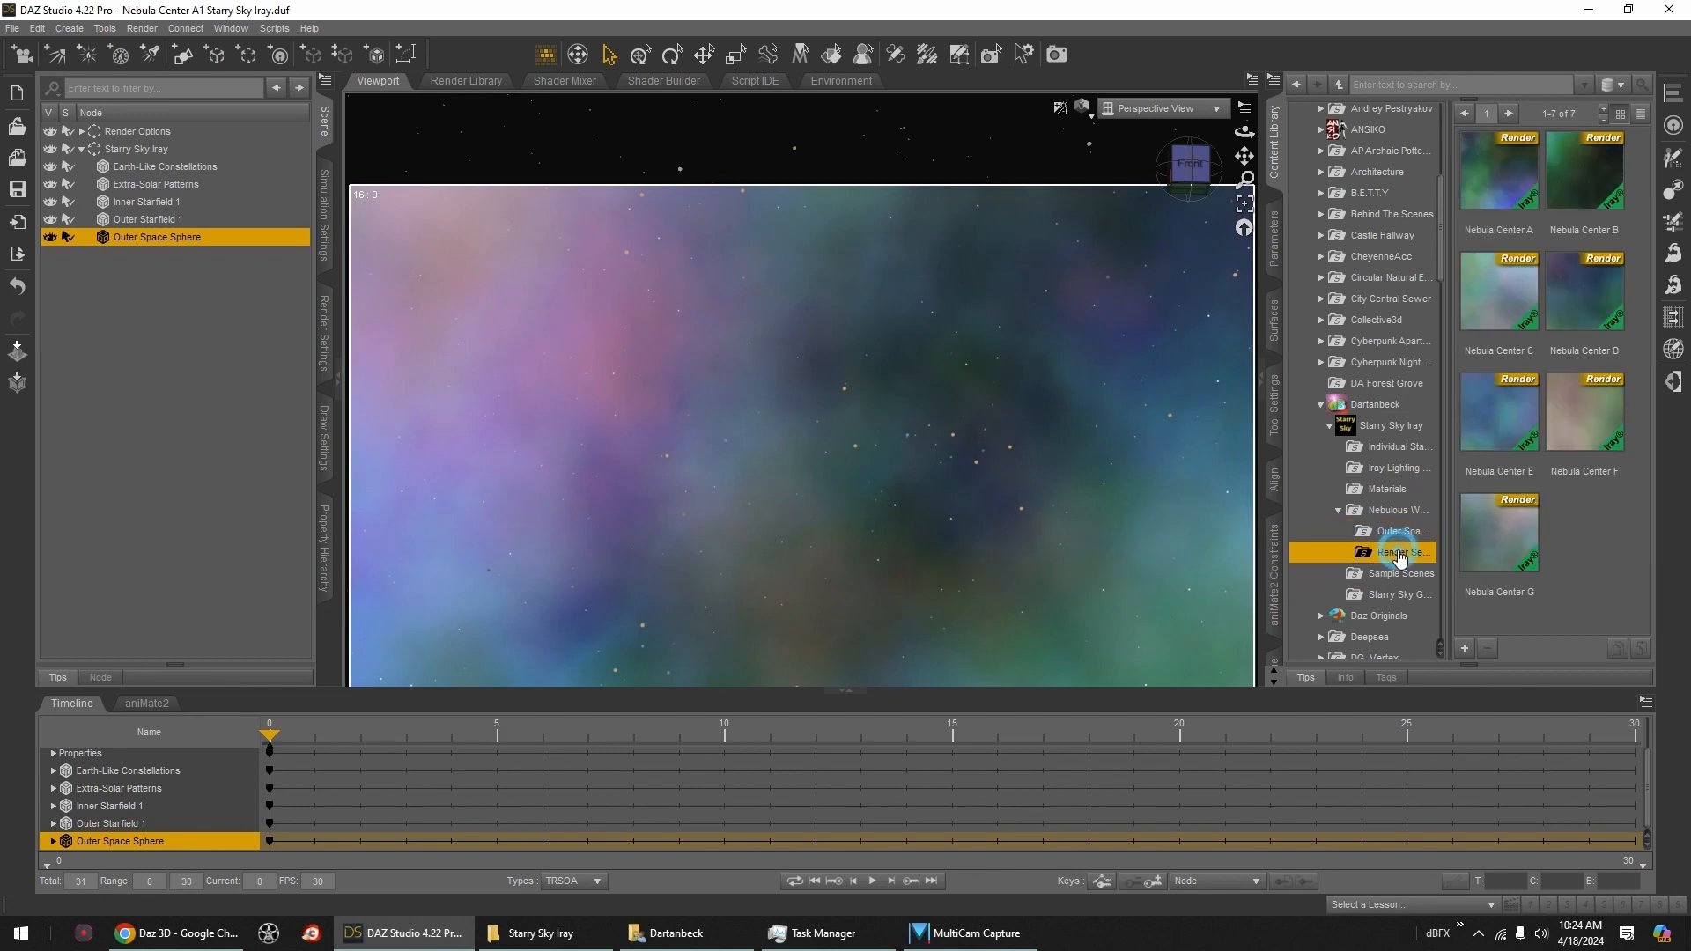
pyautogui.doubleClick(1573, 317)
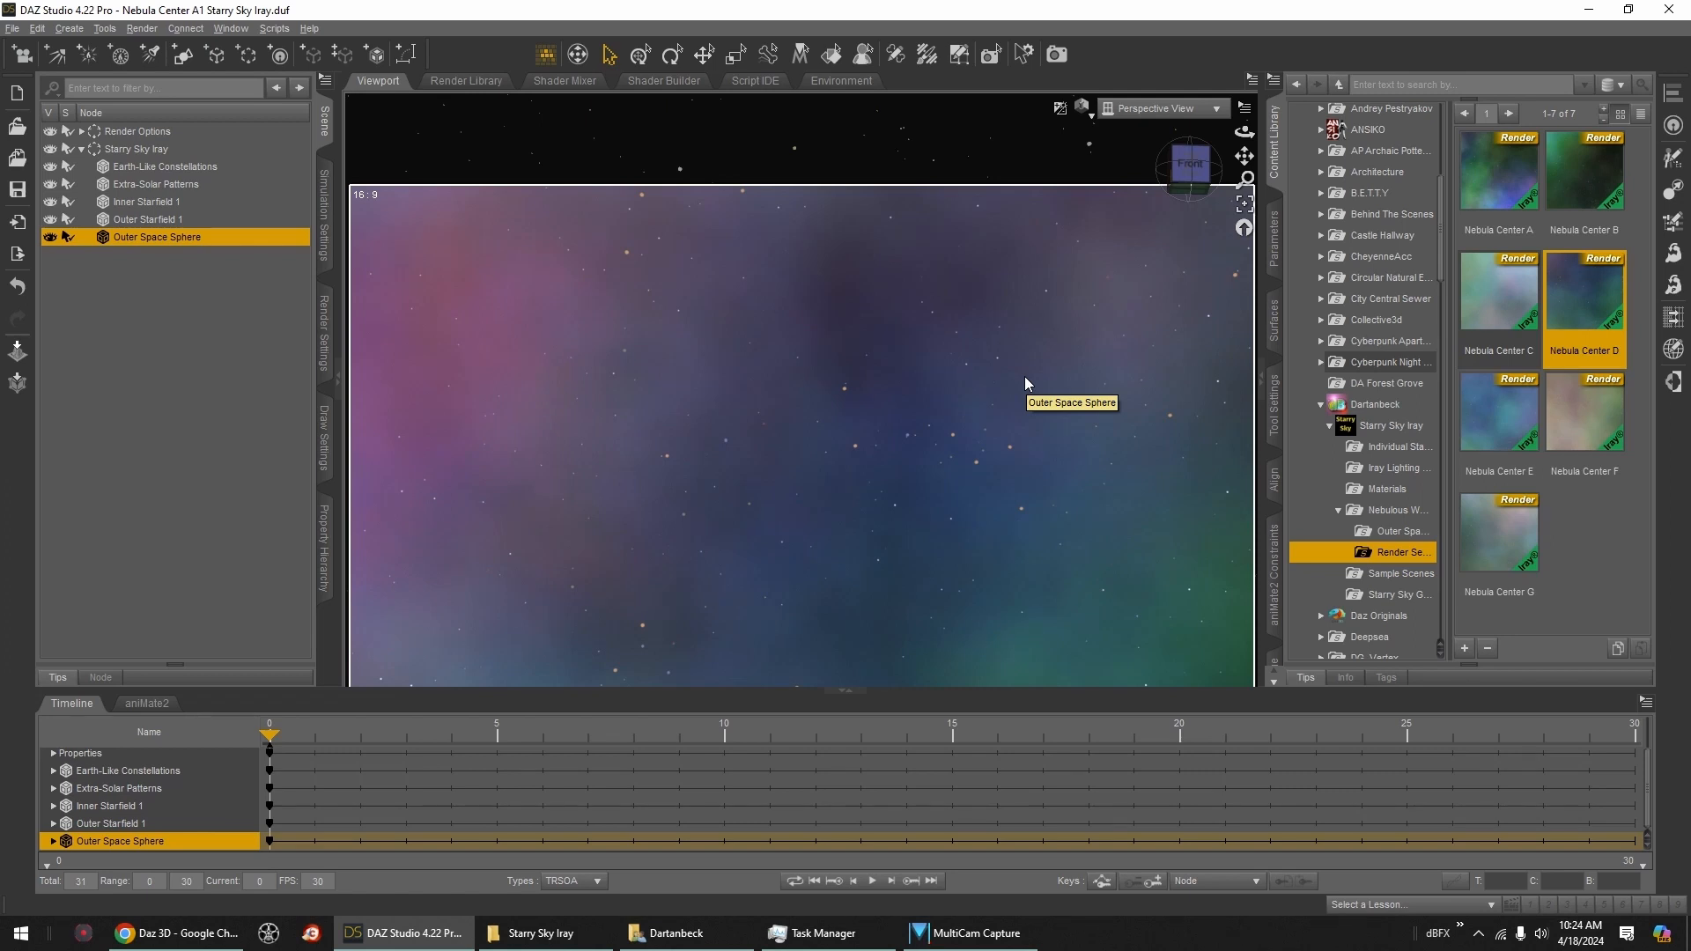
pyautogui.doubleClick(1590, 432)
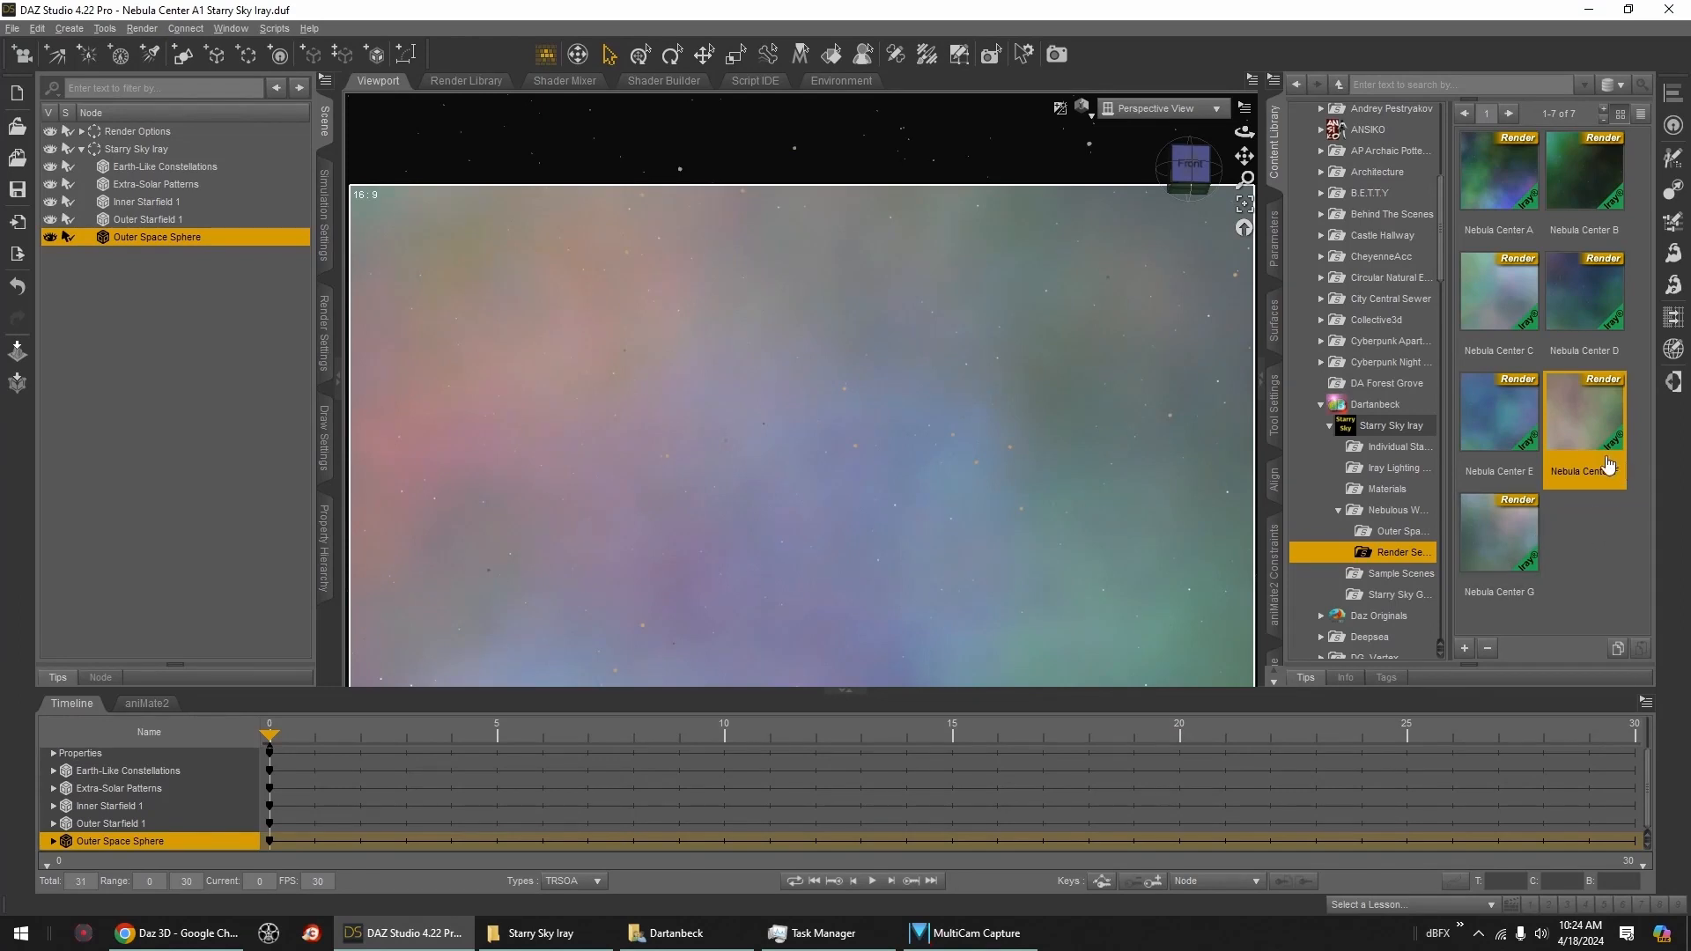
pyautogui.click(1408, 533)
pyautogui.doubleClick(1504, 542)
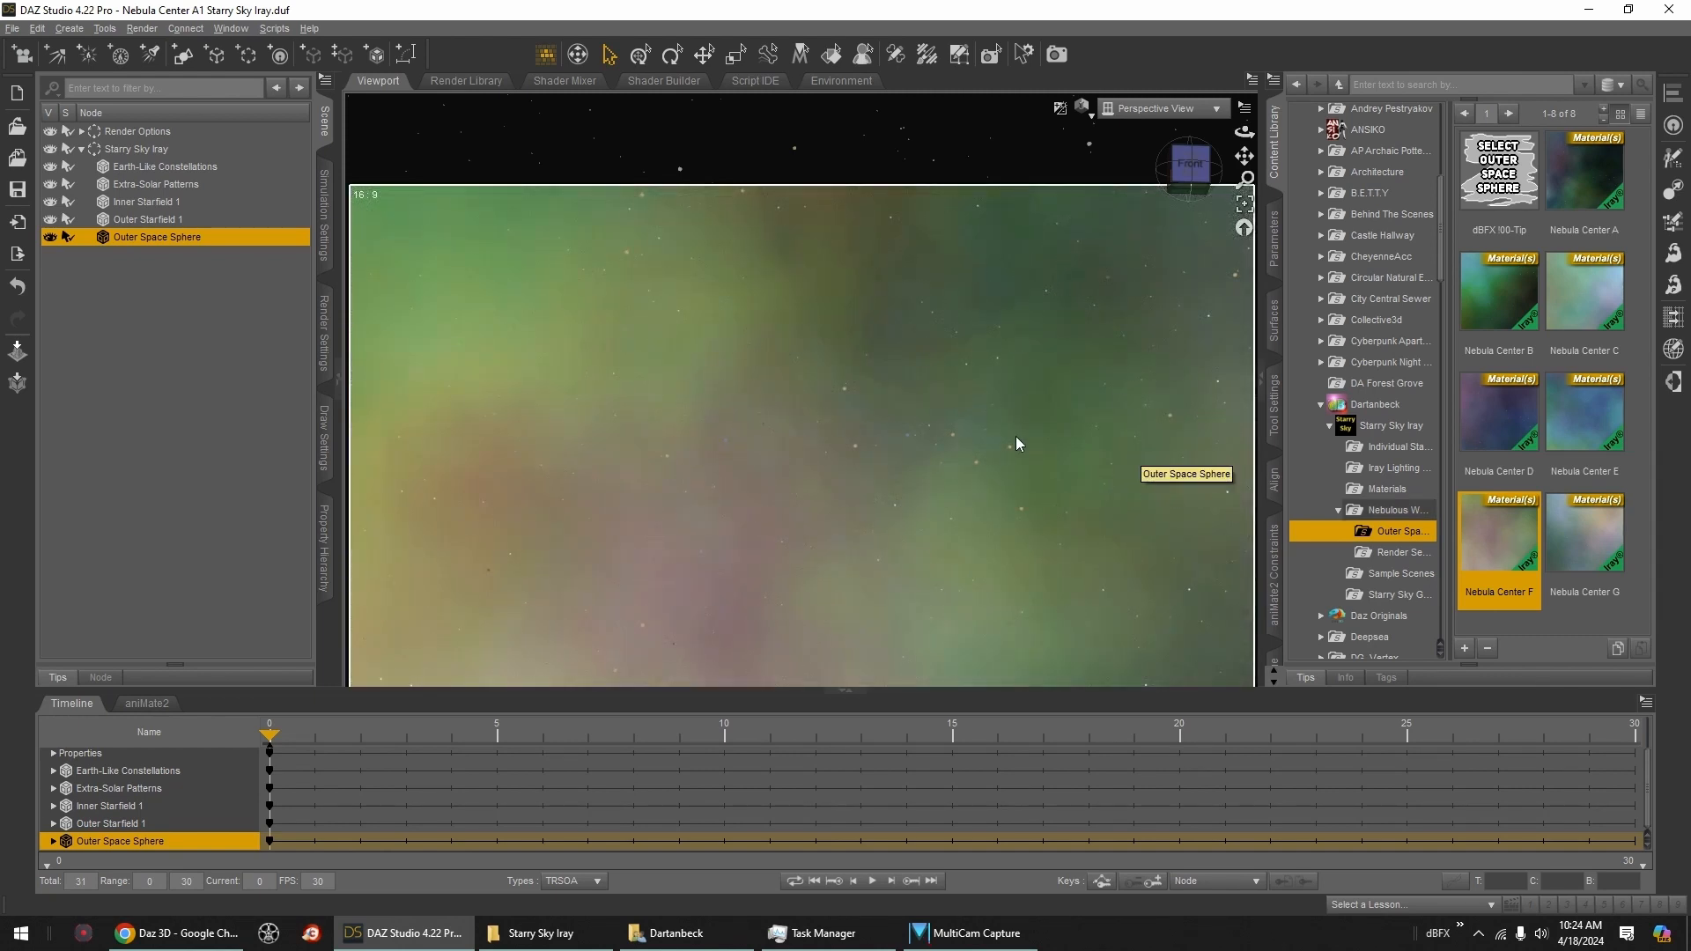
# Step: Browse the Nebulous Wonders scenes and the Materials folder of Starry Sky Iray
pyautogui.click(1414, 512)
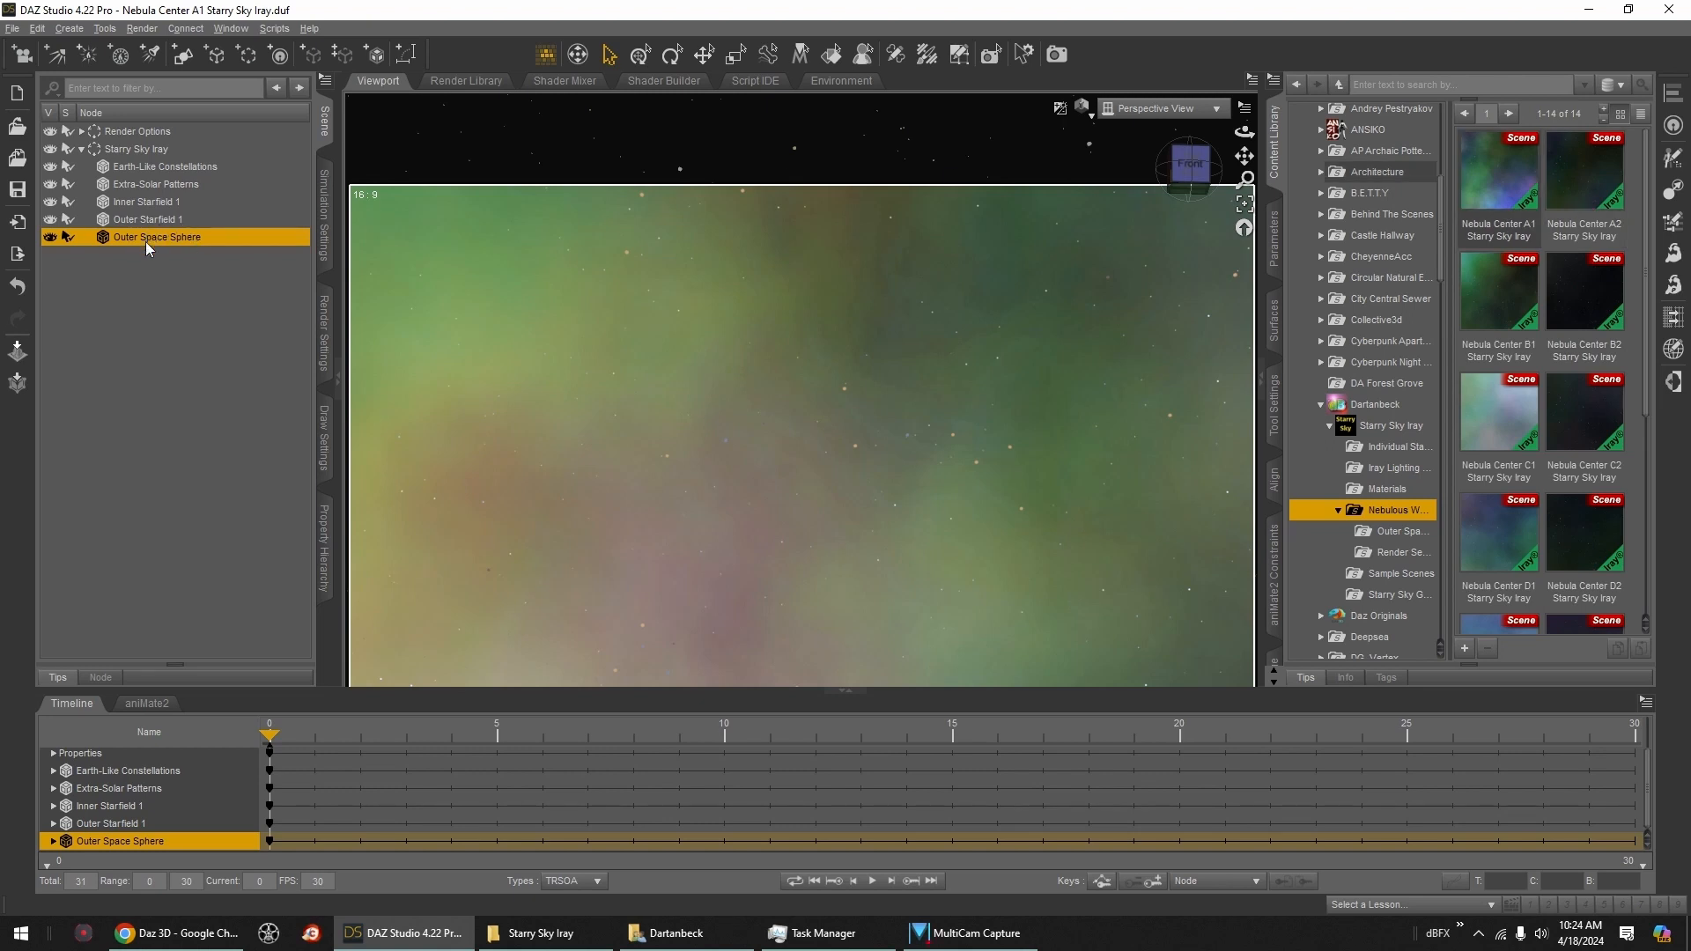
pyautogui.click(1388, 491)
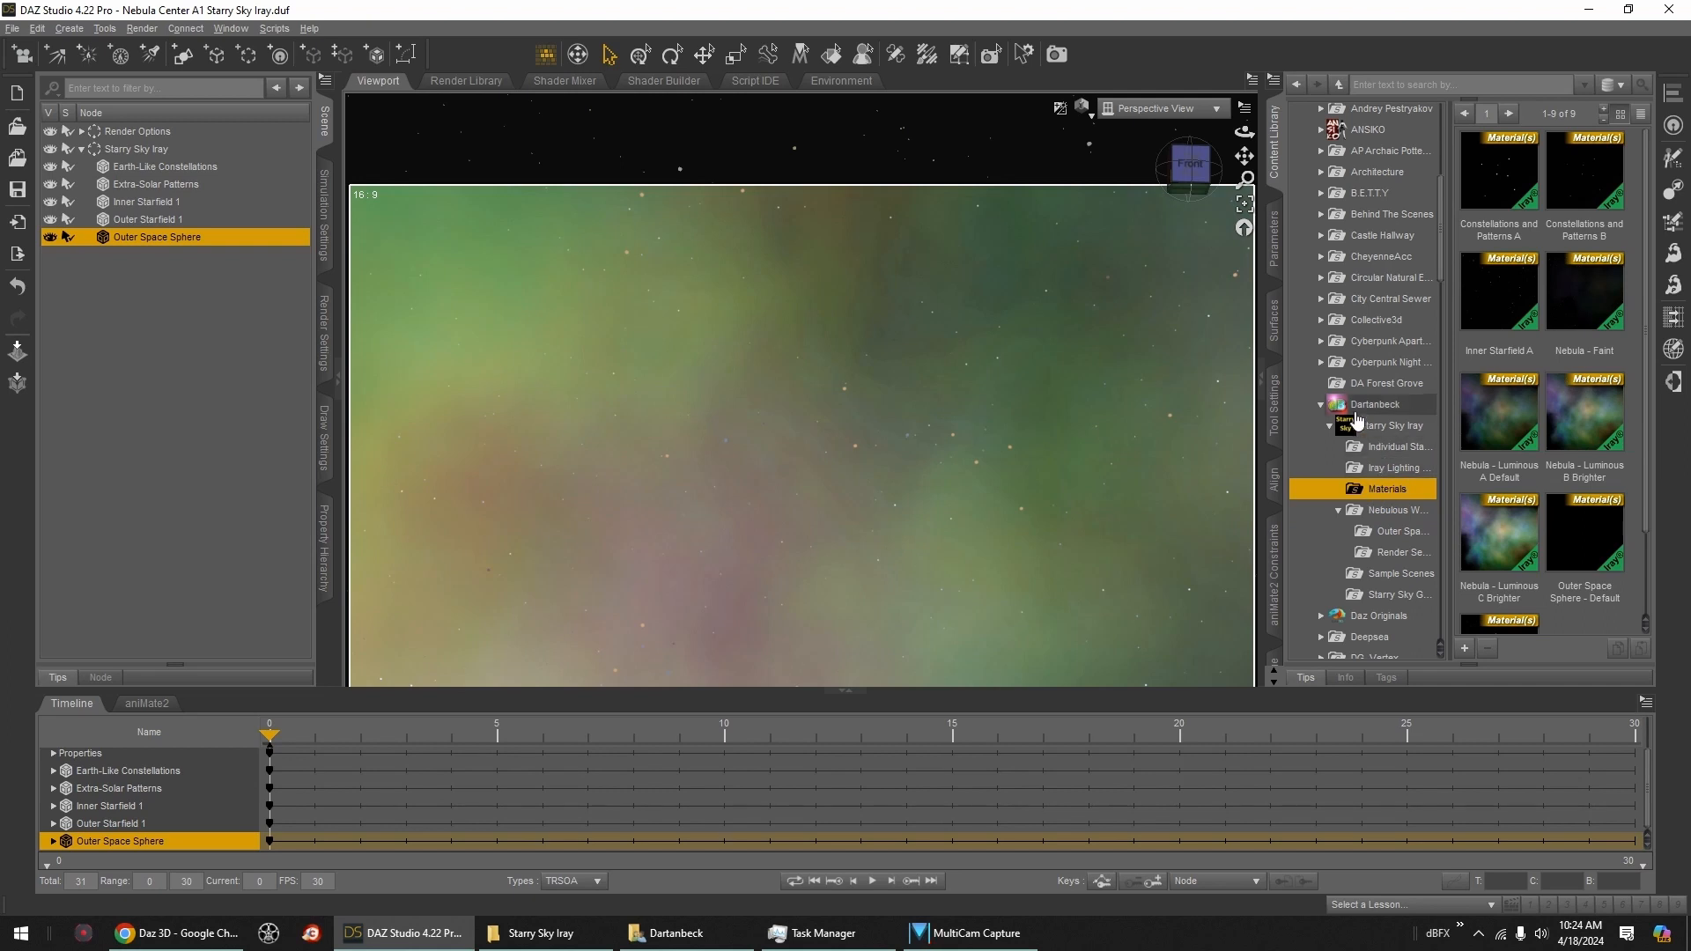
# Step: Apply the Outer Space Sphere - Default material to the selected Outer Space Sphere
pyautogui.click(1337, 511)
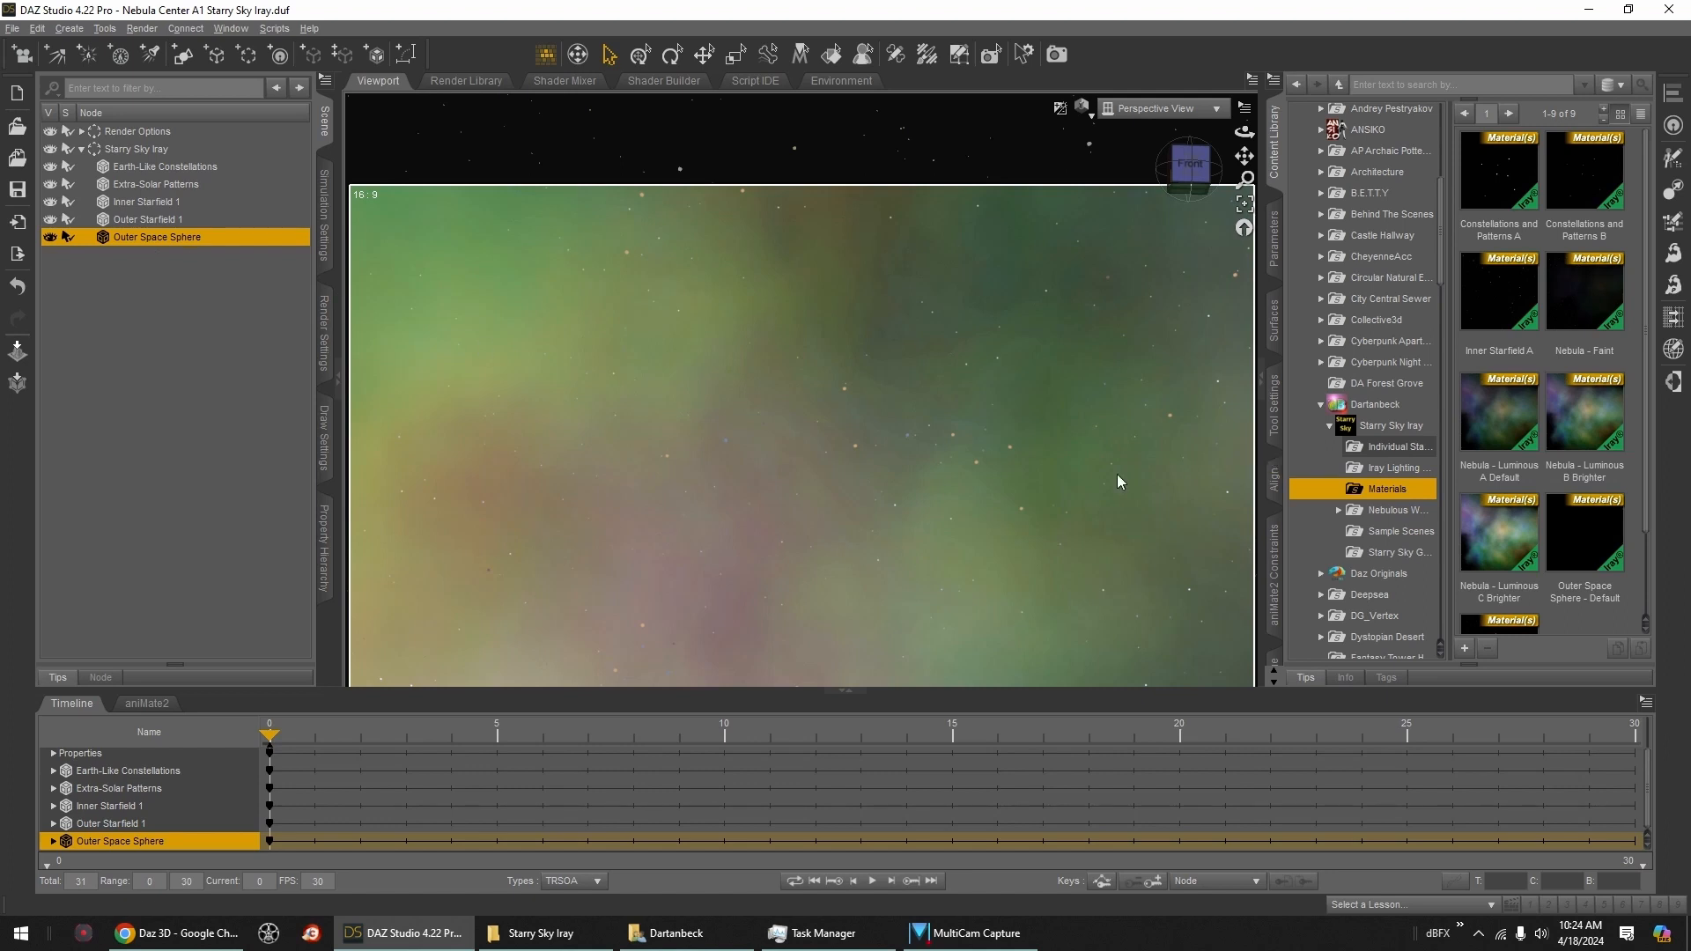
pyautogui.doubleClick(1590, 562)
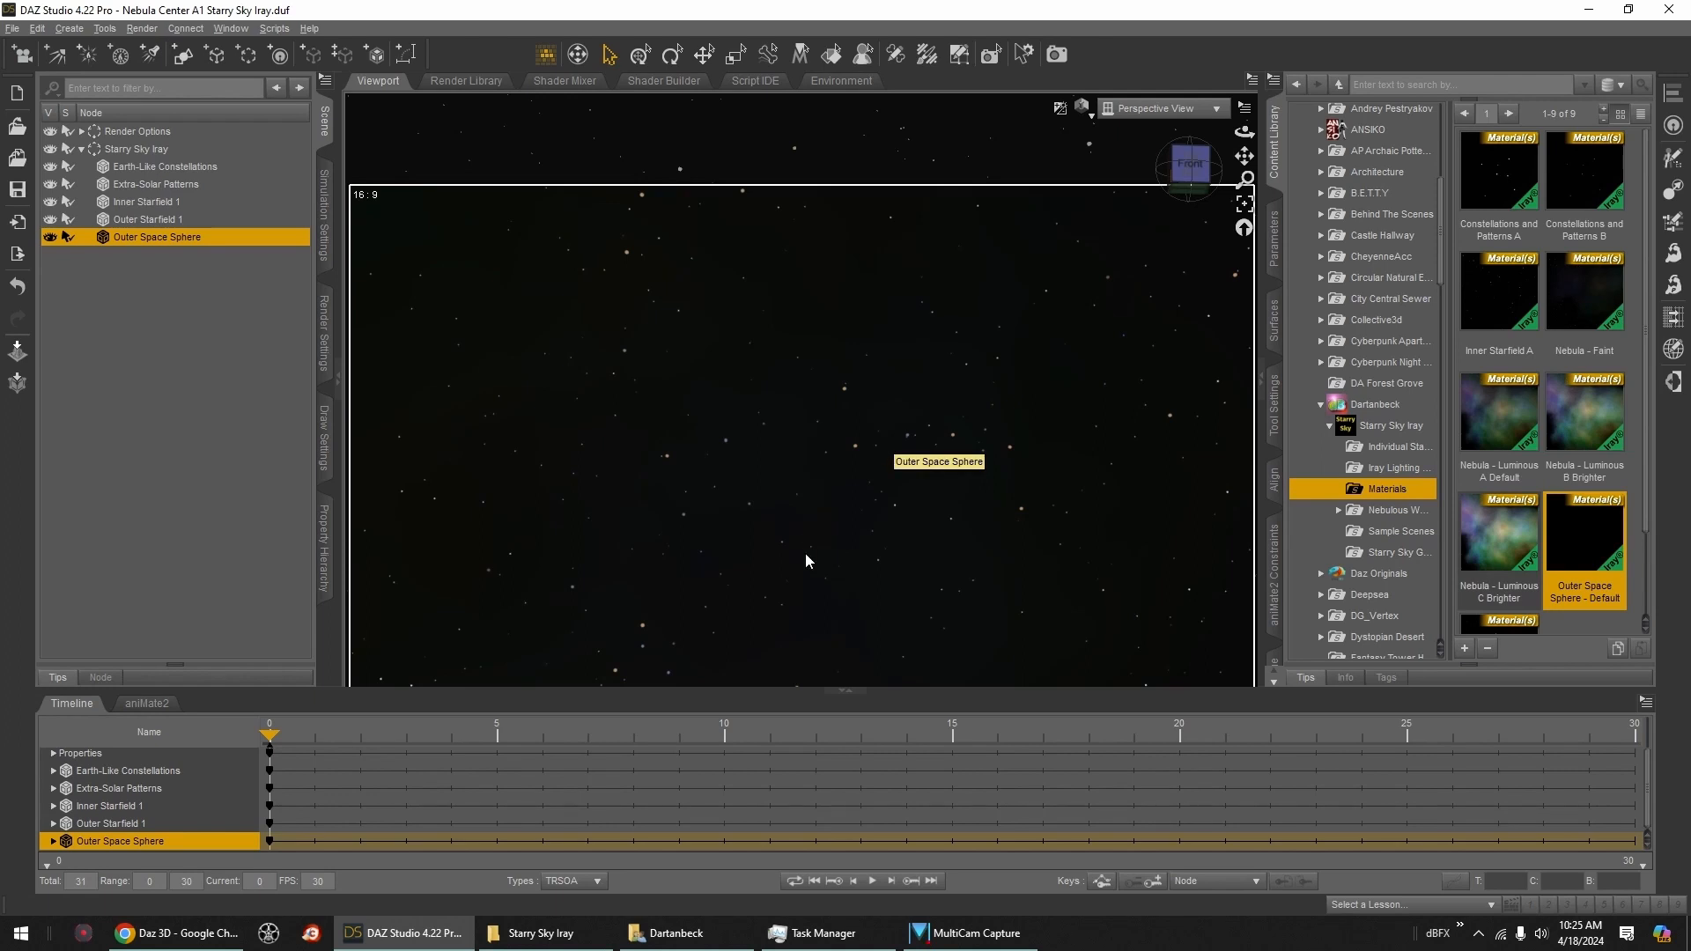
pyautogui.click(1277, 252)
pyautogui.click(1270, 148)
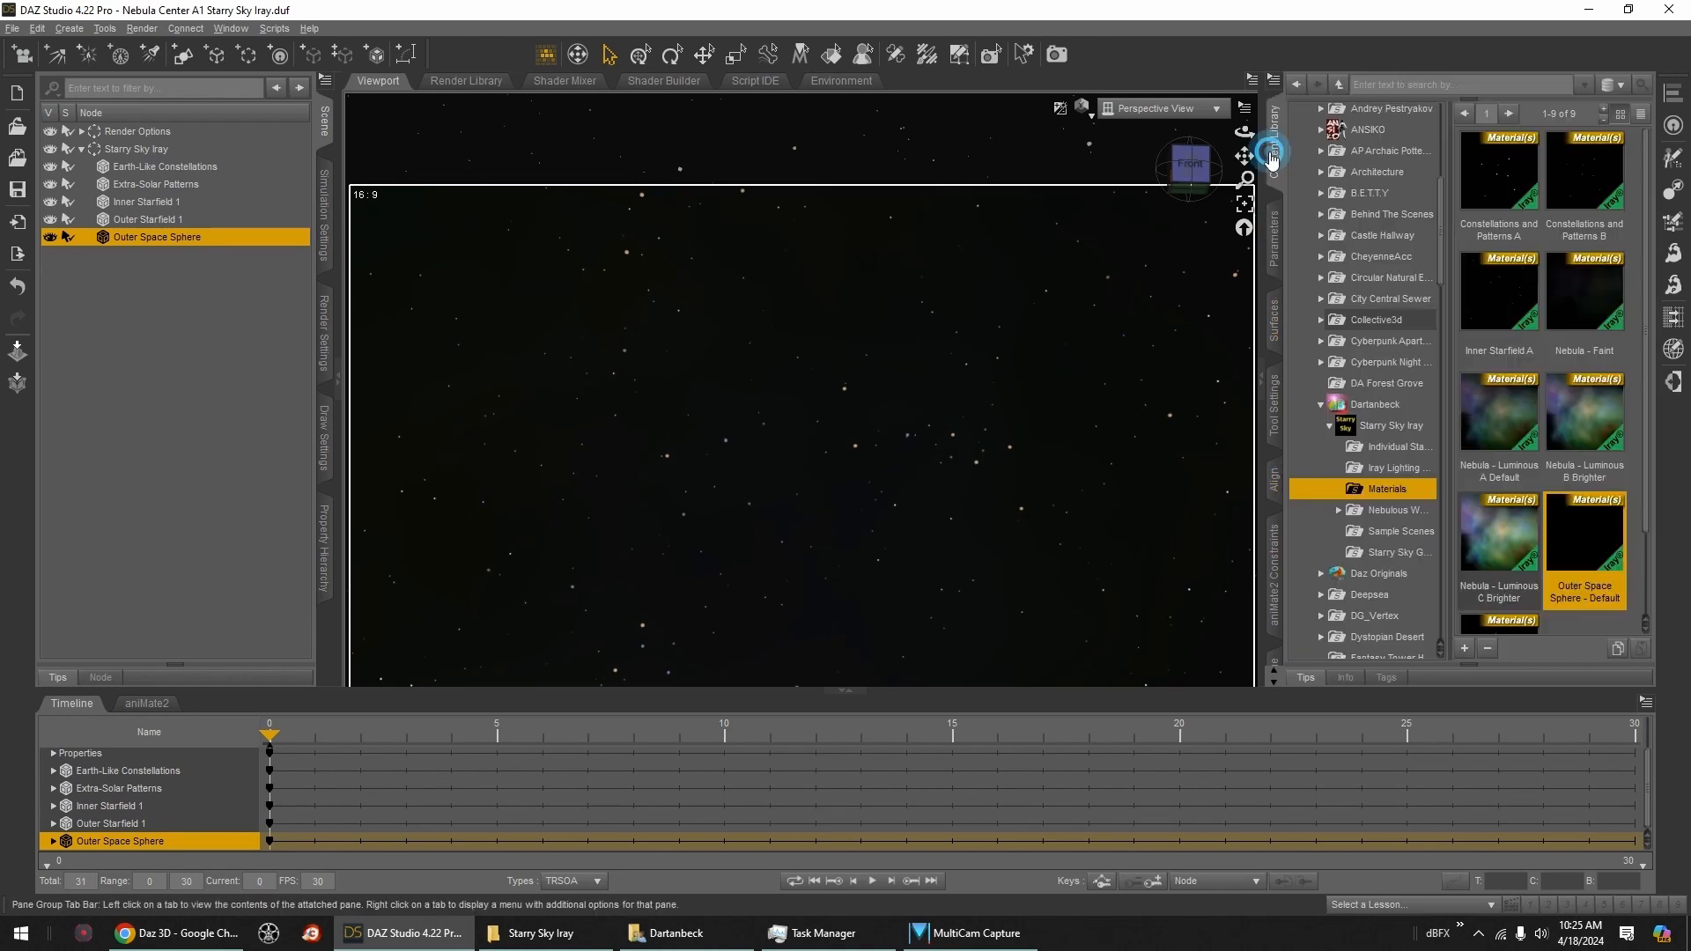
# Step: Apply the Nebula Center A render settings from Nebulous Wonders and look around the sky from several directions
pyautogui.click(1337, 511)
pyautogui.click(1393, 551)
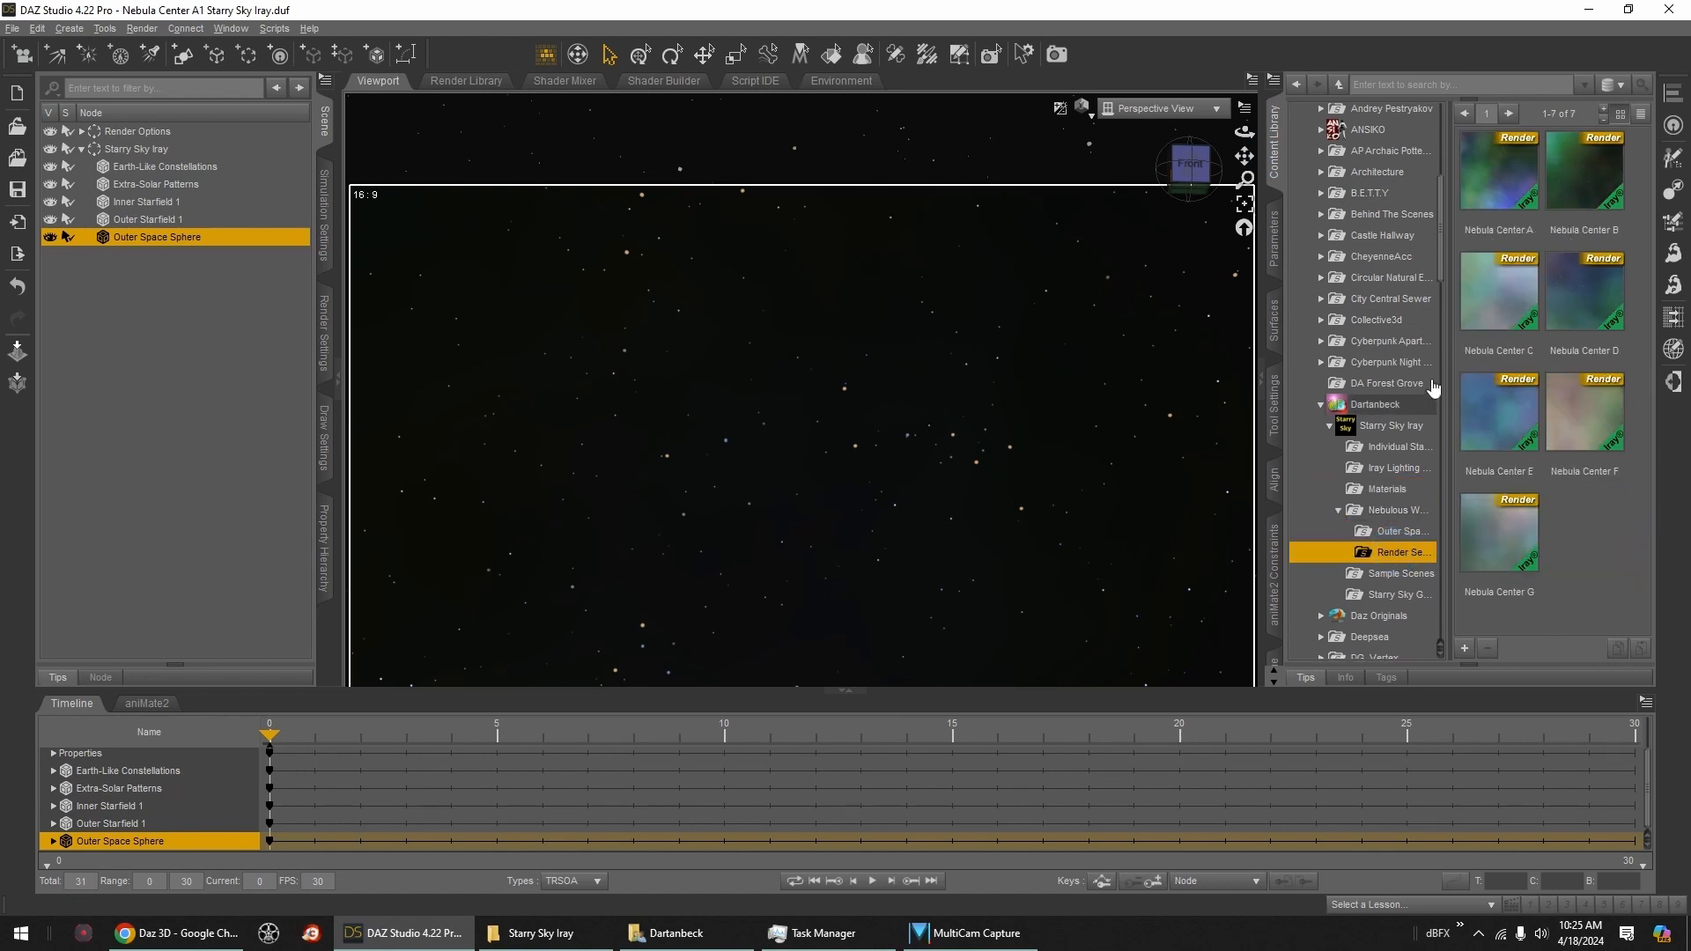
pyautogui.doubleClick(1499, 176)
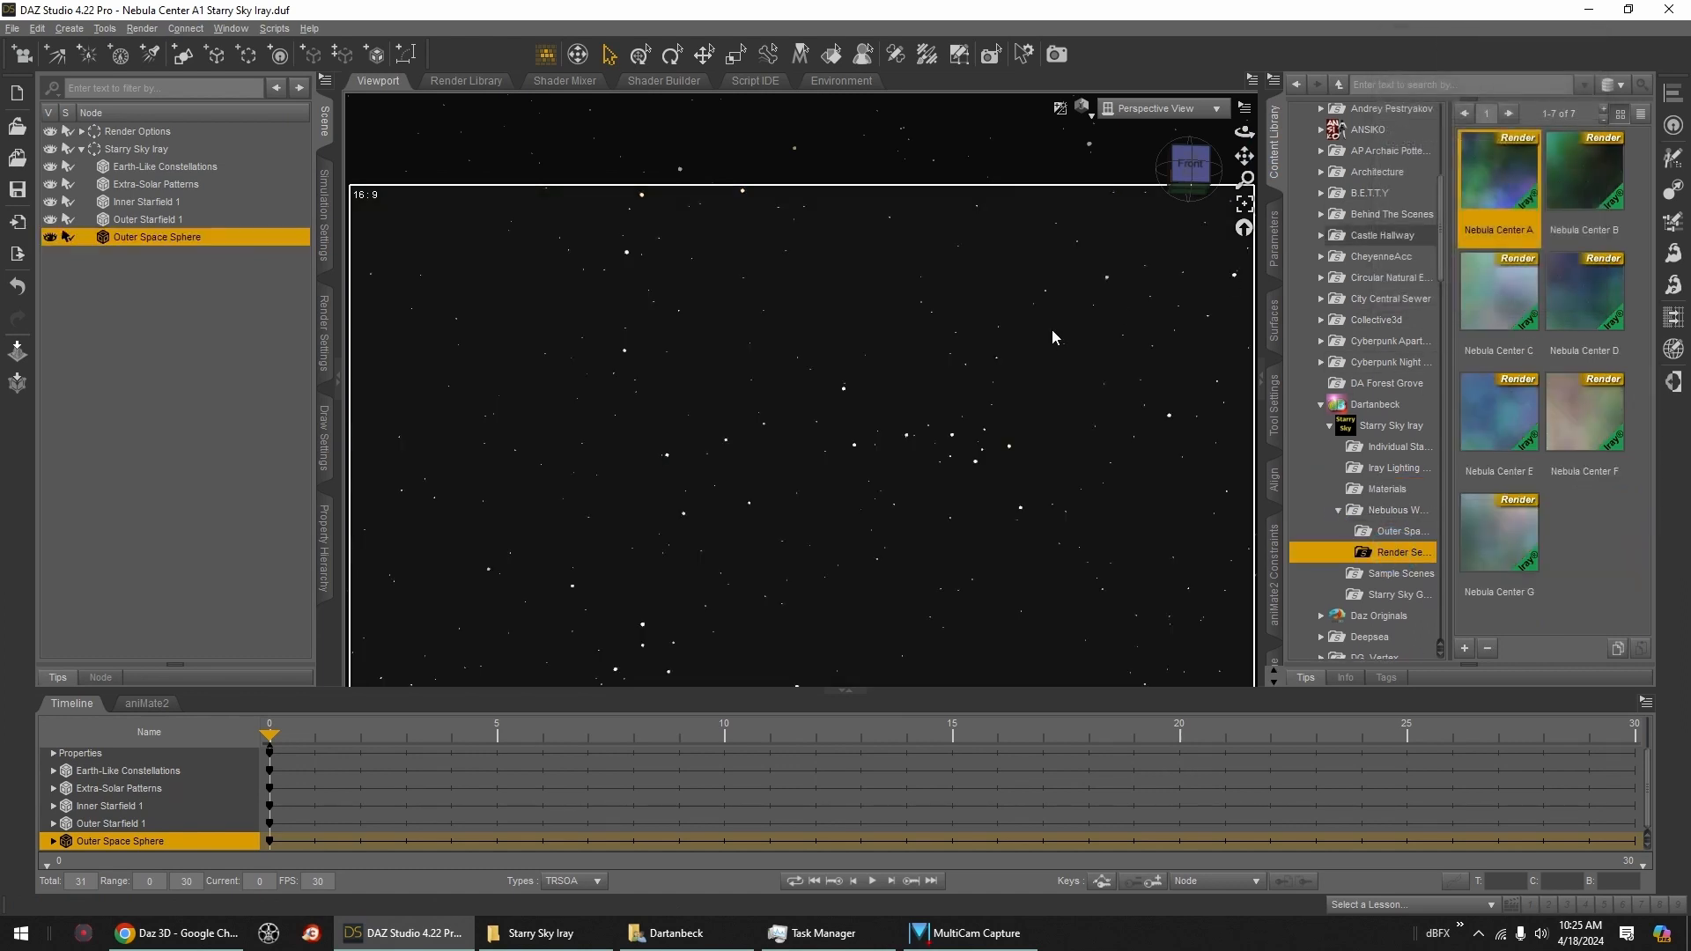
pyautogui.moveTo(1192, 168); pyautogui.dragTo(1223, 171)
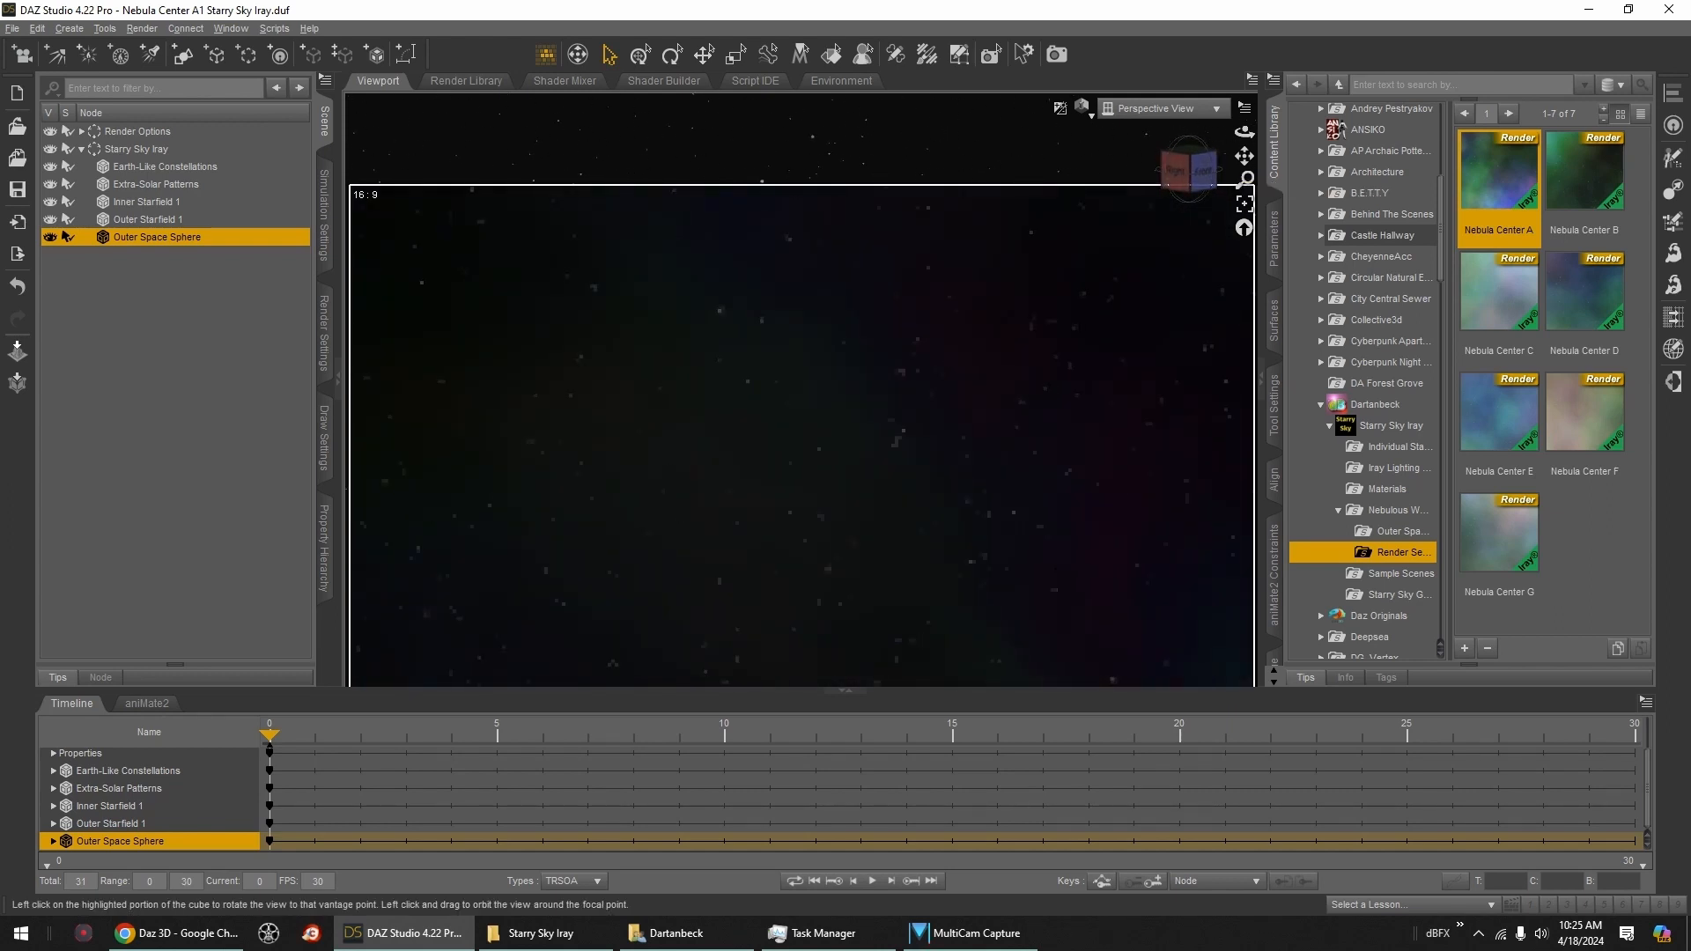
pyautogui.click(1194, 164)
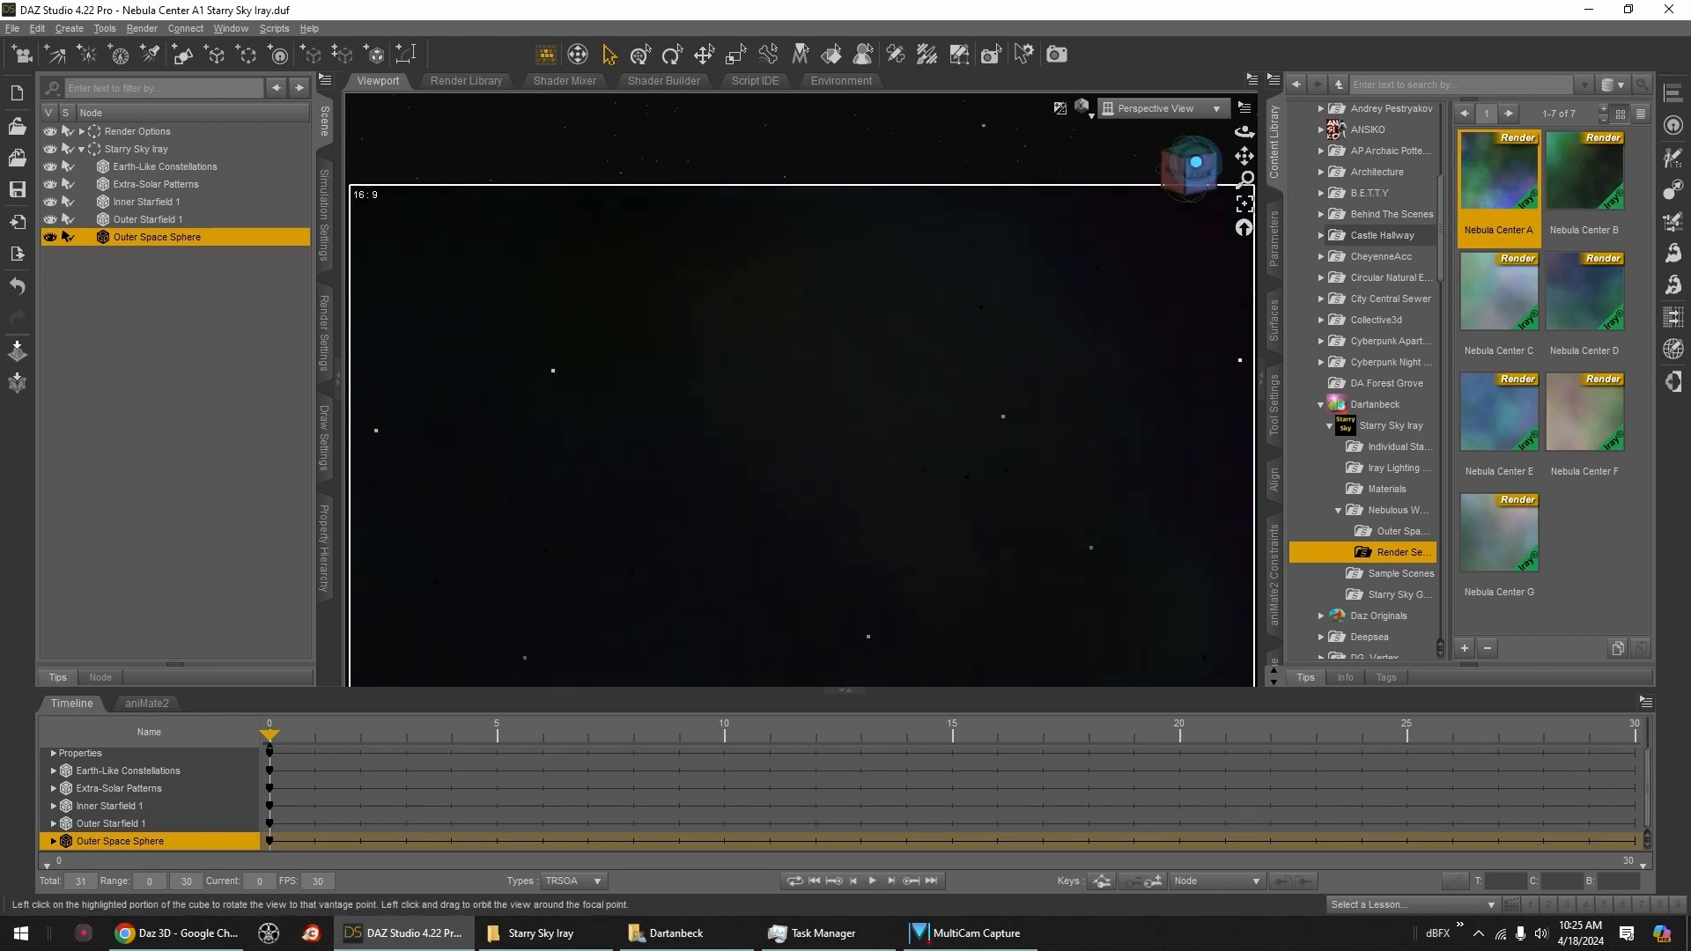
pyautogui.moveTo(1195, 167); pyautogui.dragTo(1192, 183)
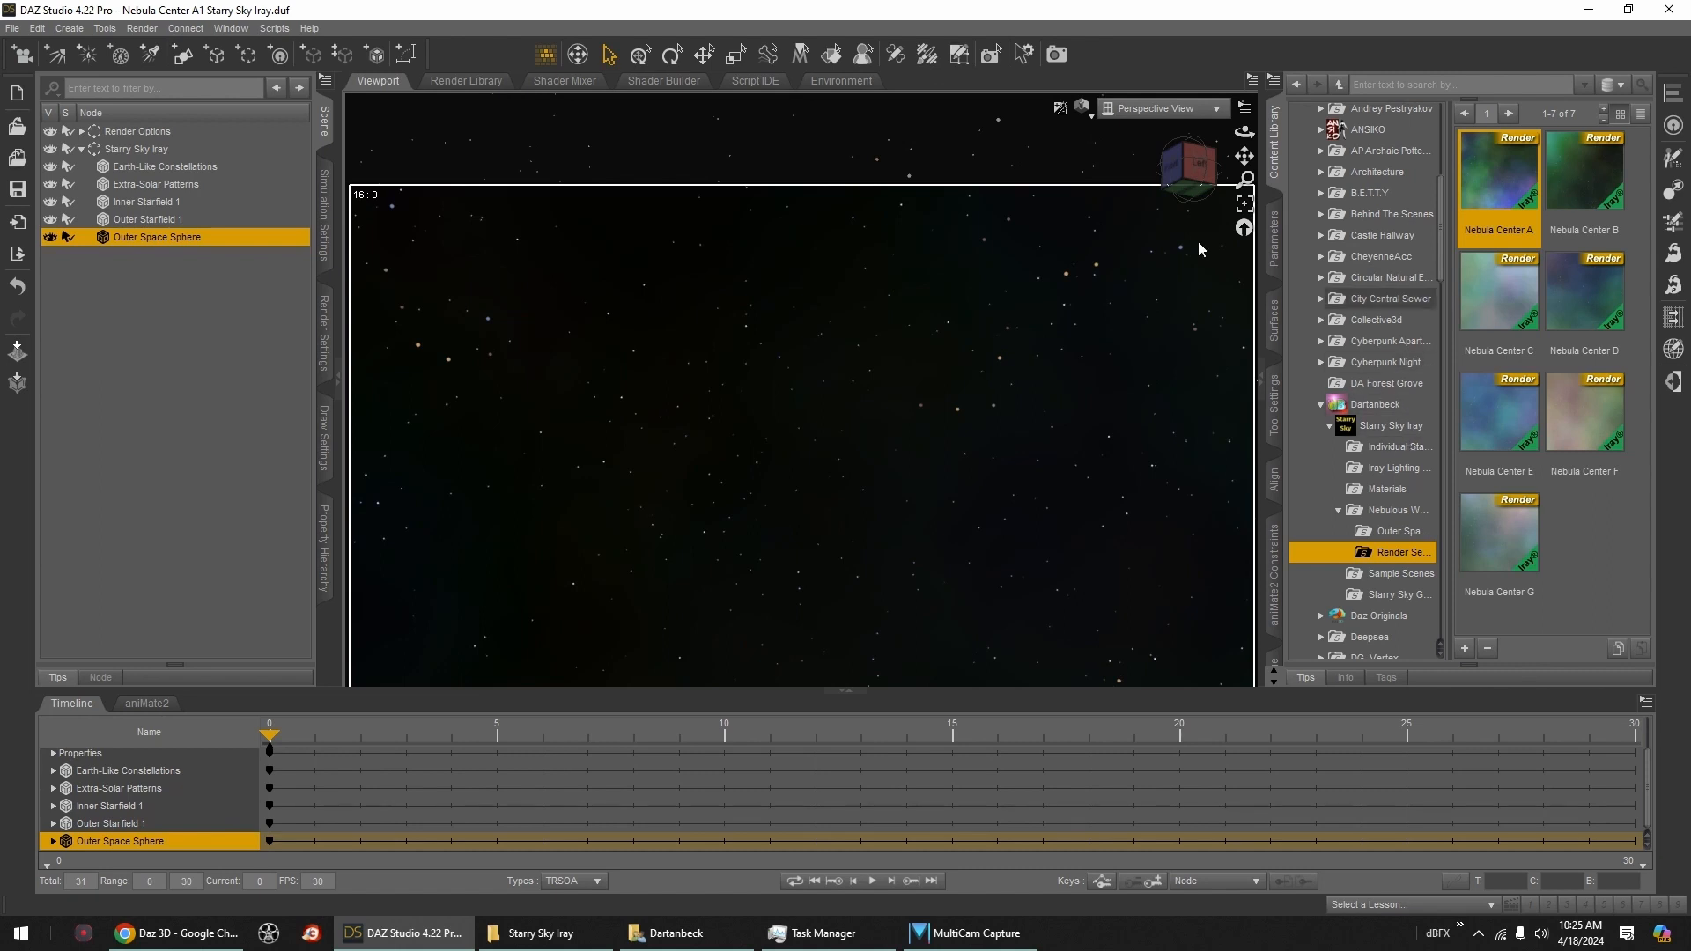
pyautogui.click(1172, 166)
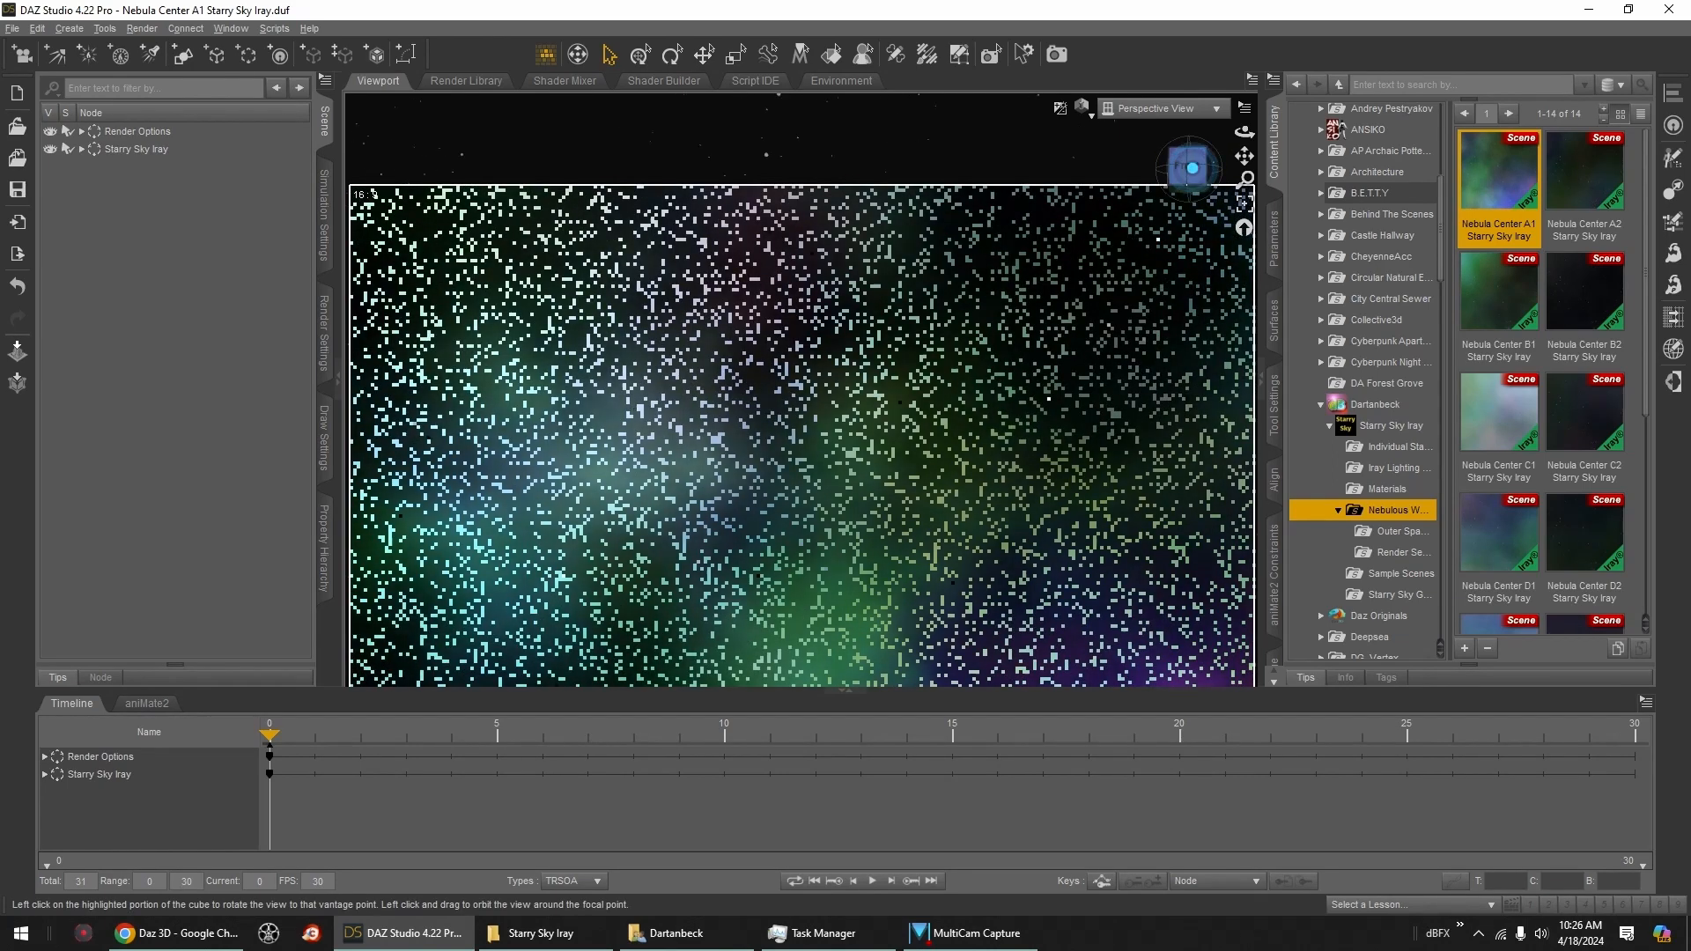
# Step: Look around the Nebula Center A1 scene's sky and expand the Starry Sky Iray group to show its layers
pyautogui.click(1197, 180)
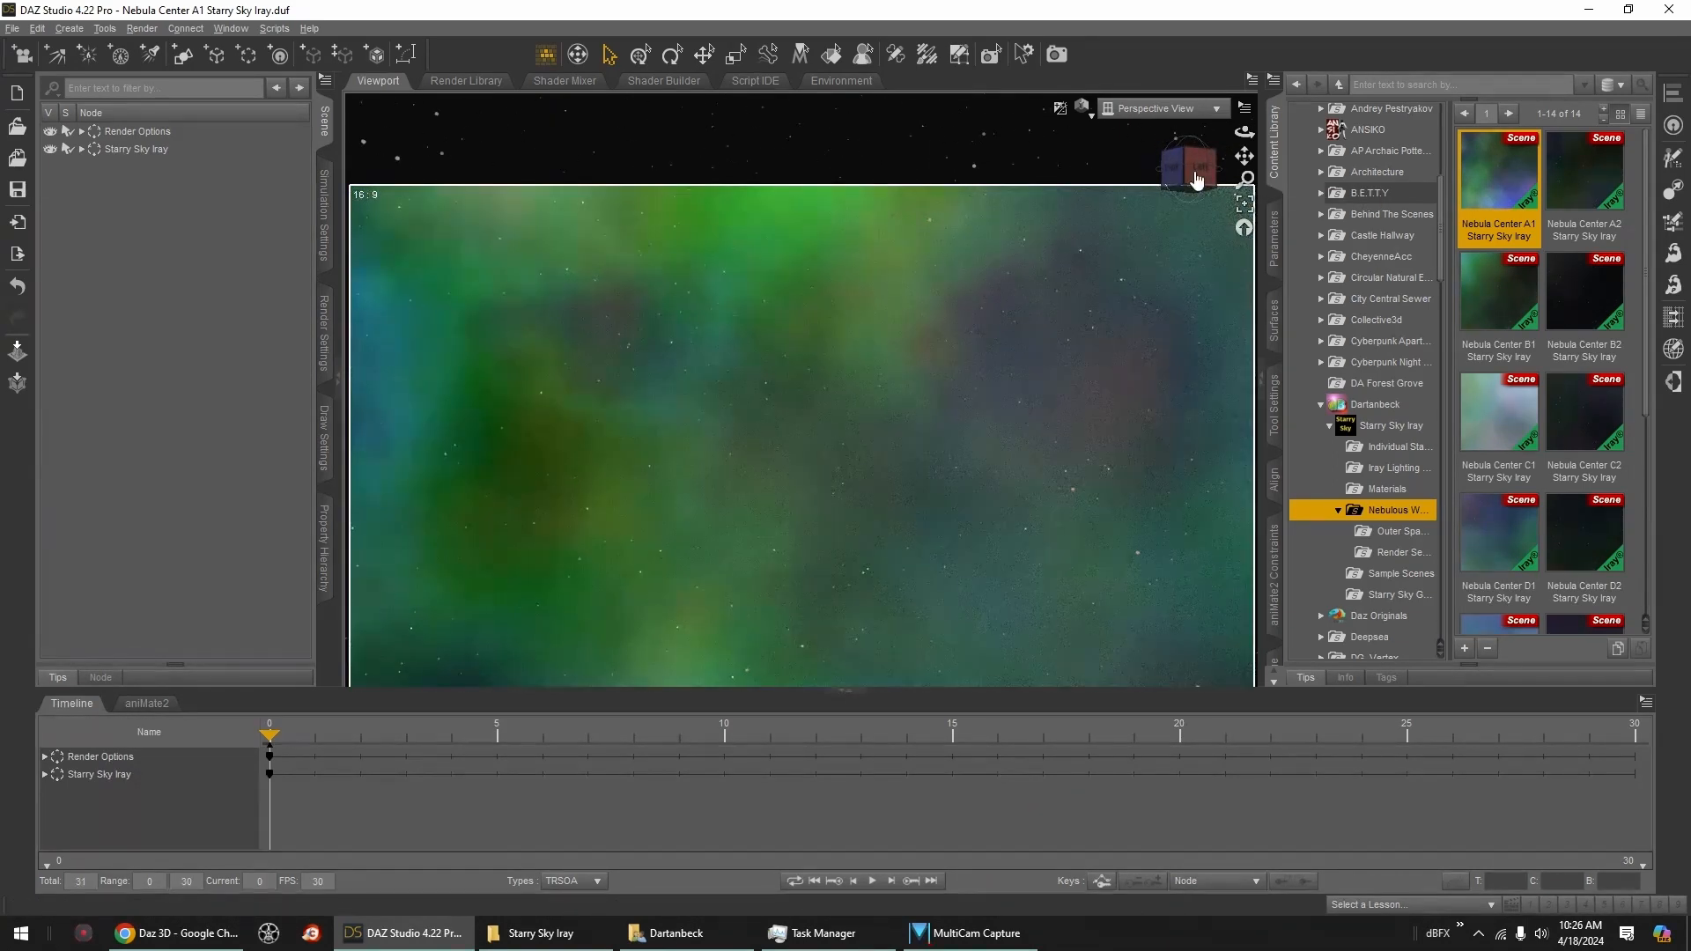
pyautogui.click(1197, 180)
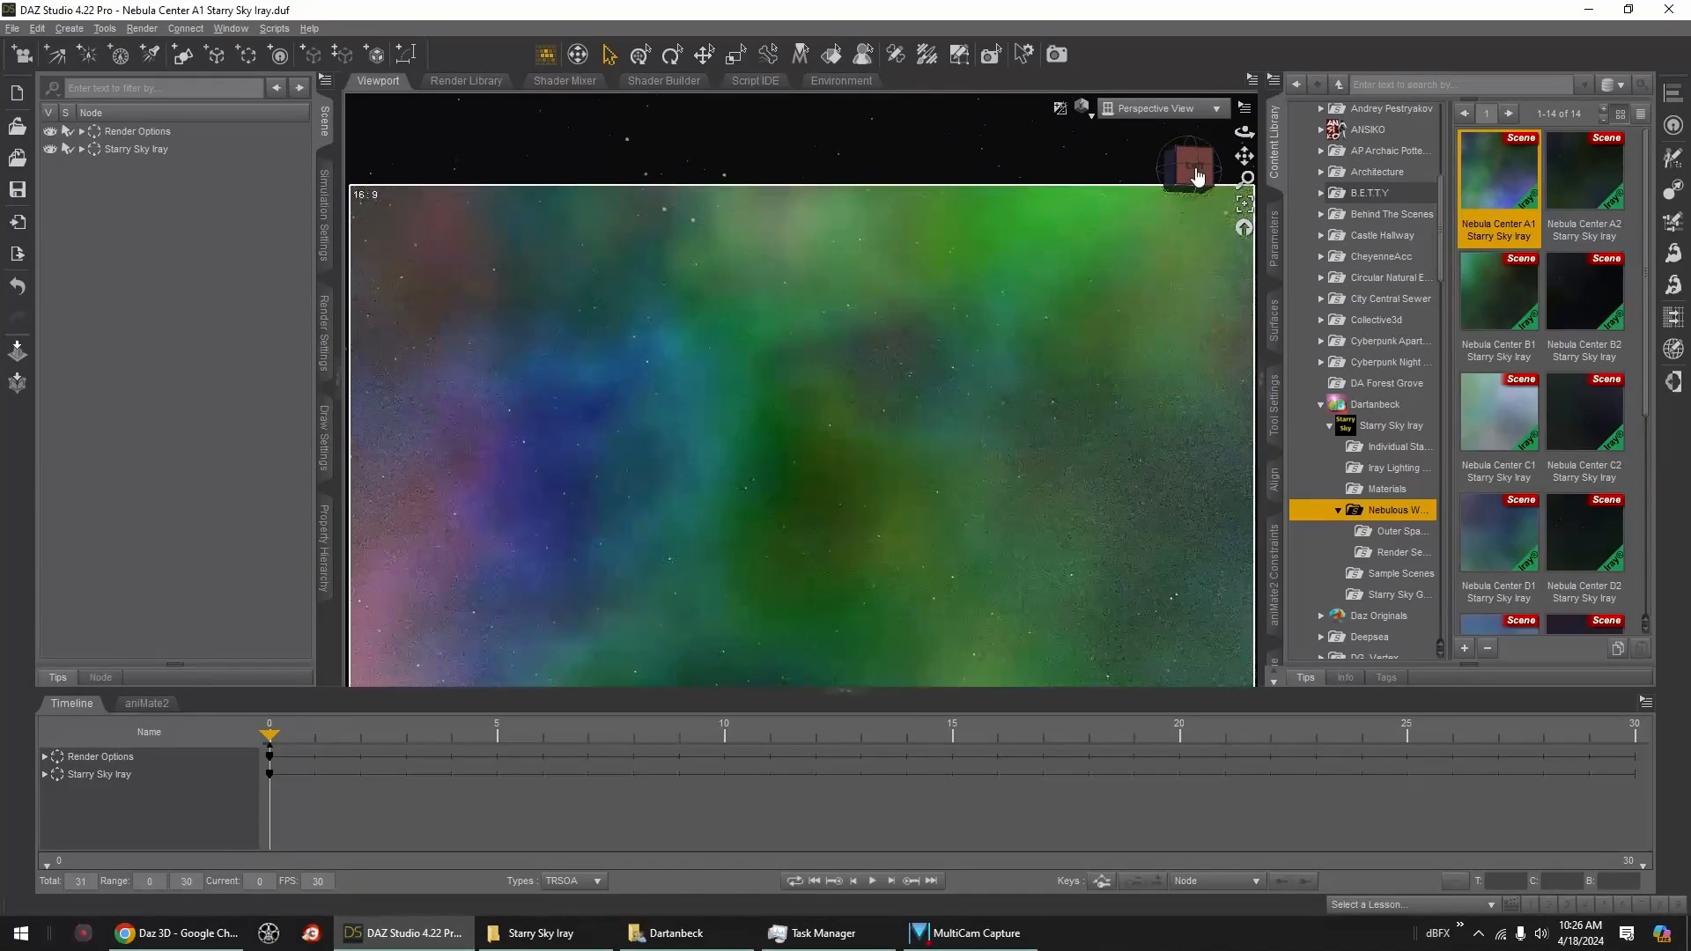
pyautogui.click(1196, 179)
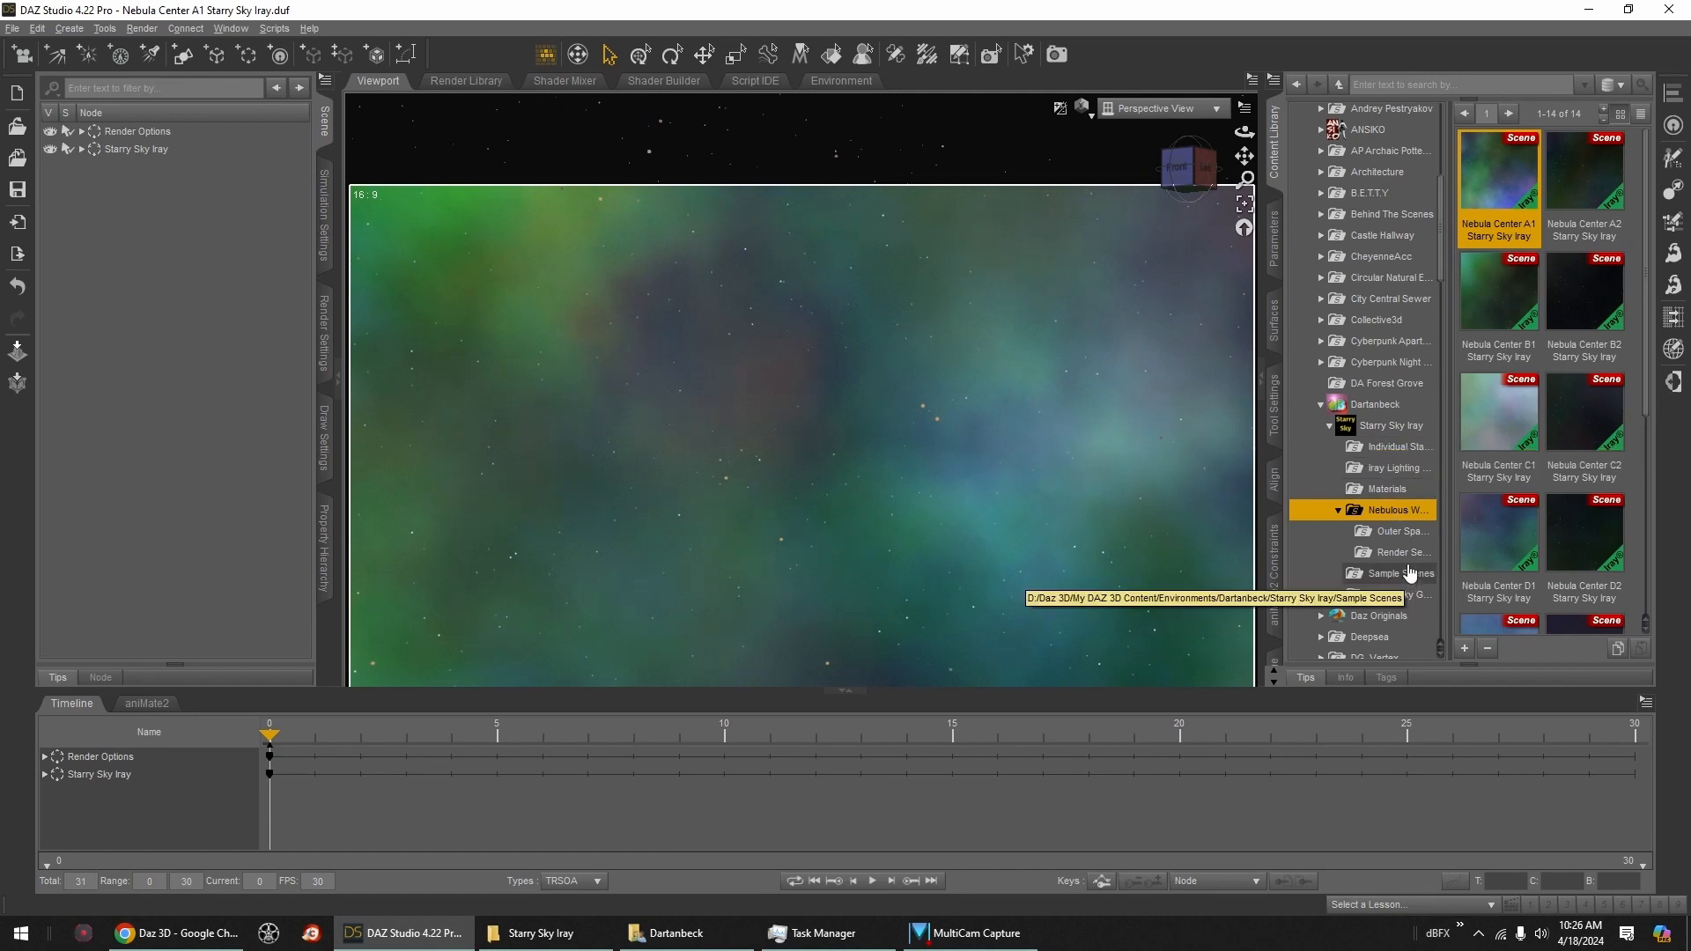
pyautogui.click(81, 148)
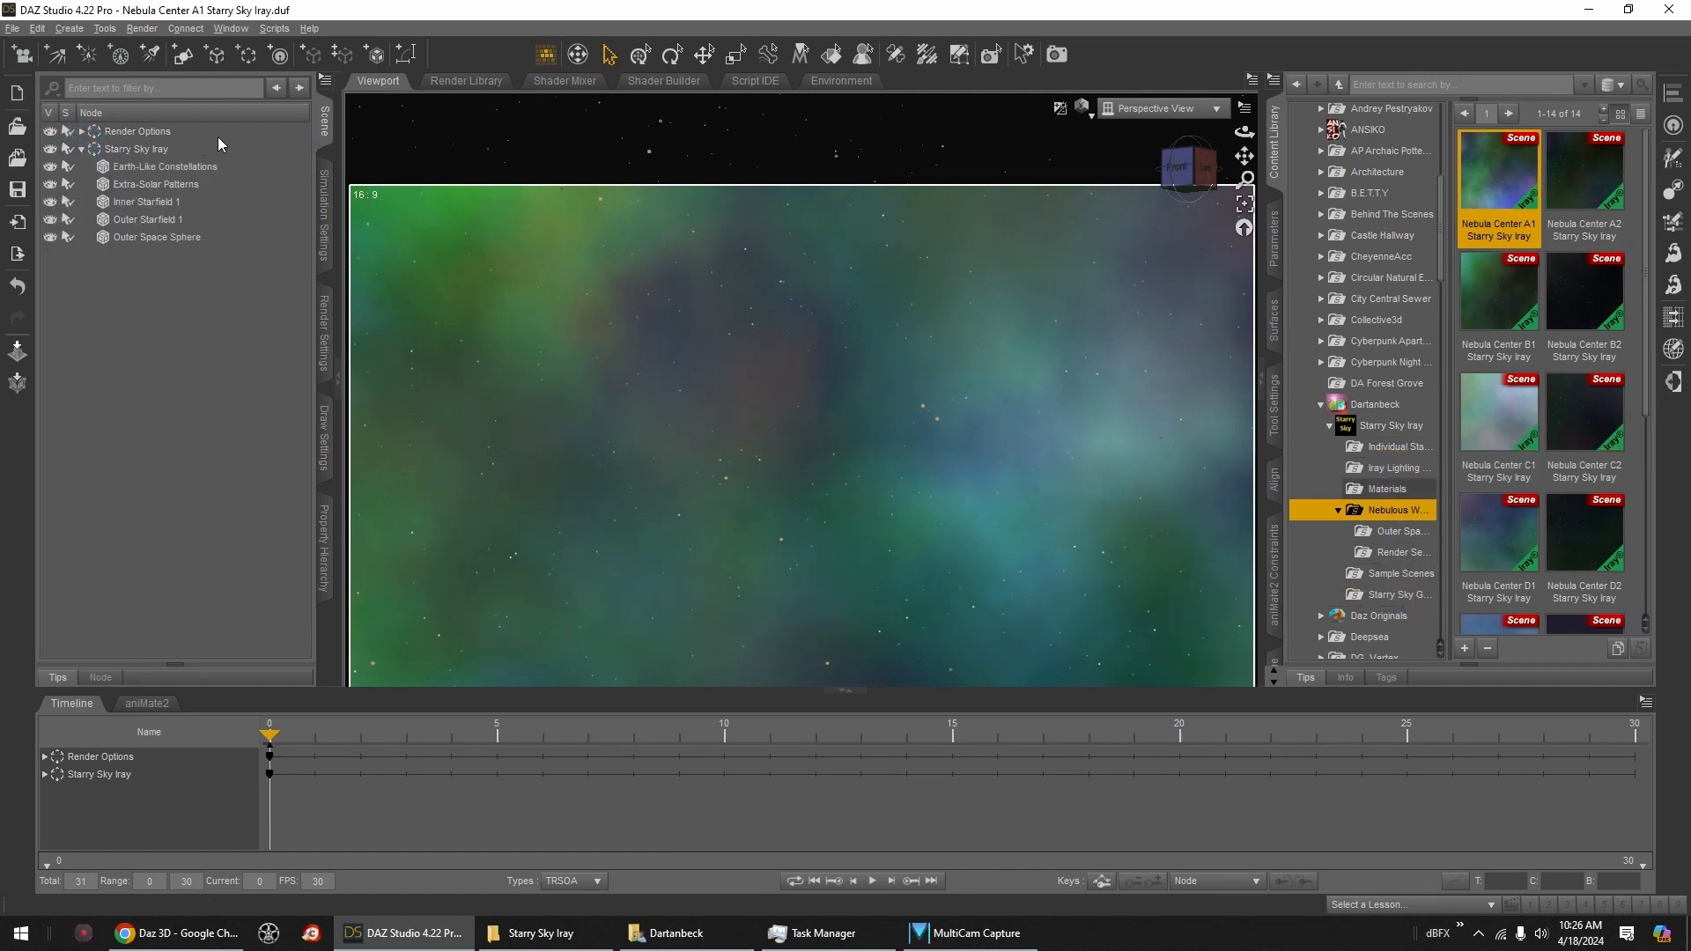